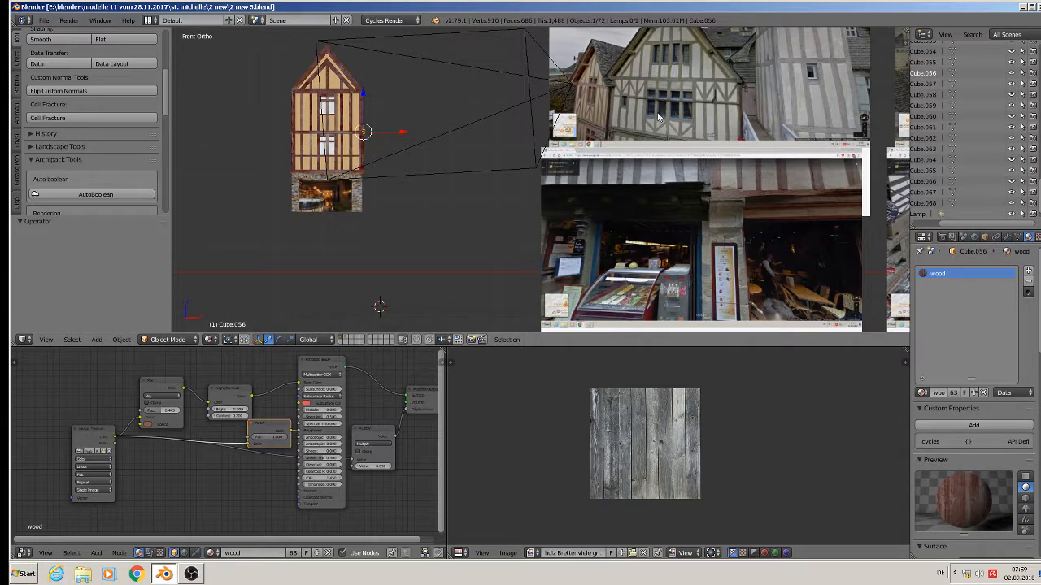
- Switch to the layer holding the red and white window blocks and open their shared mesh for editing
shift+middle_drag(459, 311, 349, 304)
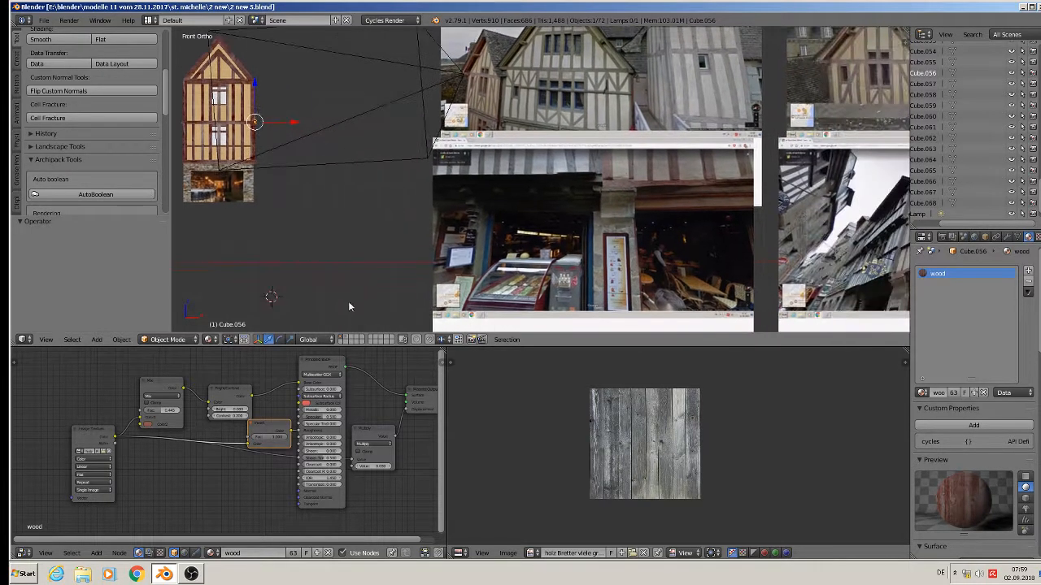
click(347, 338)
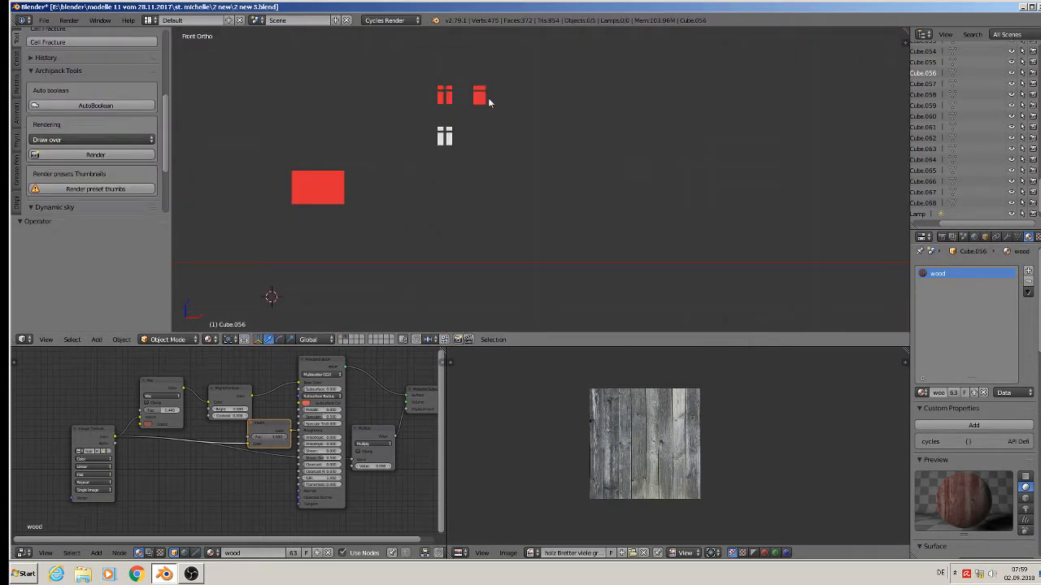
scroll(459, 100, up, 3)
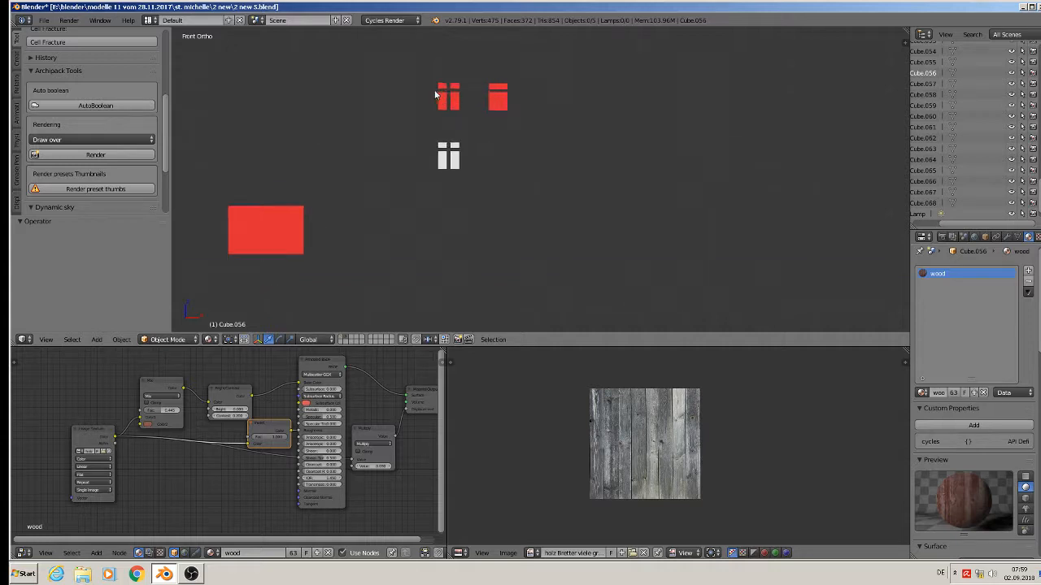
right_click(449, 169)
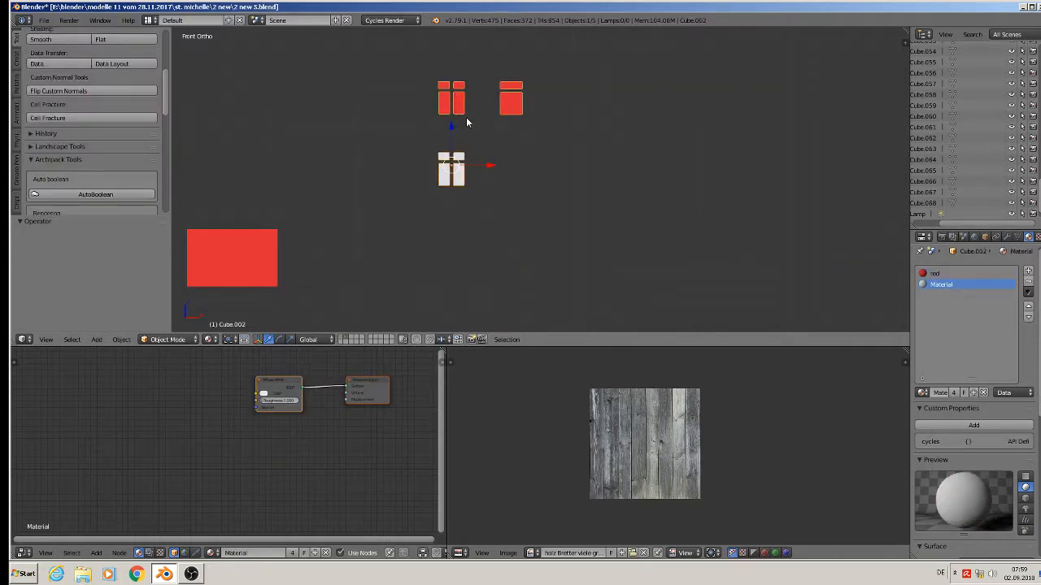
key(Tab)
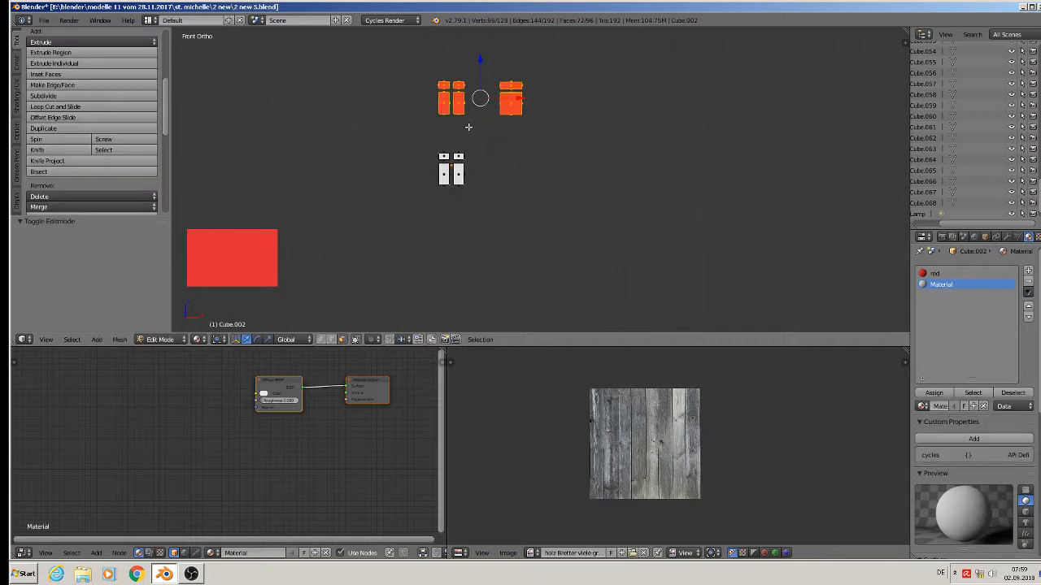
- Turn off visible-only selection and select the complete pair of red window blocks above the white ones
key(a)
key(l)
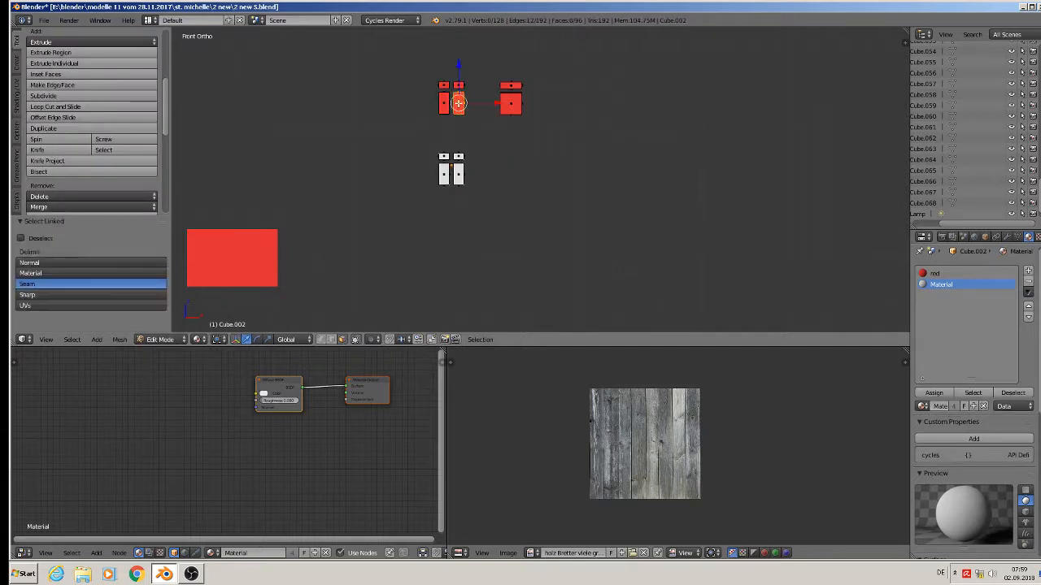
middle_drag(458, 84, 461, 114)
key(a)
key(b)
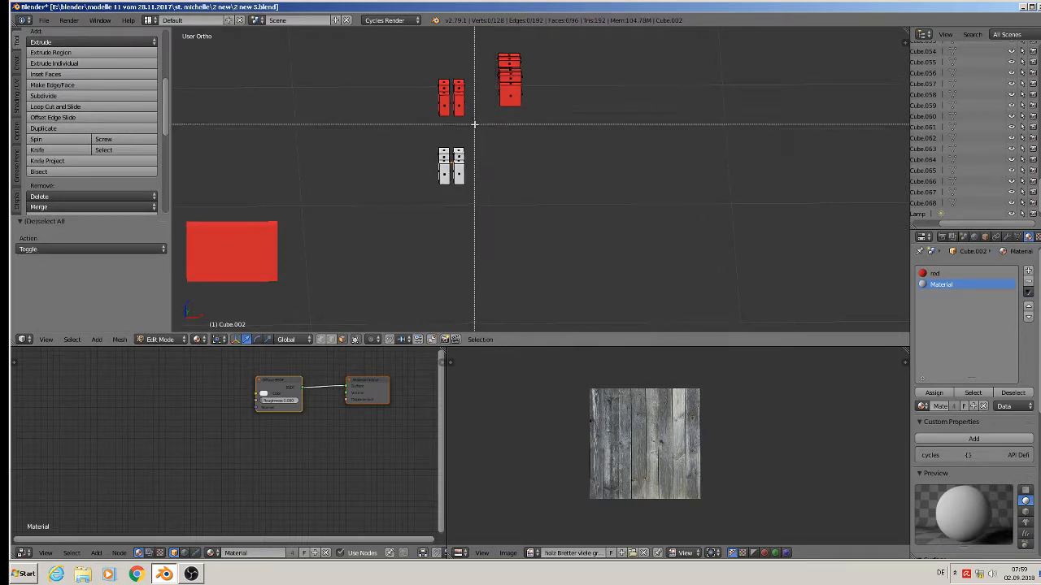
drag(476, 122, 418, 68)
middle_drag(425, 74, 428, 127)
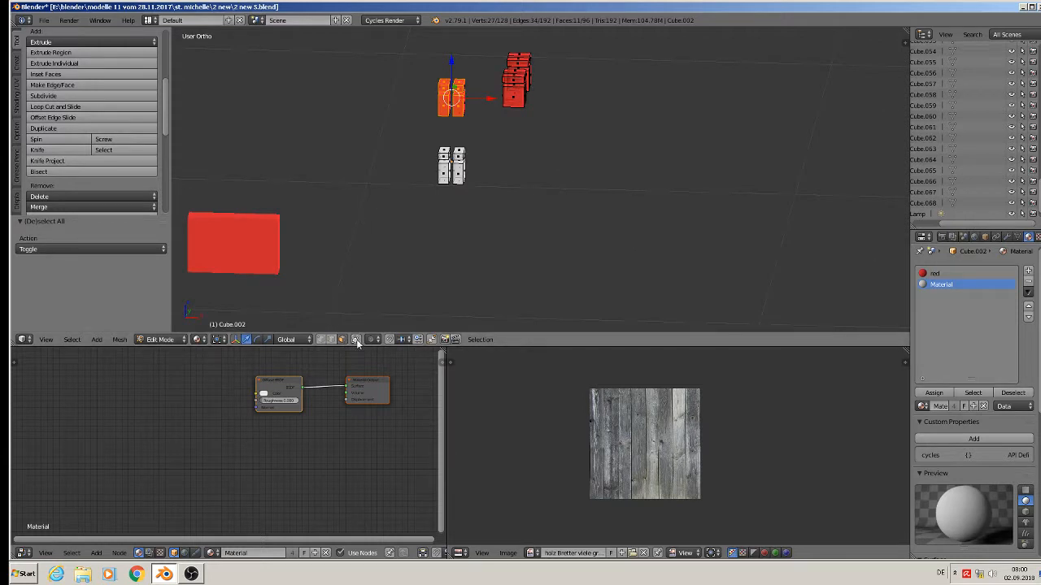
key(b)
drag(477, 122, 415, 44)
- Copy the window-block object and paste it into the layer with the house and reference photos
key(ctrl+c)
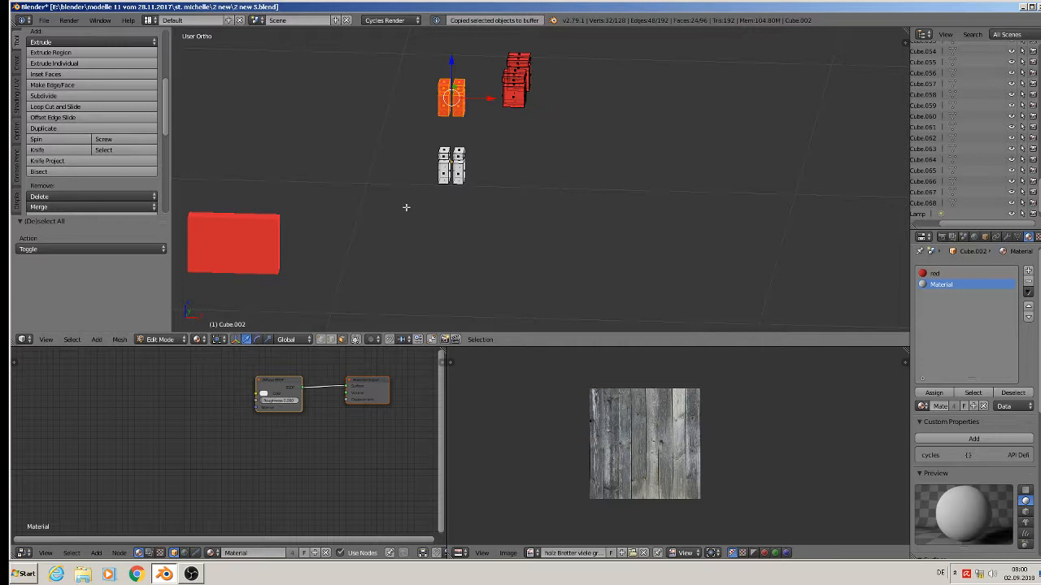
key(Tab)
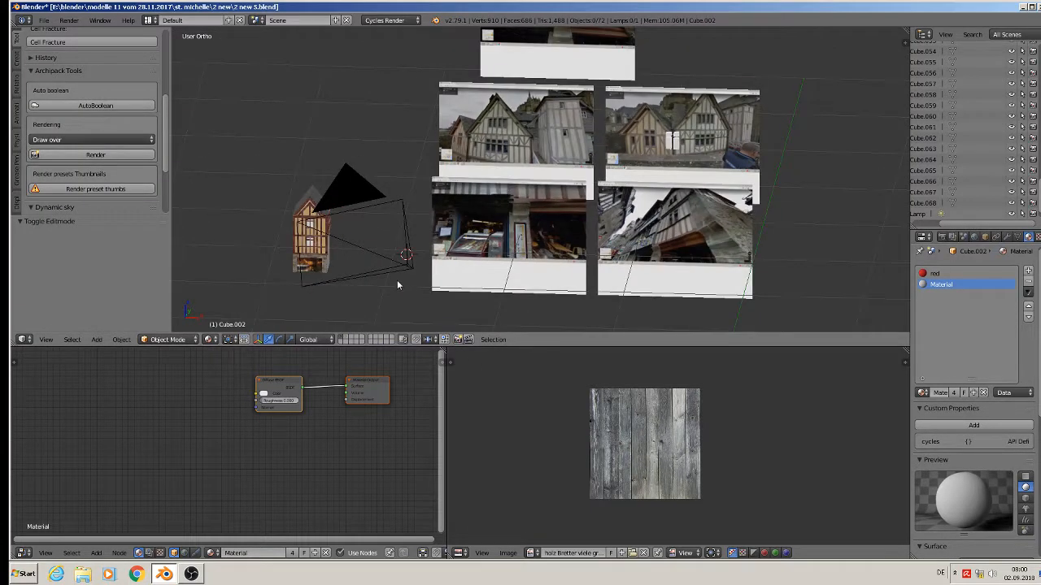
key(ctrl+v)
scroll(395, 275, up, 6)
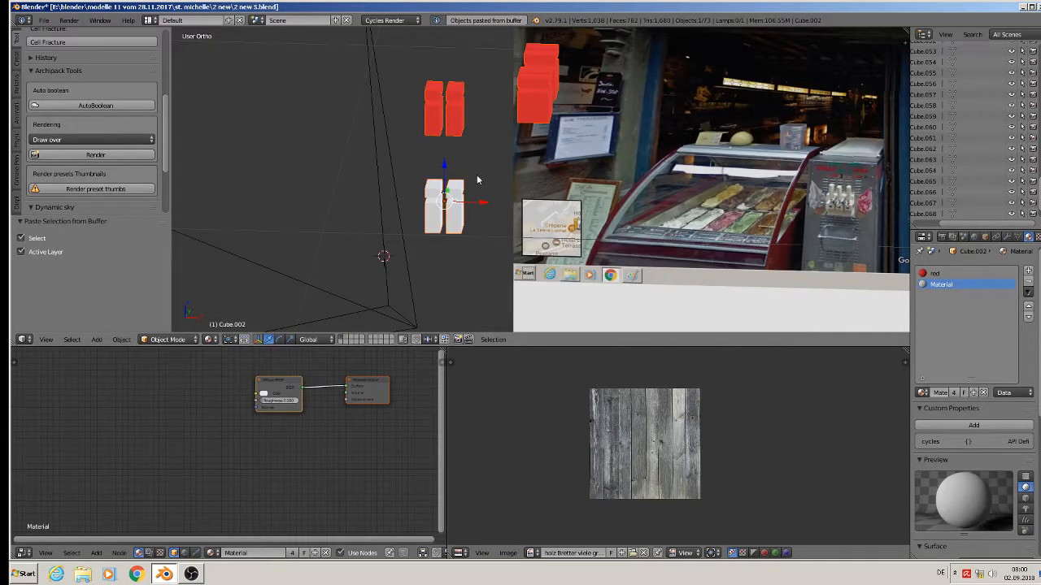
- Edit the pasted window-block copy and delete the vertices of its white pair of blocks
right_click(455, 115)
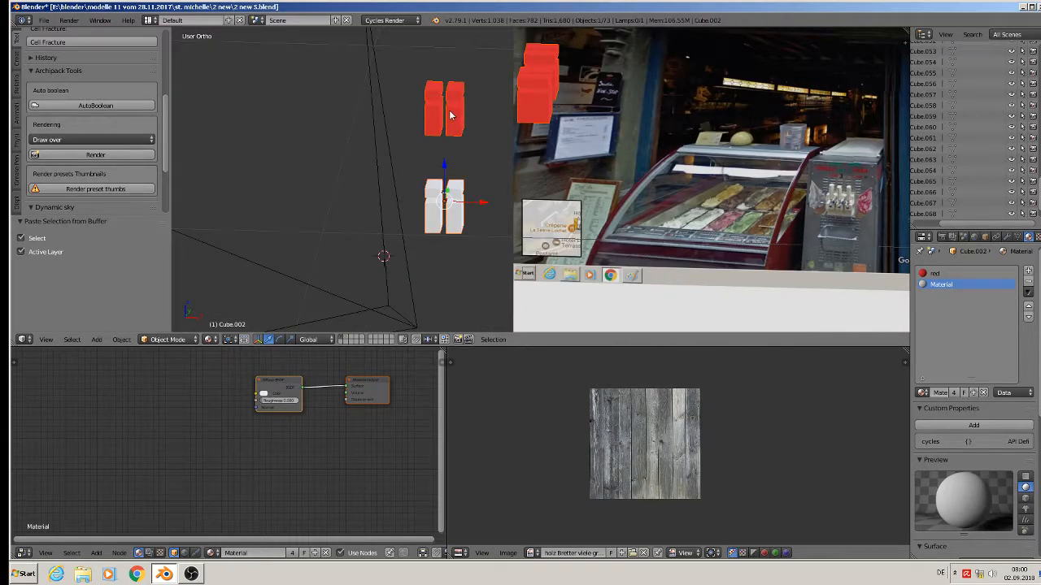
key(Tab)
key(a)
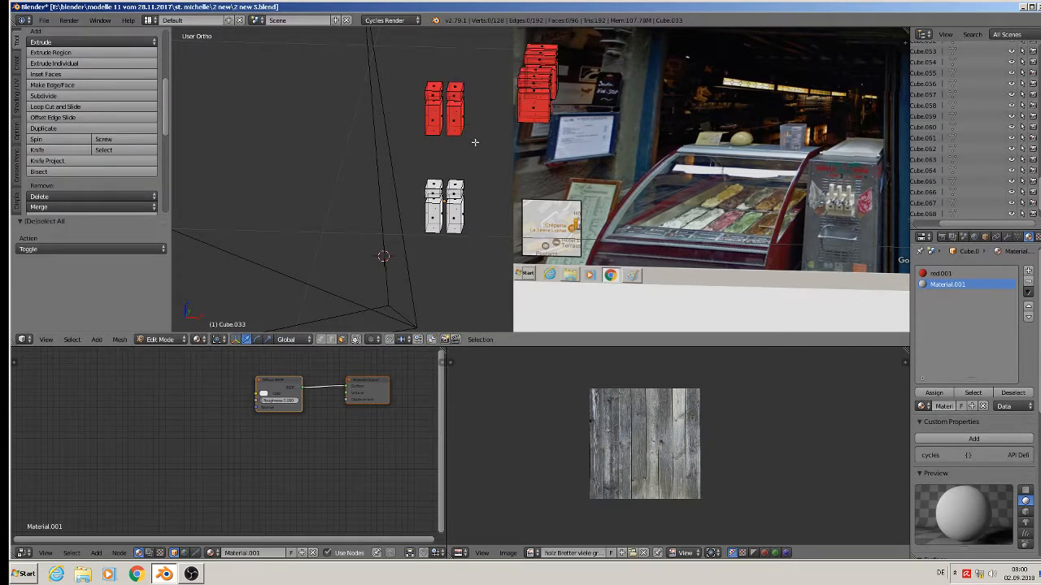
key(b)
drag(488, 236, 418, 169)
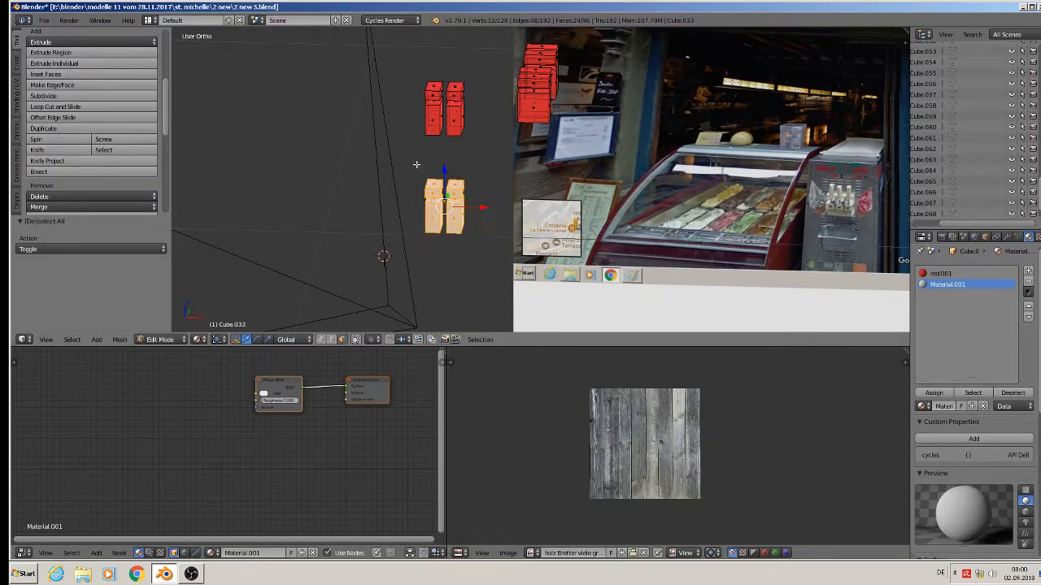
key(x)
click(435, 164)
- Delete the vertices of the wider red block group beside the red pair and finish editing the mesh
key(b)
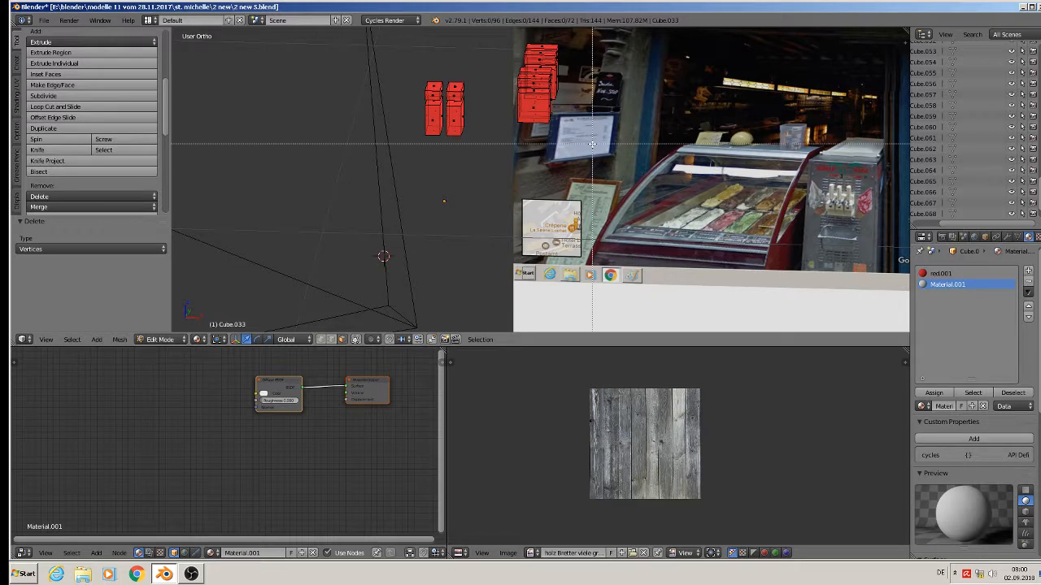
drag(592, 144, 496, 31)
key(x)
click(504, 44)
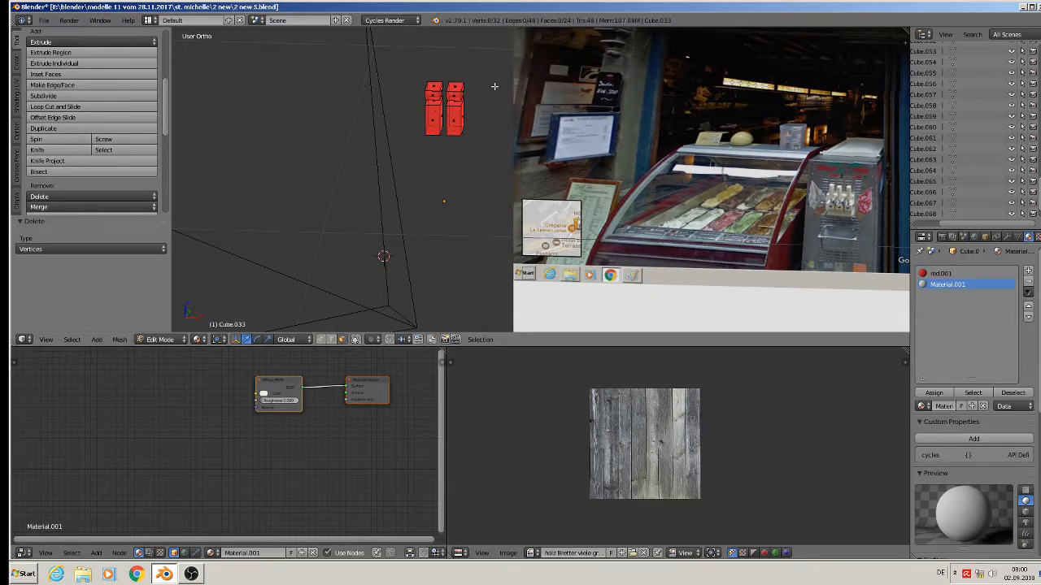
key(Tab)
scroll(472, 145, down, 5)
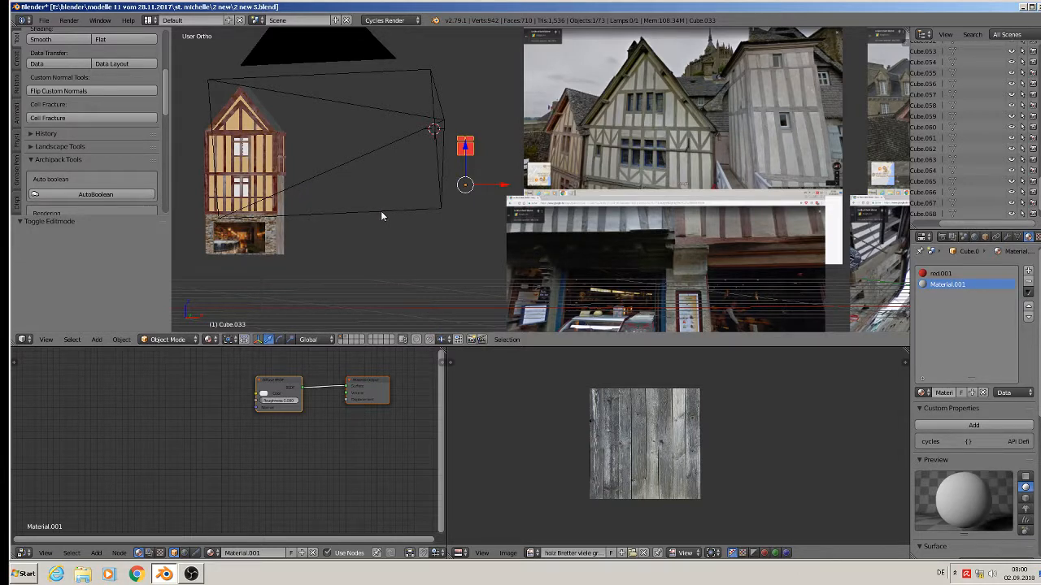
- In front view, place the 3D cursor beside the finished house and add a cube there
key(KP_1)
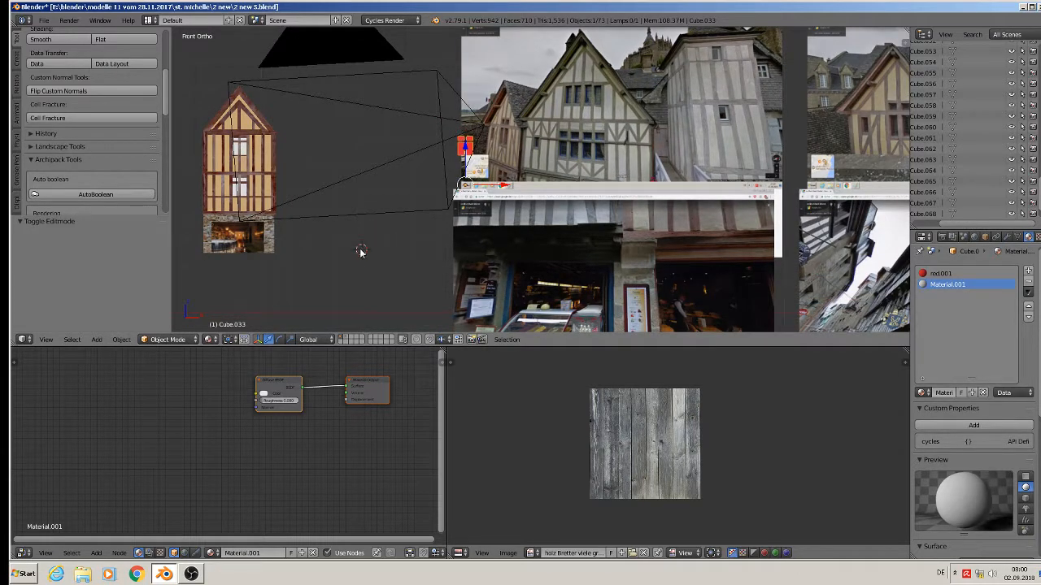
click(359, 226)
click(96, 340)
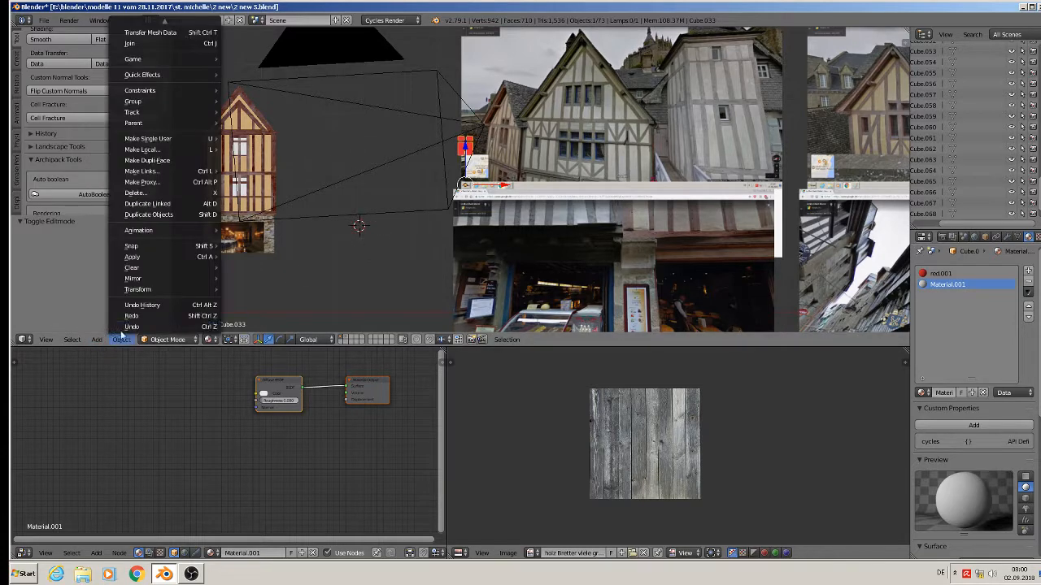
mouse_move(120, 328)
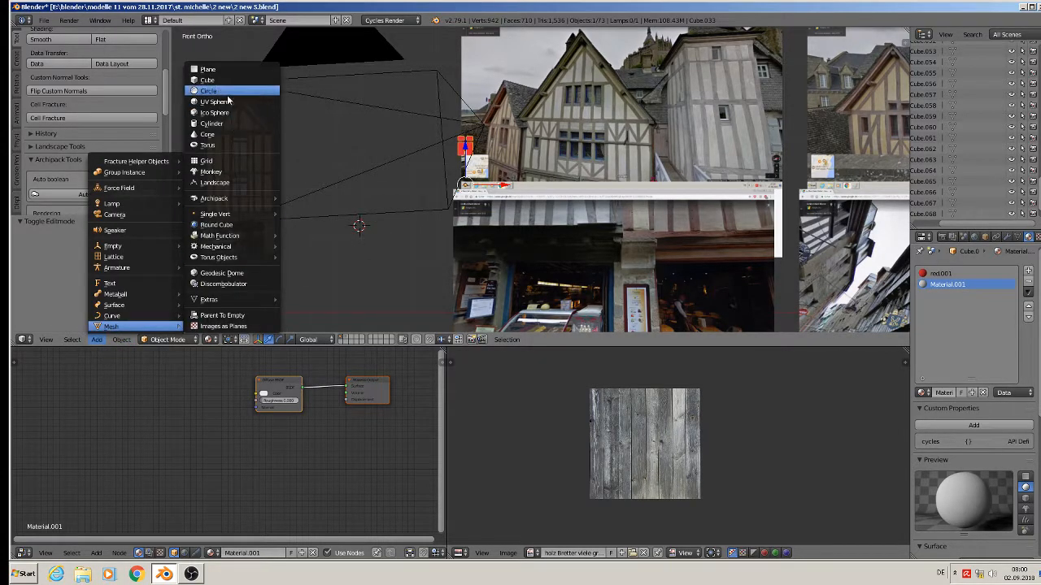
click(207, 80)
- Scale the new cube uniformly by about 0.119, then by about 1.909, making it wider than the house
key(s)
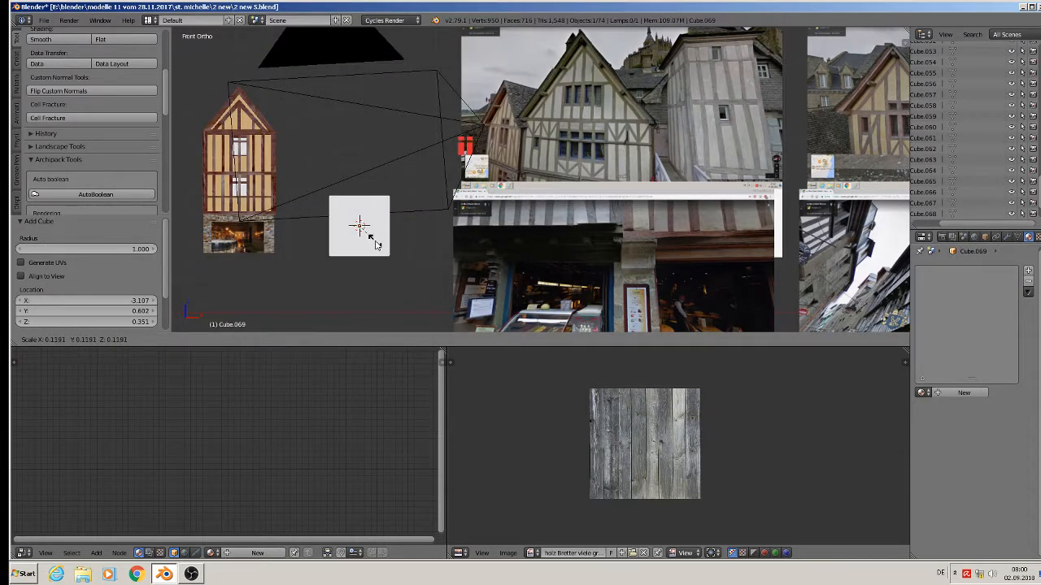
click(379, 240)
key(s)
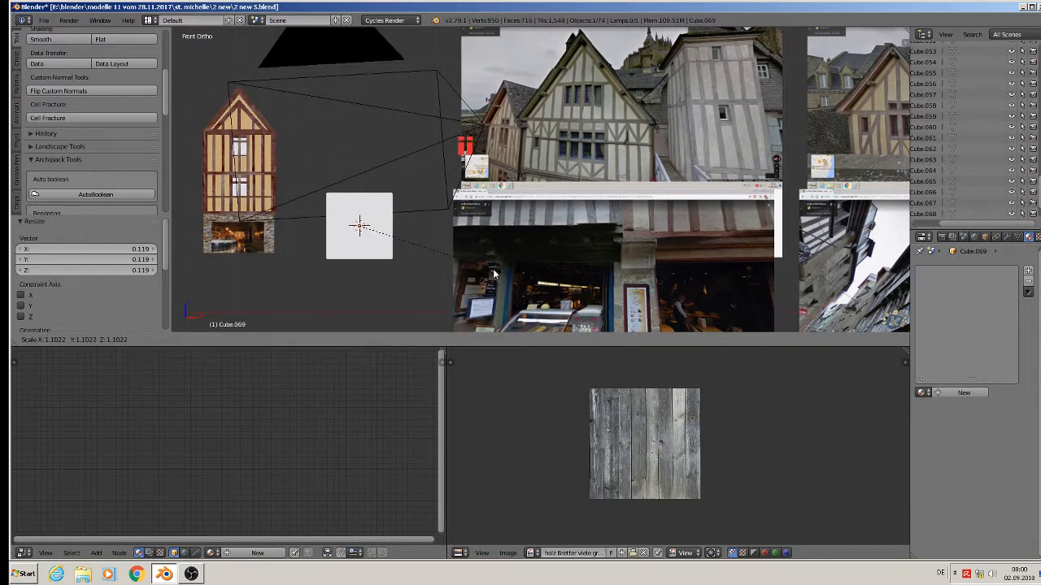
click(593, 302)
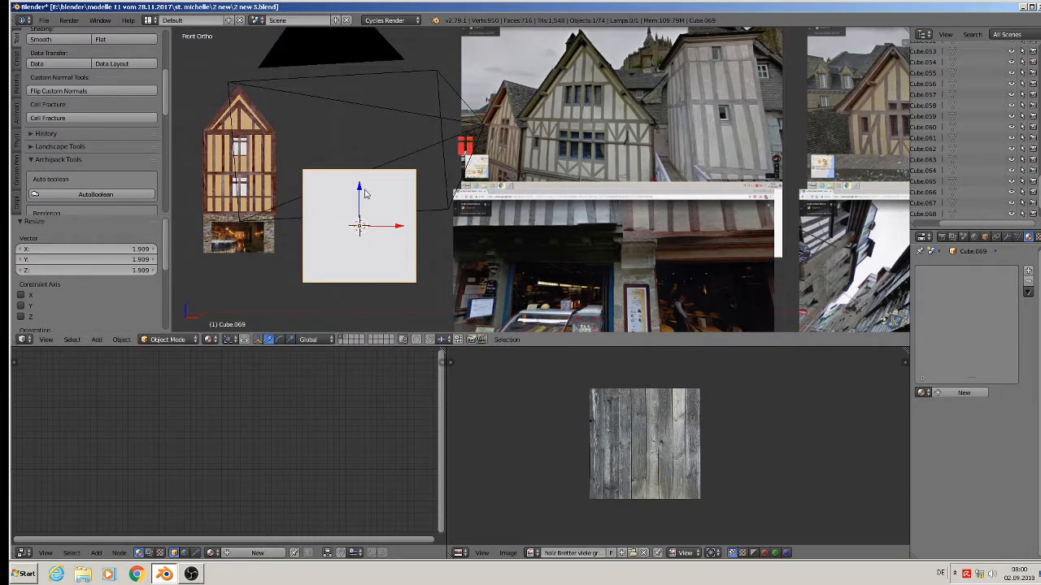
- Move the cube against the side of the house, shifting it about -0.113 on X and 0.129, then -0.024 on Z
key(g)
key(z)
click(365, 162)
key(g)
key(x)
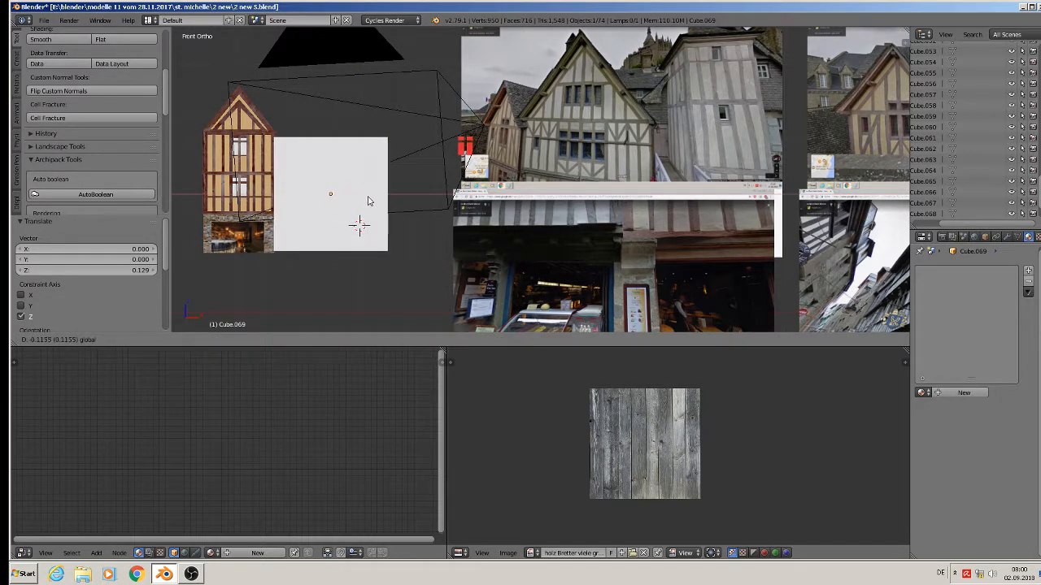
click(365, 199)
key(g)
key(z)
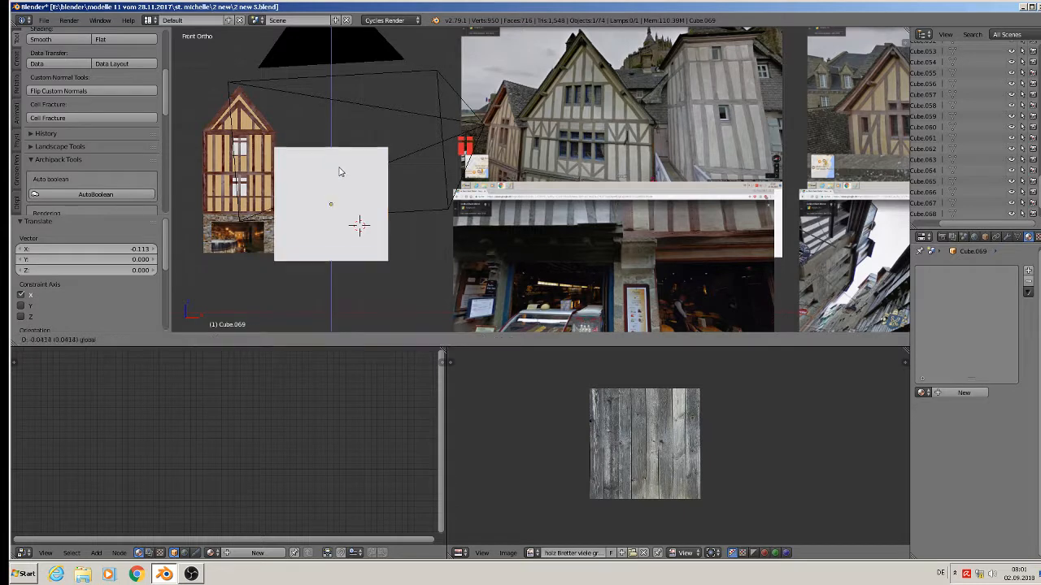
click(342, 166)
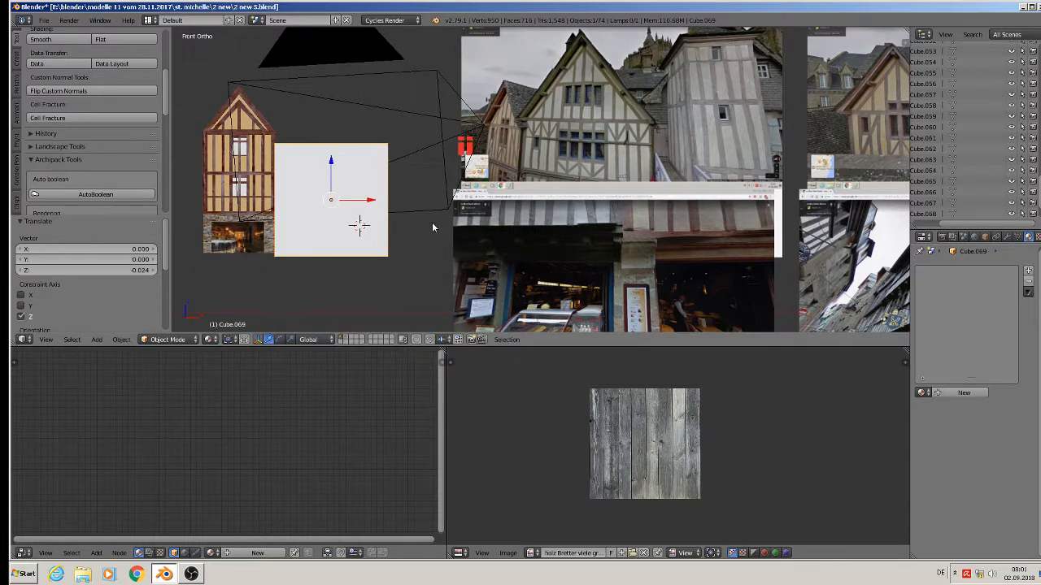
- Scale the cube by about 0.953 overall and 1.329 along Z, and raise it level with the house's base
key(s)
click(427, 221)
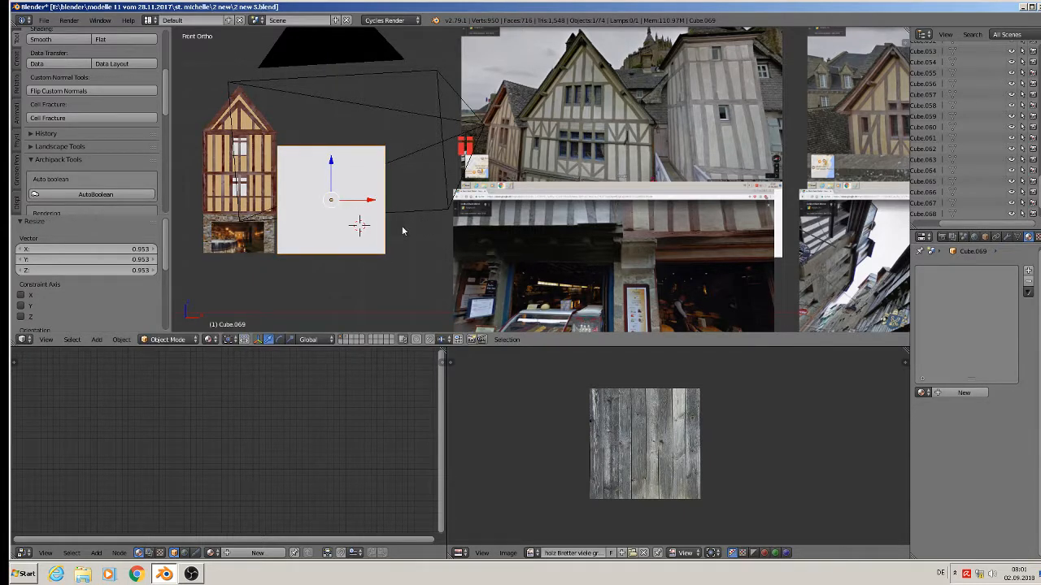
key(s)
key(z)
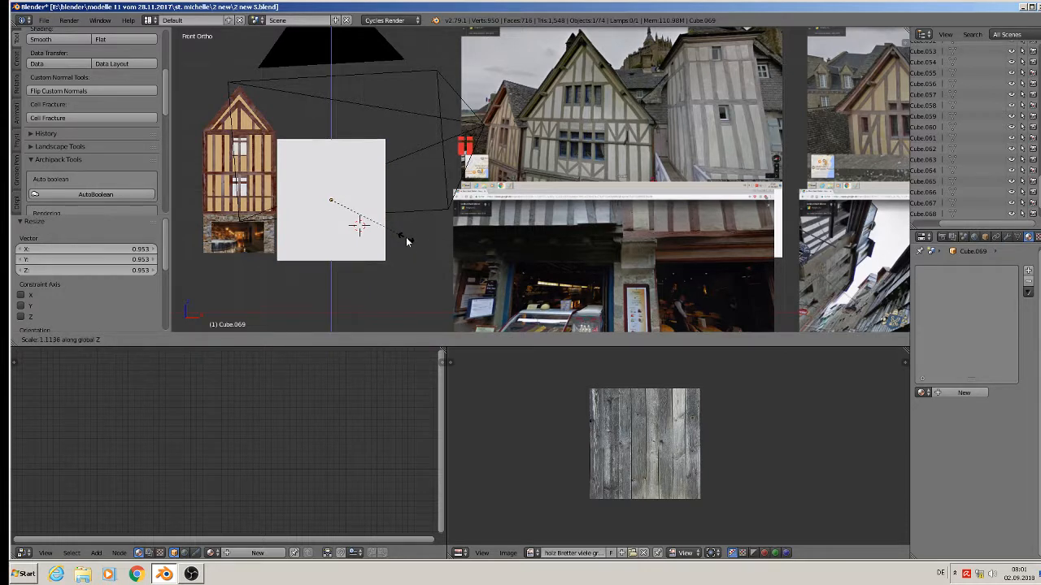
click(401, 273)
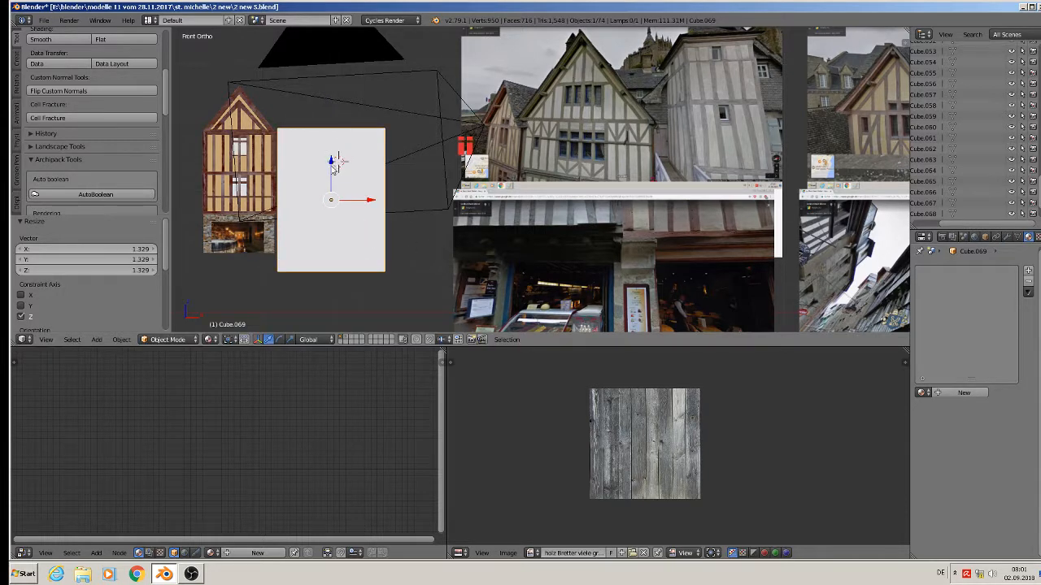
drag(339, 164, 338, 154)
- Lower the cube's top face by about 0.046 along Z to roughly match the house's eaves
key(Tab)
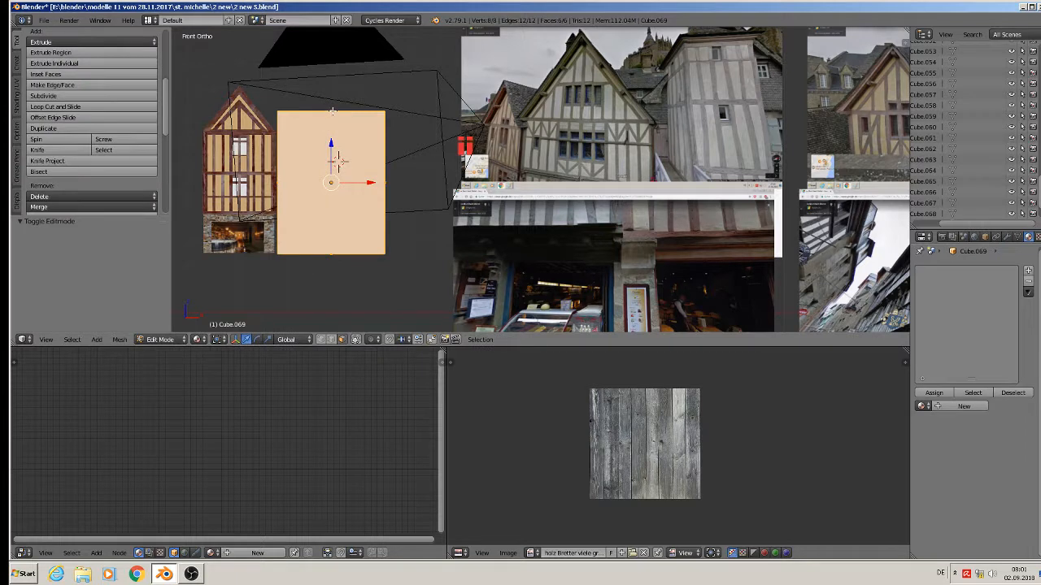
right_click(333, 108)
key(g)
key(z)
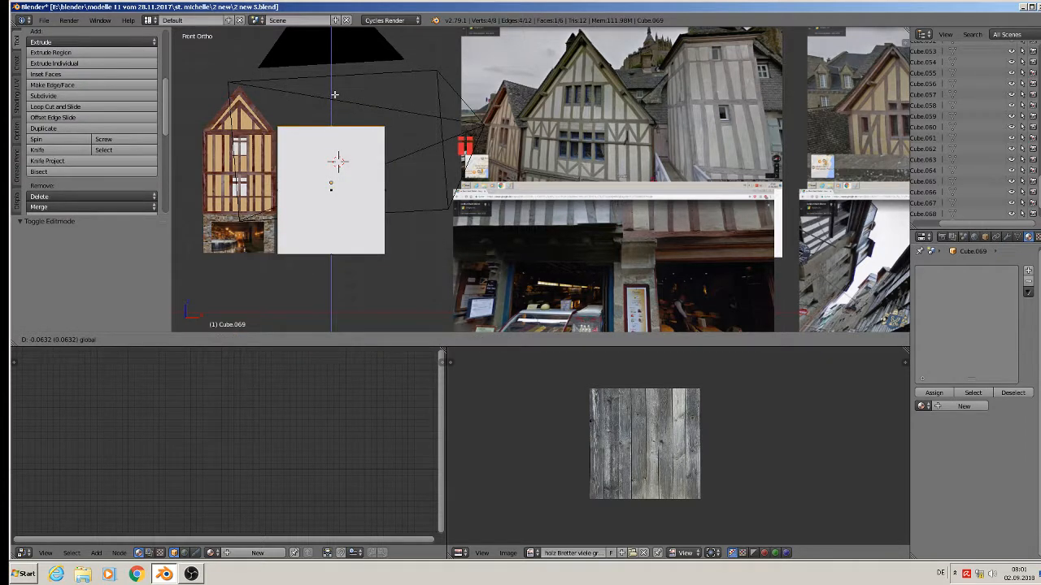
click(334, 90)
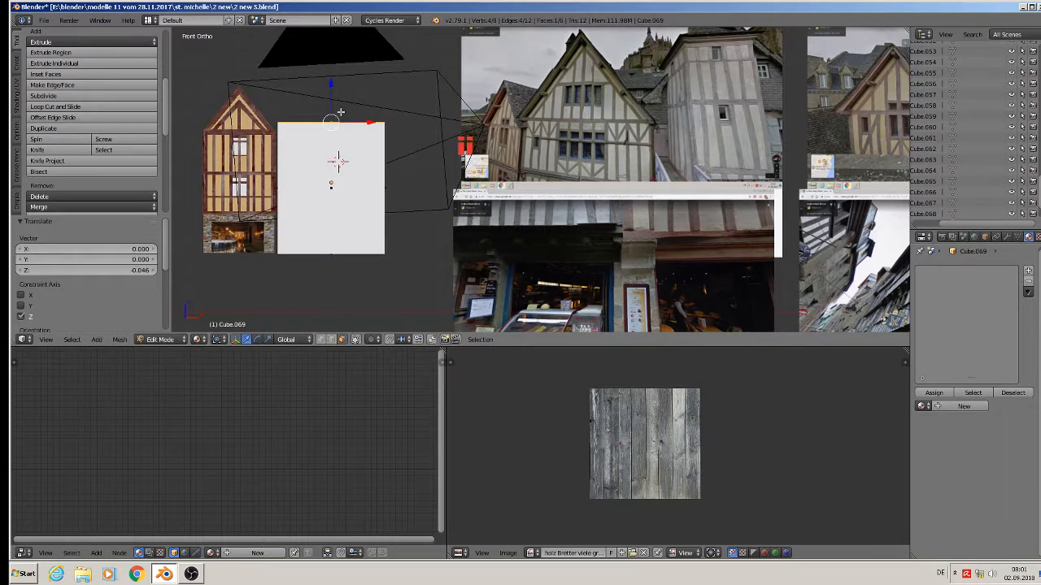
key(Tab)
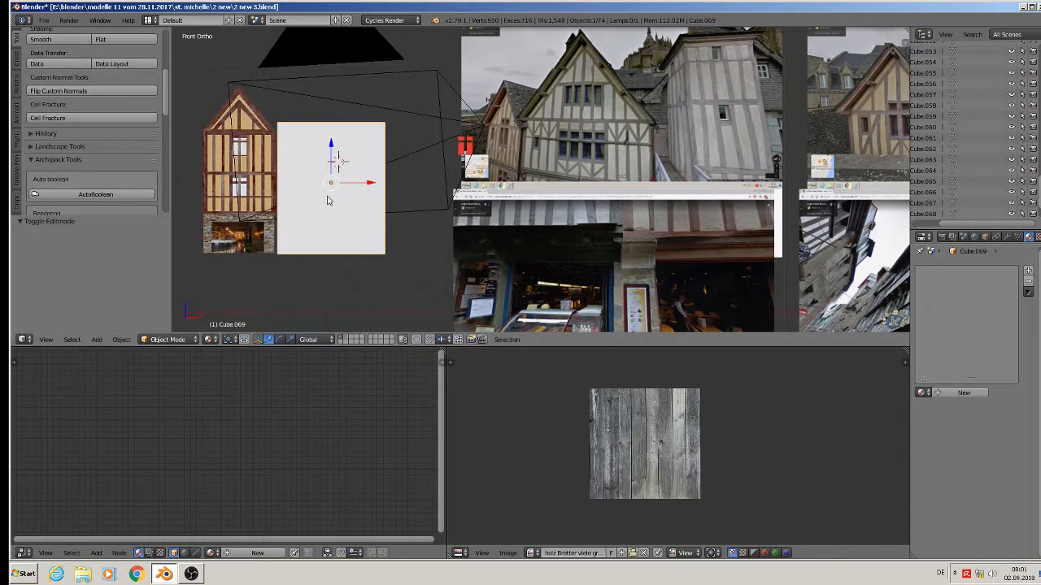
- Add two evenly spaced horizontal loop cuts to the cube, dividing it into three storeys
key(Tab)
key(ctrl+r)
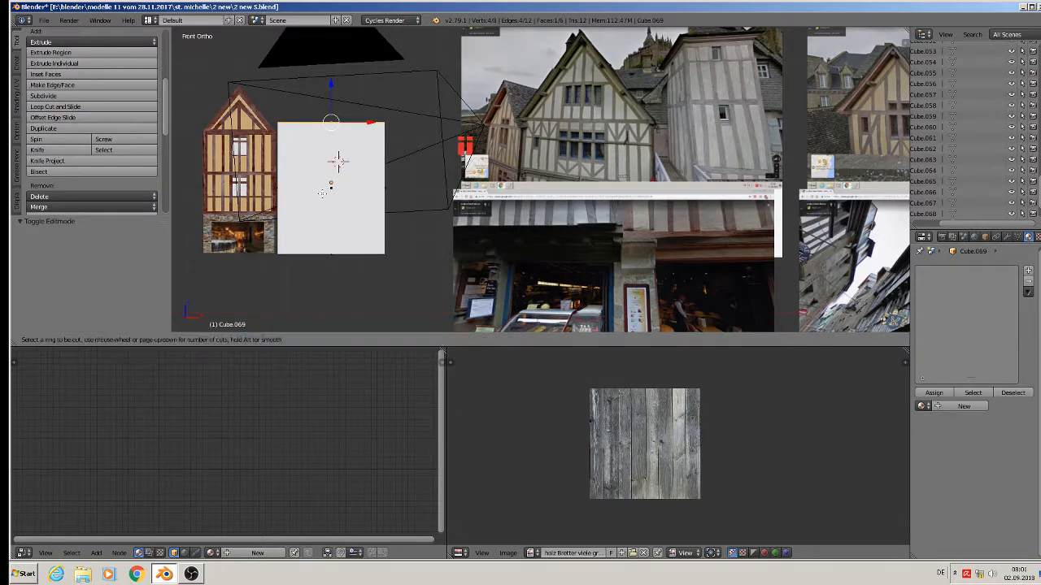
scroll(297, 195, up, 1)
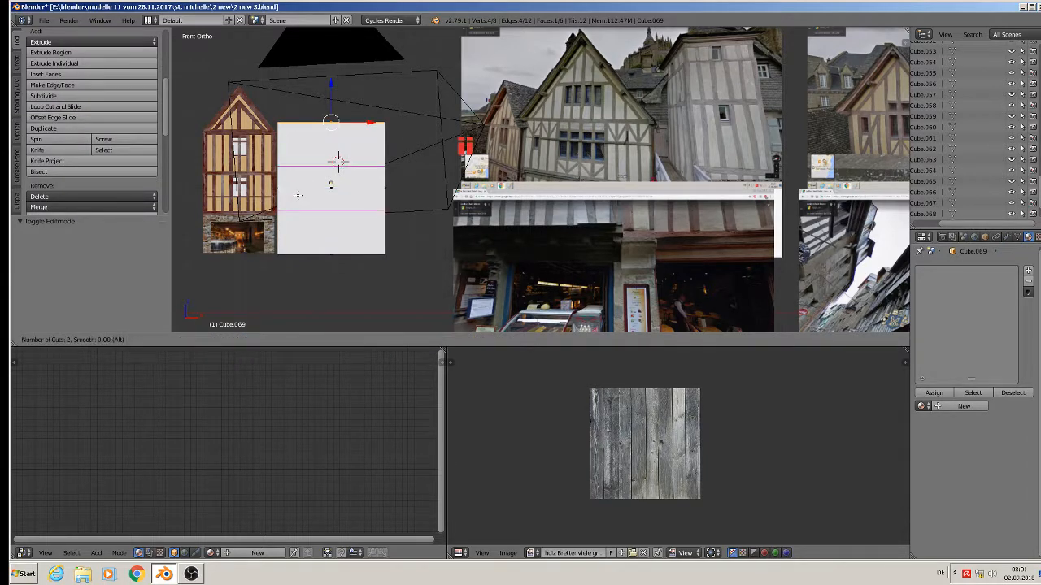
click(298, 195)
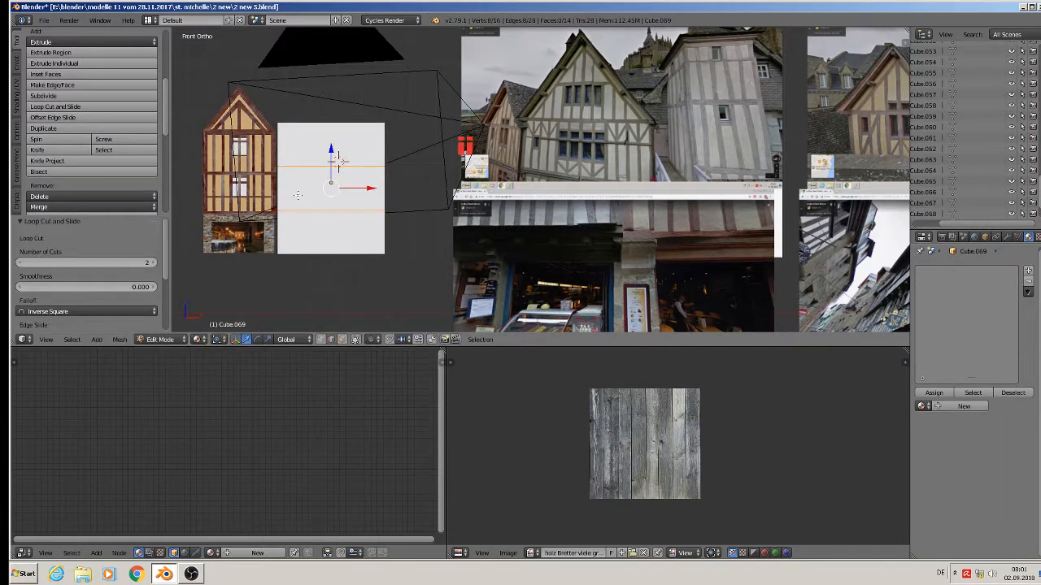
- Shift both loop cuts by -0.028 along Z, then raise the lower and upper loops individually by about 0.015
drag(328, 156, 329, 155)
right_click(338, 161)
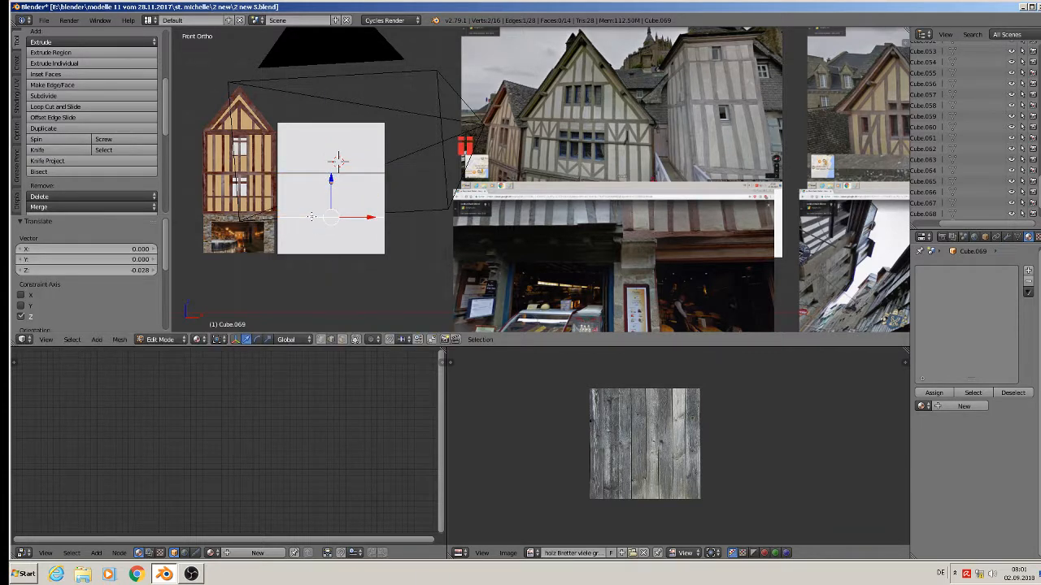
shift+right_click(329, 218)
drag(331, 183, 331, 178)
right_click(294, 174)
key(g)
key(z)
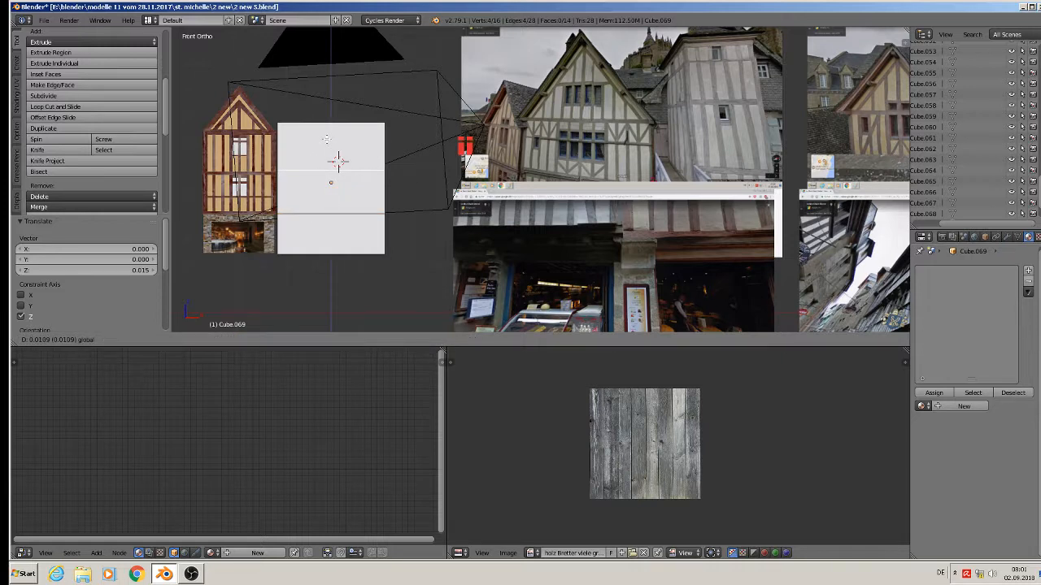
click(339, 161)
- Raise the lower loop by 0.011 and the upper loop by about 0.004 along Z, and leave Edit Mode
right_click(297, 212)
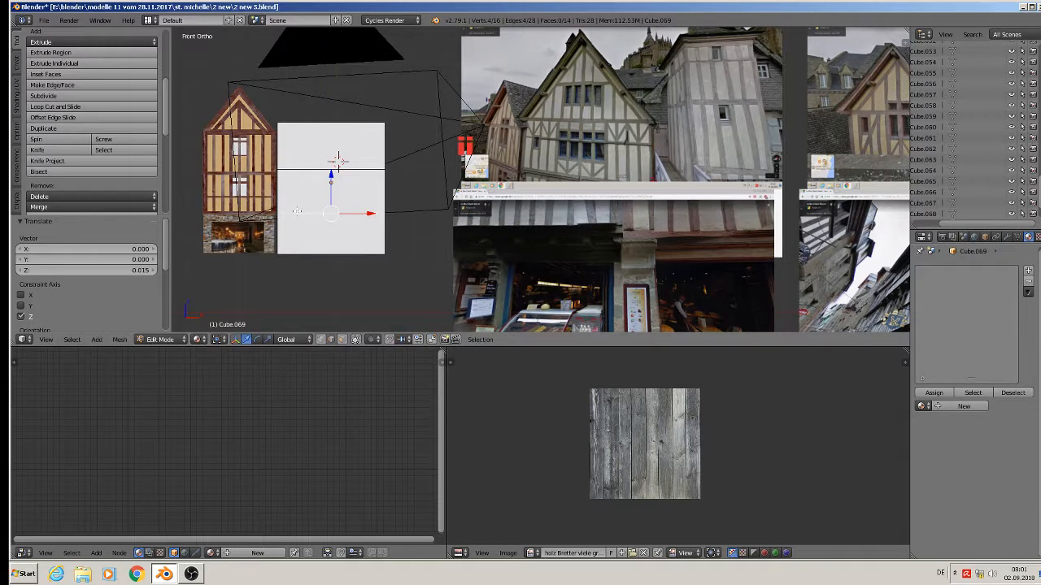
key(g)
key(z)
click(339, 161)
right_click(338, 163)
key(g)
key(z)
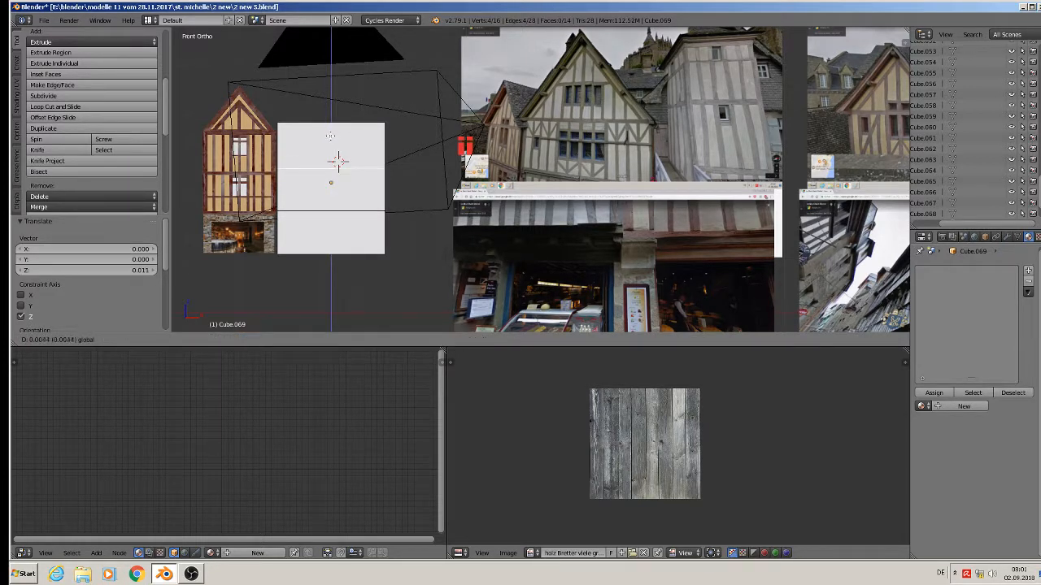
click(339, 161)
key(Tab)
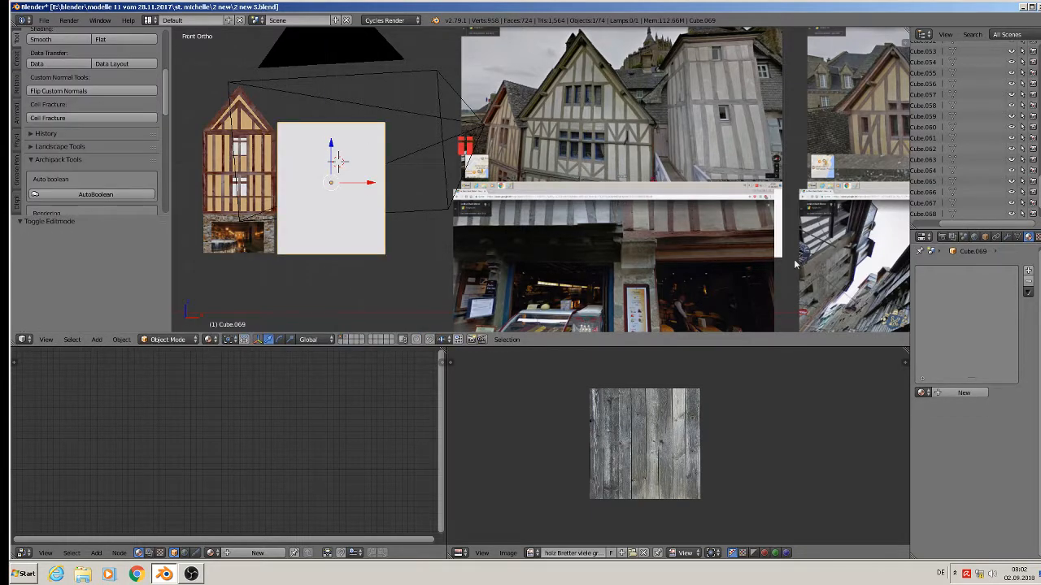
- Select the faces around the cube's top storey in face select mode and give the cube the existing material "red"
middle_drag(339, 189, 330, 319)
key(Tab)
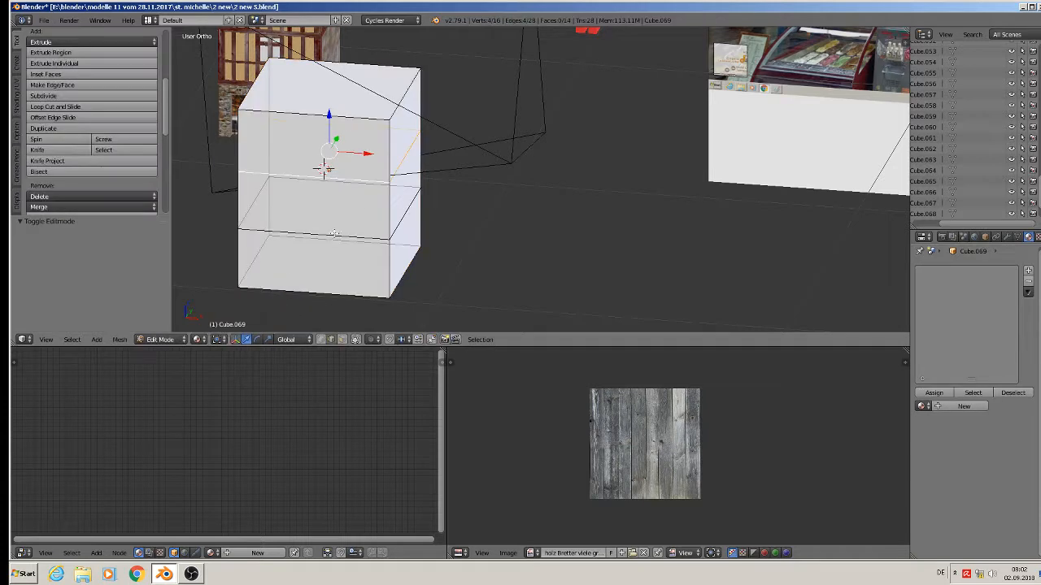
click(341, 339)
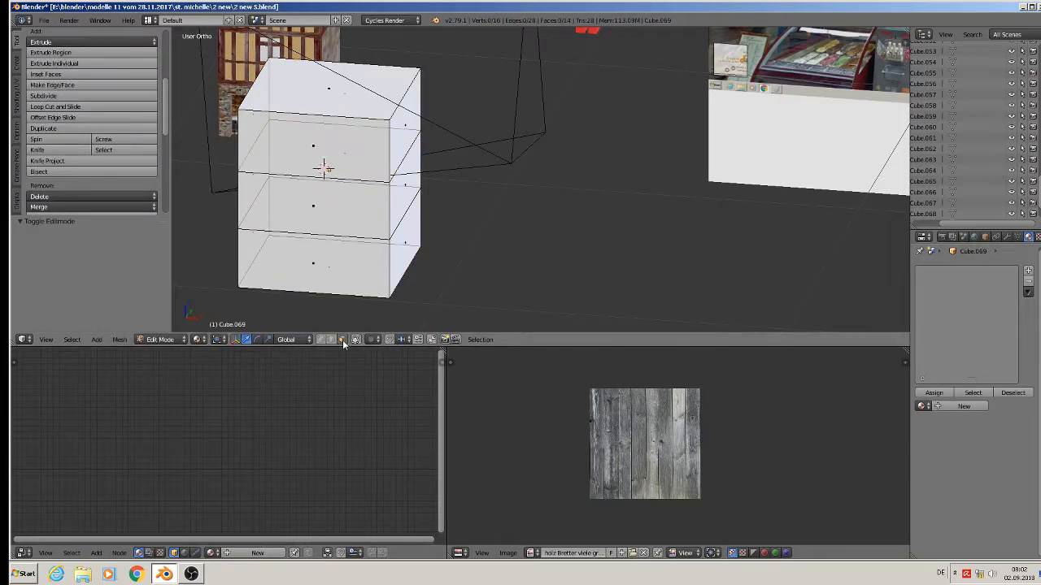
right_click(388, 128)
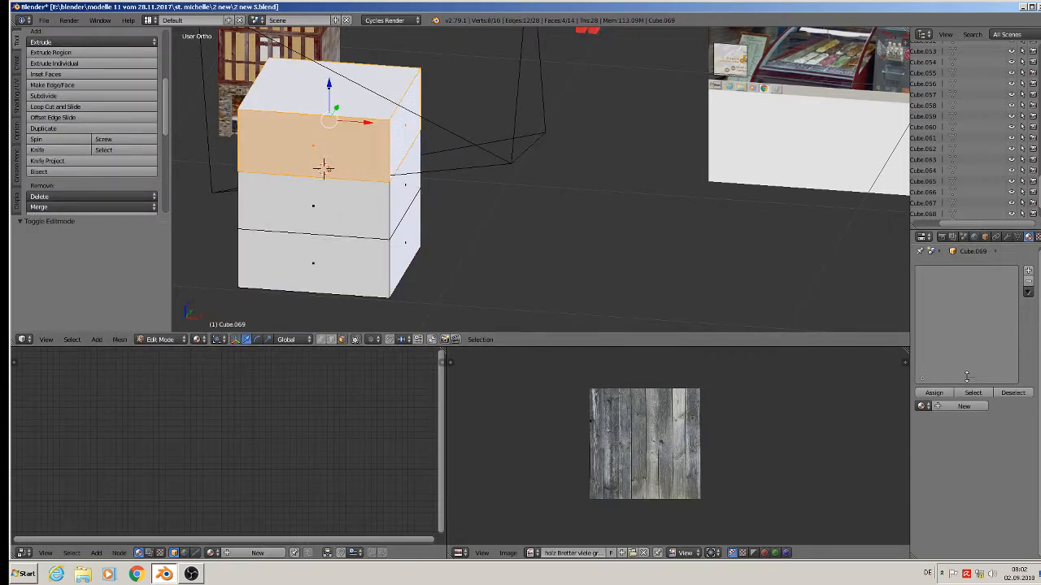
click(921, 406)
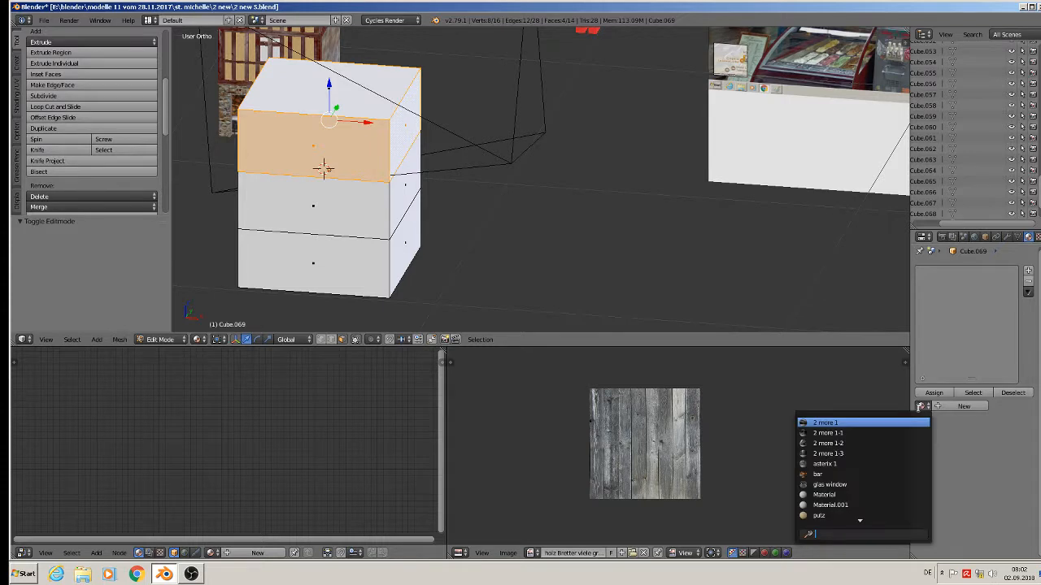
scroll(874, 496, down, 2)
click(874, 495)
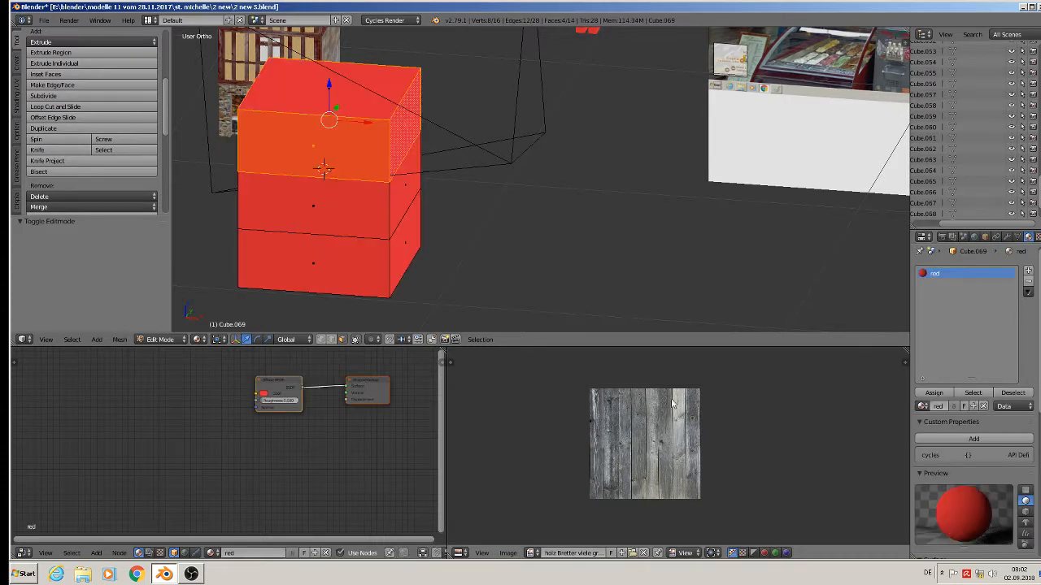
- Add a second material slot with the existing "Material" and assign it to the ring of faces around the middle storey
click(1028, 271)
click(922, 406)
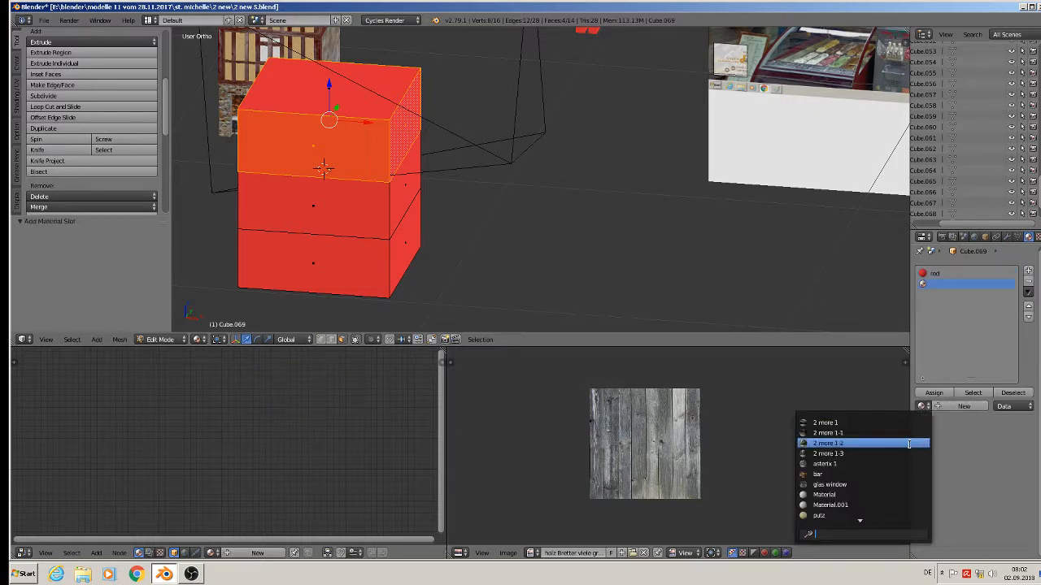
click(884, 494)
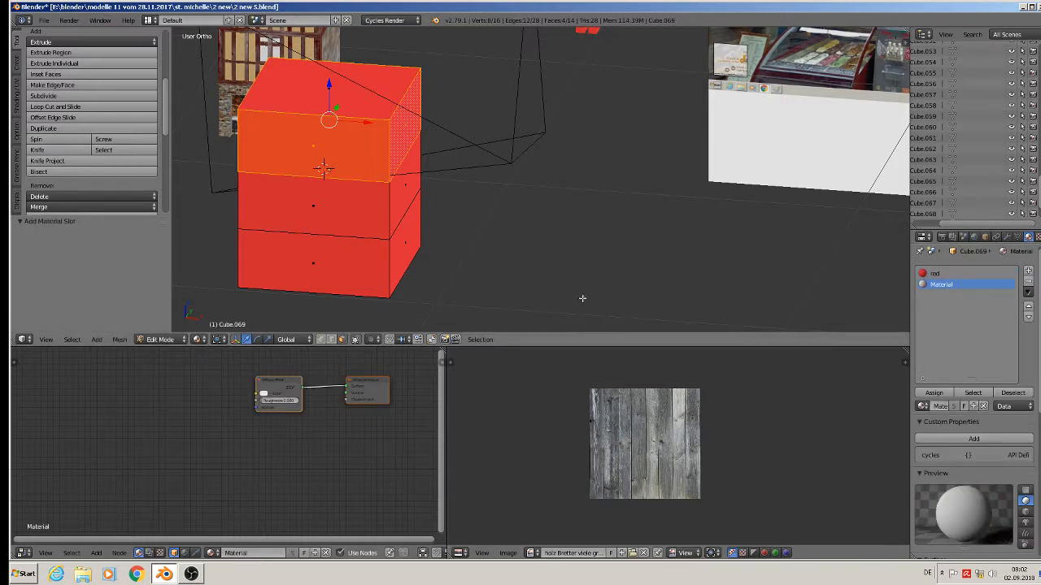
alt+right_click(424, 218)
alt+right_click(386, 207)
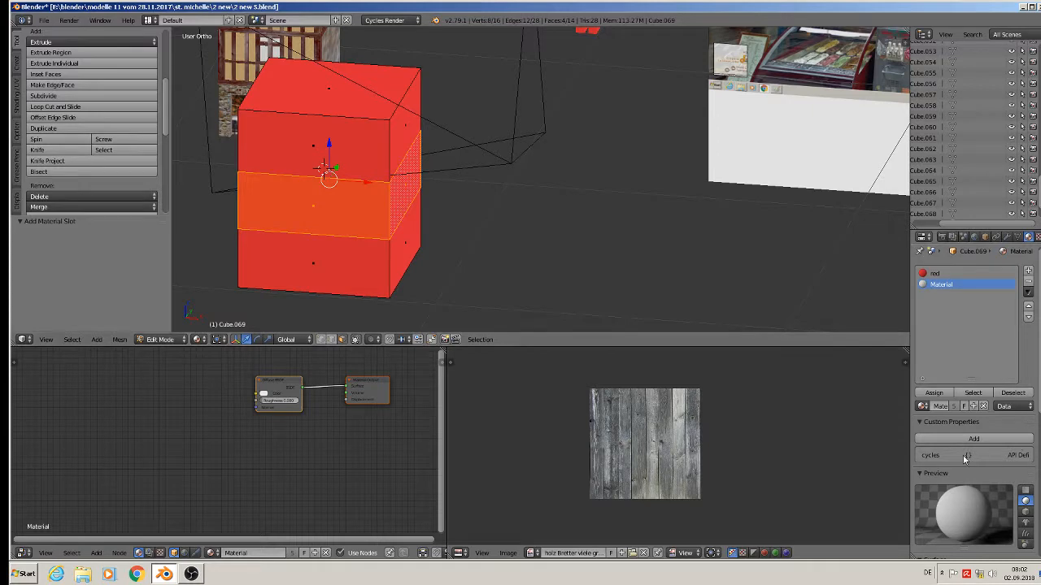
click(935, 393)
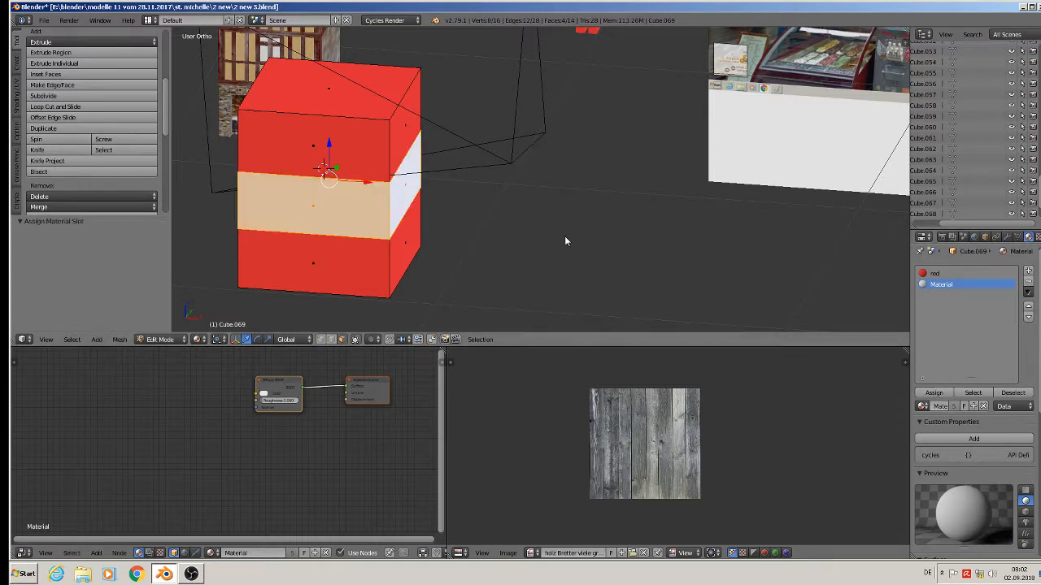
key(Tab)
- Examine the reference photos for the shape of the half-timbered house's roof and gable
scroll(470, 227, down, 6)
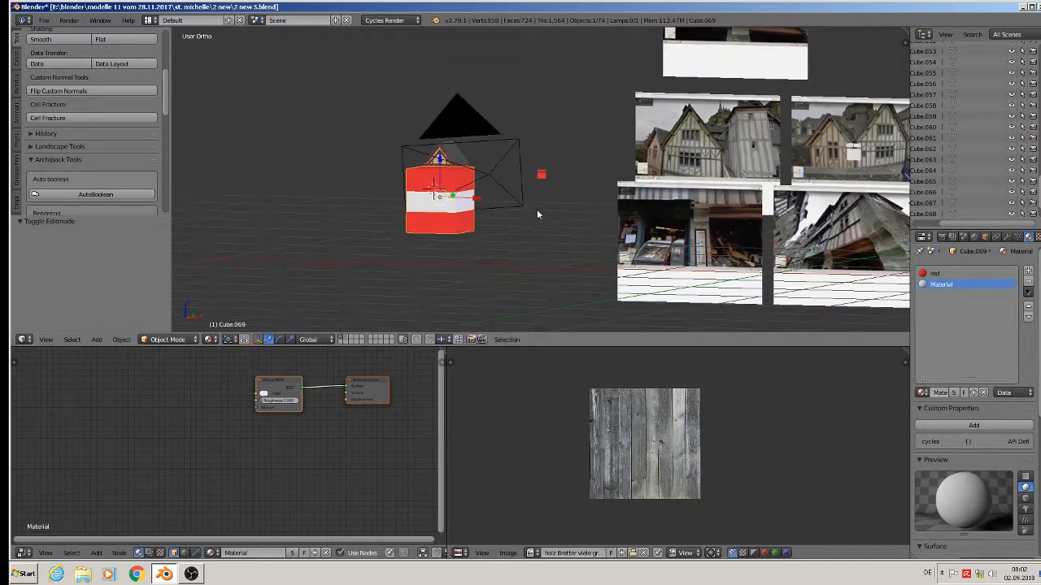
shift+middle_drag(715, 240, 440, 219)
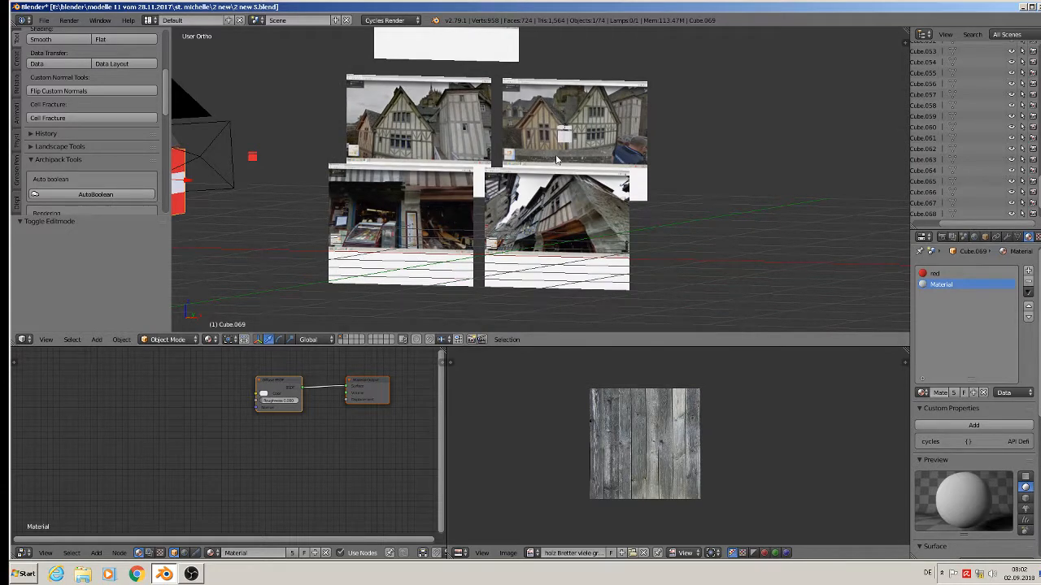
scroll(557, 161, up, 1)
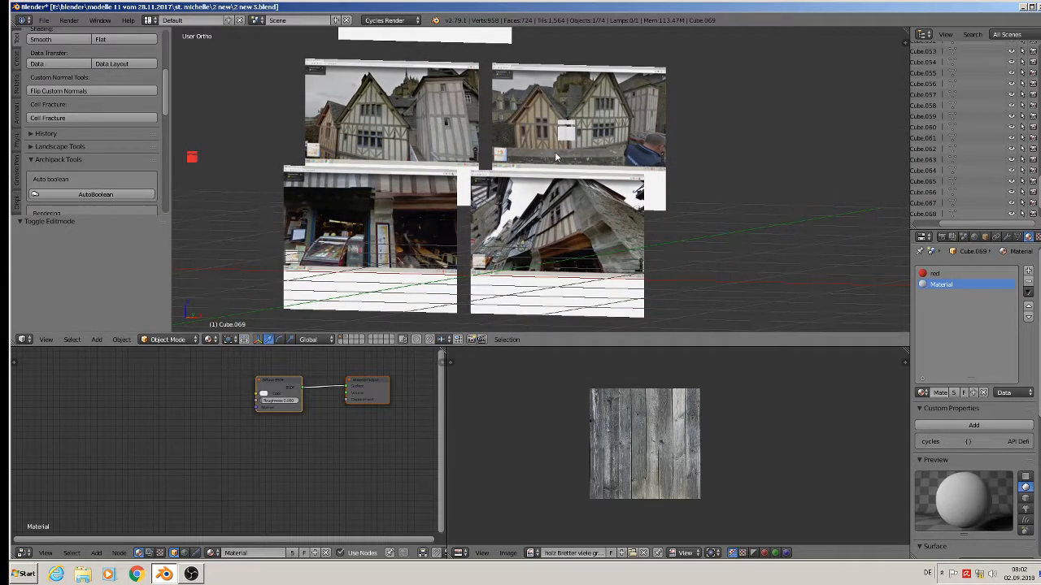
scroll(555, 151, up, 1)
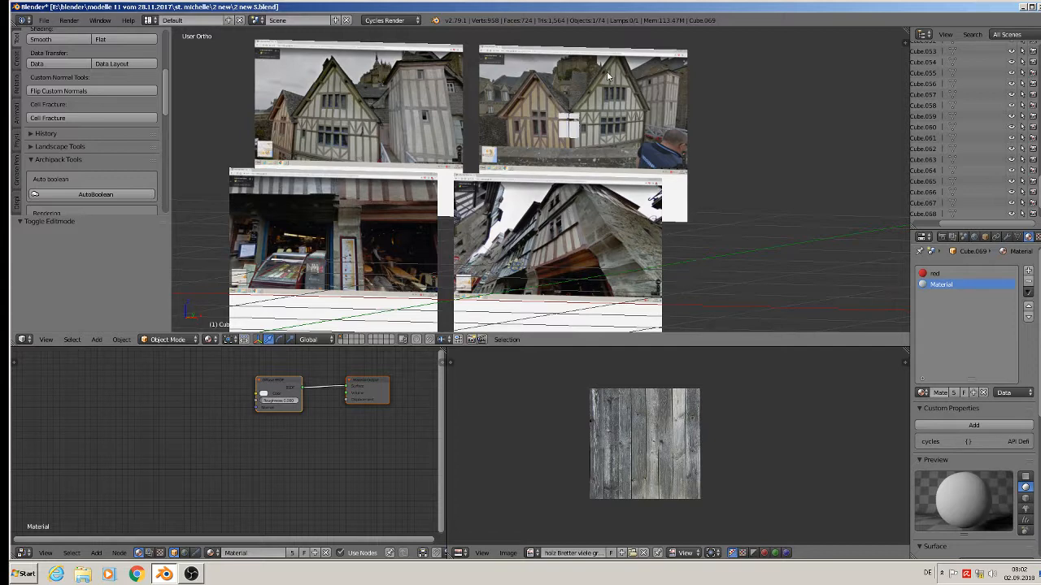
shift+middle_drag(475, 227, 863, 192)
middle_drag(642, 138, 599, 167)
scroll(377, 133, up, 2)
middle_drag(376, 130, 383, 202)
- Add one centred loop cut around the cube, parallel to its front side, splitting its depth in half
key(KP_7)
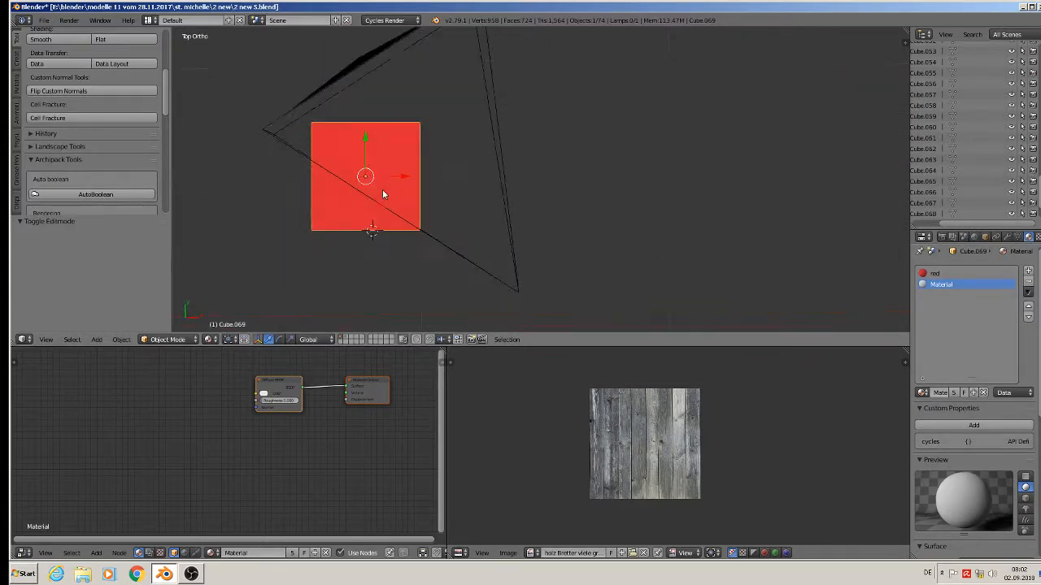
key(Tab)
scroll(383, 191, up, 3)
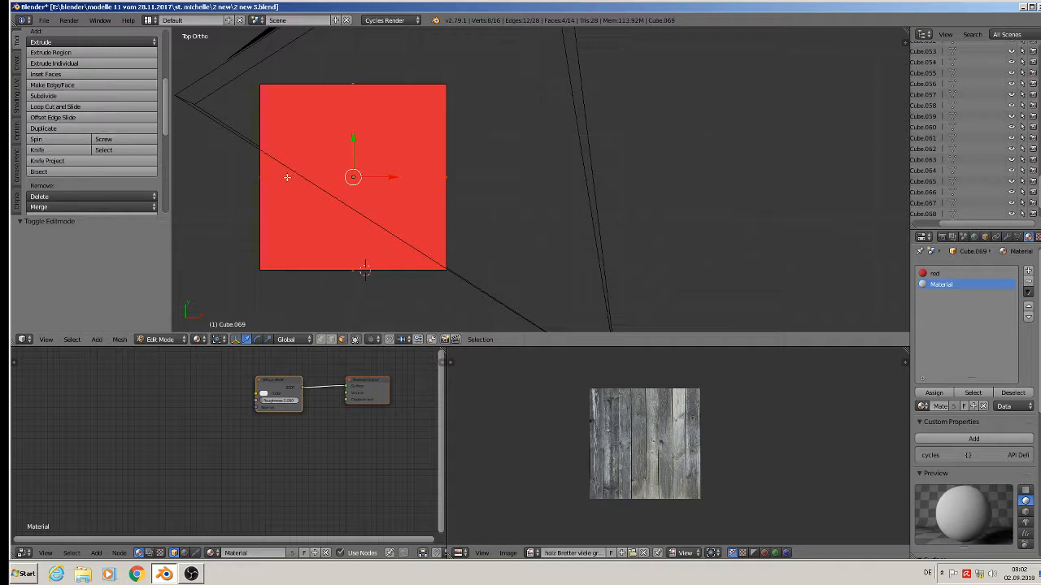
key(ctrl+r)
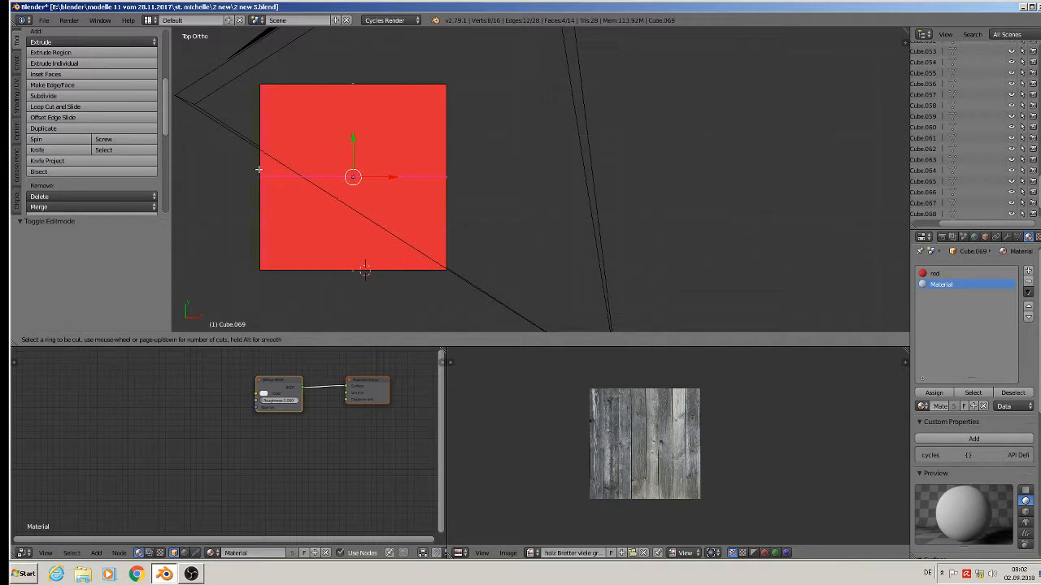
click(259, 169)
right_click(258, 169)
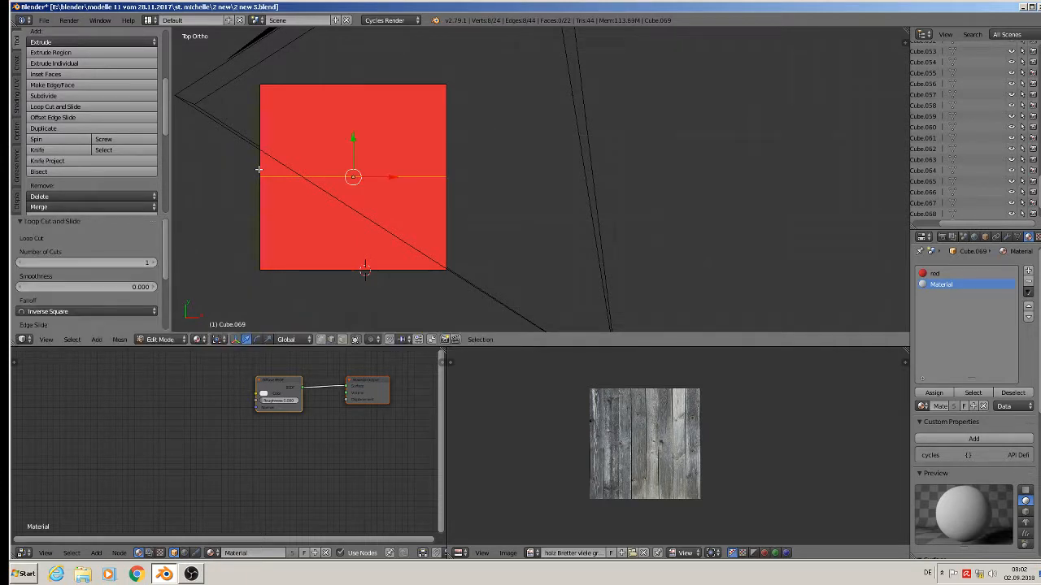
- Knife-cut the top from its centre straight to the midpoint of the rear edge
click(38, 150)
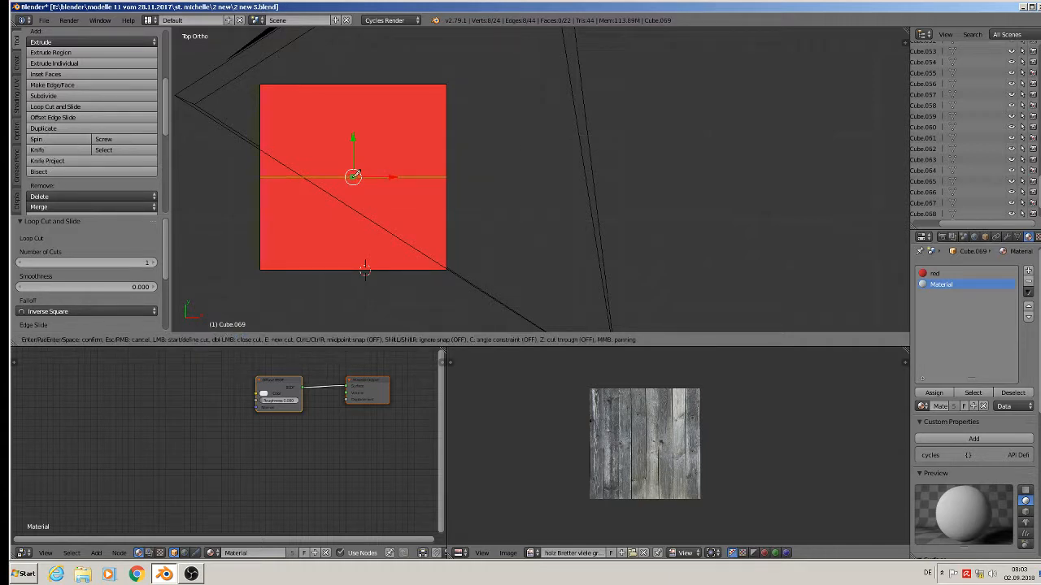
click(353, 177)
click(354, 83)
key(Return)
- Raise the new centre edge on the top by 0.087 along Z to form the roof ridge
middle_drag(393, 205, 249, 140)
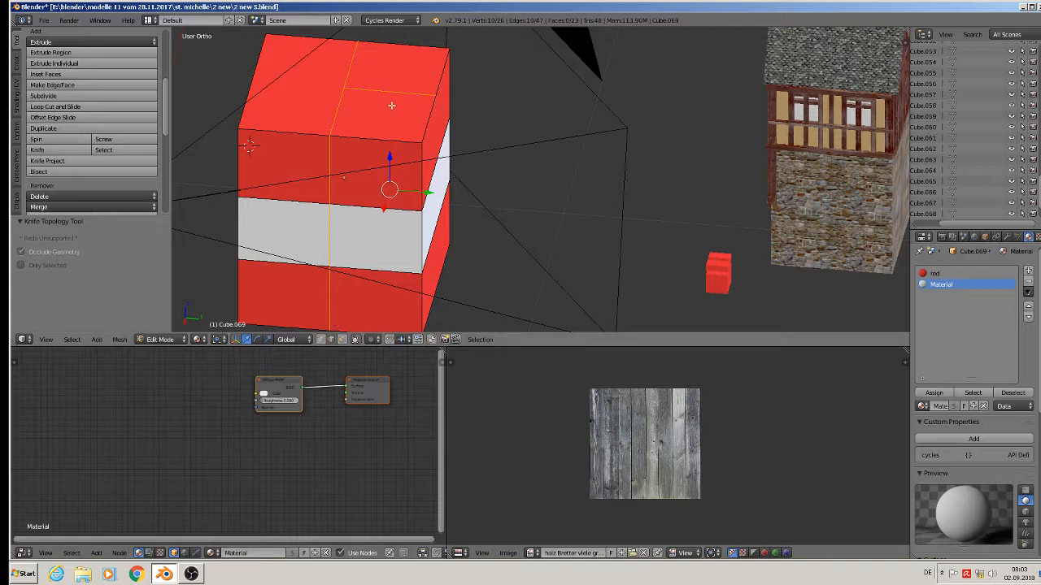
key(Return)
drag(389, 62, 380, 34)
- Knife-cut two edges from the ridge's front end to both front corners of the roof, outlining a hipped slope
middle_drag(381, 34, 275, 202)
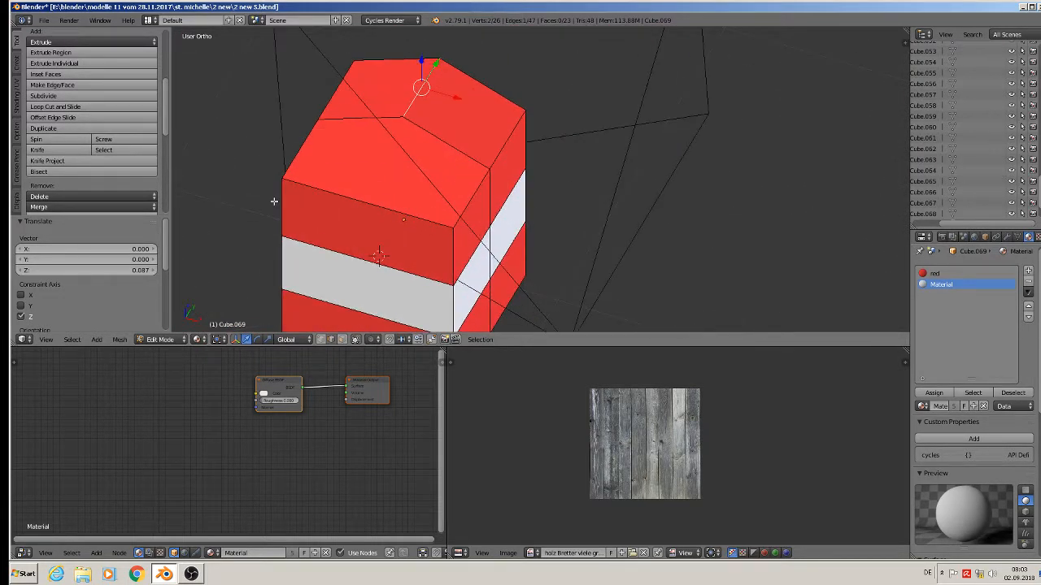
click(38, 151)
click(403, 117)
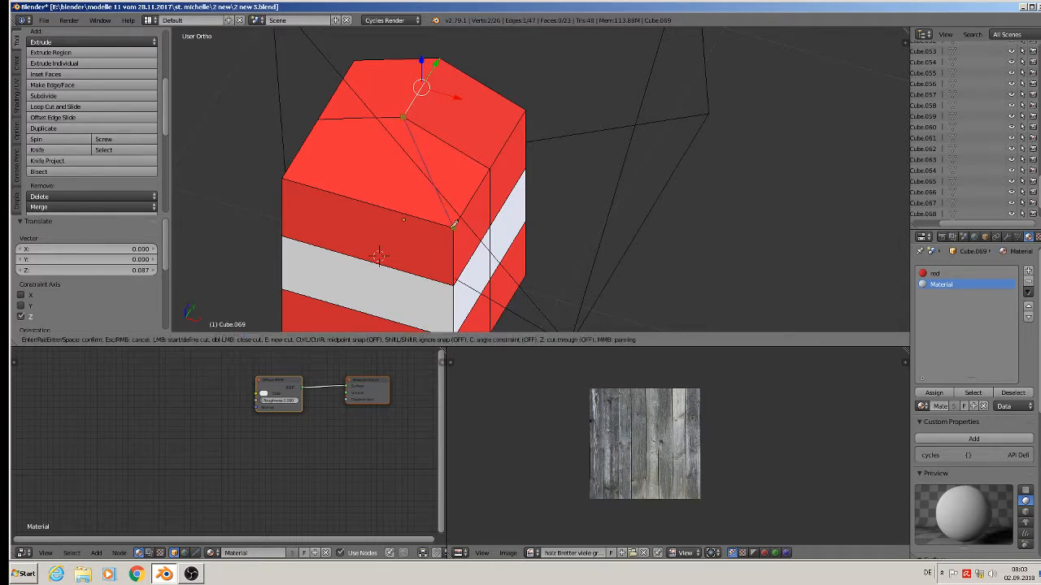
click(453, 225)
key(Return)
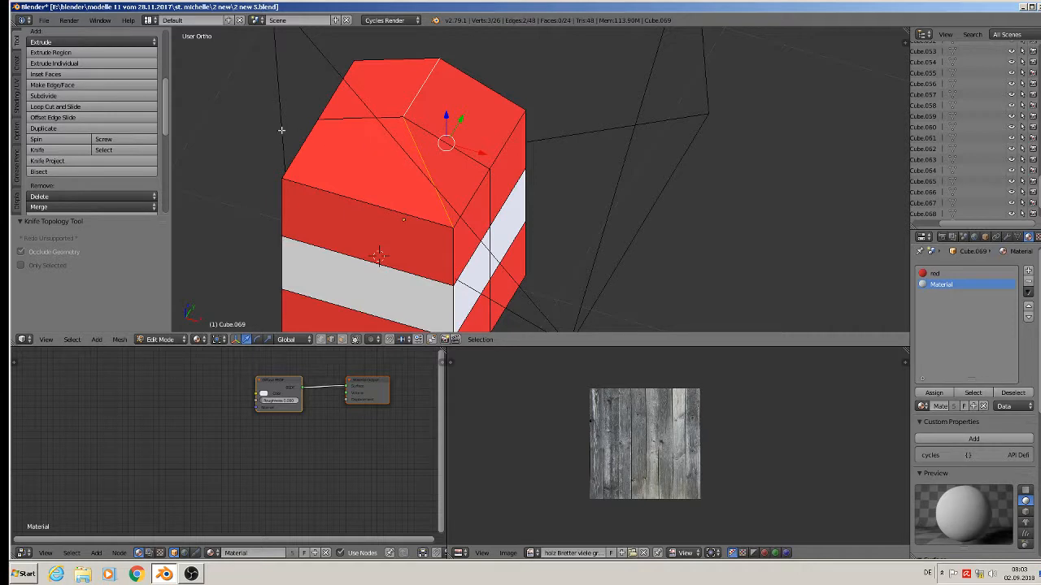
click(38, 151)
click(404, 116)
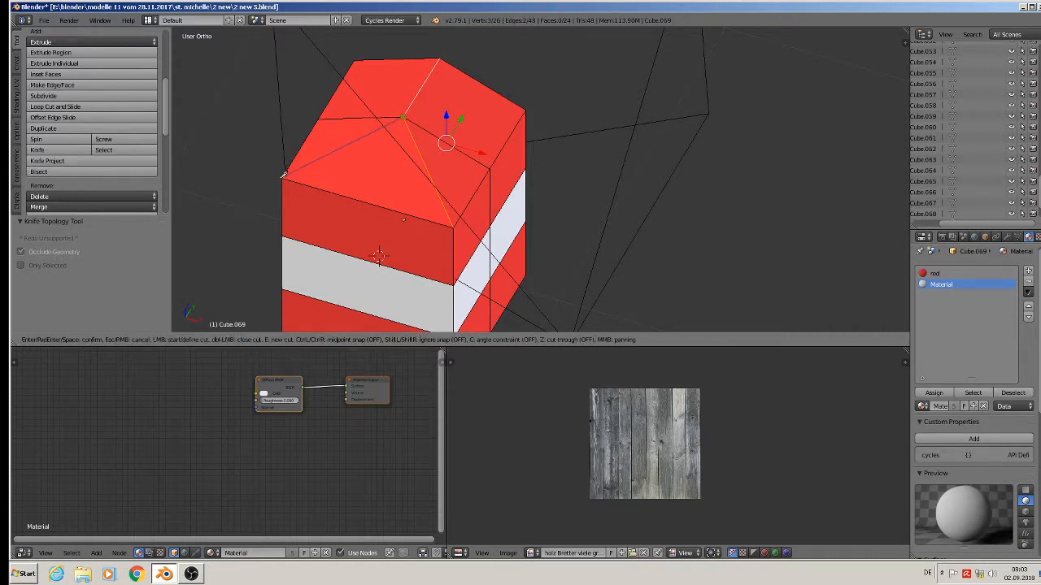
click(286, 177)
key(Return)
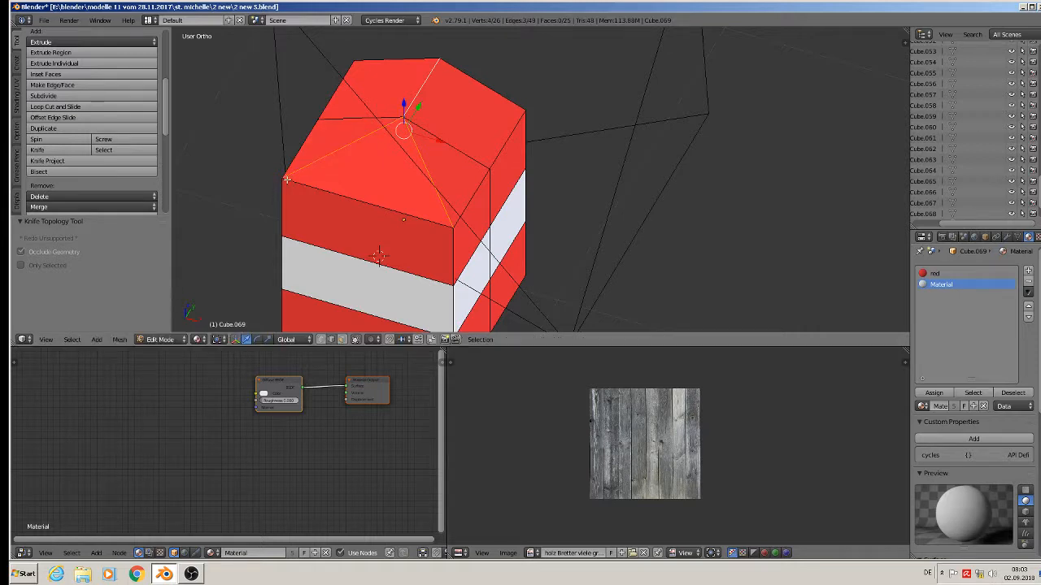
- Raise the ridge edge by 0.049 and another 0.122 along Z for a steeper roof, and leave Edit Mode
right_click(411, 93)
drag(420, 69, 419, 48)
middle_drag(419, 47, 483, 101)
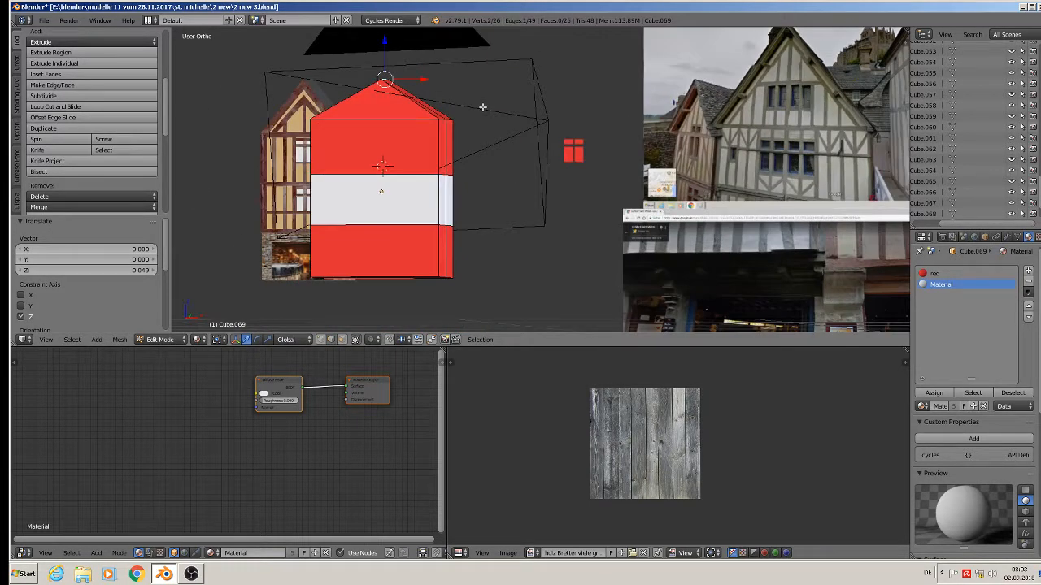
key(KP_1)
shift+middle_drag(265, 98, 264, 147)
drag(387, 93, 388, 56)
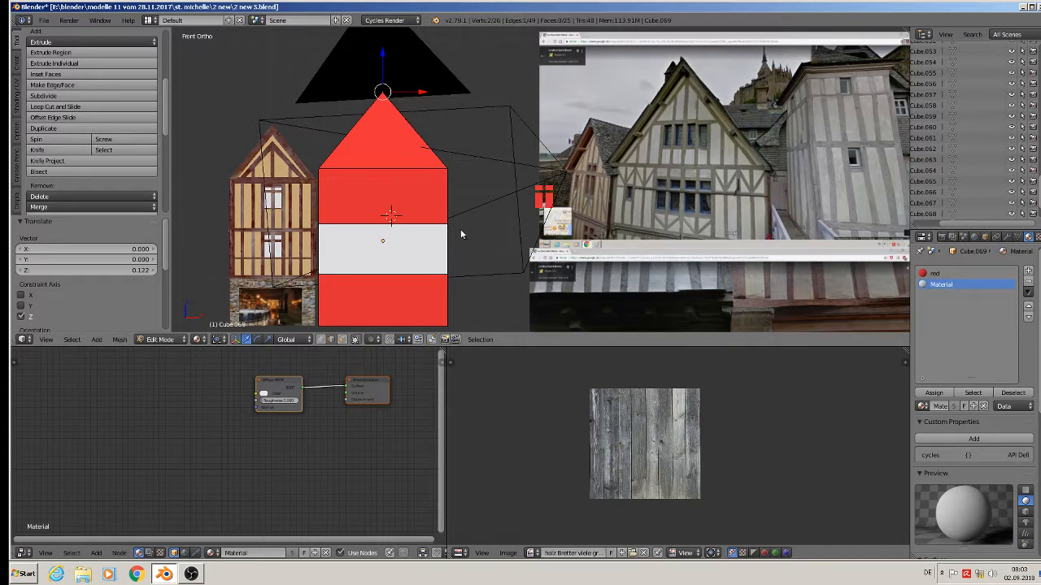
key(Tab)
middle_drag(460, 234, 428, 279)
scroll(435, 271, down, 2)
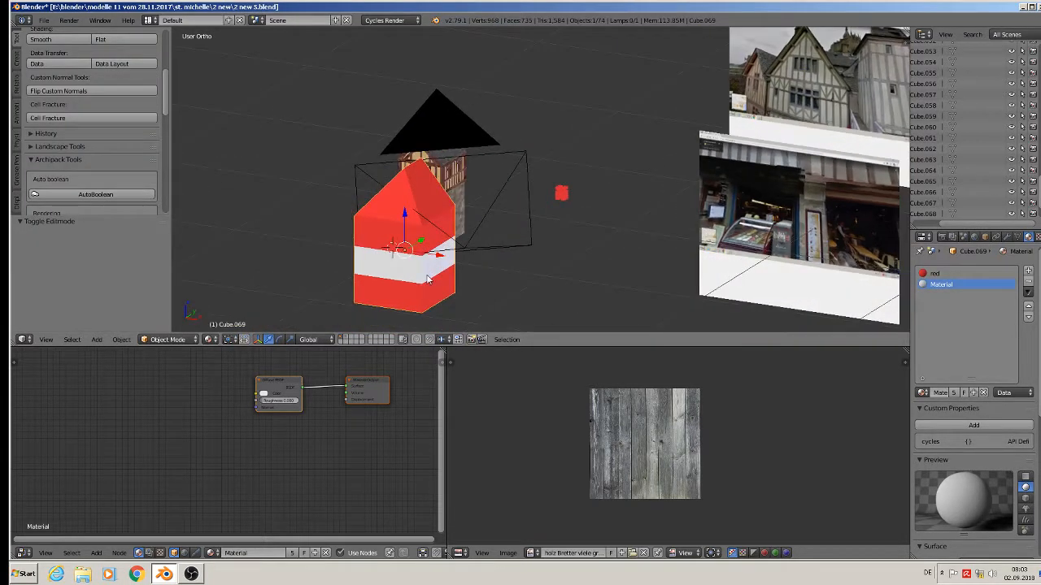
- Store a copy of the house body, shifted -1.526 along X, on the second layer and save the file
key(shift+d)
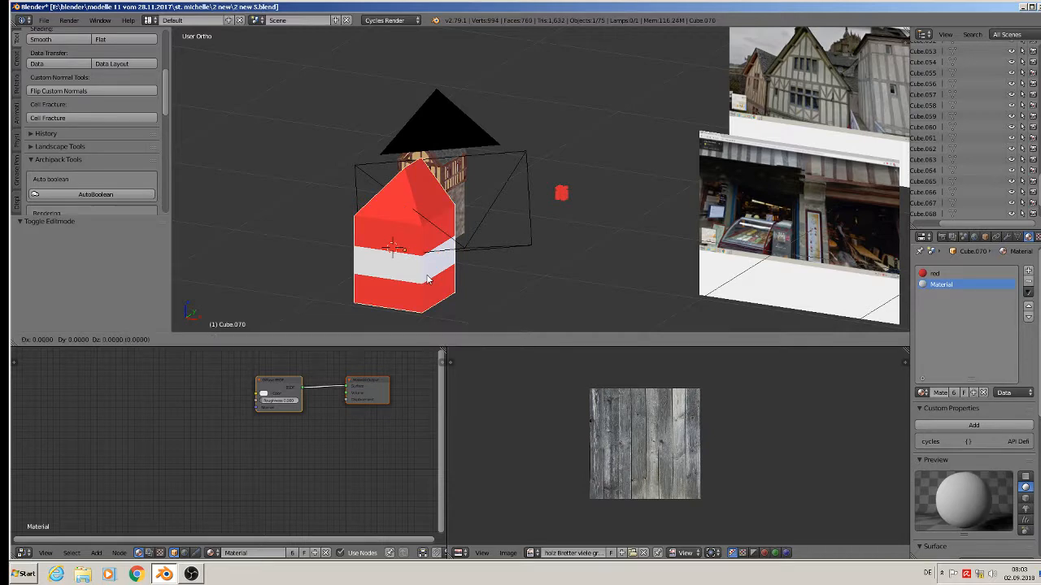
key(x)
click(205, 196)
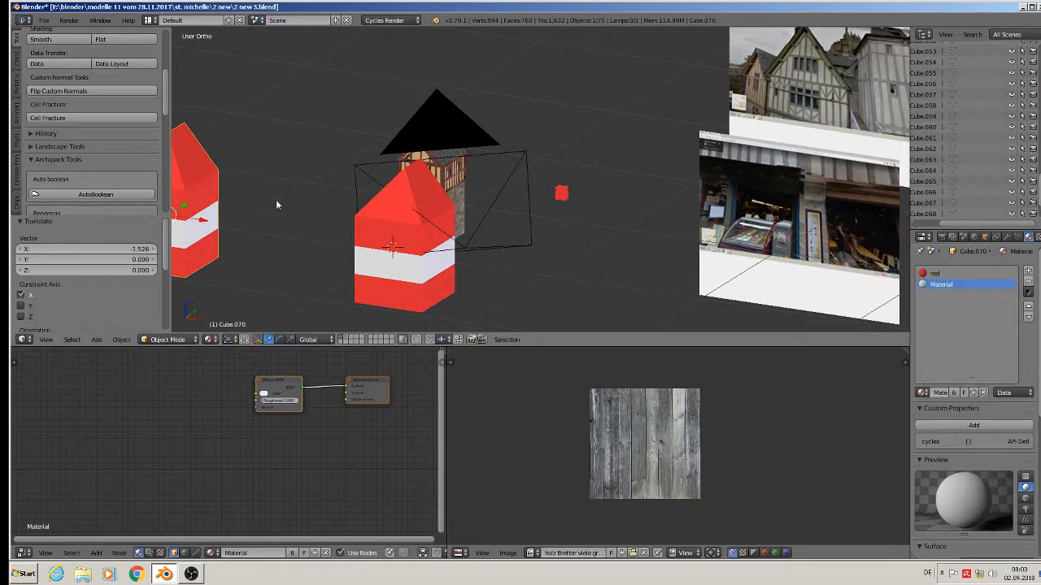
key(m)
click(380, 218)
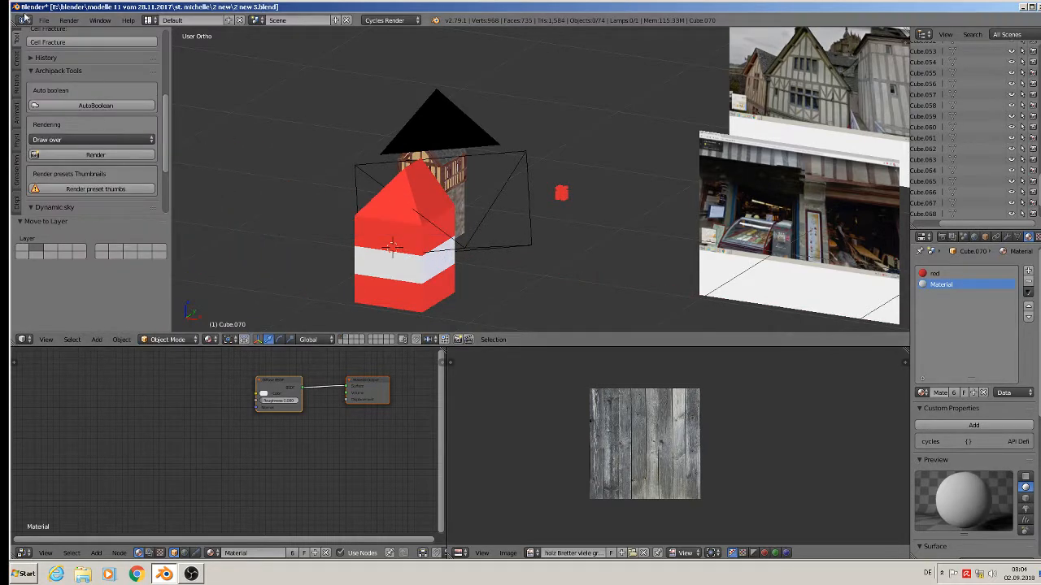
click(45, 20)
click(78, 104)
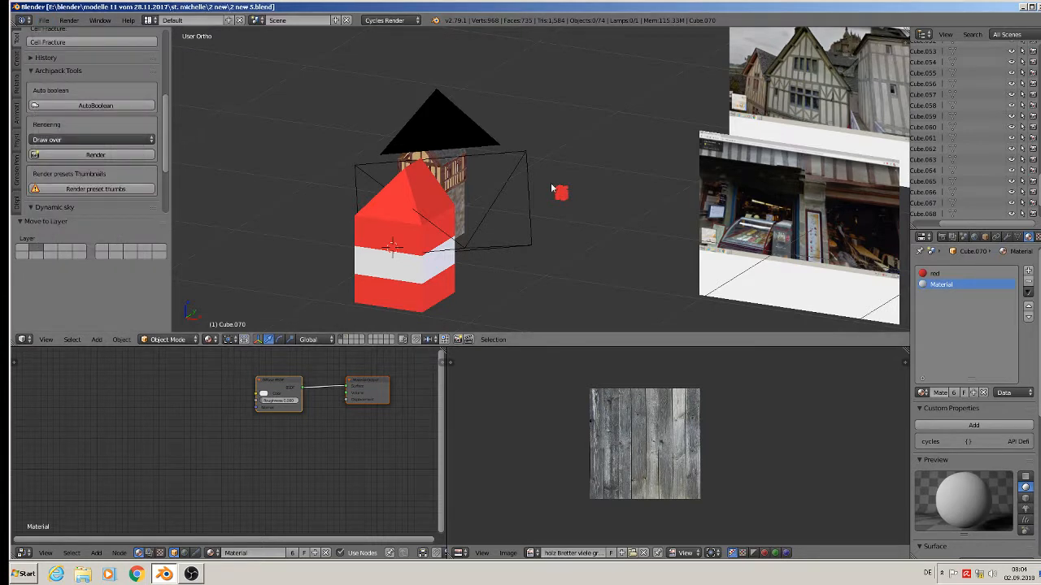
- Examine the reference photos of the half-timbered gables and the street-side facade for their windows and upper storeys
scroll(679, 243, up, 1)
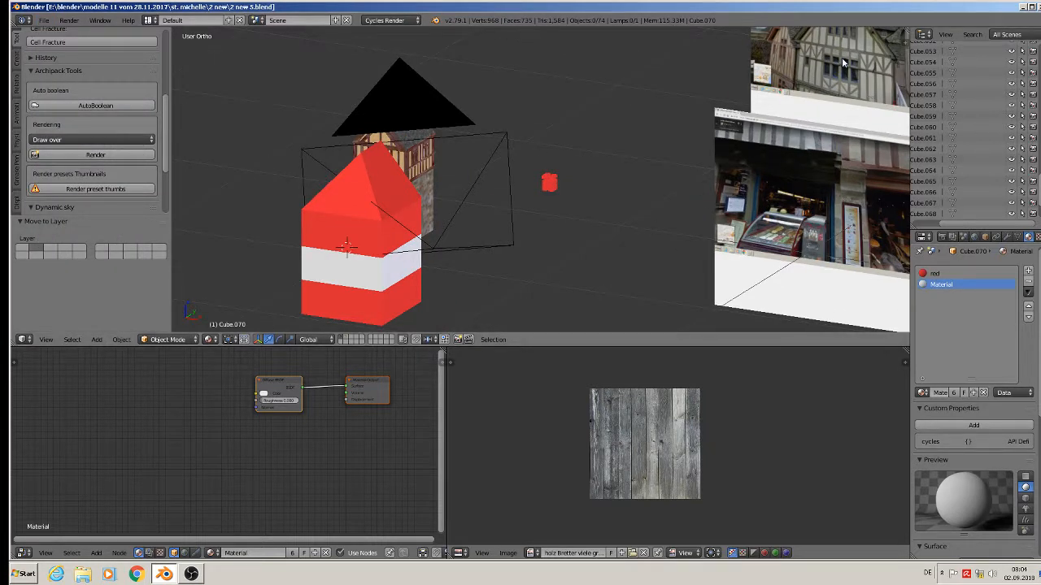
scroll(855, 96, down, 3)
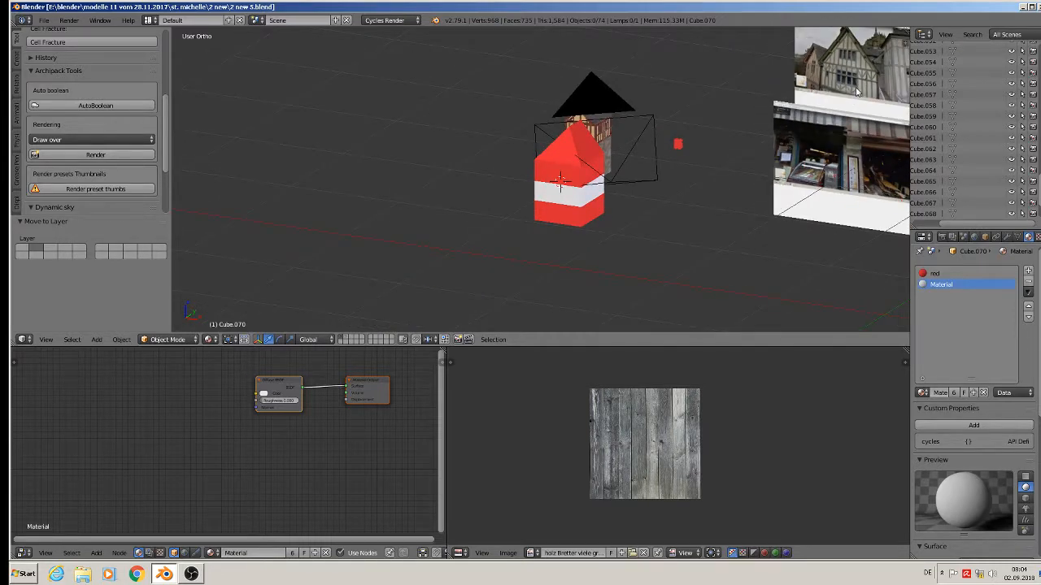
shift+middle_drag(854, 90, 511, 196)
scroll(691, 207, up, 7)
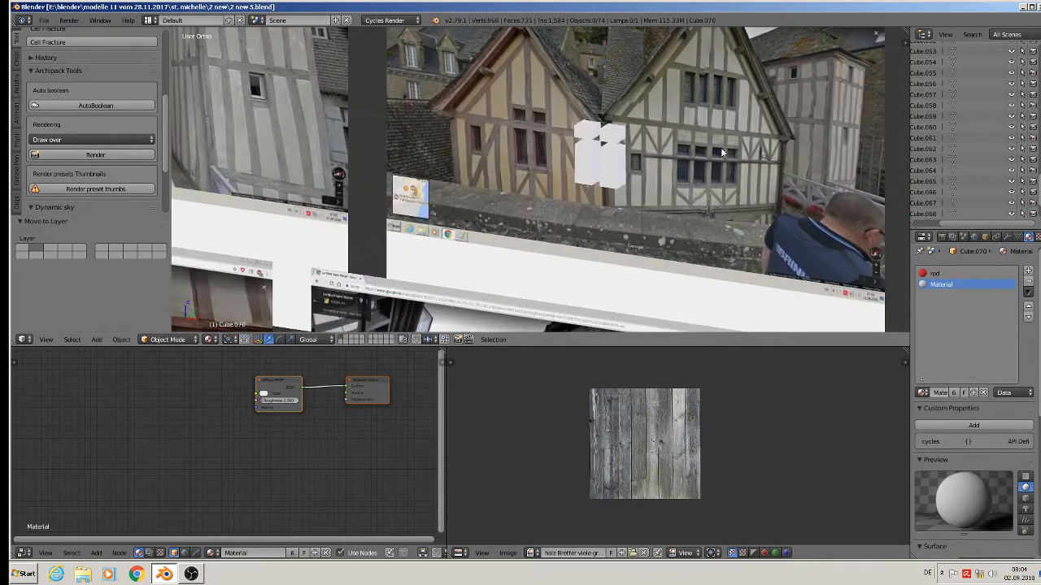
scroll(712, 200, down, 3)
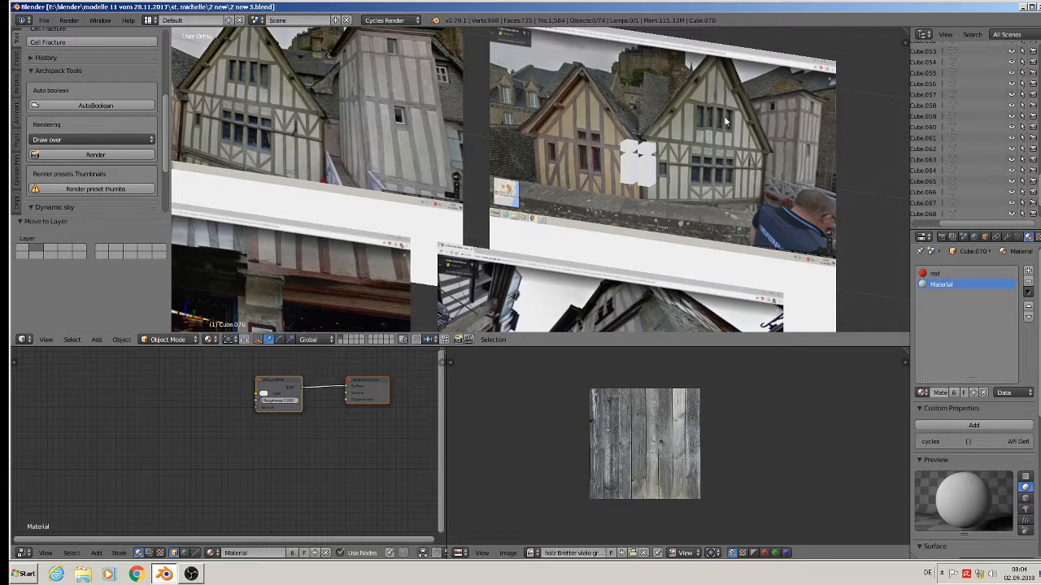
scroll(721, 201, down, 4)
shift+middle_drag(660, 249, 689, 187)
shift+middle_drag(598, 176, 607, 203)
scroll(608, 203, up, 3)
scroll(607, 203, up, 2)
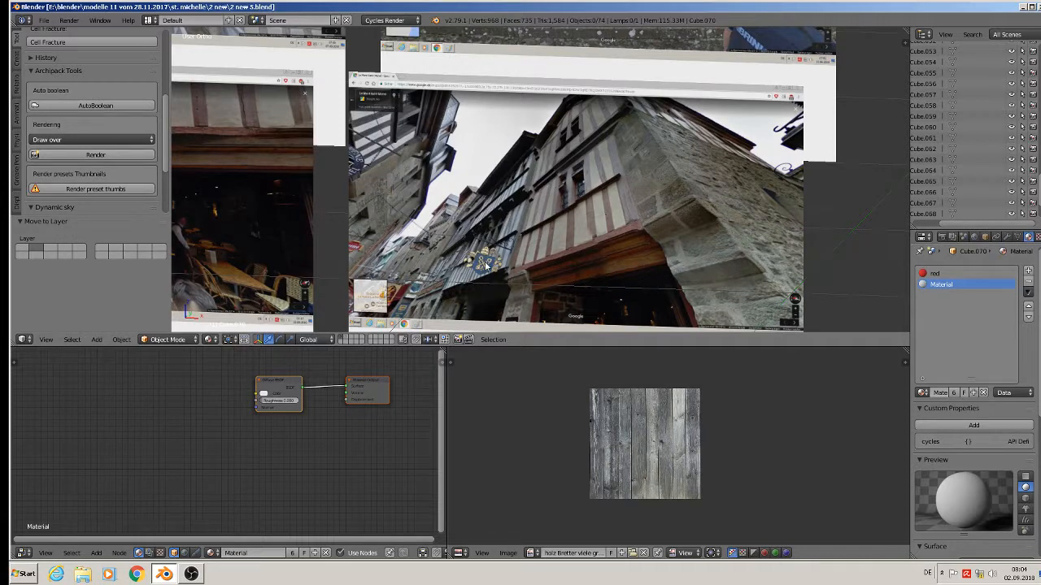
scroll(488, 266, up, 1)
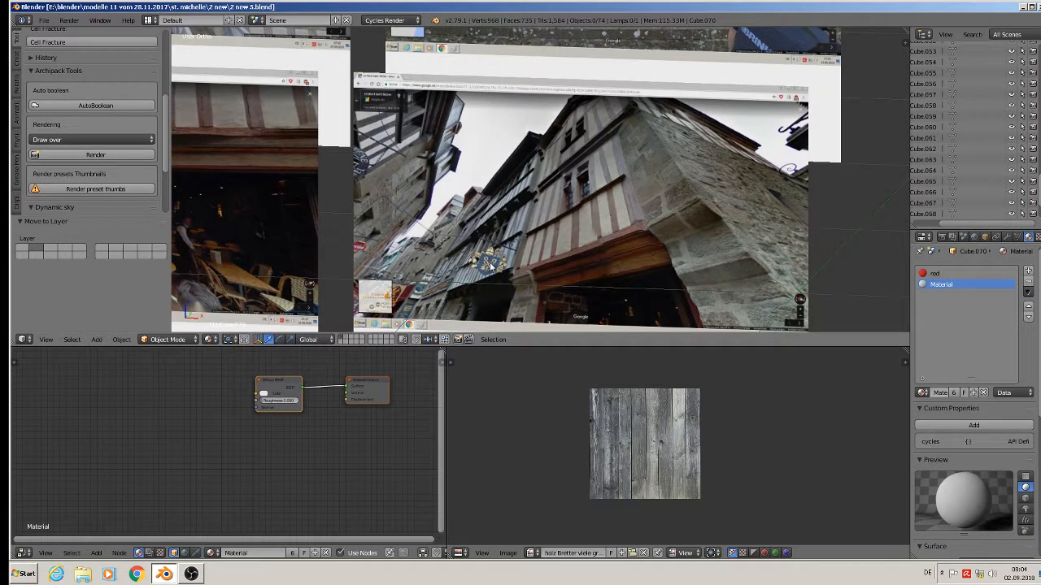
shift+middle_drag(491, 265, 549, 201)
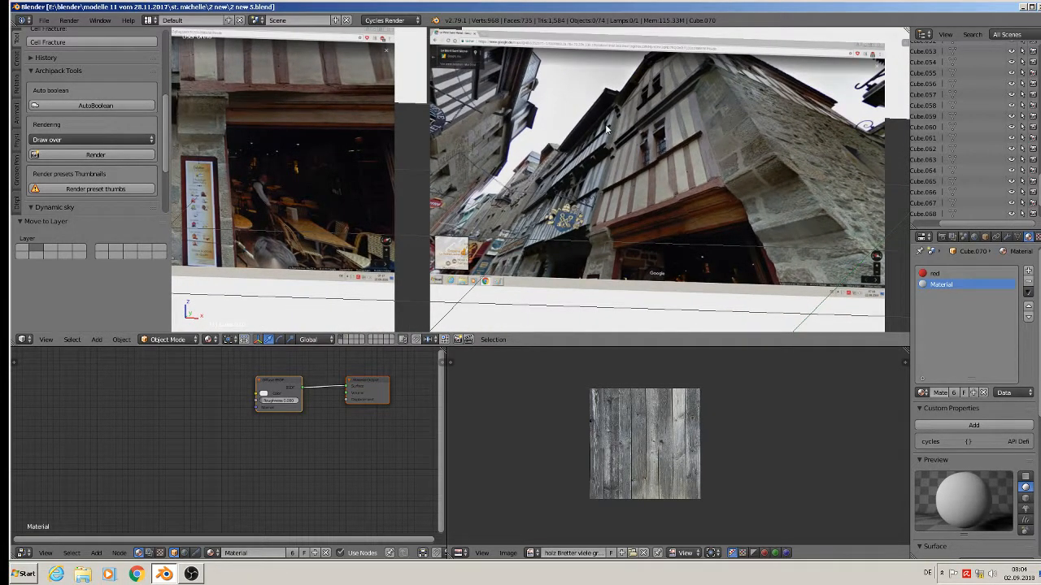
scroll(524, 230, down, 4)
scroll(738, 154, down, 2)
scroll(350, 125, up, 4)
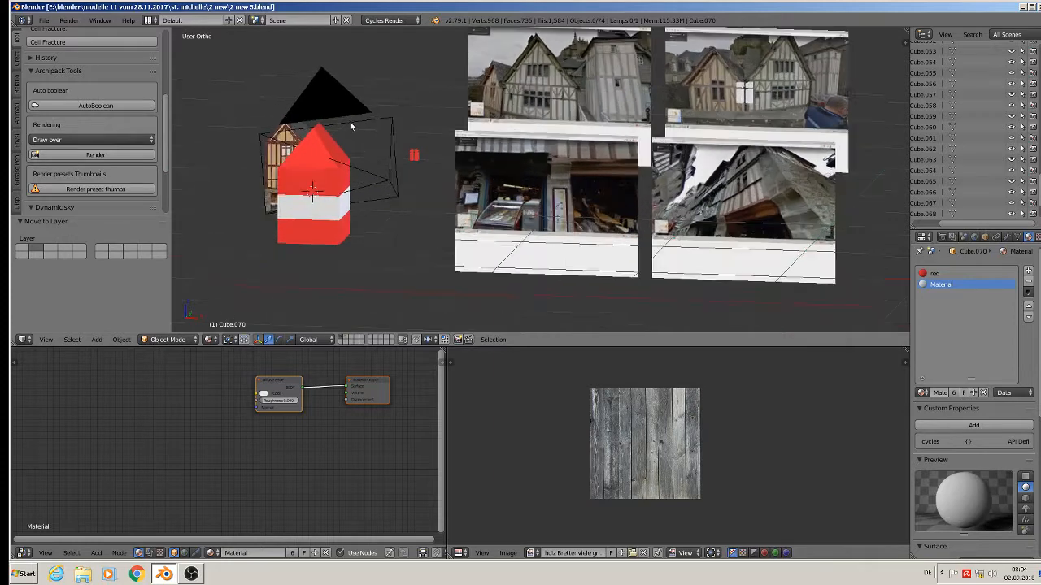
scroll(406, 151, up, 2)
- Duplicate the small red window 0.079 along X and join both windows into one object
right_click(443, 170)
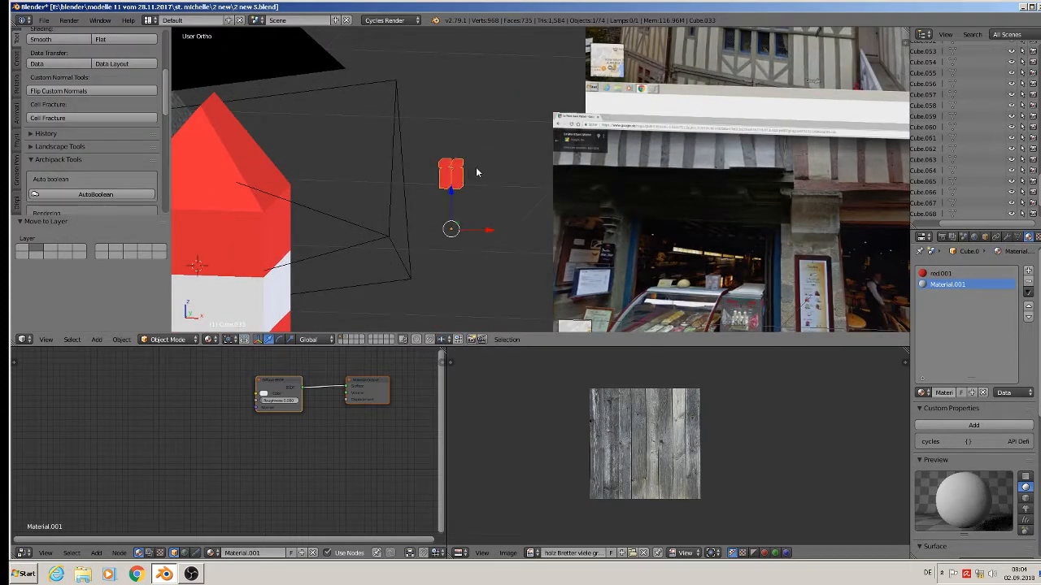
key(KP_1)
scroll(480, 183, up, 1)
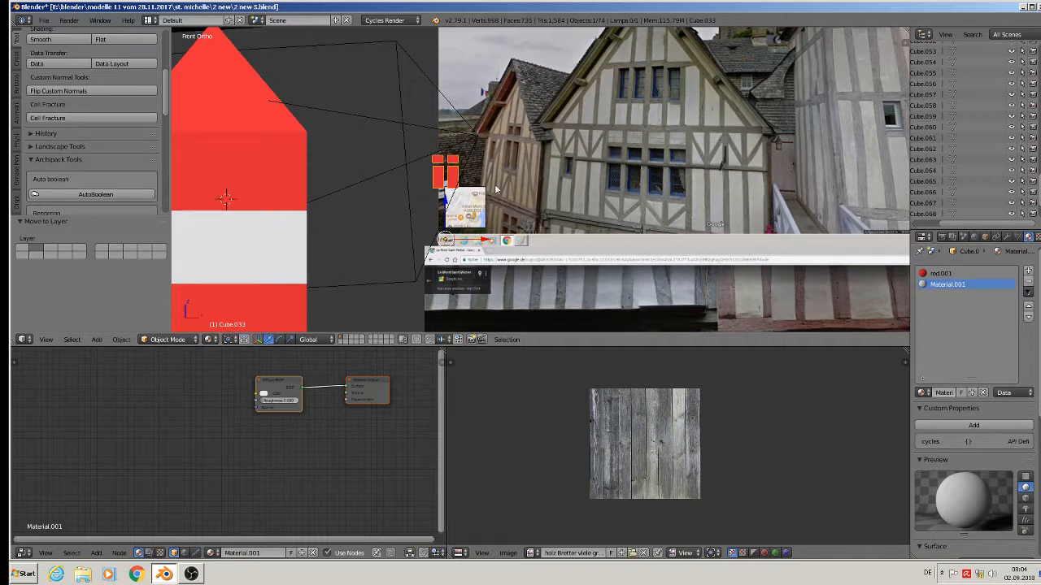
key(shift+d)
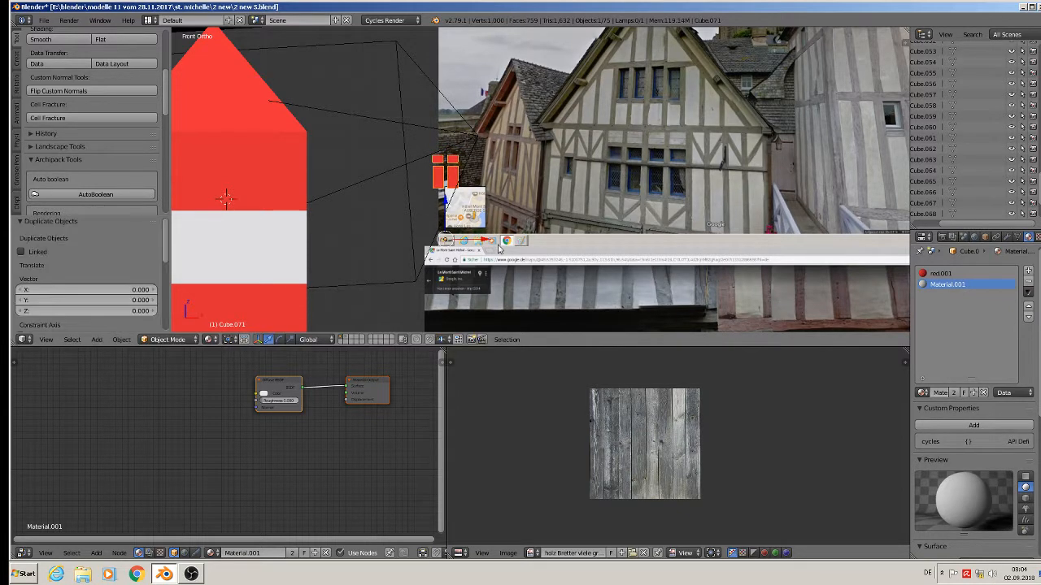
key(x)
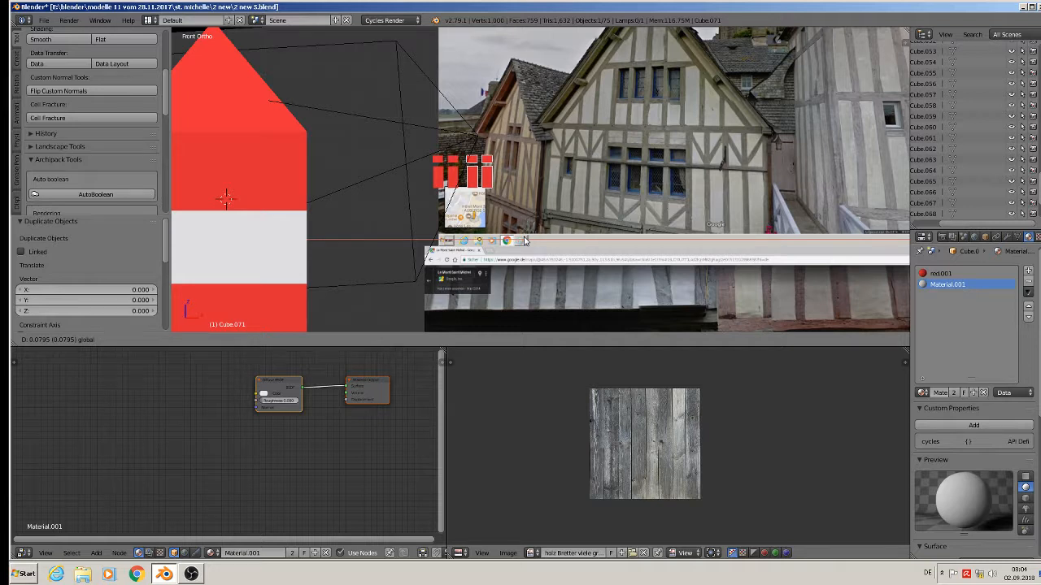
click(524, 241)
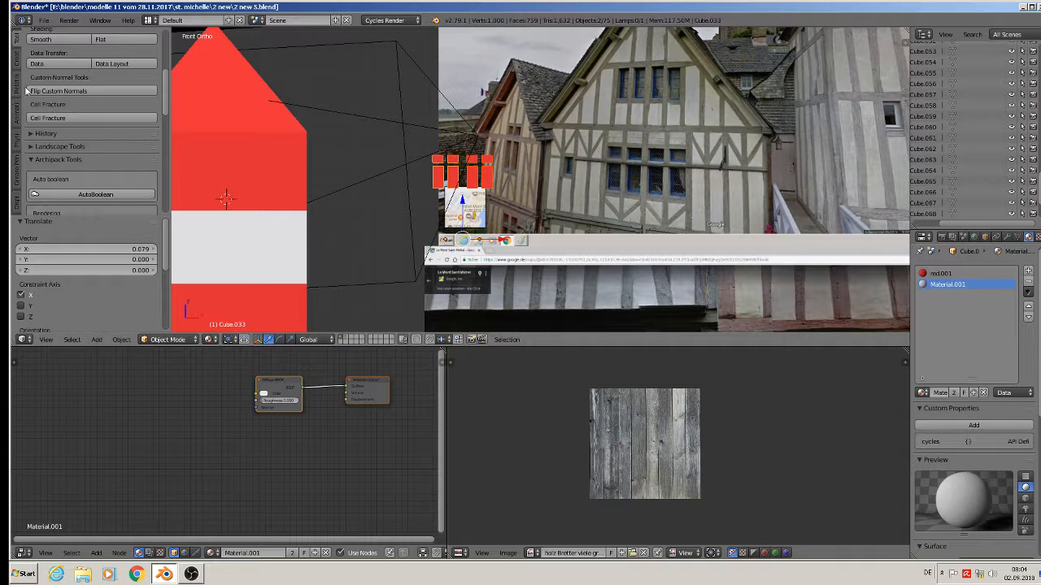
scroll(54, 111, up, 5)
click(57, 153)
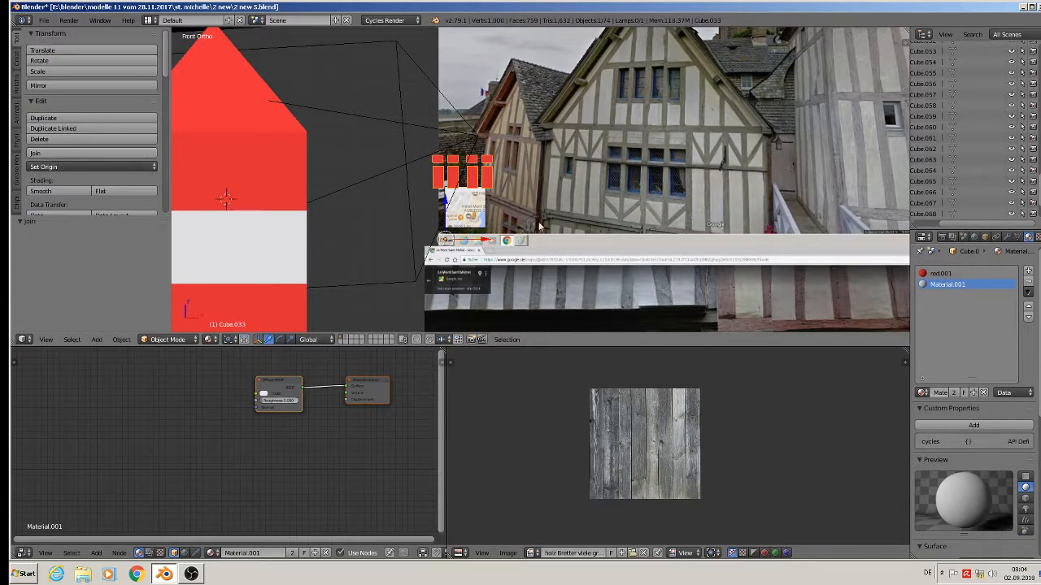
- Apply rotation and scale to the joined window and set its origin to its geometry
scroll(539, 226, down, 3)
scroll(531, 228, up, 1)
scroll(530, 228, up, 1)
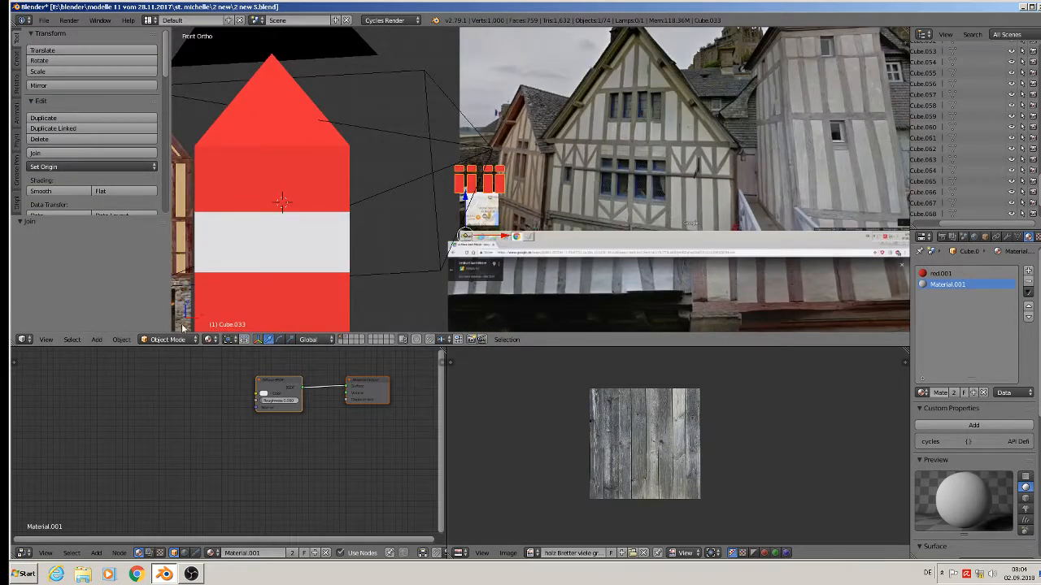
click(121, 340)
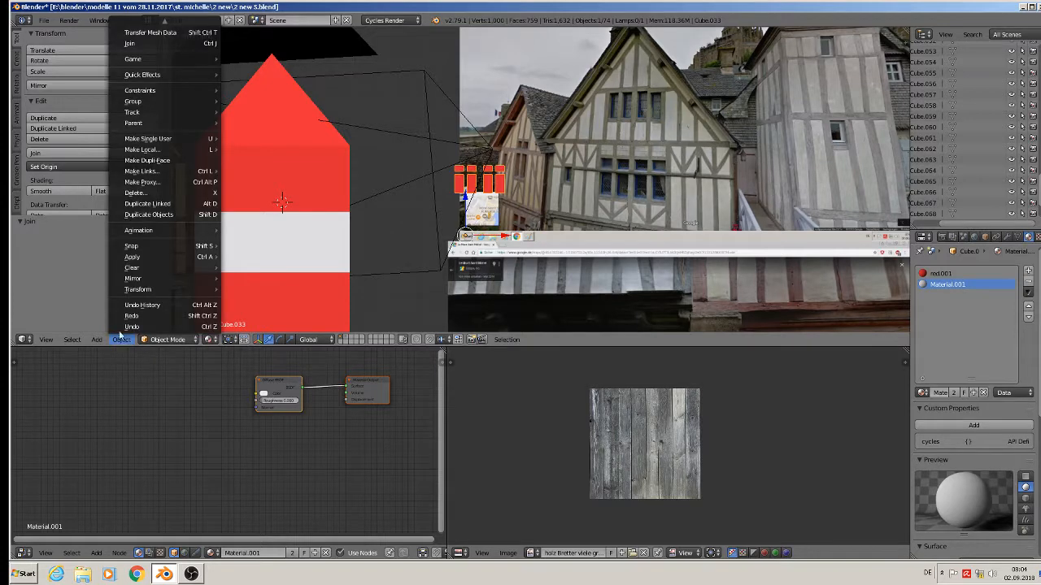
mouse_move(142, 257)
click(298, 289)
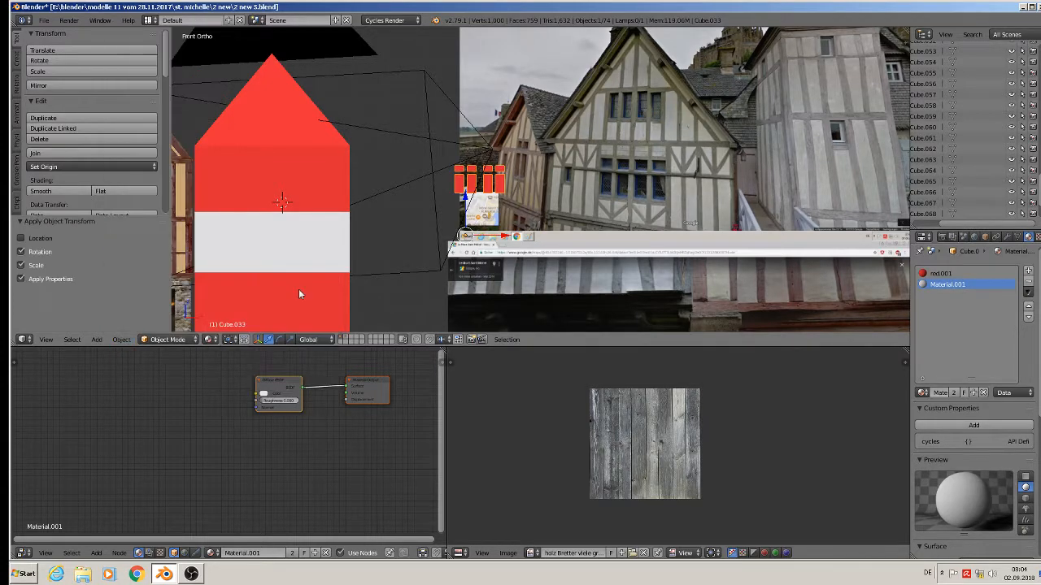
click(62, 166)
click(62, 193)
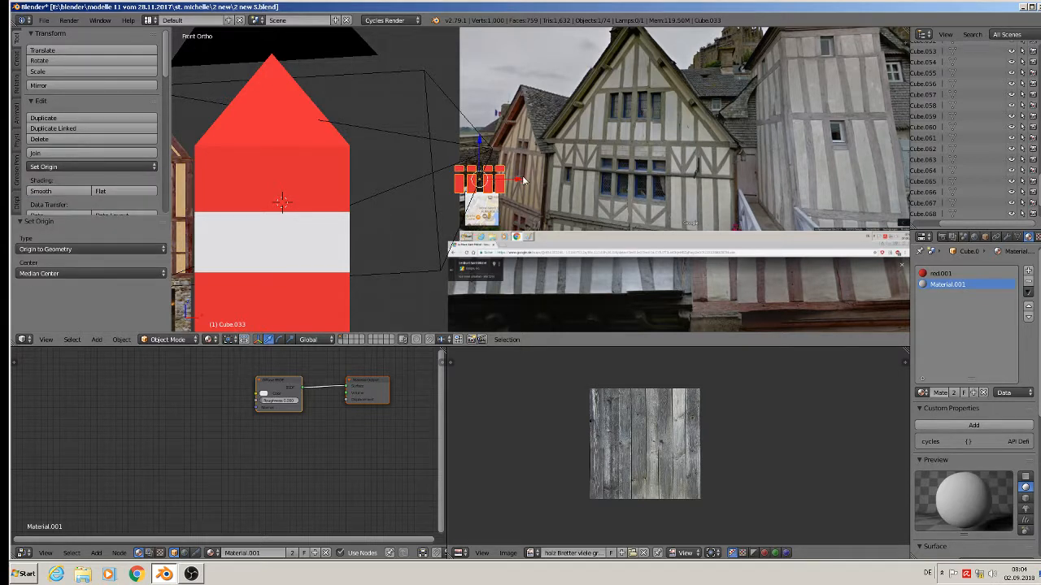
- Move the joined window -0.101 along X and assign Material.001 to its entire mesh
drag(519, 182, 483, 182)
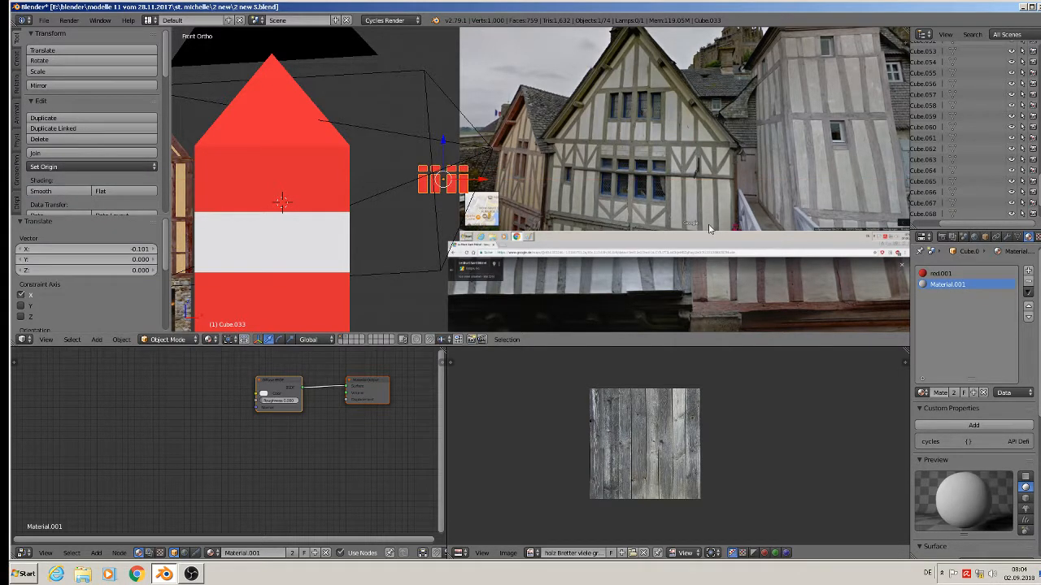
double_click(946, 286)
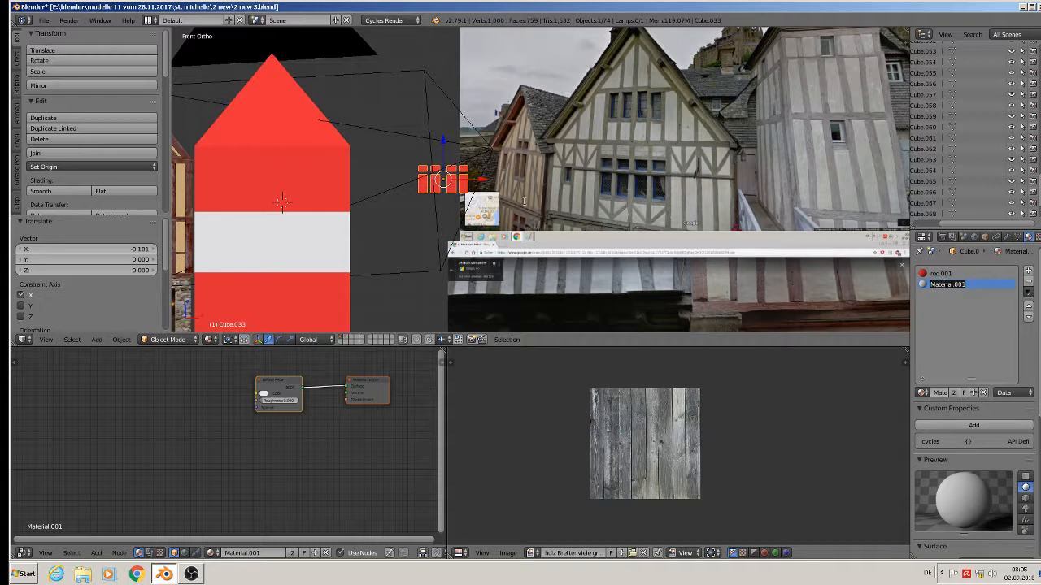
key(Tab)
key(Tab)
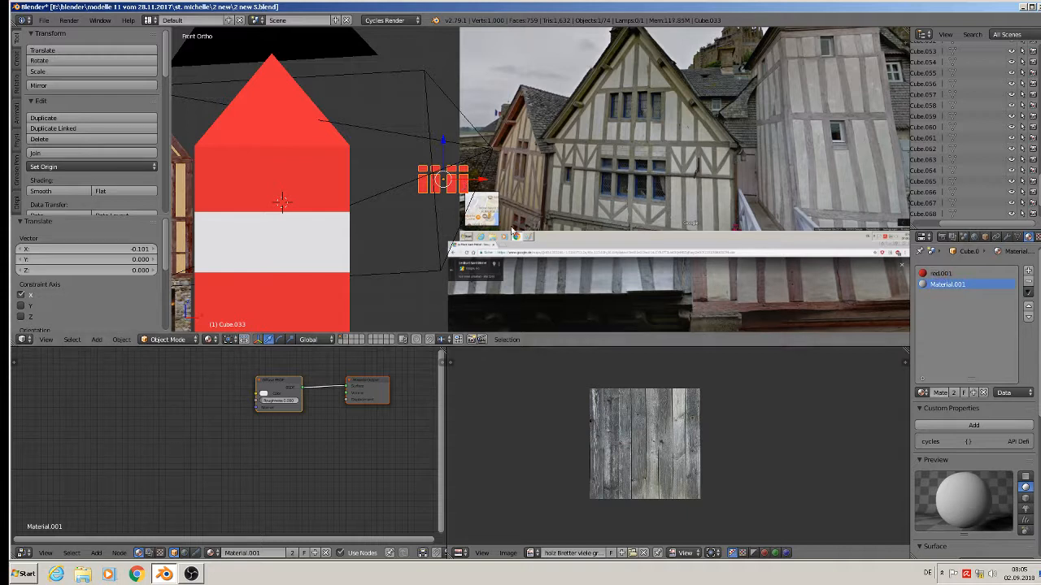
key(Escape)
key(Tab)
key(a)
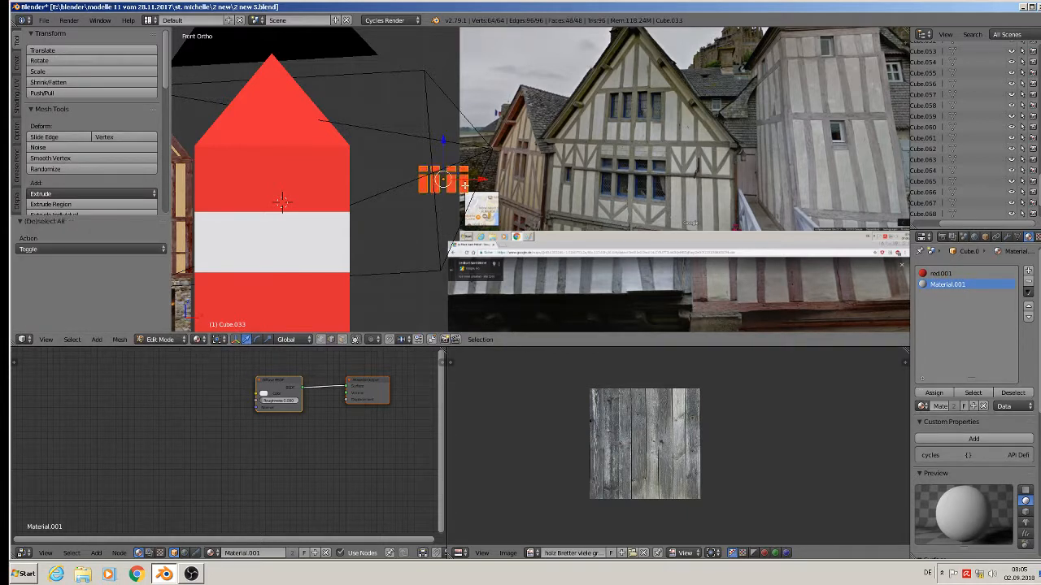
click(934, 393)
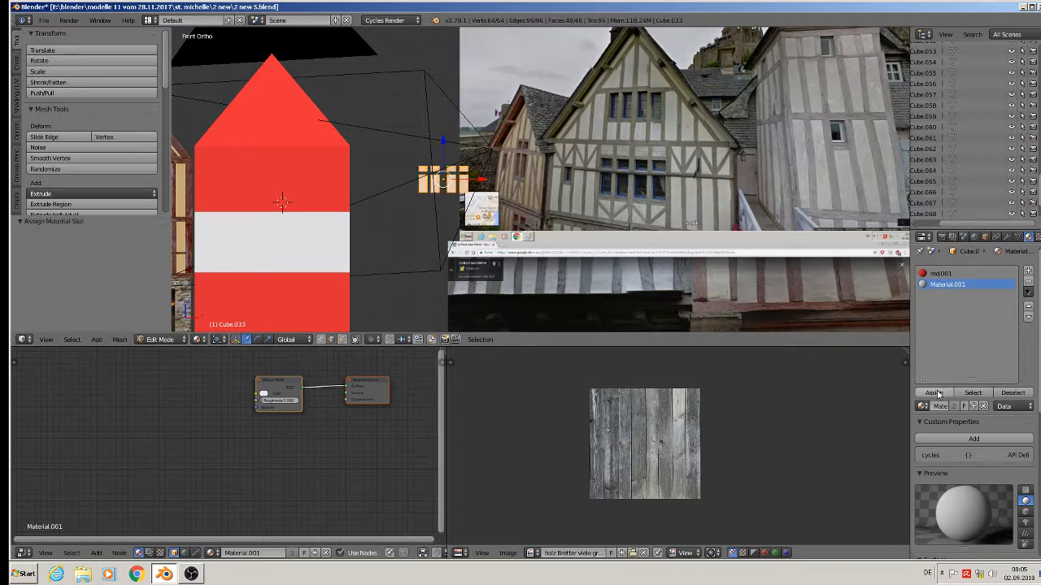
key(Tab)
- Move the window -0.510 along X and -1.198 along Y onto the front wall of the new house
drag(488, 190, 297, 176)
middle_drag(297, 176, 551, 159)
scroll(271, 222, down, 2)
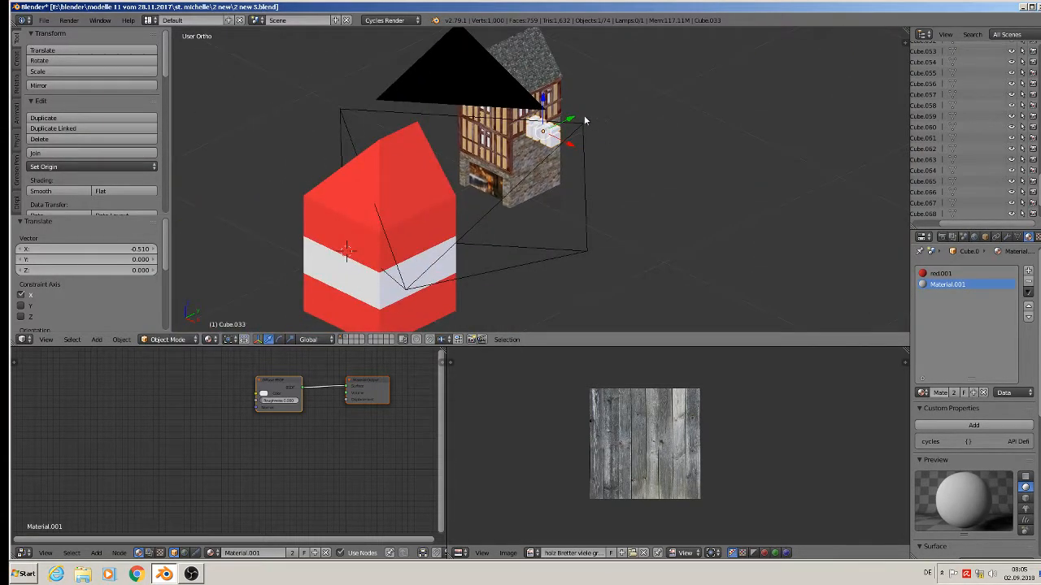
drag(575, 116, 373, 232)
- Centre the window on the house's upper storey, scale it by about 1.21 and adjust its height by 0.032 and -0.008
key(KP_1)
scroll(429, 234, up, 2)
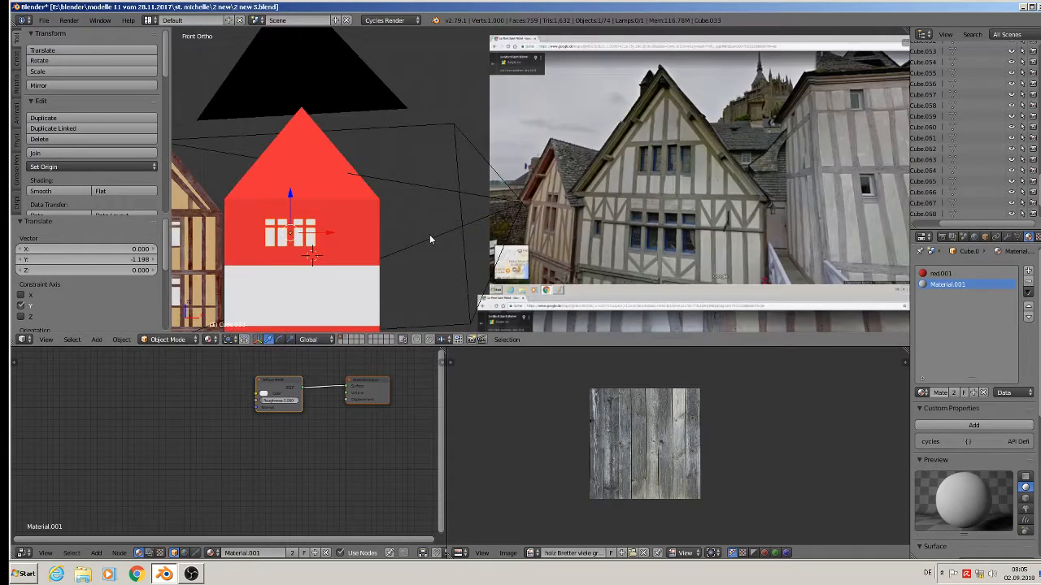
shift+middle_drag(460, 242, 573, 169)
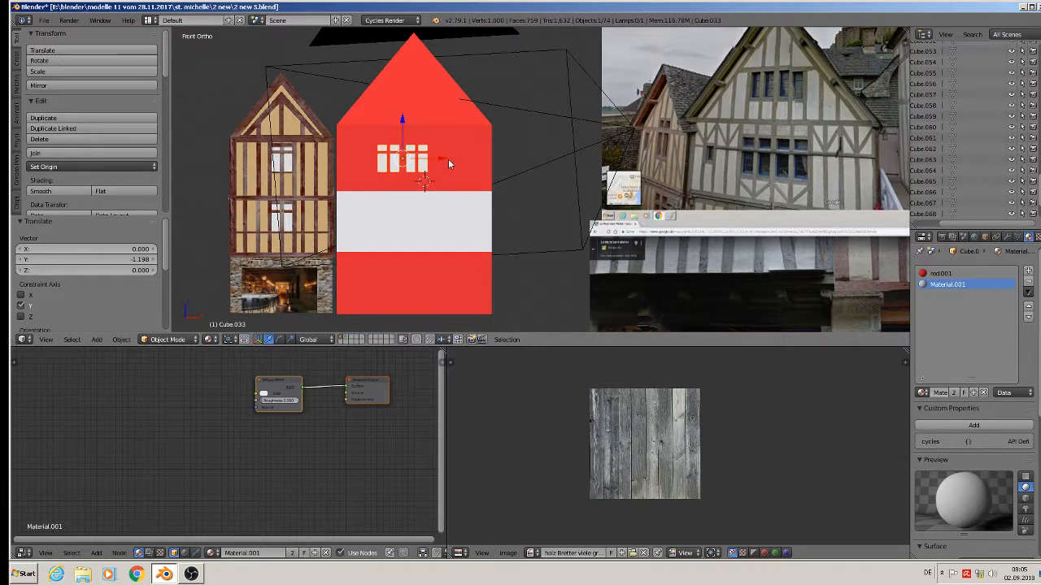
drag(448, 159, 419, 127)
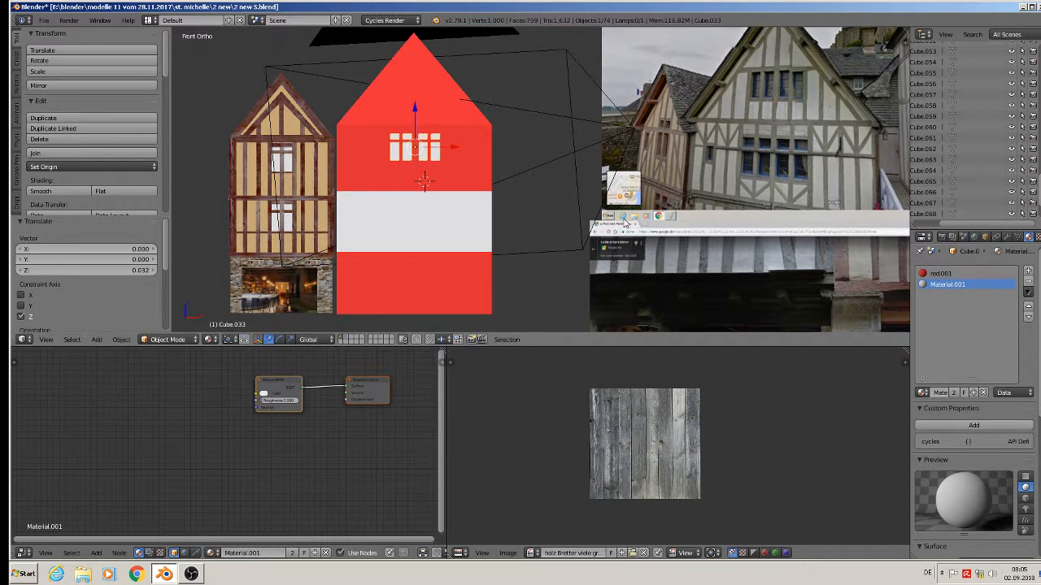
key(s)
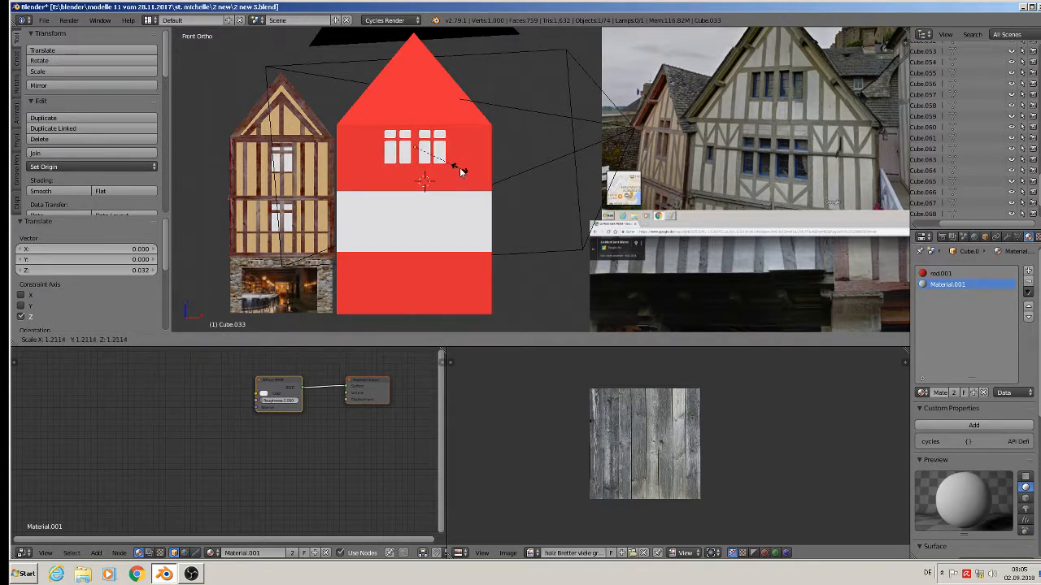
click(437, 142)
drag(412, 105, 412, 110)
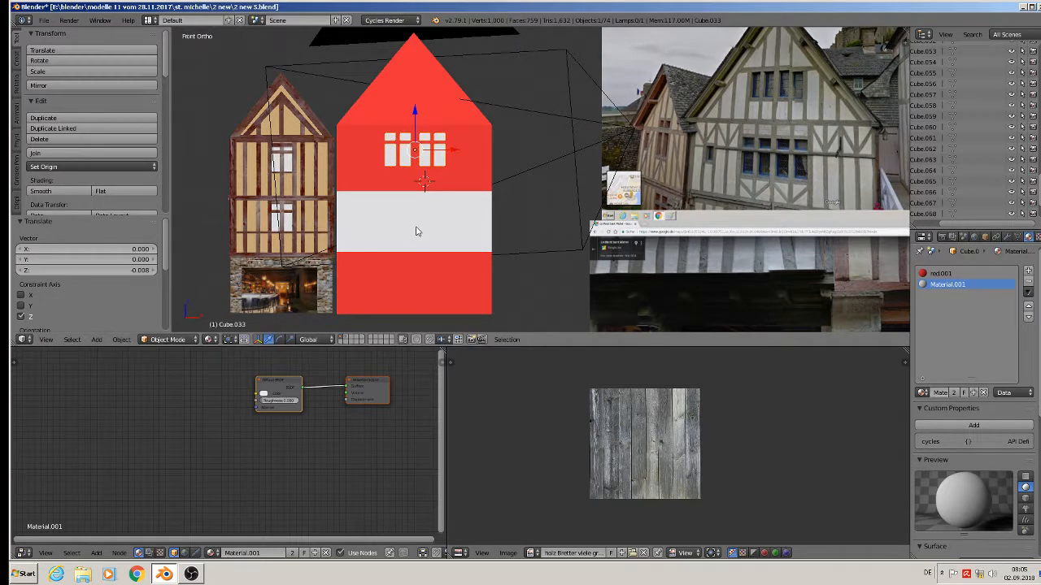
scroll(757, 206, down, 5)
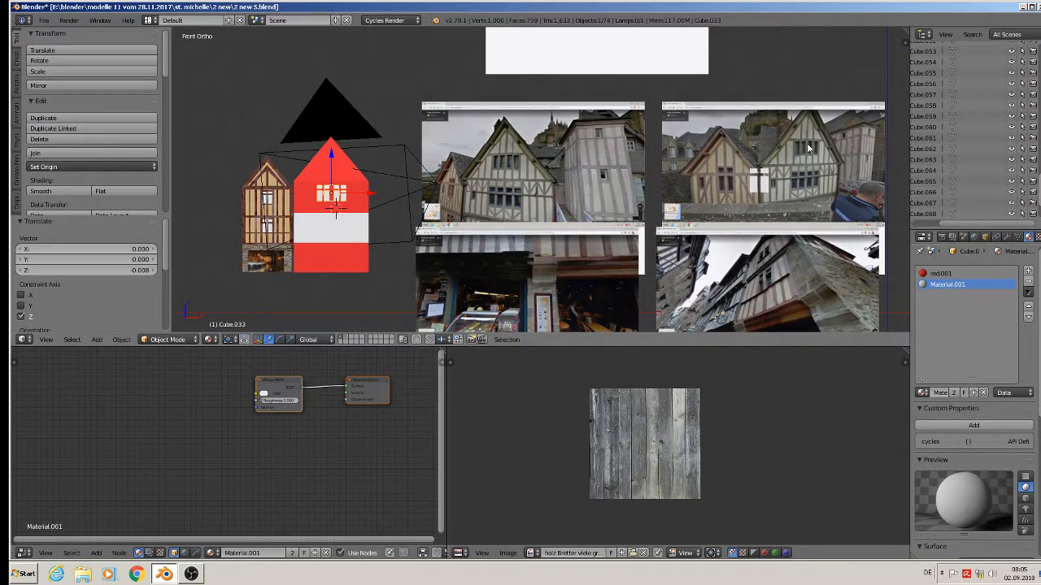
middle_drag(428, 260, 429, 226)
scroll(444, 206, up, 3)
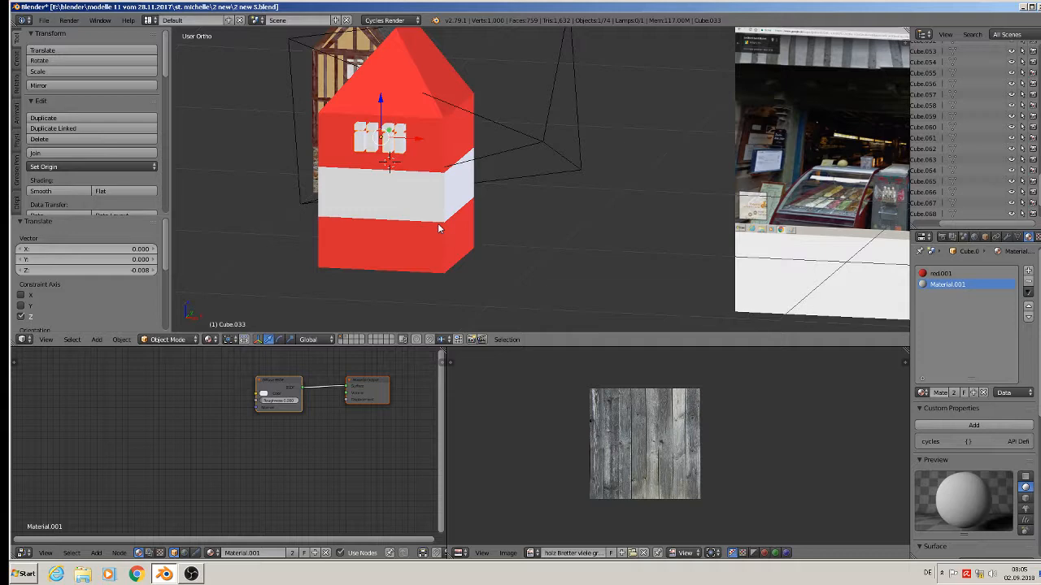
- Duplicate the upper front window and move the copy -0.193 along Z onto the white middle storey
key(KP_1)
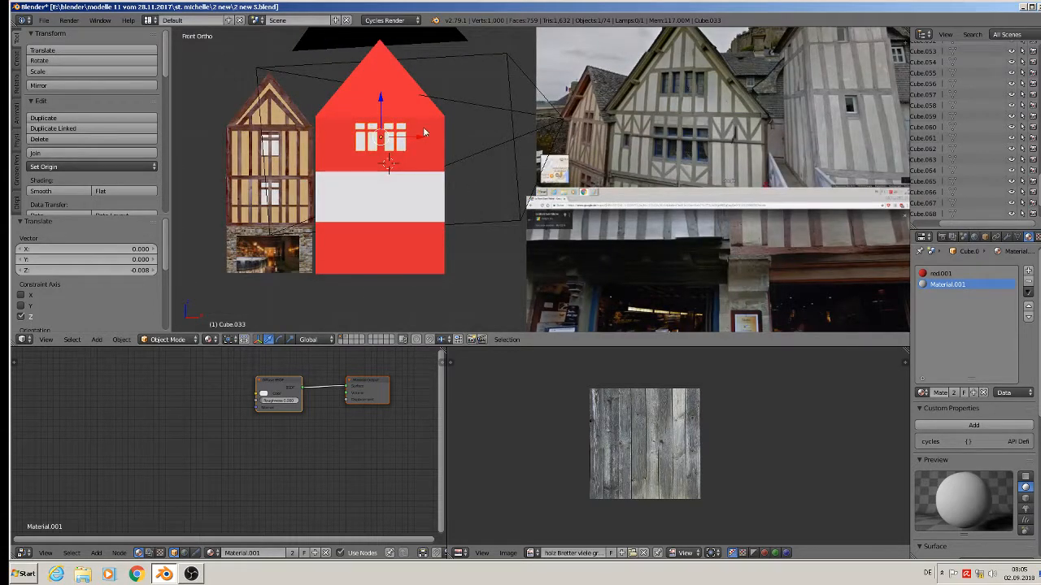
key(shift+d)
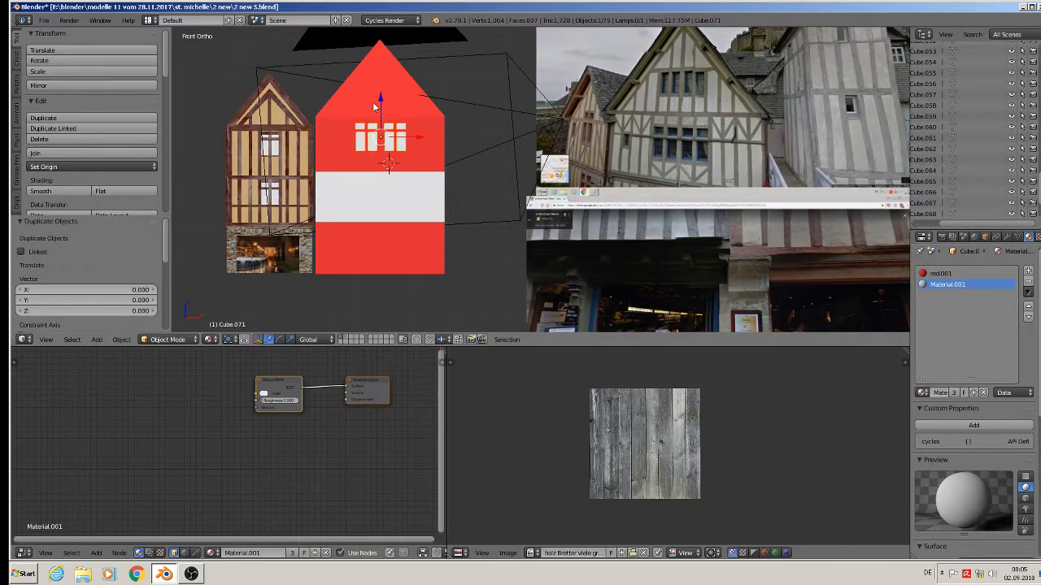
key(z)
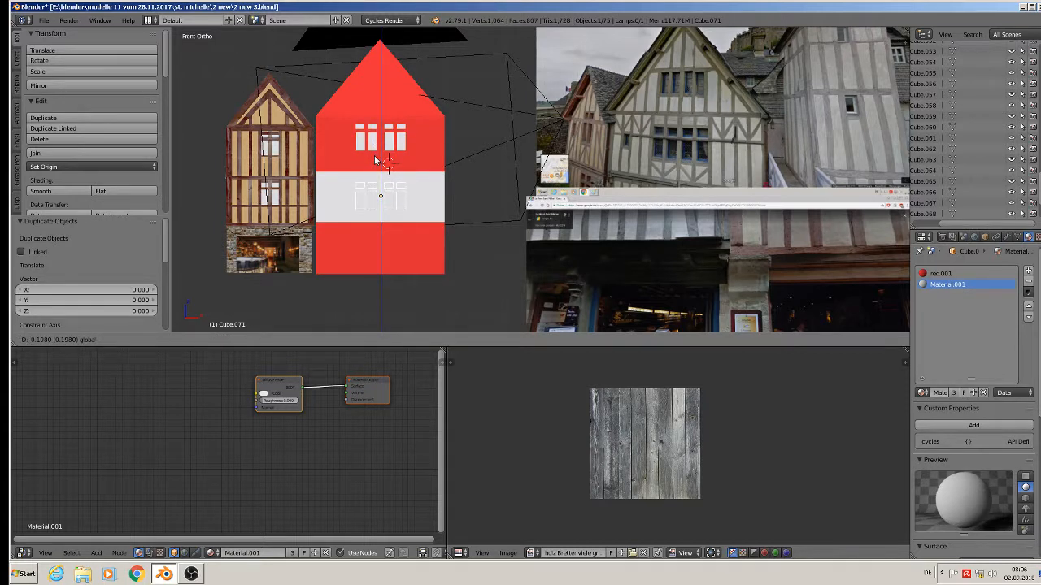
click(374, 157)
- Assign the red.001 material to the whole mesh of the middle-storey window
click(952, 274)
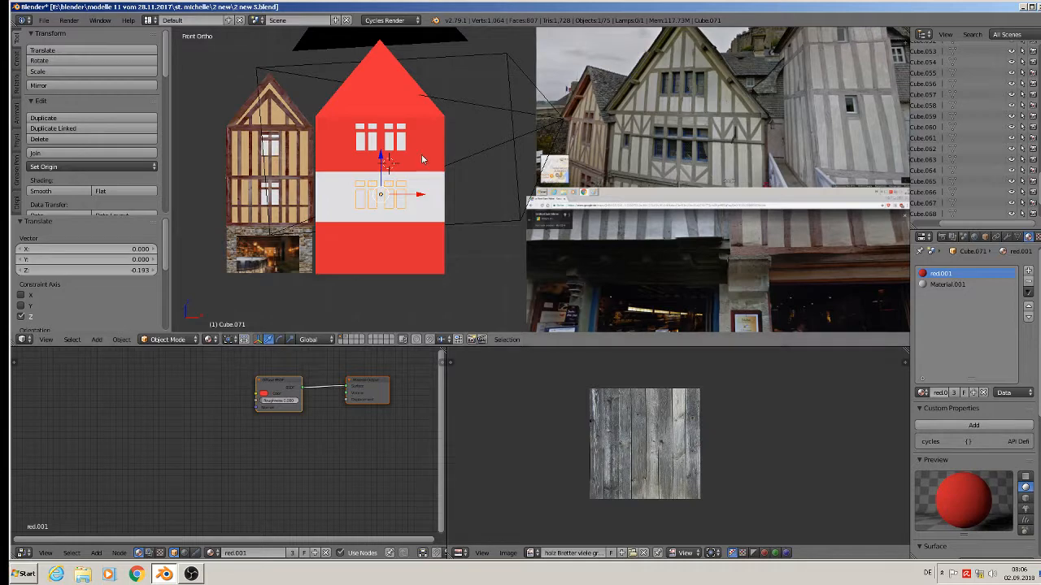
key(Tab)
click(948, 392)
key(Tab)
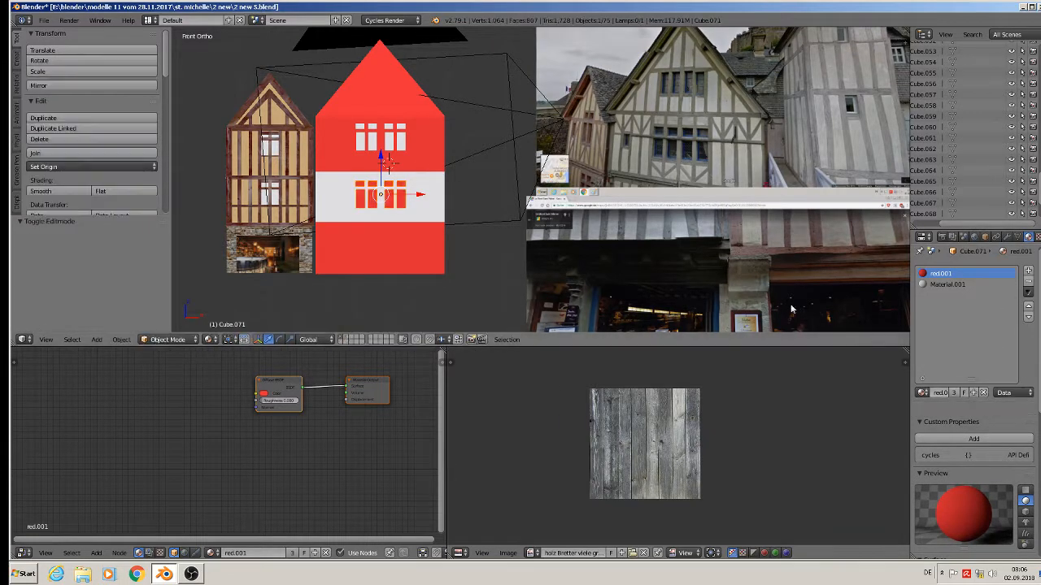
- Duplicate the white upper-storey front window and move the copy 0.460 along Y to the house's rear wall
right_click(408, 129)
middle_drag(450, 163, 388, 240)
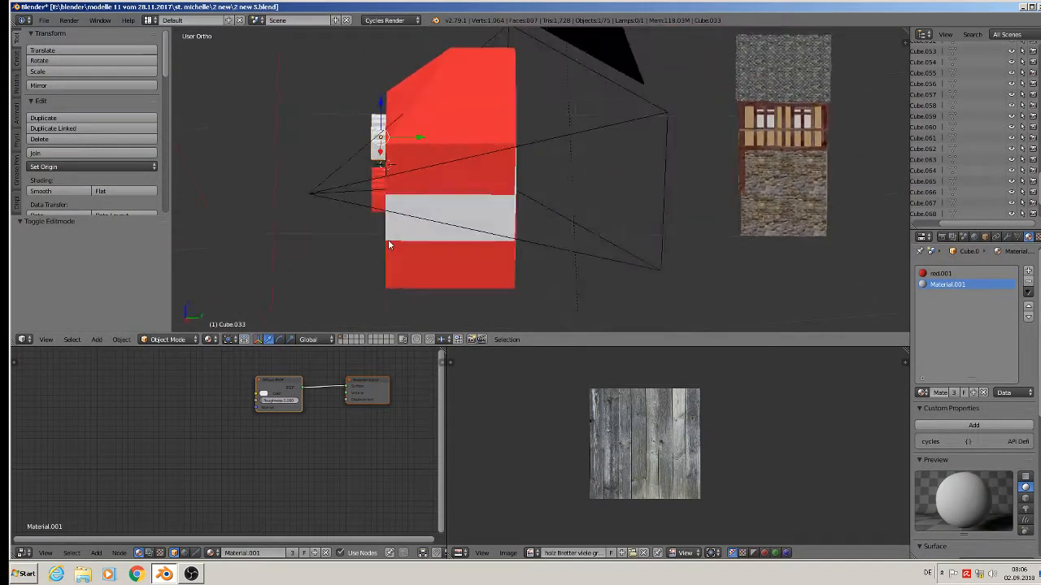
key(shift+d)
right_click(415, 156)
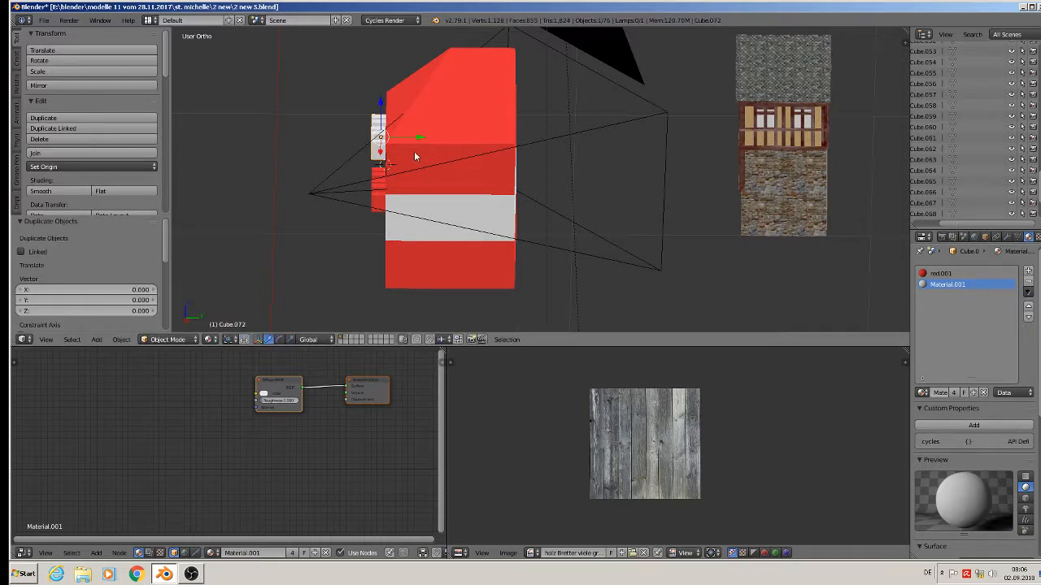
drag(411, 135, 549, 153)
middle_drag(549, 156, 524, 137)
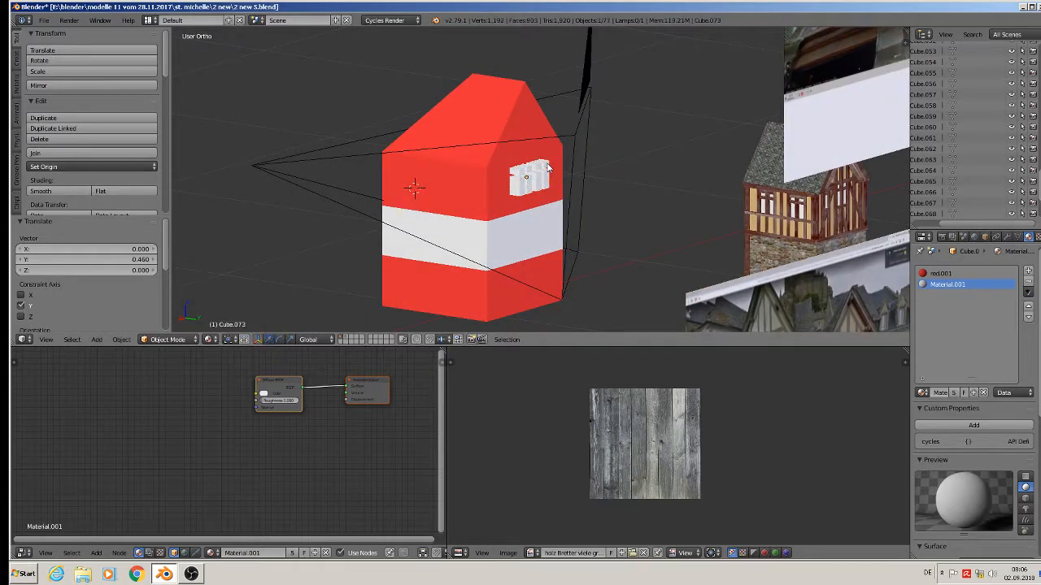
- Duplicate the rear window and move the copy 0.137 along Z into the rear gable
key(shift+d)
key(z)
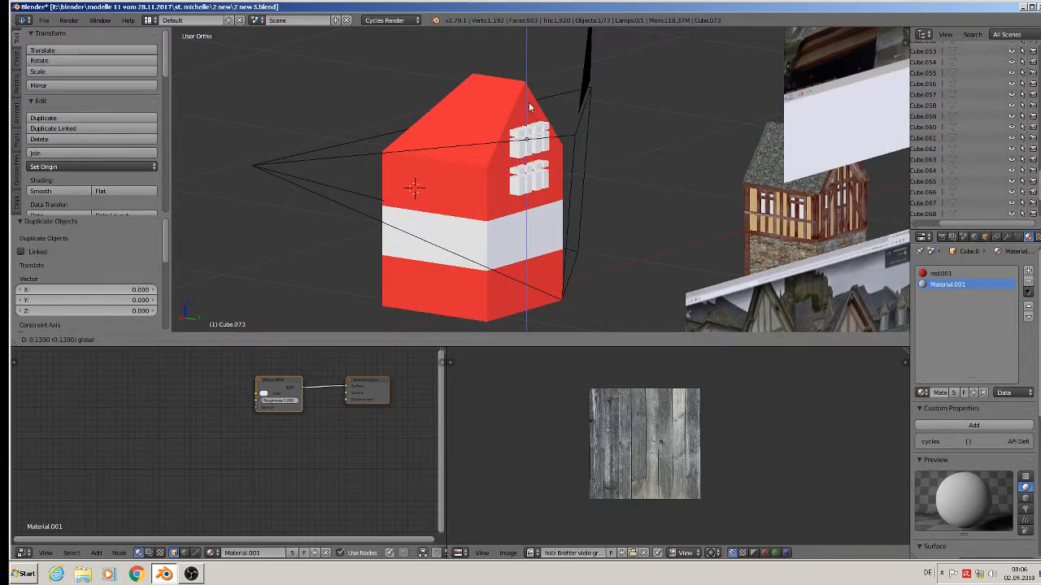
click(528, 100)
- Compare the gable window with the reference photos, raise it by 0.006 and scale it by 0.825
middle_drag(602, 199, 557, 201)
scroll(557, 201, up, 3)
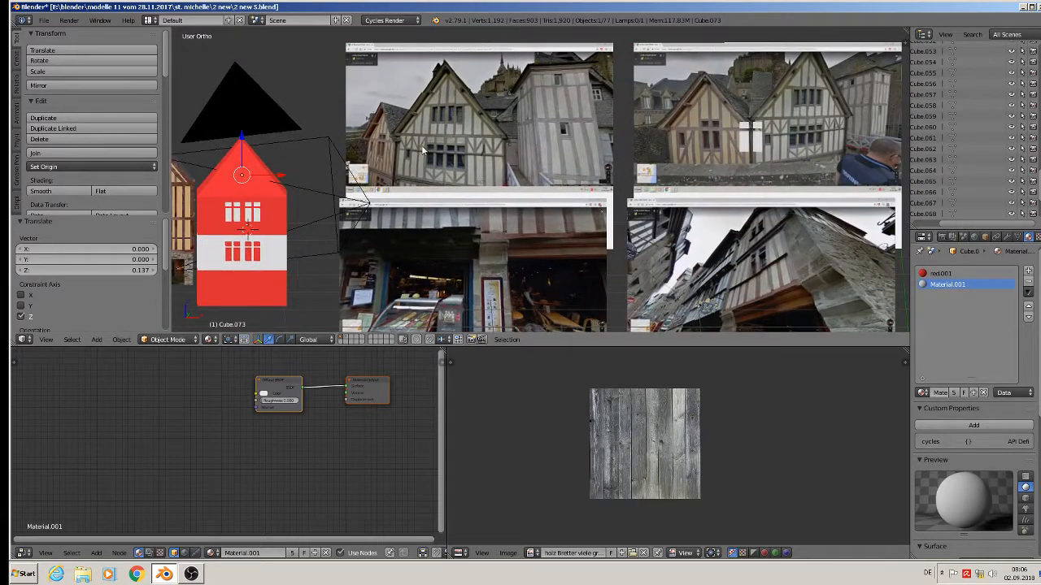
scroll(803, 106, up, 2)
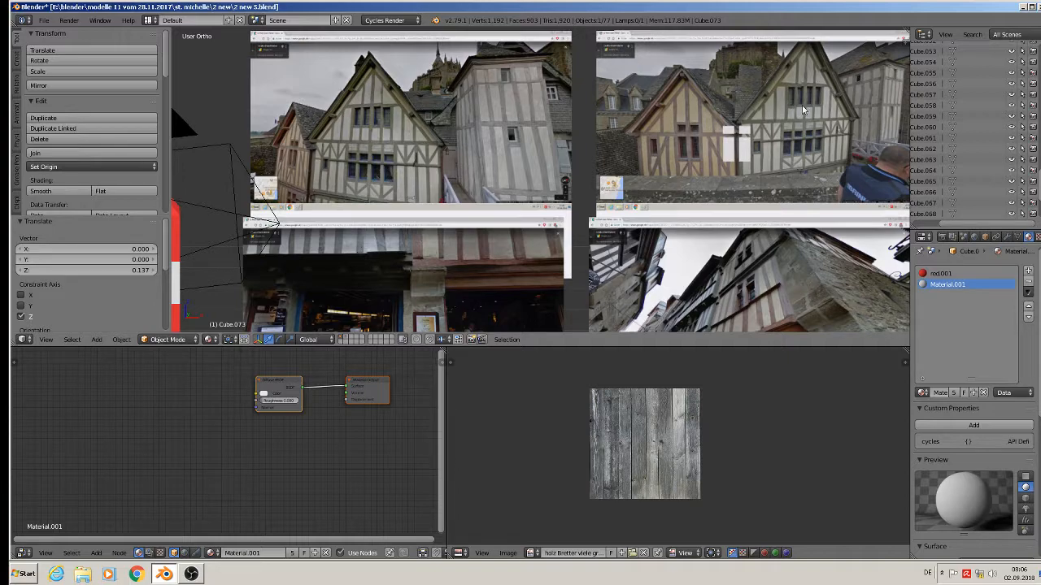
middle_drag(566, 183, 425, 93)
scroll(422, 98, up, 3)
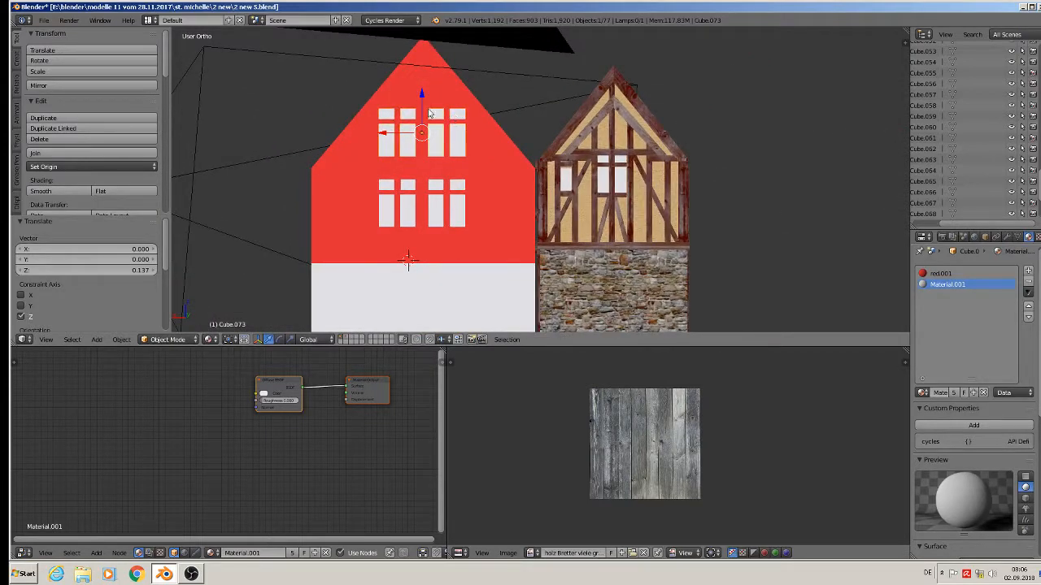
drag(422, 96, 423, 93)
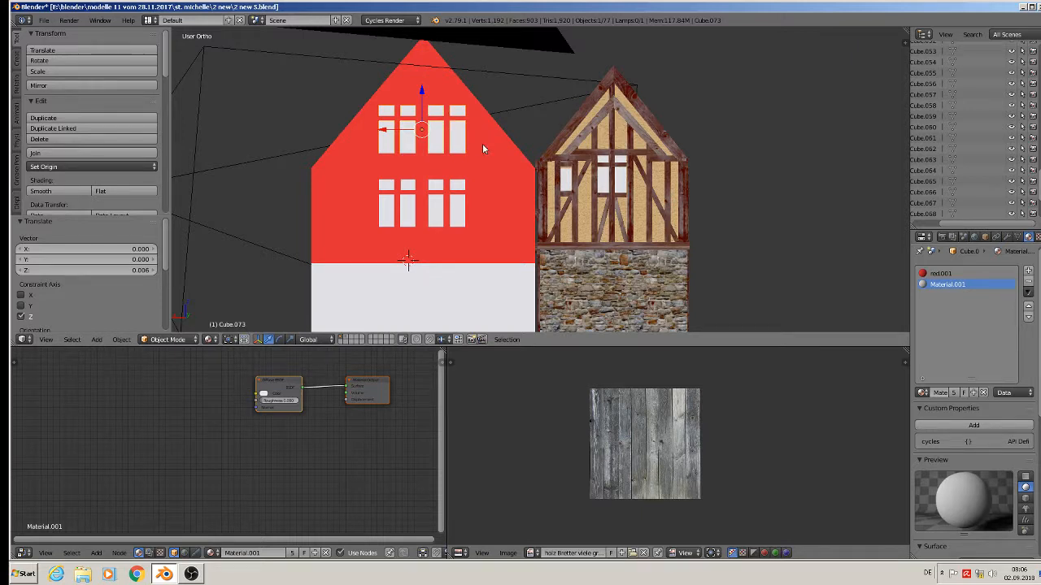
key(s)
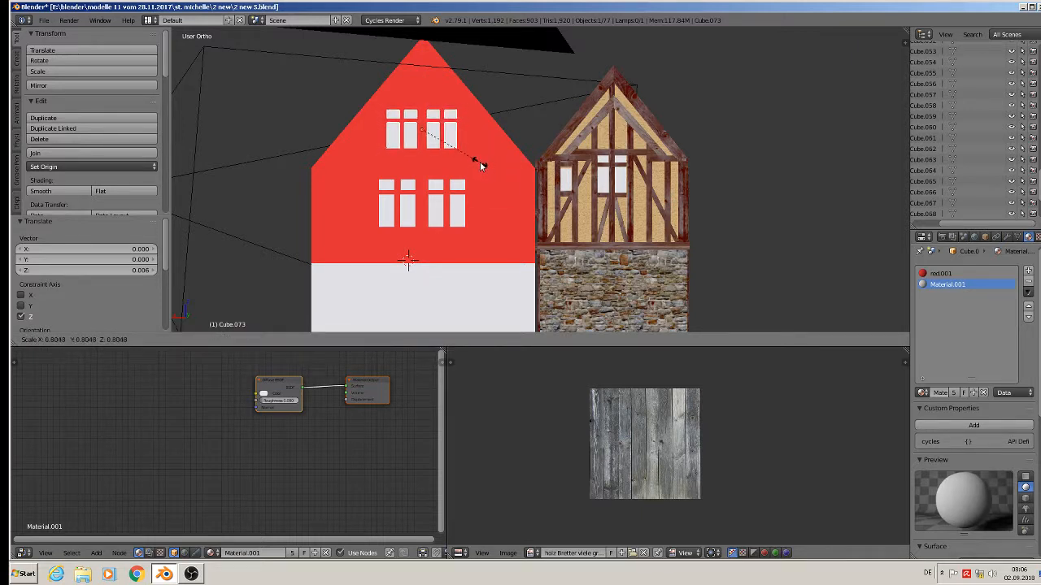
click(481, 162)
- Sink the rear windows into the wall, moving the gable one -0.009 and the lower one -0.019 along Y
middle_drag(482, 162, 701, 151)
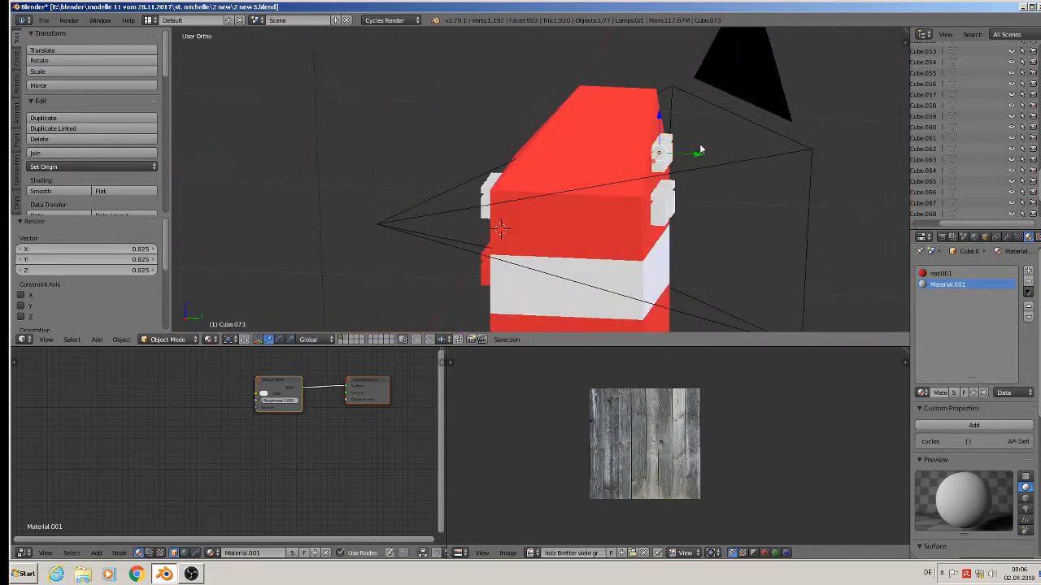
key(g)
key(y)
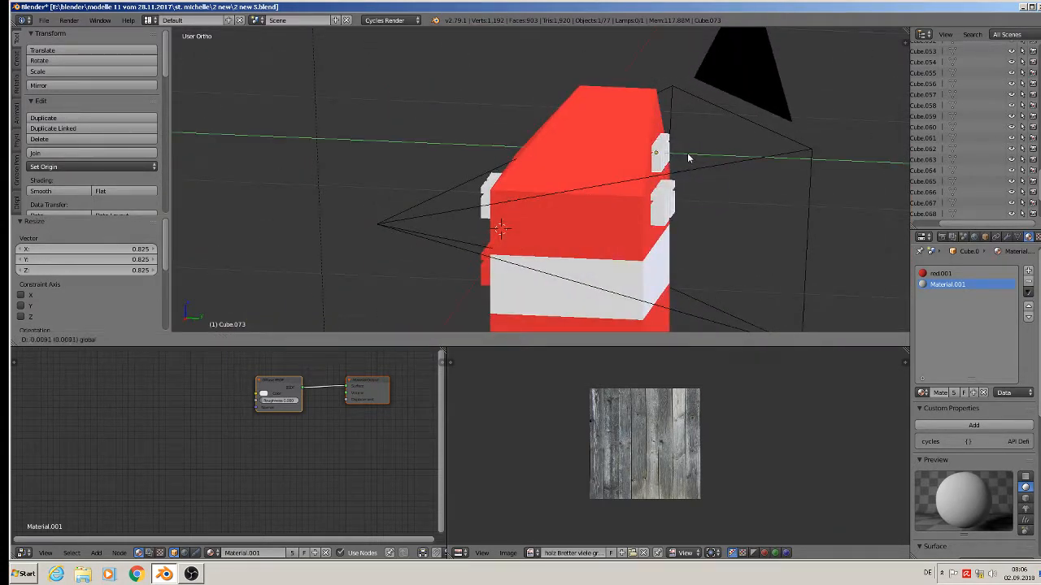
click(687, 153)
right_click(667, 204)
key(g)
key(y)
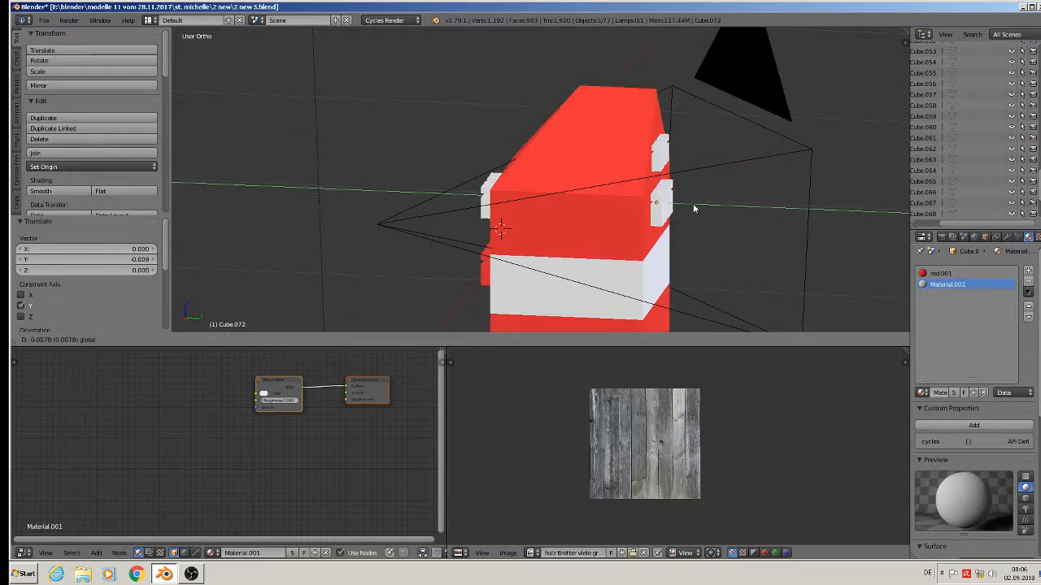
click(688, 203)
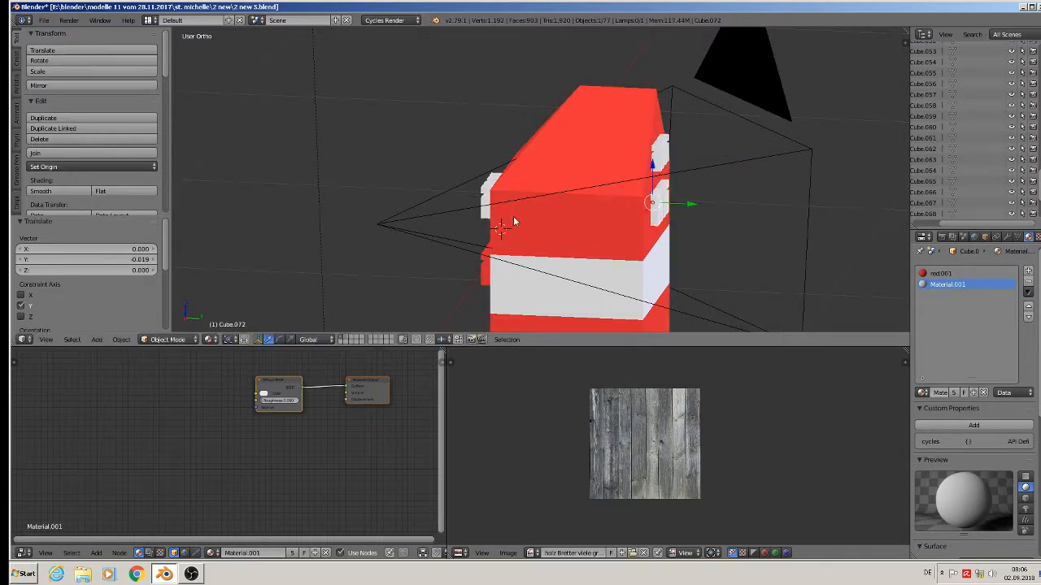
- Sink the front windows into the wall, moving the upper one 0.020 and the middle-storey one 0.028 along Y
middle_drag(689, 203, 540, 210)
right_click(509, 214)
key(g)
key(y)
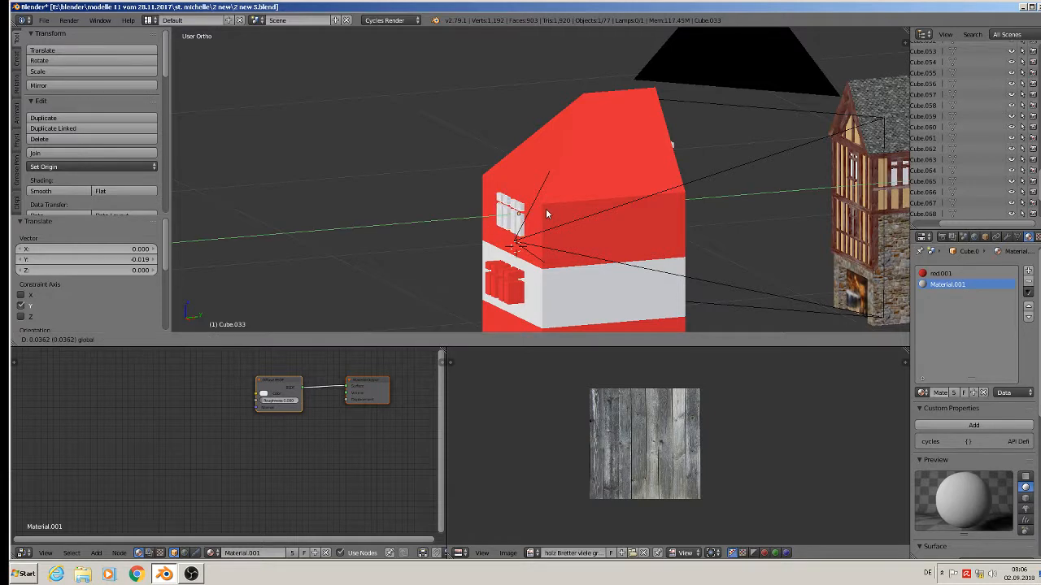
click(541, 249)
right_click(514, 281)
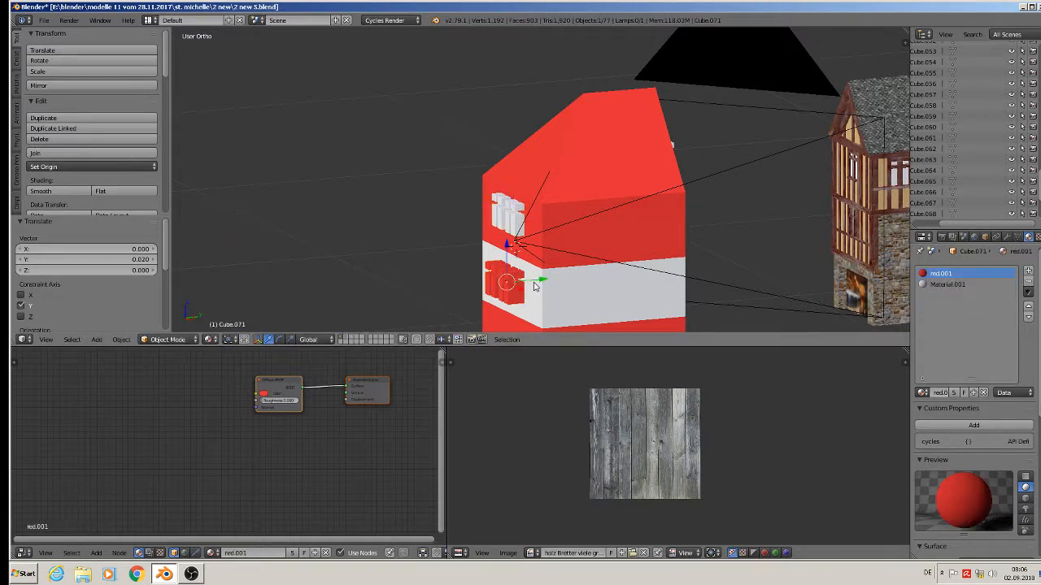
key(g)
key(y)
click(543, 280)
- Move the large flat red panel in front of the small house from the second layer to the first layer
middle_drag(544, 280, 535, 143)
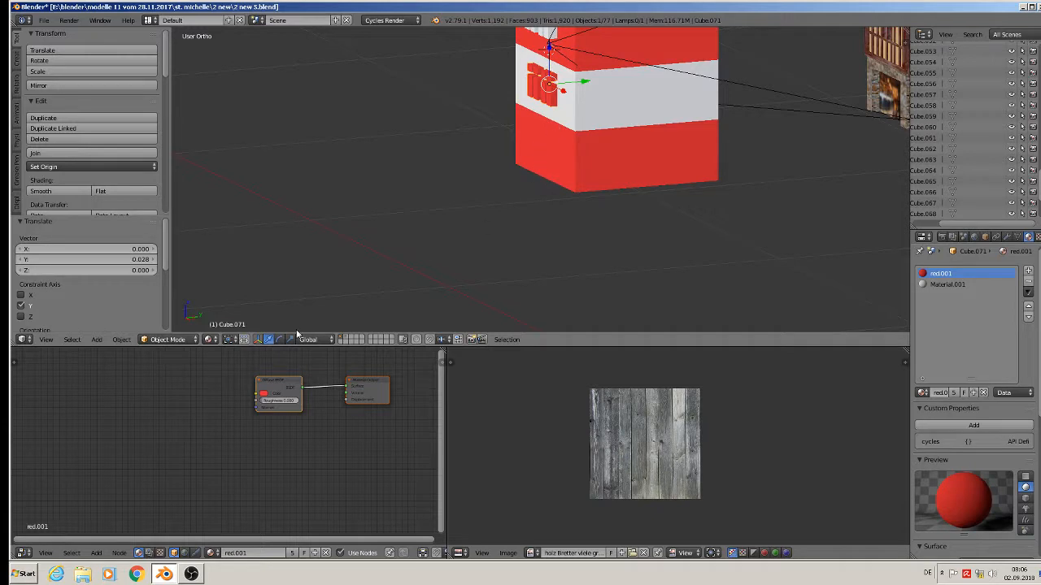
click(346, 340)
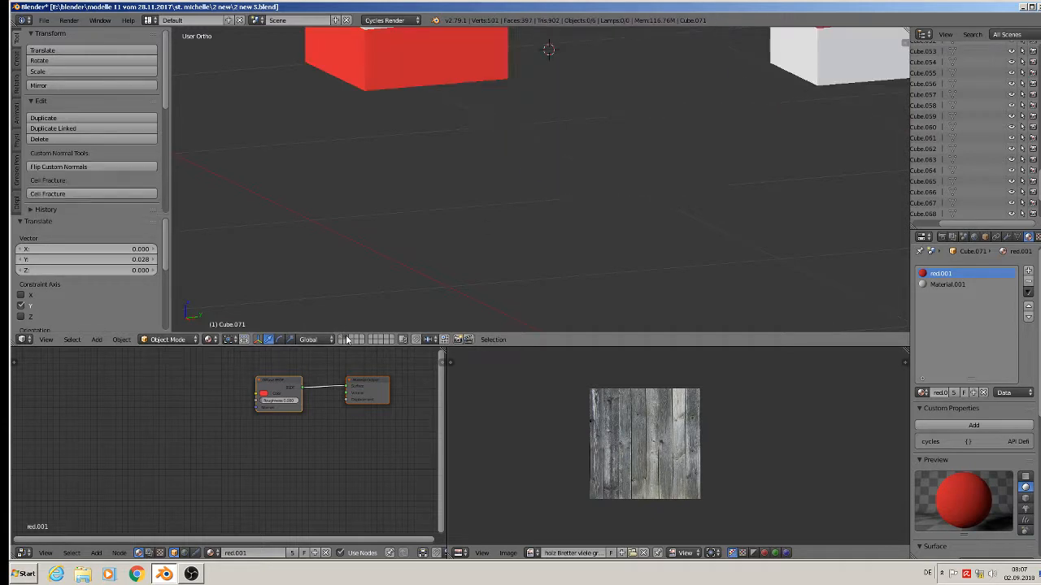
scroll(396, 254, down, 5)
scroll(597, 210, up, 4)
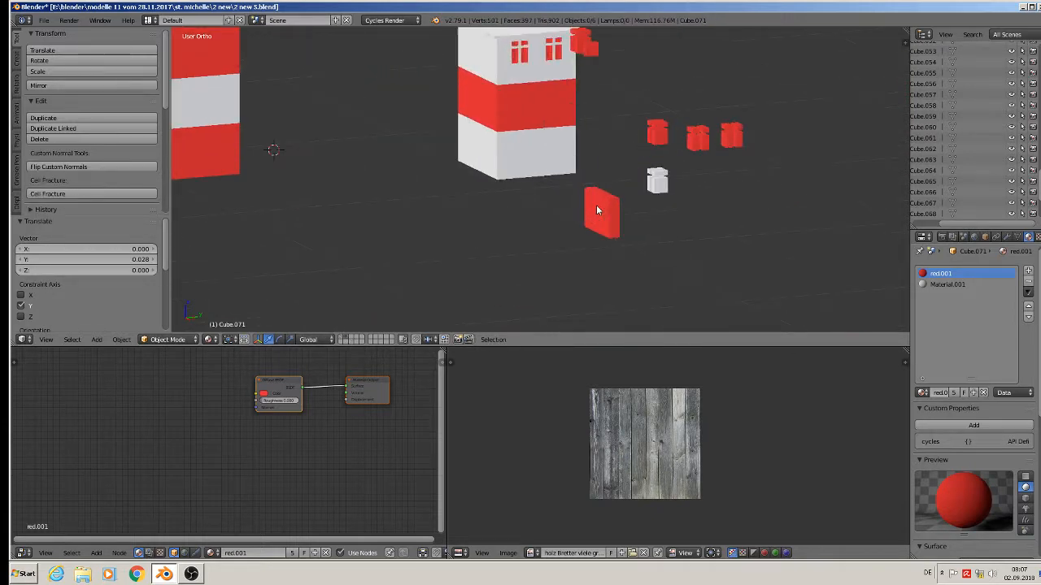
right_click(616, 207)
scroll(622, 221, down, 2)
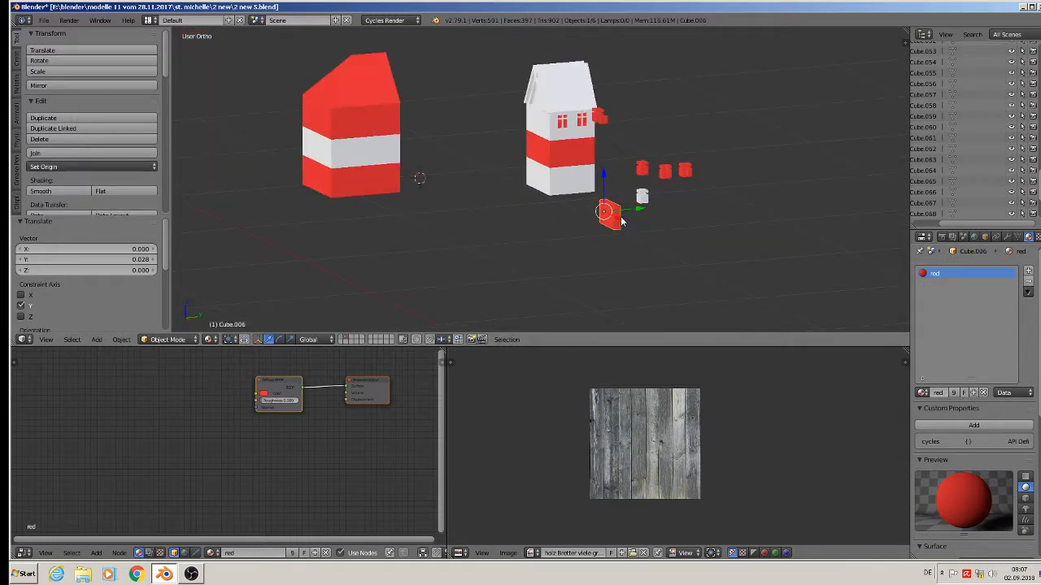
key(m)
key(m)
click(706, 244)
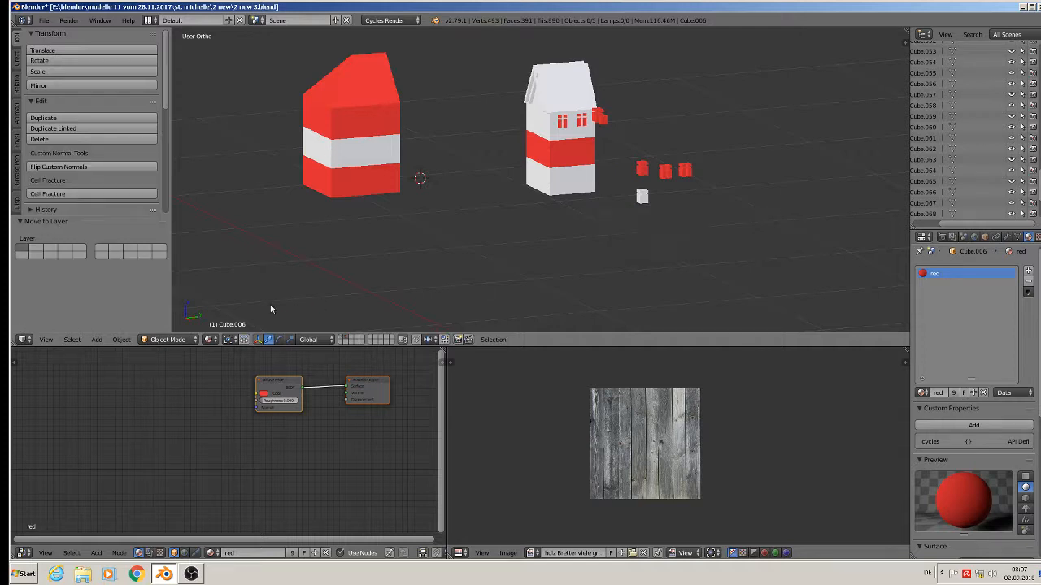
- Return to the first layer and move the red panel -1.190 along Y to the new house's ground-floor front
click(342, 337)
scroll(612, 216, up, 2)
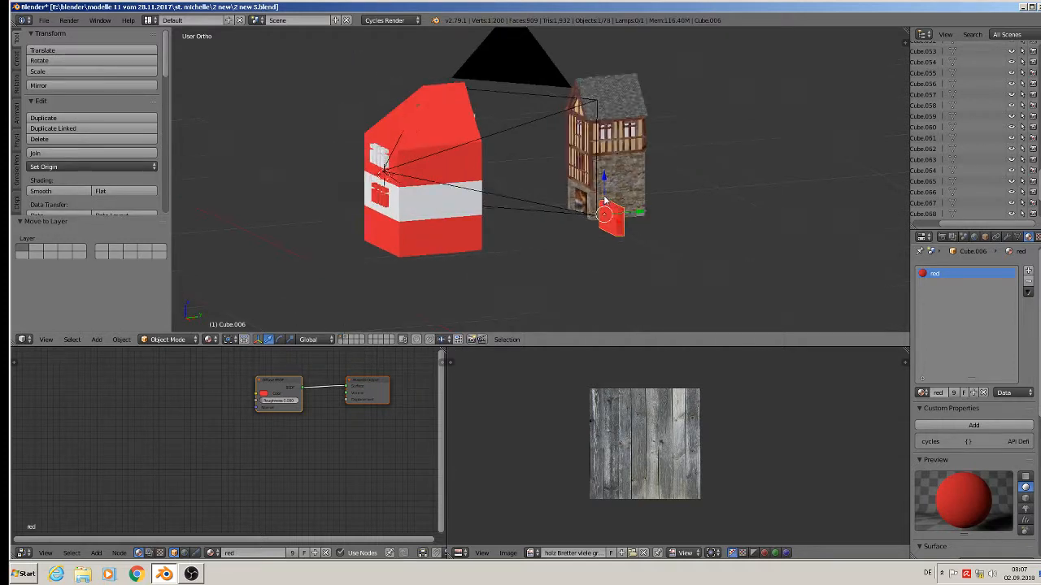
drag(639, 218, 362, 262)
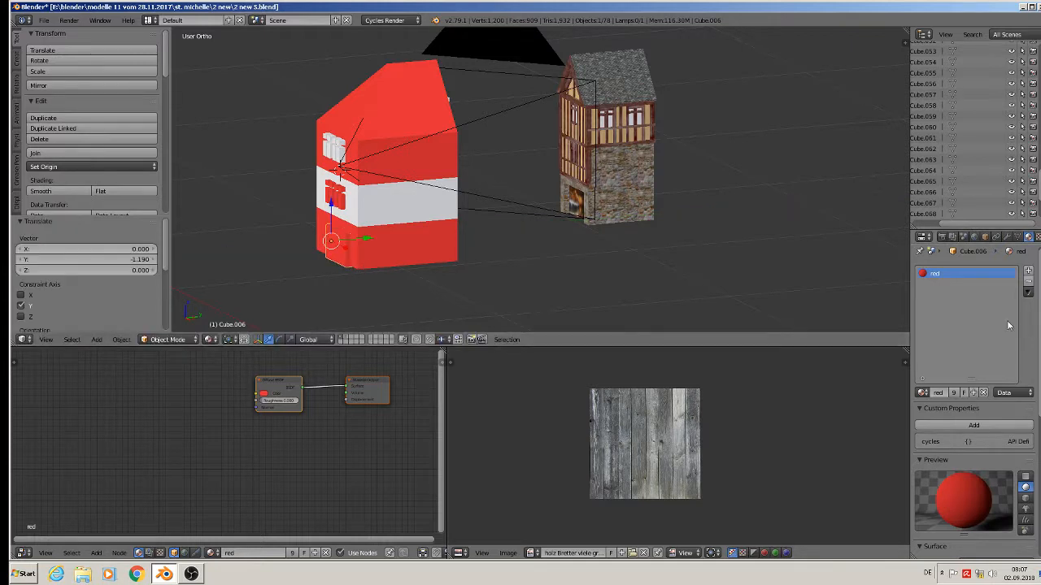
- Add a second material slot with Material to the ground-floor panel and assign it to the entire mesh
click(1027, 271)
click(923, 393)
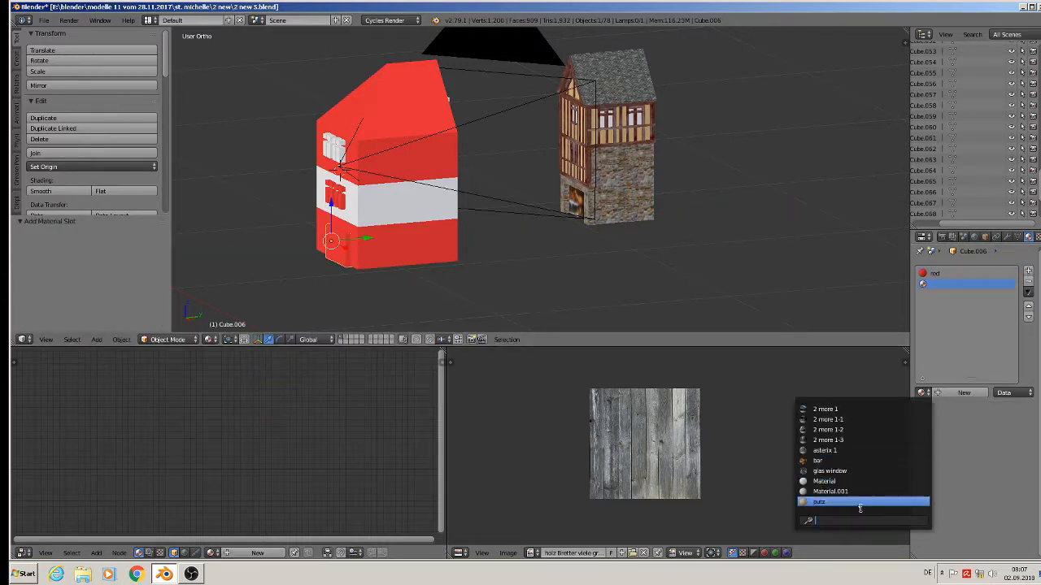
click(865, 481)
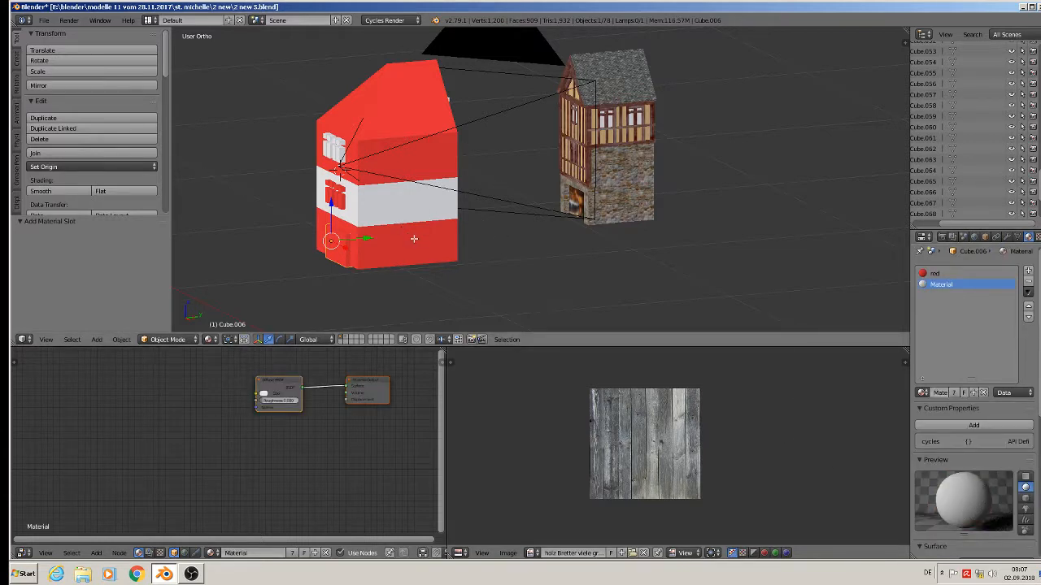
key(Tab)
key(a)
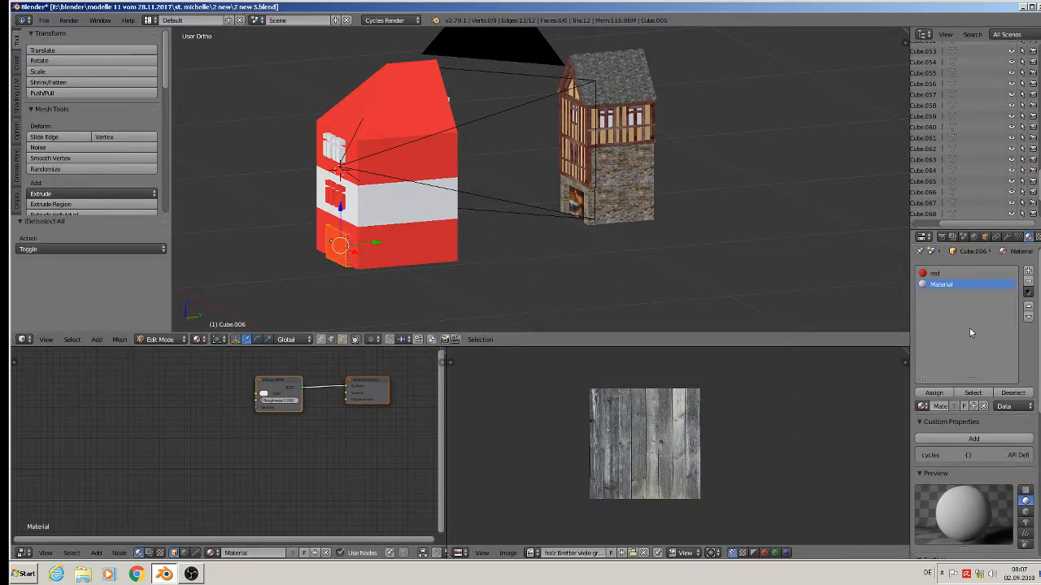
click(933, 393)
key(Tab)
- Scale the ground-floor panel by 1.471 along X to widen the shop front
middle_drag(485, 237, 616, 255)
scroll(477, 254, up, 1)
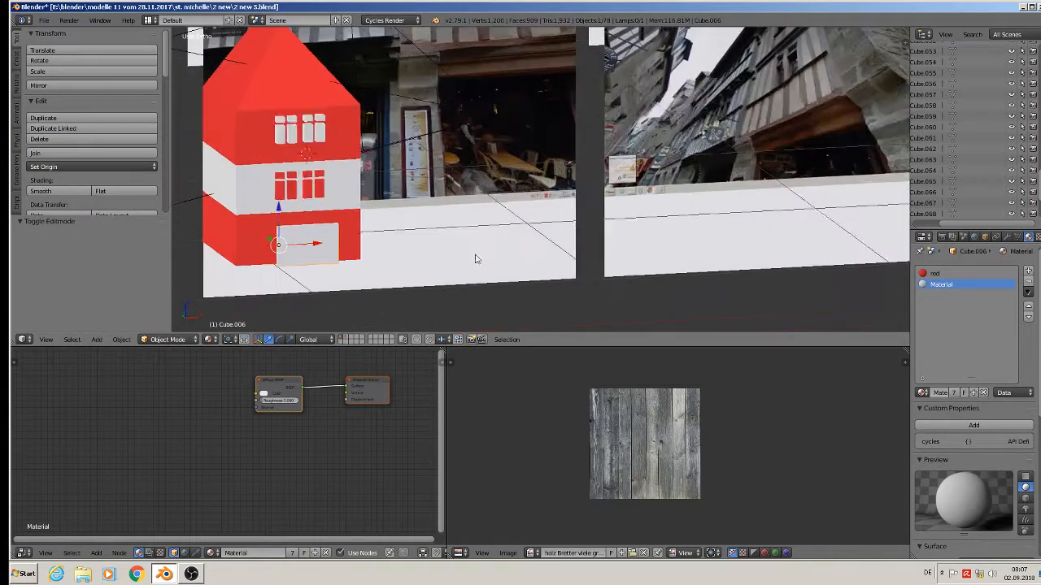
middle_drag(476, 255, 520, 225)
scroll(498, 234, up, 2)
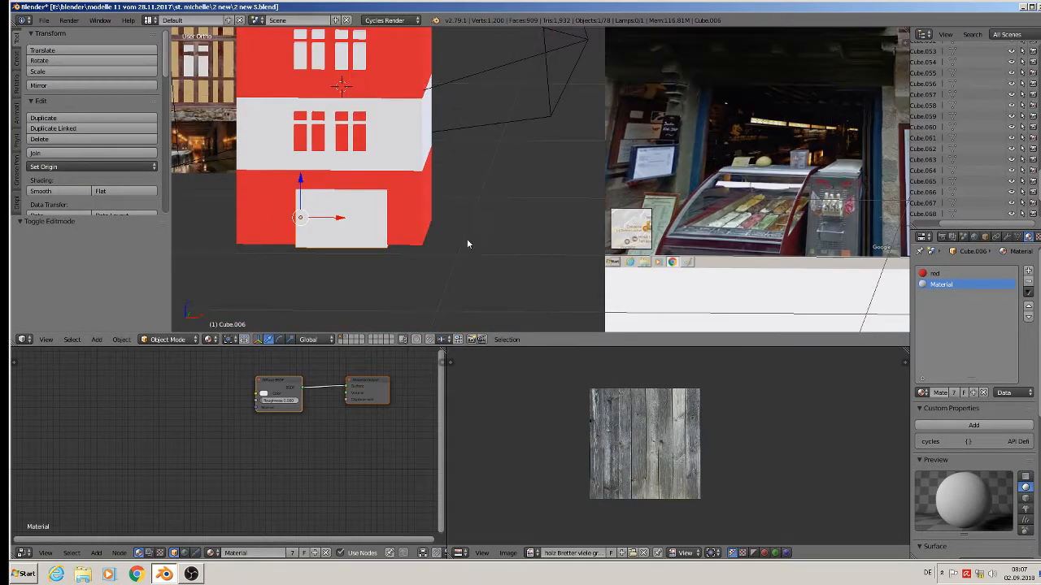
key(s)
key(x)
click(543, 257)
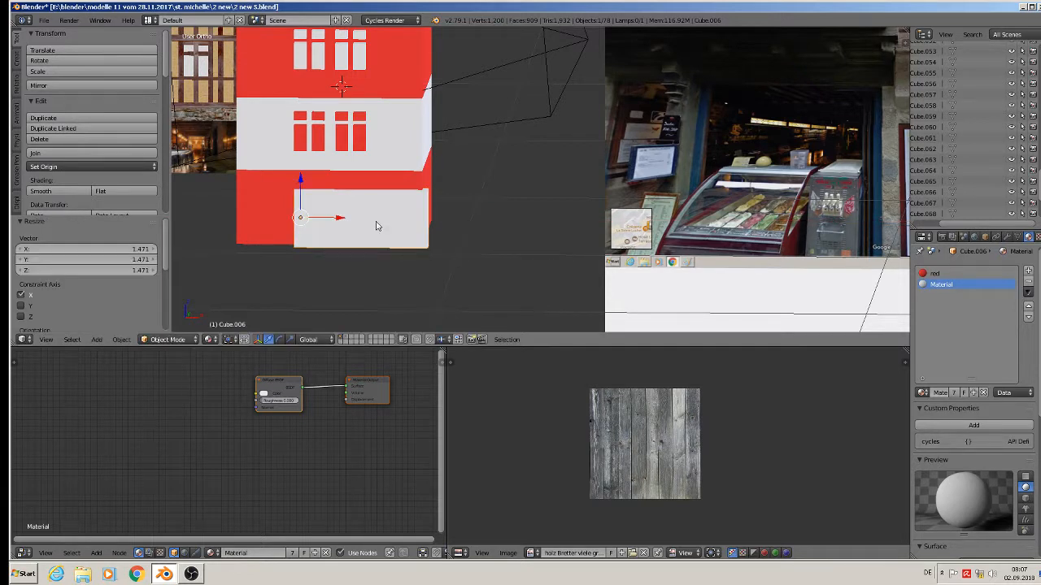
- Move the ground-floor panel -0.092 along X and widen it by a further factor of 1.090
drag(343, 218, 318, 217)
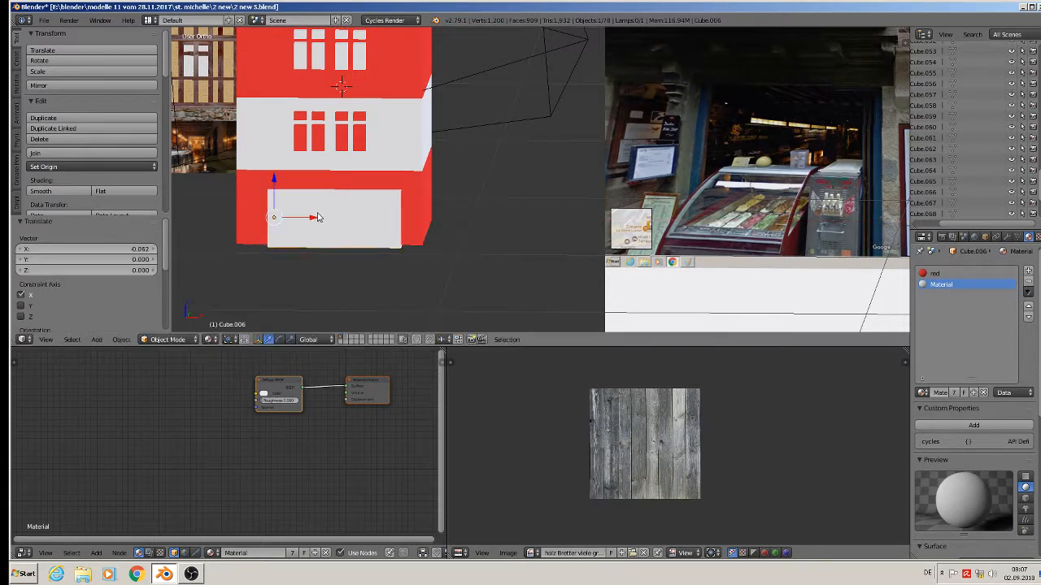
key(s)
key(x)
click(490, 271)
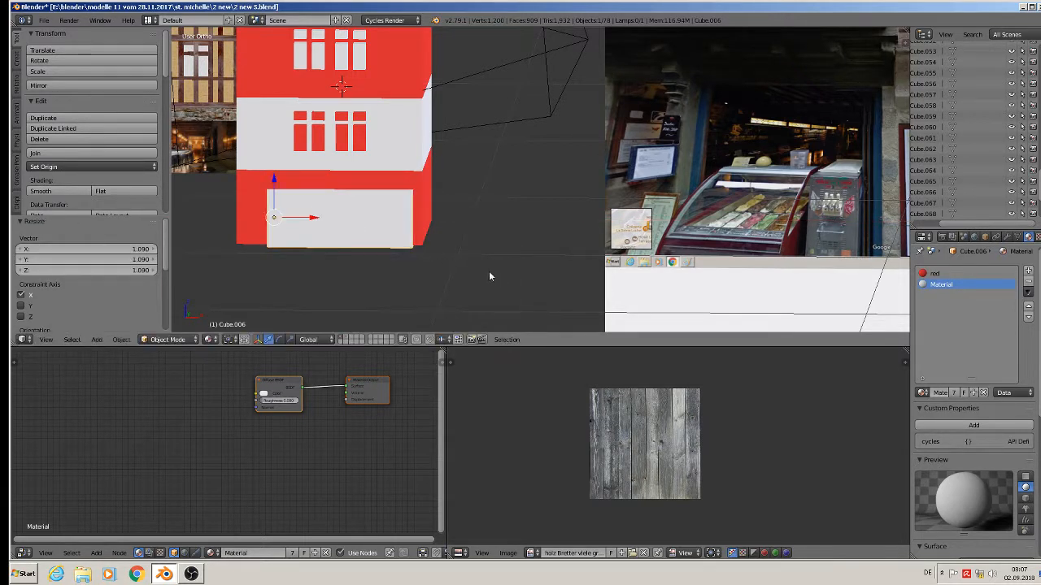
- Move the white ground-floor panel -0.028 along X on the new house's front
click(320, 212)
drag(308, 215, 296, 214)
- Examine the street and shop-front reference photos and compare them with the new house from the front
scroll(431, 218, down, 4)
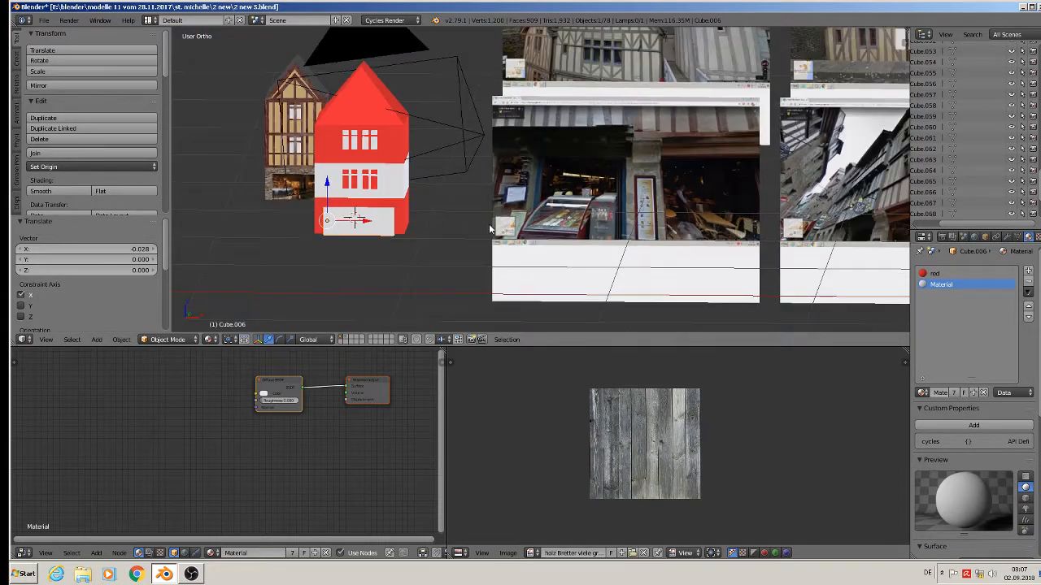
middle_drag(497, 213, 470, 222)
scroll(483, 222, down, 2)
scroll(578, 217, down, 2)
scroll(764, 238, up, 2)
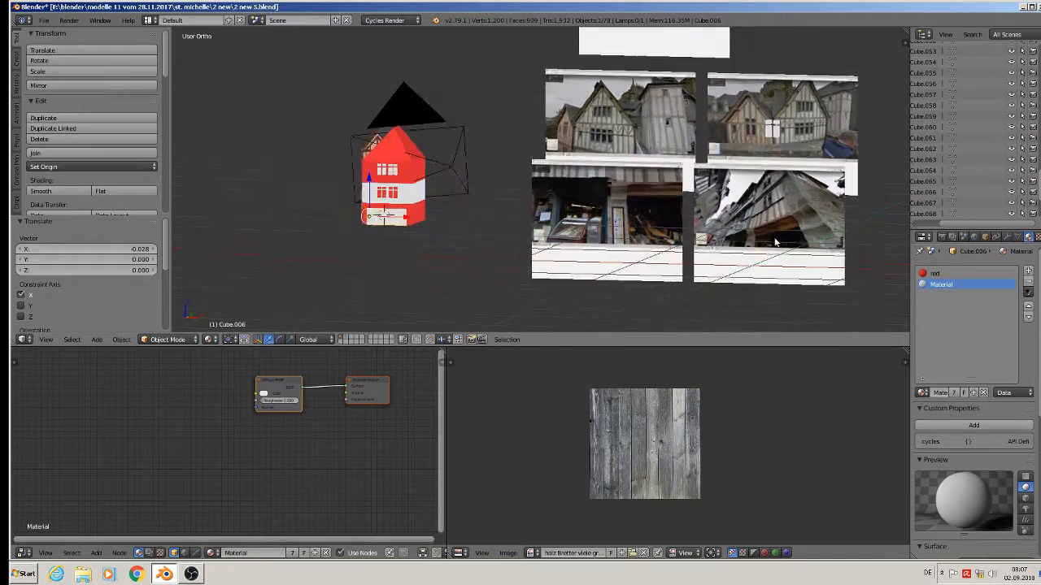
scroll(653, 226, up, 1)
scroll(533, 221, up, 1)
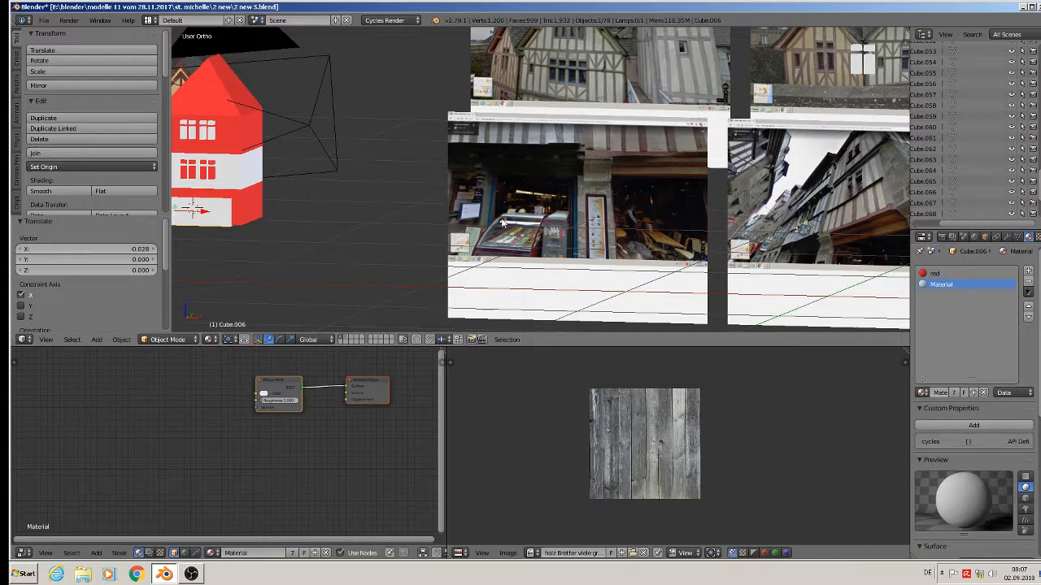
scroll(501, 222, down, 3)
middle_drag(502, 222, 626, 277)
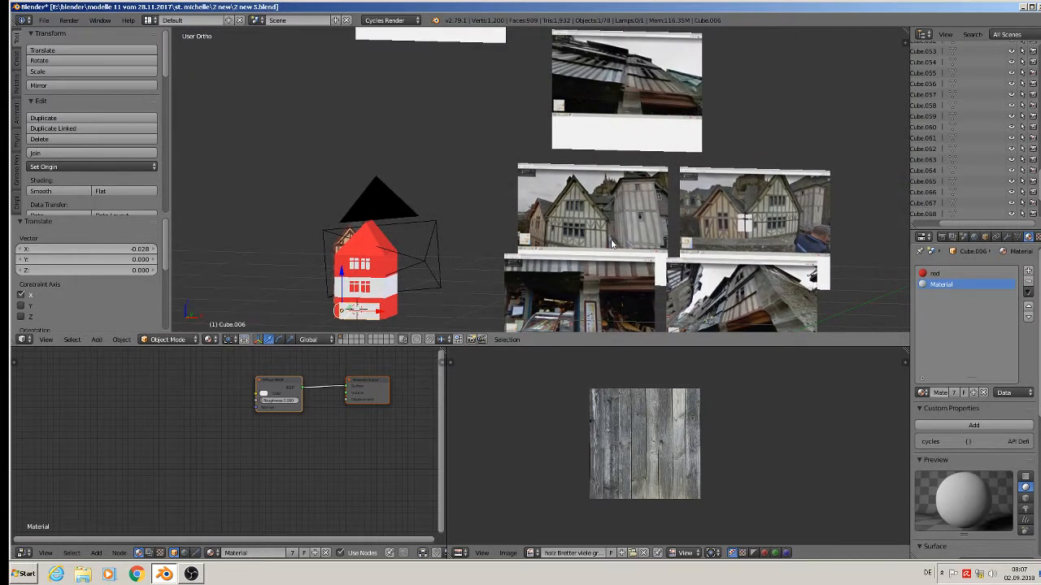
scroll(612, 243, down, 4)
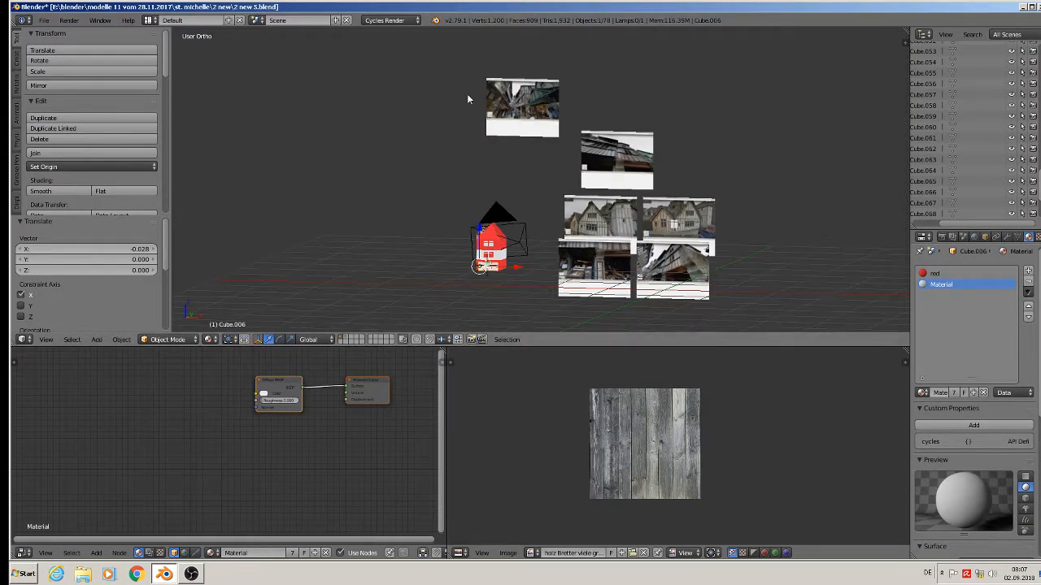
scroll(467, 99, up, 6)
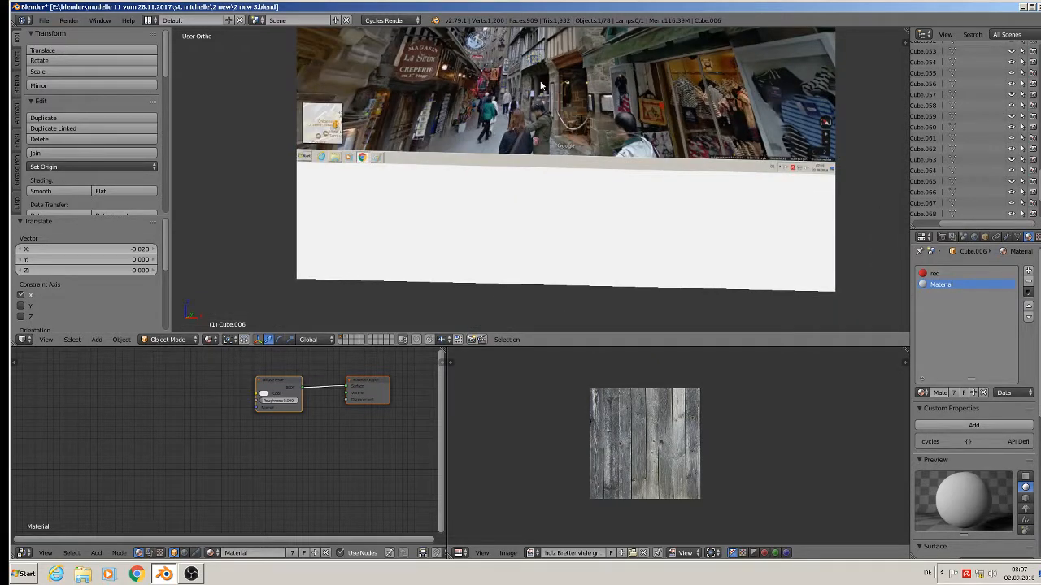
scroll(587, 149, down, 9)
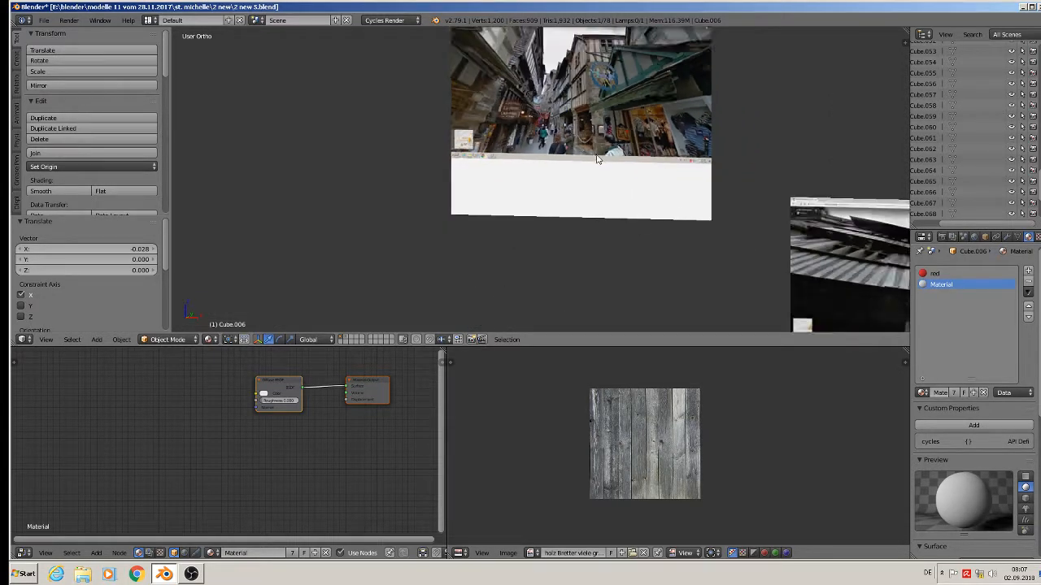
shift+middle_drag(724, 232, 648, 278)
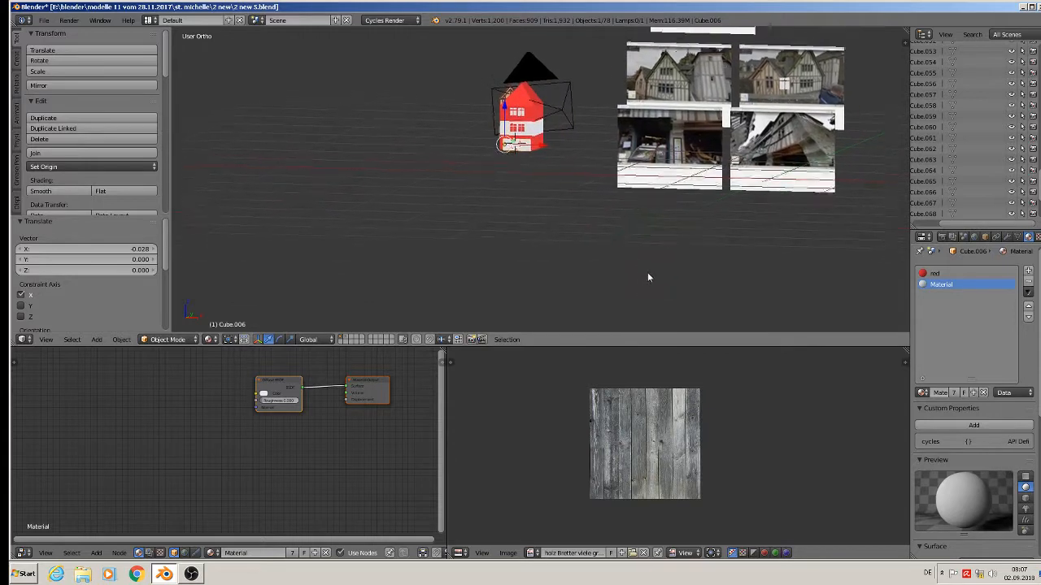
key(KP_1)
scroll(523, 74, up, 5)
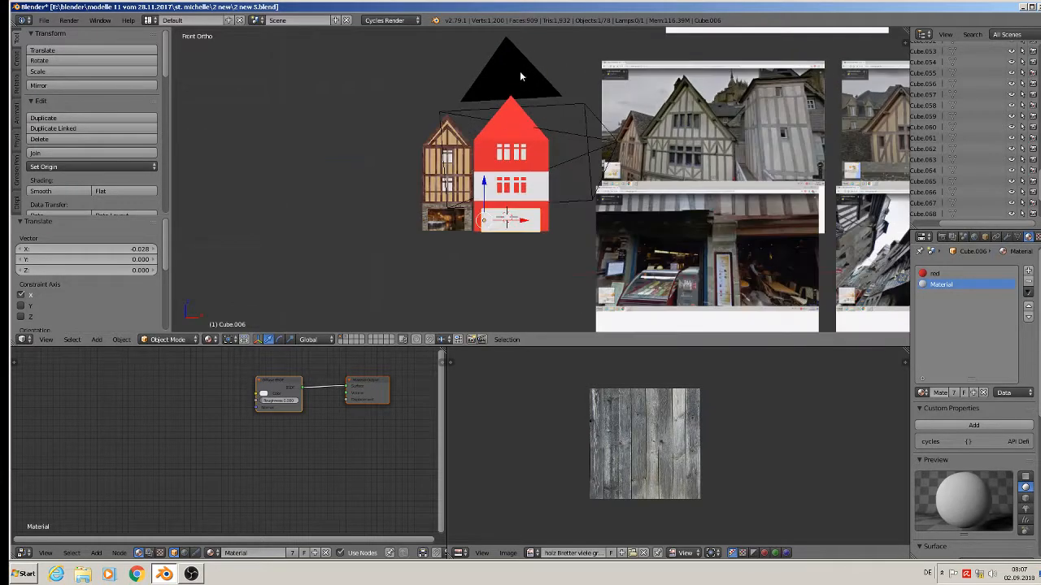
- Move the top-storey front window 0.016 along Y on the new house's facade
middle_drag(527, 196, 458, 255)
scroll(488, 260, up, 4)
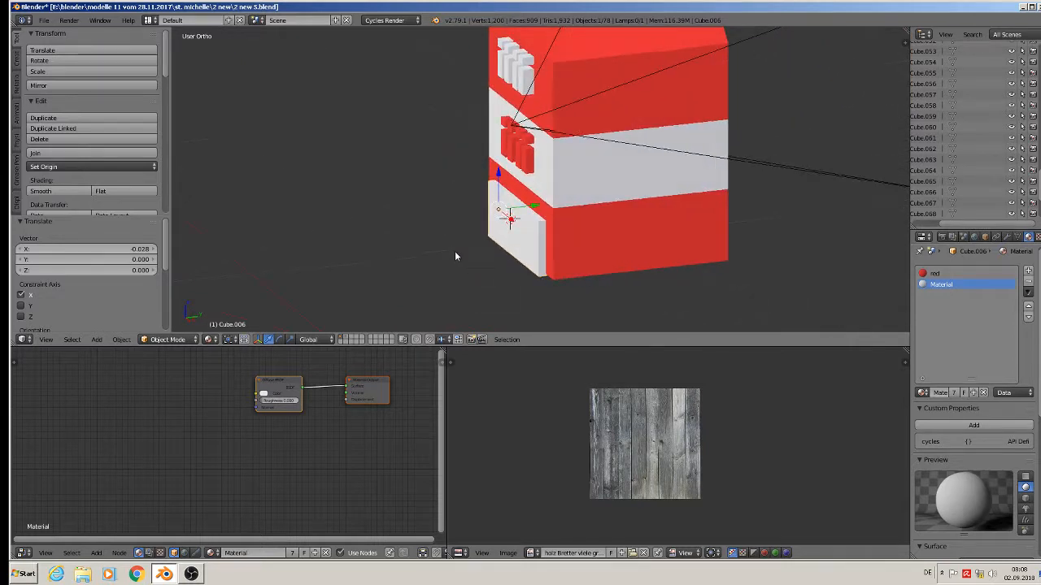
right_click(523, 169)
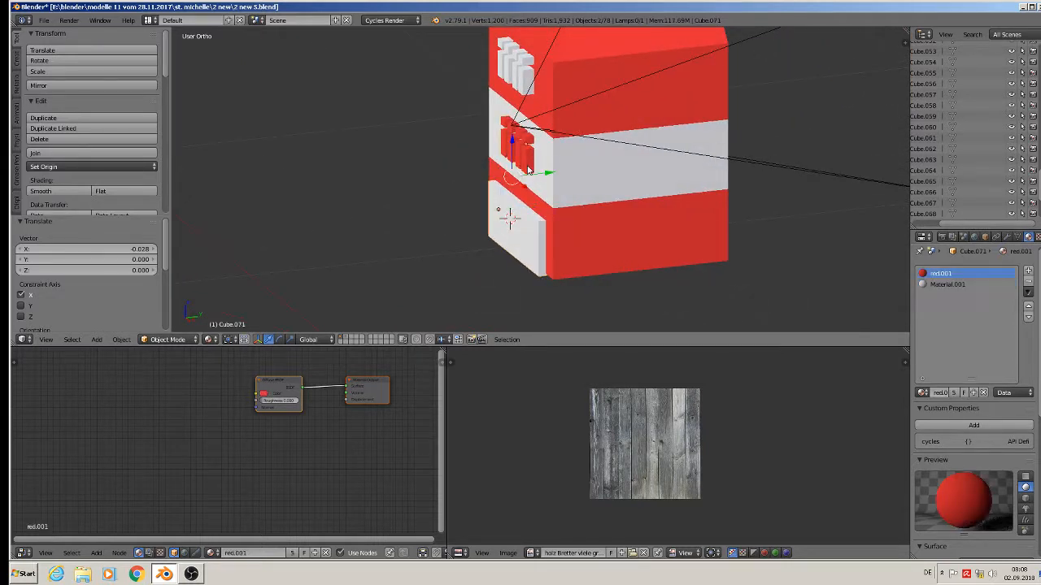
right_click(525, 82)
right_click(522, 84)
drag(557, 63, 563, 62)
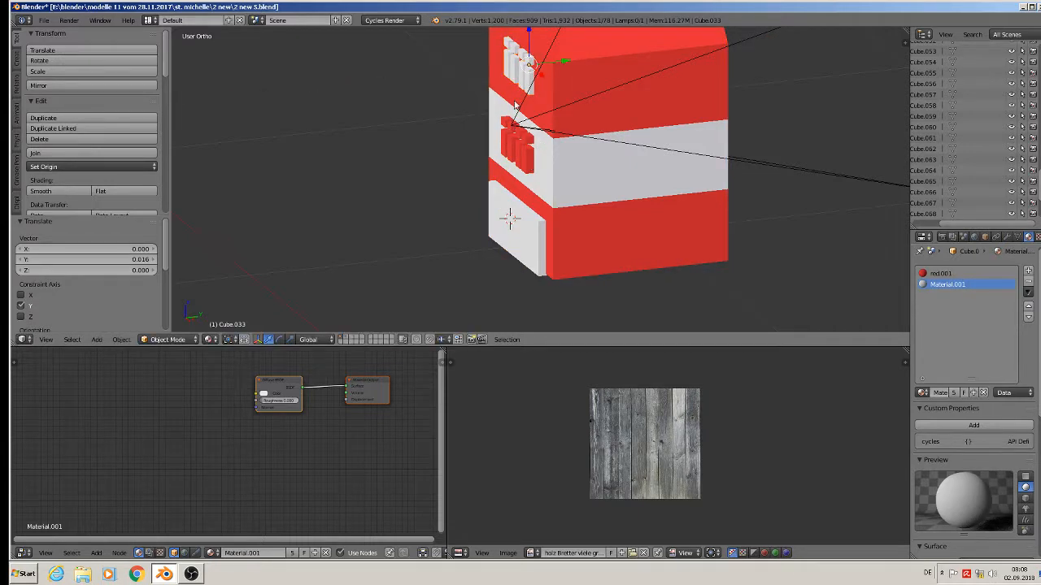
- Try to join the front windows, ground-floor panel and rear windows into one object
right_click(524, 220)
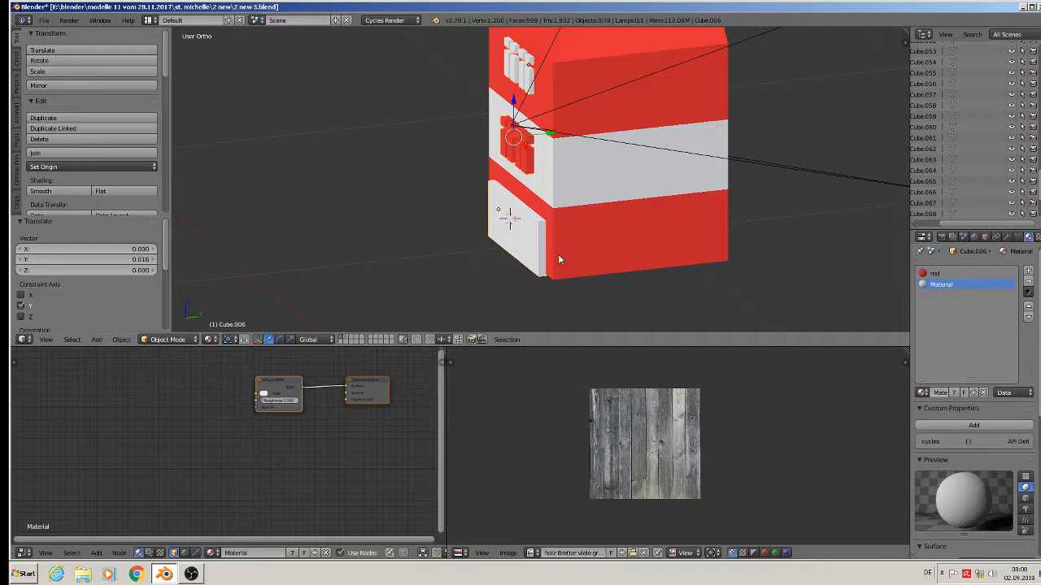
middle_drag(558, 258, 618, 170)
right_click(708, 74)
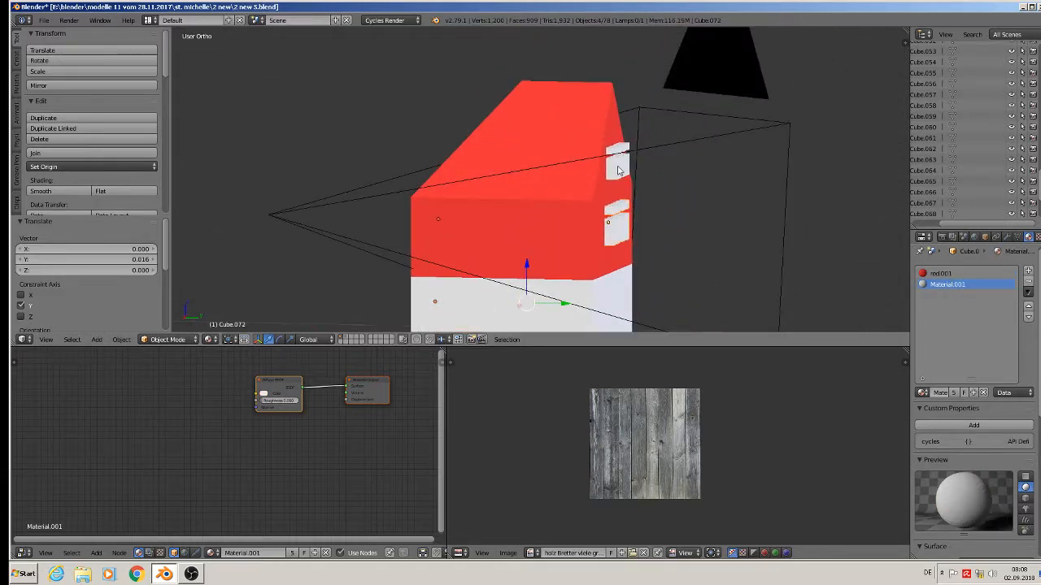
right_click(617, 170)
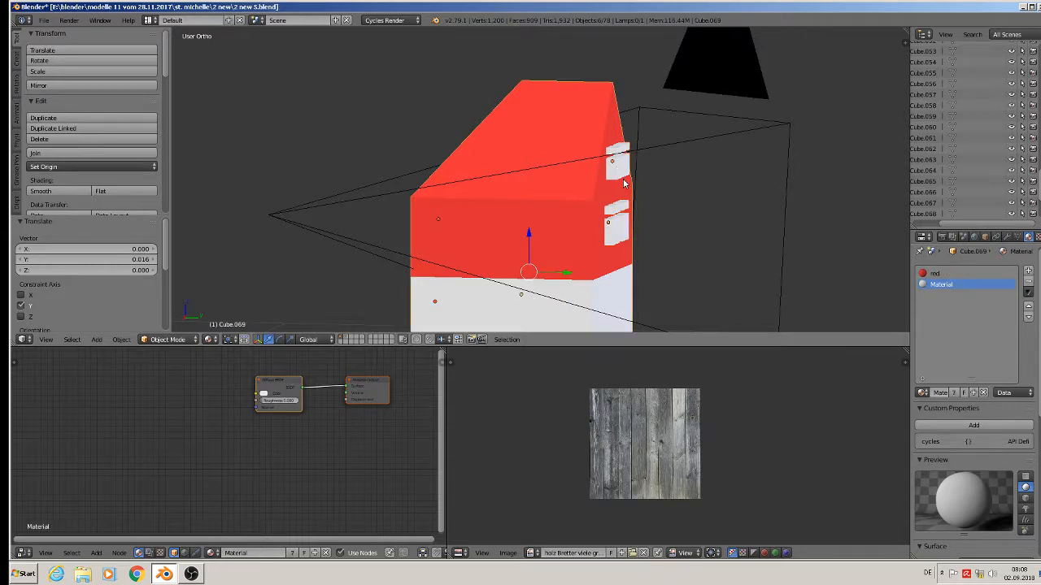
shift+right_click(559, 107)
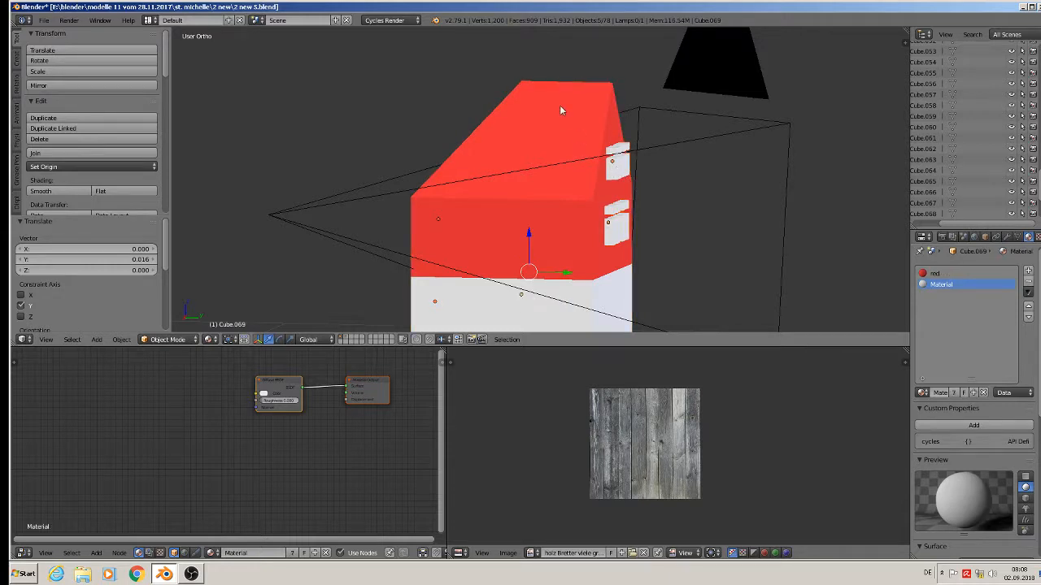
middle_drag(523, 219, 601, 244)
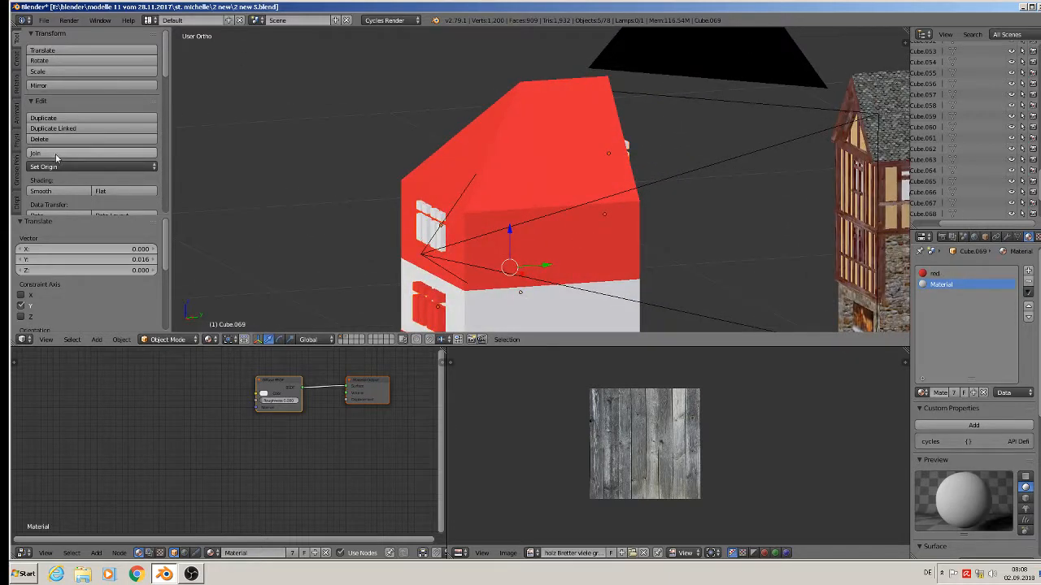
click(56, 154)
middle_drag(264, 177, 390, 174)
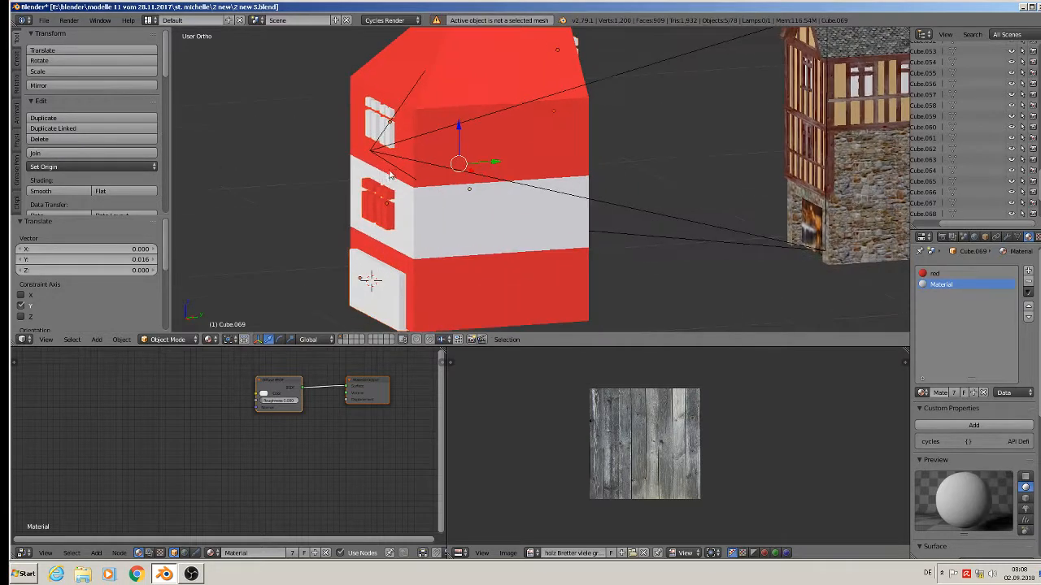
right_click(392, 284)
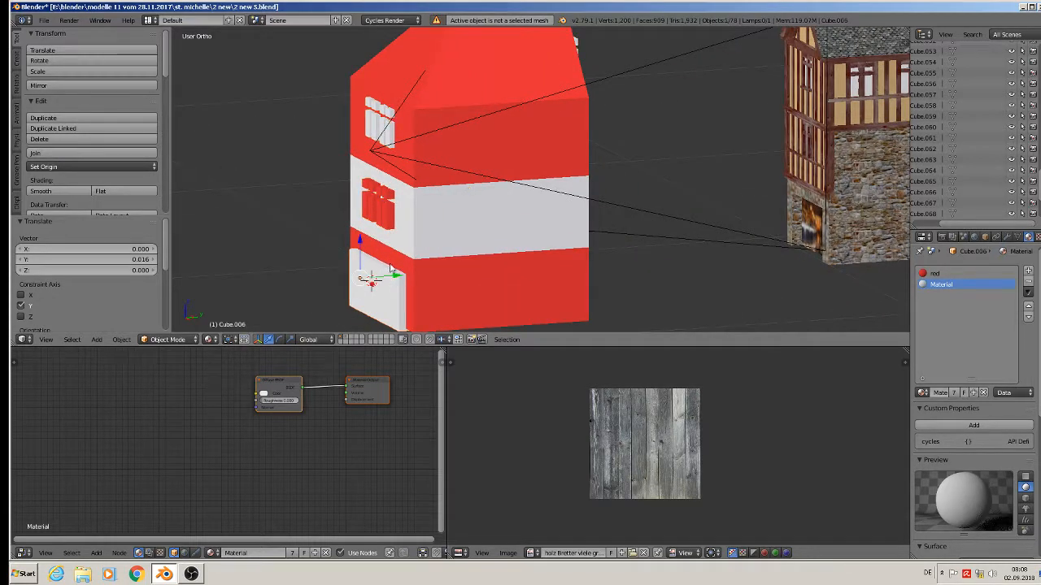
right_click(390, 213)
shift+right_click(392, 138)
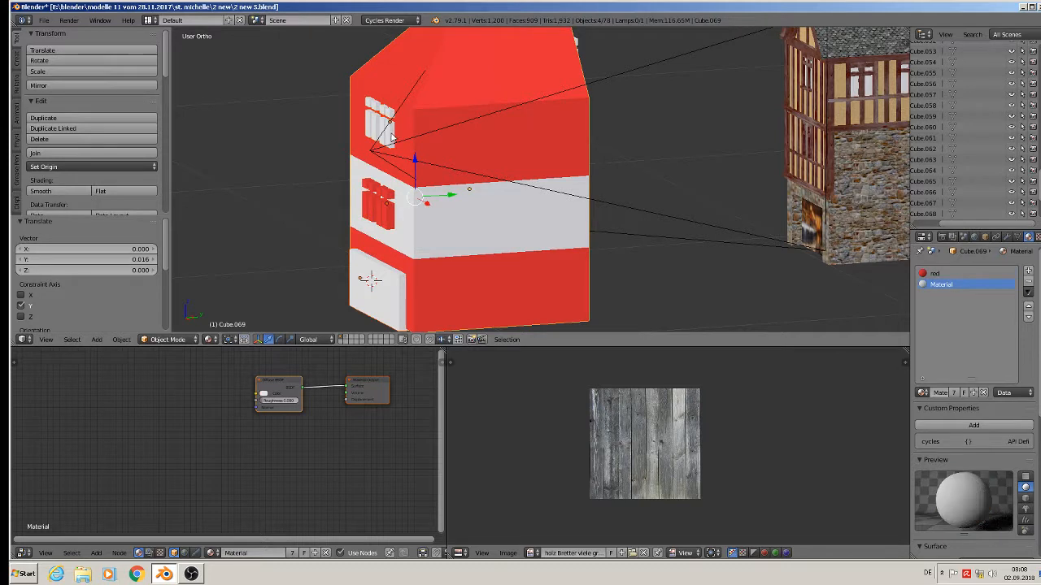
right_click(369, 119)
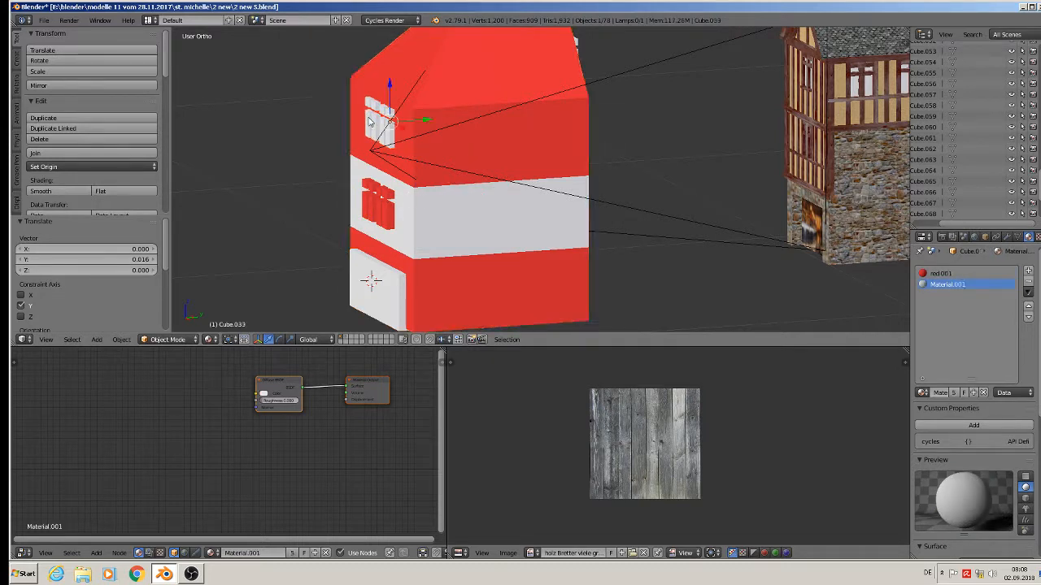
shift+right_click(369, 207)
shift+right_click(369, 207)
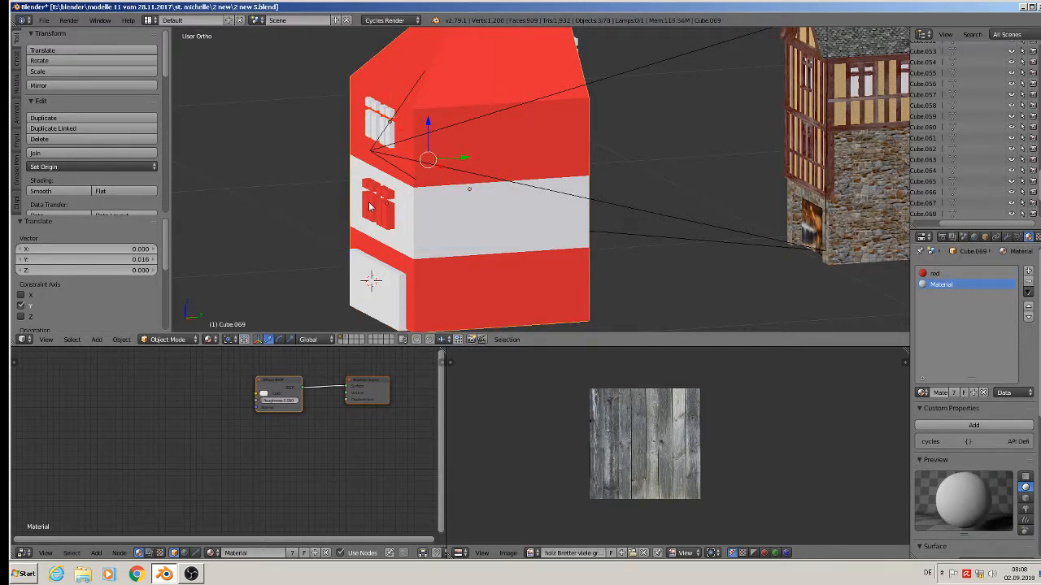
- Join the two front windows of the new house with the ground-floor panel into one object
scroll(370, 202, up, 4)
right_click(368, 52)
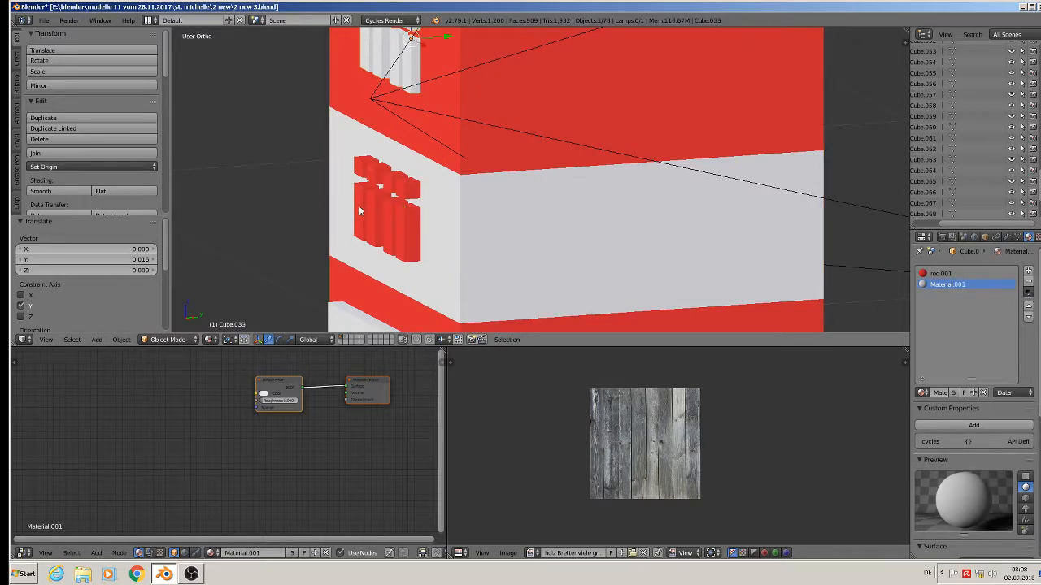
shift+right_click(364, 166)
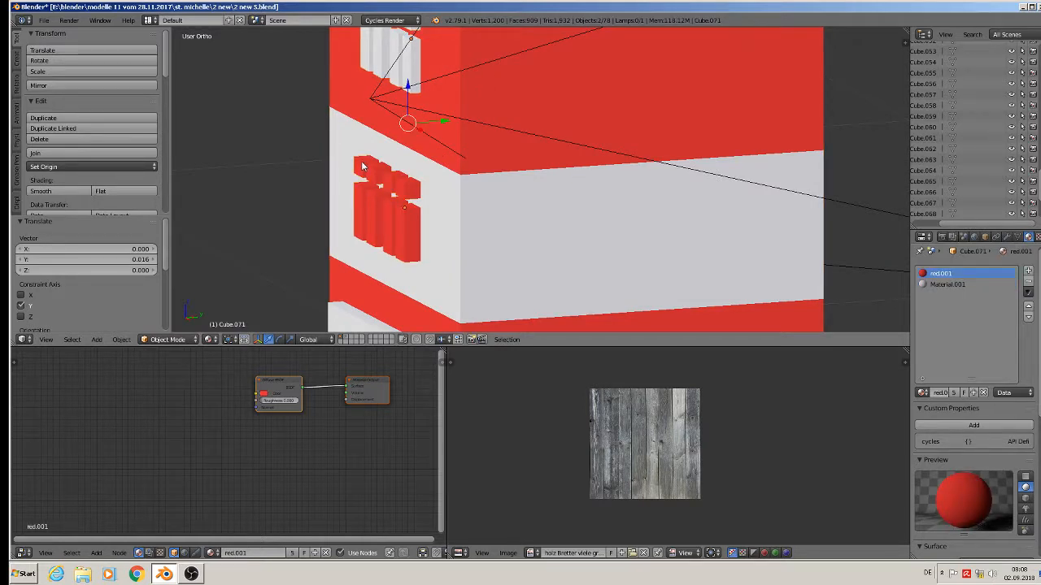
click(85, 153)
shift+middle_drag(438, 278, 399, 170)
shift+right_click(357, 263)
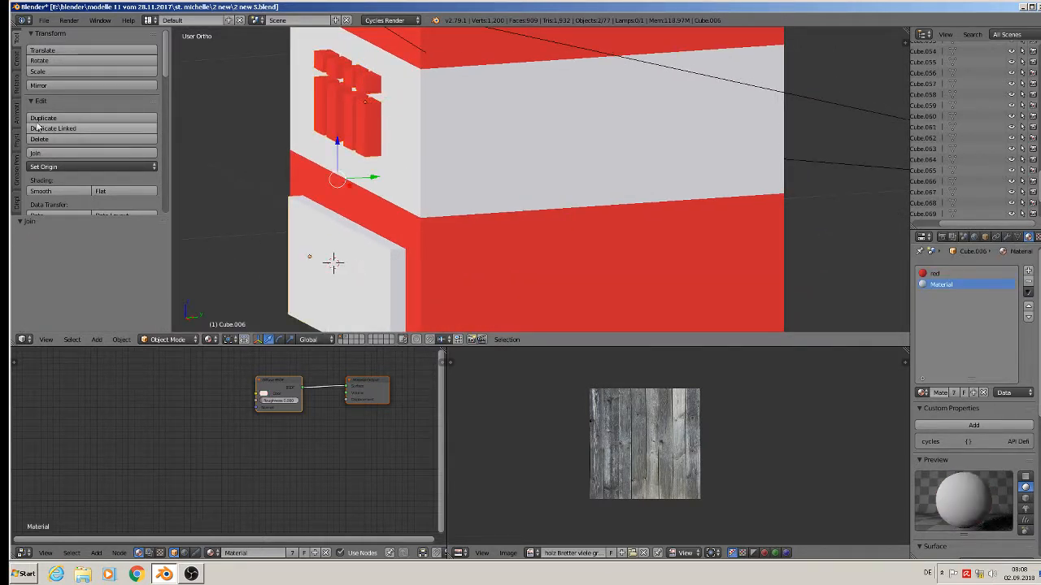
click(38, 154)
- Join the lower and upper rear windows to the combined window and panel object
middle_drag(618, 208, 591, 201)
shift+right_click(605, 179)
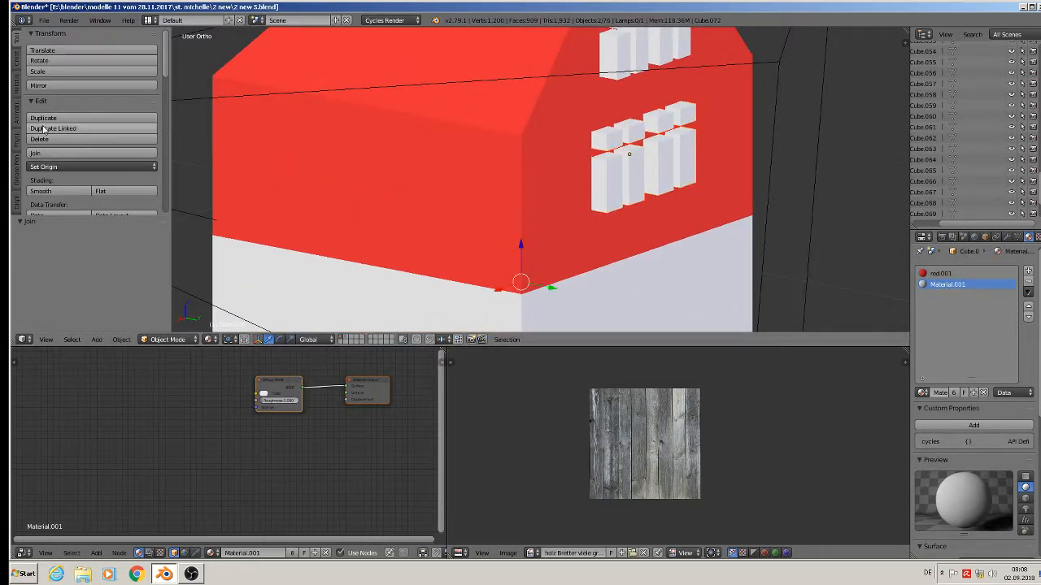
click(37, 153)
shift+right_click(611, 59)
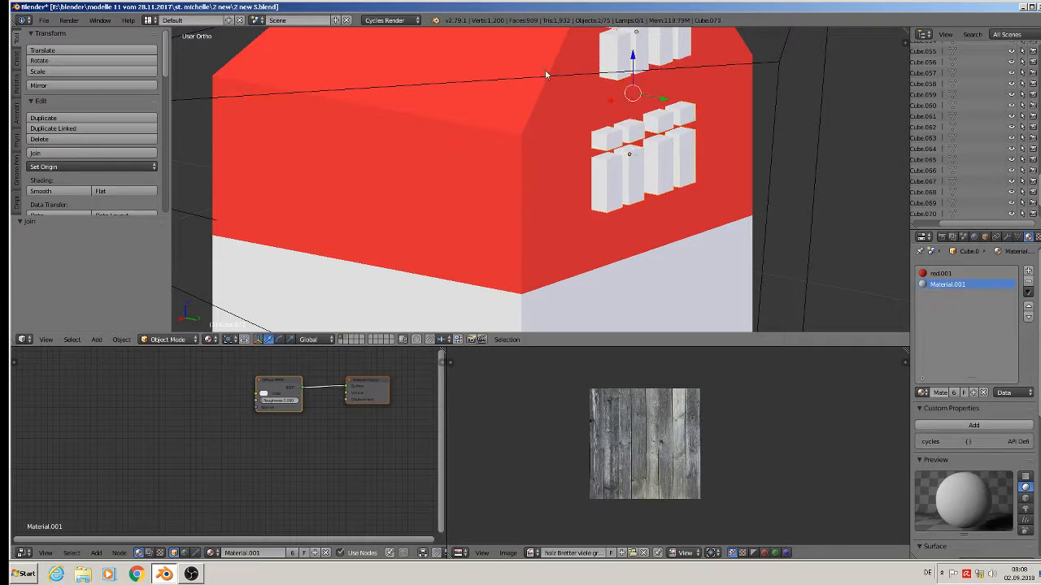
click(78, 153)
- Try moving the joined windows and panel 0.608 along Y, and undo the move
middle_drag(276, 167, 556, 120)
scroll(543, 137, down, 3)
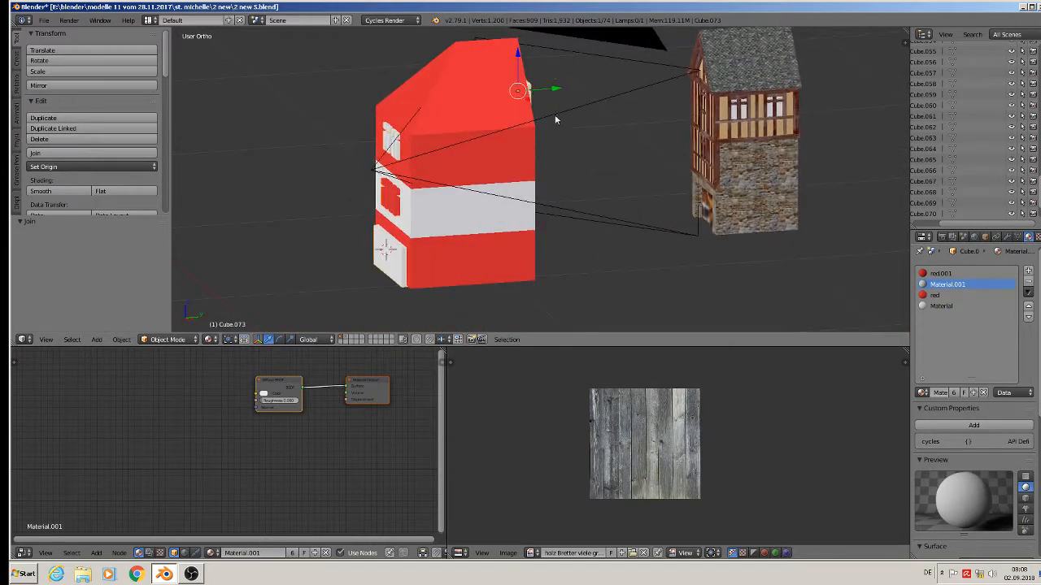
drag(542, 90, 722, 101)
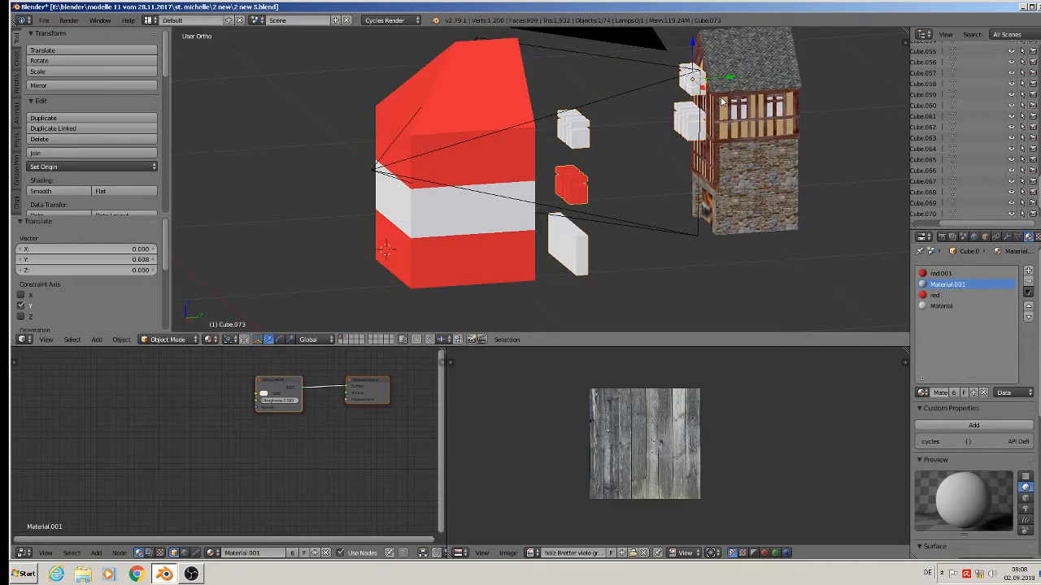
key(ctrl+z)
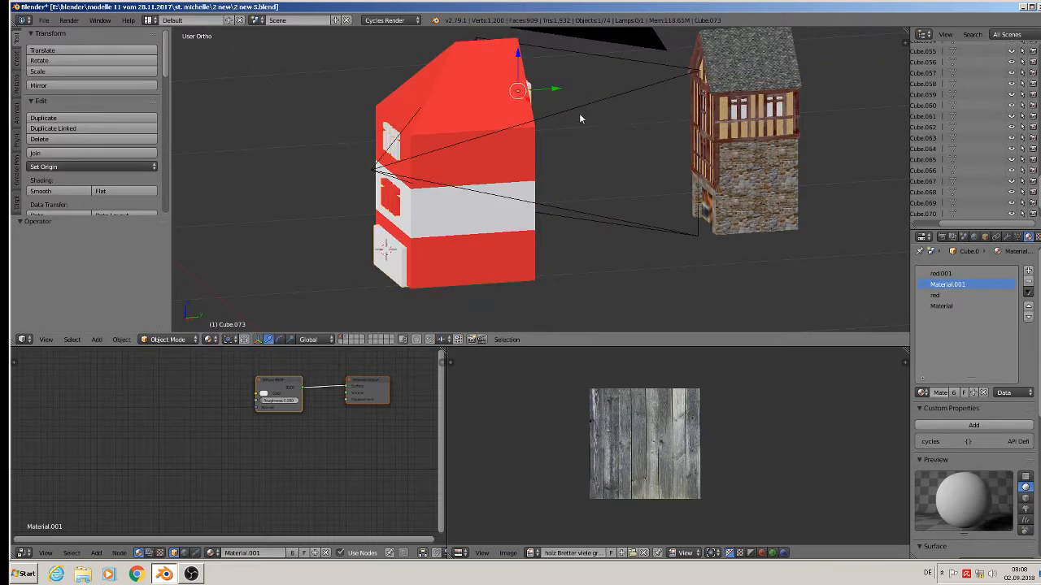
- Apply rotation and scale to the joined windows and panel and set their origin to geometry
middle_drag(580, 119, 475, 132)
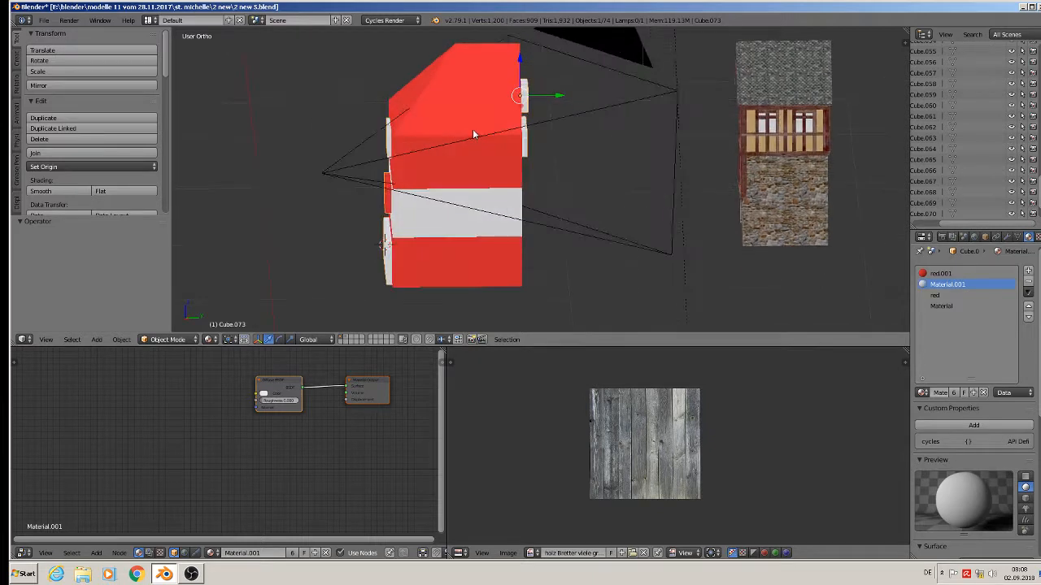
click(122, 340)
mouse_move(155, 290)
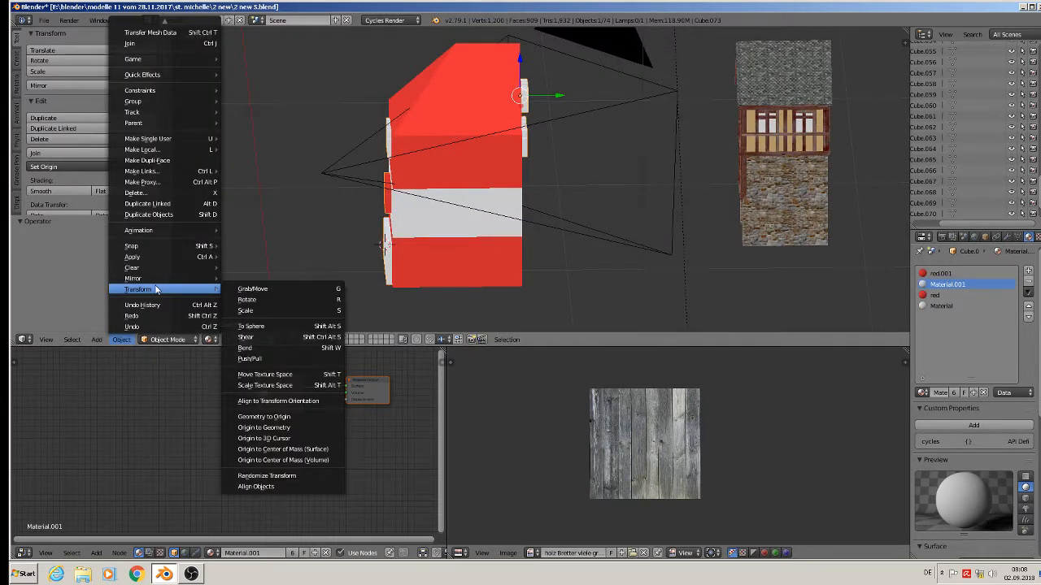
mouse_move(200, 257)
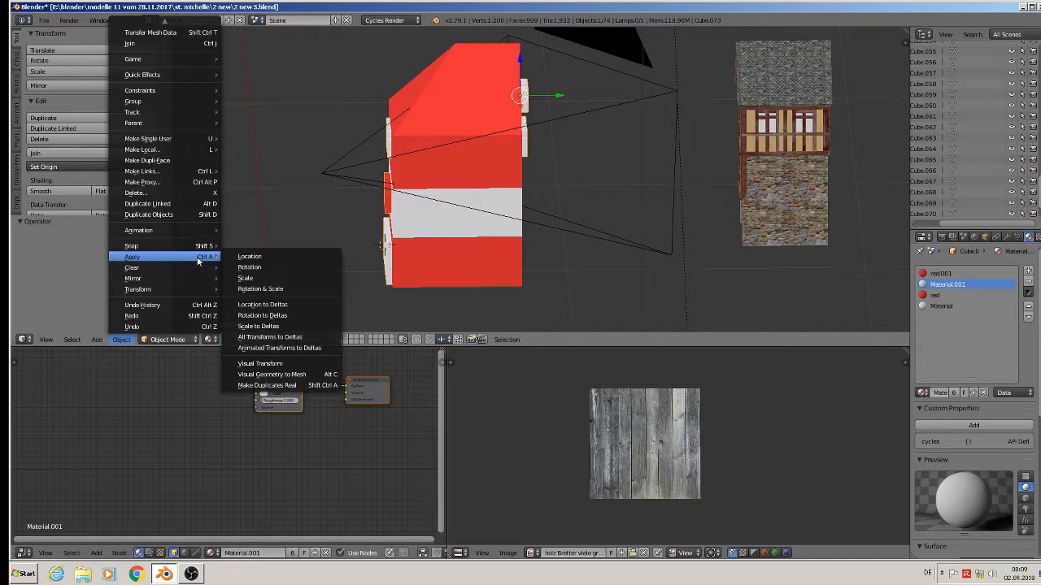
click(271, 291)
click(56, 167)
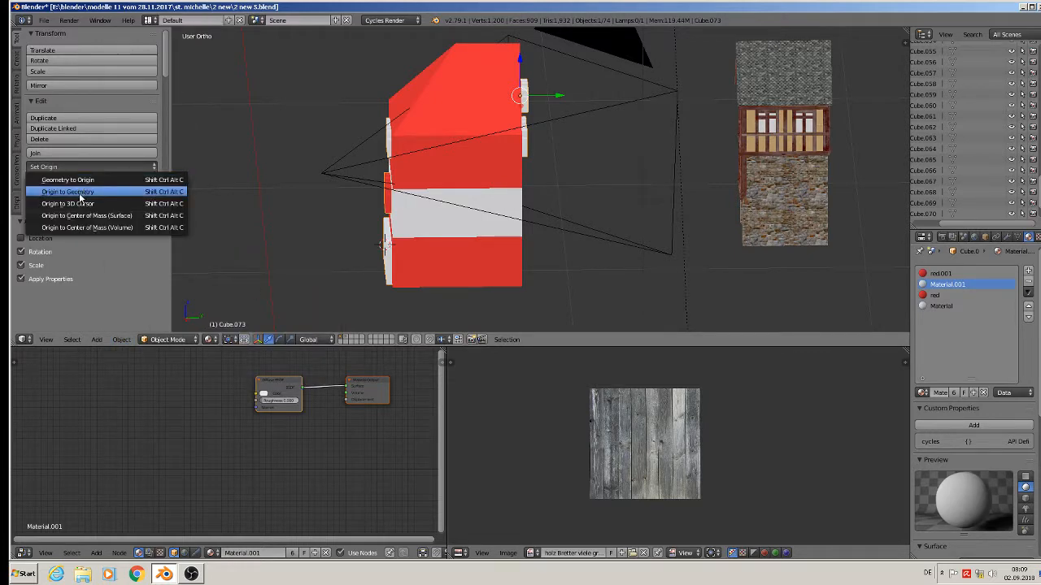
click(80, 196)
- Apply rotation and scale to the new house's red body and set its origin to geometry
middle_drag(333, 163, 490, 176)
right_click(480, 100)
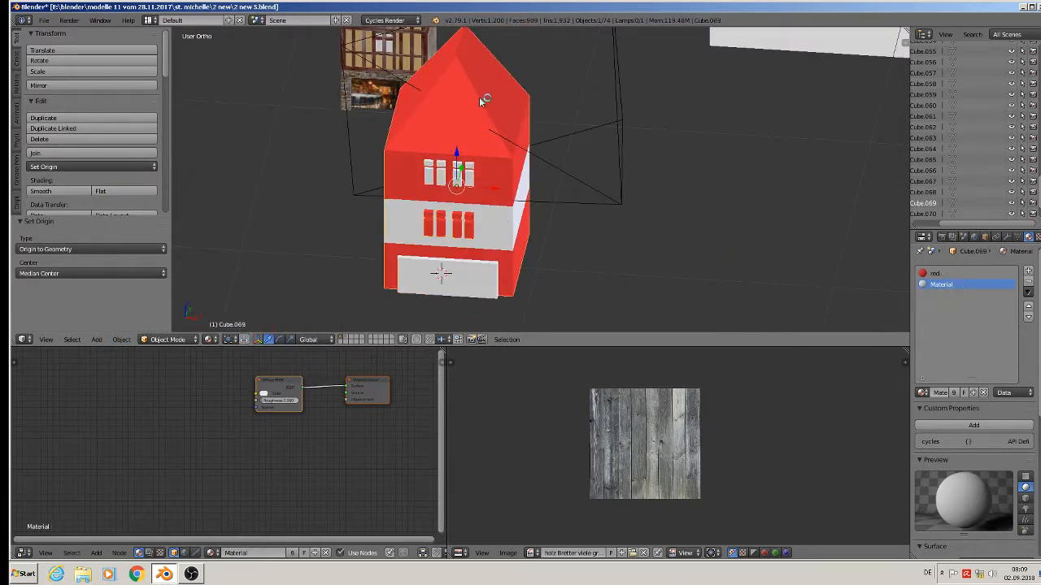
click(122, 340)
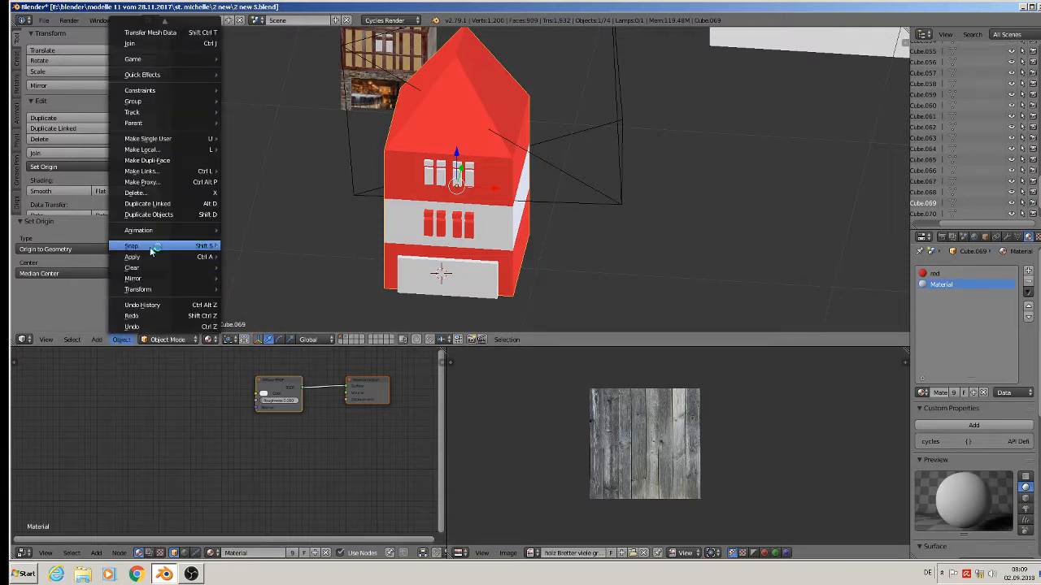
mouse_move(150, 260)
click(273, 289)
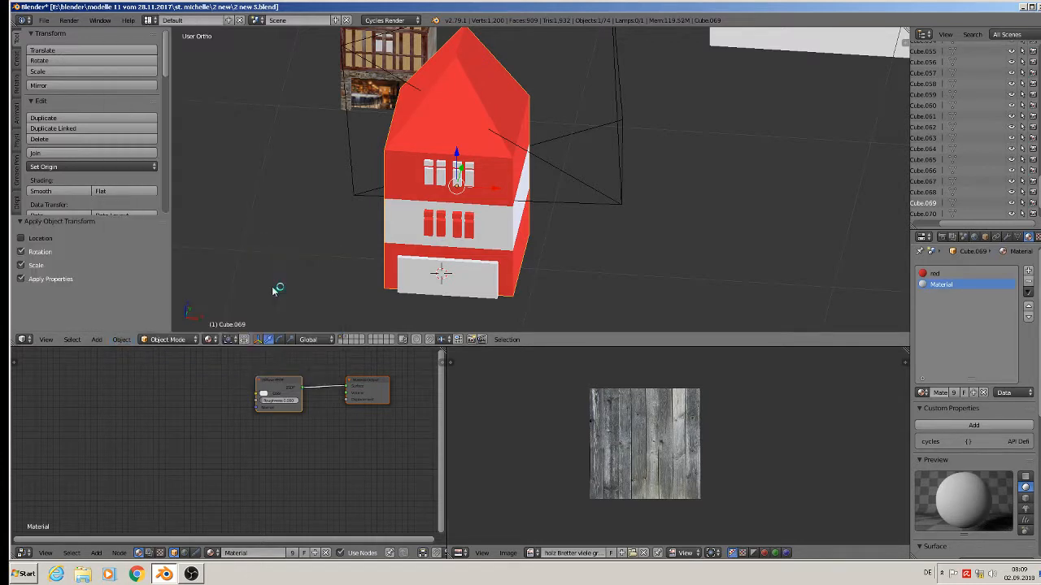
click(57, 167)
click(91, 193)
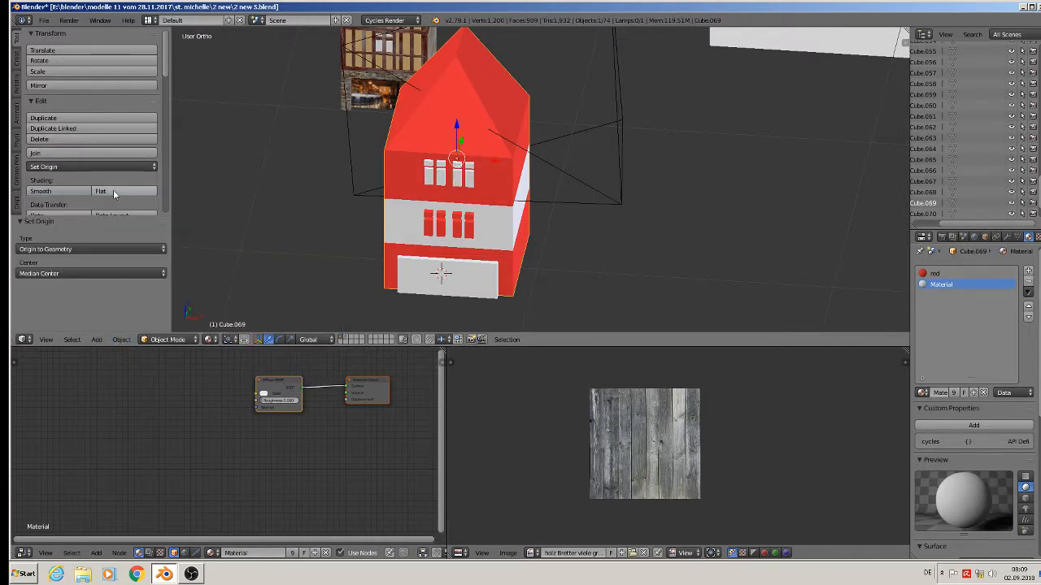
- Add a Boolean modifier to the new house's body
middle_drag(569, 192, 478, 217)
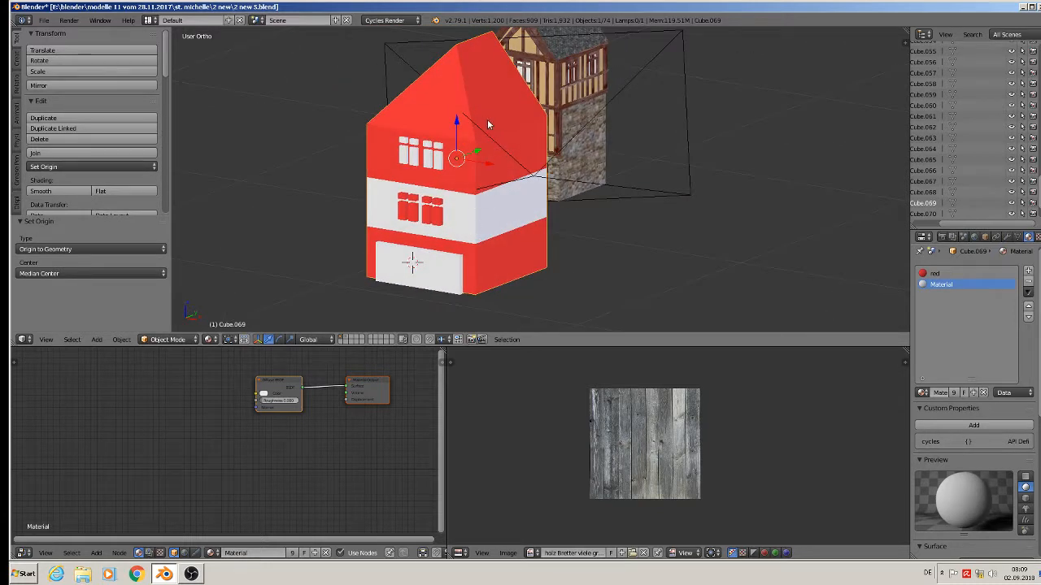
click(1006, 237)
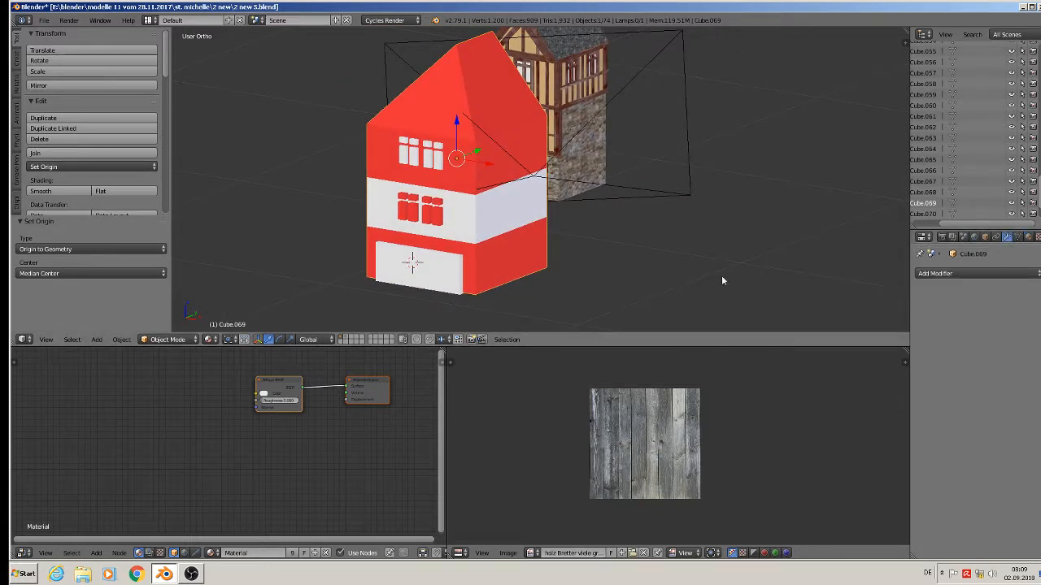
right_click(437, 280)
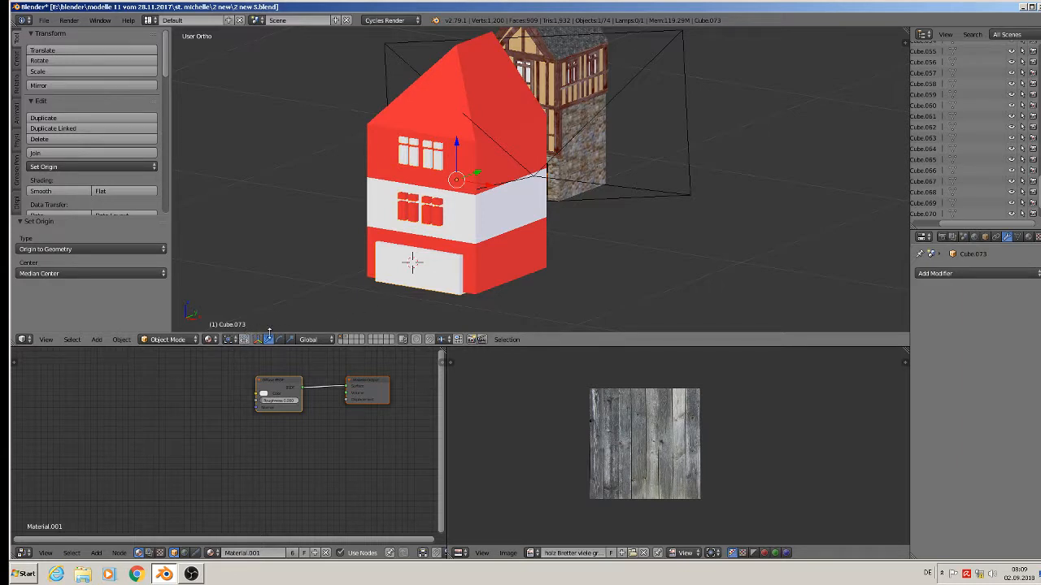
right_click(490, 82)
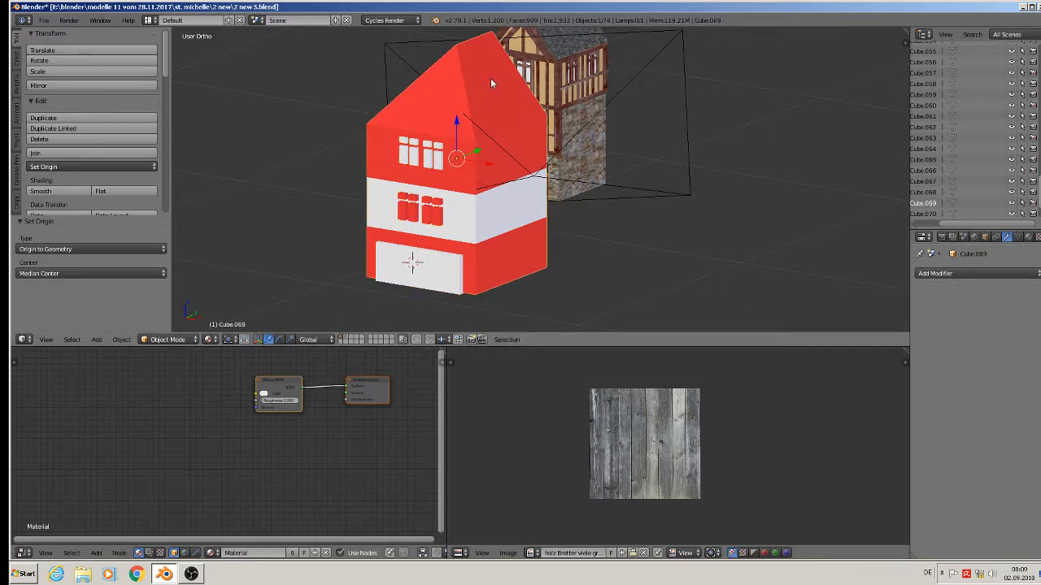
click(944, 273)
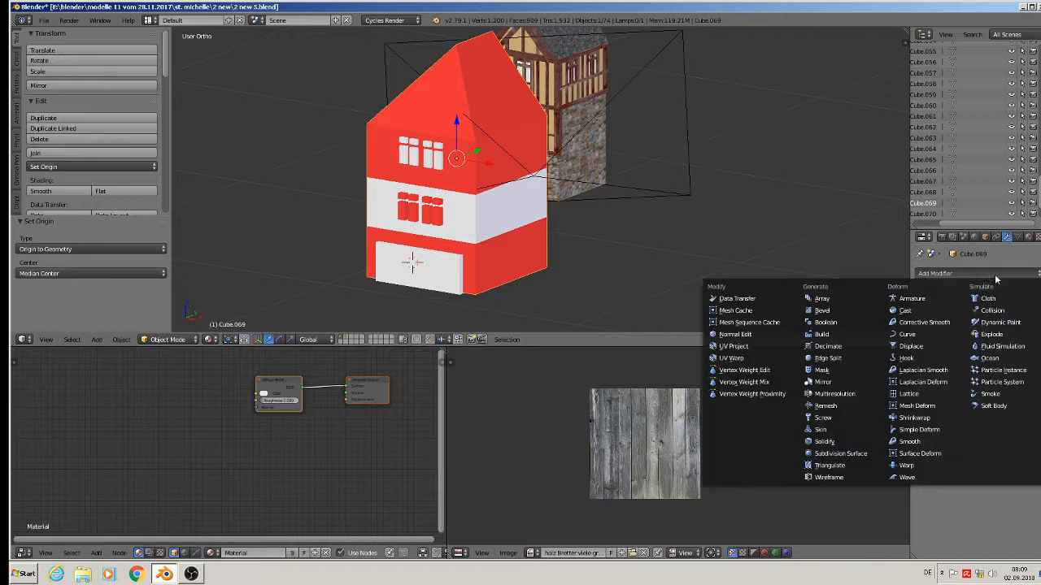
click(844, 324)
- Set Cube.073, the joined windows and panel, as the Boolean modifier's object
click(953, 360)
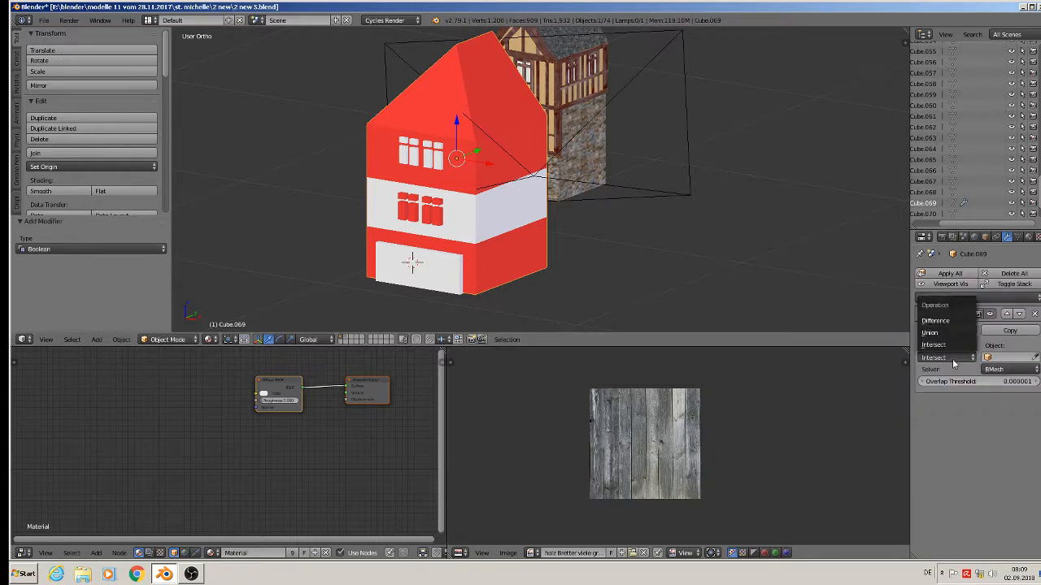
click(1008, 358)
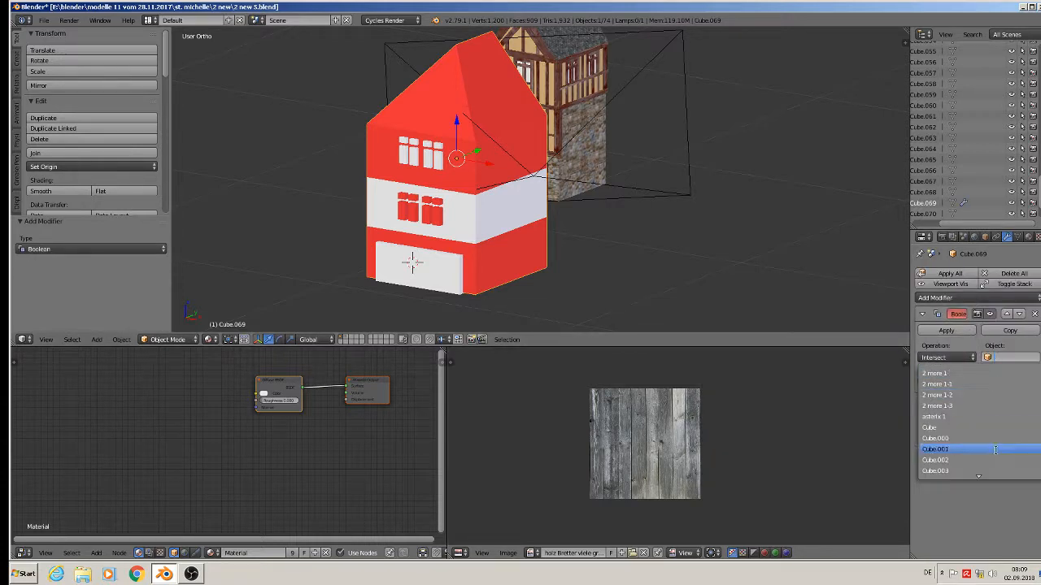
text(cUBE)
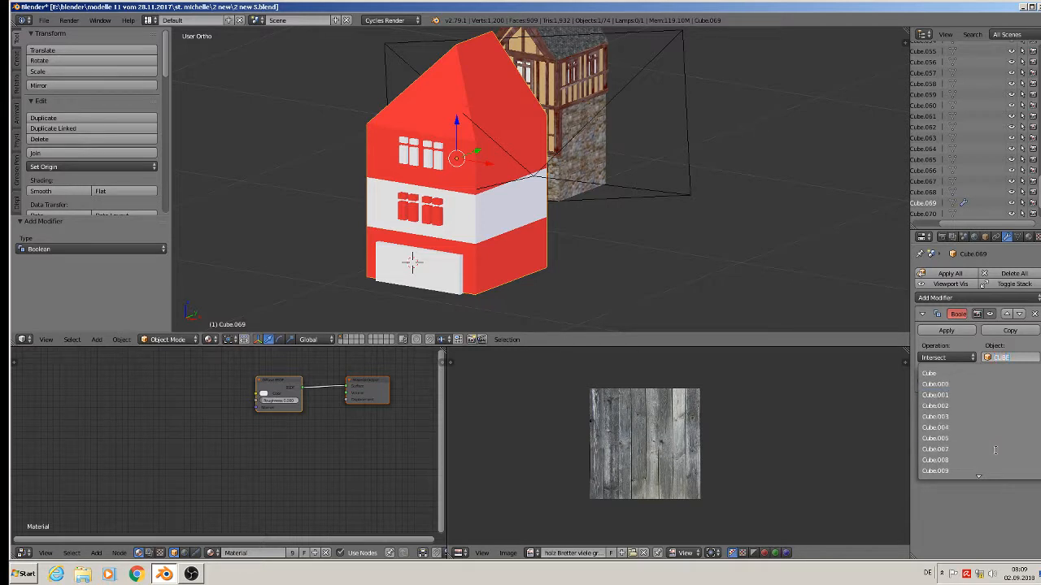
text(:)
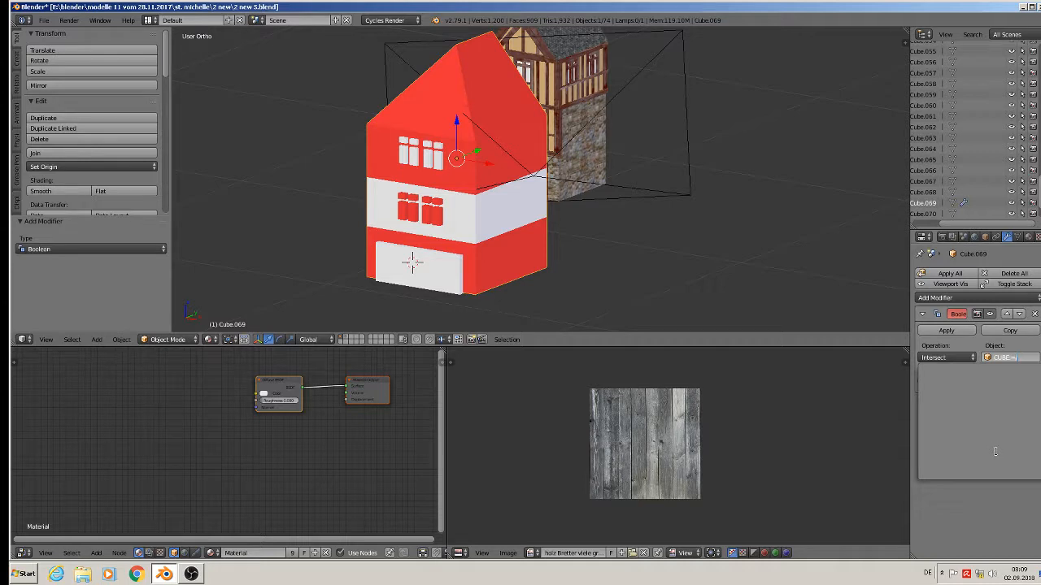
key(BackSpace)
key(BackSpace)
key(BackSpace)
key(BackSpace)
key(BackSpace)
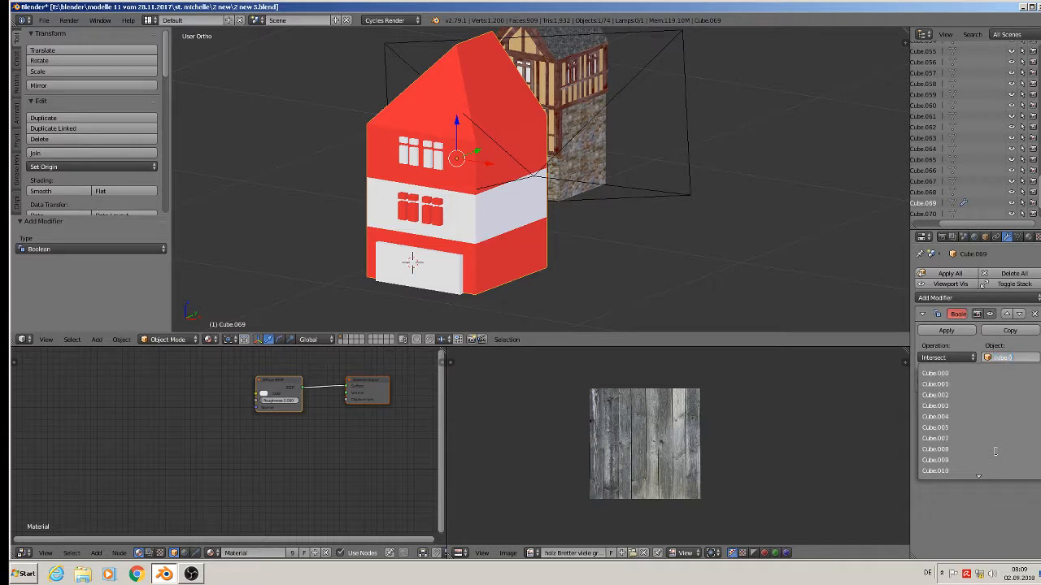
text(73)
key(Return)
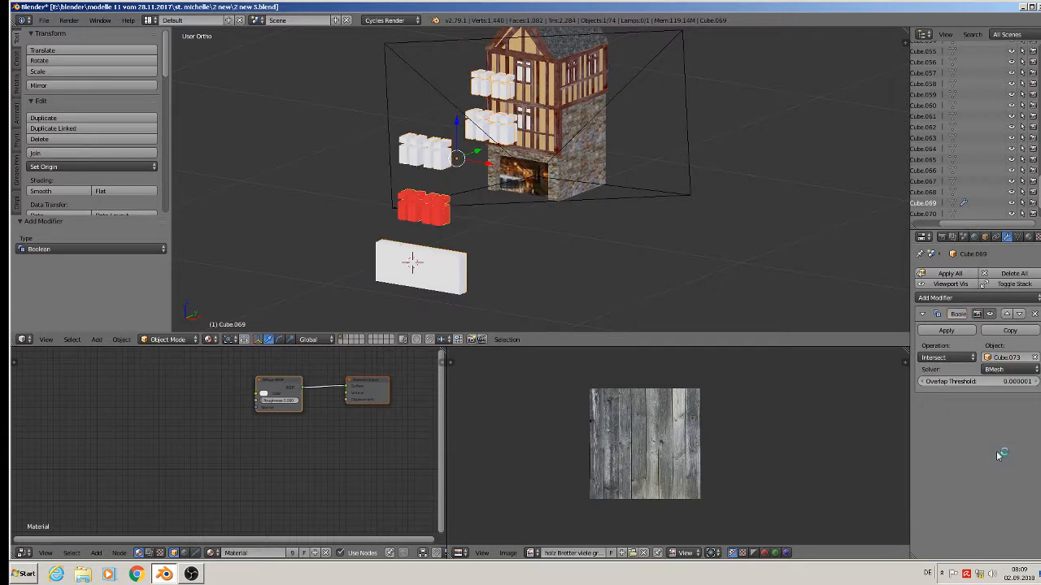
- Change the Boolean operation to Difference and apply the modifier to the house body
click(953, 358)
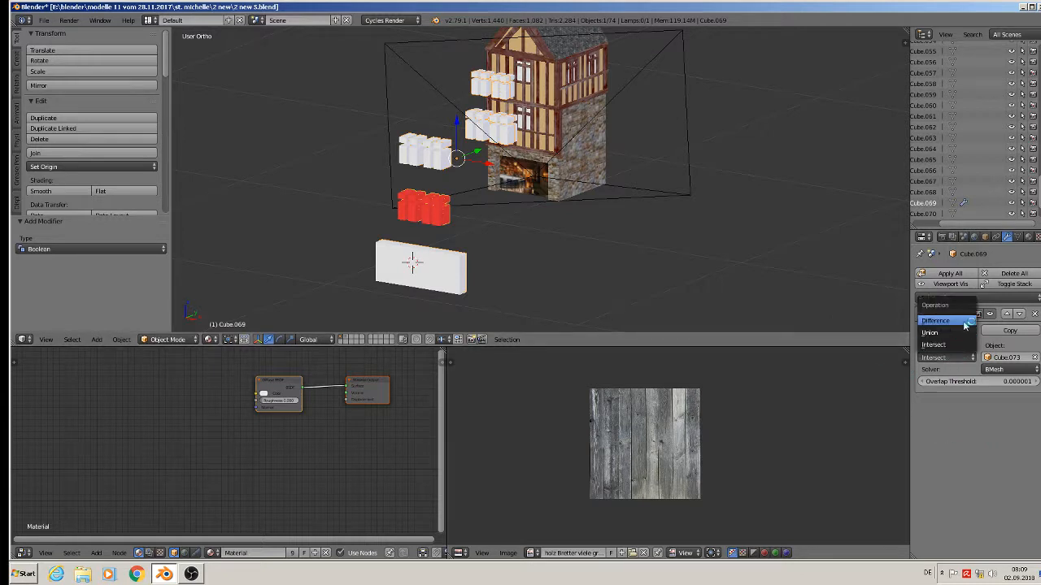
click(946, 321)
click(947, 331)
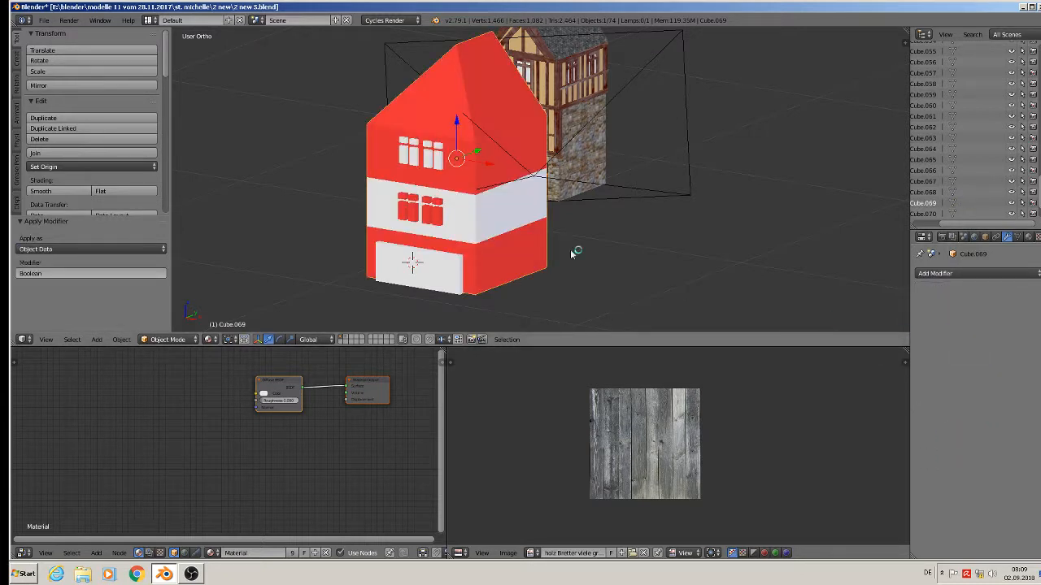
- Move the joined windows and panel 0.869 along X out of the house and send them to the second layer
right_click(439, 166)
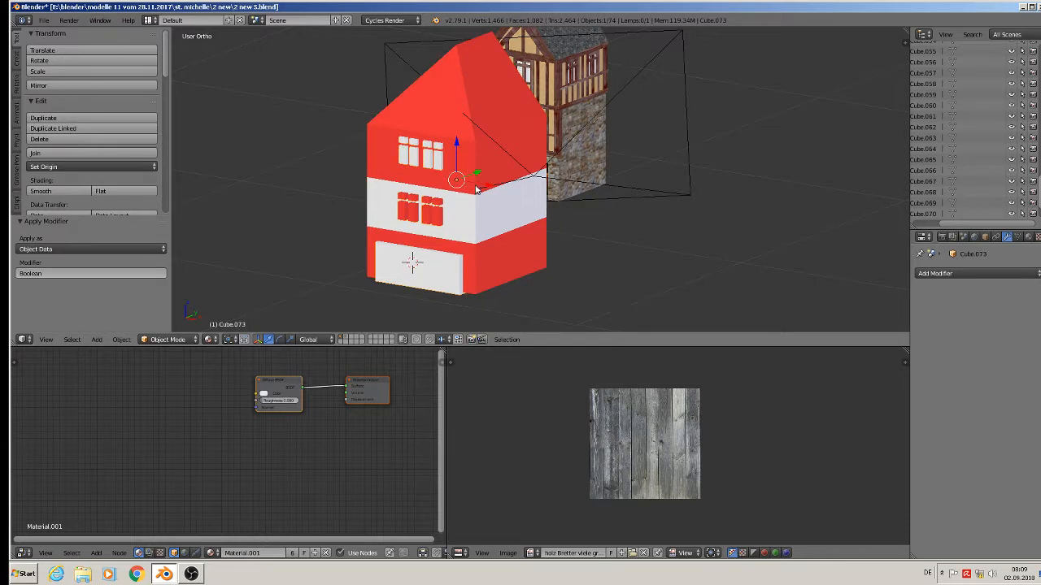
drag(476, 189, 668, 263)
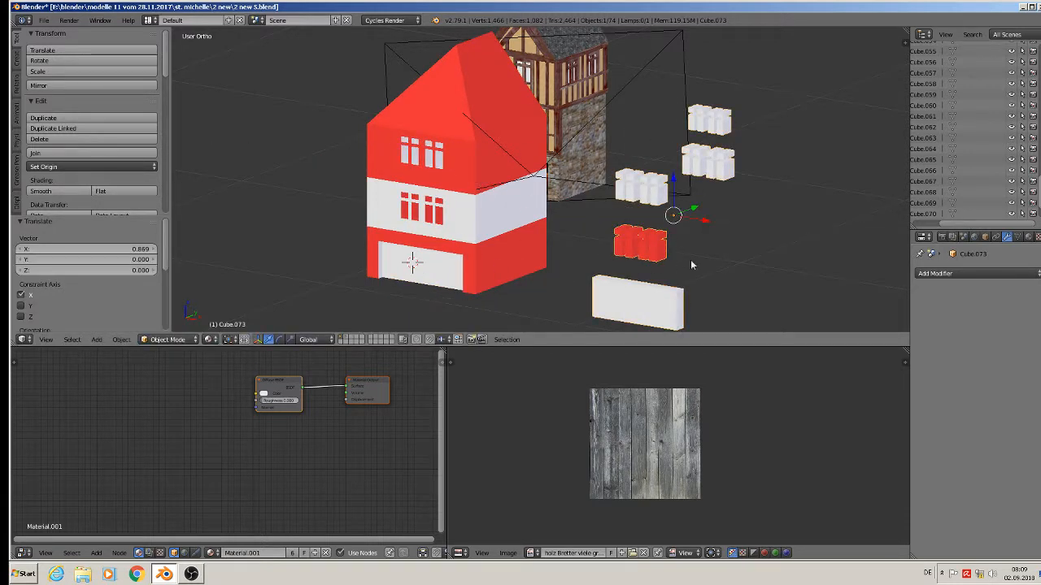
key(m)
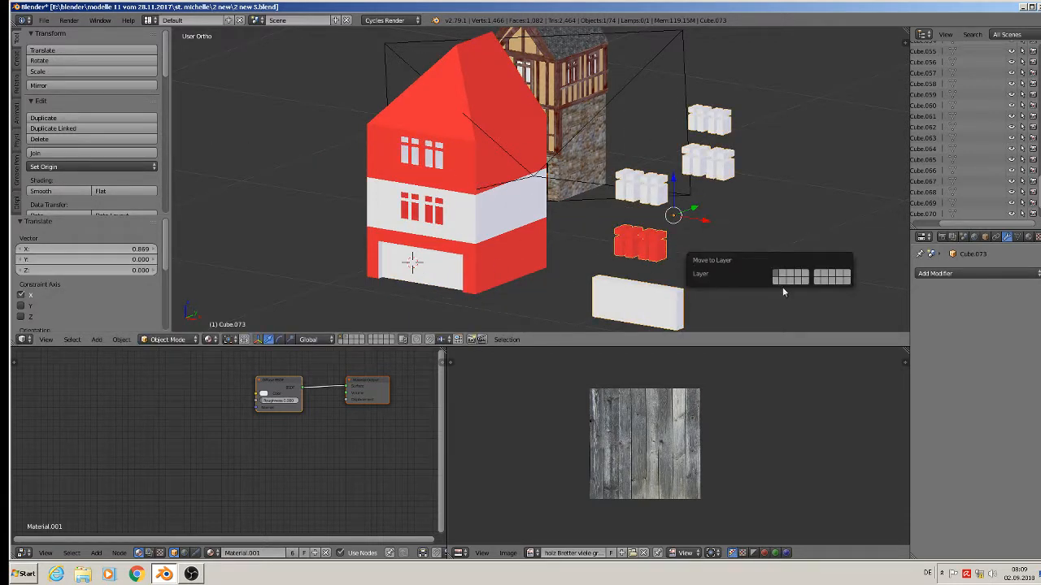
click(783, 275)
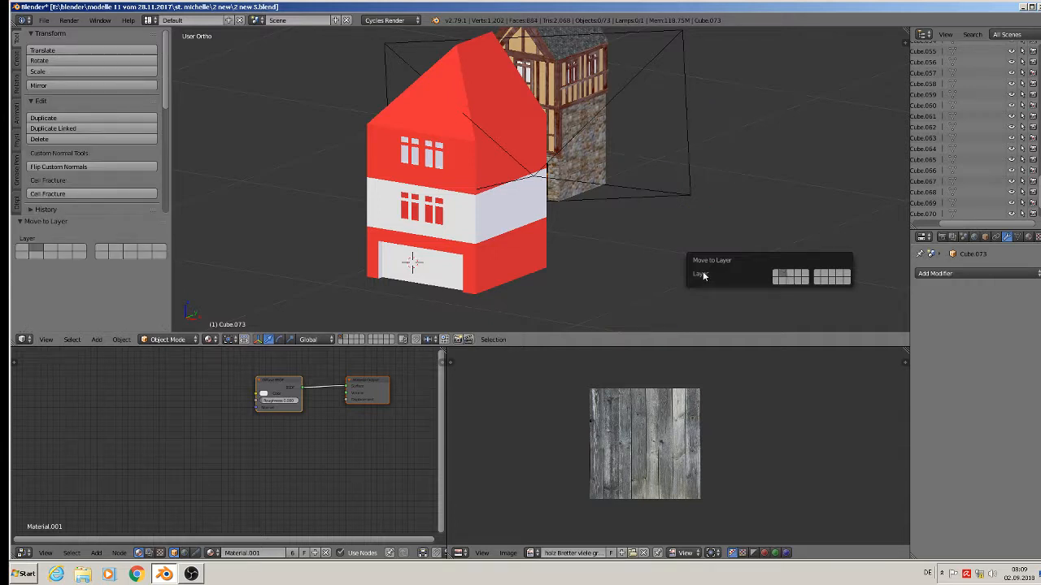
- Move the cut house body along X past the finished house and 0.884 along Y
right_click(447, 130)
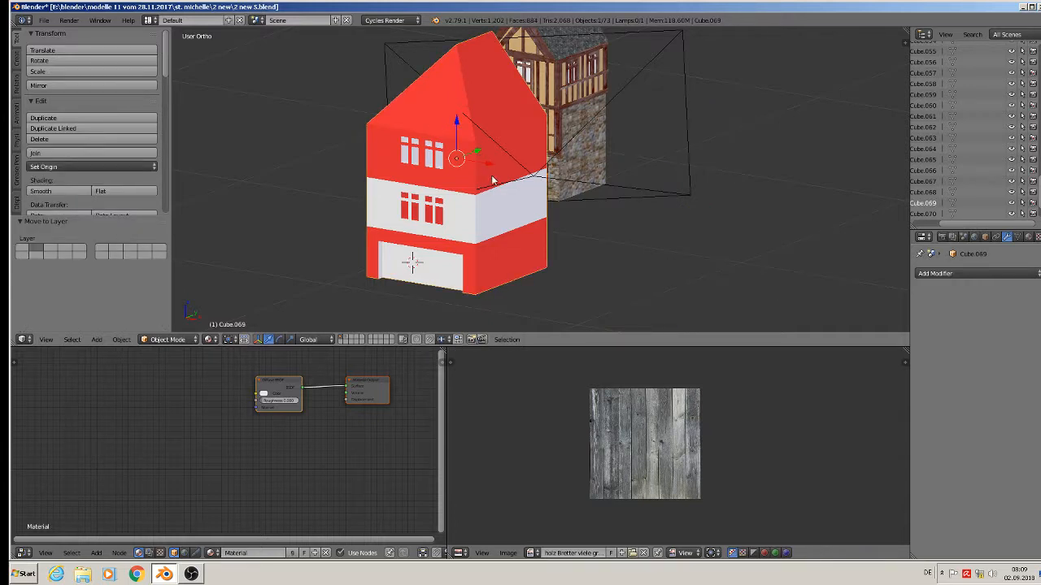
key(g)
key(x)
click(609, 192)
key(g)
key(x)
key(y)
click(749, 118)
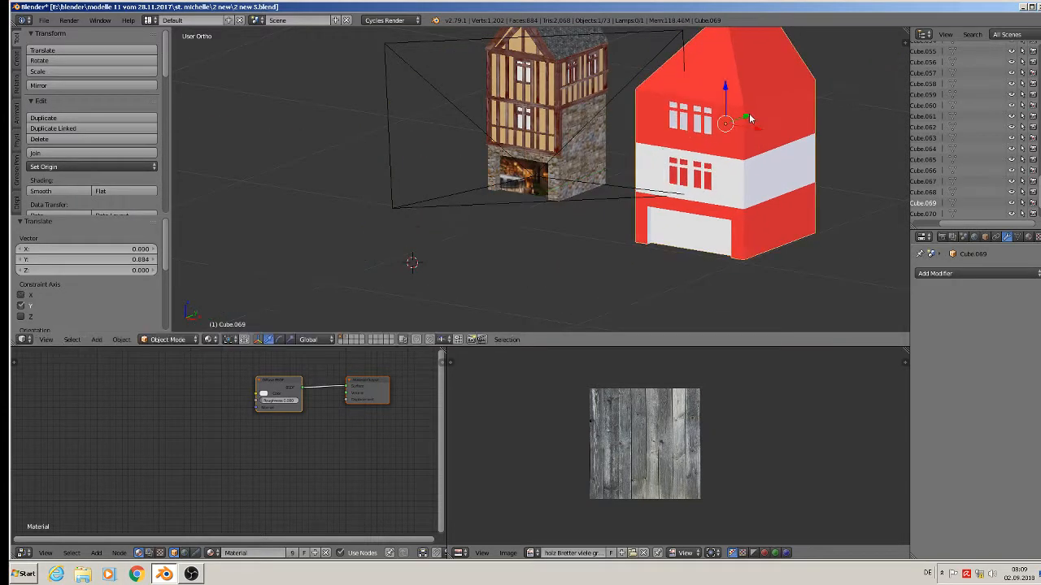
- Duplicate the house body and put the copy, offset 0.608 along X, on the second layer
middle_drag(814, 167, 569, 279)
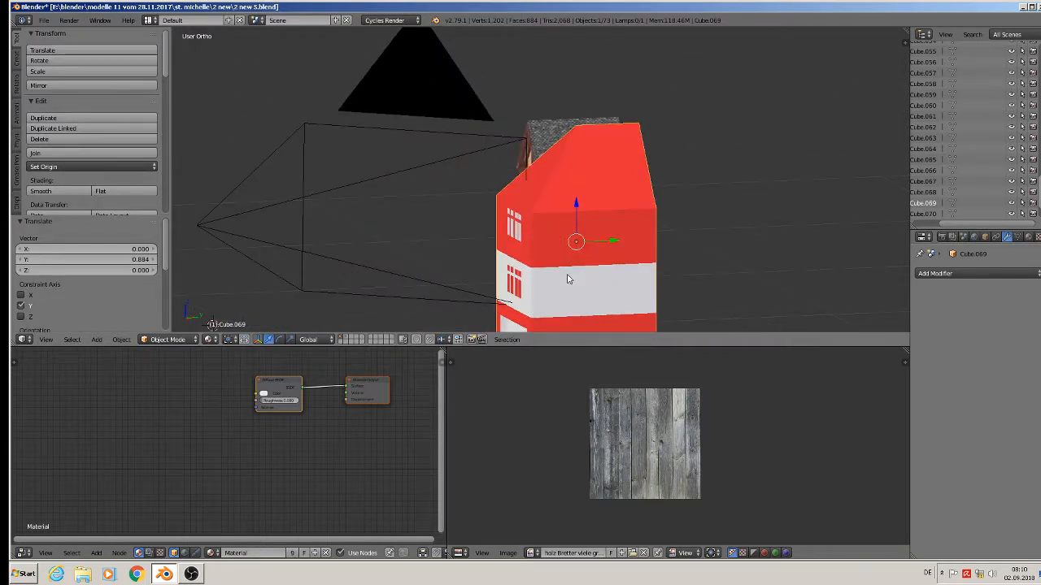
key(shift+d)
click(567, 275)
middle_drag(606, 308, 717, 30)
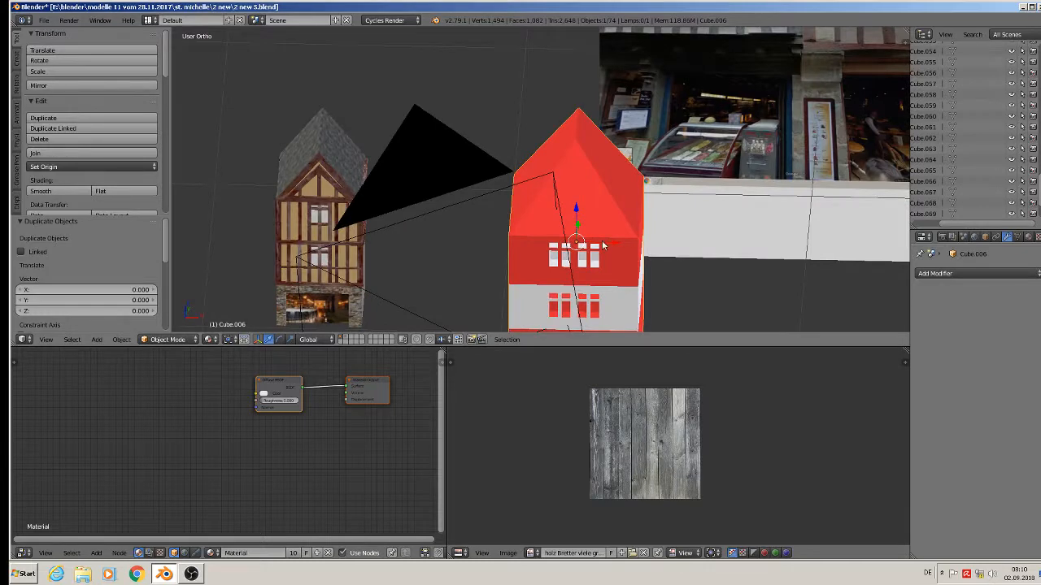
drag(602, 245, 797, 251)
key(m)
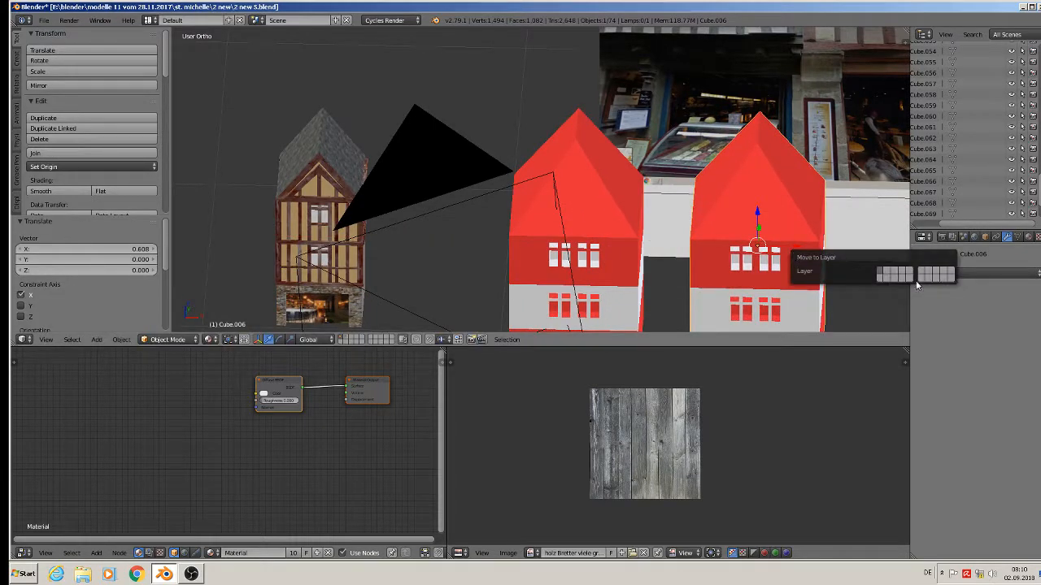
click(893, 272)
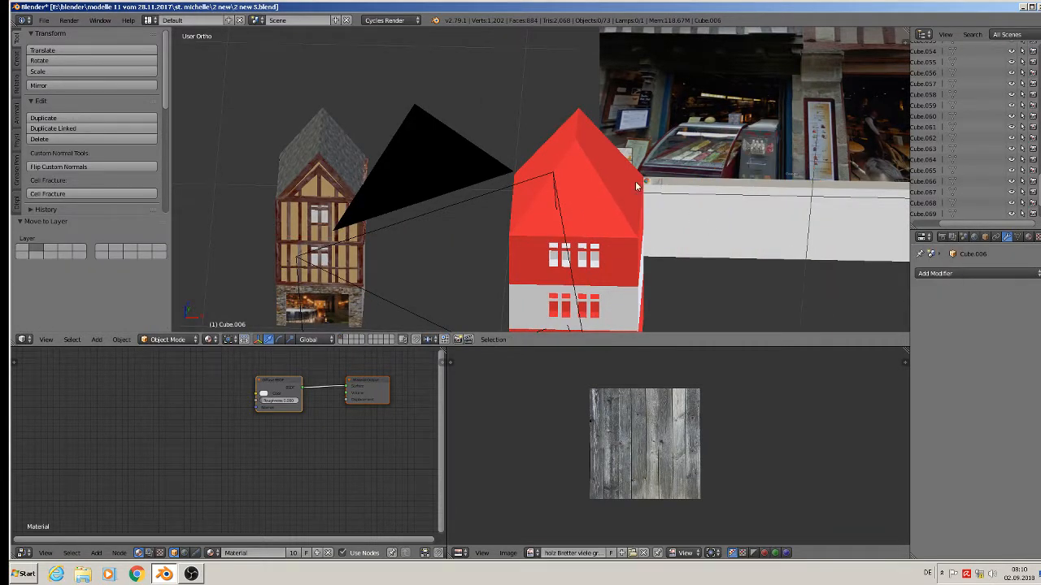
- Save the Blender file under its existing name
middle_drag(635, 186, 569, 163)
click(45, 21)
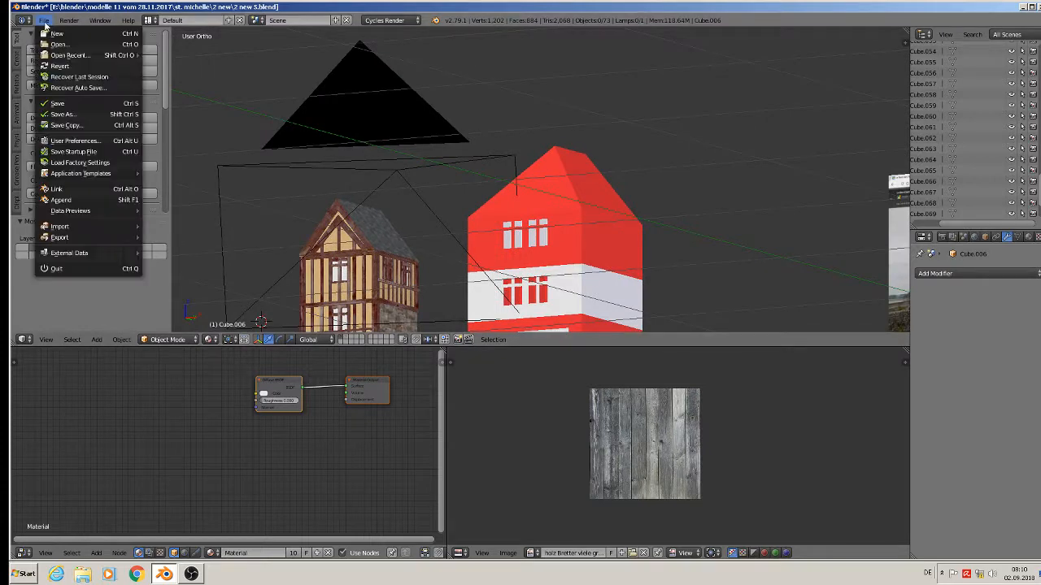
click(57, 104)
- Examine the half-timbered façades in the reference photos beside the new house, ending in the front view
shift+middle_drag(681, 321, 649, 194)
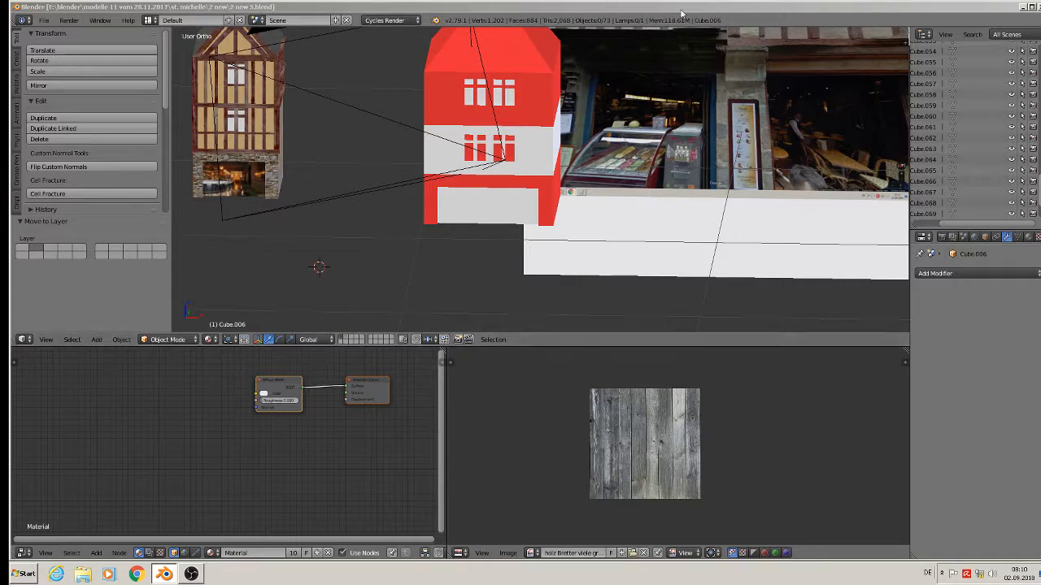
scroll(635, 105, down, 5)
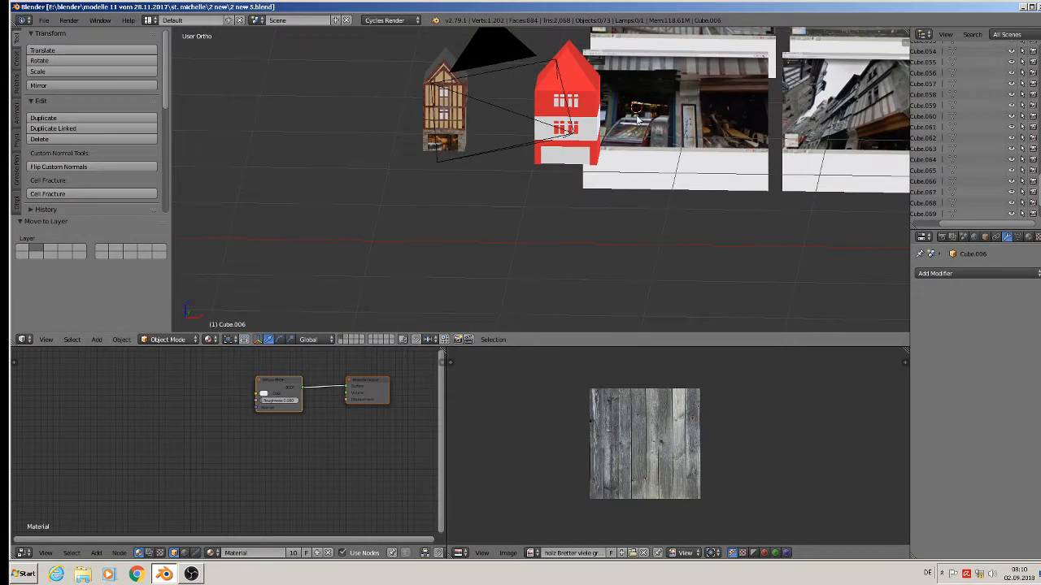
scroll(648, 39, up, 3)
scroll(648, 38, up, 2)
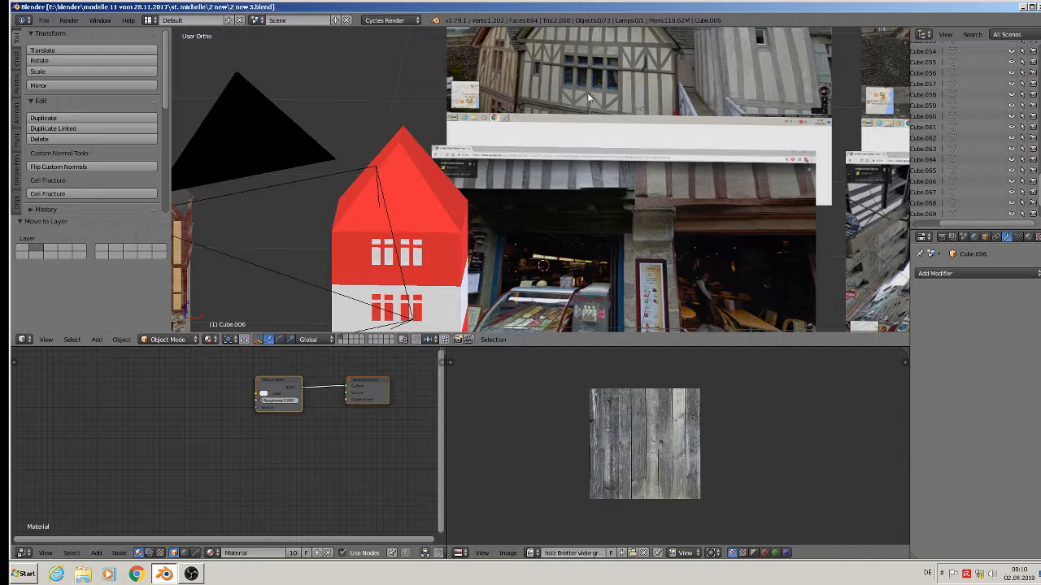
scroll(587, 48, down, 3)
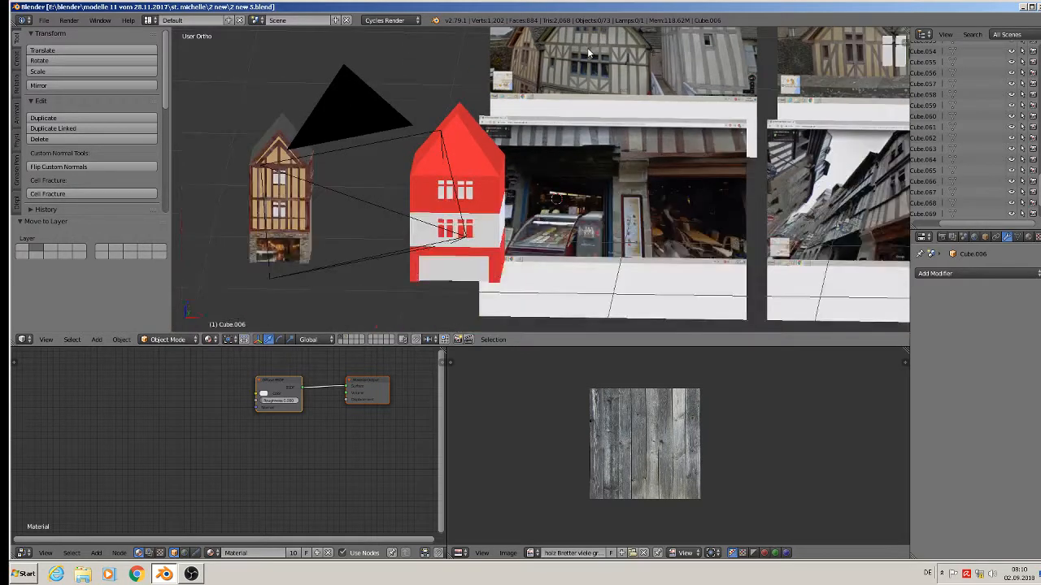
scroll(587, 48, up, 3)
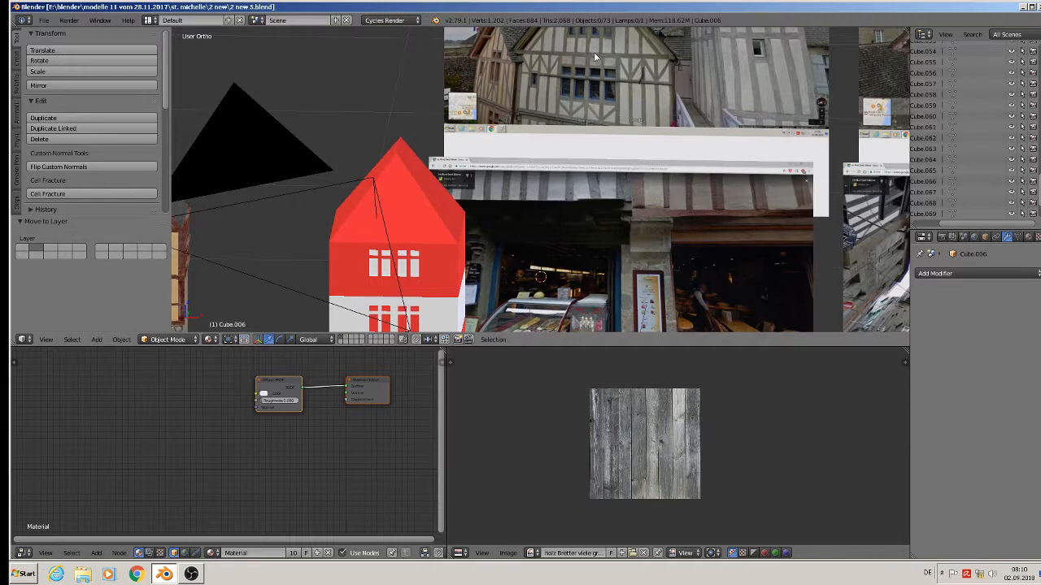
scroll(592, 140, up, 3)
middle_drag(593, 137, 615, 143)
scroll(615, 143, down, 2)
scroll(615, 145, down, 4)
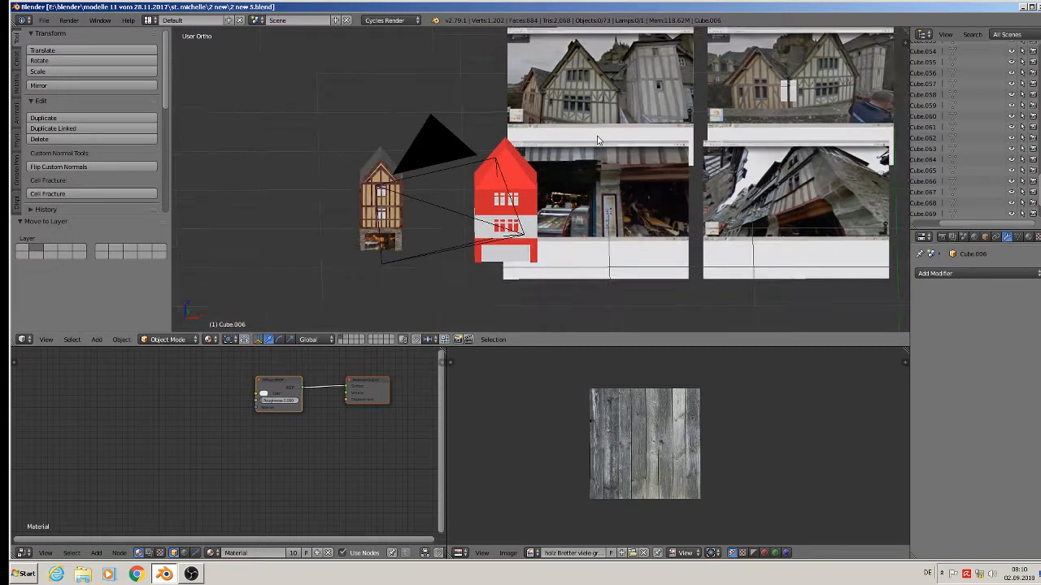
key(KP_1)
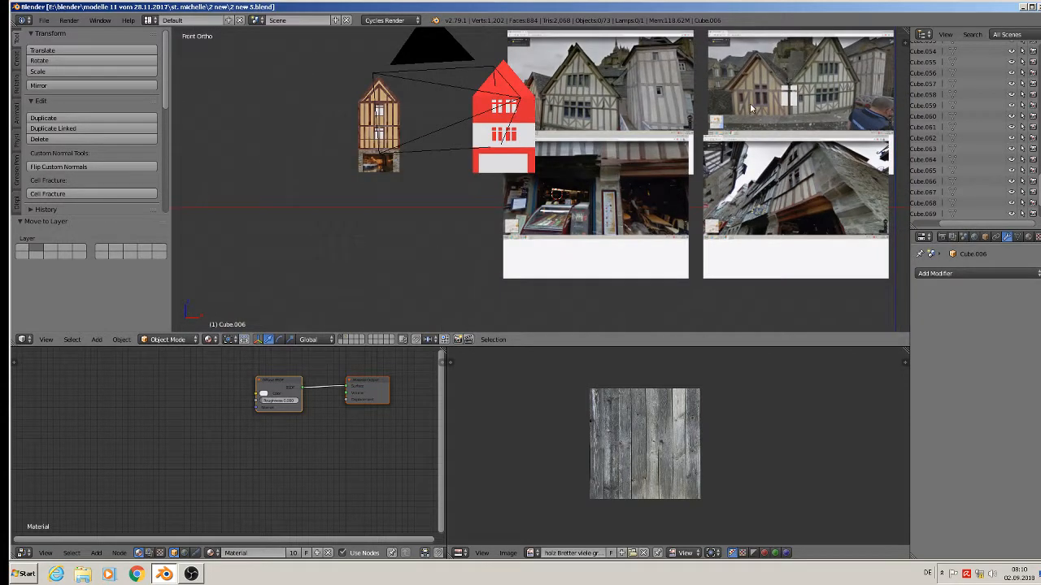
- Examine the street-view reference photos of the slanted façades and the restaurant shop fronts beside the new house
scroll(780, 221, up, 5)
scroll(781, 222, up, 3)
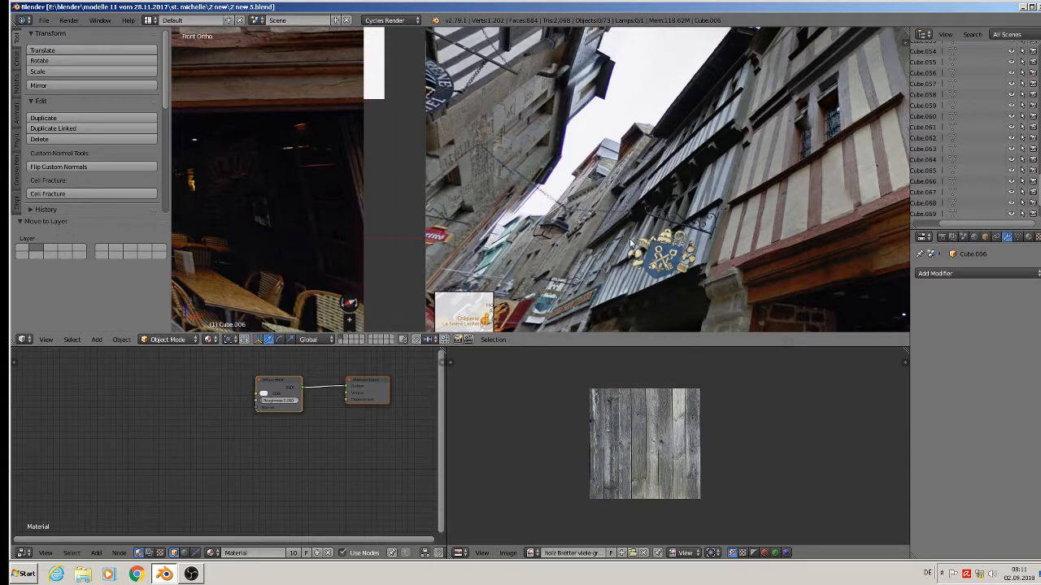
scroll(630, 237, down, 6)
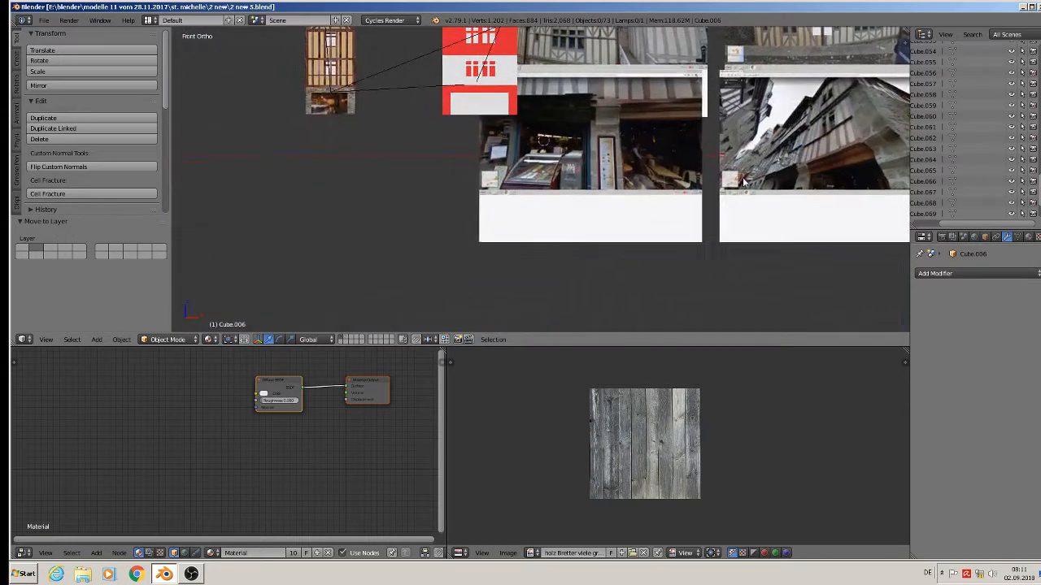
shift+middle_drag(533, 115, 500, 204)
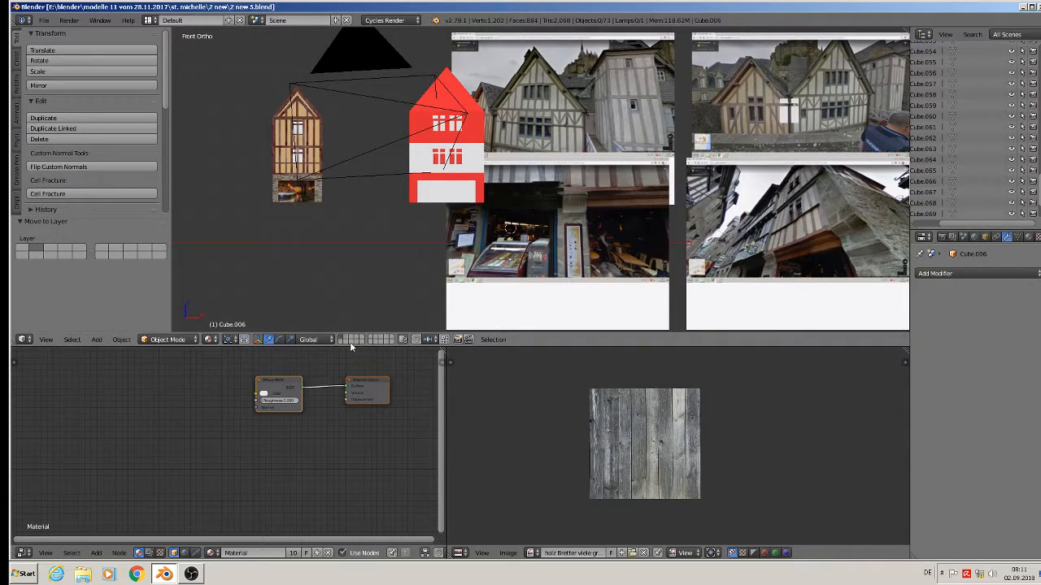
scroll(762, 233, up, 7)
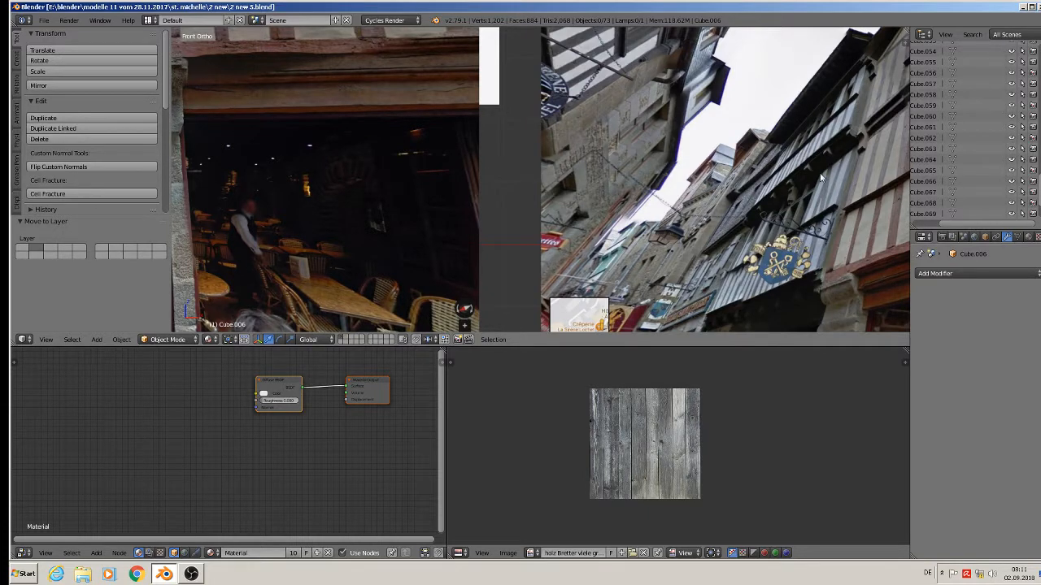
scroll(543, 252, down, 6)
scroll(528, 256, down, 3)
shift+middle_drag(460, 272, 508, 216)
scroll(425, 240, up, 3)
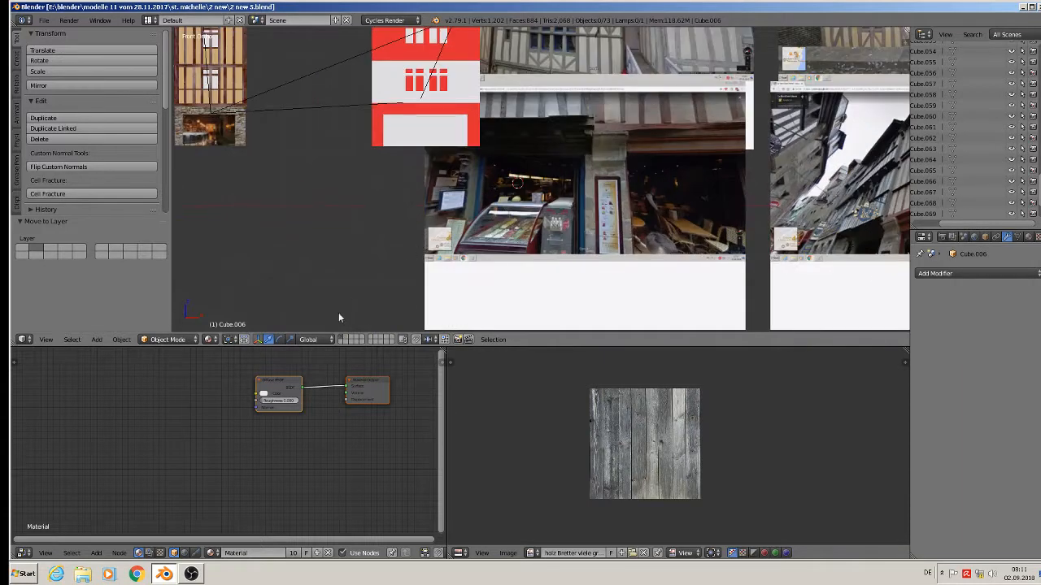
- On the second layer, duplicate the window cutter object and offset the copy -0.542 along X
click(347, 340)
scroll(506, 145, up, 3)
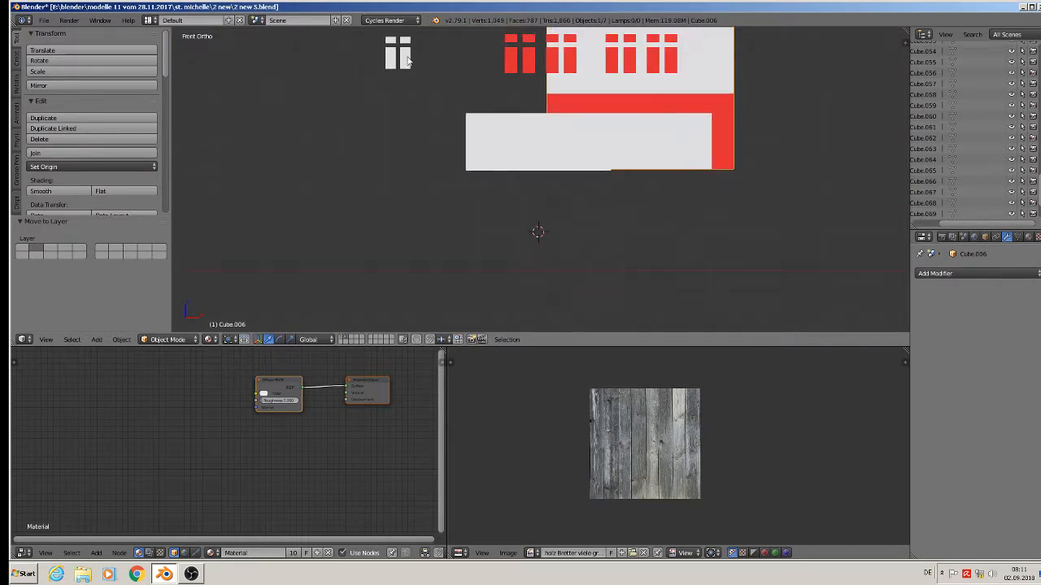
shift+middle_drag(425, 91, 453, 224)
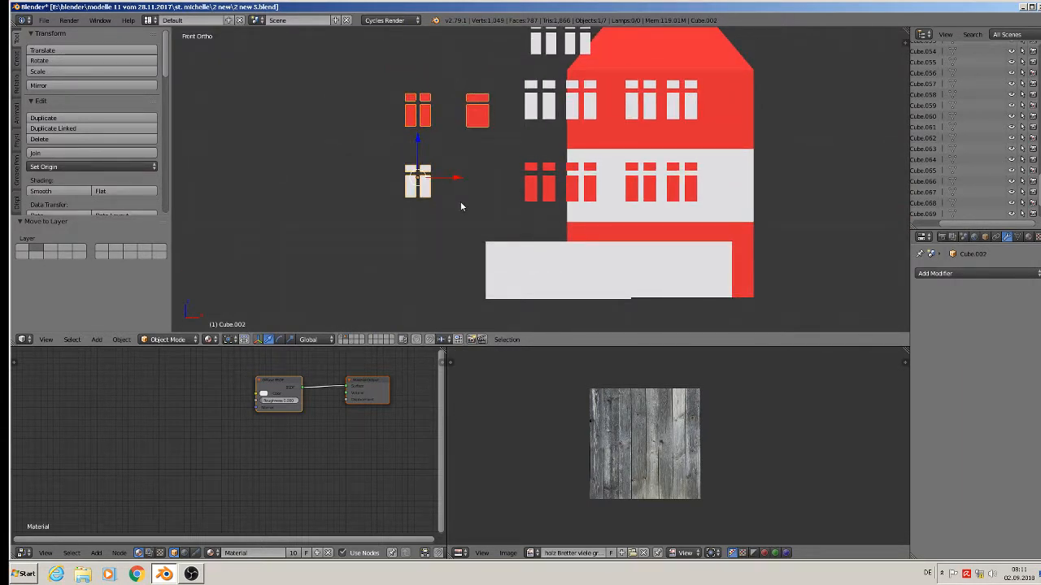
key(shift+d)
key(x)
click(218, 140)
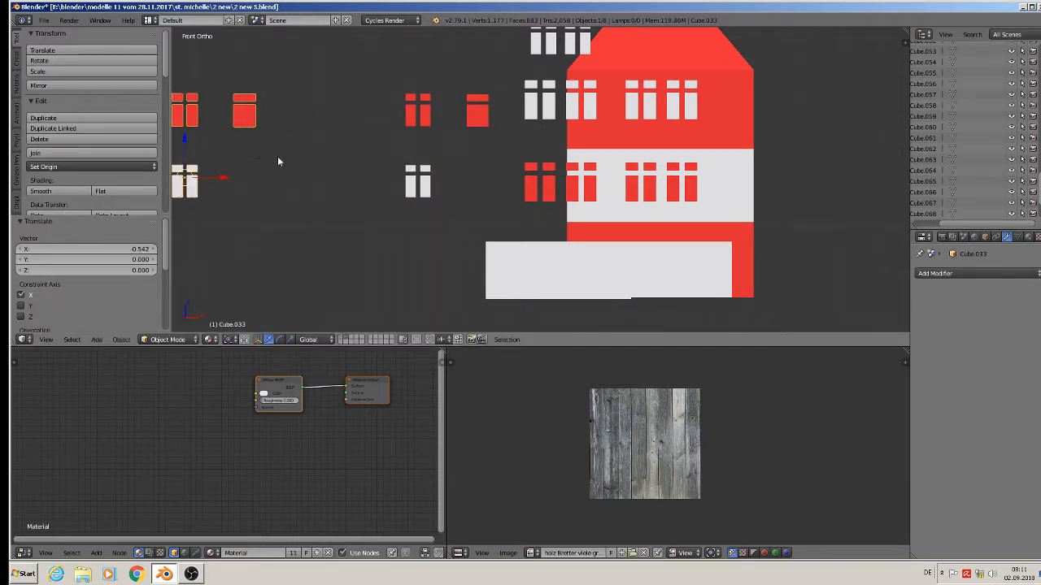
- Delete all vertices of the copied window cutter except the tall left pane block of its lower white window
shift+middle_drag(278, 156, 506, 190)
key(Tab)
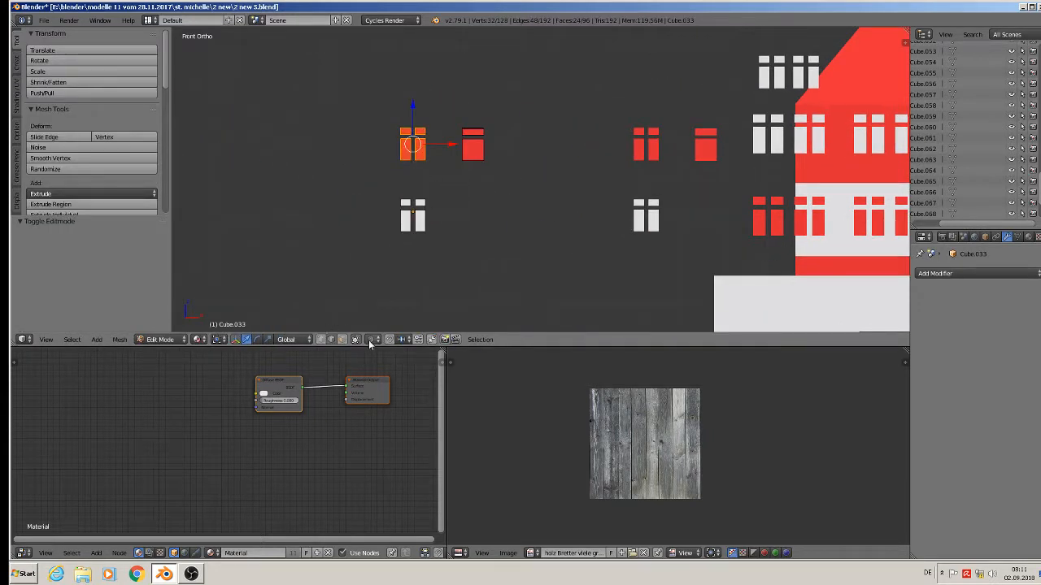
key(a)
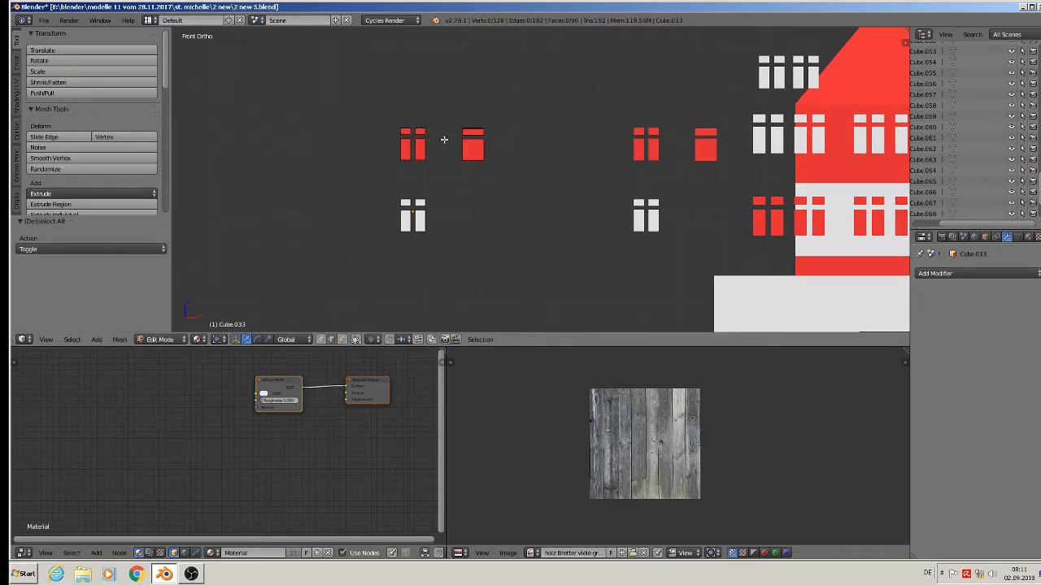
key(a)
key(a)
key(c)
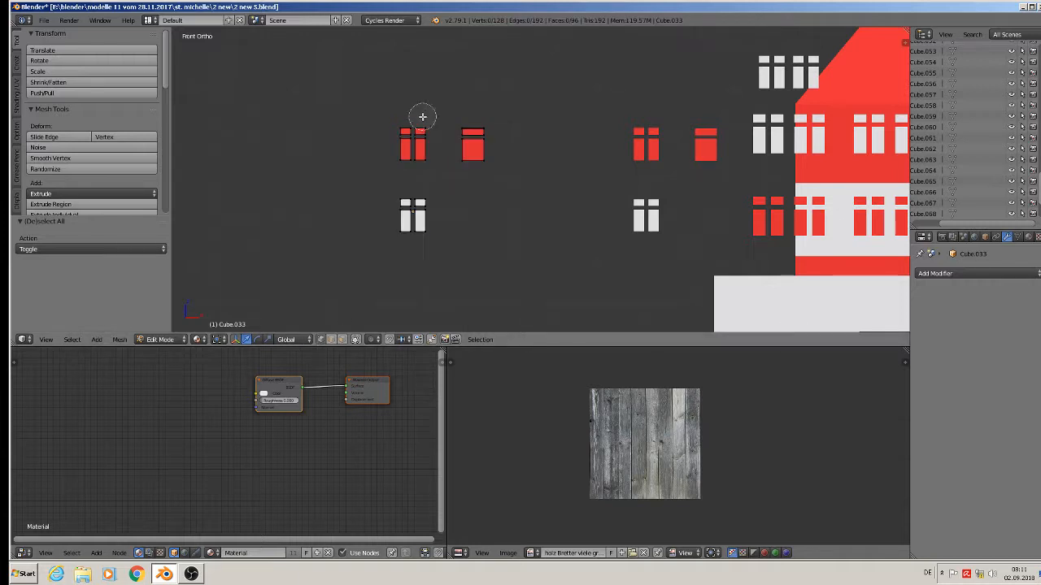
mouse_move(422, 116)
mouse_down()
mouse_move(412, 150)
mouse_move(430, 191)
mouse_move(420, 202)
mouse_move(399, 197)
mouse_move(422, 230)
mouse_up()
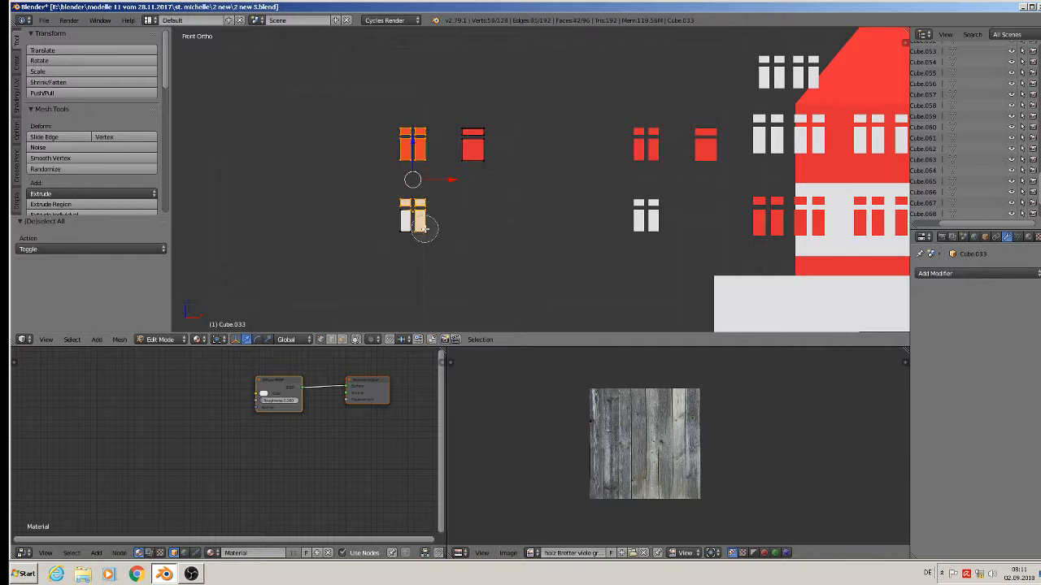
drag(479, 181, 457, 128)
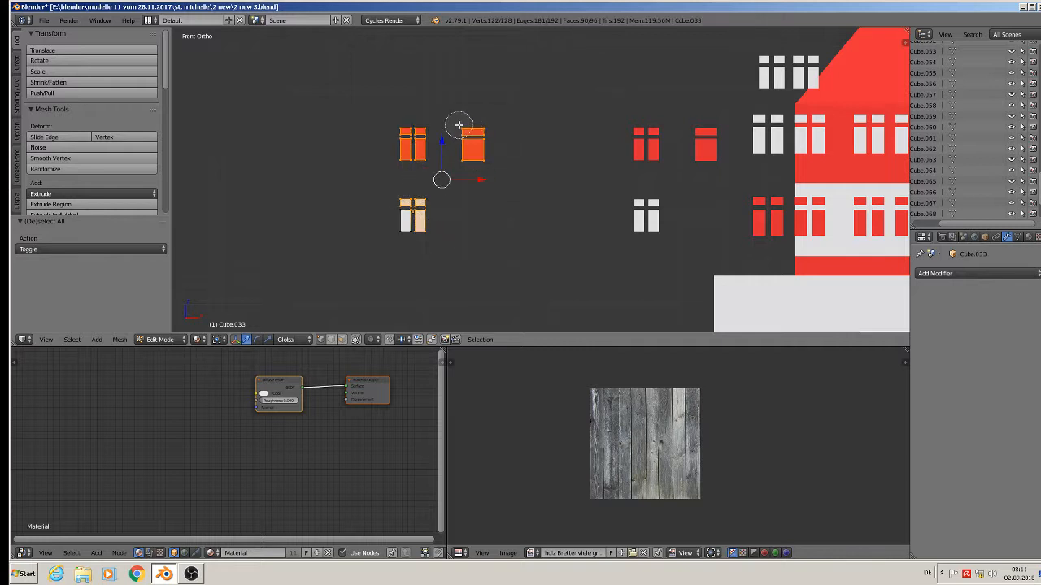
right_click(393, 235)
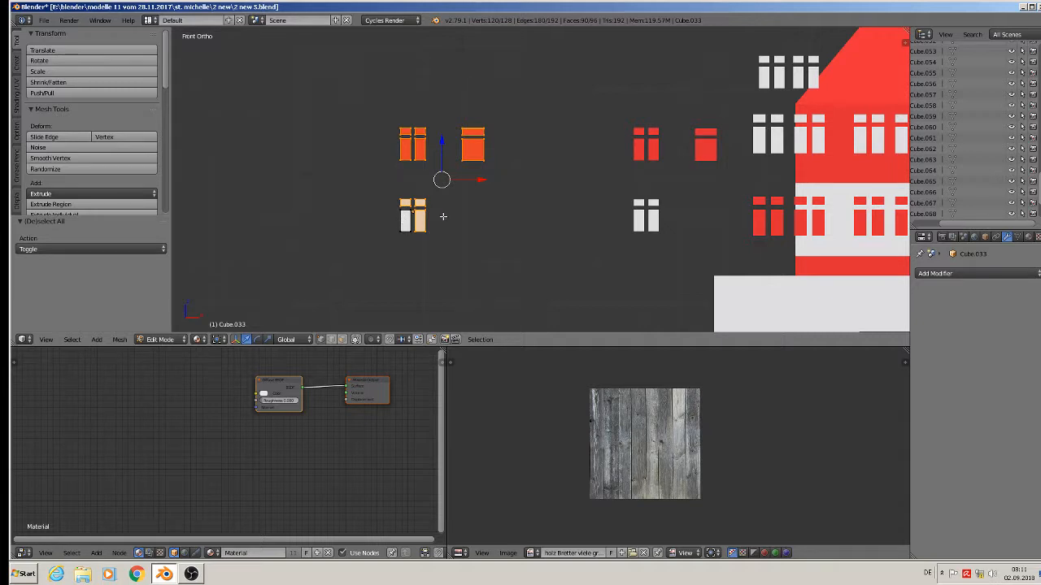
key(x)
click(442, 219)
middle_drag(441, 219, 405, 231)
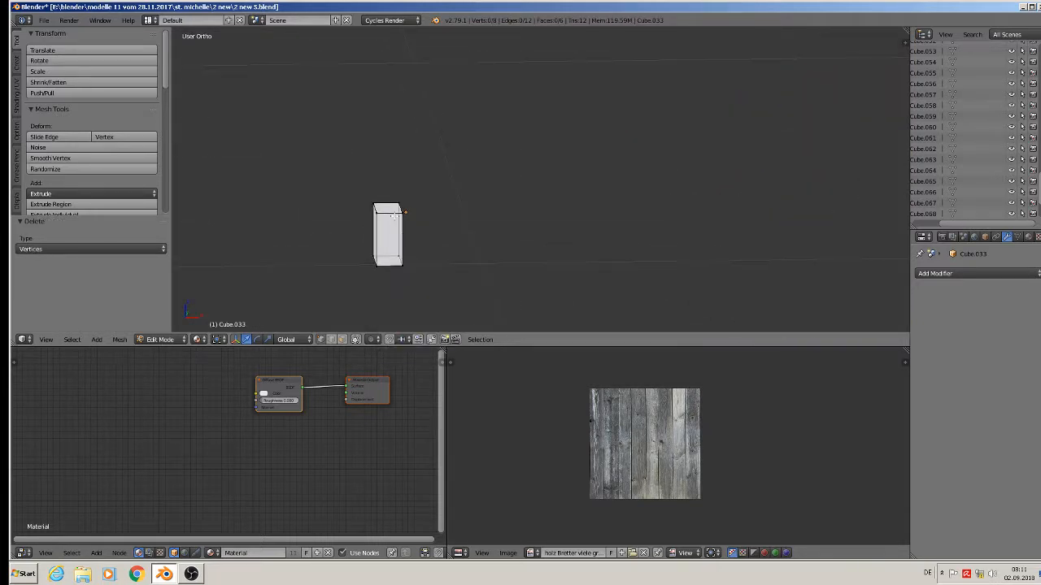
key(Tab)
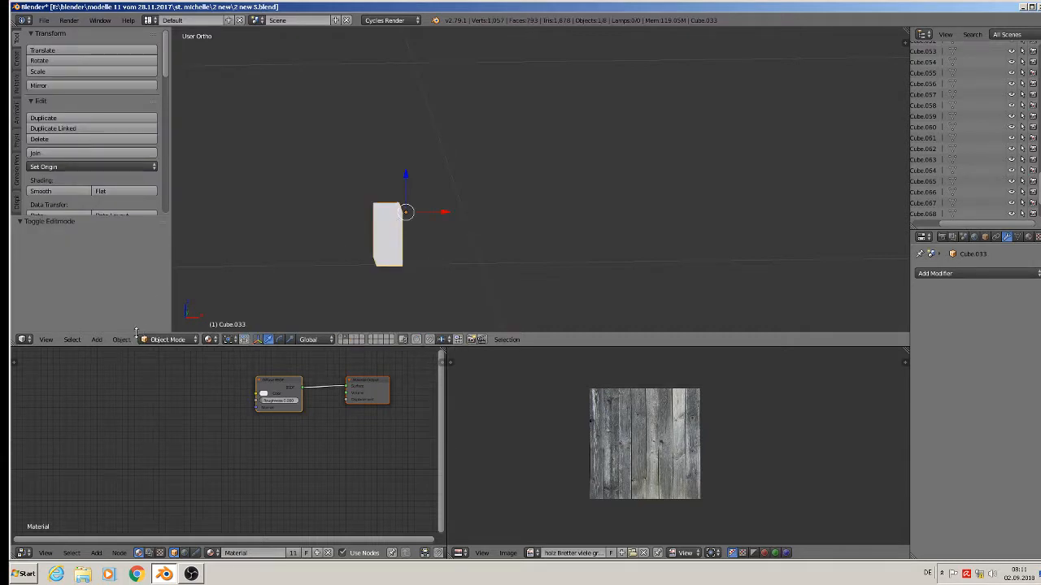
- Apply rotation and scale to the single pane block, move it to the first layer and display that layer
click(122, 340)
mouse_move(149, 256)
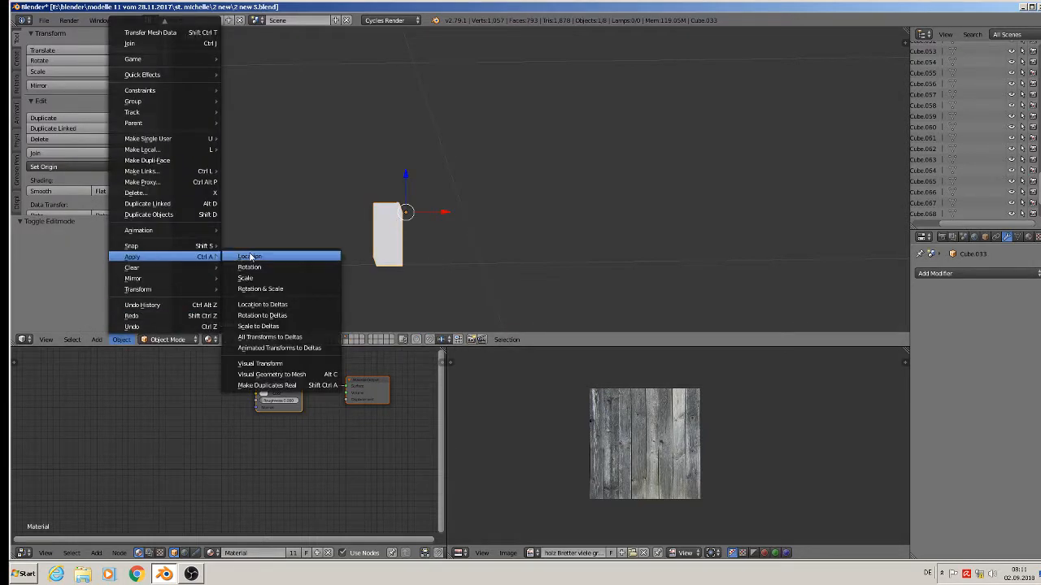
click(260, 289)
key(m)
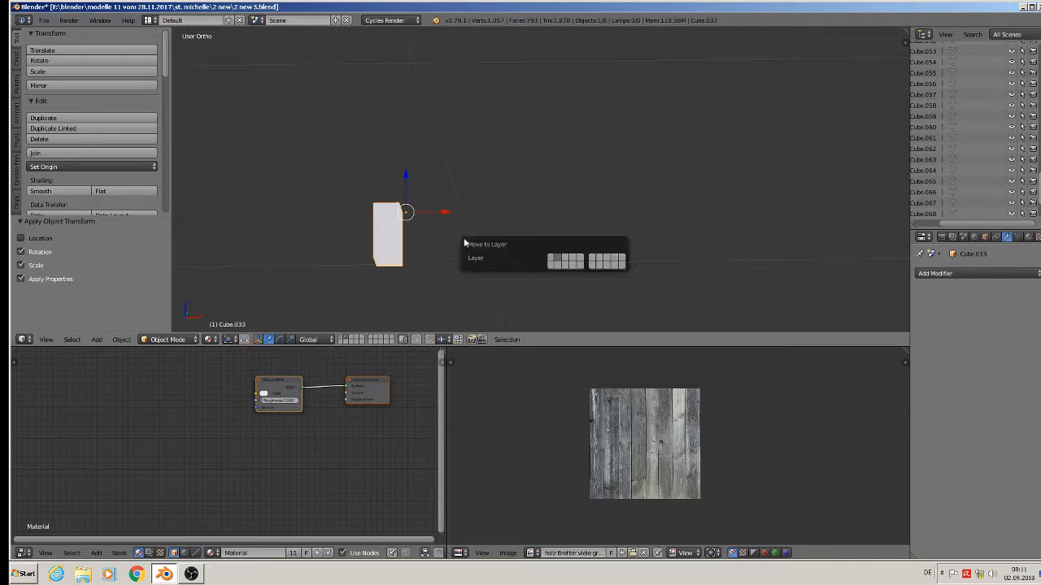
click(551, 261)
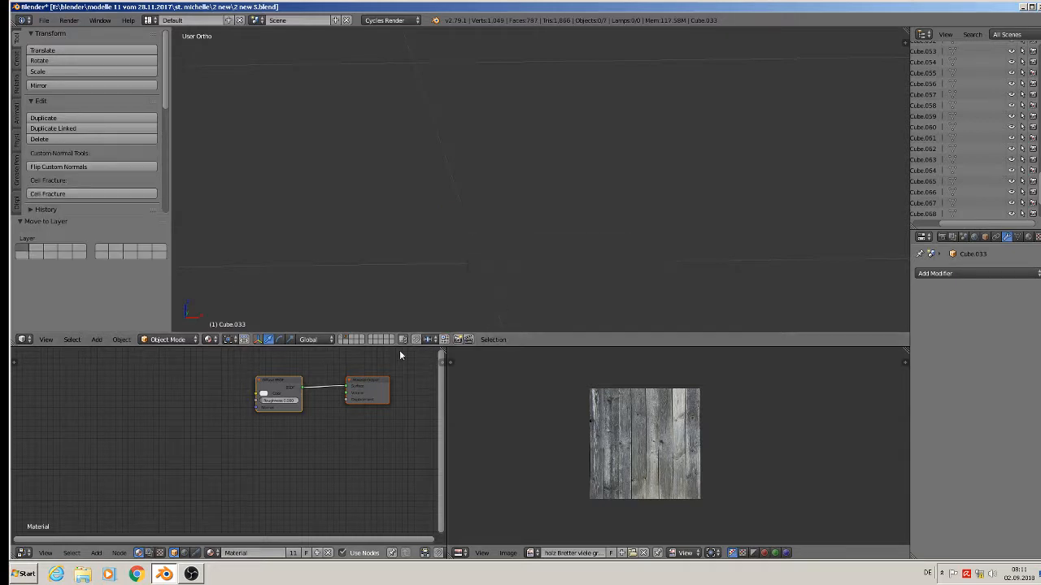
click(342, 338)
scroll(430, 247, down, 6)
click(454, 237)
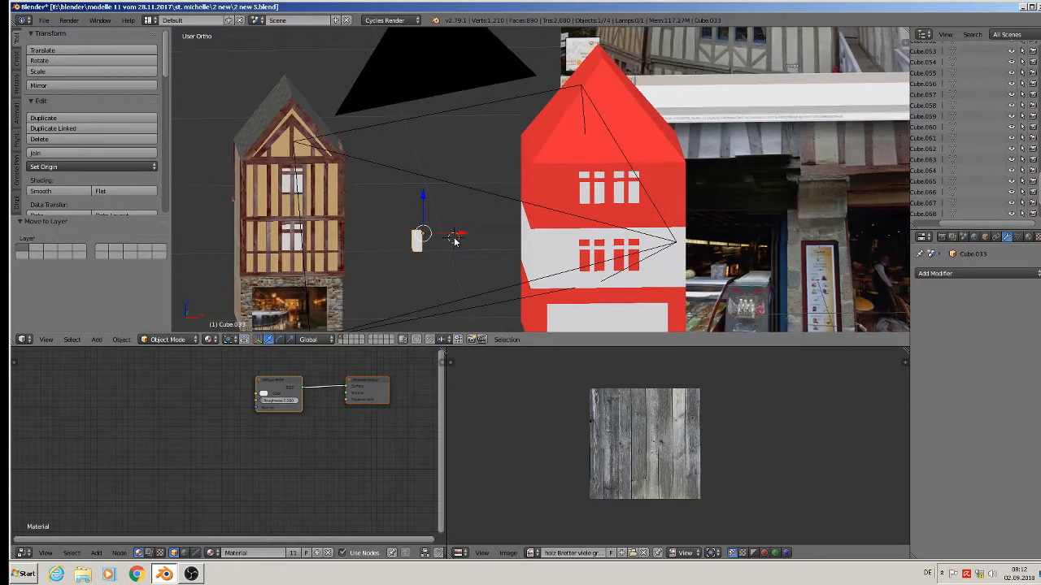
- Move the pane block along X to the red house and raise it 0.128 along Z
key(g)
key(x)
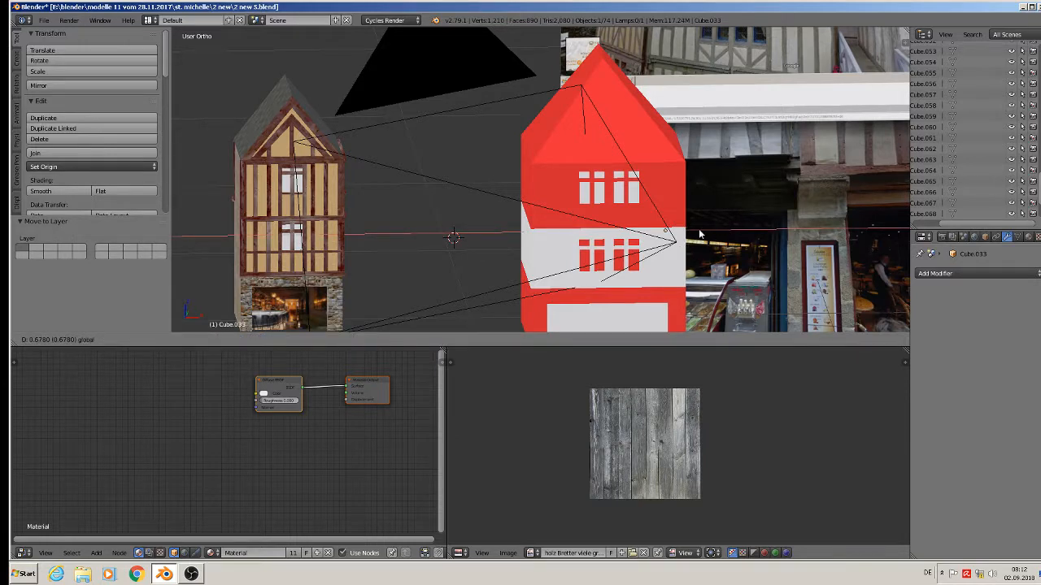
click(691, 238)
key(g)
key(z)
drag(673, 166, 673, 159)
- Bring the pane block along Y to the upper-storey front wall and raise it another 0.069 along Z
middle_drag(672, 158, 595, 196)
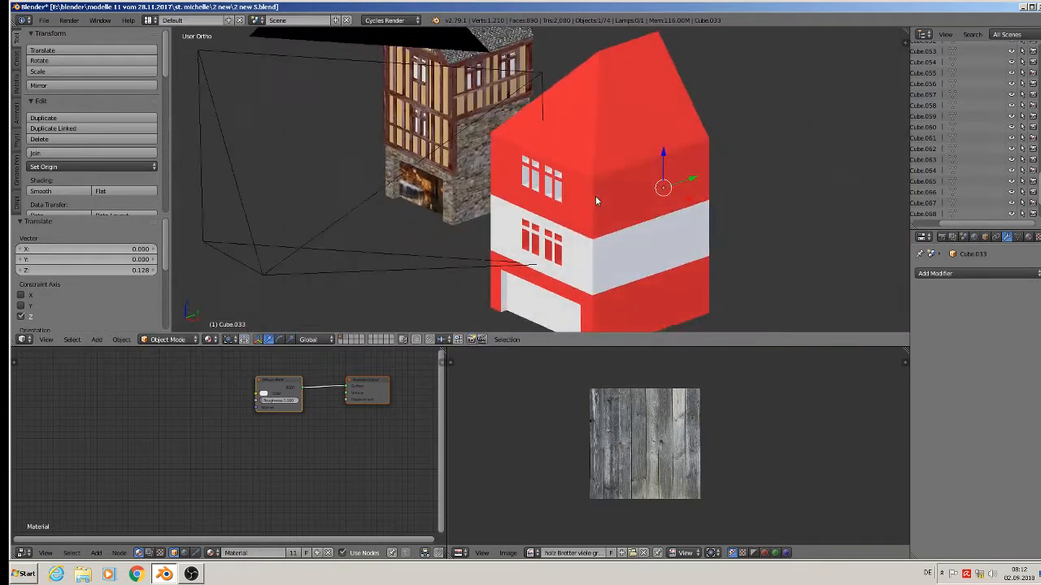
drag(694, 178, 589, 168)
mouse_move(589, 168)
middle_down()
mouse_move(671, 177)
mouse_move(601, 164)
middle_up()
scroll(671, 177, up, 3)
scroll(604, 171, up, 2)
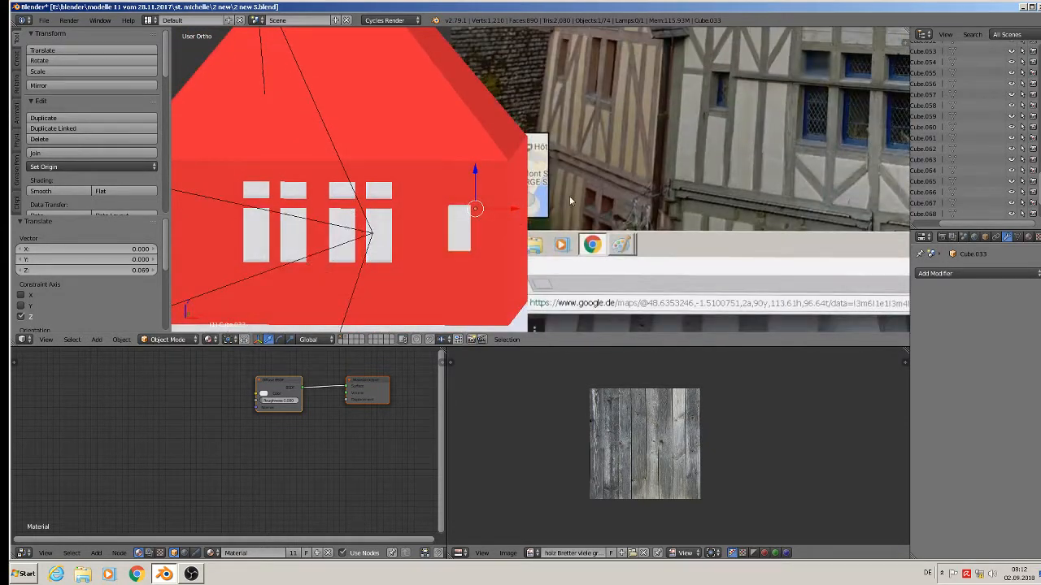
- Shift the pane block -0.008 along X beside the upper windows and scale it up slightly
shift+middle_drag(569, 196, 683, 144)
scroll(666, 163, up, 2)
drag(601, 145, 588, 145)
key(s)
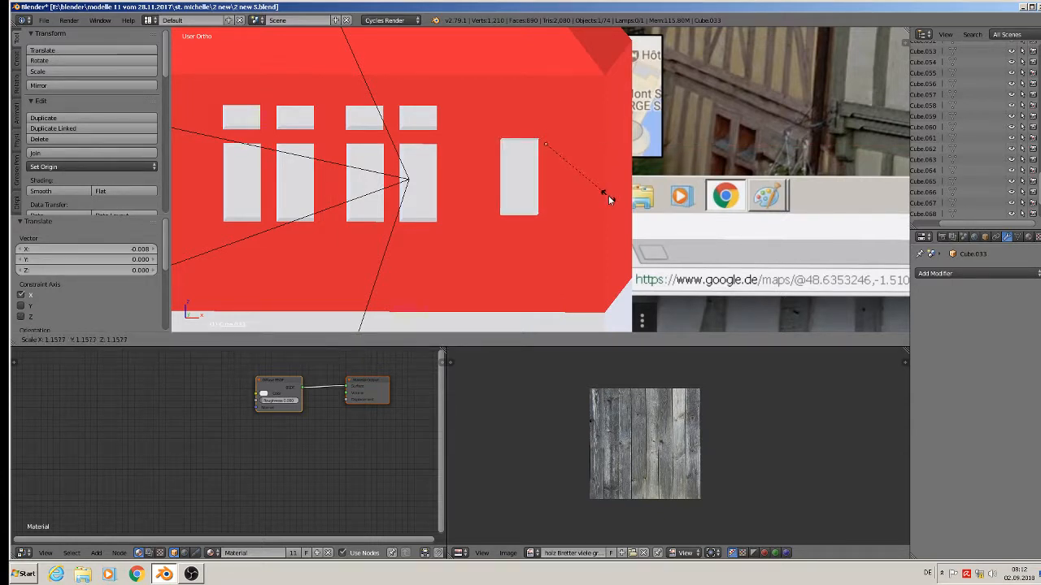
click(608, 195)
- Adjust the enlarged pane block's position and push it 0.015 along Y into the front wall
drag(549, 112, 584, 156)
middle_drag(583, 173, 684, 86)
drag(701, 83, 709, 83)
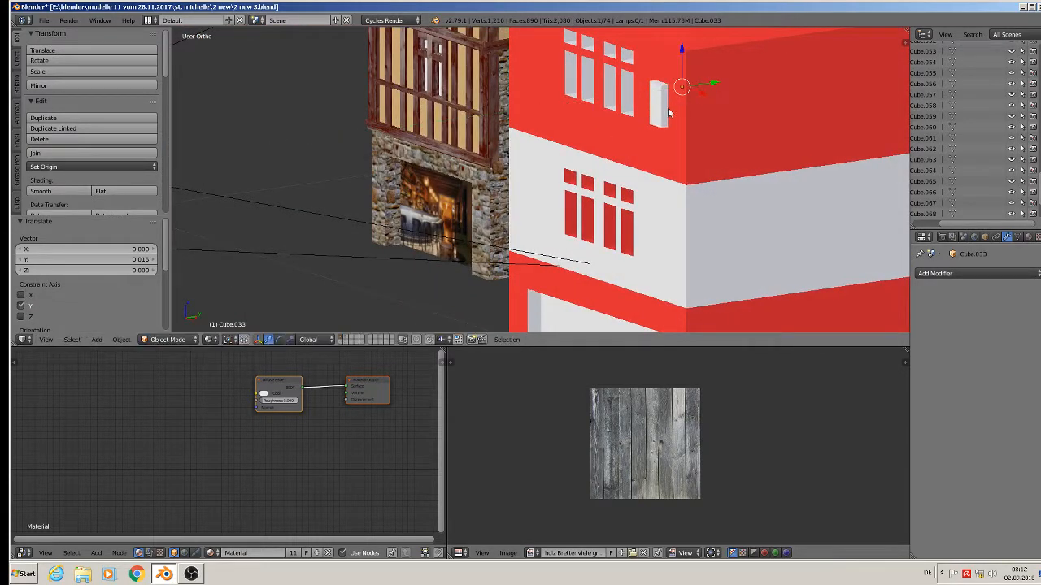
- Duplicate the pane block, lower the copy 0.138 along Z and offset it -0.291 along X beside the middle-storey windows
key(shift+d)
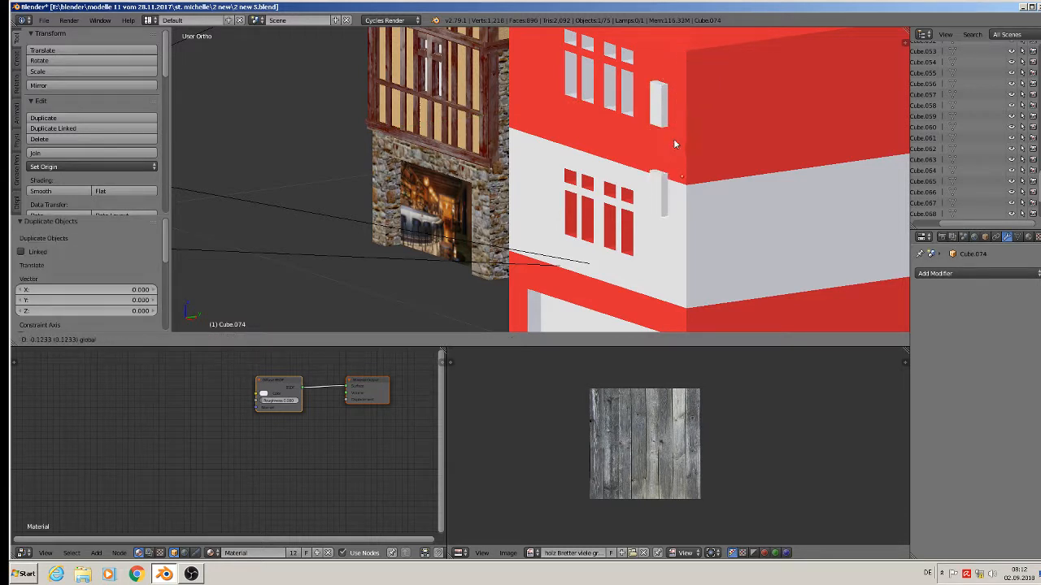
click(671, 162)
key(g)
key(x)
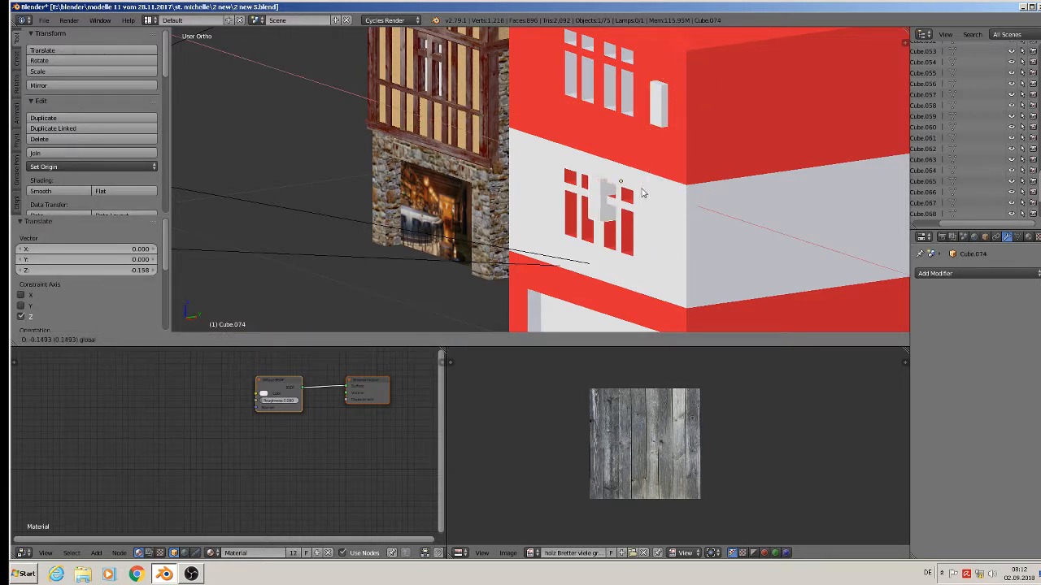
click(591, 173)
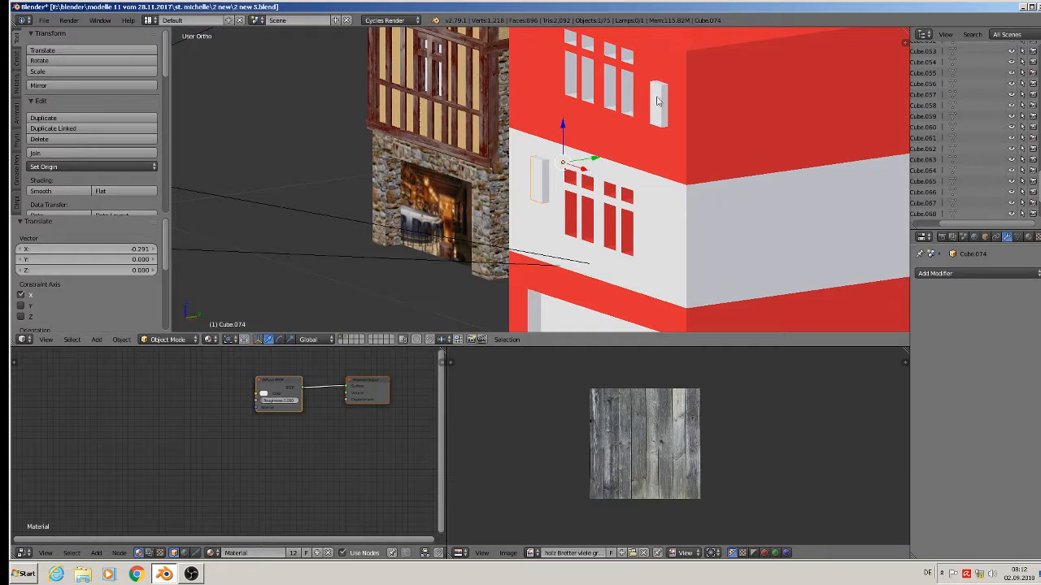
- Join the two pane blocks into one object and apply its rotation and scale
shift+right_click(658, 102)
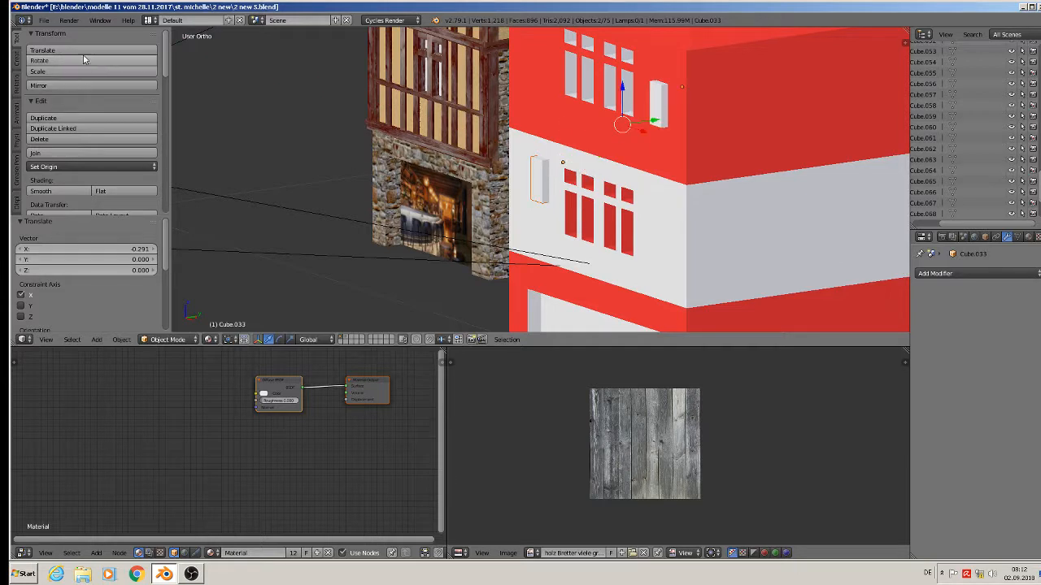
click(58, 152)
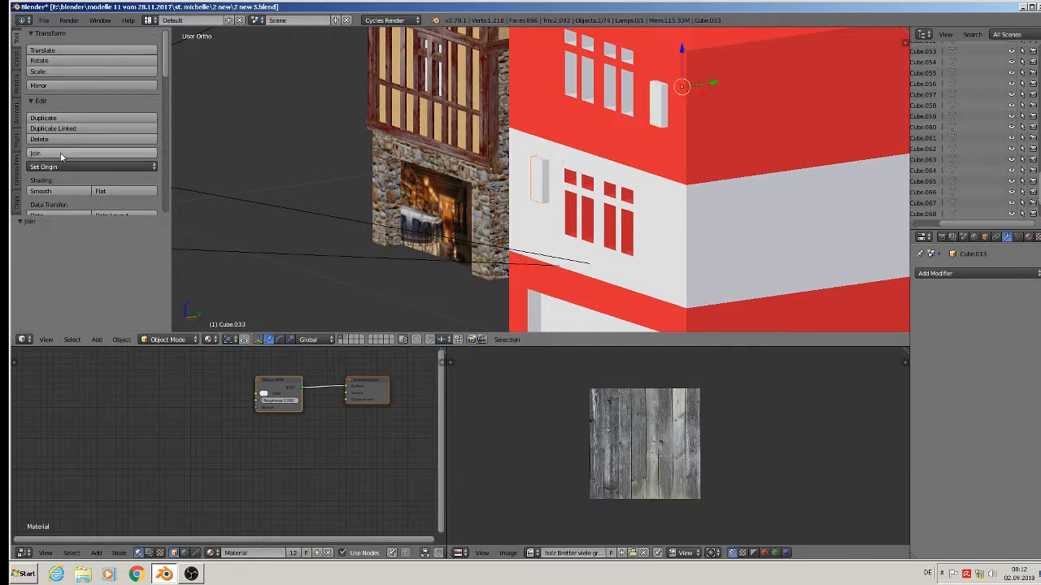
click(134, 340)
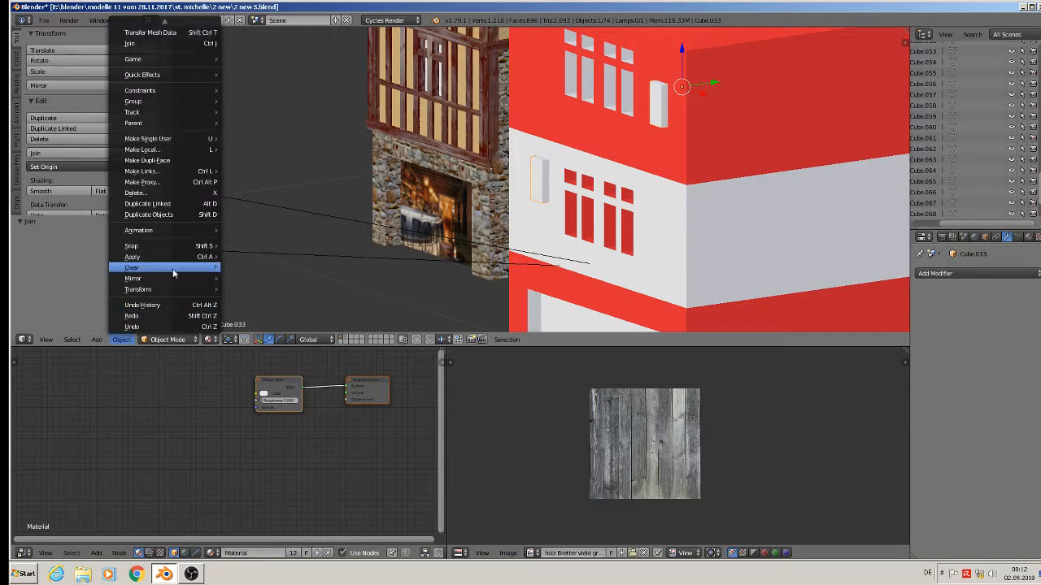
mouse_move(165, 255)
click(293, 289)
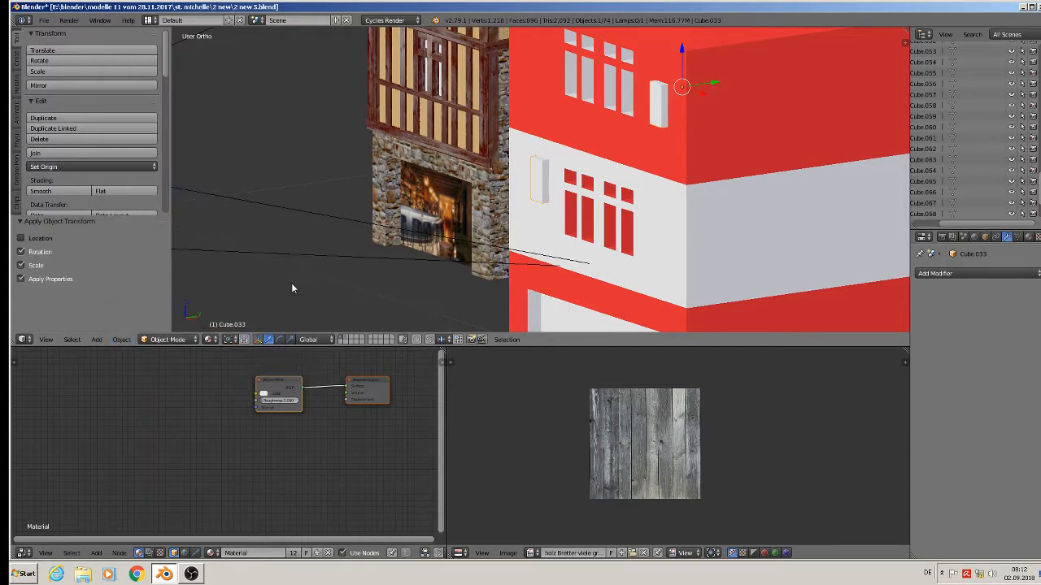
- Apply the rotation and scale of the red-and-white house body
scroll(437, 236, down, 5)
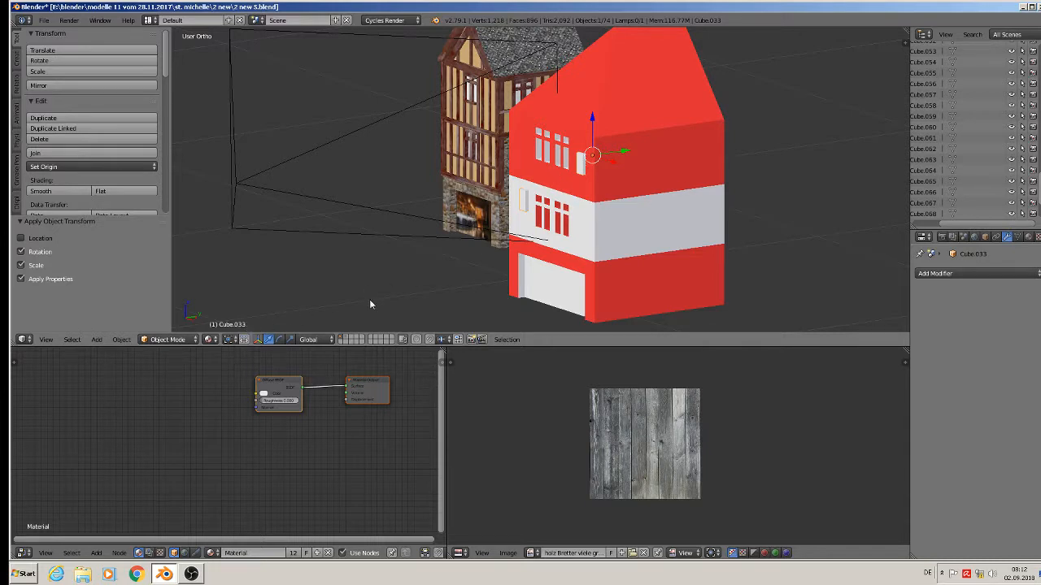
right_click(641, 209)
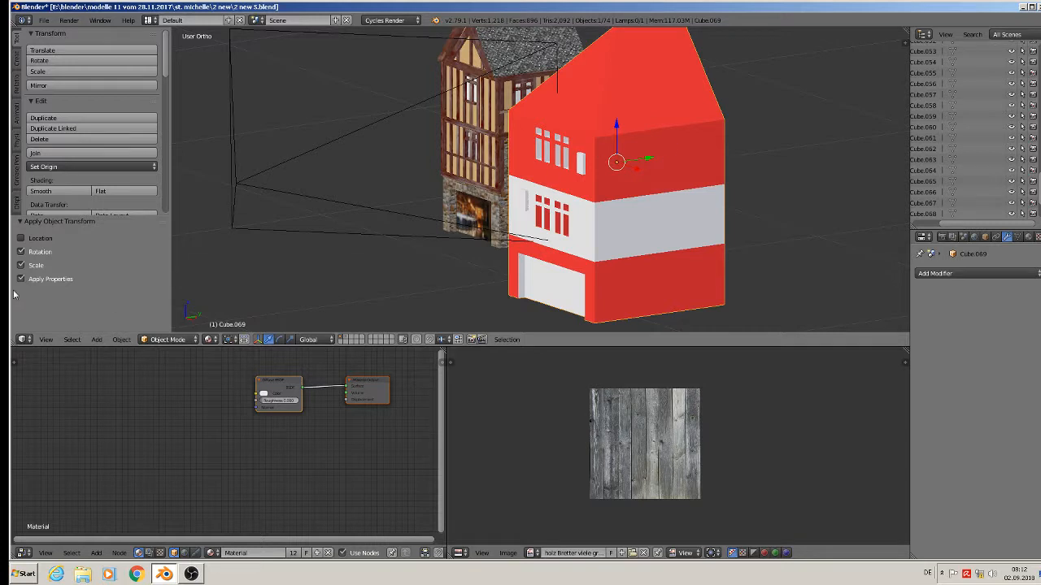
click(121, 339)
mouse_move(175, 257)
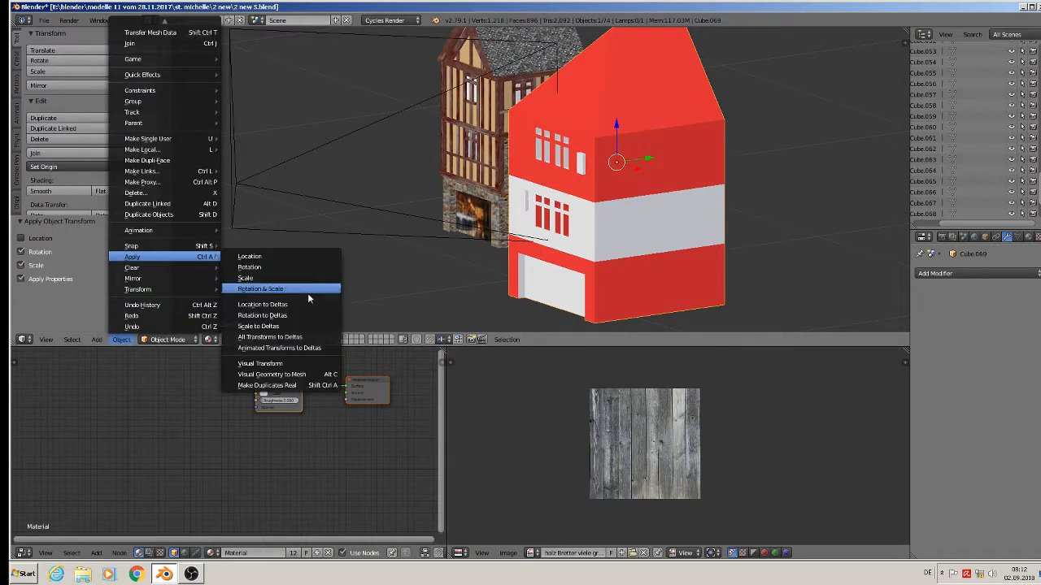
click(307, 298)
- Add a Boolean modifier to the house body with the joined pane blocks, Cube.033, as its object
click(953, 273)
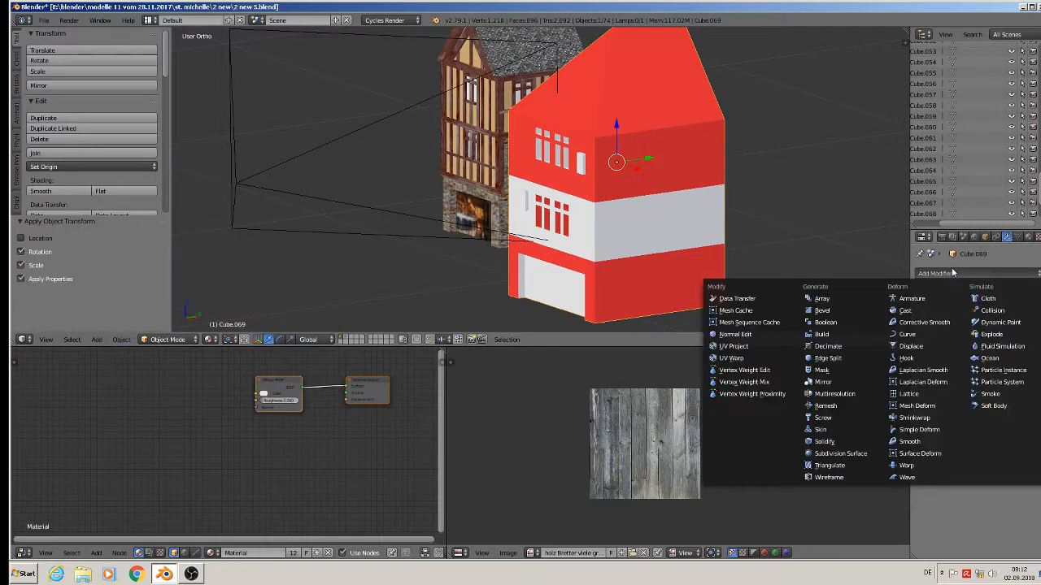
click(861, 323)
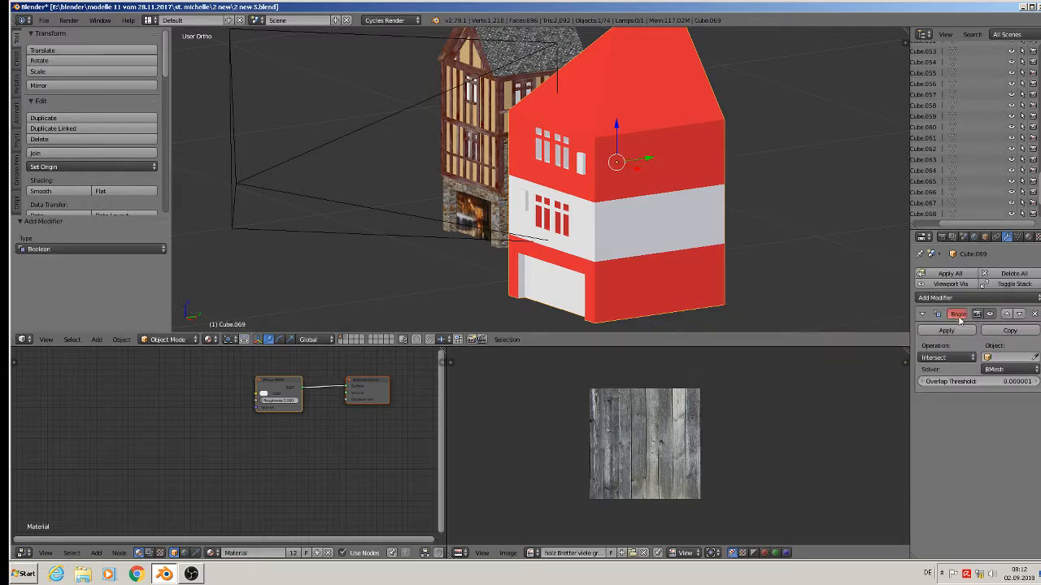
click(1008, 358)
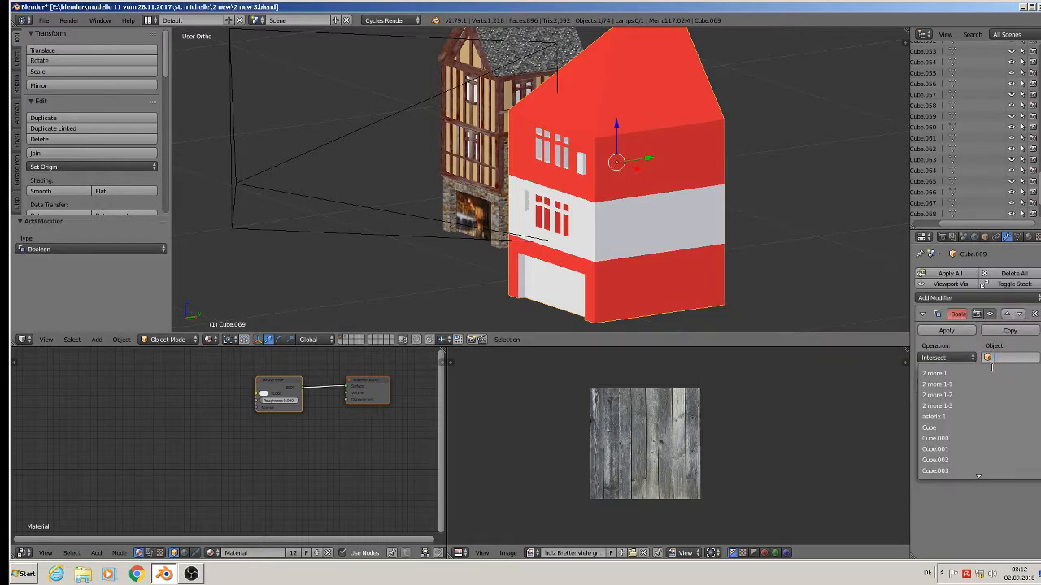
click(965, 448)
click(1021, 358)
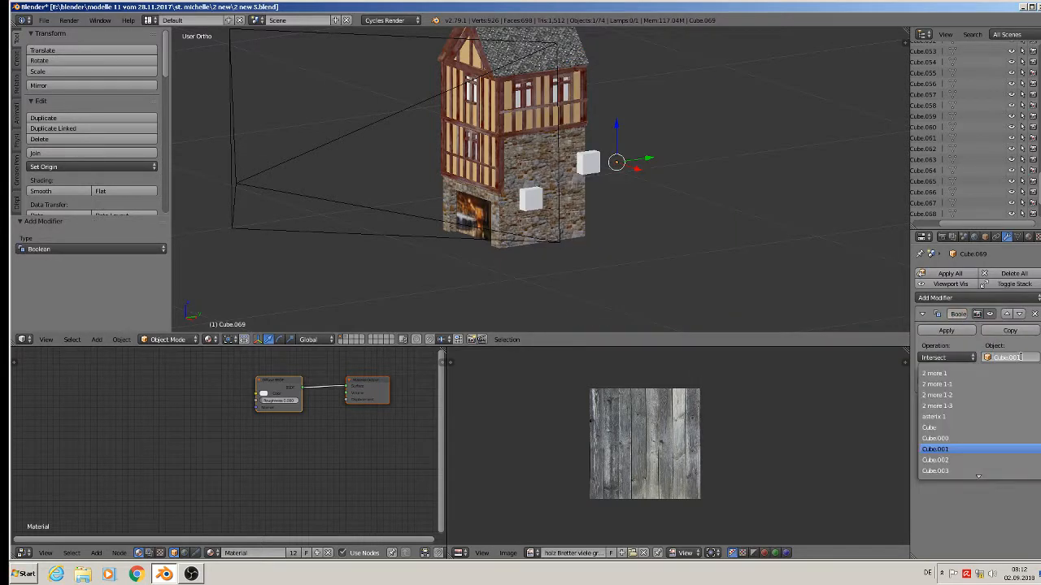
key(BackSpace)
key(BackSpace)
text(33)
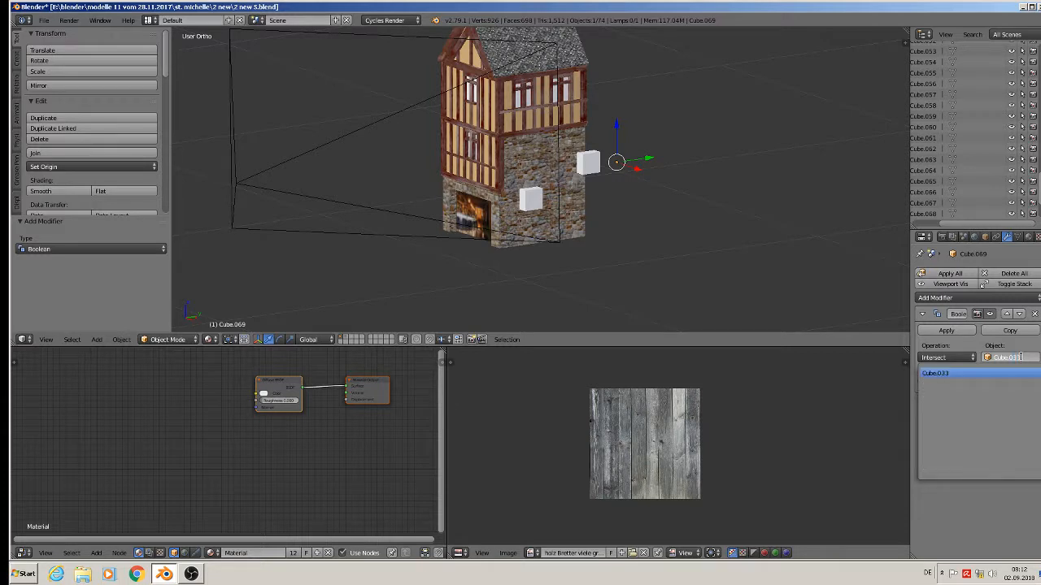
click(937, 374)
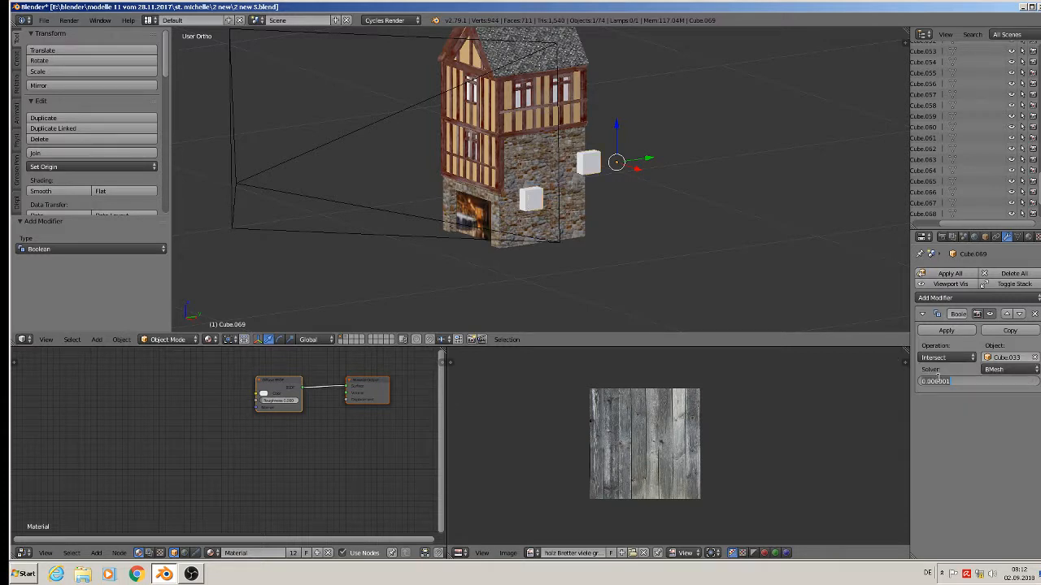
click(952, 372)
- Set the house's Boolean operation to Difference and apply the modifier
click(948, 358)
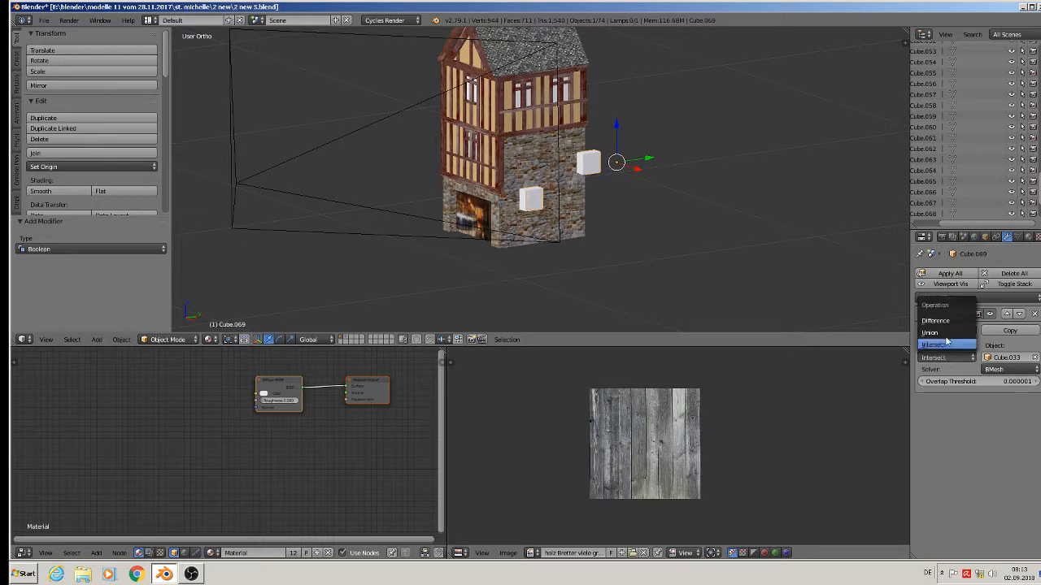
click(948, 322)
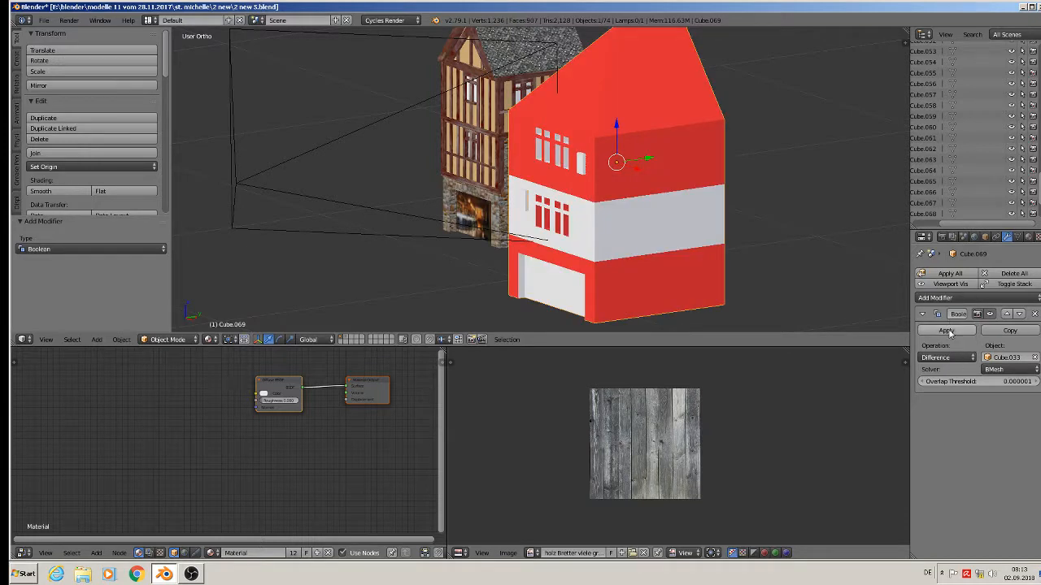
click(947, 331)
- Pull the joined pane blocks 1.012 along X out of the house and send them to the second layer
right_click(592, 176)
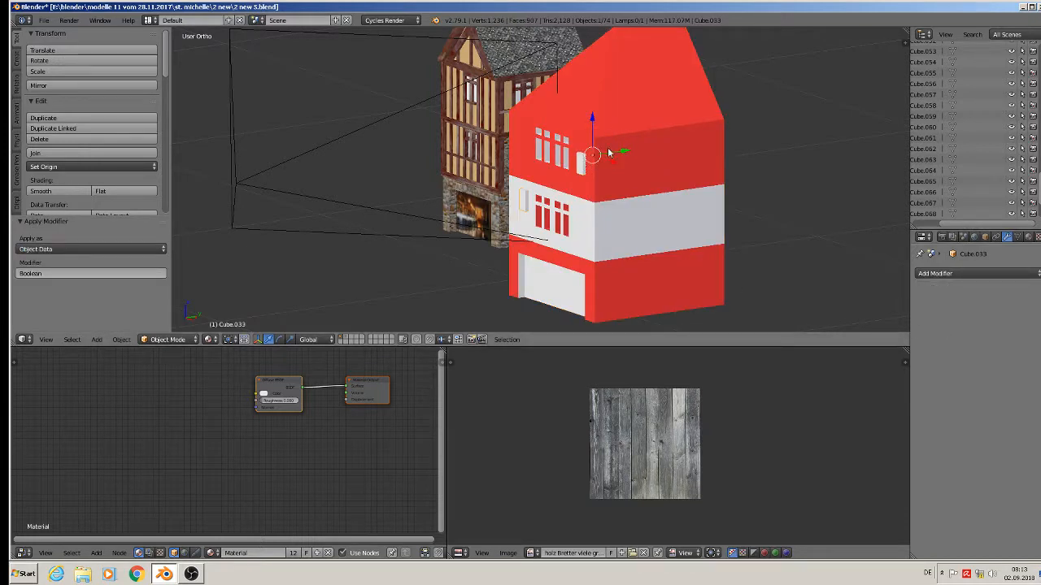
drag(614, 162, 808, 242)
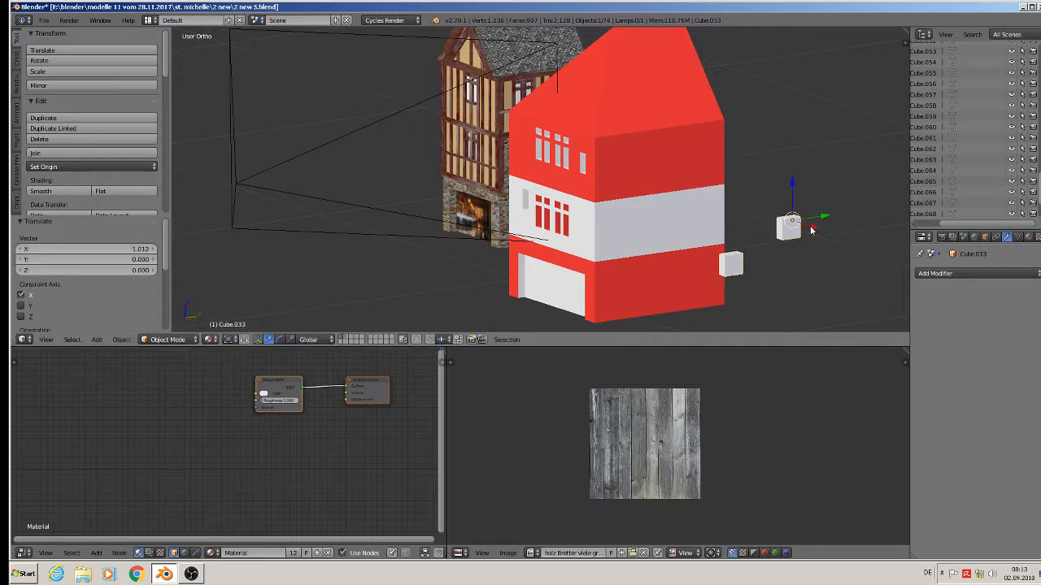
middle_drag(801, 237, 839, 243)
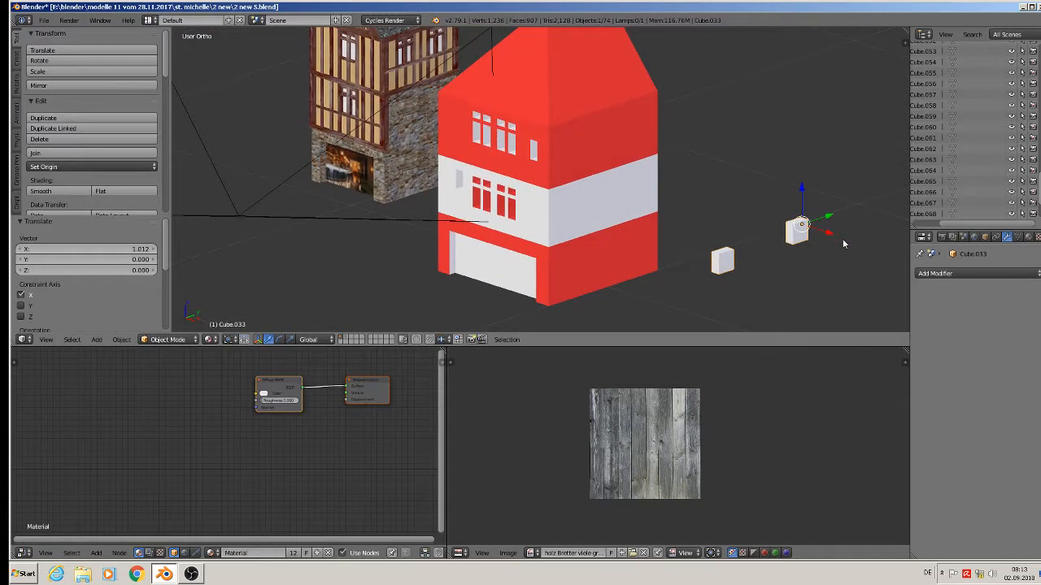
key(m)
click(934, 260)
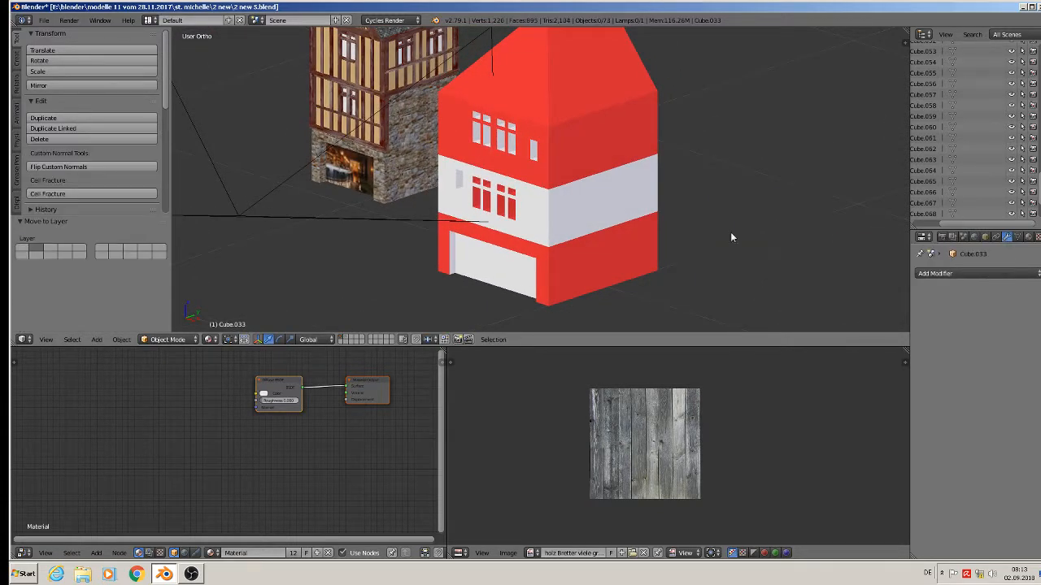
- Save the file and examine the reference photos of the half-timbered facades and shopfronts beside the houses
click(44, 20)
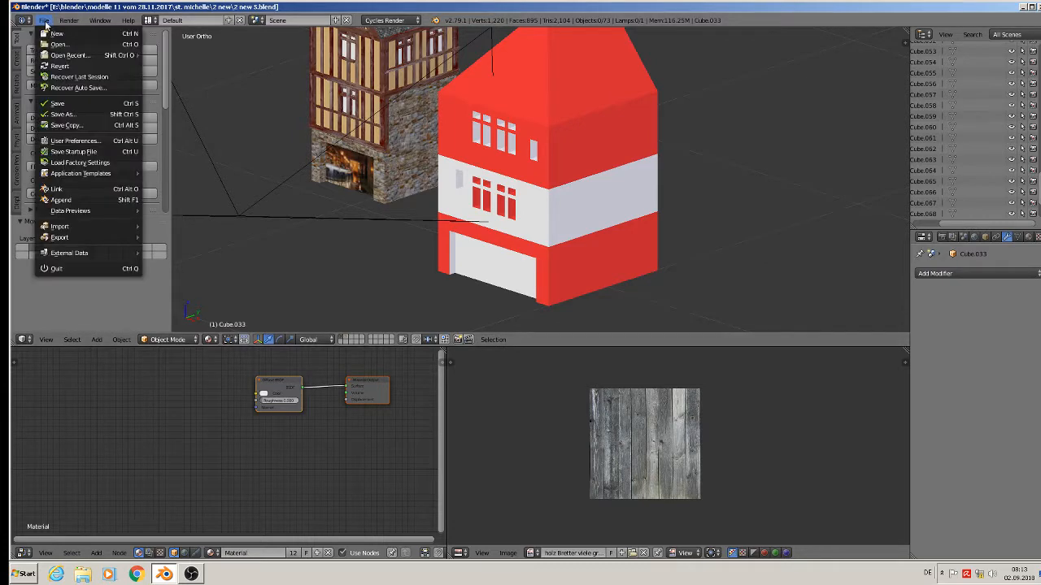
click(57, 103)
middle_drag(366, 138, 456, 125)
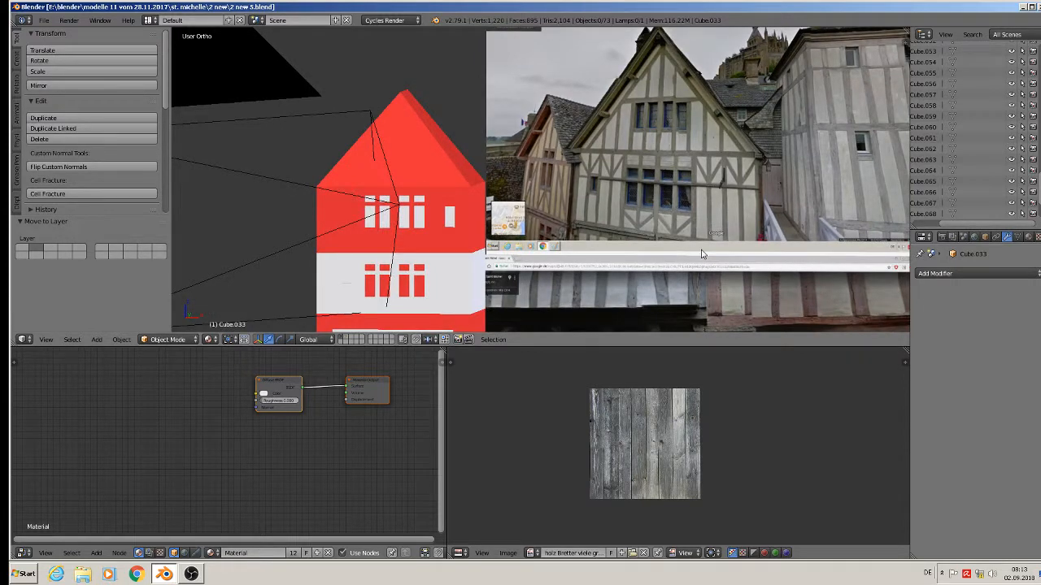
scroll(702, 254, down, 2)
scroll(814, 189, up, 3)
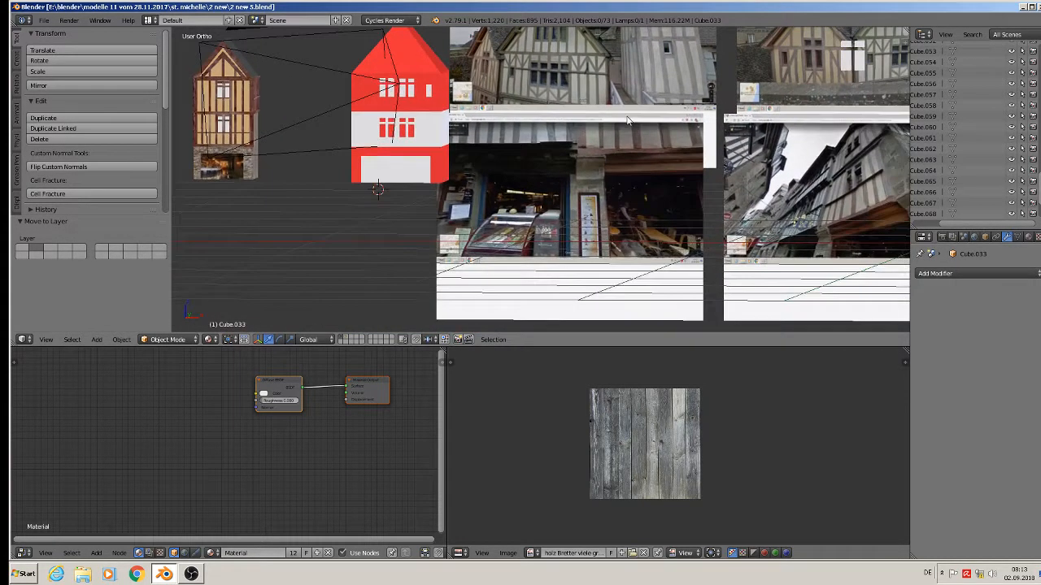
scroll(814, 190, up, 2)
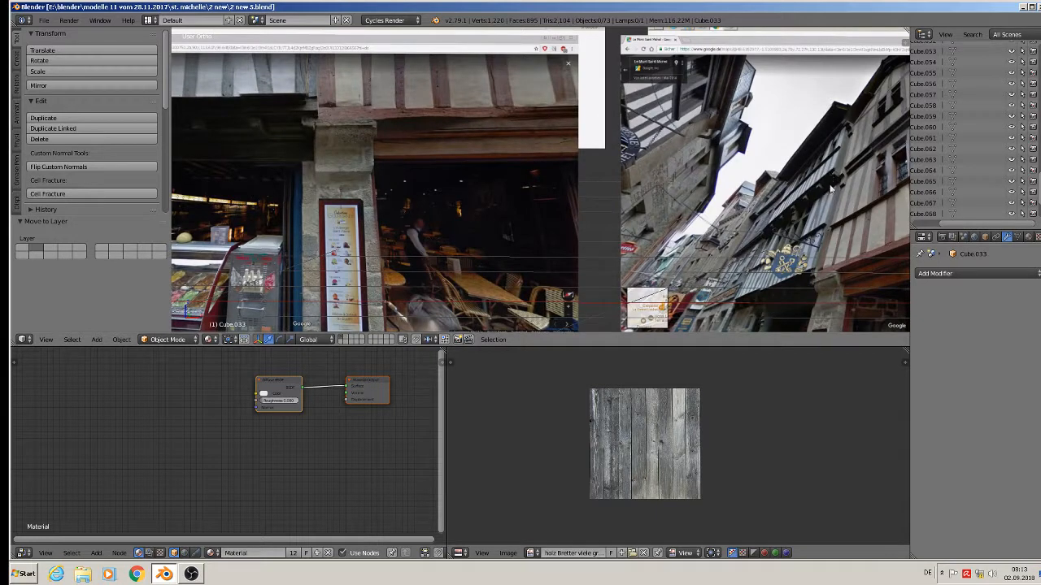
scroll(834, 217, down, 3)
shift+middle_drag(508, 228, 623, 209)
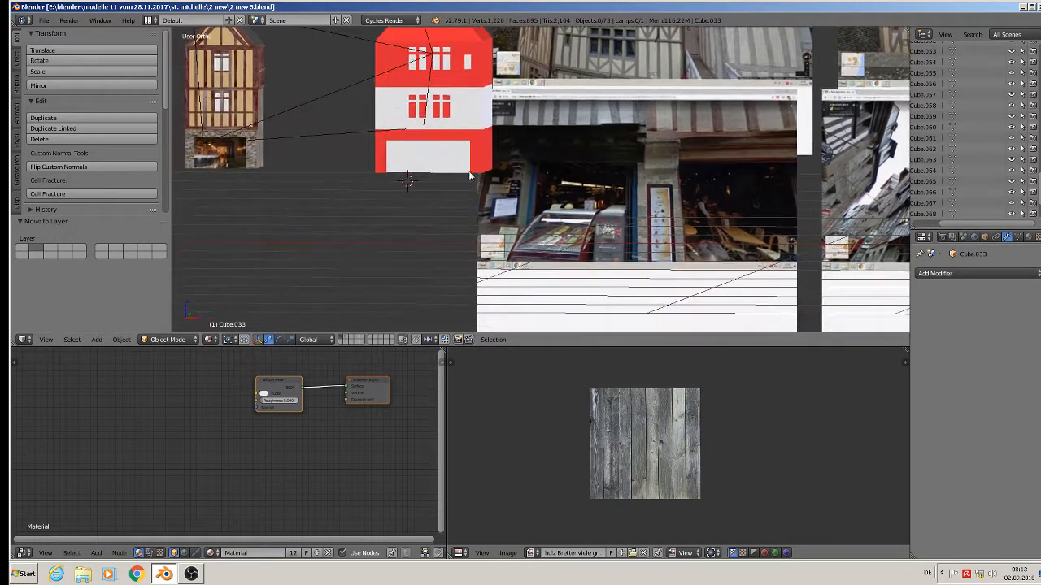
shift+middle_drag(394, 150, 483, 208)
- Move the red-and-white house -0.516 along X up against the finished house in front view
scroll(478, 190, up, 3)
key(KP_1)
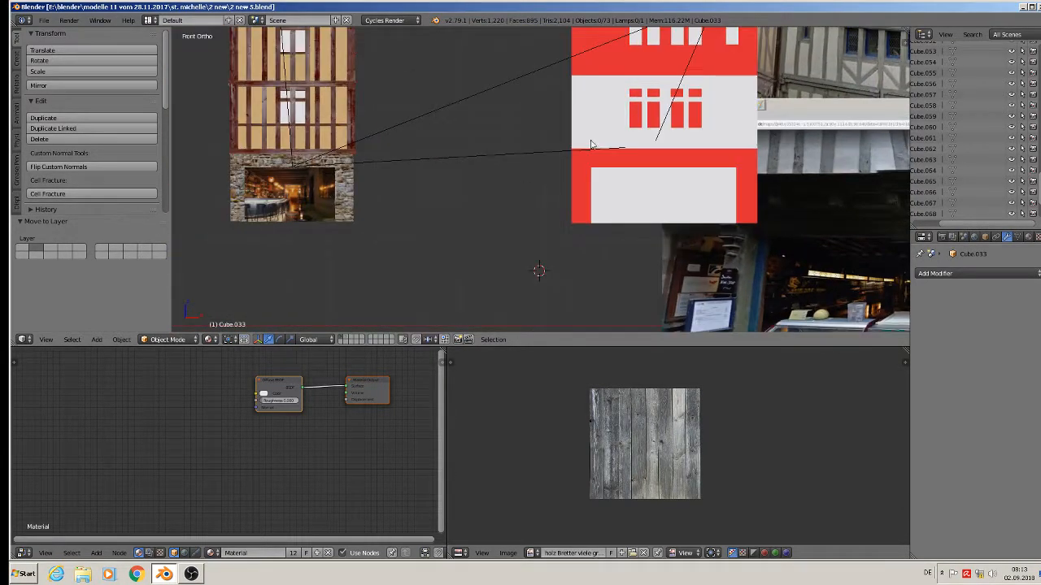
scroll(627, 62, down, 2)
right_click(627, 61)
click(655, 59)
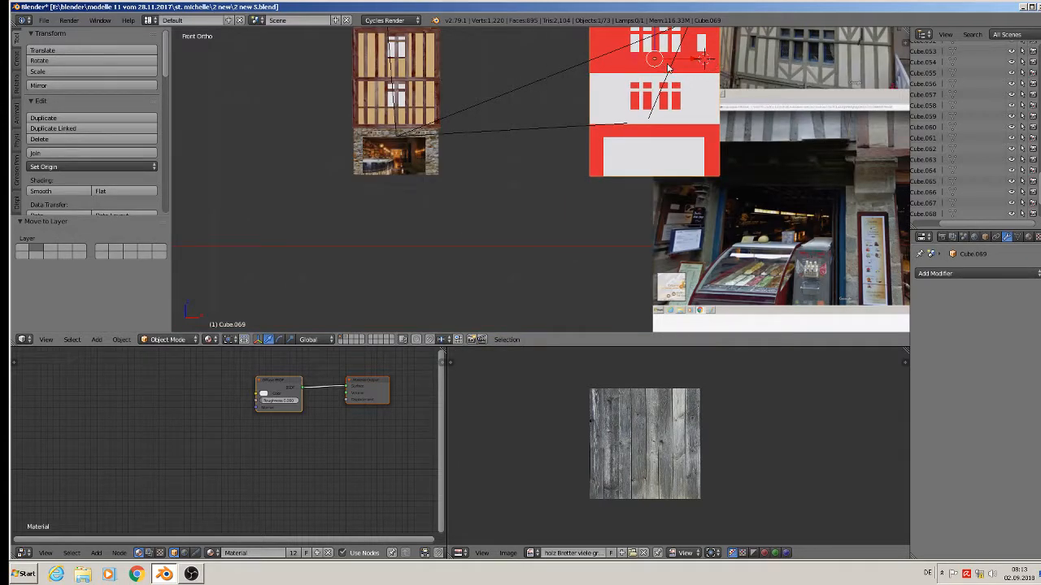
drag(693, 65, 540, 80)
shift+middle_drag(546, 111, 621, 209)
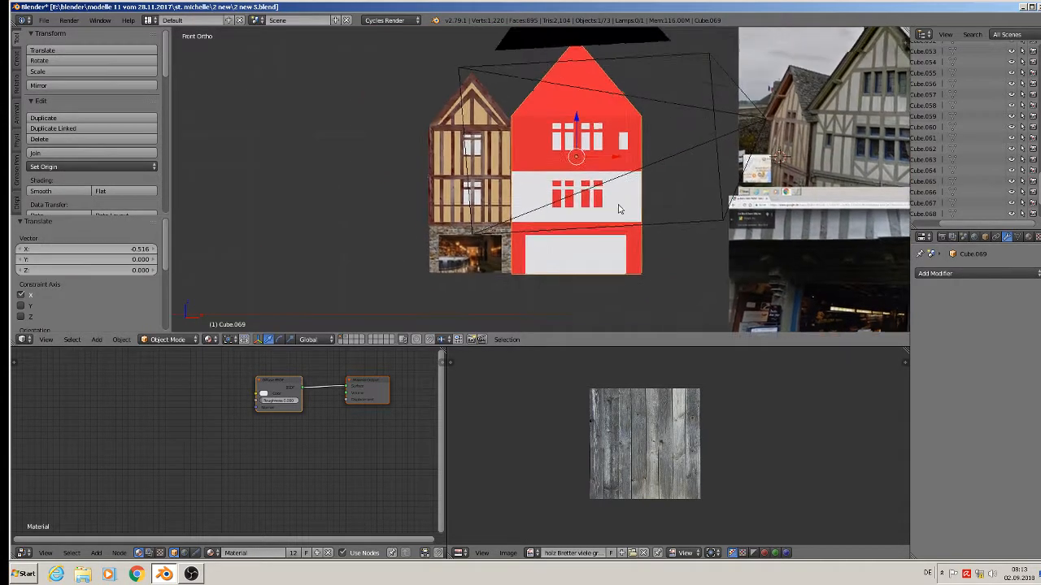
- Duplicate the finished house's lower horizontal beam and move the copy 0.355 along X and -0.309 along Y onto the second house's front
scroll(525, 148, up, 5)
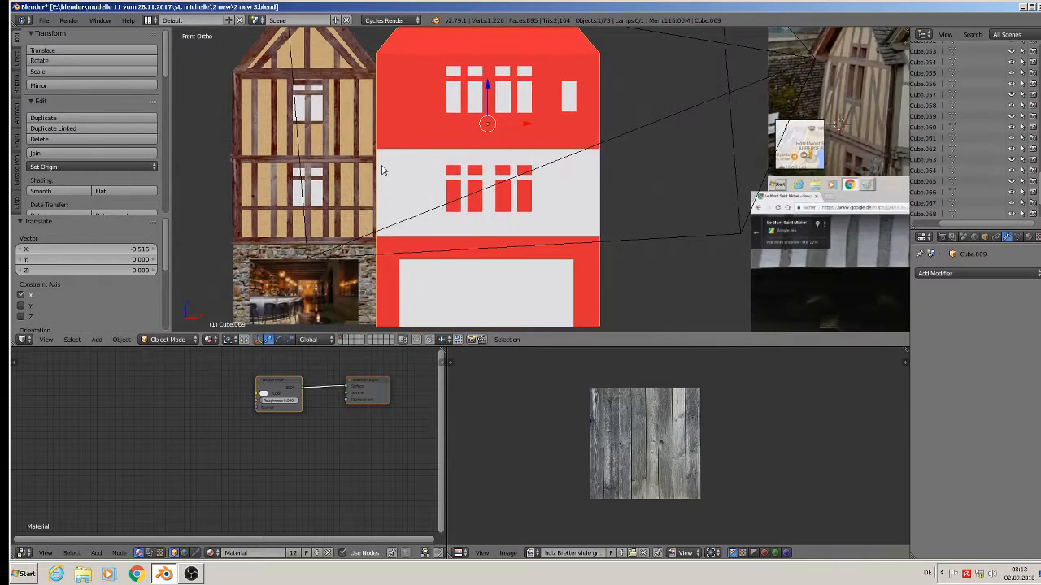
right_click(317, 224)
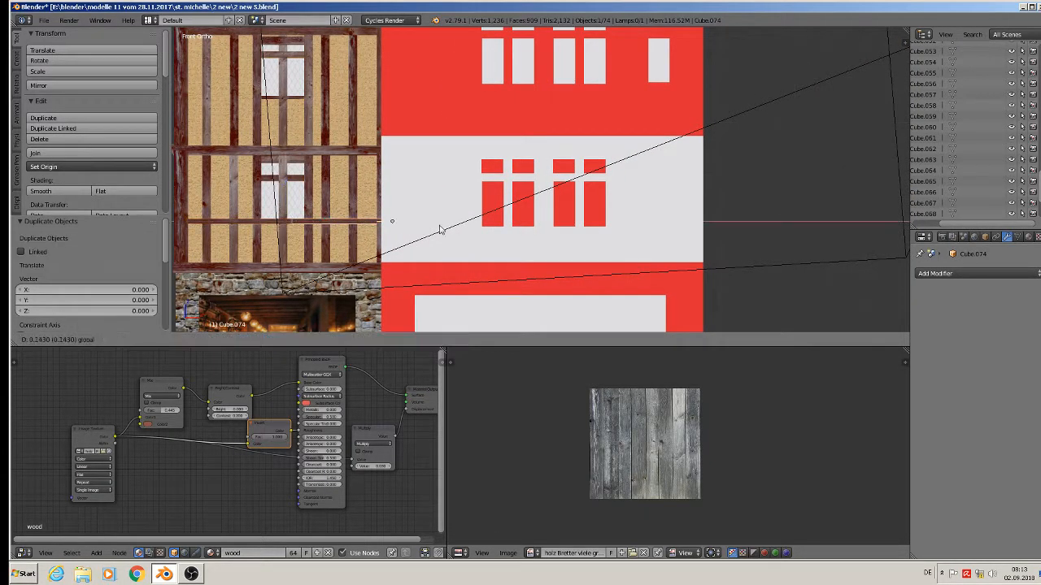
right_click(549, 236)
middle_drag(586, 236, 504, 263)
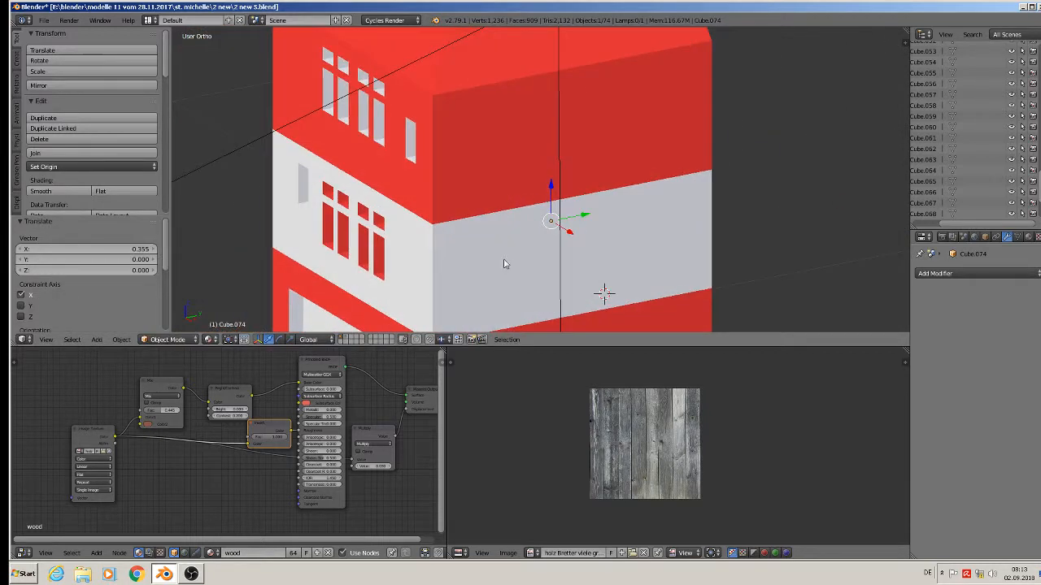
key(g)
key(x)
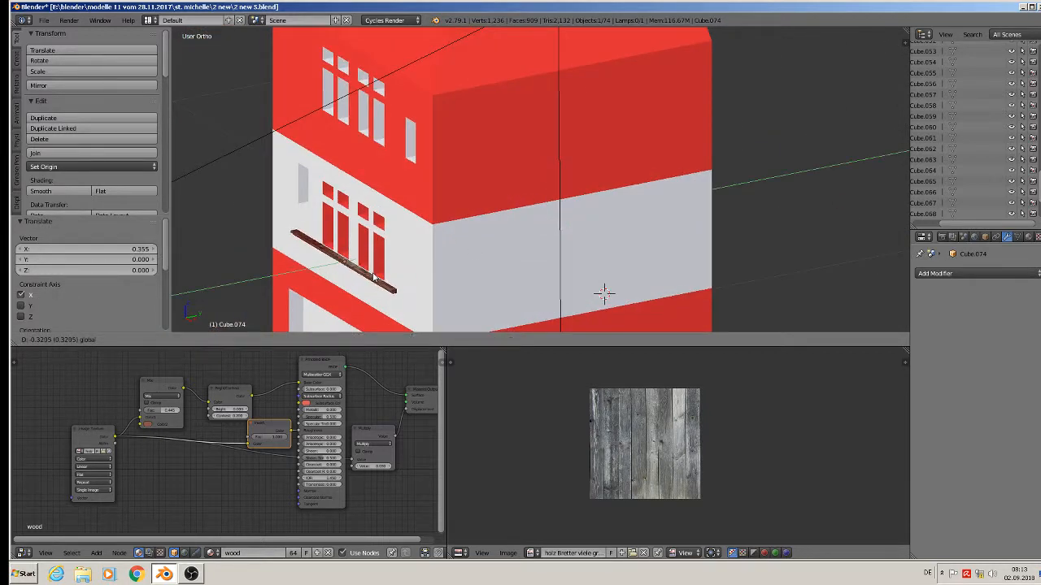
click(380, 275)
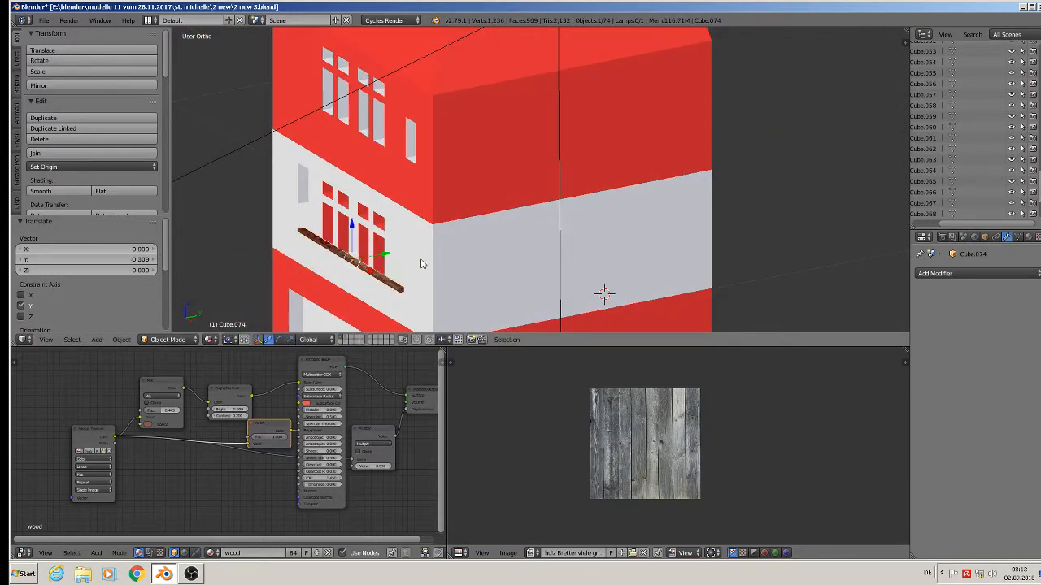
- Select the red-and-white house together with the copied beam and move both 0.308 along Y
key(KP_1)
middle_drag(370, 264, 435, 170)
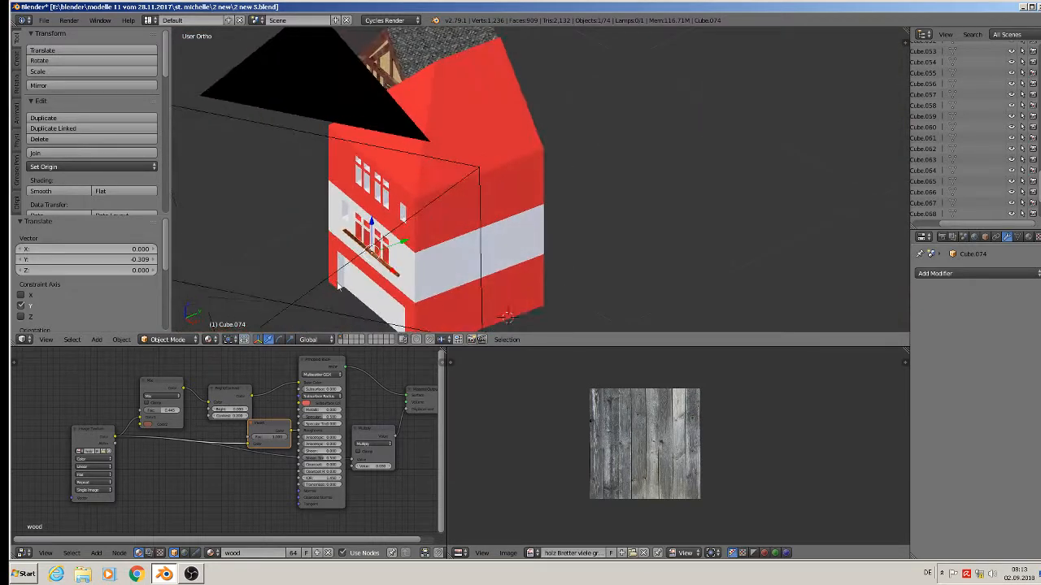
right_click(435, 169)
key(g)
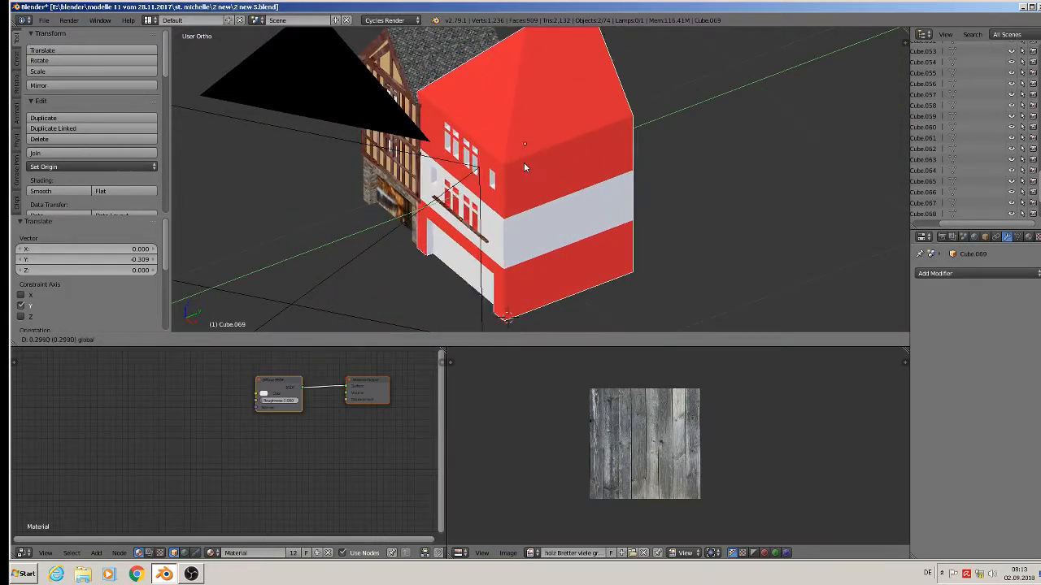
click(526, 161)
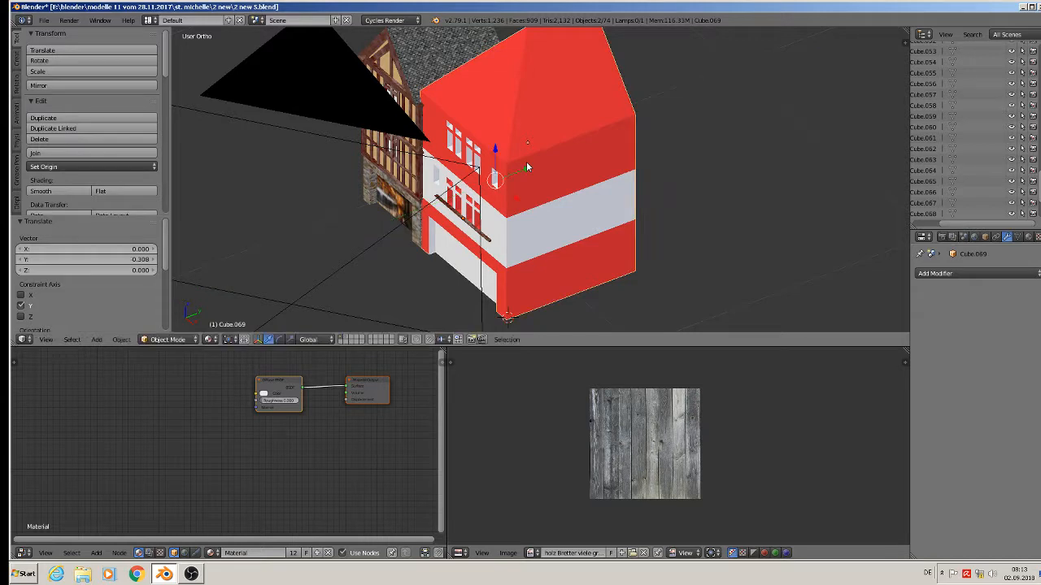
- Scale the copied beam by 1.527 and again by 1.023 so it spans the second house's middle storey
key(KP_1)
scroll(433, 179, up, 5)
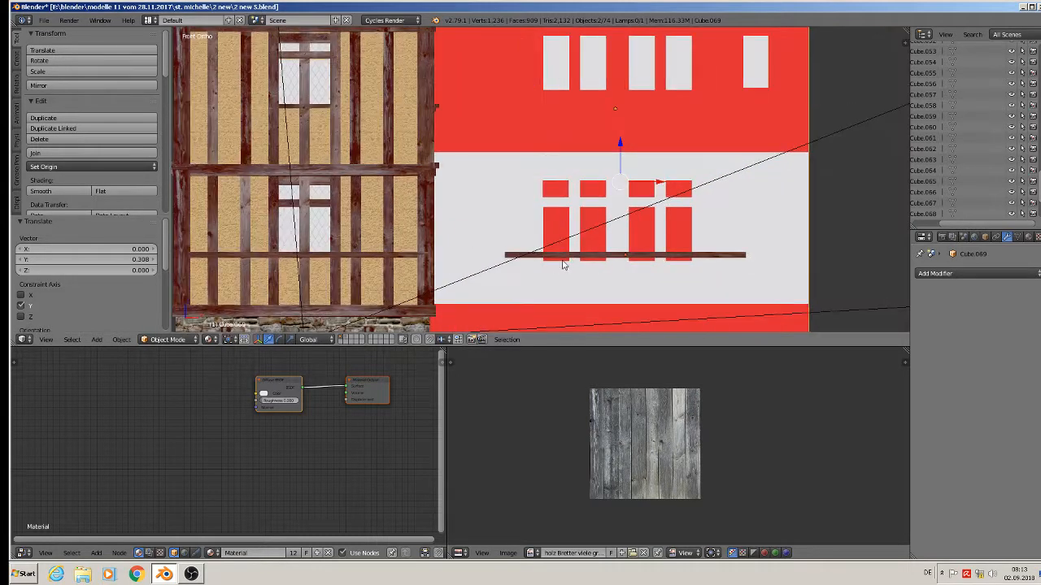
right_click(630, 255)
key(s)
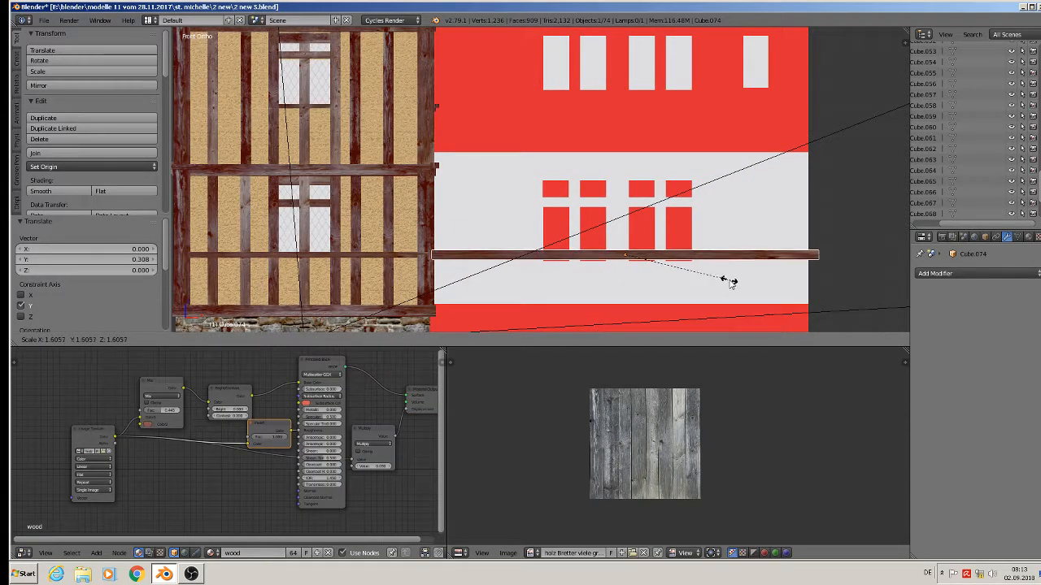
click(723, 283)
key(s)
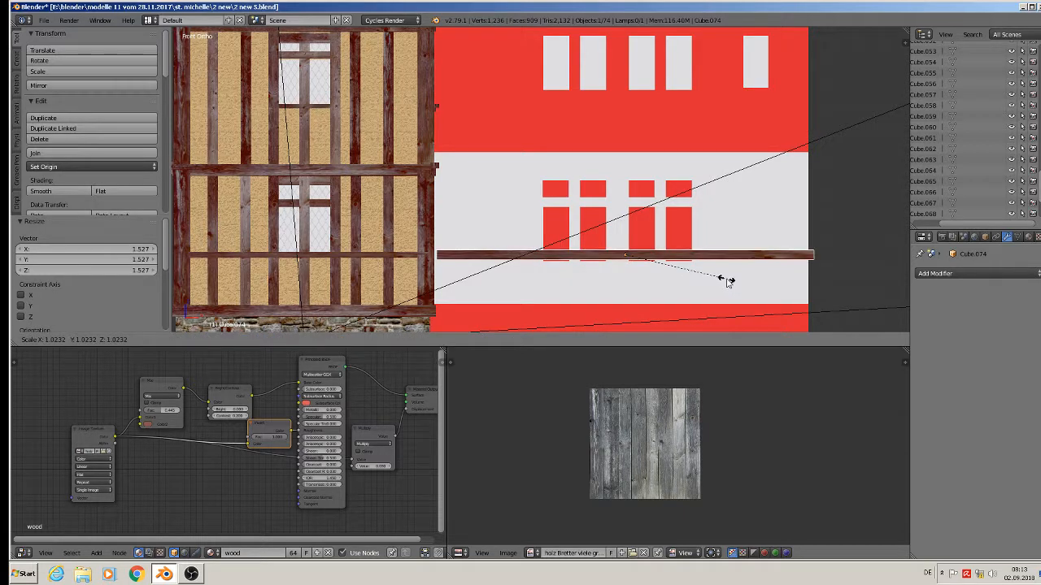
click(727, 283)
right_click(707, 236)
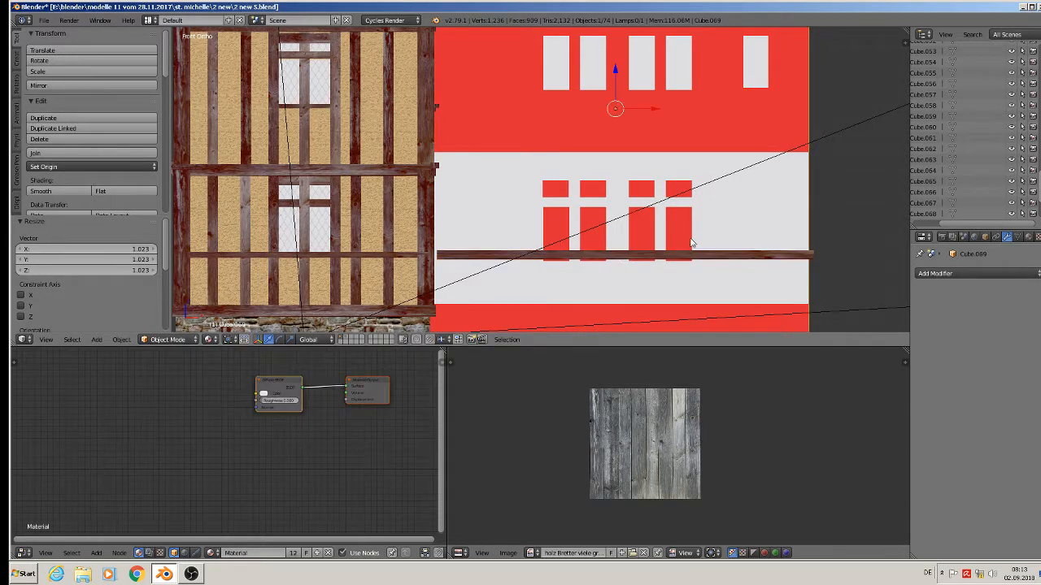
- Move the red-and-white house 0.027 along X and shift its lower horizontal beam 0.017 along X to match
drag(644, 117, 670, 111)
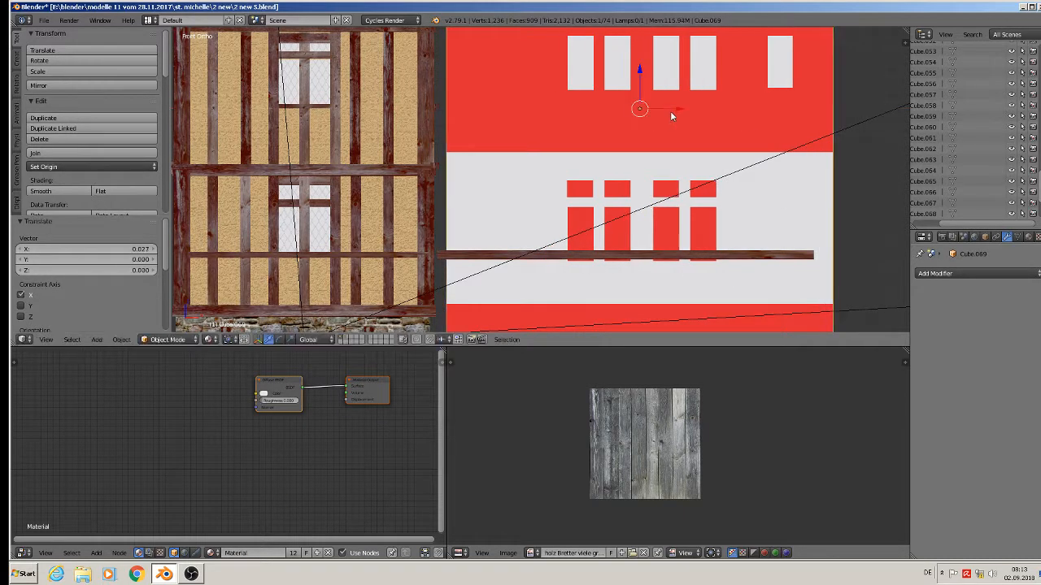
right_click(664, 257)
key(g)
click(680, 258)
- Move the second house's lower beam -0.013 along Z beneath the windows and scale it by 1.030 along X
key(g)
key(z)
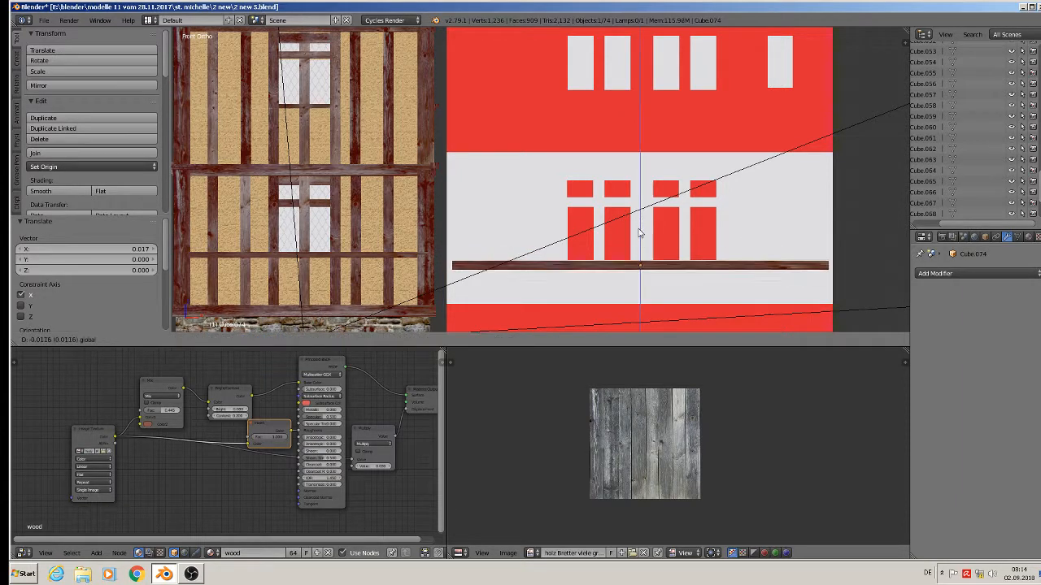
click(639, 234)
key(s)
key(x)
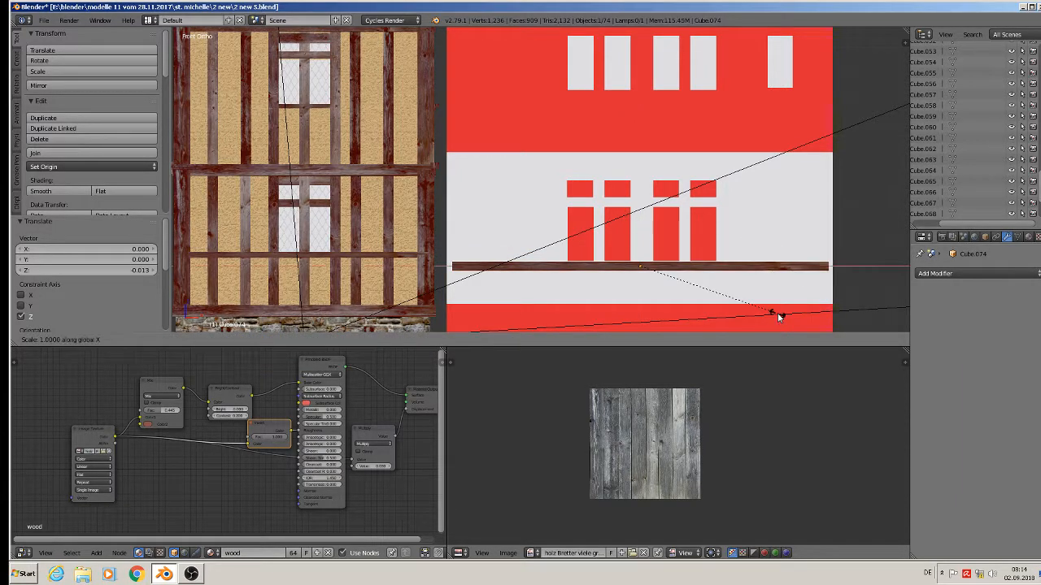
click(780, 313)
- Duplicate the finished house's middle horizontal beam and move the copy 0.381 along X and 0.083 along Z beneath the second house's upper windows
scroll(483, 213, down, 3)
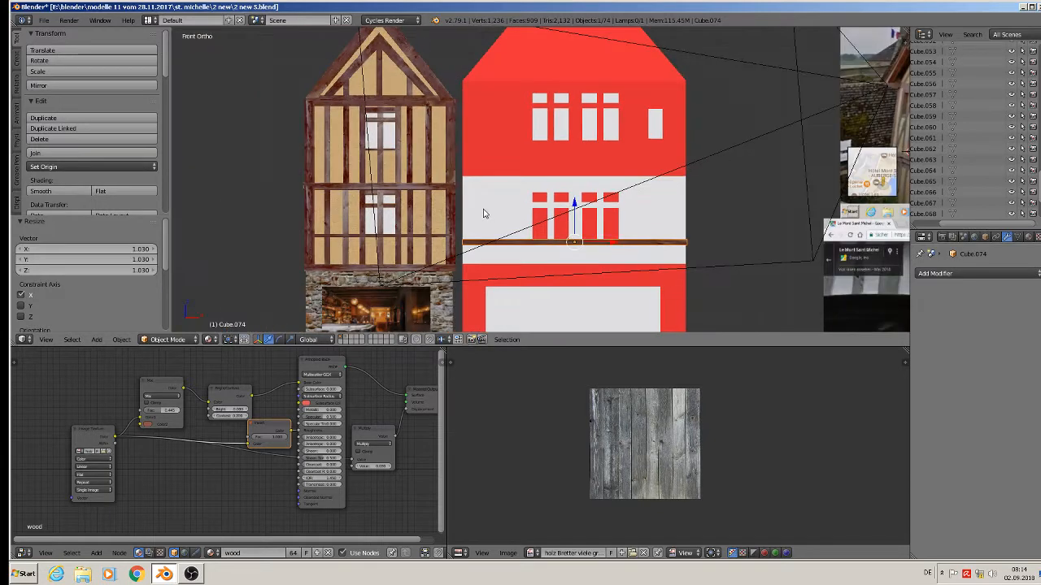
scroll(431, 173, up, 1)
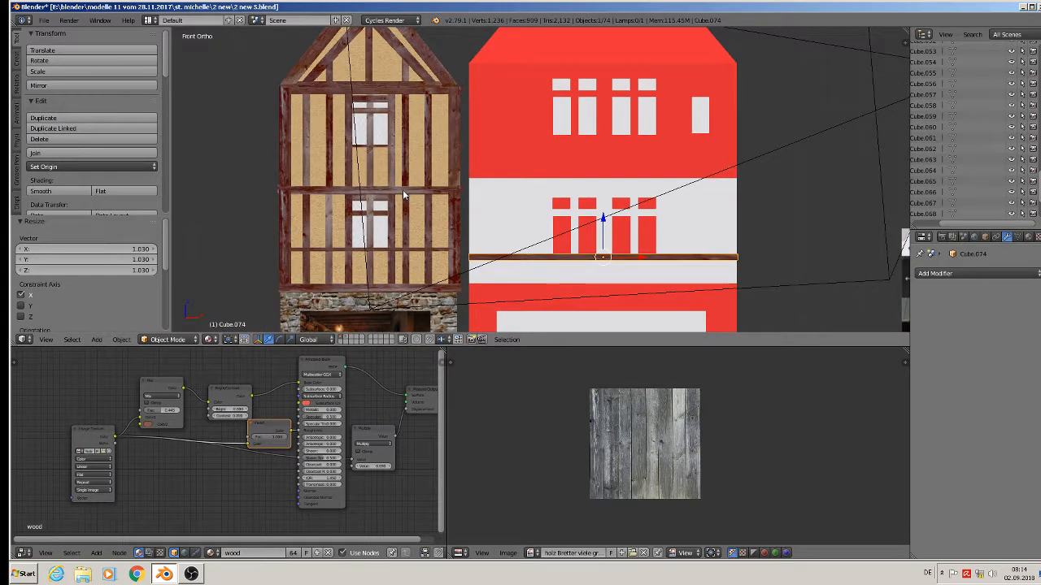
right_click(402, 189)
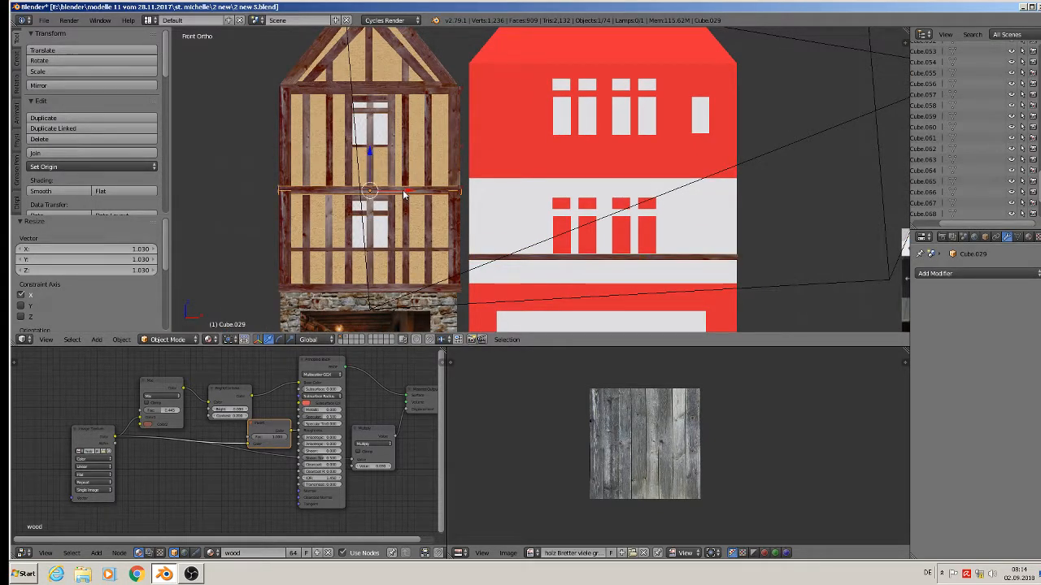
key(shift+d)
key(x)
click(642, 183)
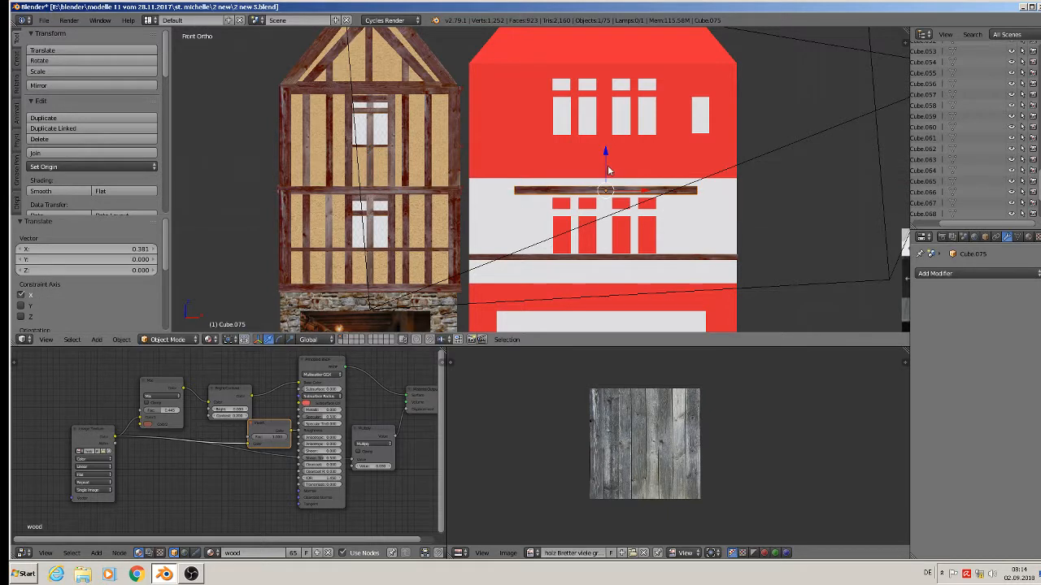
key(g)
key(z)
click(615, 115)
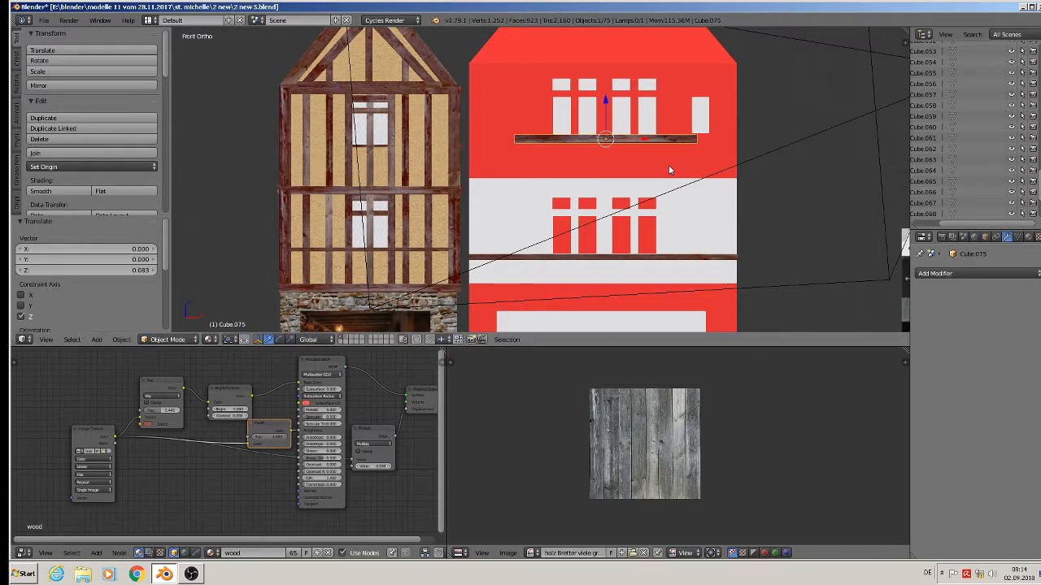
- Scale the upper-storey beam by 1.475 along X and move it -0.004 along X to span the second house's front
key(s)
key(x)
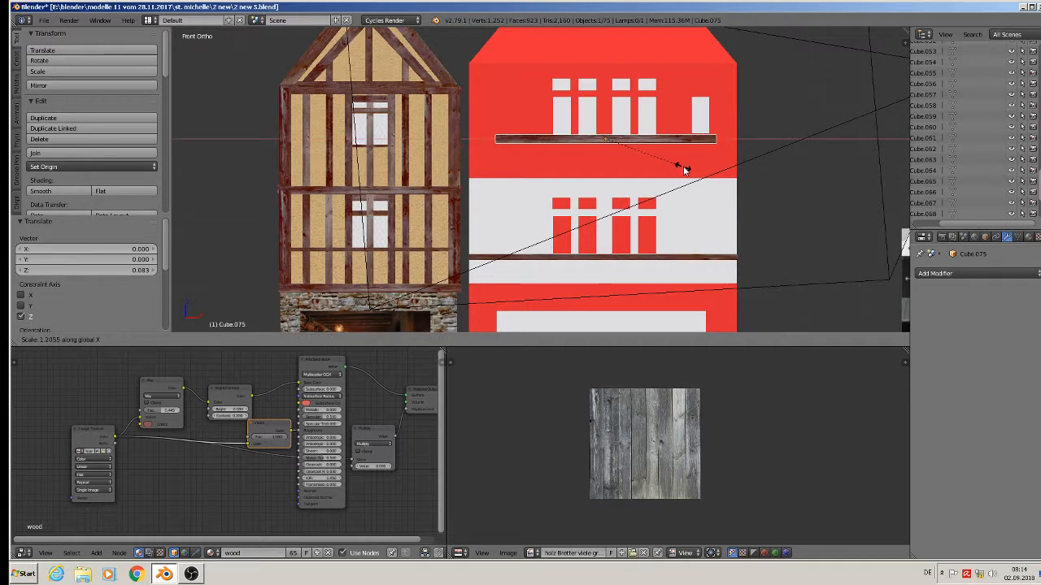
click(699, 169)
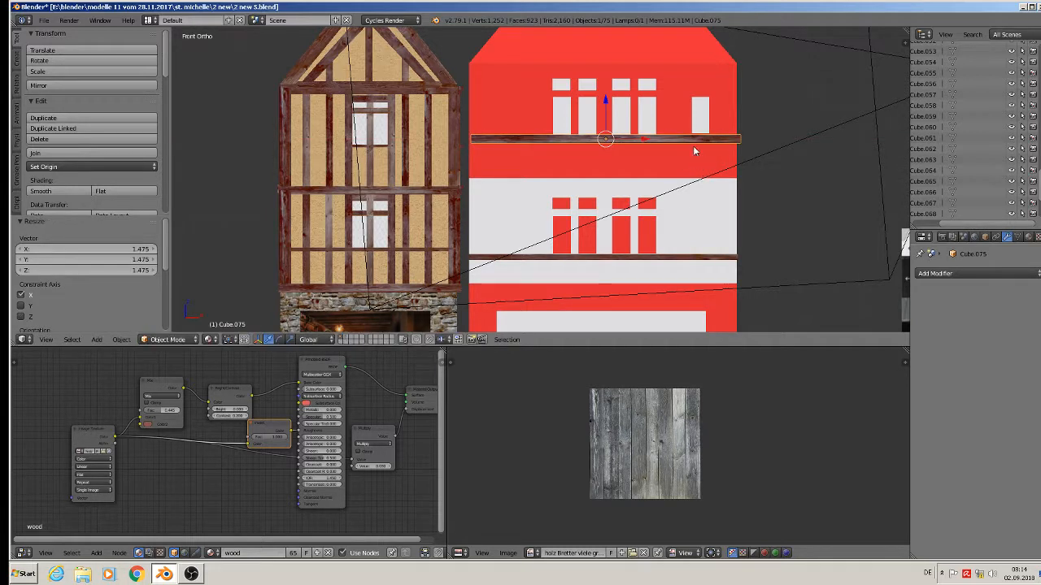
key(g)
click(642, 136)
- Thin the upper-storey beam by a factor of about 0.7 along Z and raise it 0.002
key(s)
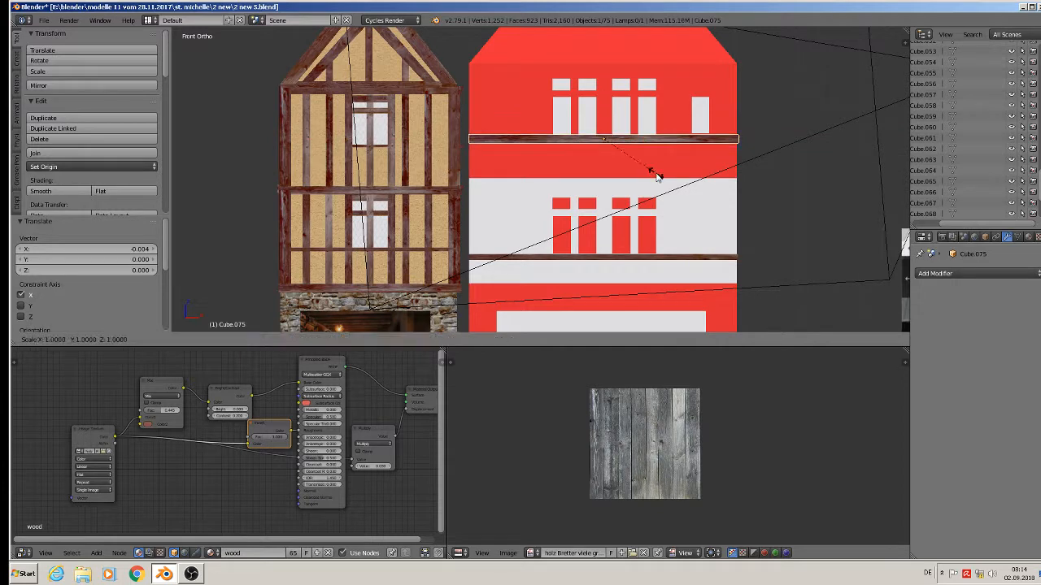
key(z)
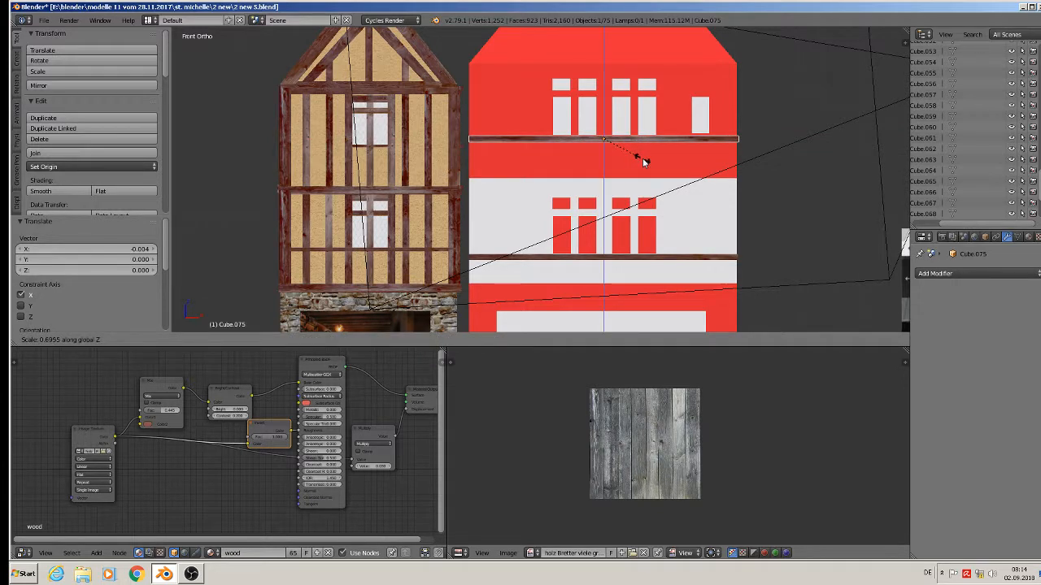
click(642, 159)
drag(603, 110, 603, 109)
- Duplicate the six timbers framing the finished house's upper window and fit the copies around the second house's left upper window pair
scroll(622, 164, down, 3)
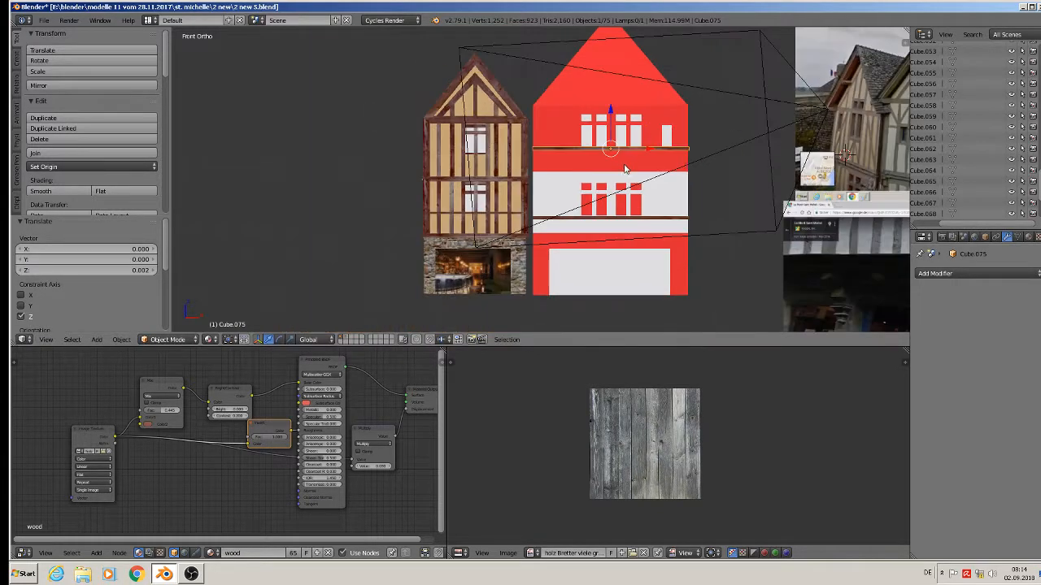
shift+middle_drag(624, 168, 546, 191)
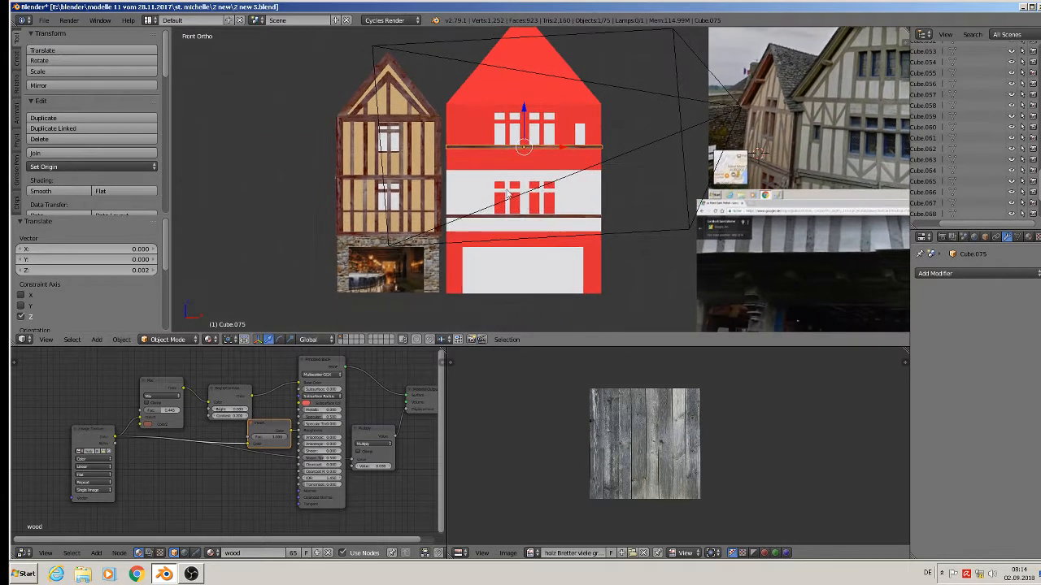
scroll(452, 146, up, 3)
scroll(407, 132, up, 2)
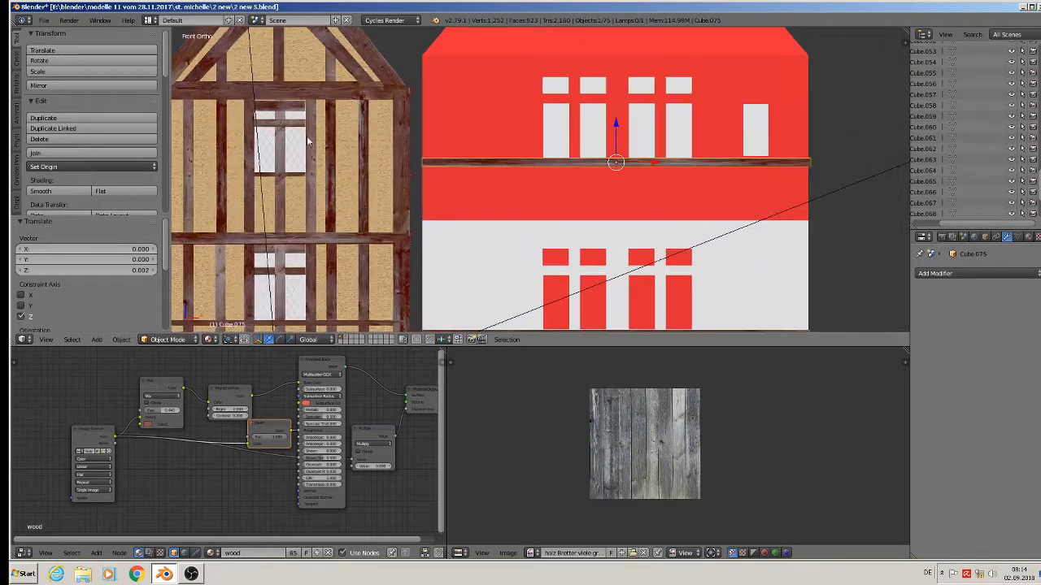
right_click(265, 112)
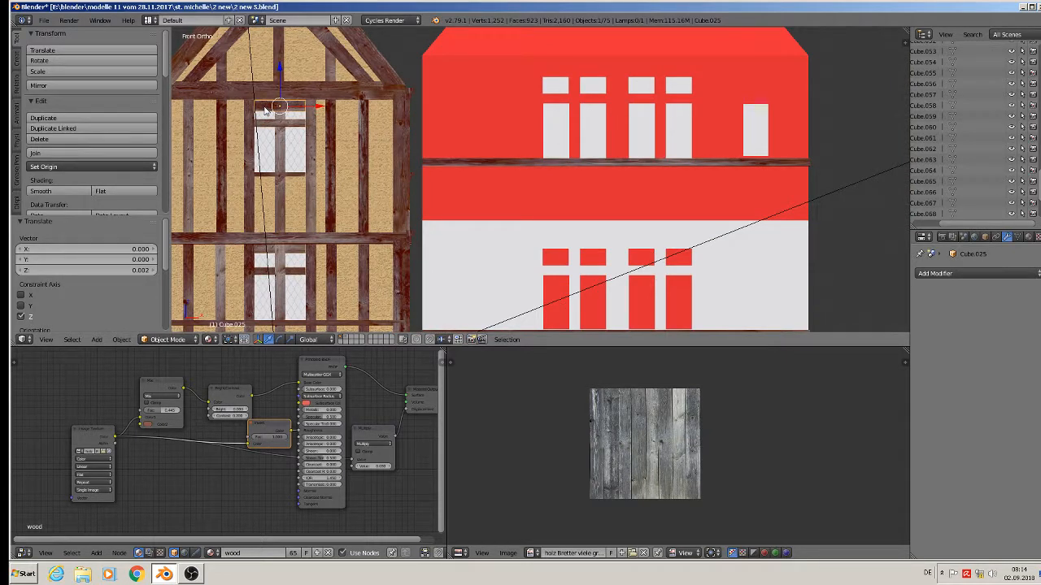
right_click(266, 127)
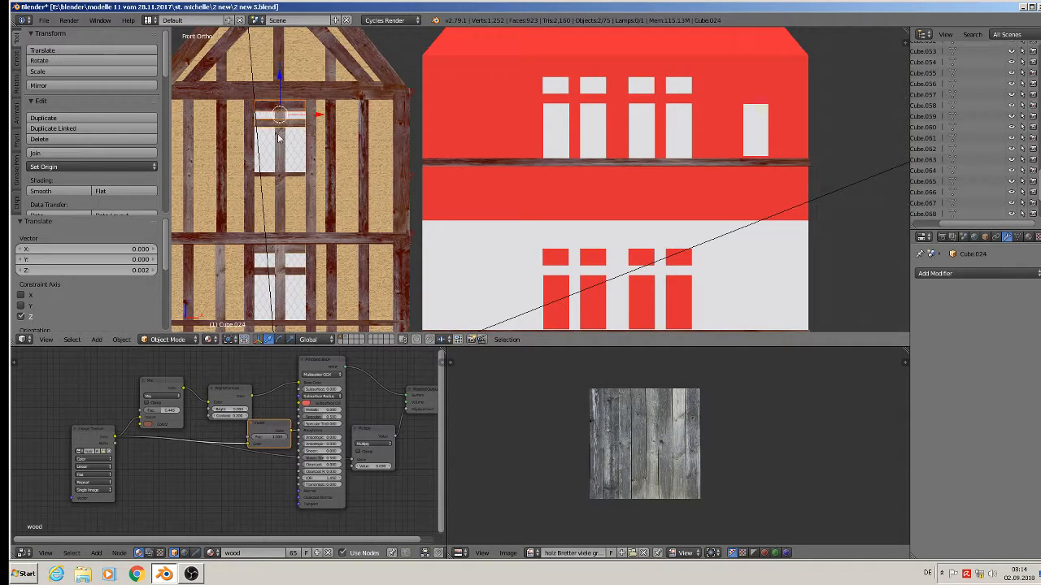
right_click(279, 161)
right_click(269, 179)
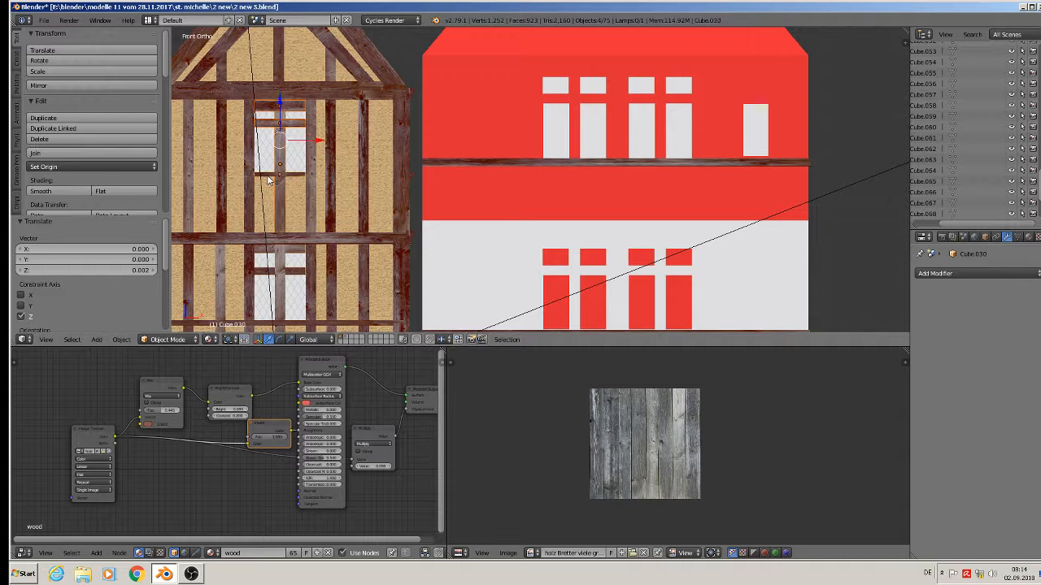
right_click(311, 165)
key(shift+d)
key(x)
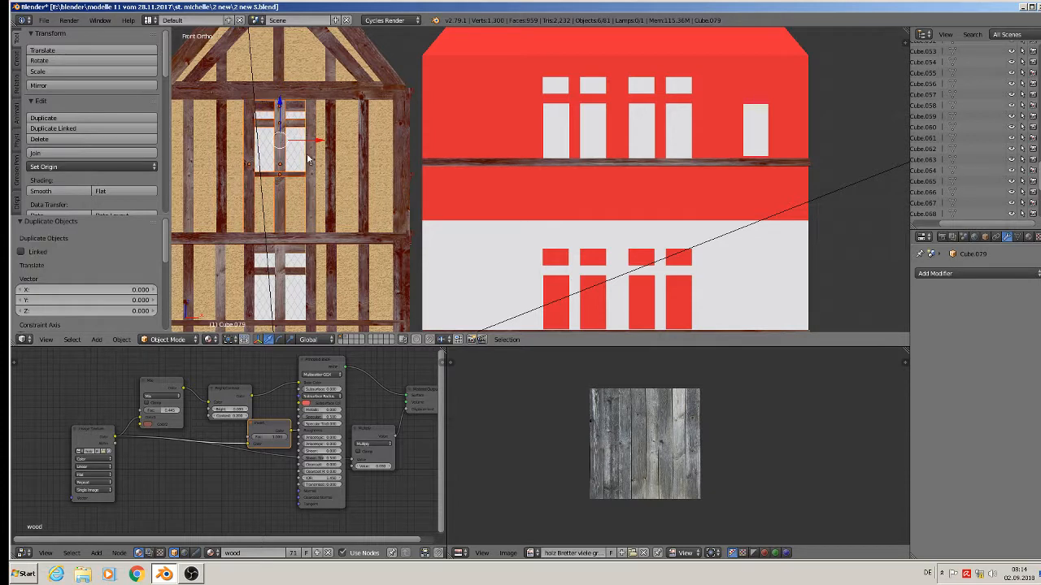
click(608, 146)
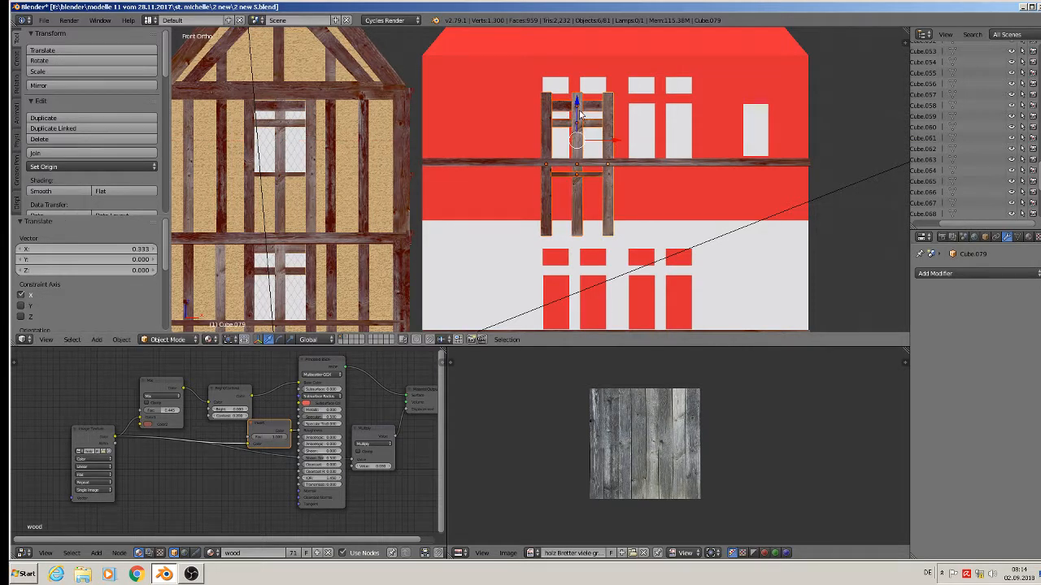
drag(578, 109, 578, 86)
drag(612, 120, 606, 120)
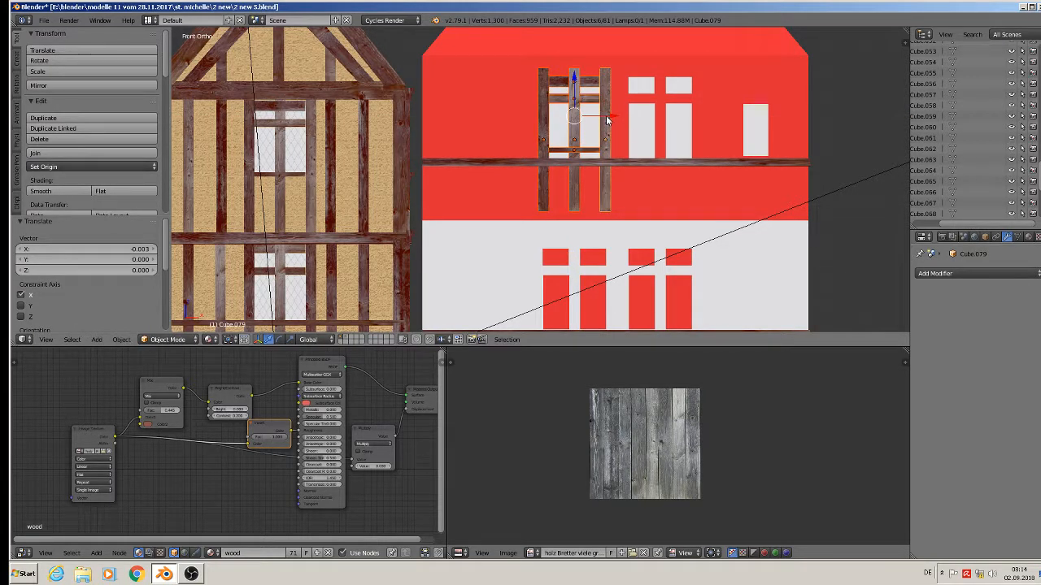
- Duplicate the copied six-timber window frame and position it around the right window pair of the second house's middle storey
key(shift+d)
right_click(605, 115)
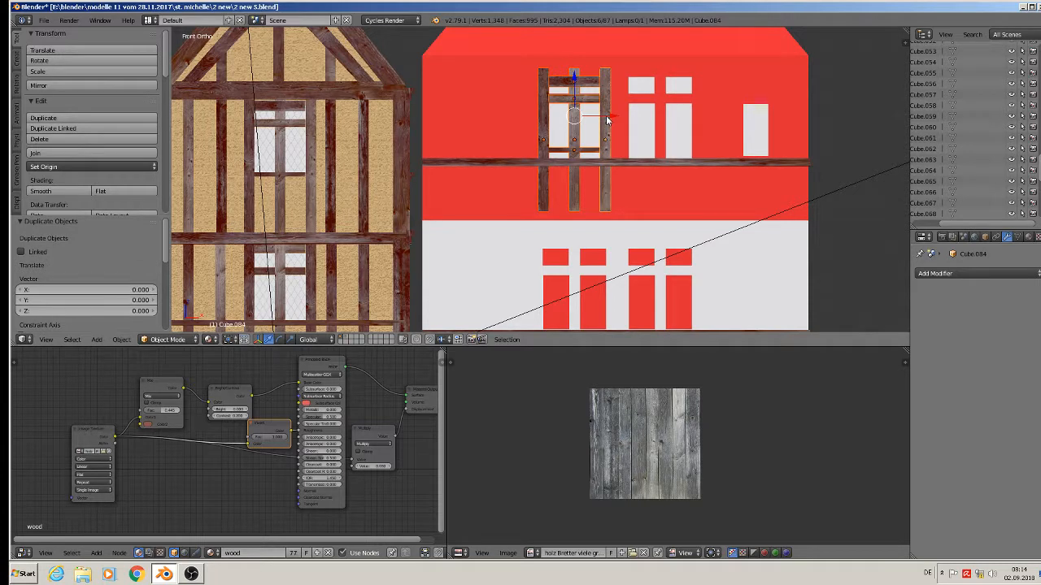
drag(609, 118, 696, 122)
shift+middle_drag(676, 134, 638, 119)
drag(615, 62, 594, 238)
drag(657, 268, 659, 281)
drag(611, 228, 613, 229)
- Duplicate the five timbers framing the finished house's middle-storey window and move them 0.330 along X onto the second house's left middle-storey windows
scroll(613, 229, down, 3)
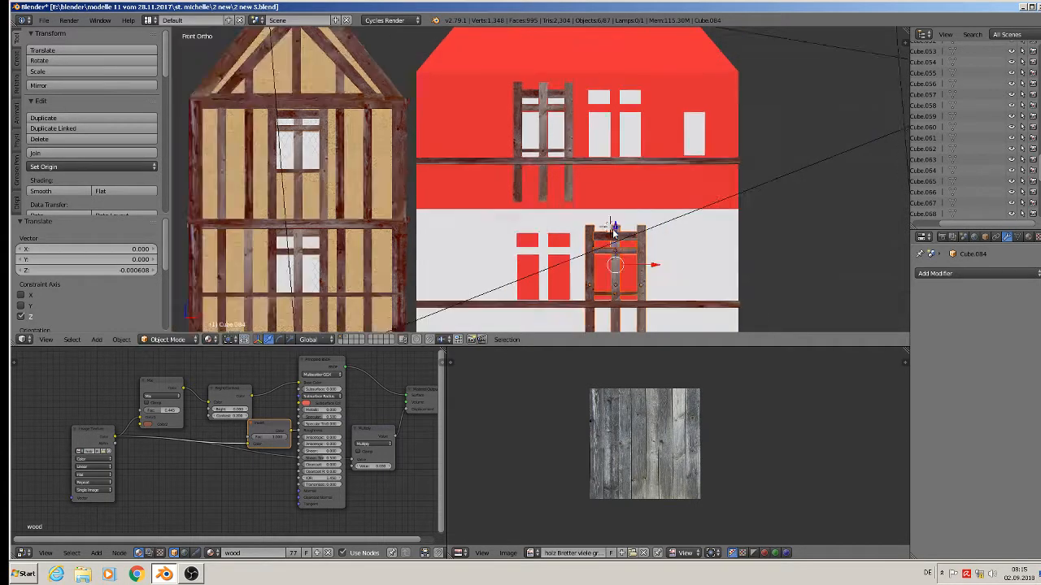
shift+middle_drag(613, 229, 636, 149)
scroll(431, 160, up, 2)
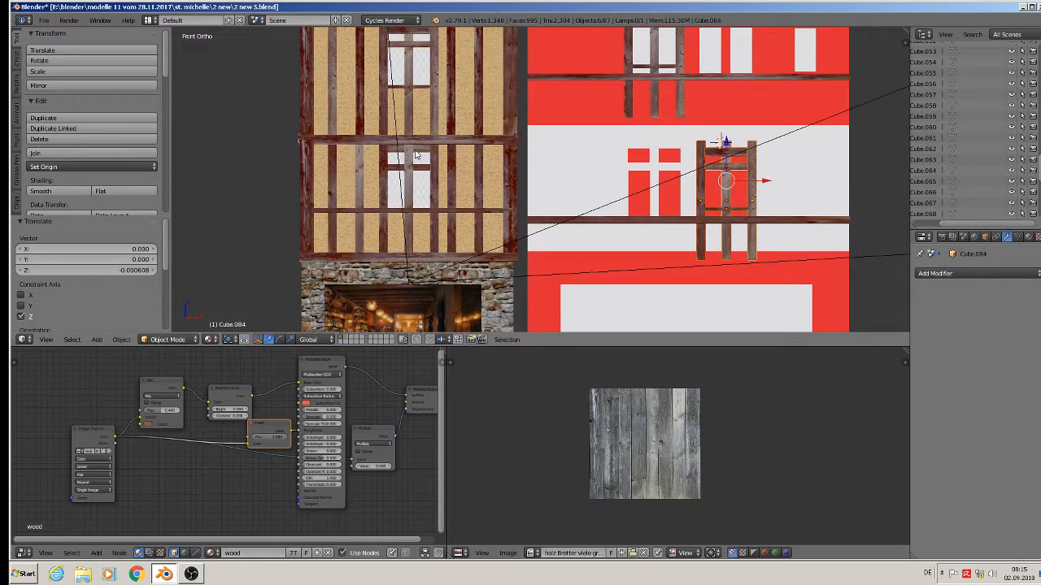
right_click(416, 155)
scroll(416, 159, up, 3)
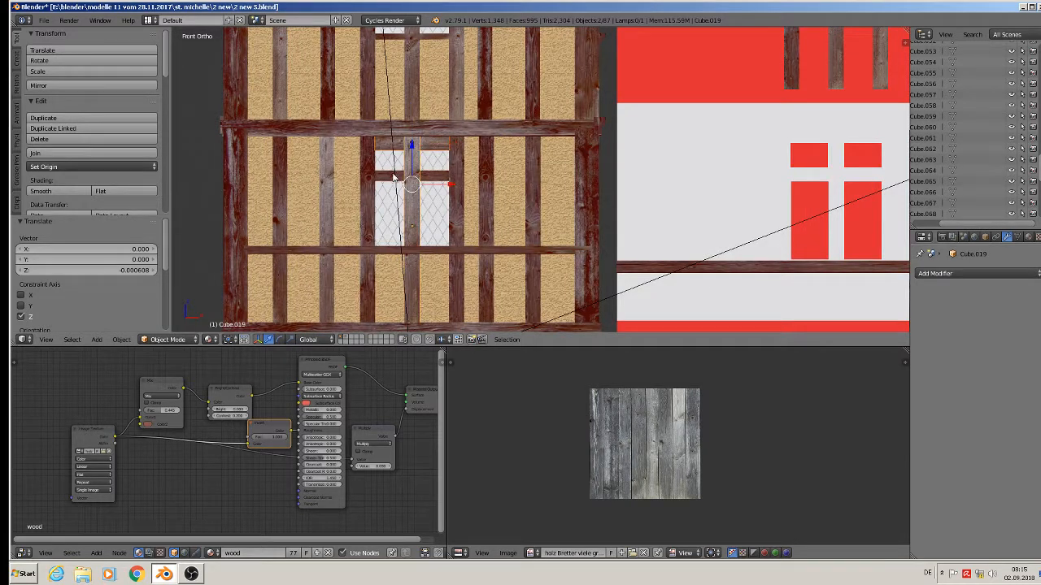
right_click(388, 181)
shift+right_click(371, 191)
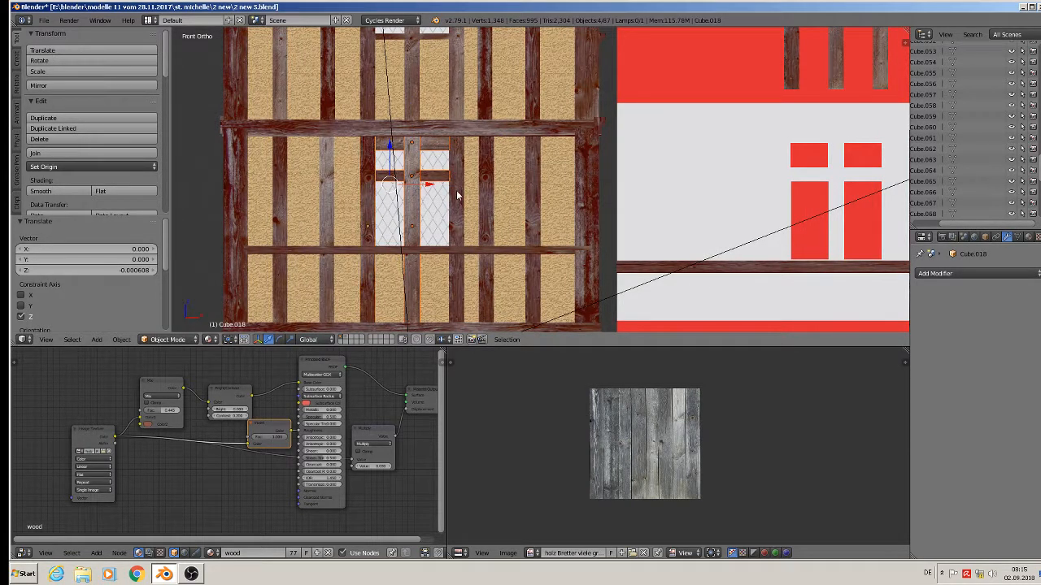
shift+right_click(457, 195)
scroll(451, 76, down, 4)
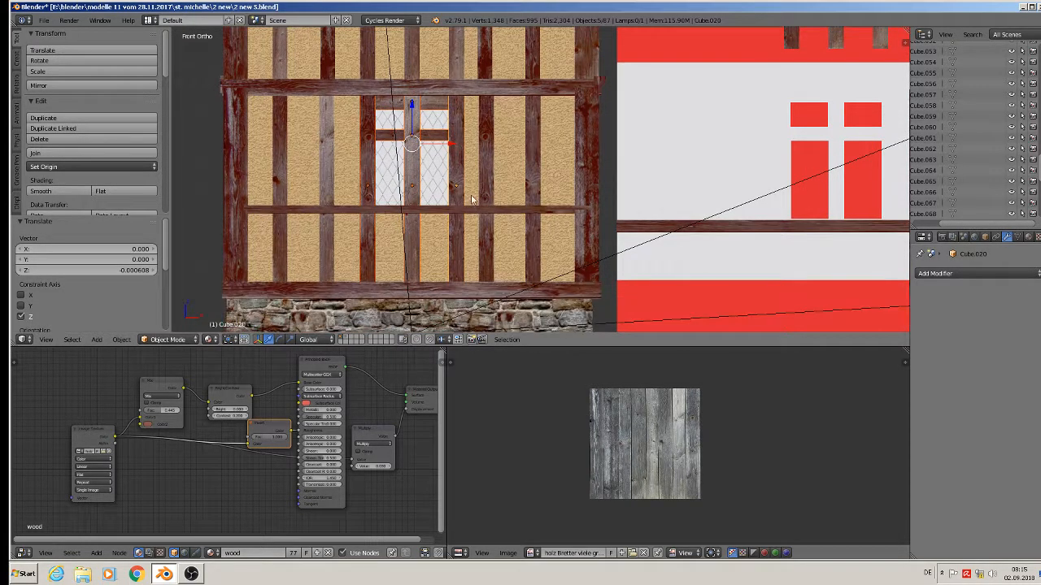
key(shift+d)
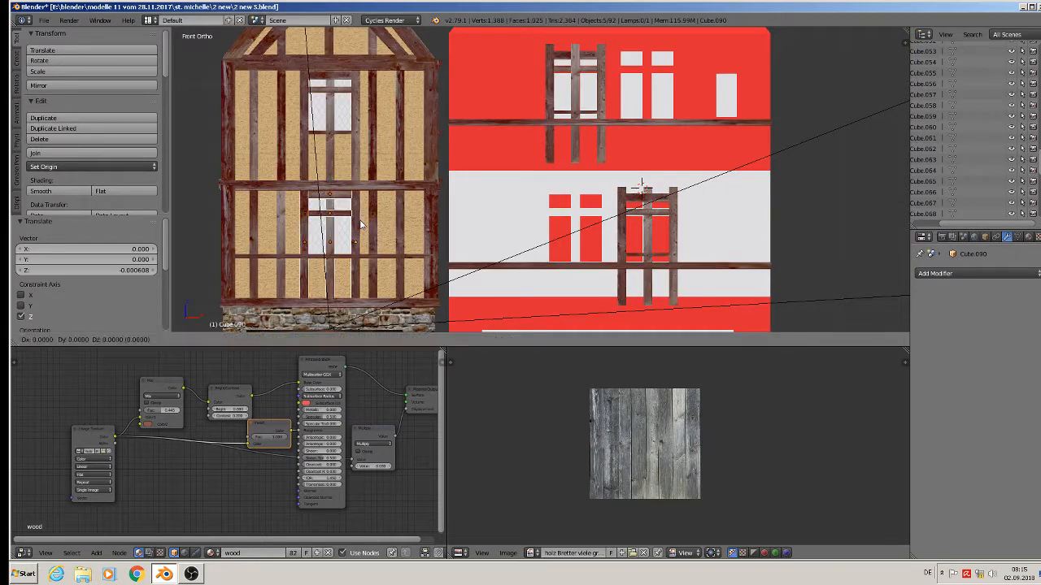
key(x)
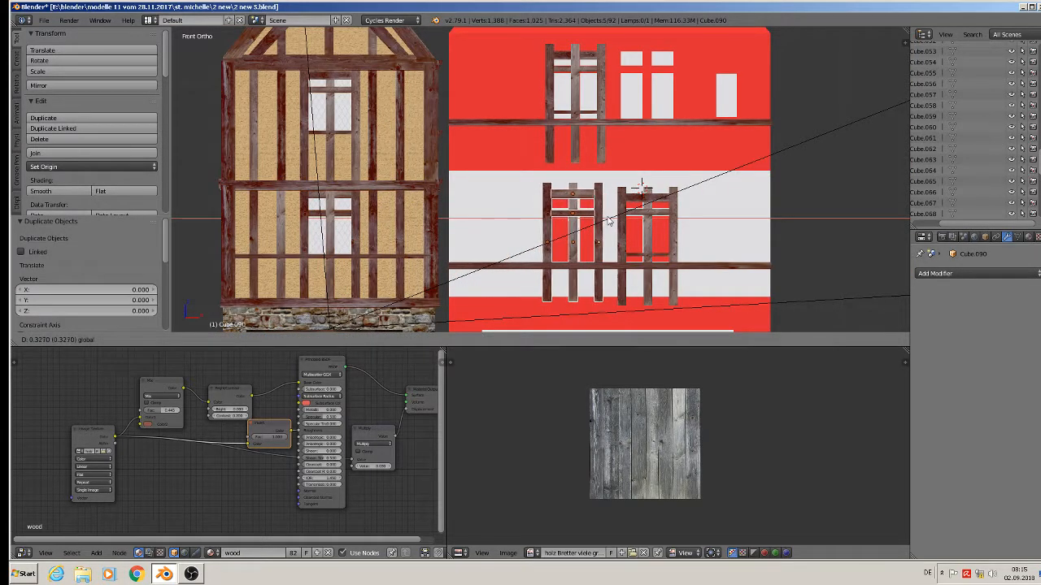
click(611, 221)
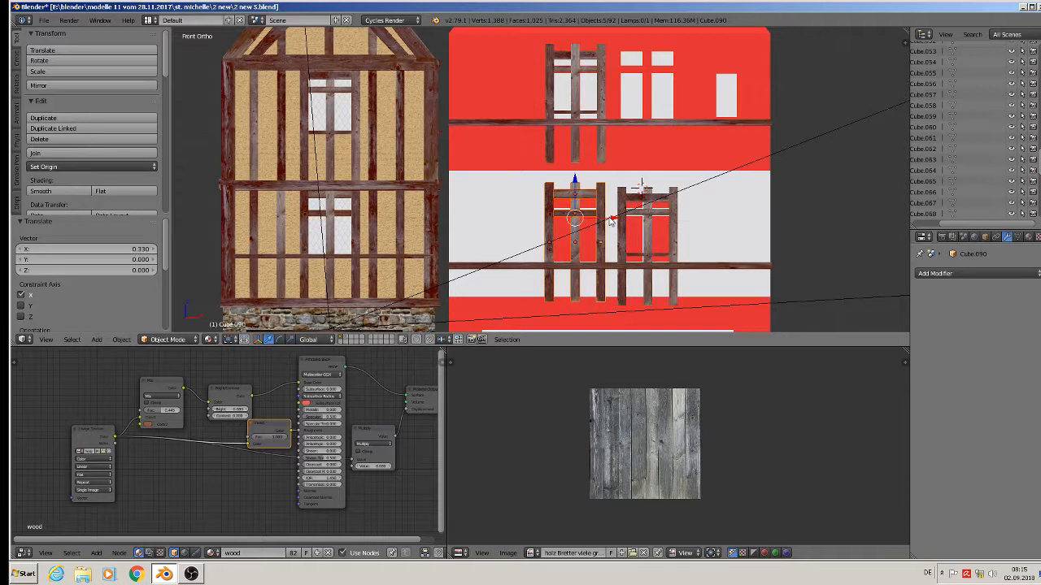
- Duplicate the five-timber window frame and move the copy 0.096 along X and 0.194 along Z onto the right upper window pair
key(shift+d)
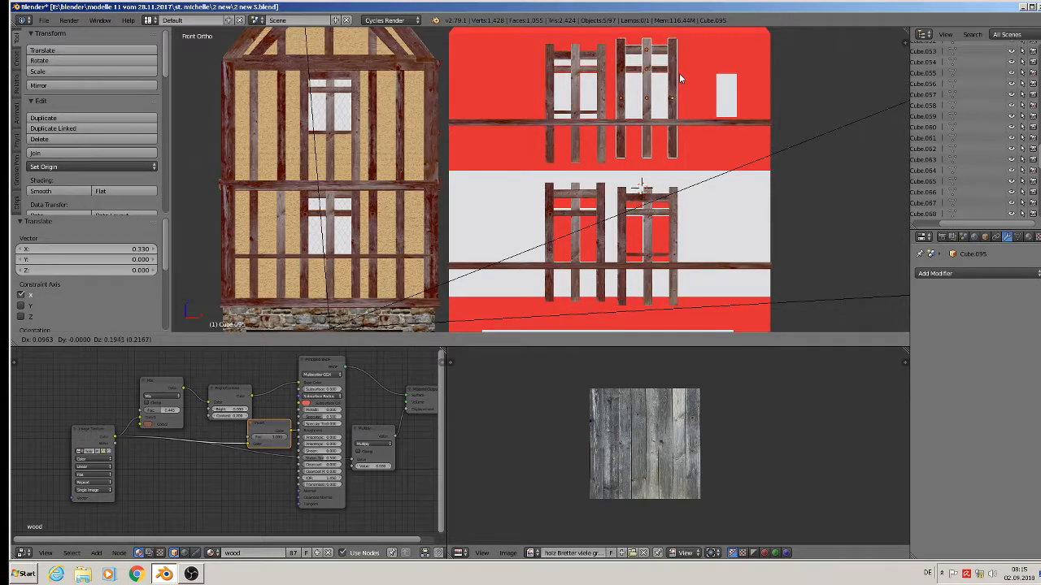
click(681, 79)
- Join the five timbers around the second house's right upper window pair into one object
middle_drag(678, 93, 671, 142)
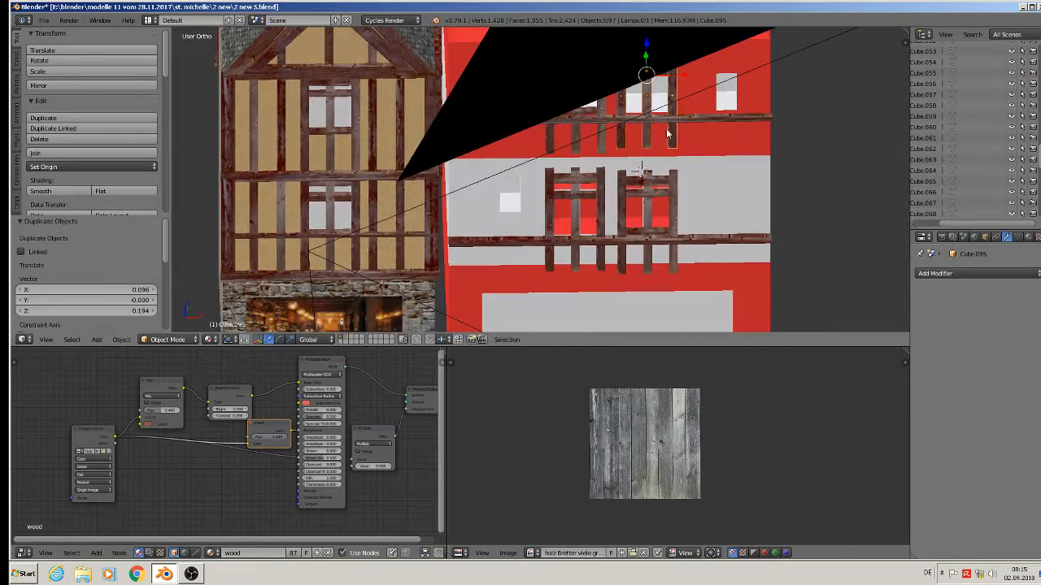
scroll(668, 131, up, 3)
mouse_move(636, 71)
middle_down()
mouse_move(618, 65)
mouse_move(627, 69)
middle_up()
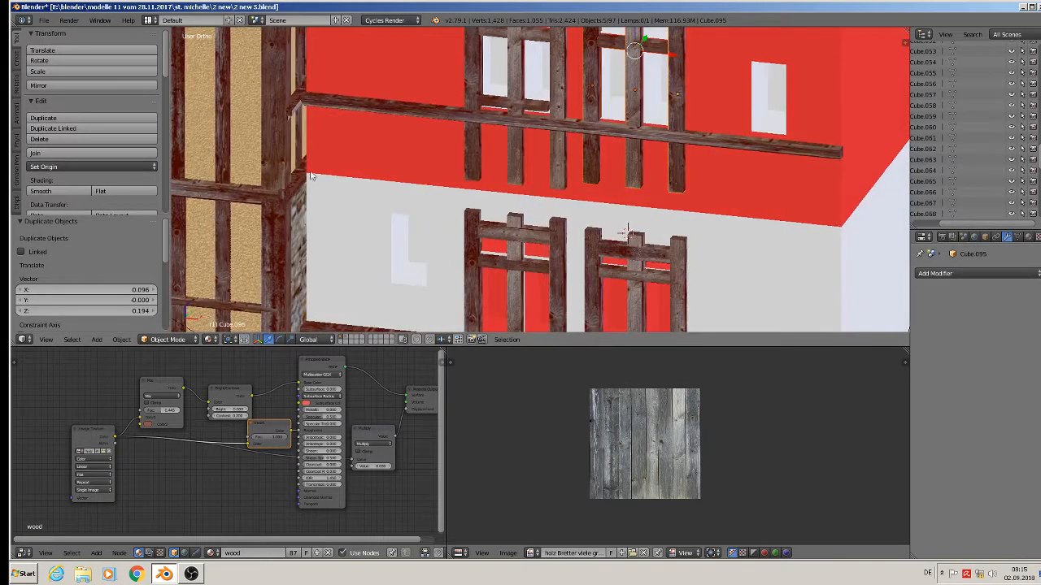
click(80, 154)
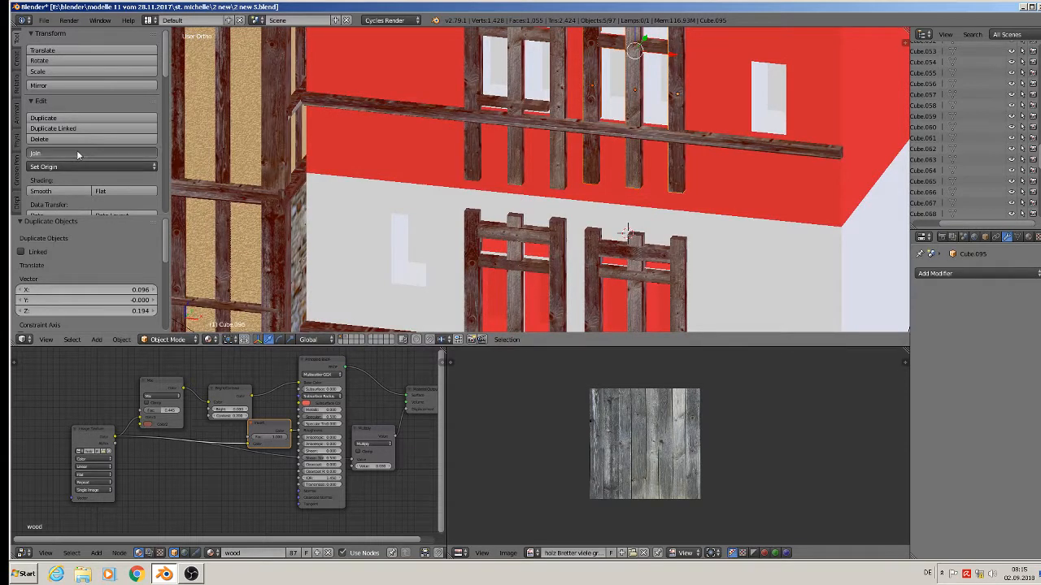
- Mirror the joined window frame along the global X axis
click(122, 340)
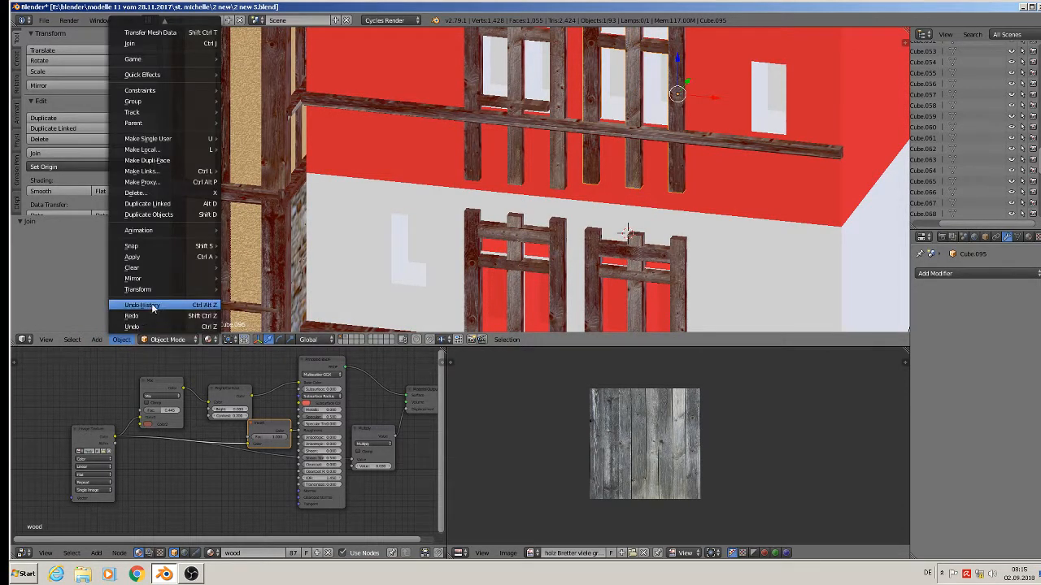
mouse_move(147, 279)
click(256, 277)
key(x)
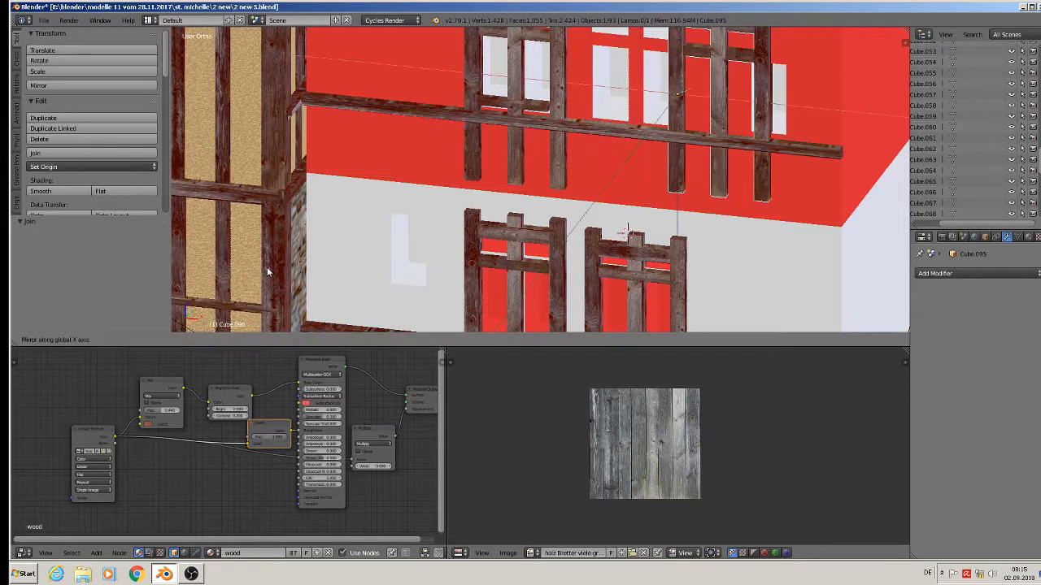
middle_drag(267, 268, 283, 272)
middle_click(283, 271)
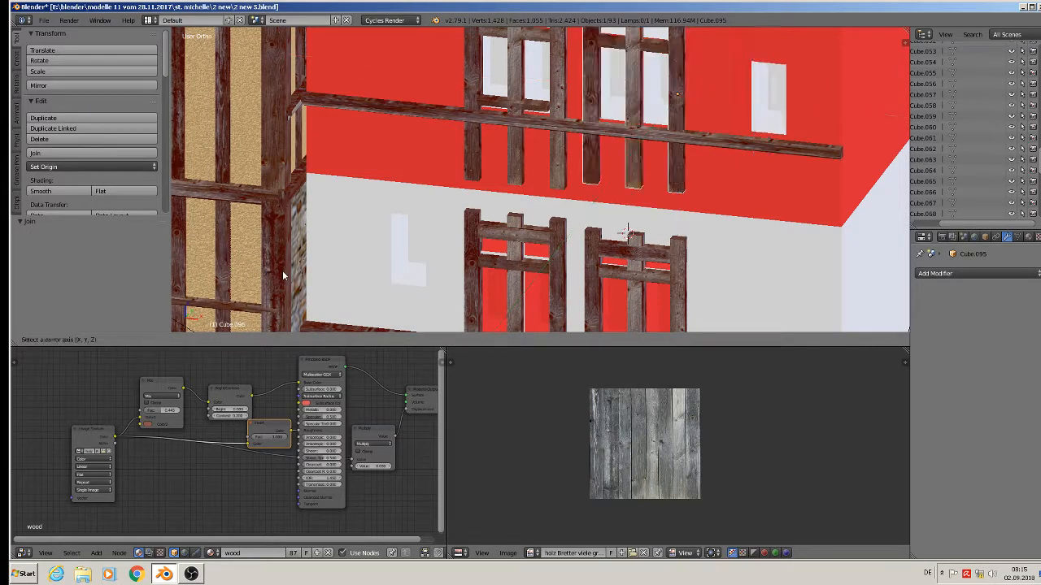
key(x)
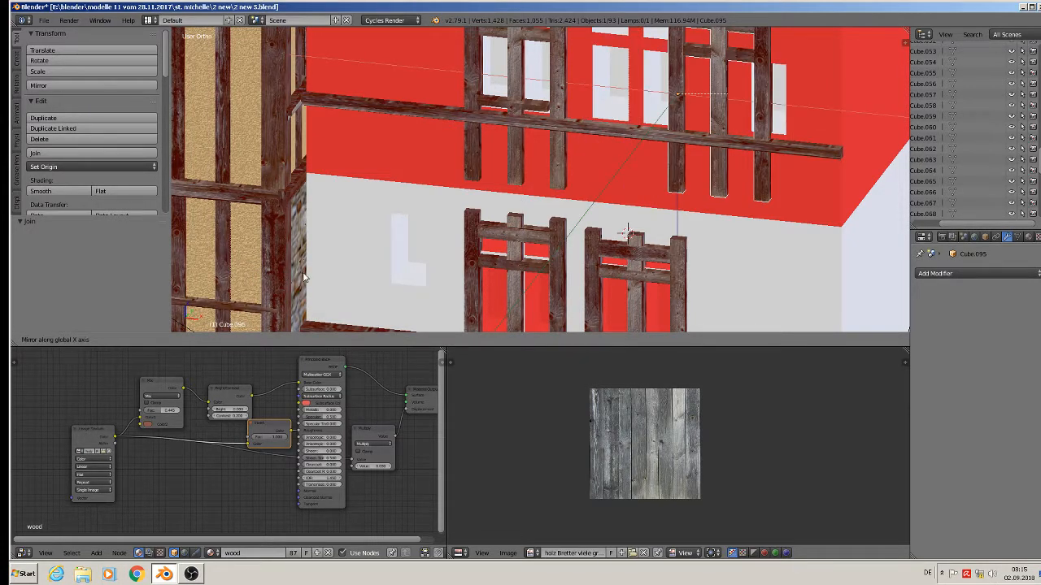
click(308, 278)
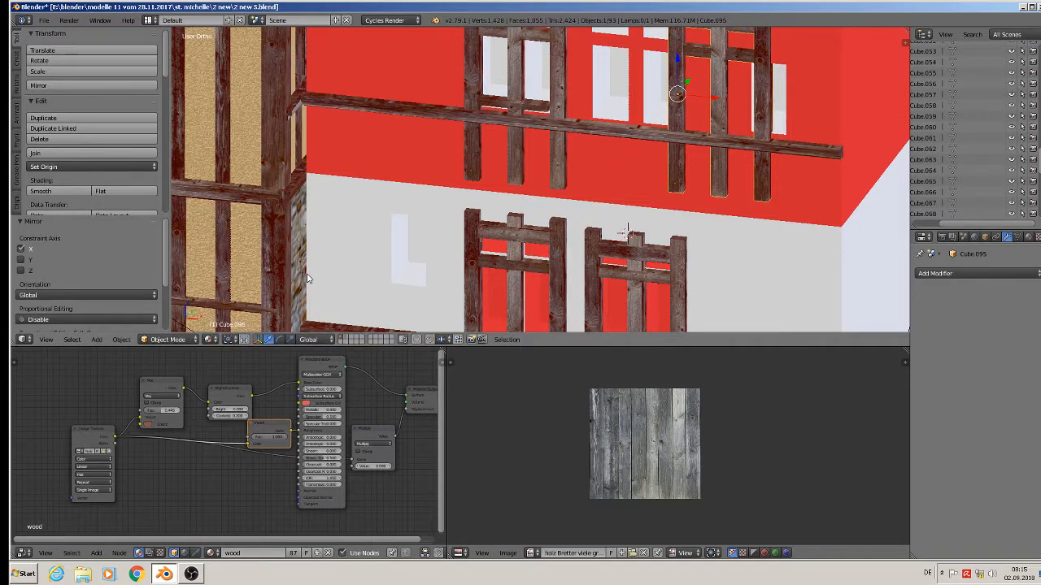
- Move the mirrored frame -0.069 along X, back over the right upper window pair
scroll(560, 177, down, 3)
scroll(559, 178, up, 2)
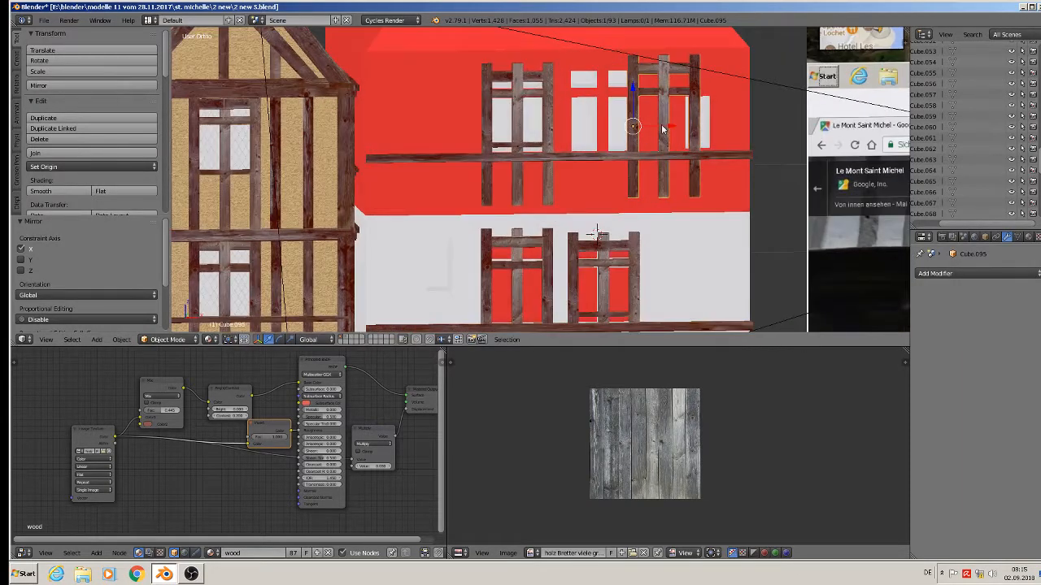
key(g)
key(x)
click(604, 133)
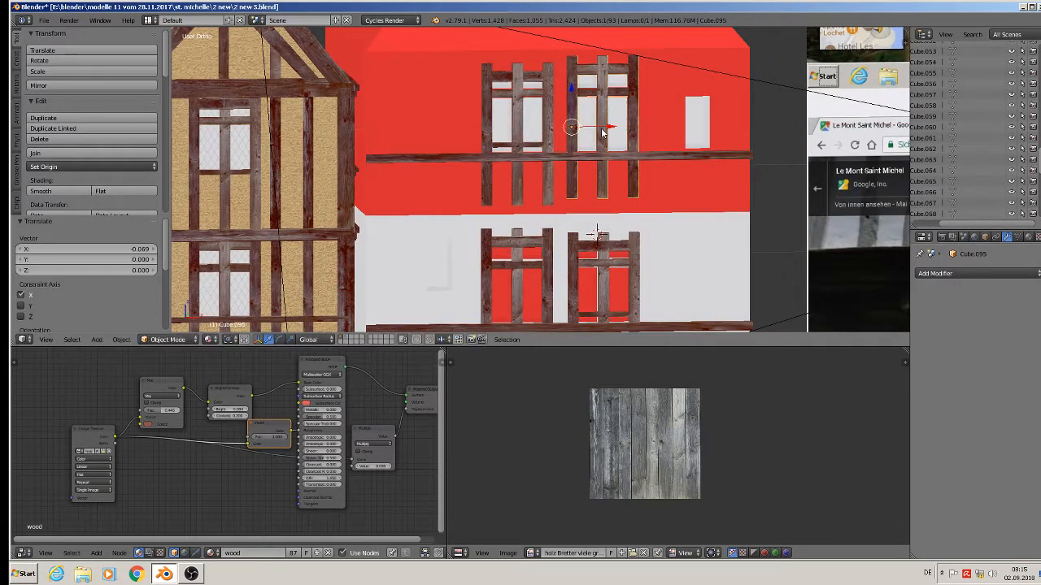
- Examine the half-timbered reference photos and compare their facades with the two modelled houses
middle_drag(605, 133, 543, 124)
scroll(596, 125, down, 1)
scroll(596, 125, down, 1)
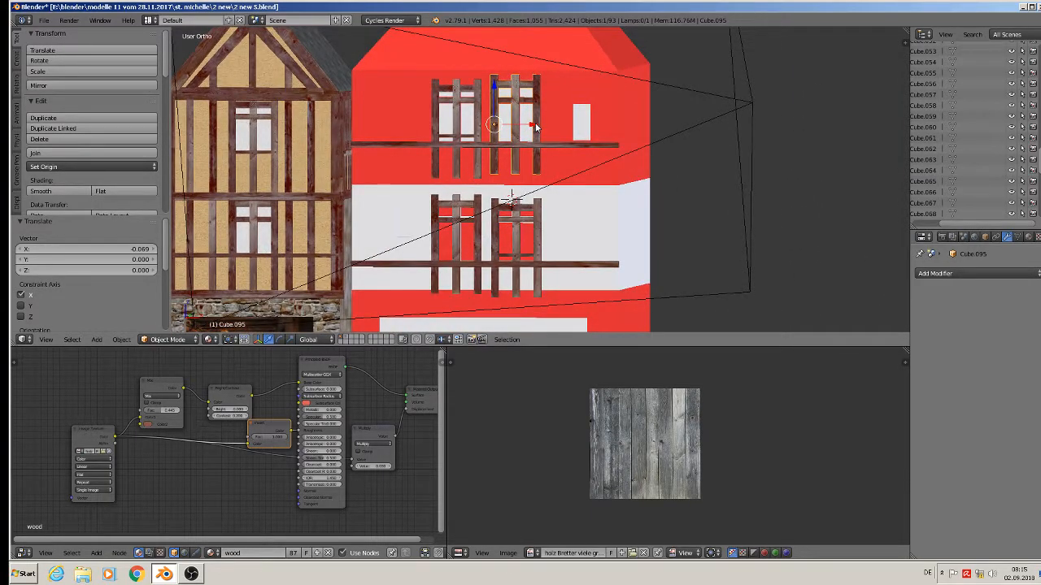
scroll(535, 127, up, 1)
scroll(452, 145, down, 3)
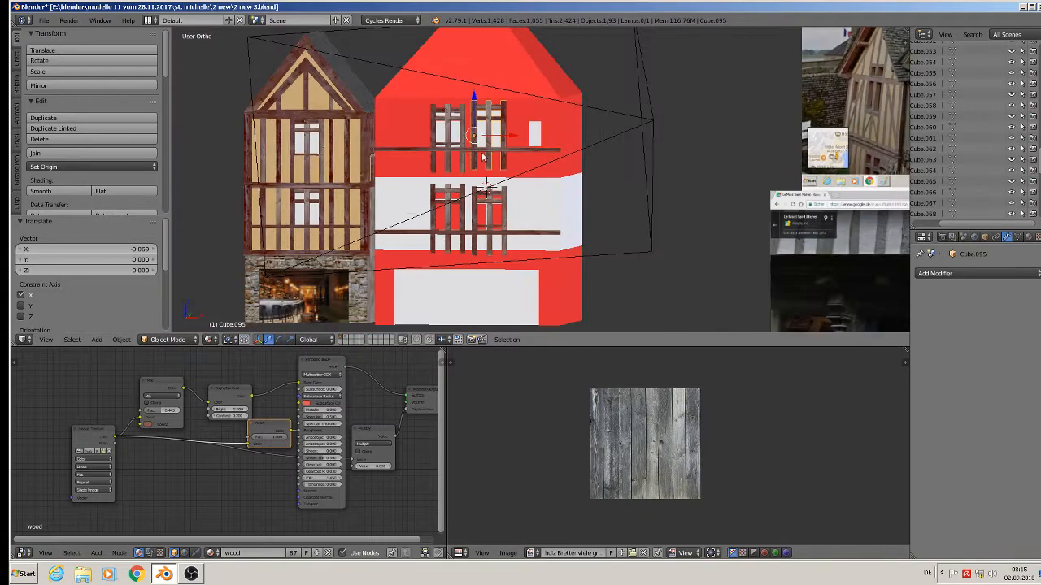
middle_drag(452, 146, 353, 164)
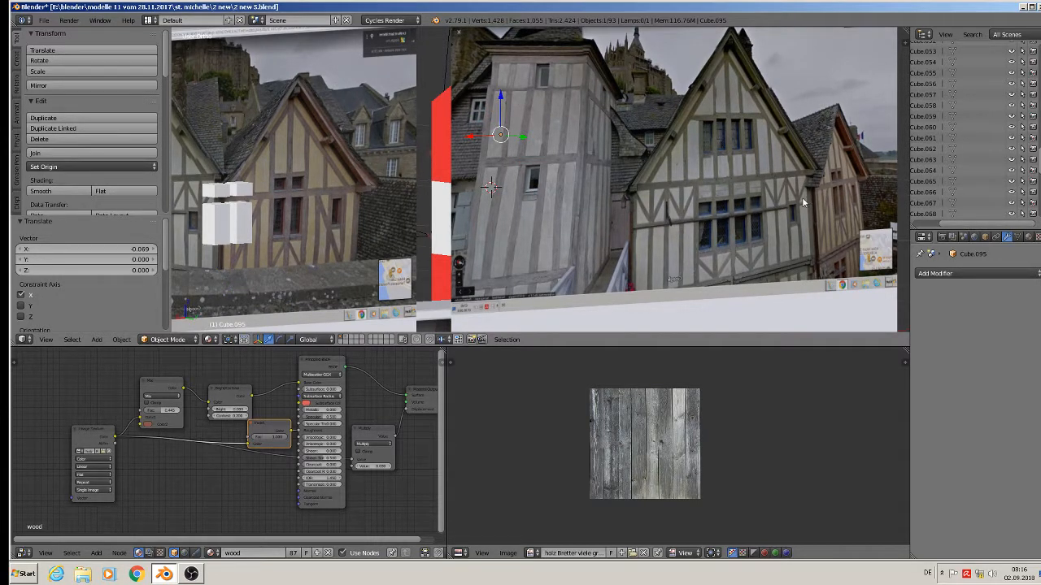
scroll(802, 198, down, 3)
middle_drag(802, 197, 284, 196)
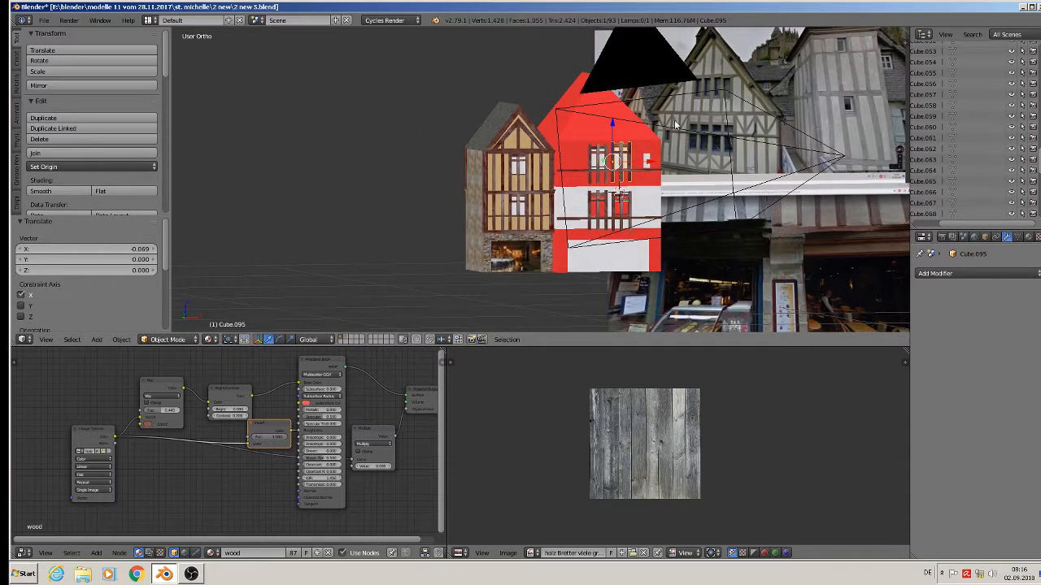
scroll(750, 134, down, 4)
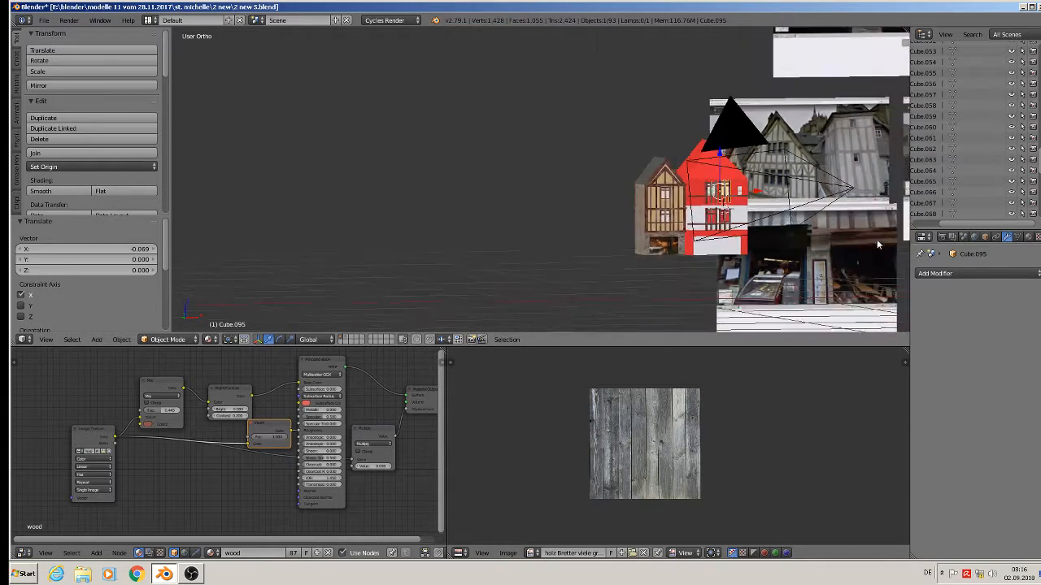
scroll(846, 221, up, 6)
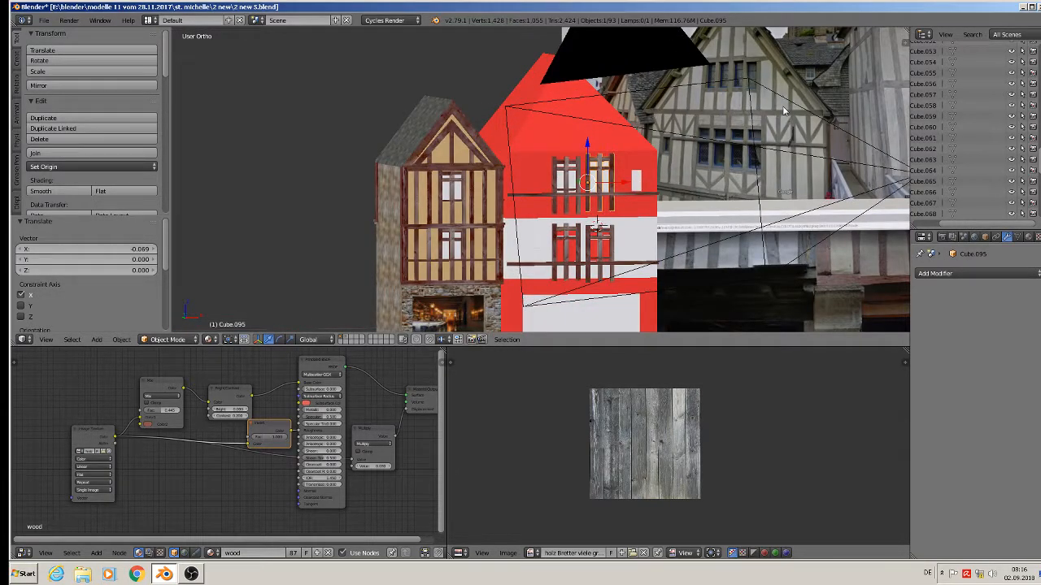
- Duplicate the second house's upper horizontal beam and move the copy 0.445 along Y to the rear wall
right_click(551, 193)
middle_drag(539, 209, 634, 240)
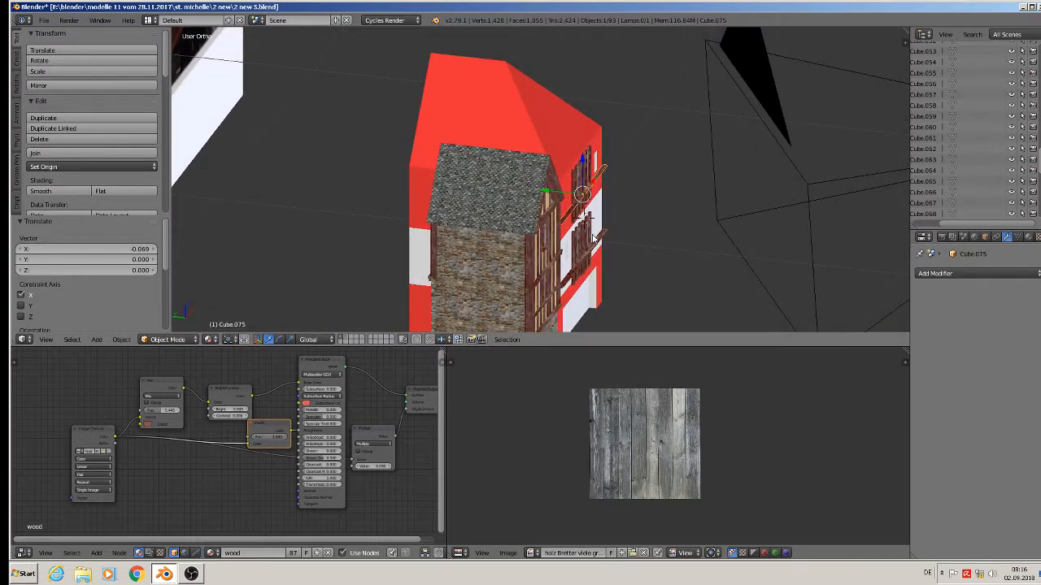
key(shift+d)
key(y)
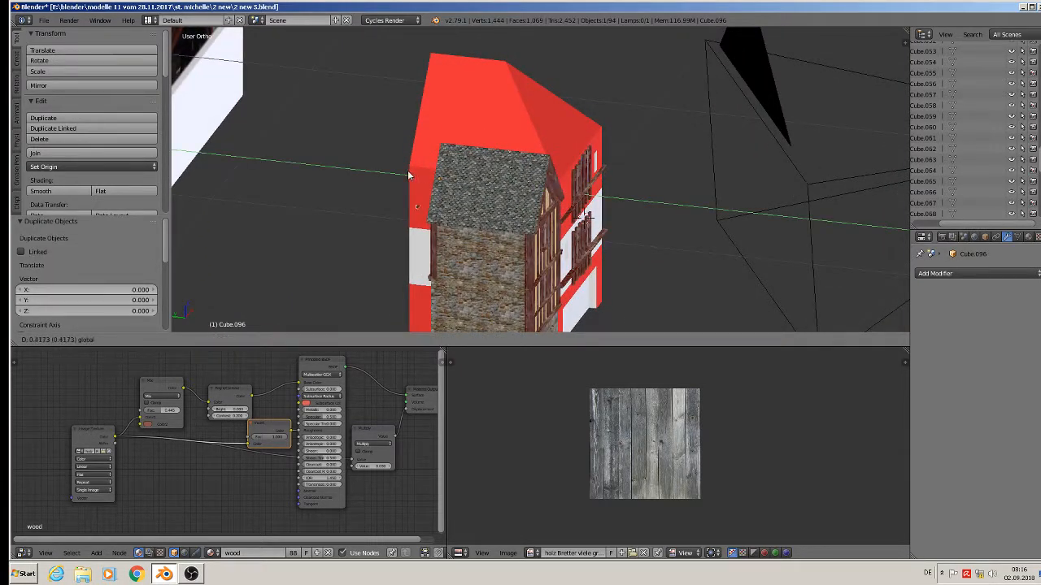
click(399, 174)
- Raise the rear beam 0.073 along Z across the upper part of the rear windows
middle_drag(400, 174, 427, 160)
scroll(462, 176, up, 2)
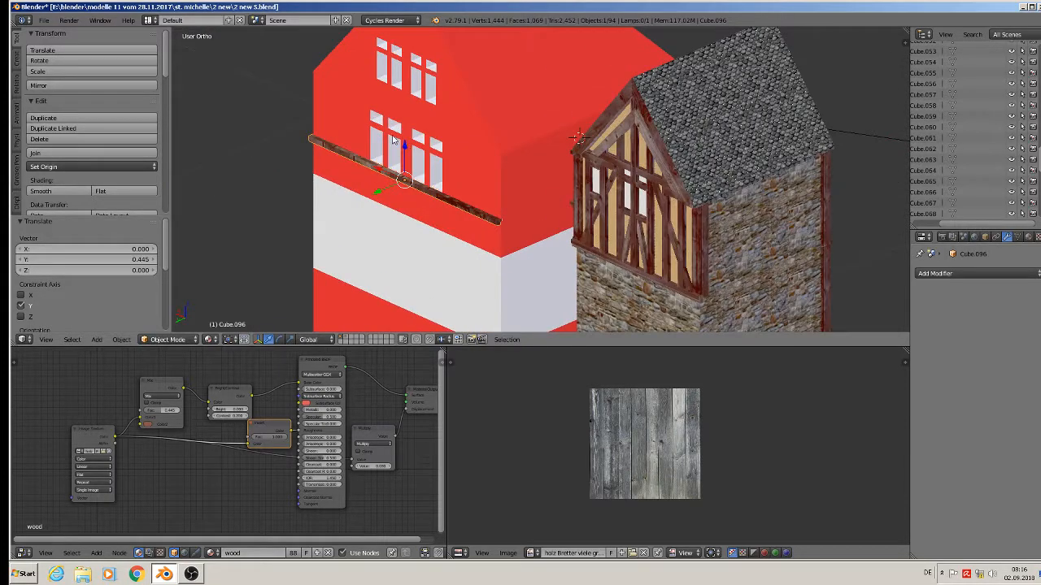
click(413, 147)
key(g)
key(z)
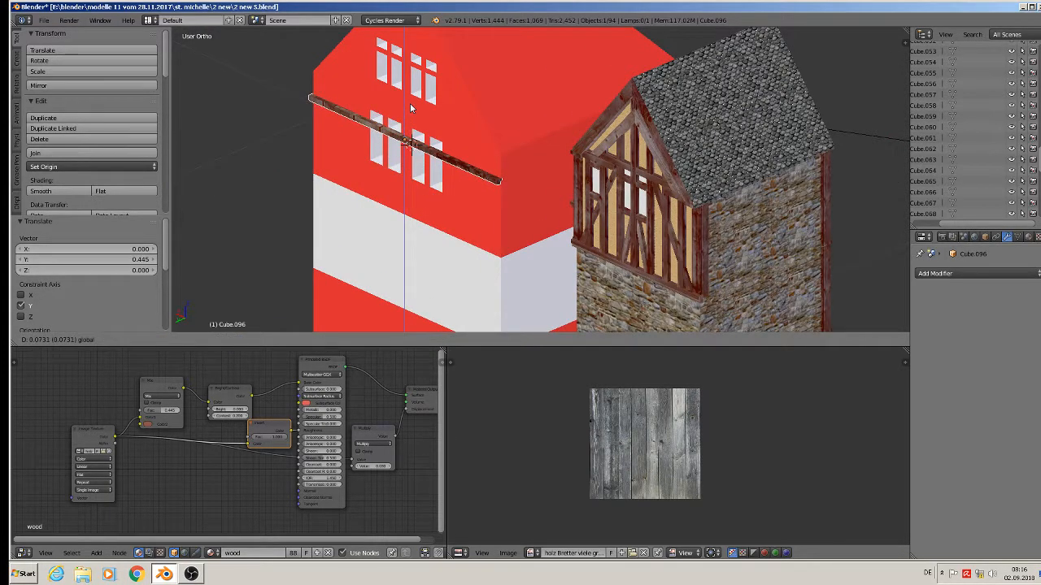
click(409, 106)
- Rotate the rear beam 180° about the X axis and deselect it
scroll(440, 102, up, 1)
middle_drag(440, 101, 456, 80)
scroll(469, 79, up, 2)
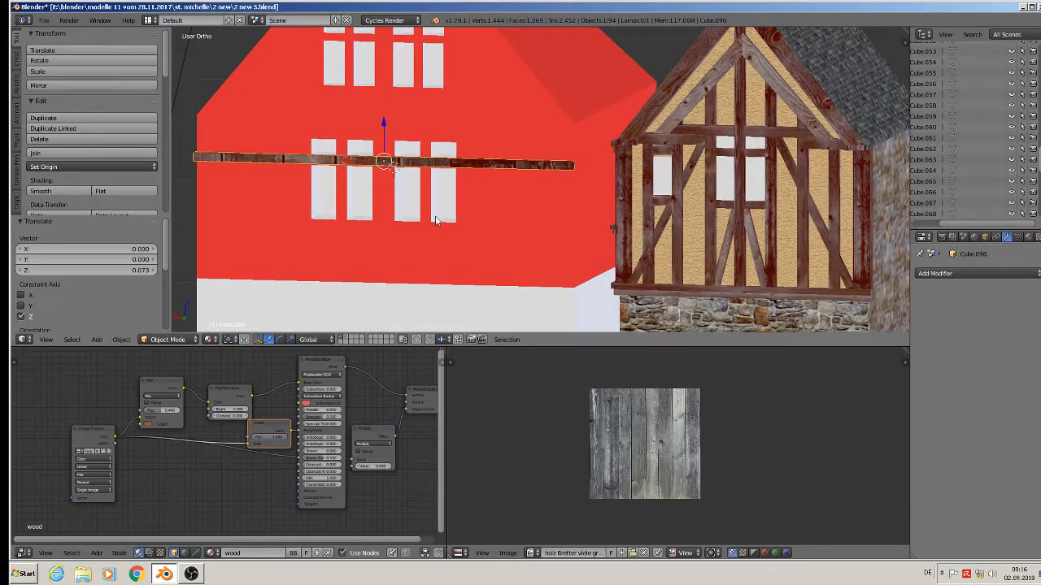
text(rx)
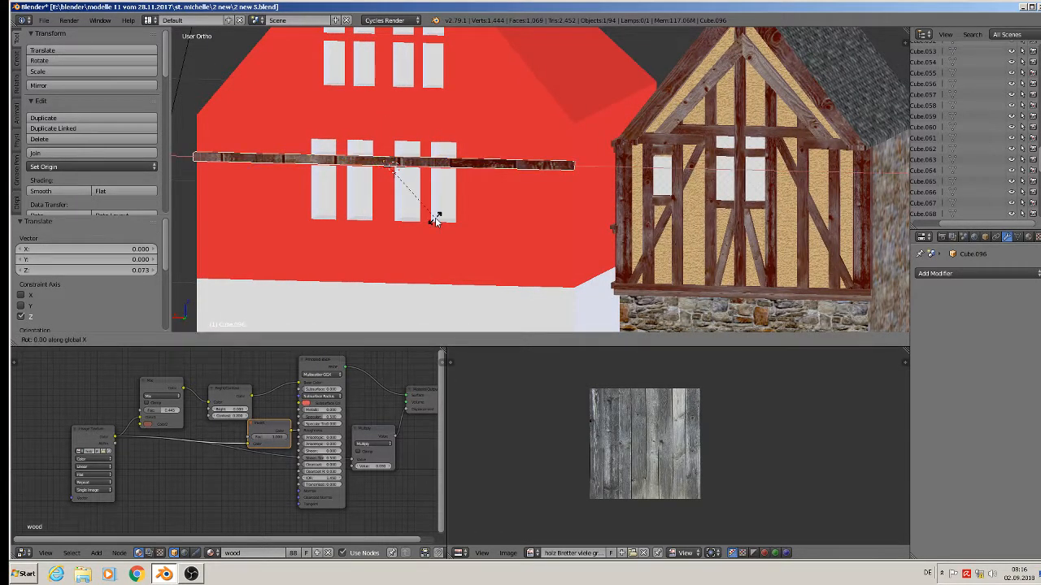
text(180)
key(Return)
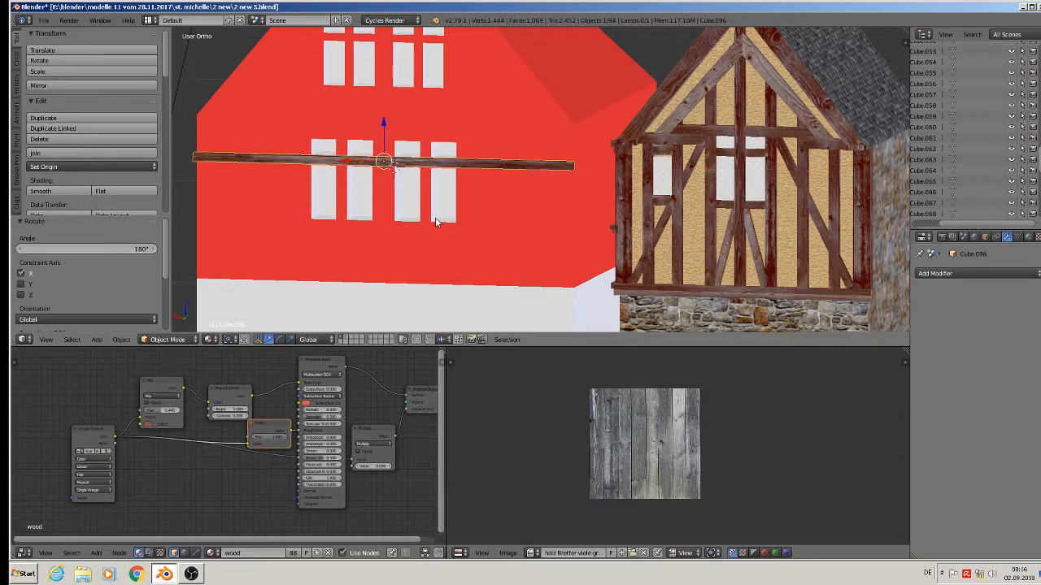
scroll(438, 177, down, 1)
key(a)
- In the front facade's right upper window frame, edit the mesh and shift the middle vertical timber slightly along X
middle_drag(485, 195, 303, 203)
scroll(305, 204, down, 3)
shift+middle_drag(428, 260, 490, 157)
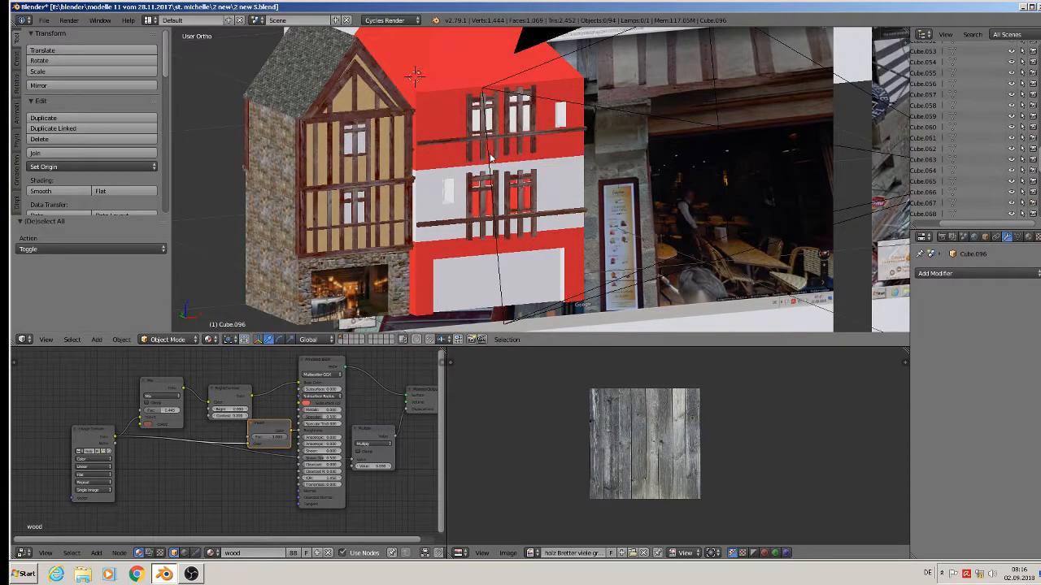
middle_drag(486, 130, 485, 167)
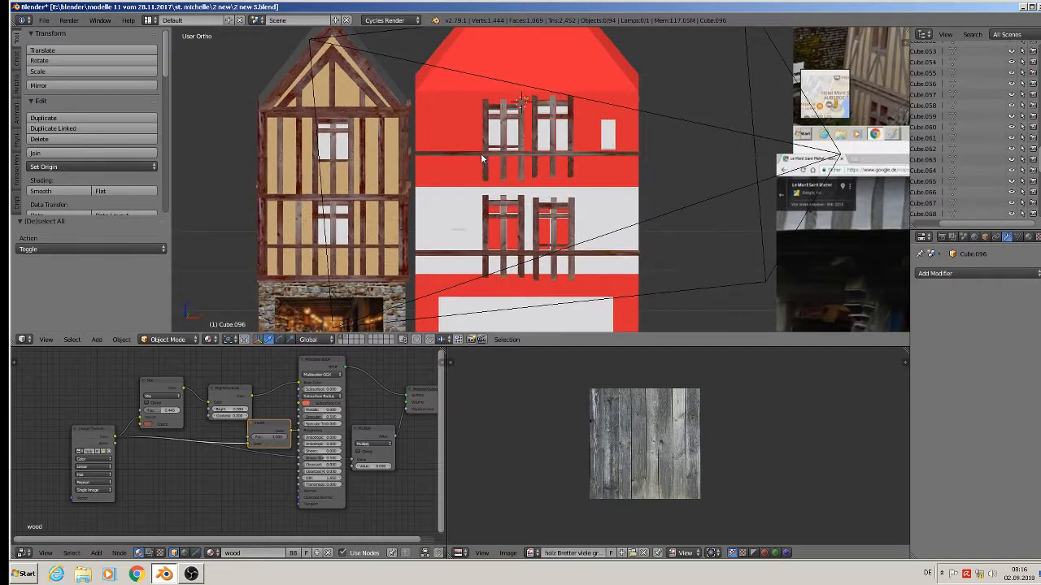
key(KP_1)
scroll(575, 73, up, 1)
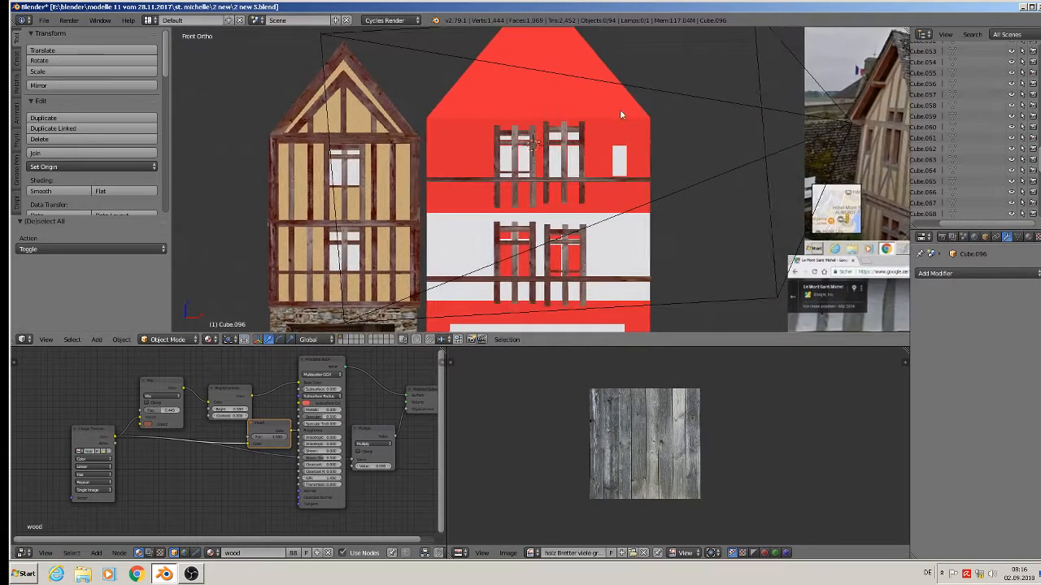
scroll(620, 109, up, 1)
scroll(585, 196, up, 2)
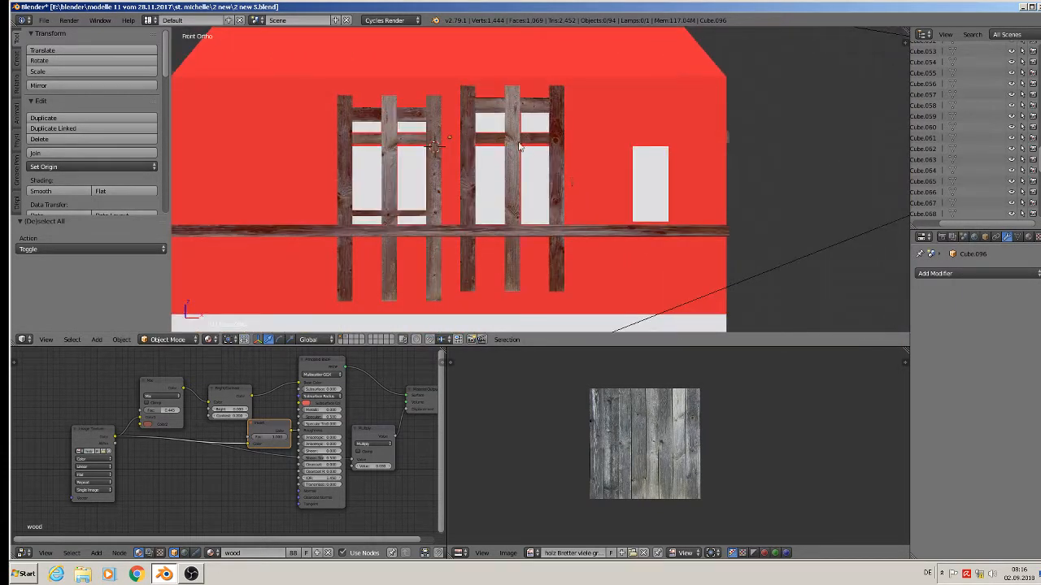
right_click(513, 123)
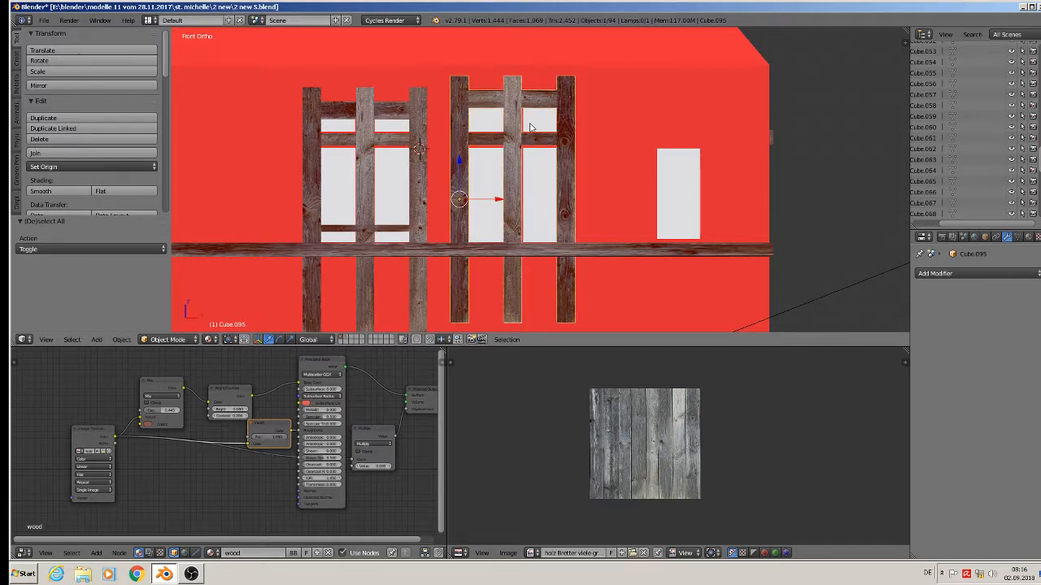
key(Tab)
key(a)
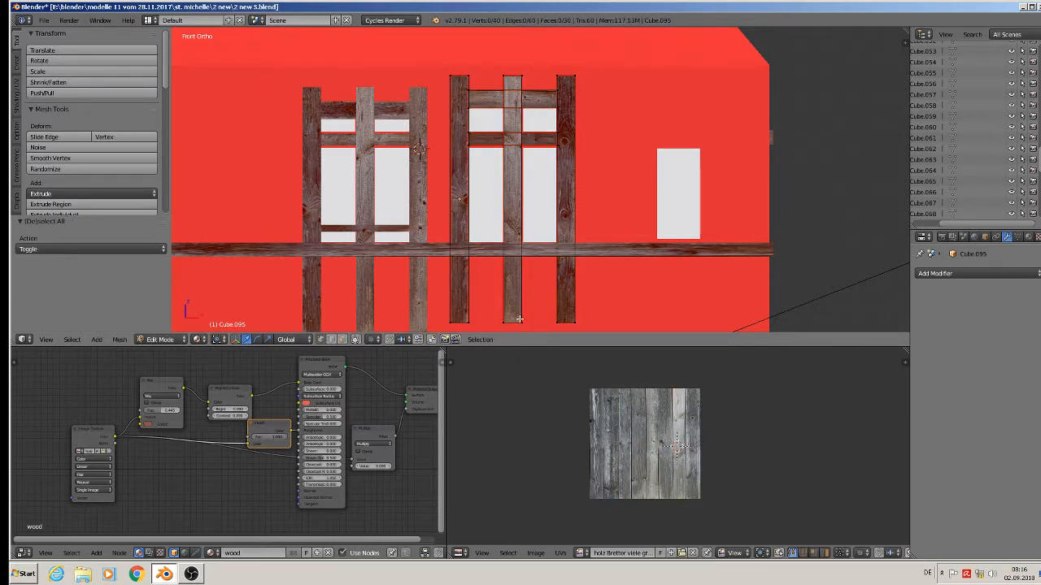
key(l)
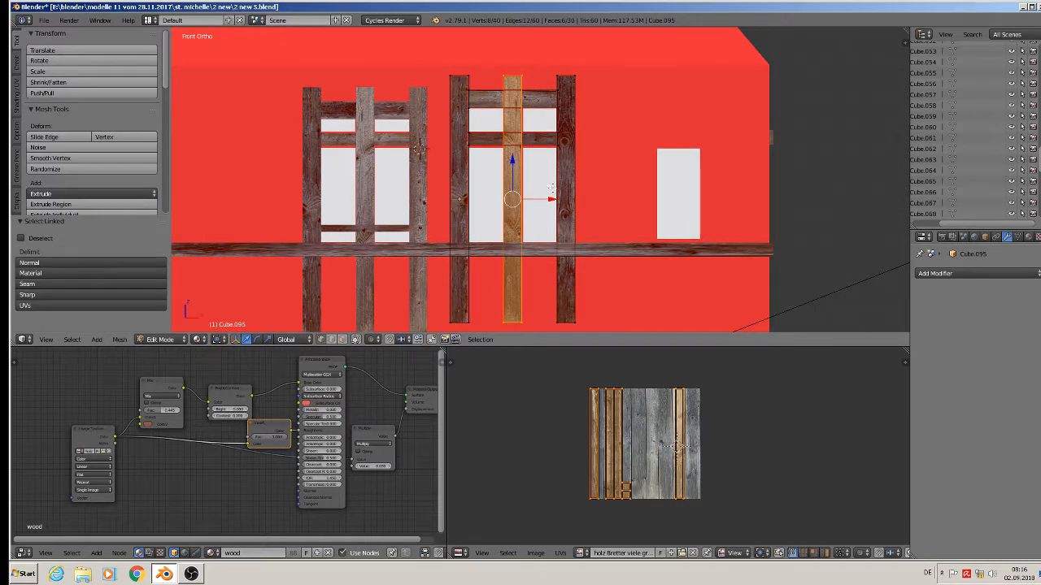
drag(551, 198, 553, 199)
- Clear the mesh selection and reselect only the frame's middle vertical timber
key(a)
key(a)
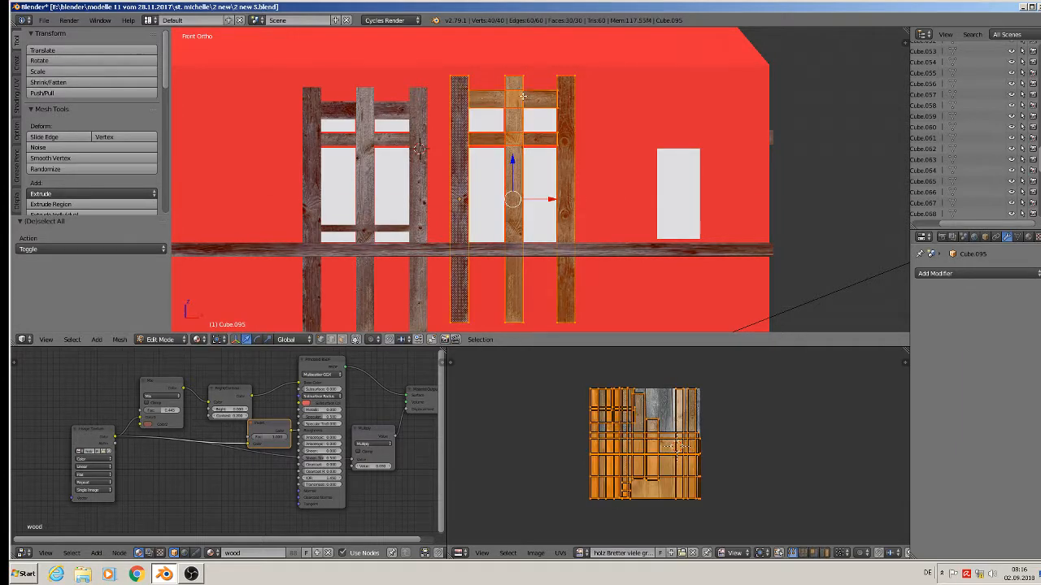
key(a)
key(l)
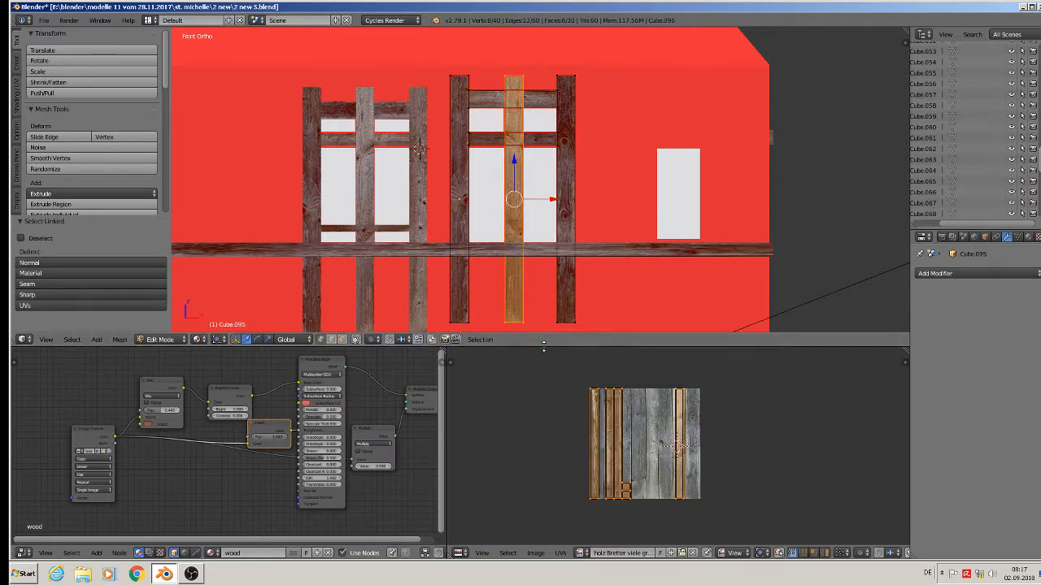
key(z)
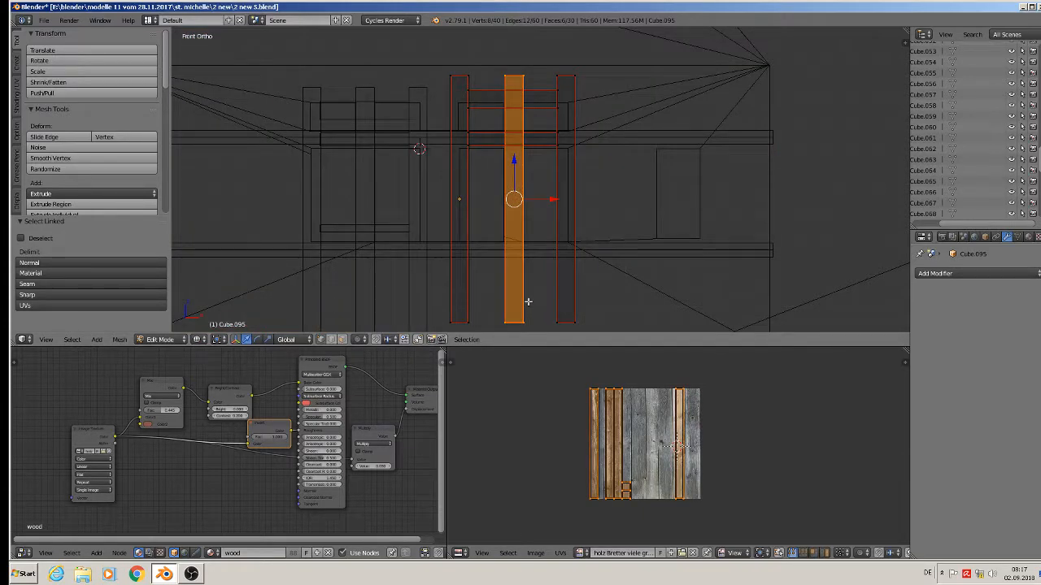
key(z)
key(z)
click(200, 339)
click(232, 281)
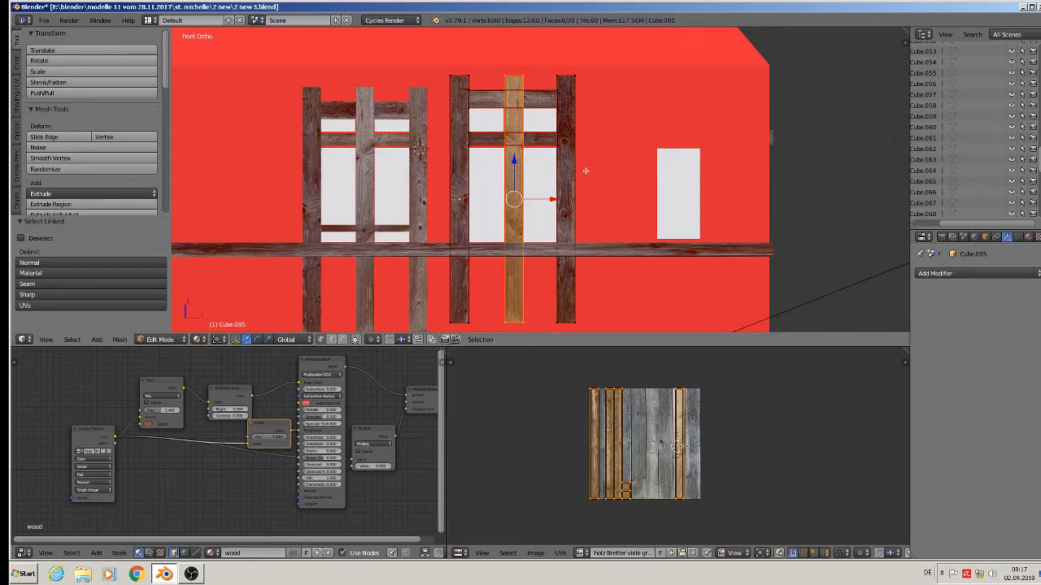
- Scale the right upper window frame's middle vertical timber by 1.095 along Z and leave mesh editing
key(s)
key(z)
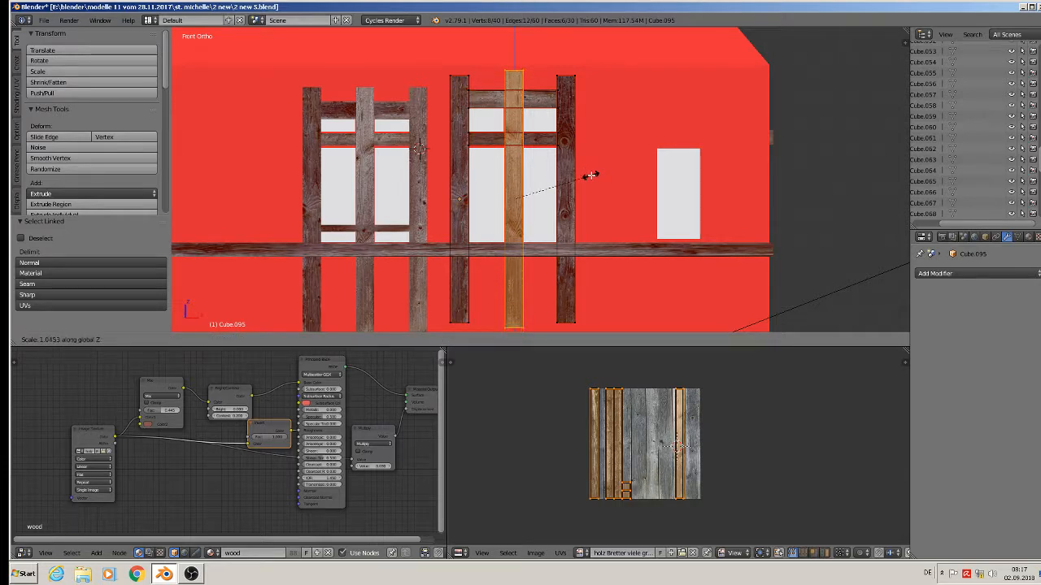
click(596, 178)
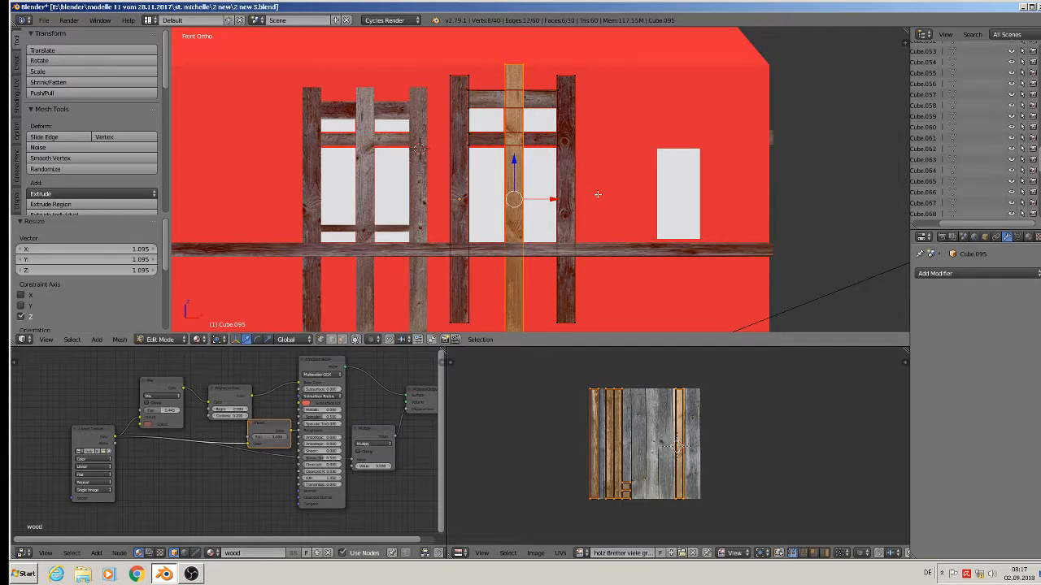
scroll(594, 191, down, 3)
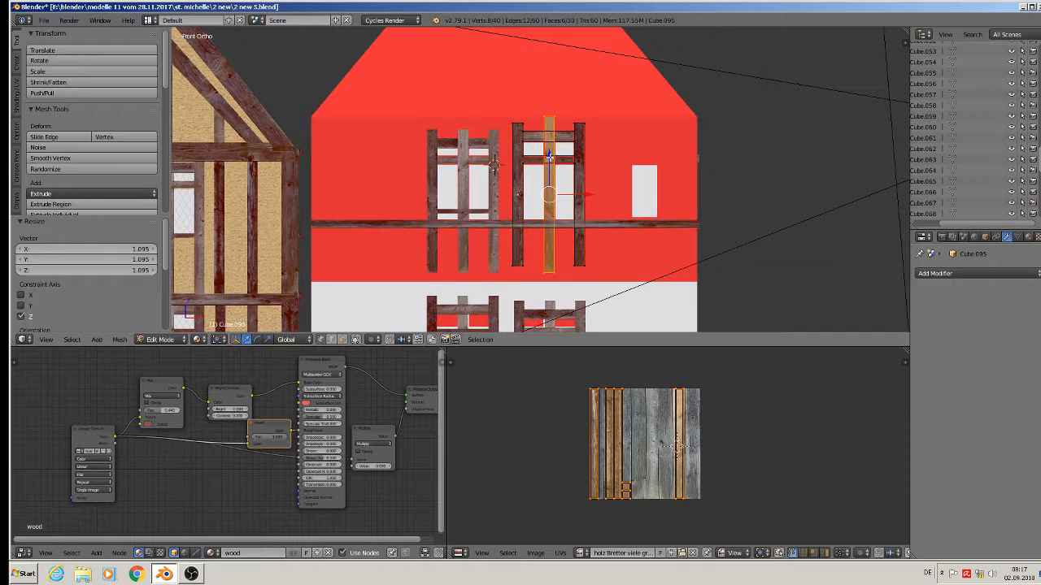
drag(549, 156, 550, 160)
key(Tab)
scroll(533, 154, down, 3)
scroll(383, 181, up, 2)
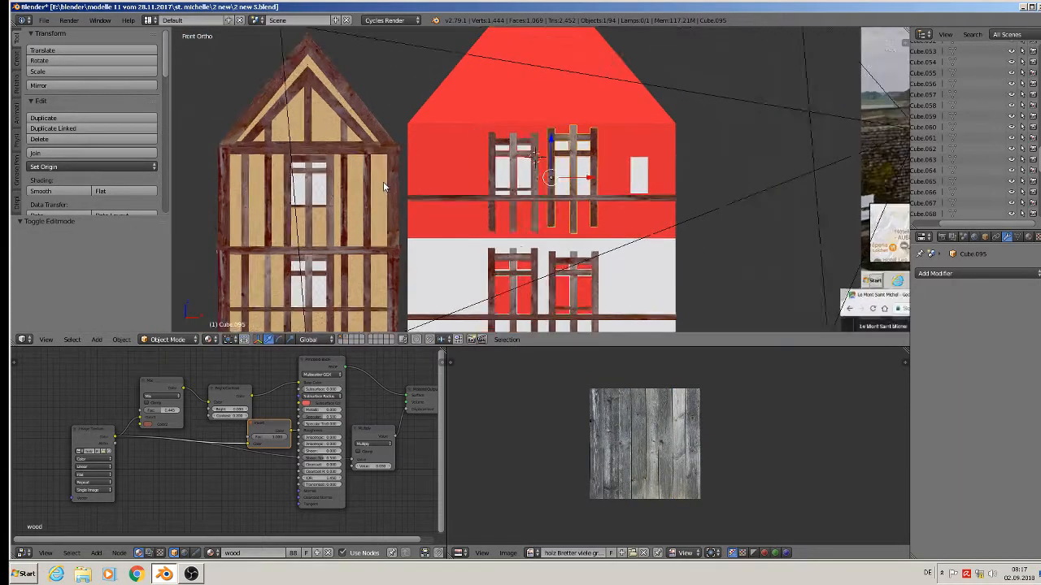
- Duplicate the finished house's beam below the gable and move the copy 0.367 along X and 0.028 up along Z
right_click(343, 144)
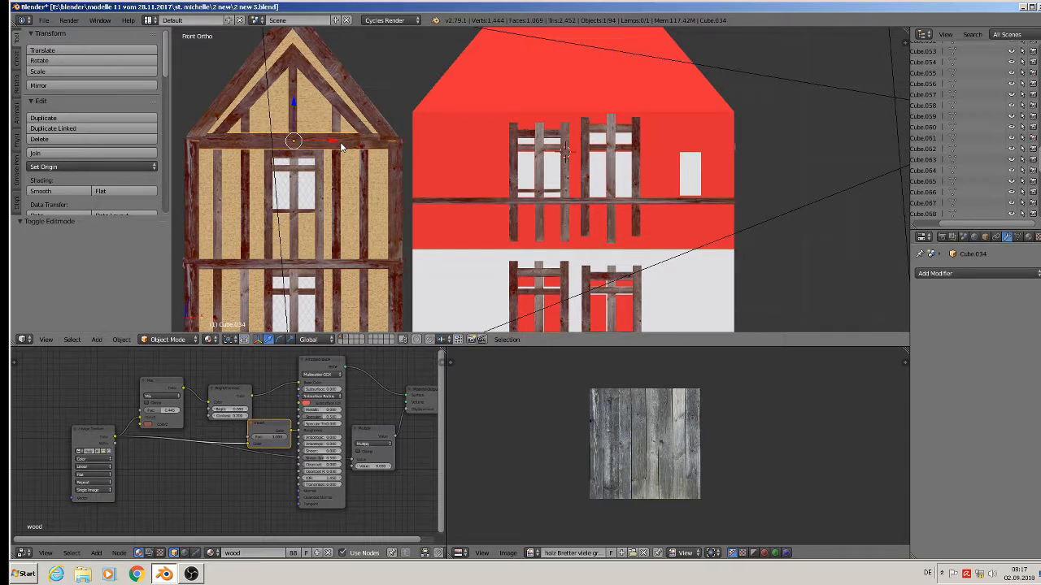
key(shift+d)
right_click(342, 146)
key(g)
key(x)
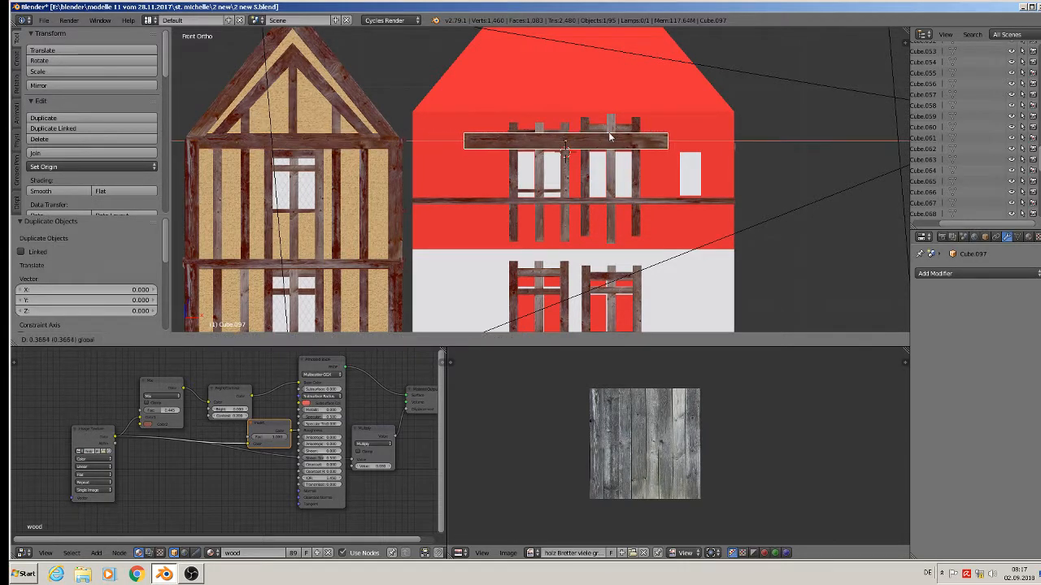
click(602, 134)
key(g)
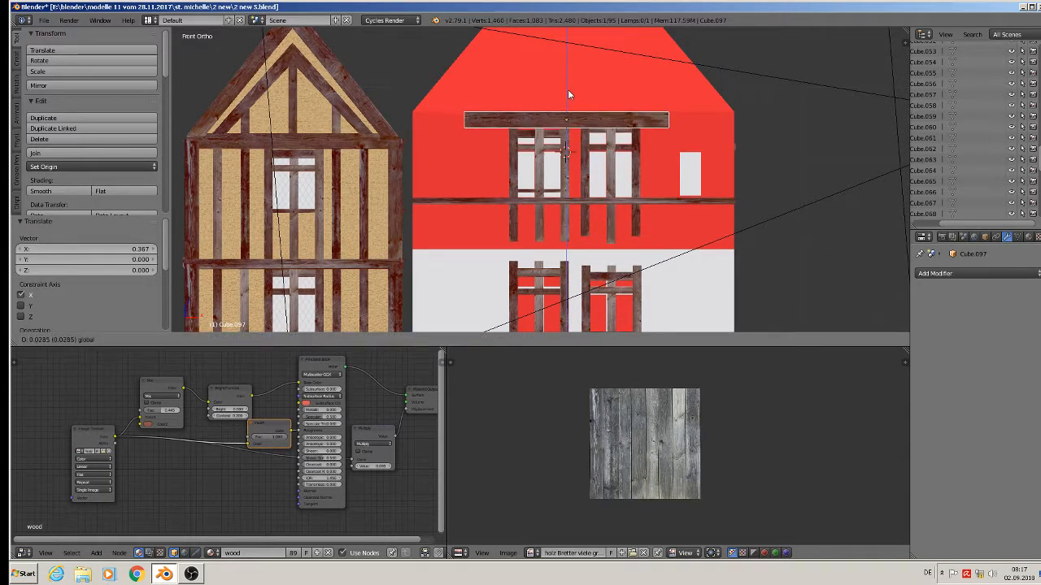
click(567, 89)
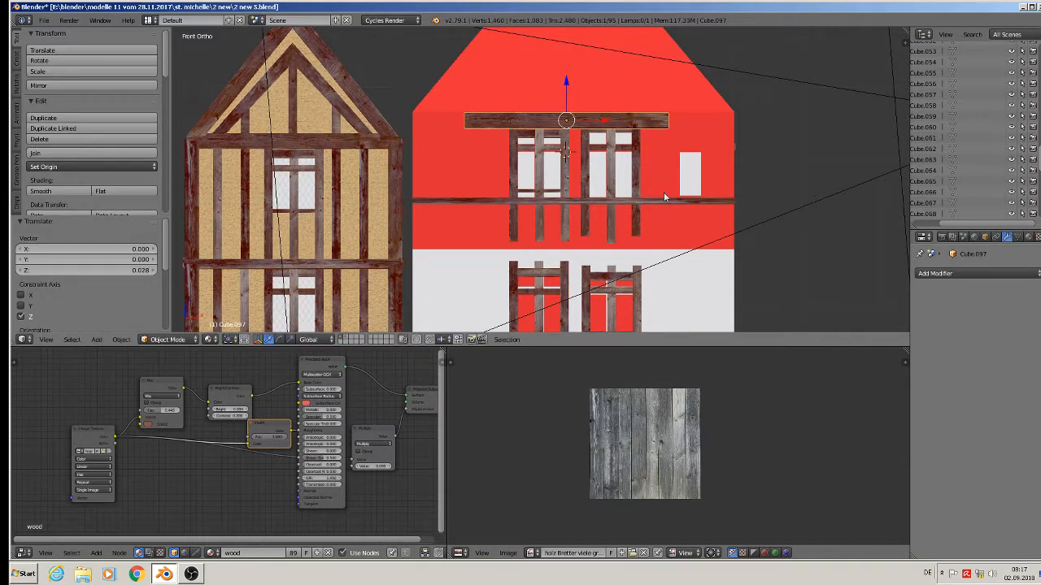
- Scale the copied eaves beam by 1.586 along X and shift it 0.007 along X to span the new facade
key(s)
key(x)
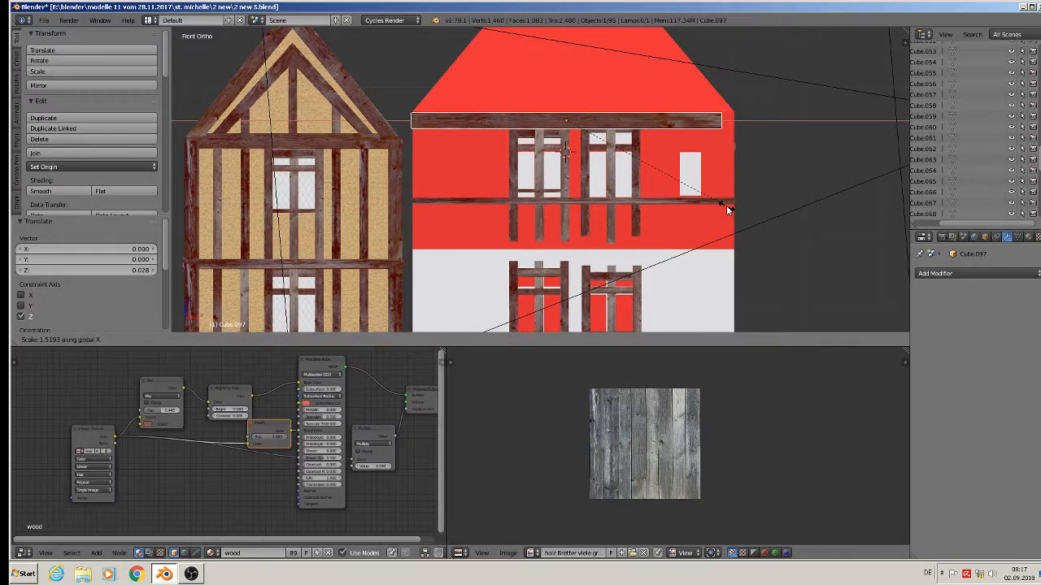
click(732, 210)
key(g)
key(x)
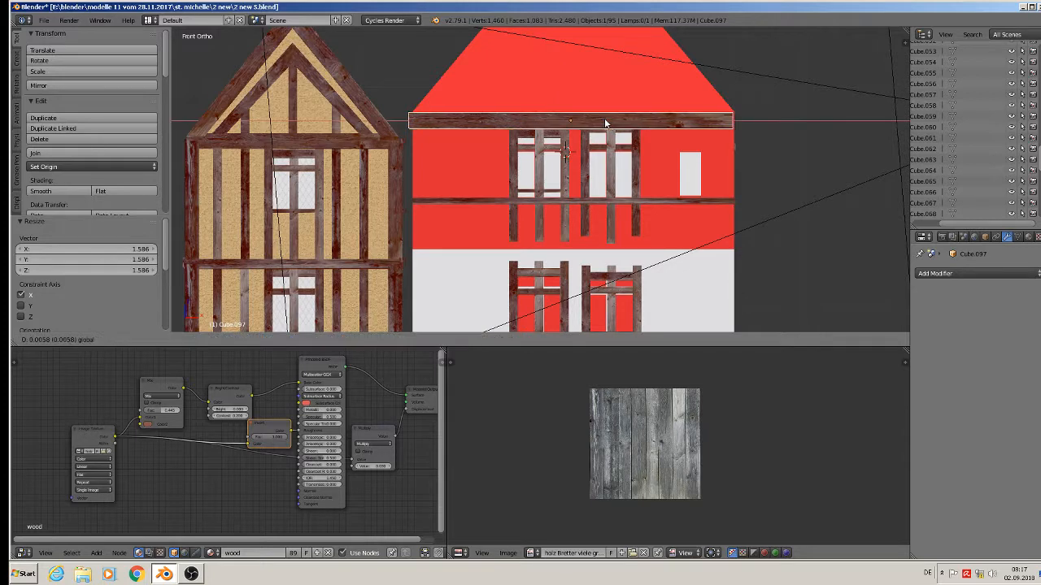
click(605, 122)
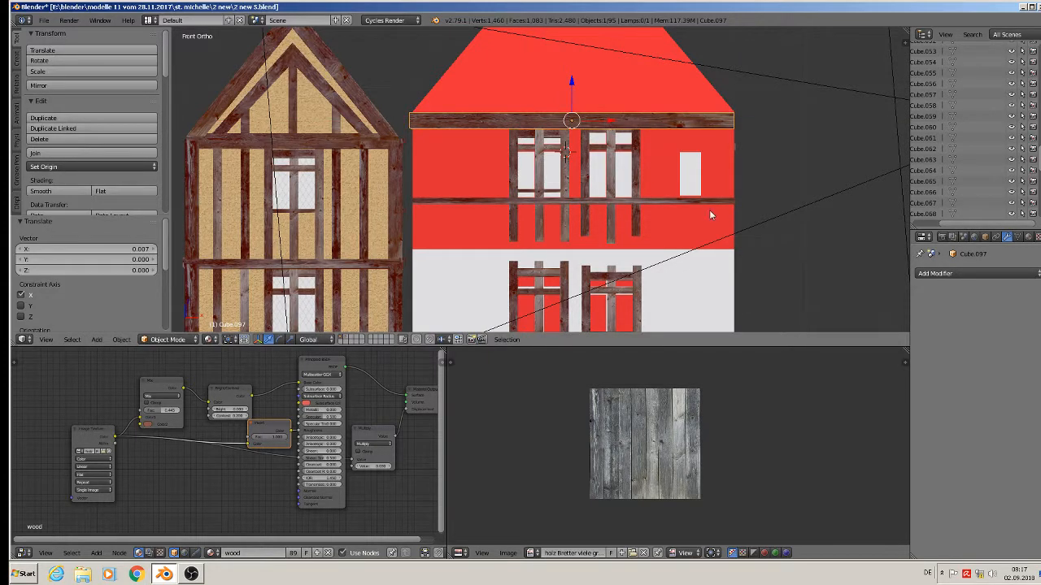
- Check the reference photos, duplicate the new eaves beam and lower the copy 0.173 along Z to the floor line between the upper storeys
scroll(713, 214, down, 6)
shift+middle_drag(764, 272, 706, 233)
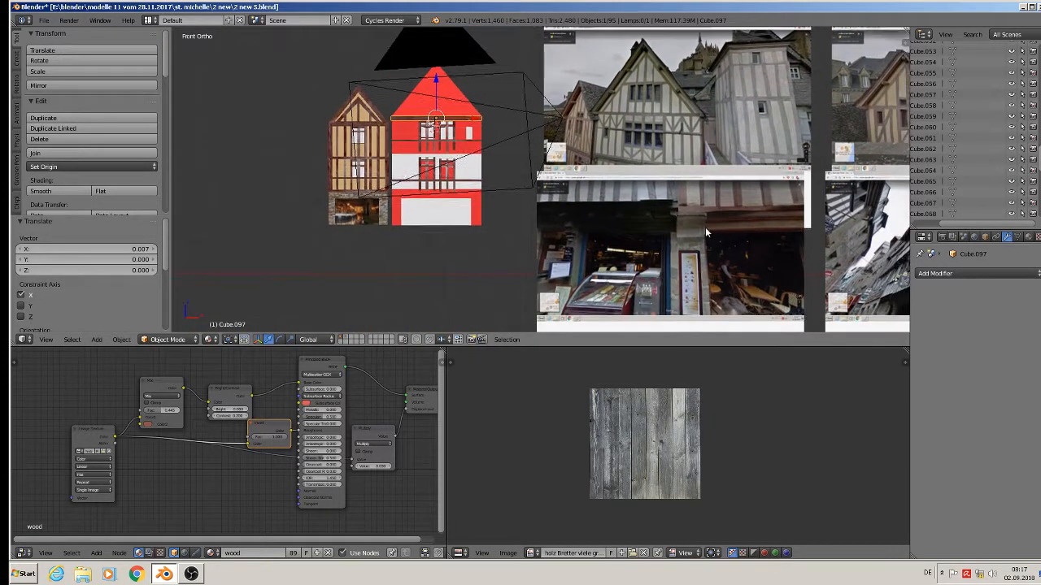
shift+middle_drag(792, 133, 614, 139)
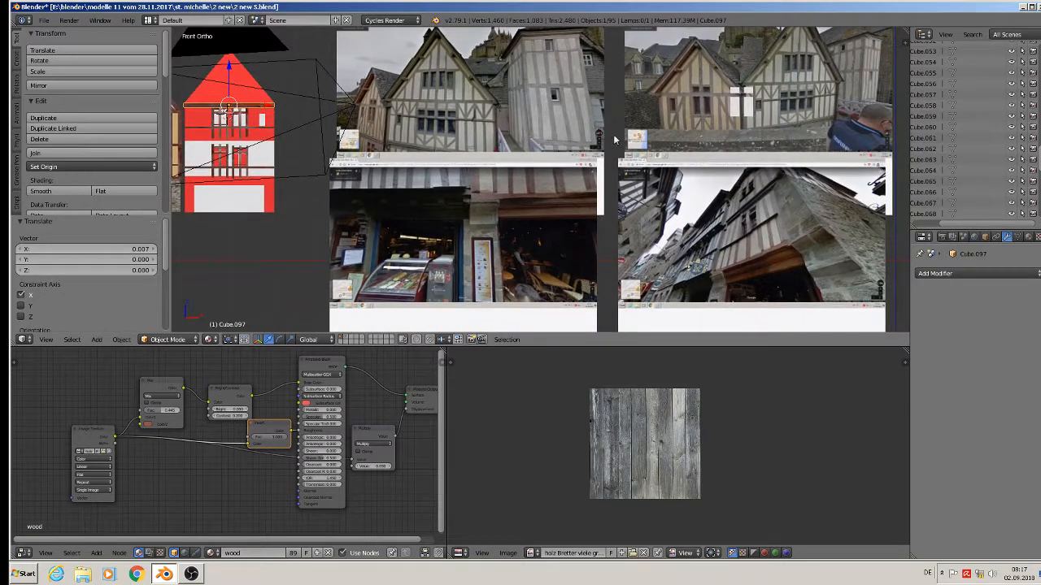
scroll(692, 193, up, 2)
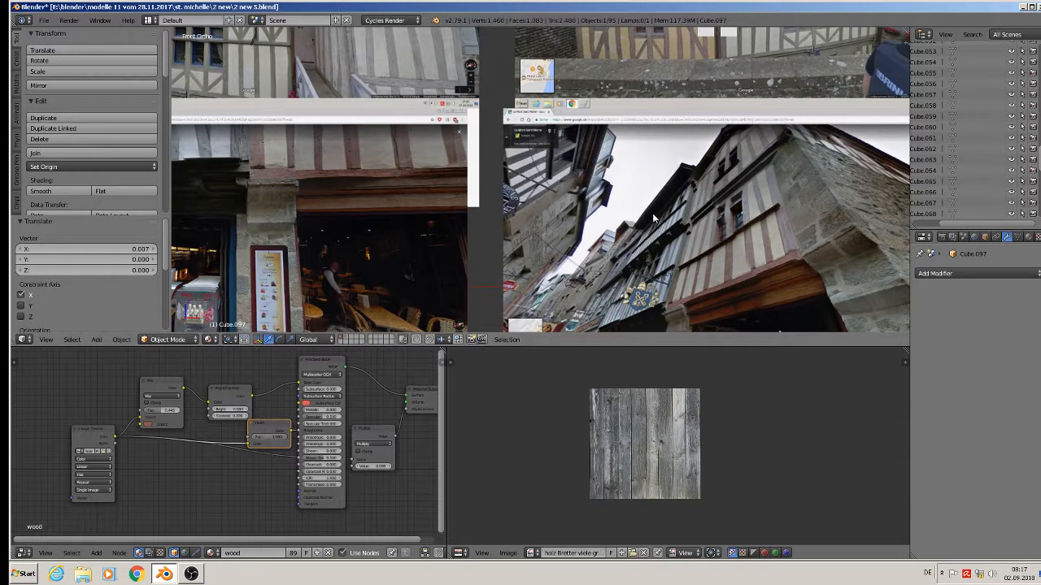
scroll(654, 218, down, 2)
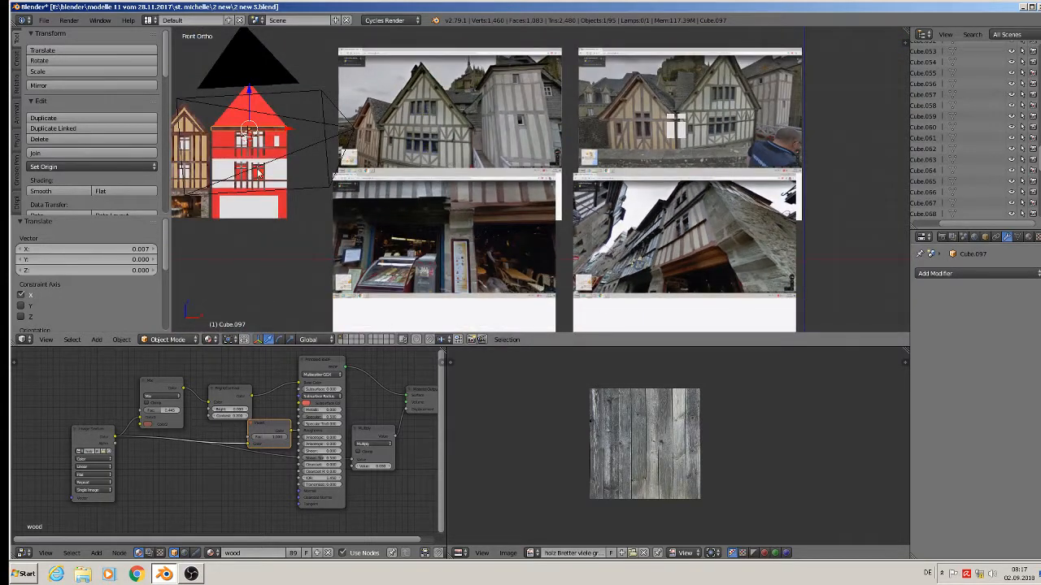
scroll(491, 173, up, 6)
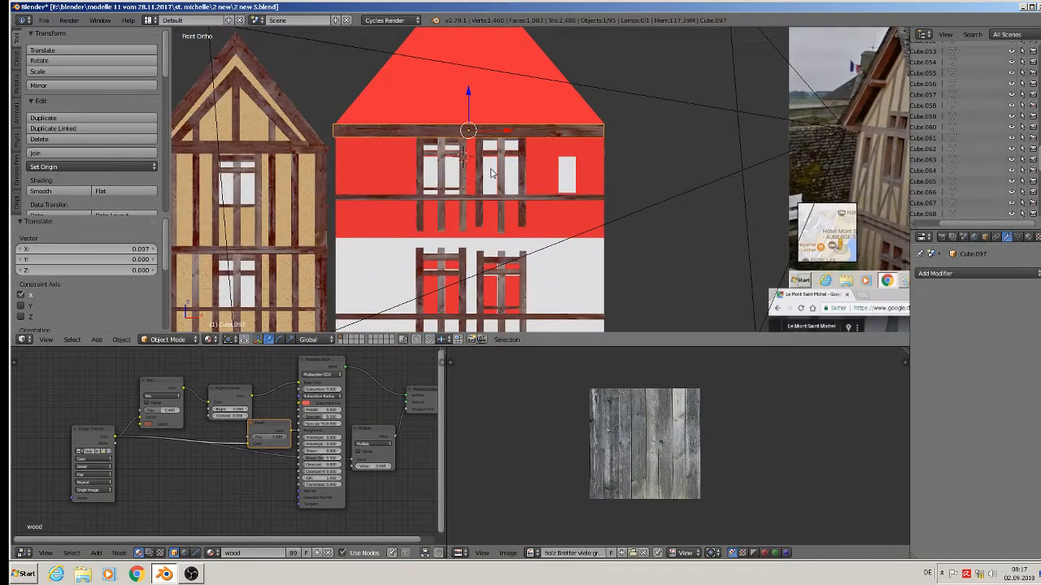
key(shift+d)
key(Escape)
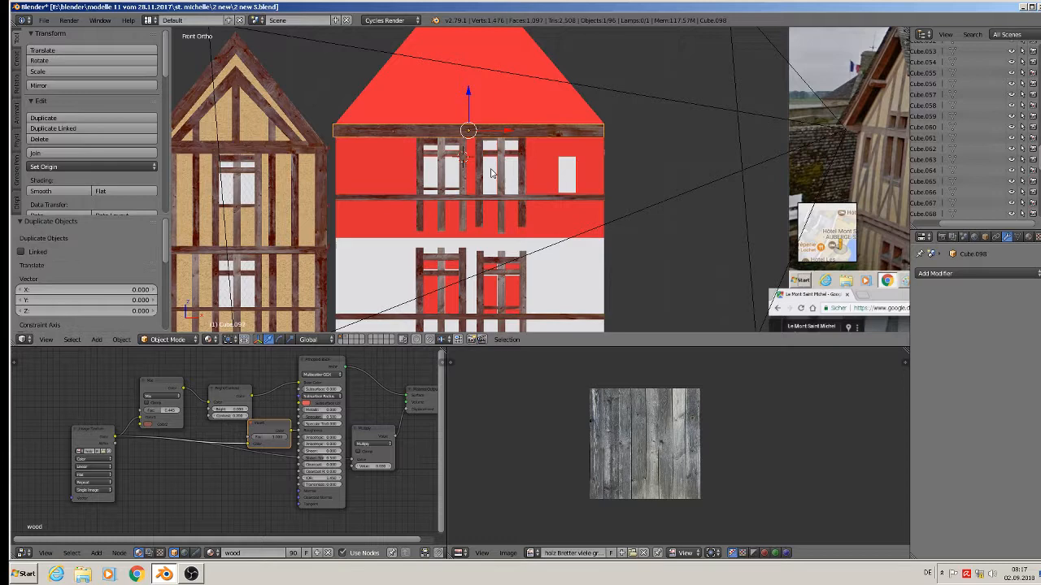
click(476, 83)
key(g)
key(z)
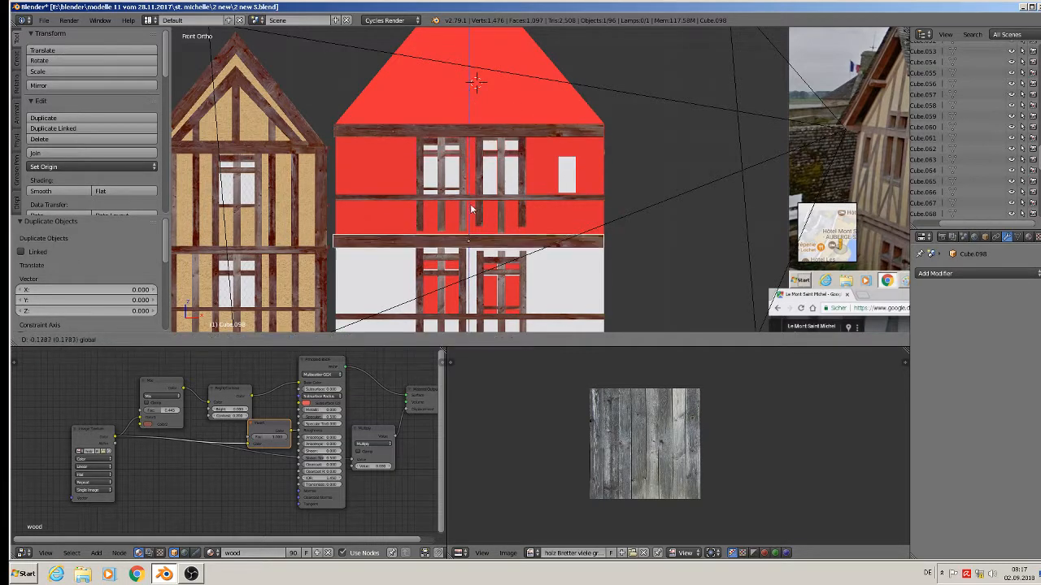
click(469, 201)
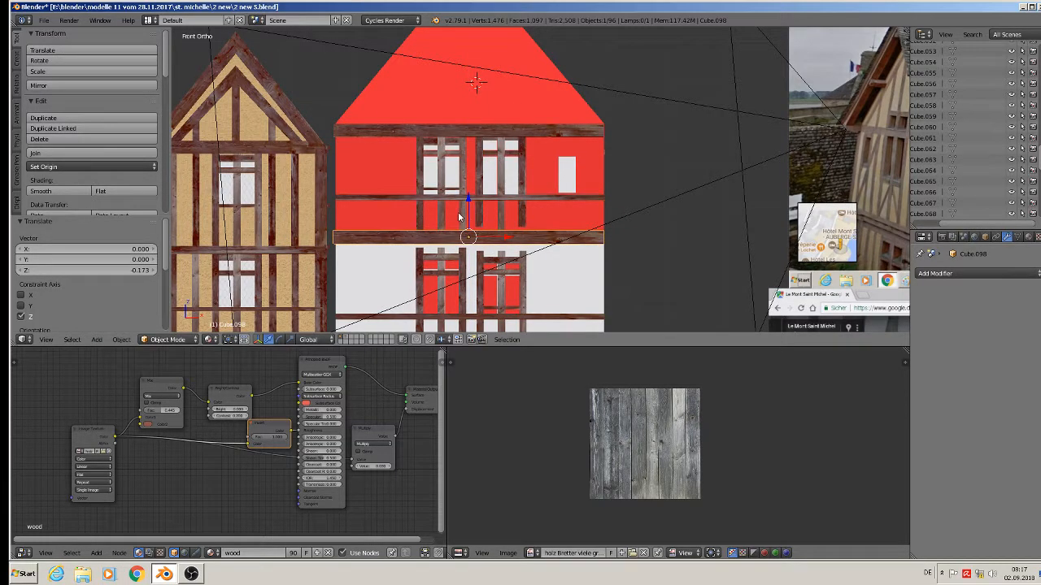
- Duplicate both top-storey corner posts of the finished house and move the copies 0.304 along X onto the new facade
ctrl+scroll(458, 212, up, 2)
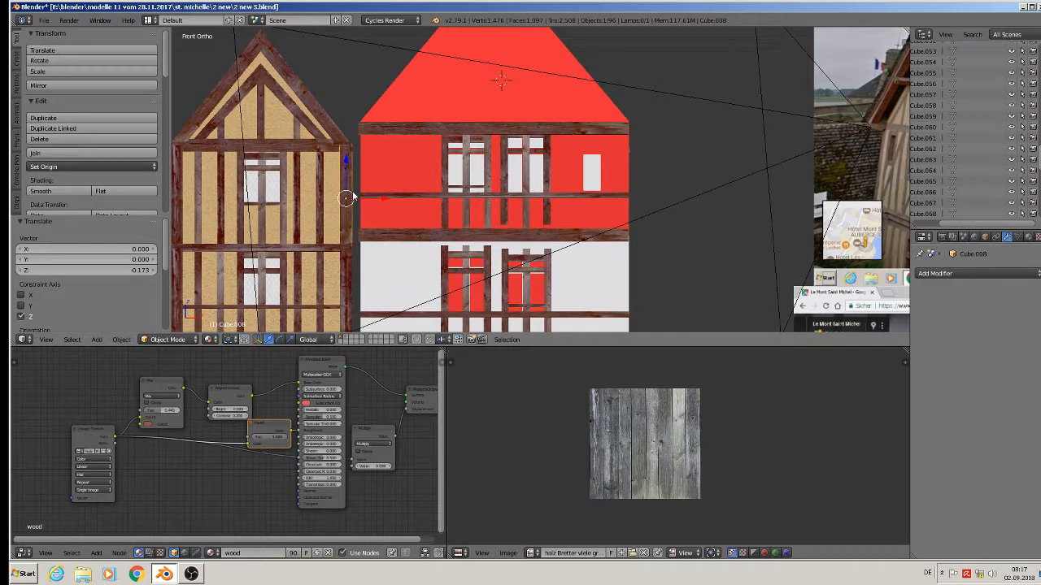
shift+right_click(183, 191)
key(shift+d)
key(x)
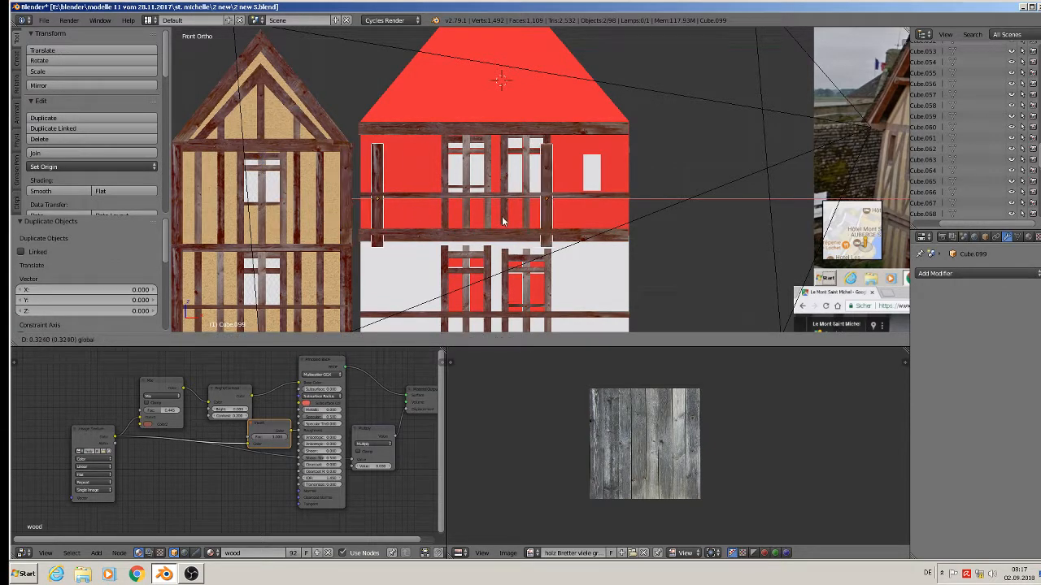
click(420, 178)
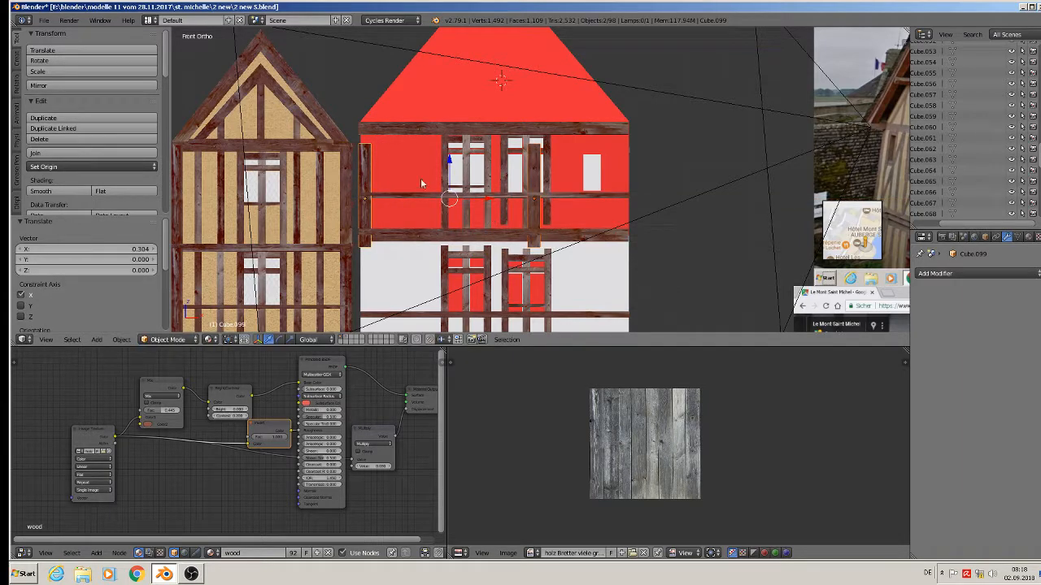
- Select only the left copied top-storey corner post and raise it 0.030 along Z between the two beams
right_click(366, 174)
right_click(372, 159)
key(g)
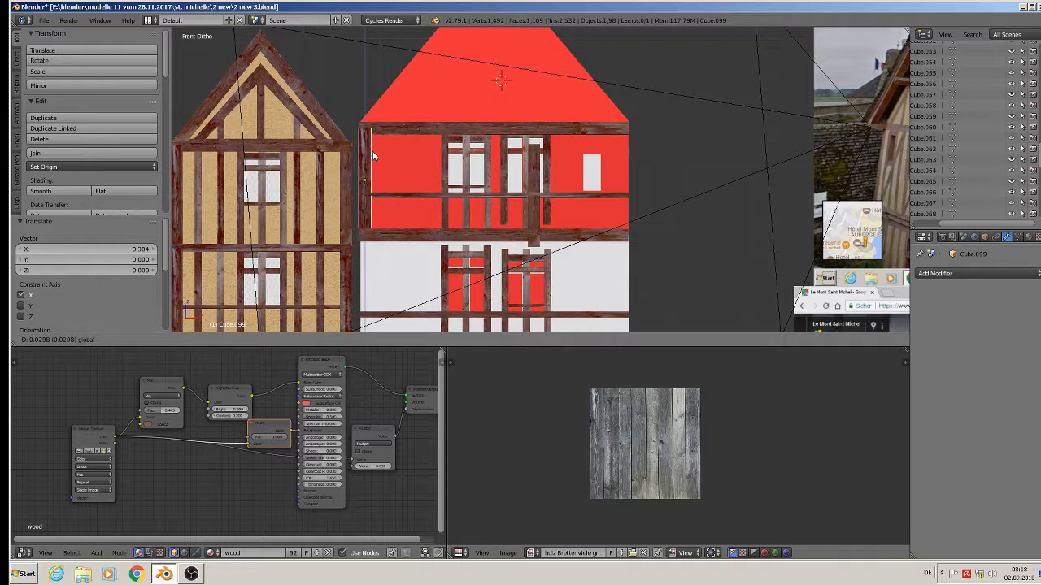
click(374, 153)
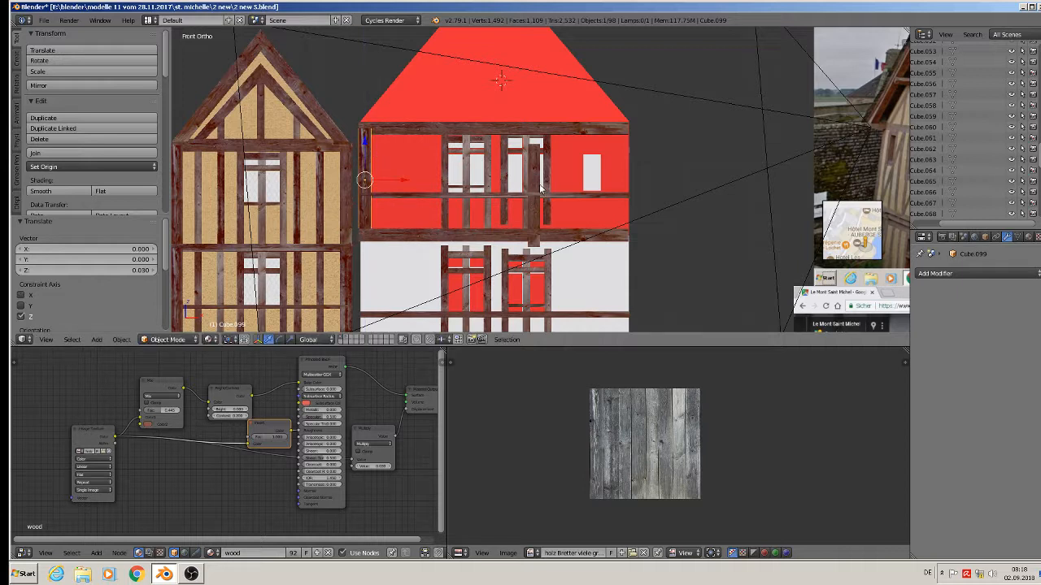
- Move the right top-storey corner post 0.142 along X, raise it 0.021 along Z and nudge it another 0.002 along X
right_click(536, 179)
key(g)
key(x)
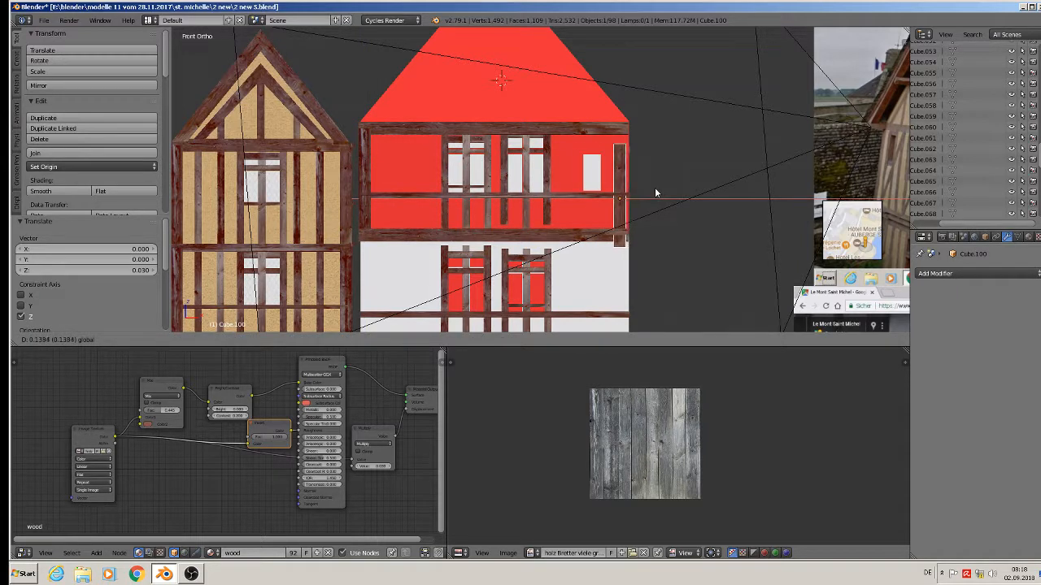
click(659, 193)
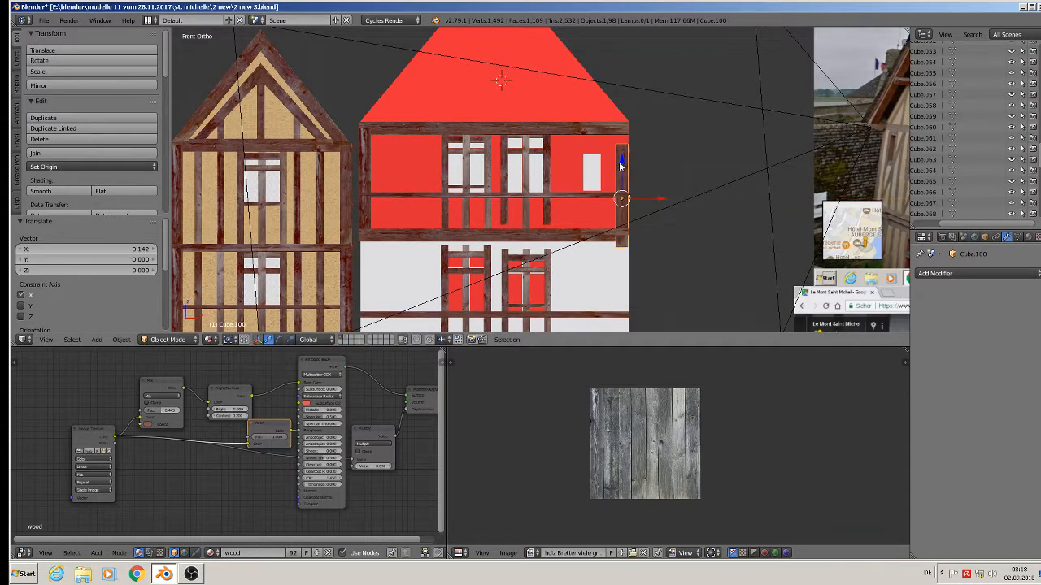
key(g)
key(z)
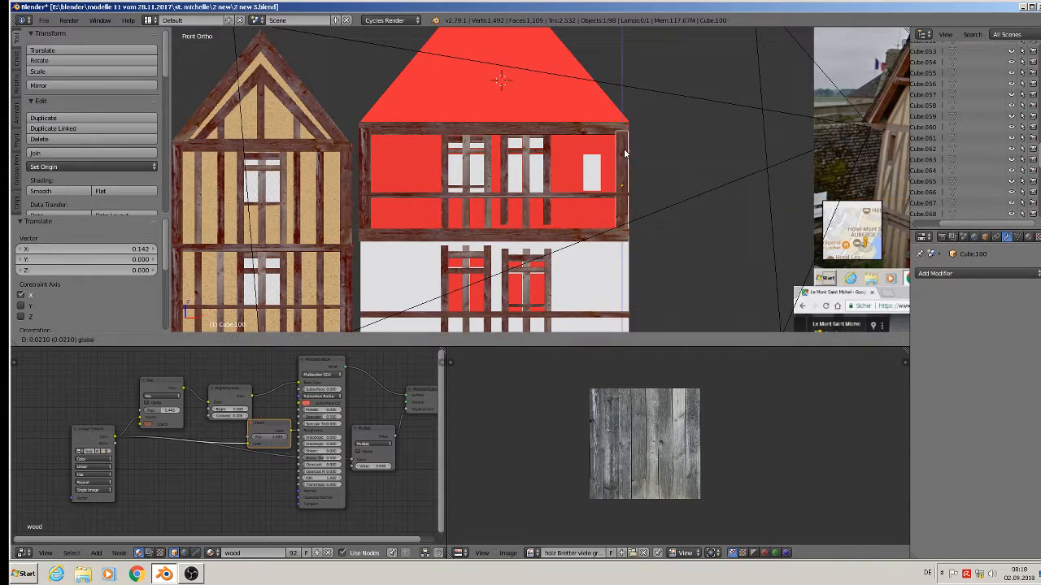
click(627, 154)
middle_drag(655, 197, 632, 205)
key(g)
key(x)
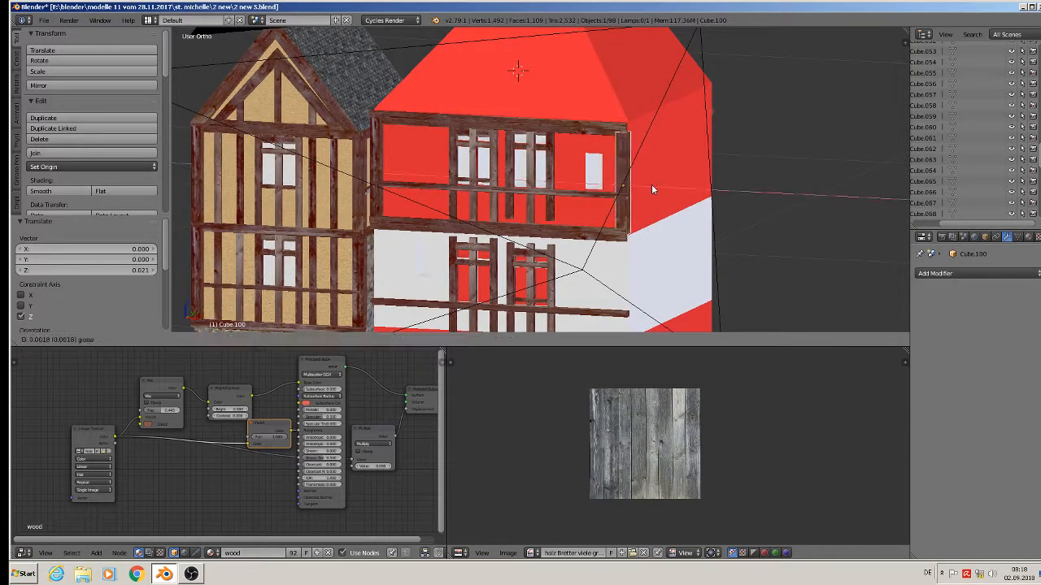
click(651, 184)
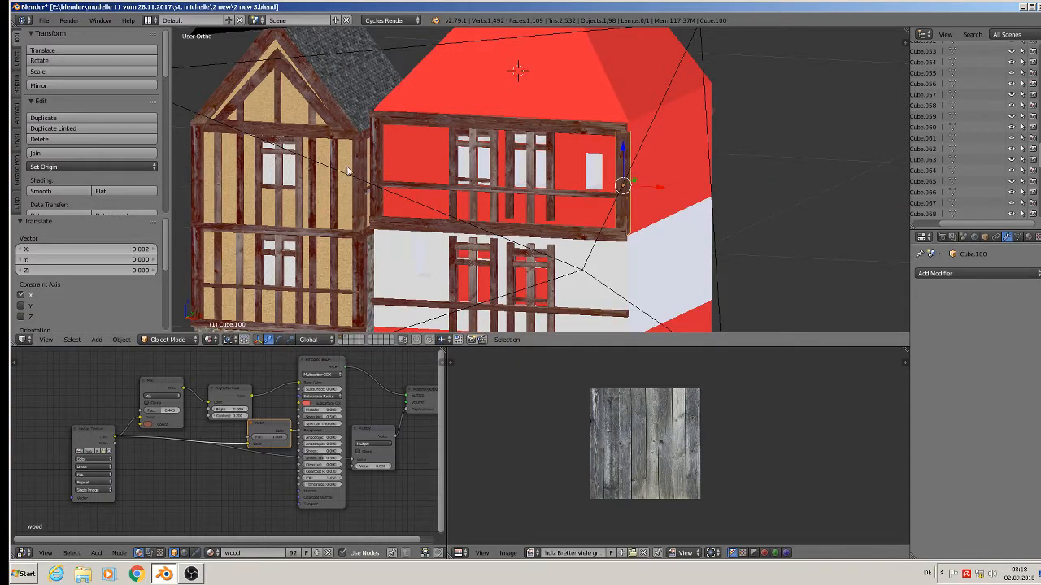
- Duplicate both middle-storey corner posts of the finished house and move the copies 0.306 along X onto the new facade
middle_drag(347, 171, 434, 184)
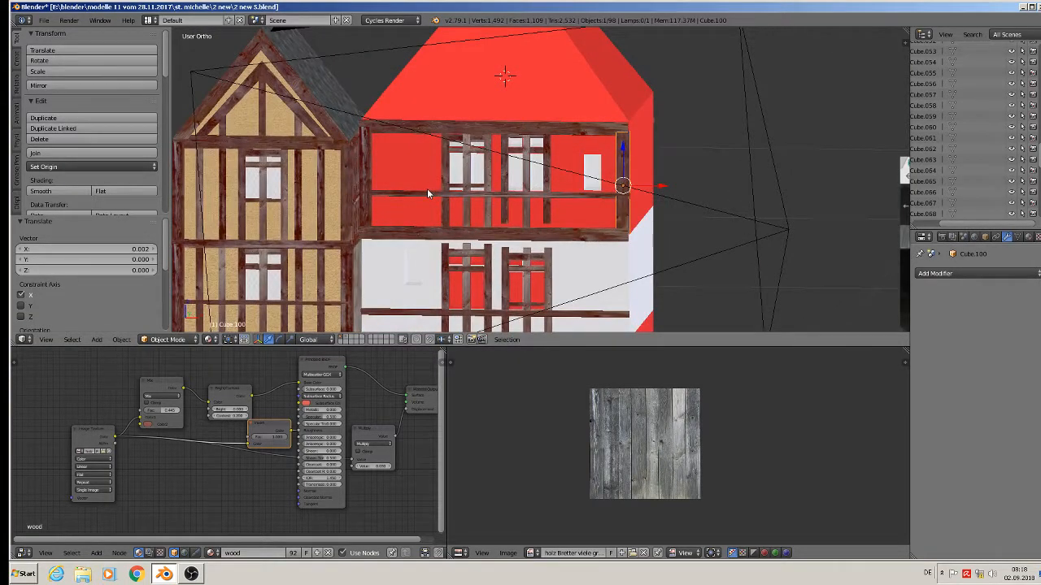
shift+middle_drag(468, 235, 531, 169)
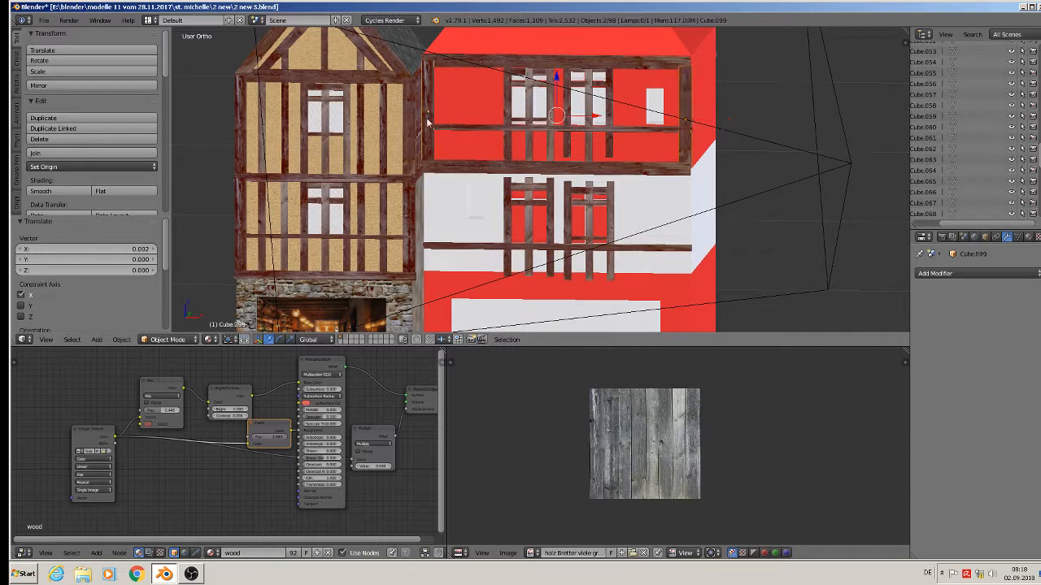
right_click(407, 225)
shift+right_click(322, 232)
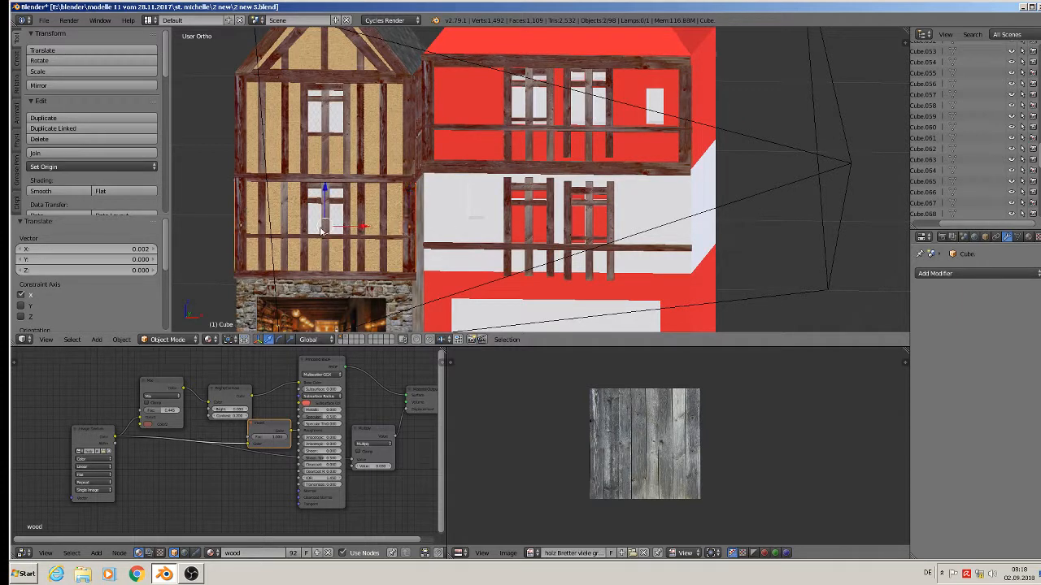
key(shift+d)
right_click(379, 233)
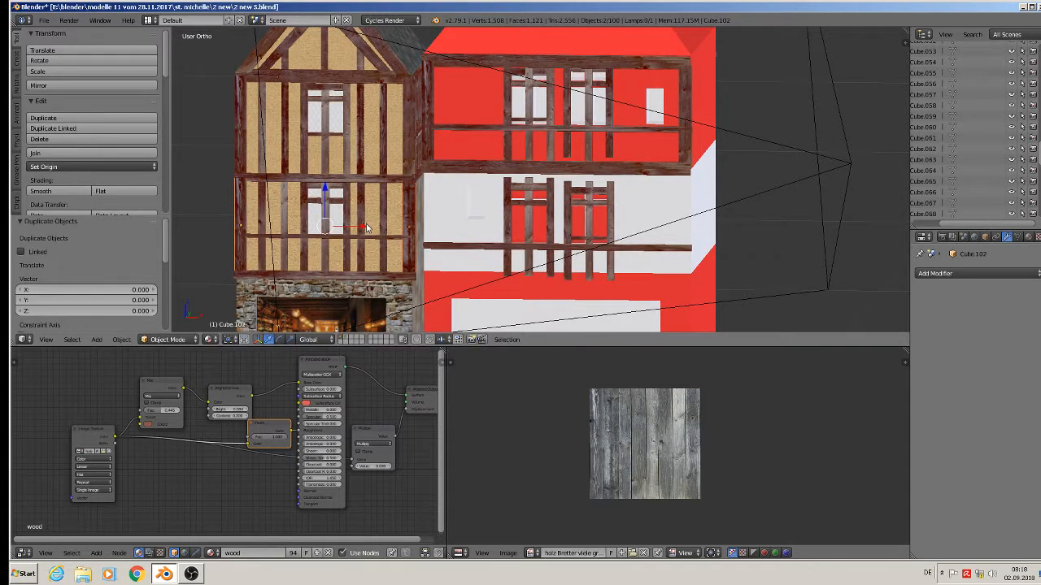
key(g)
key(x)
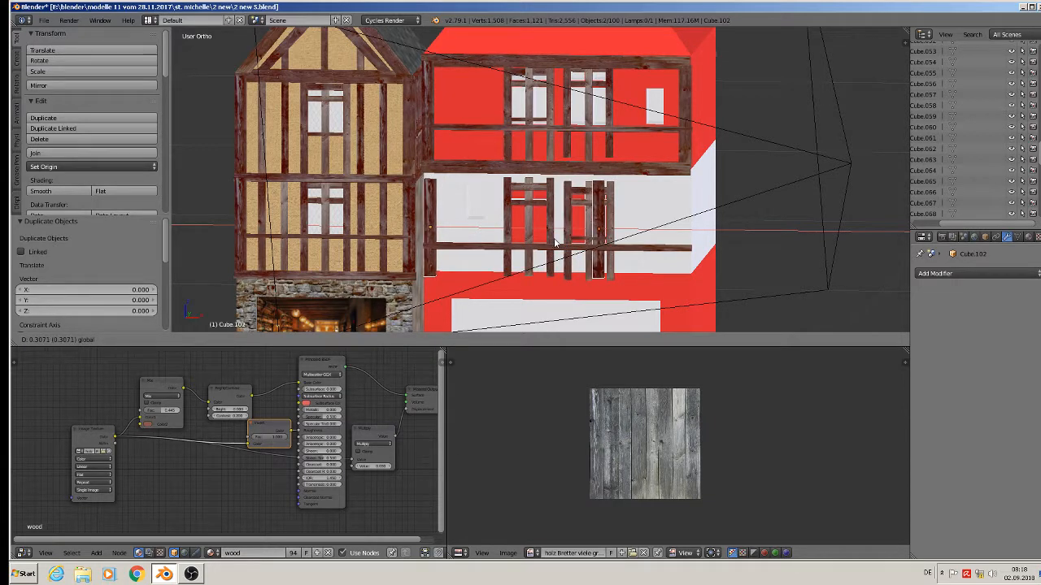
click(557, 243)
- Move the right middle-storey corner post 0.142 along X to the facade's edge and raise it 0.011 along Z
middle_drag(656, 276, 670, 254)
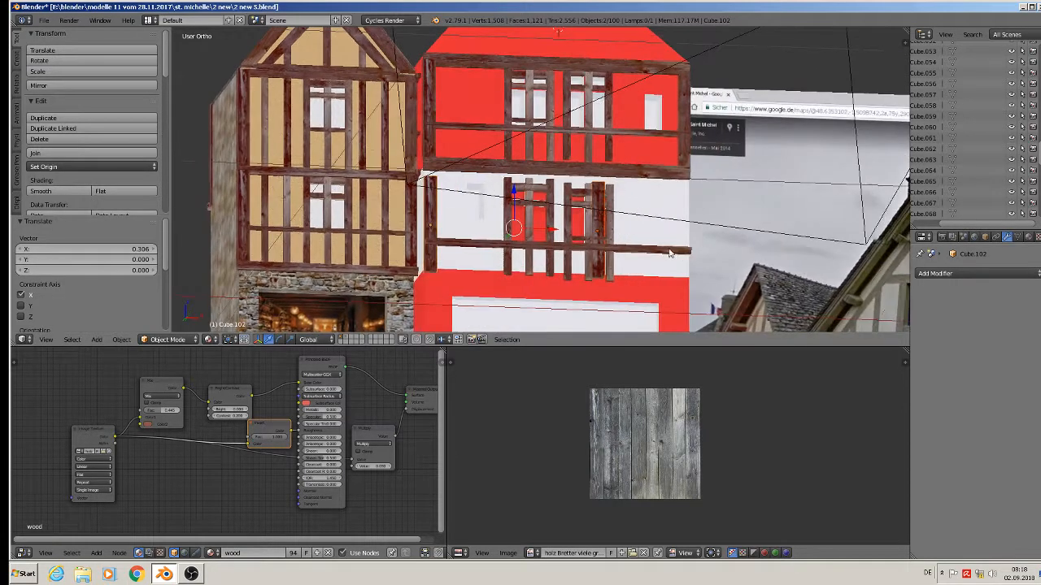
right_click(601, 225)
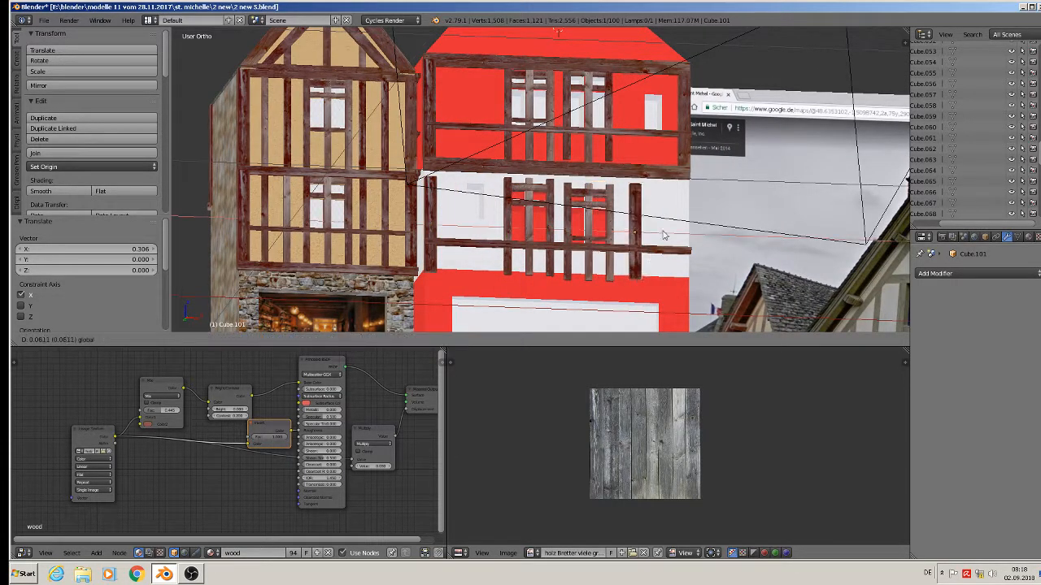
key(g)
key(x)
click(709, 237)
key(g)
key(x)
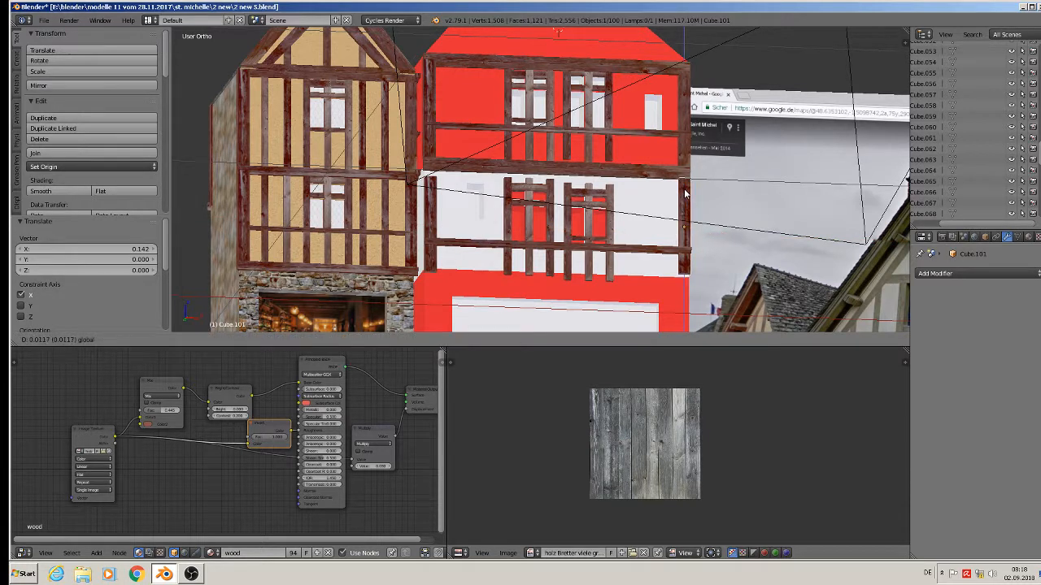
click(685, 194)
- Raise the new facade's left middle-storey corner post 0.013 along Z
right_click(434, 206)
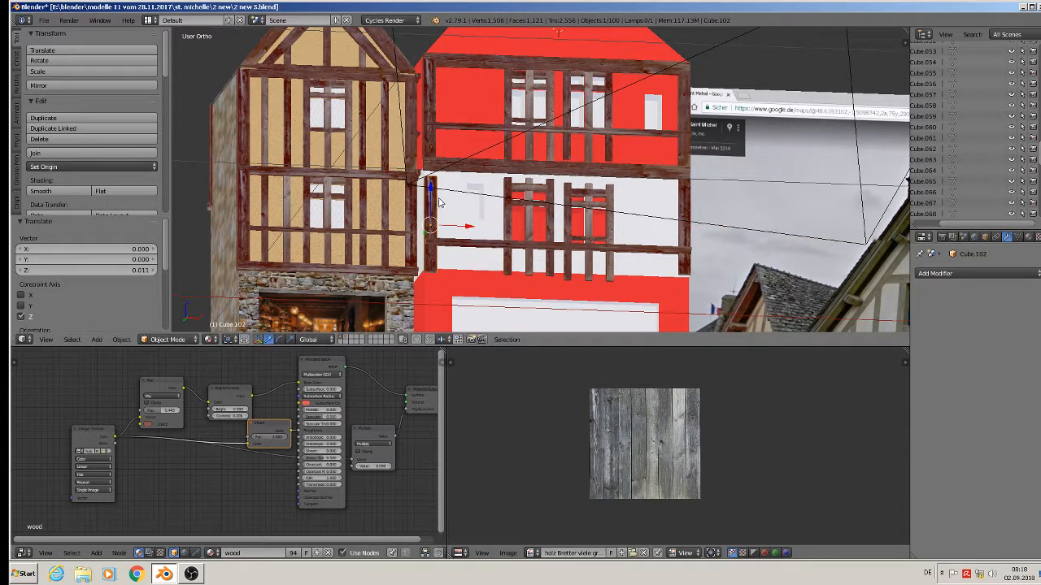
key(g)
key(z)
click(433, 186)
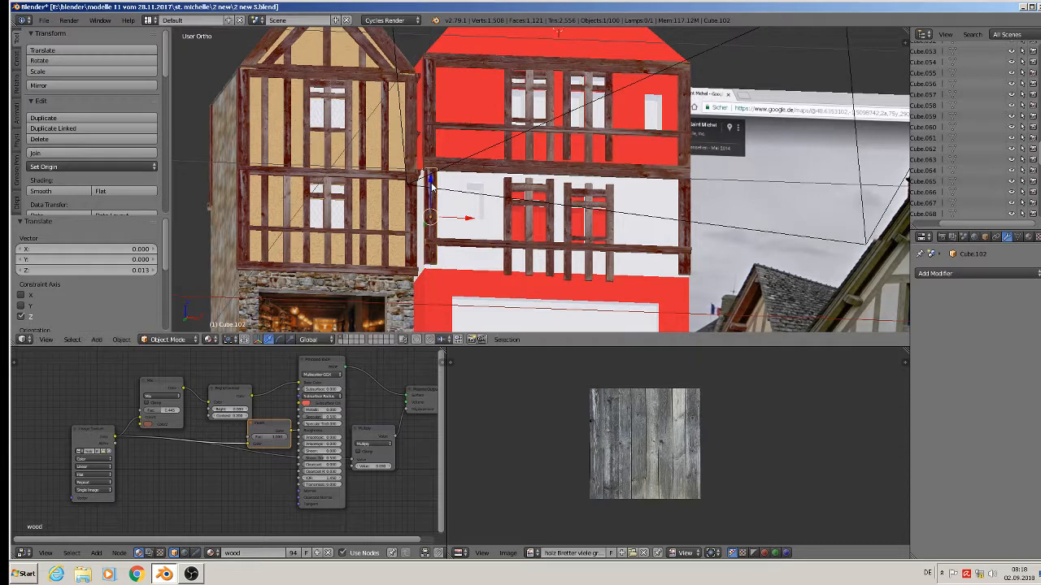
middle_drag(450, 214, 432, 243)
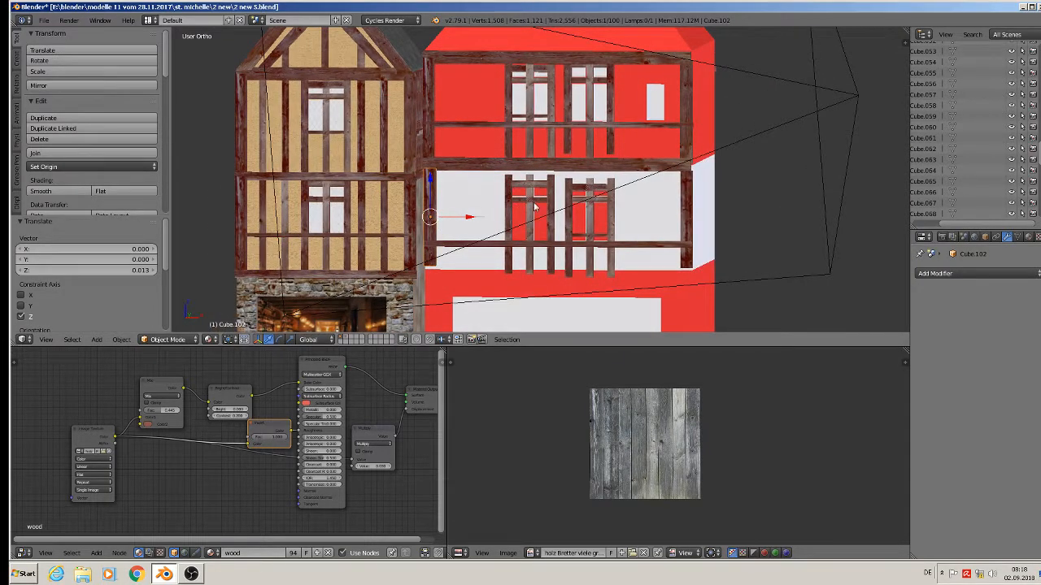
- Duplicate the horizontal beam above the beige house's stone base and move the copy about 0.379 along X to the red house
right_click(340, 280)
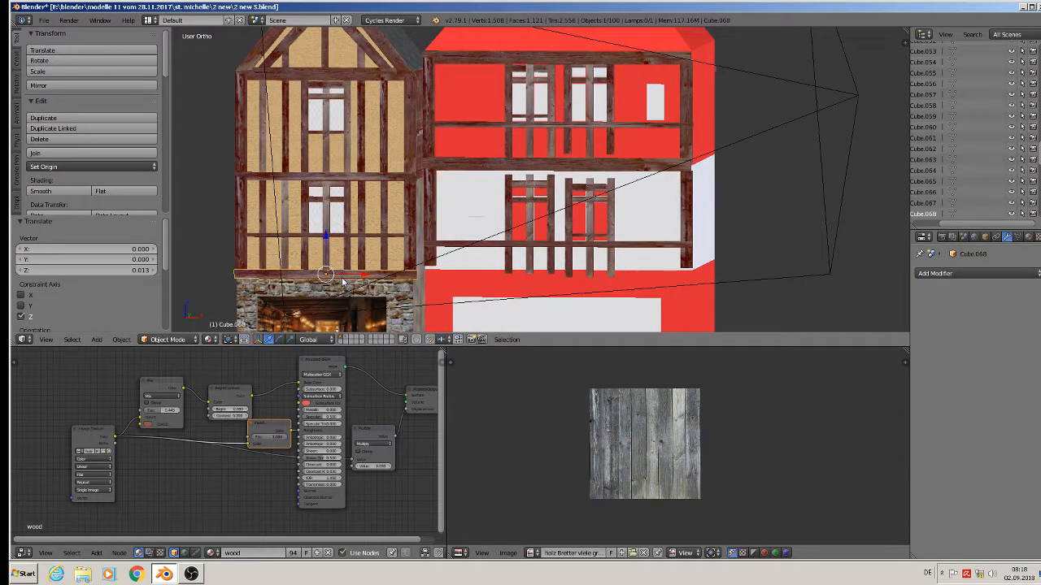
key(shift+d)
key(x)
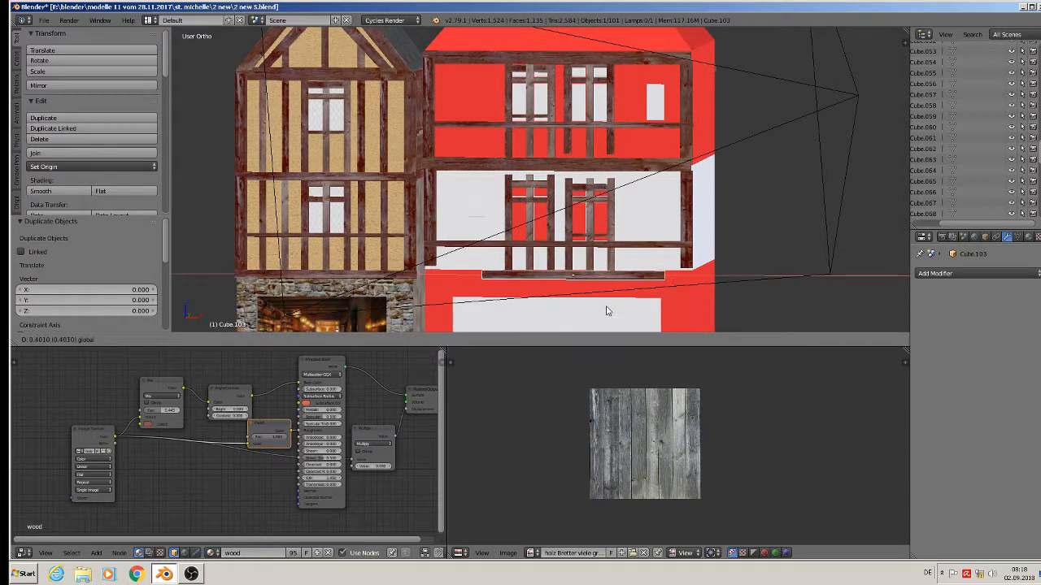
click(605, 311)
- Stretch the copied beam by about 1.475 along X and shift it about -0.004 along X to span the red house's facade
key(s)
key(x)
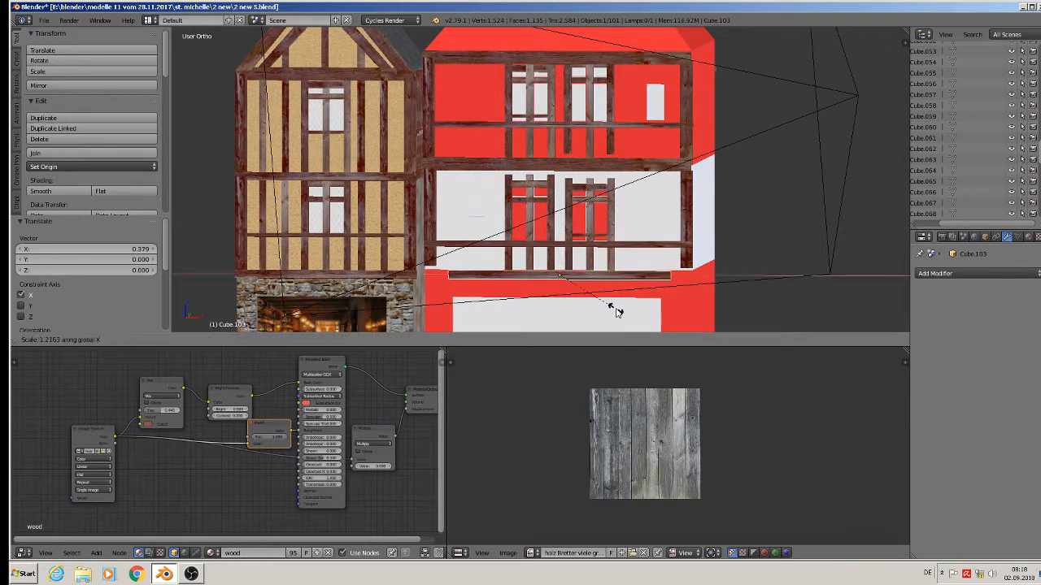
click(628, 320)
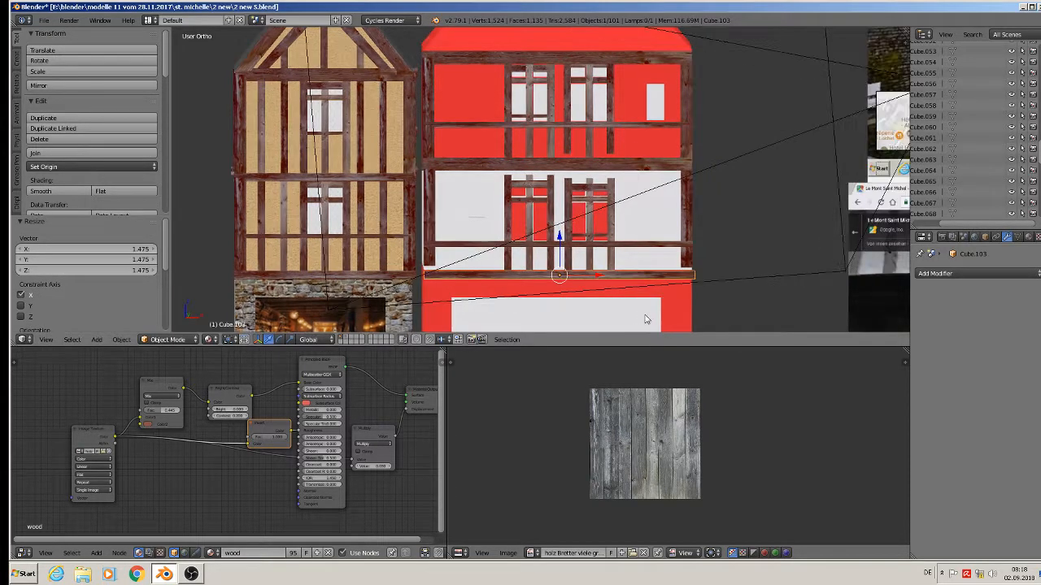
key(g)
key(x)
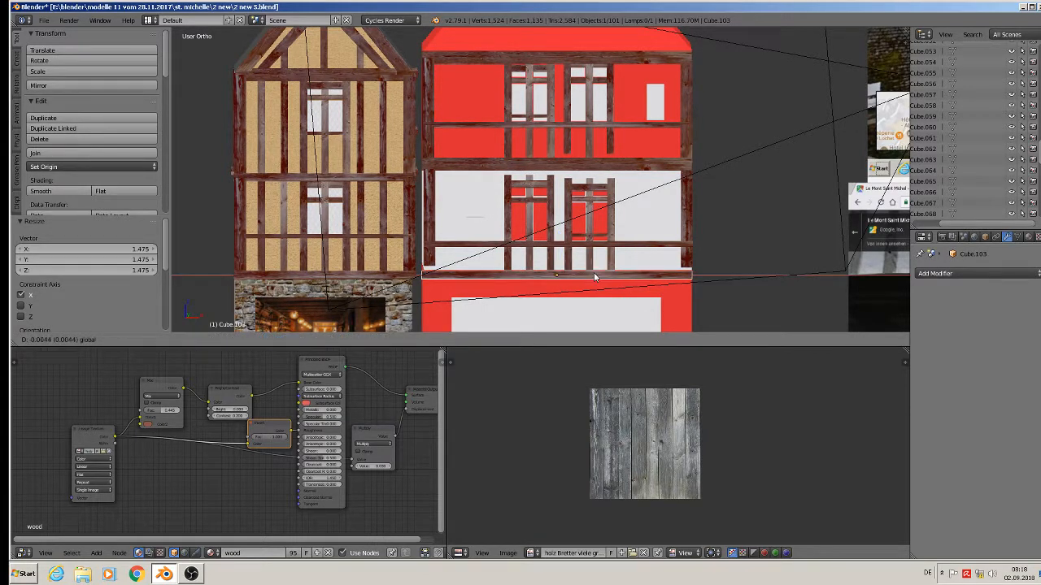
click(594, 272)
- Lower the left corner post of the red house's white floor by about 0.005 and scale it about 1.113 along Z
right_click(431, 232)
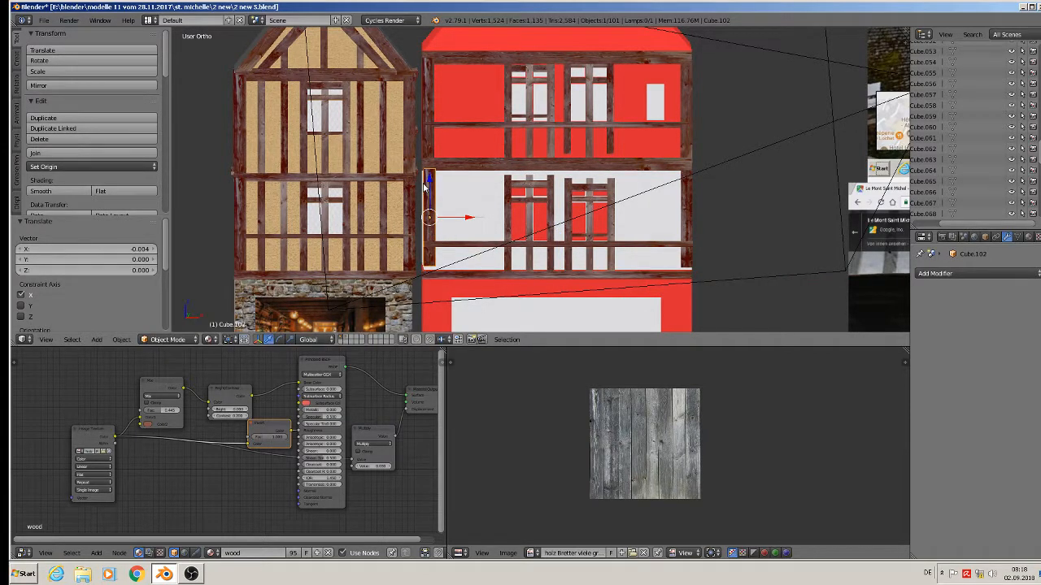
key(g)
key(z)
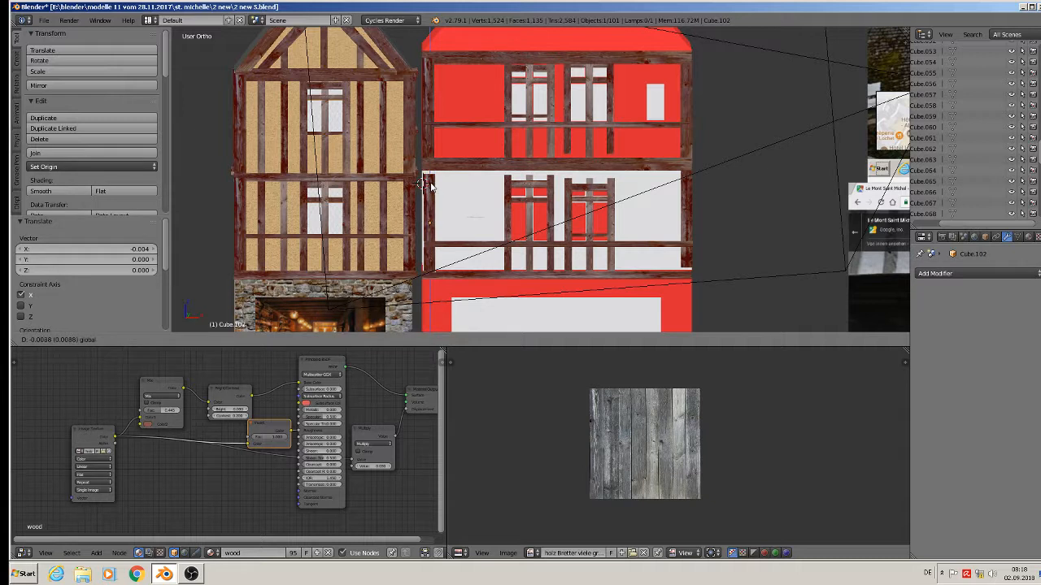
click(429, 183)
key(s)
key(z)
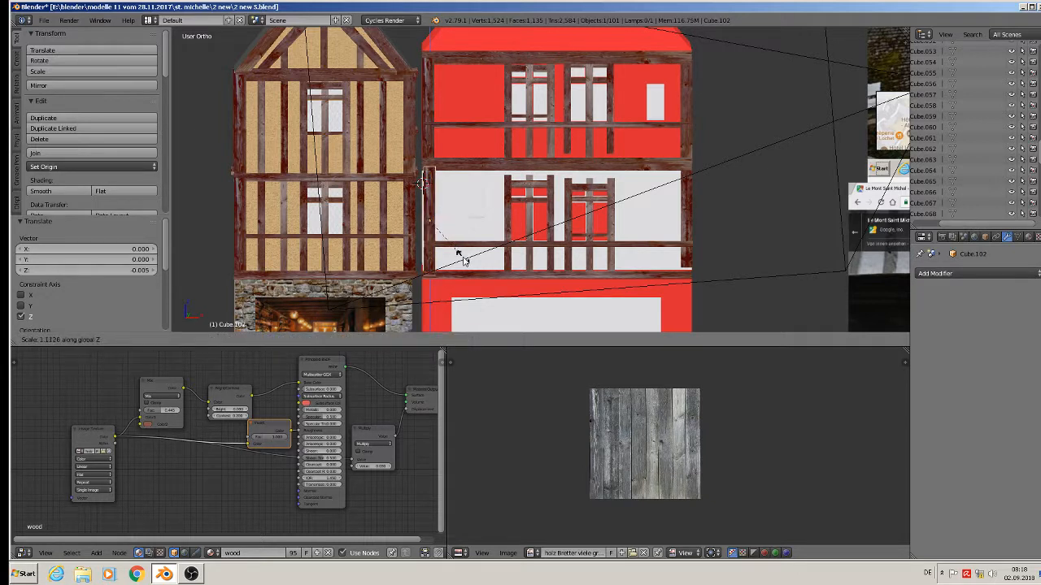
click(462, 258)
- Scale the right corner post of the red house's white floor by about 1.141 along Z
right_click(692, 235)
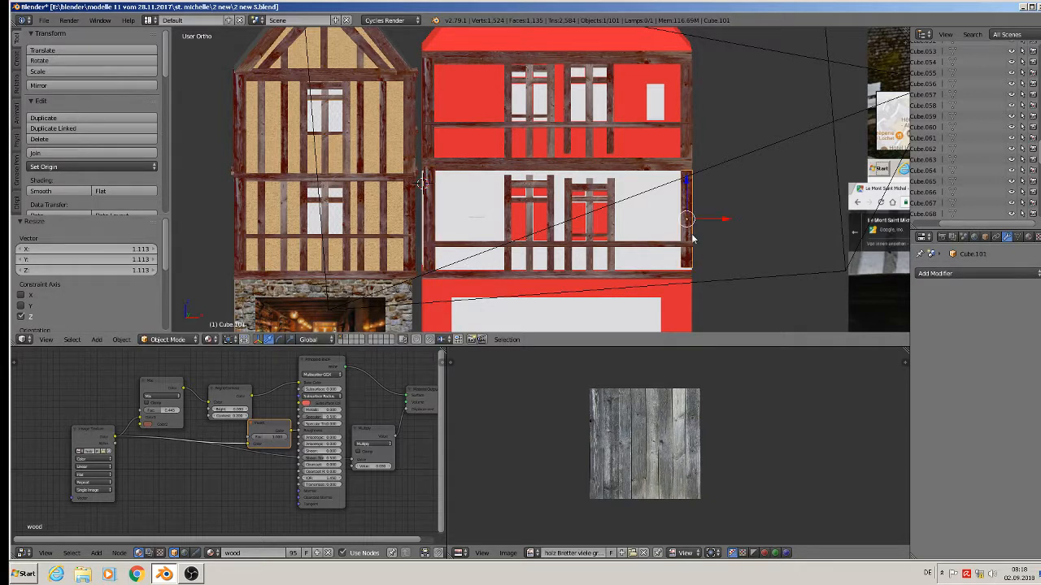
key(s)
key(z)
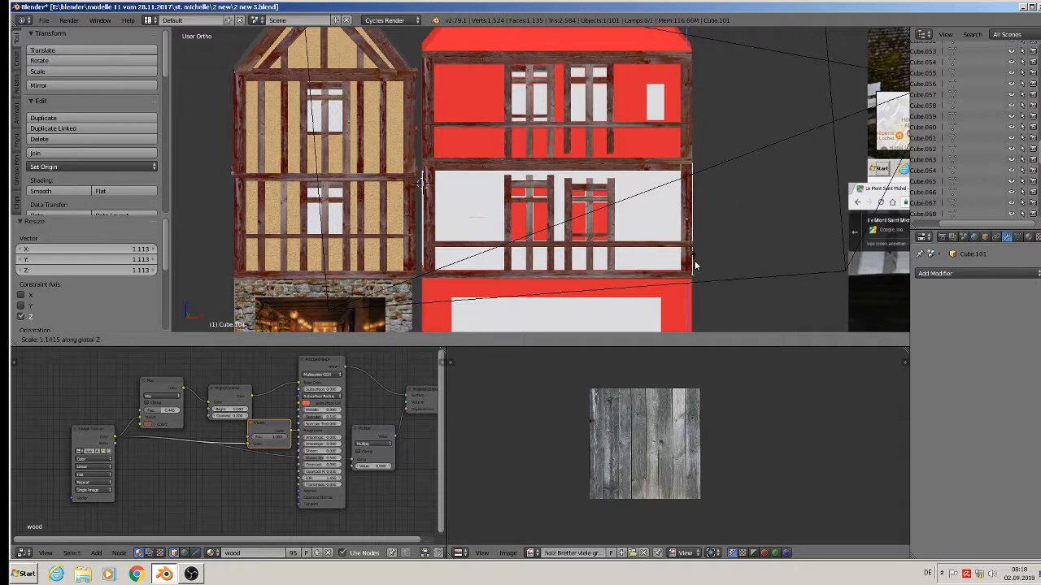
click(695, 266)
scroll(599, 237, up, 1)
scroll(537, 232, down, 1)
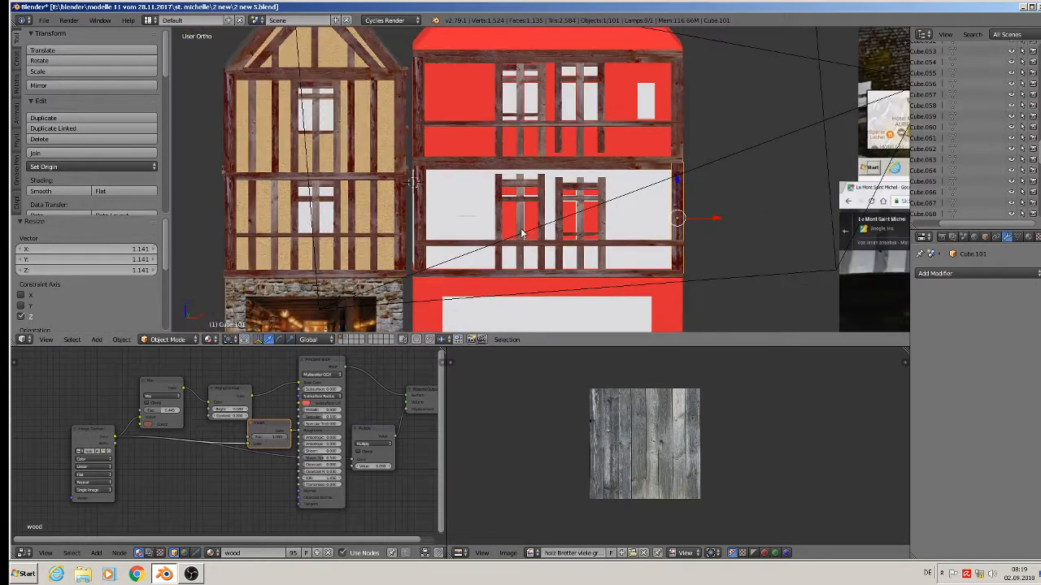
- Duplicate the two posts left of the beige house's upper window onto the red upper floor, about 0.317 along X and 0.023 up
middle_drag(521, 233, 365, 165)
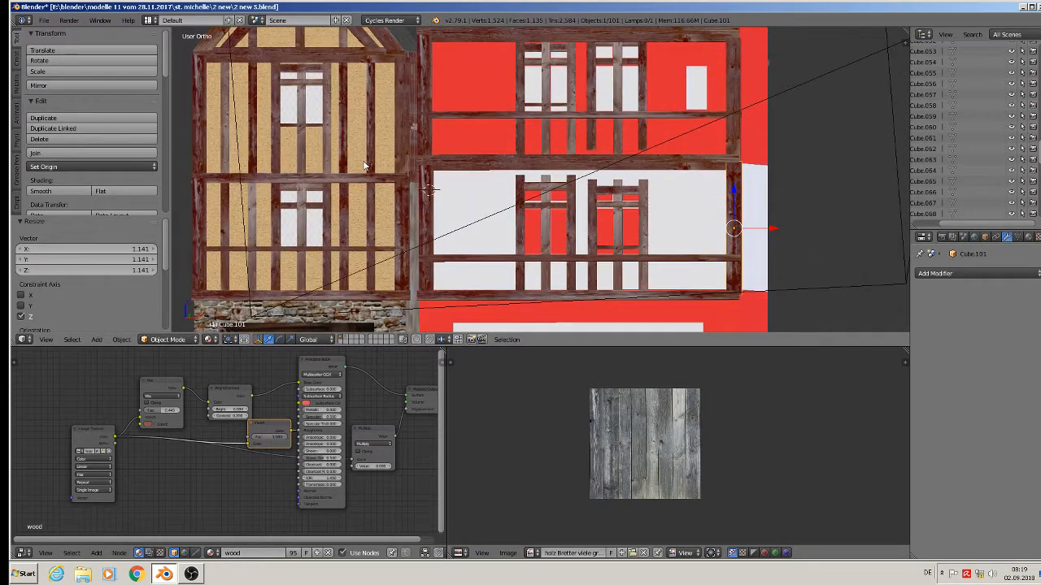
right_click(225, 107)
shift+right_click(258, 113)
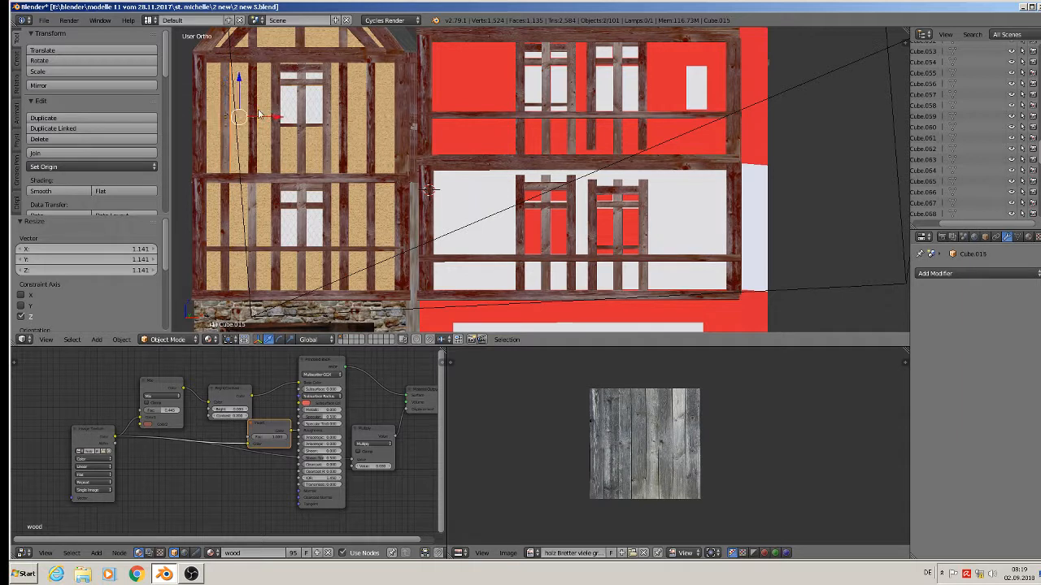
key(shift+d)
key(x)
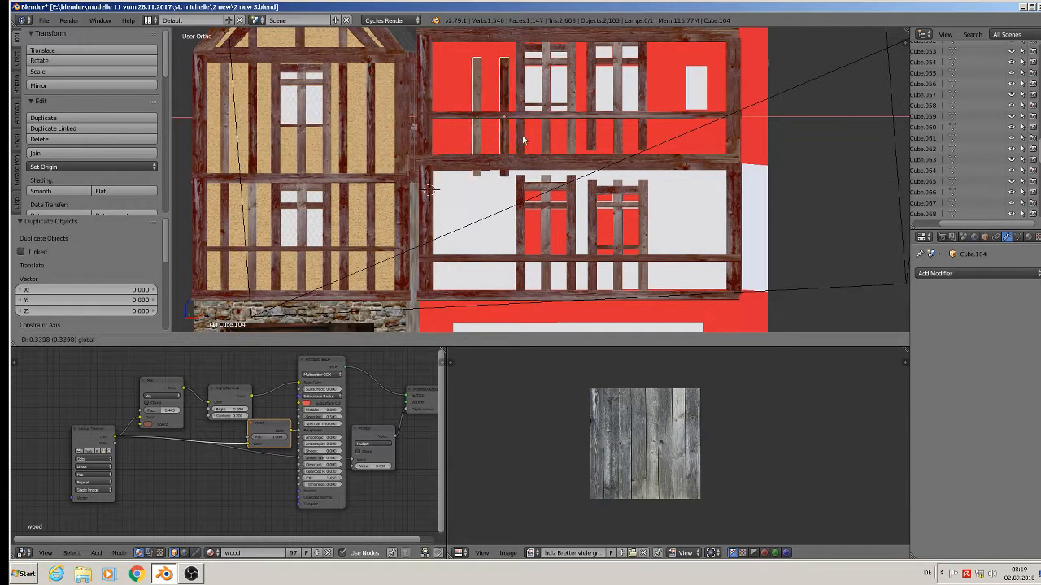
click(504, 132)
key(g)
key(z)
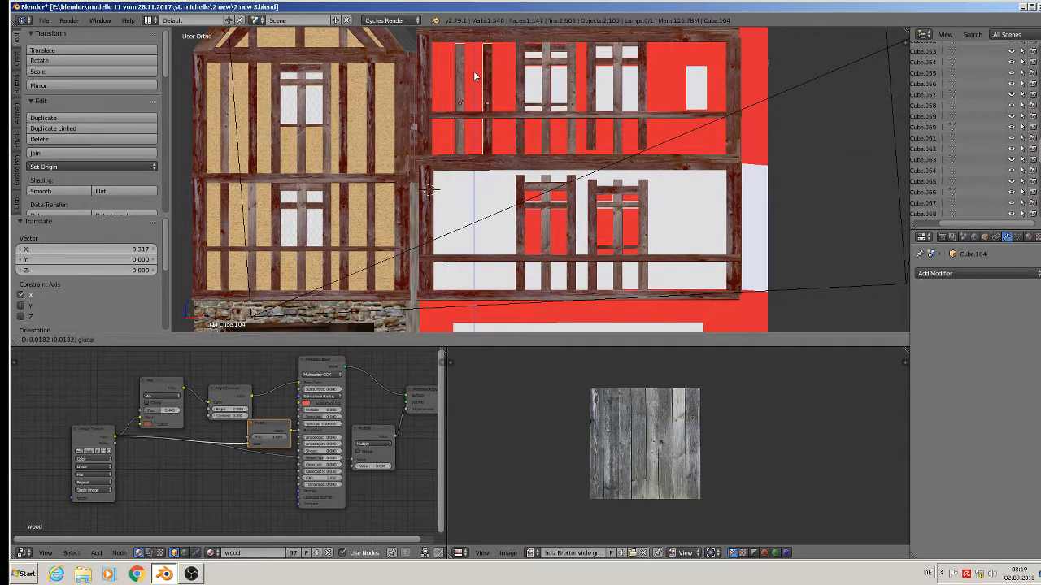
click(475, 72)
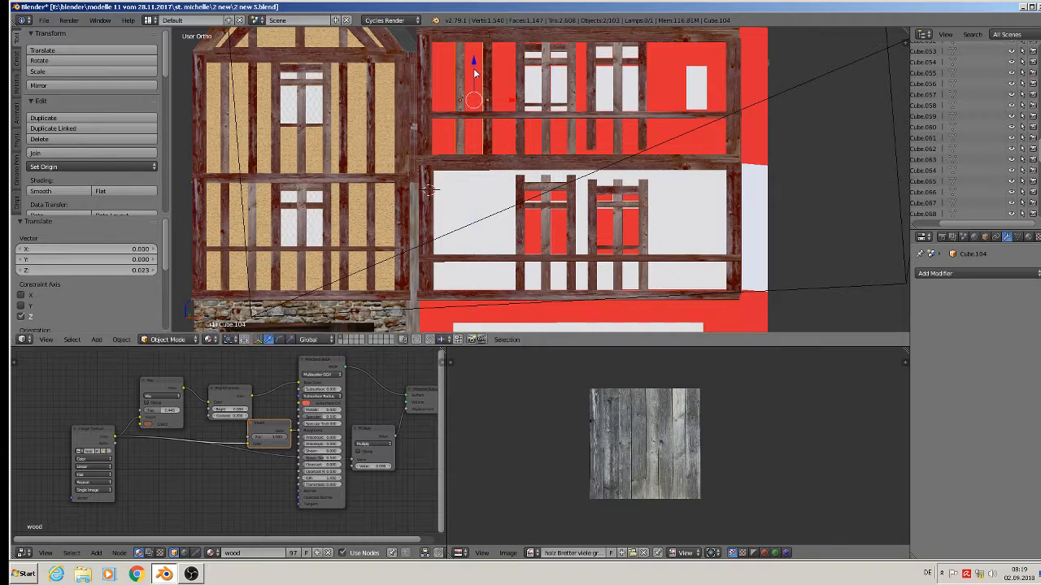
- Duplicate the two posts right of the beige house's upper window around the red house's small window, about 0.458 along X and 0.020 up
right_click(341, 112)
shift+right_click(373, 119)
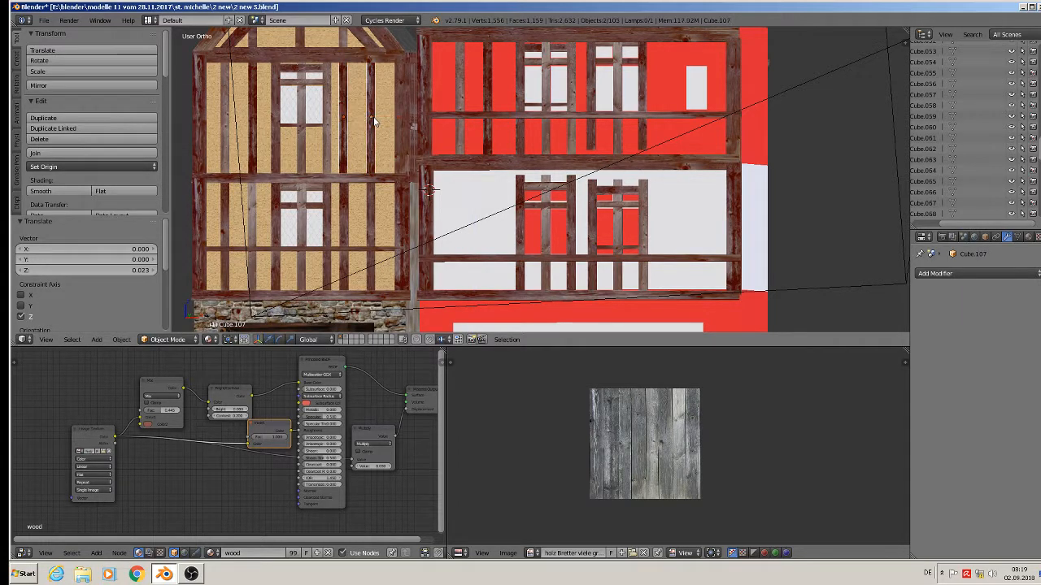
key(shift+d)
key(x)
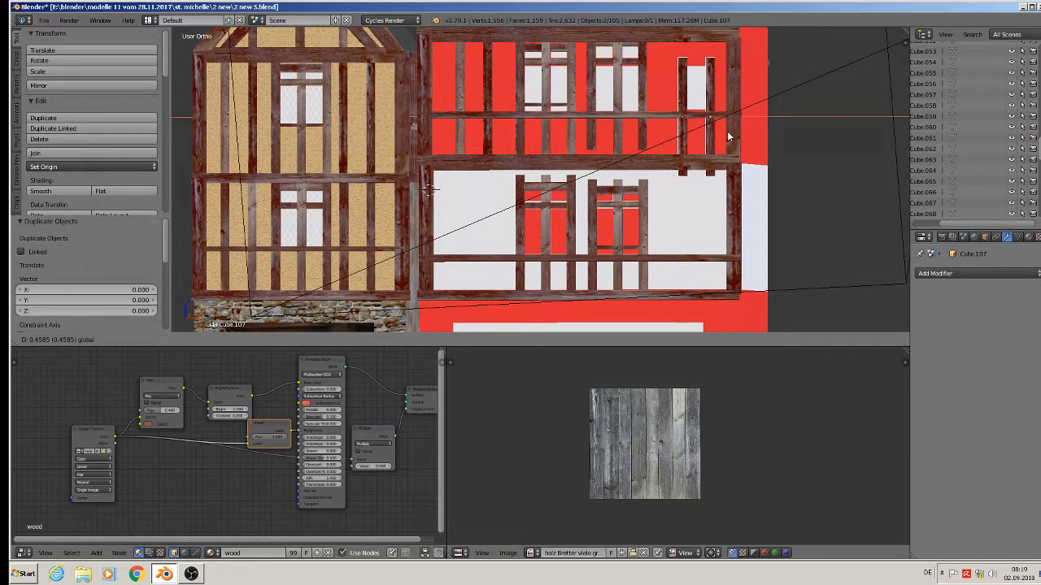
click(728, 137)
key(g)
key(x)
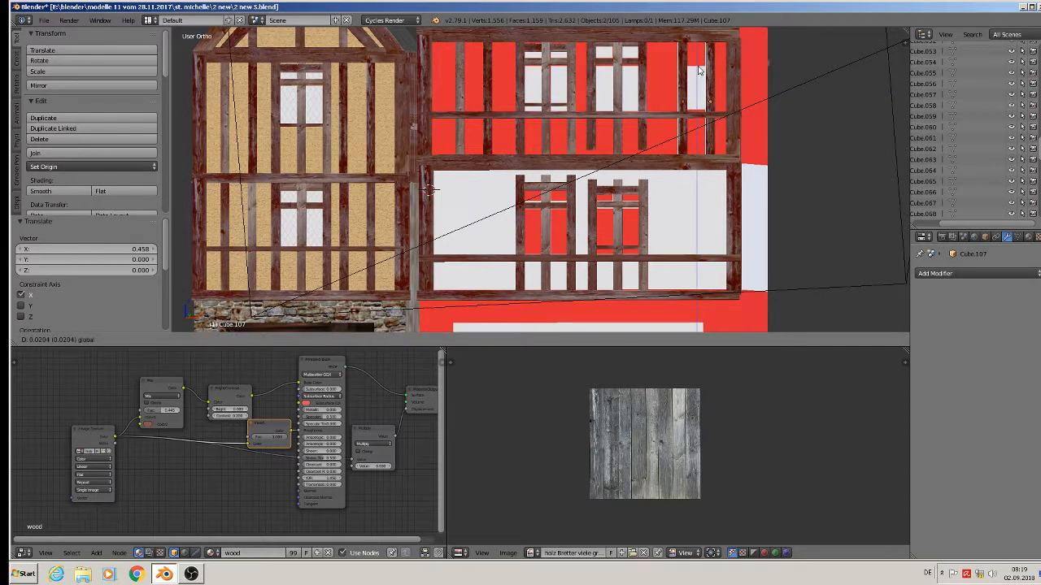
click(699, 71)
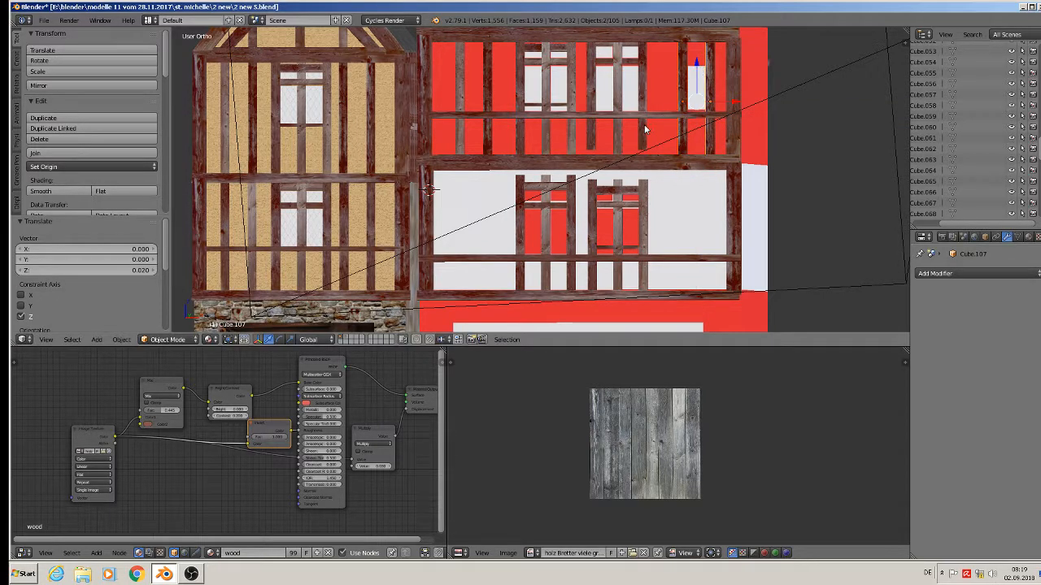
- Extend the lower ends of both posts flanking the red upper floor's second window down to the floor beam by moving their bottom vertices
right_click(612, 69)
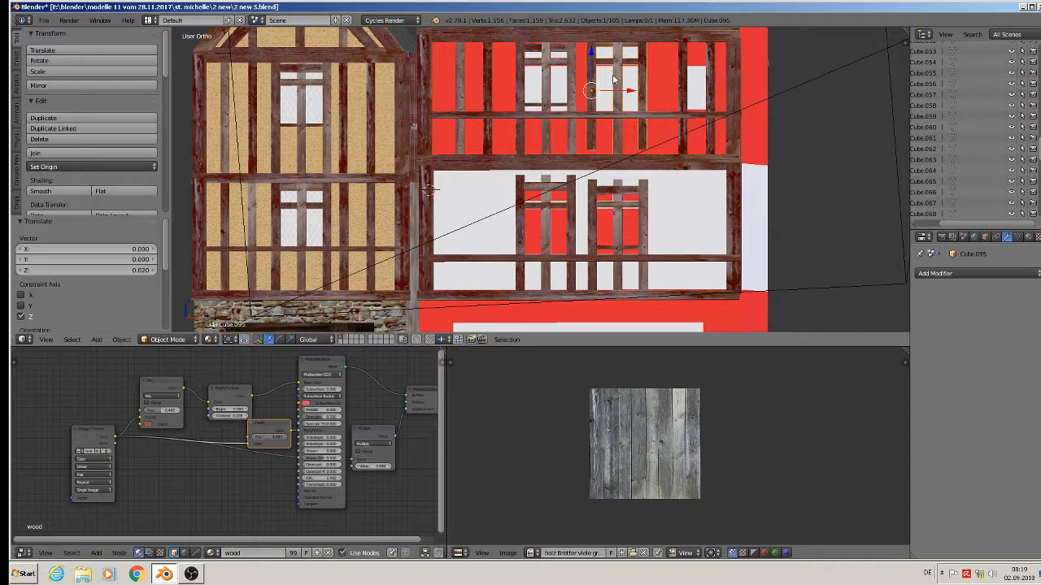
key(Tab)
scroll(614, 78, up, 3)
key(a)
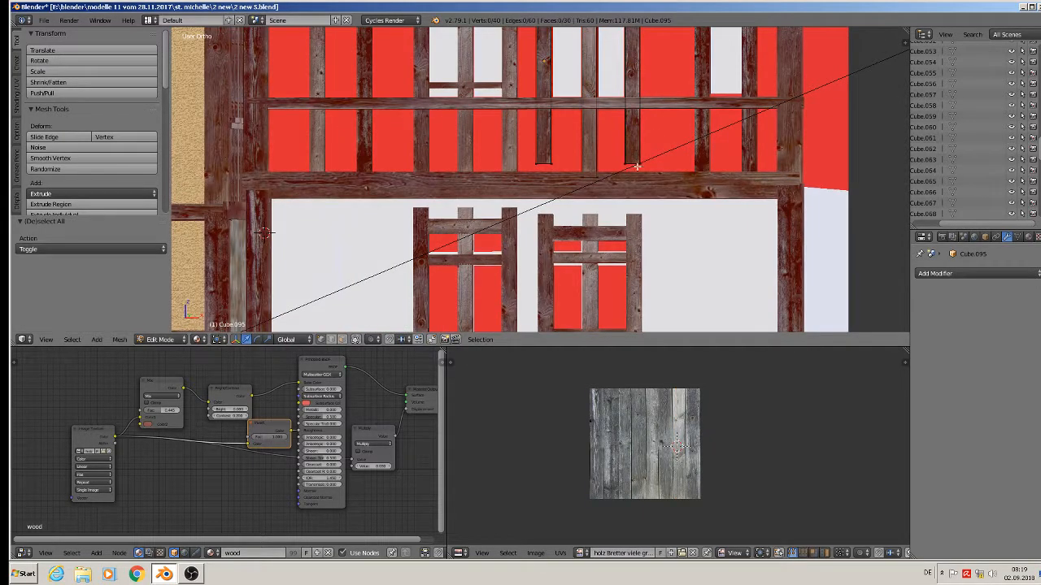
key(v)
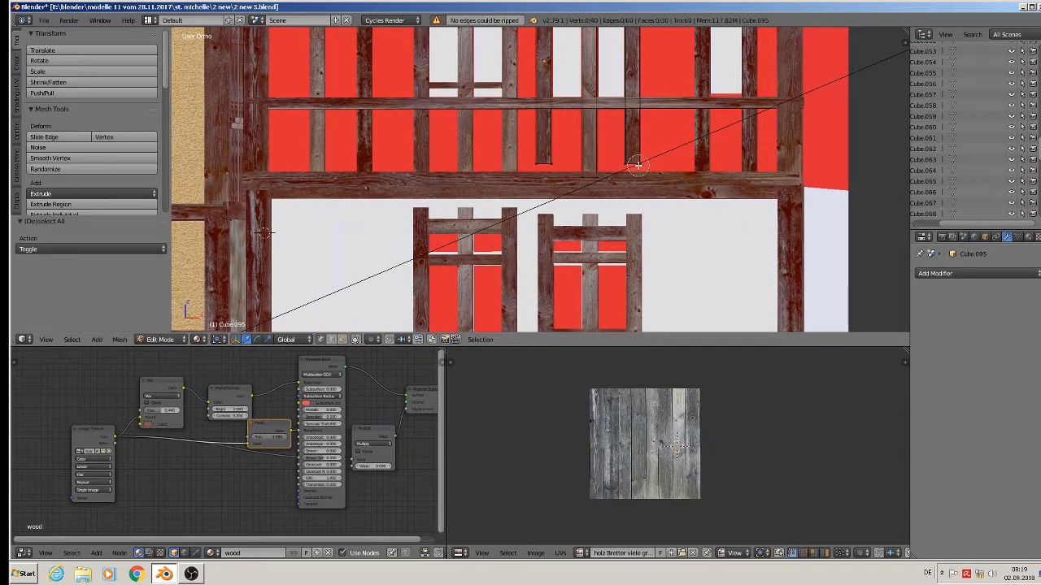
right_click(637, 165)
key(g)
key(z)
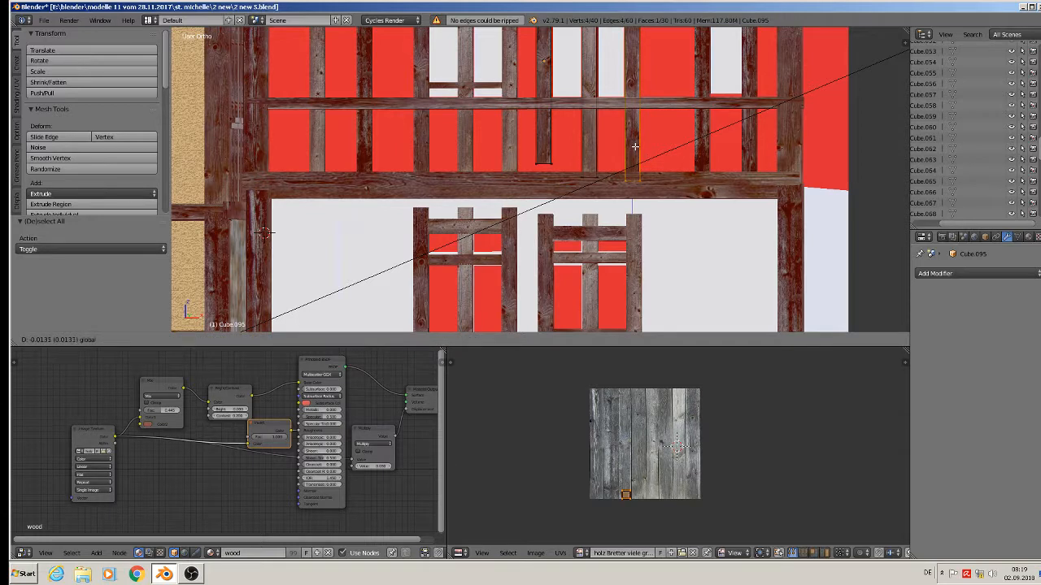
drag(635, 147, 634, 141)
key(a)
right_click(544, 165)
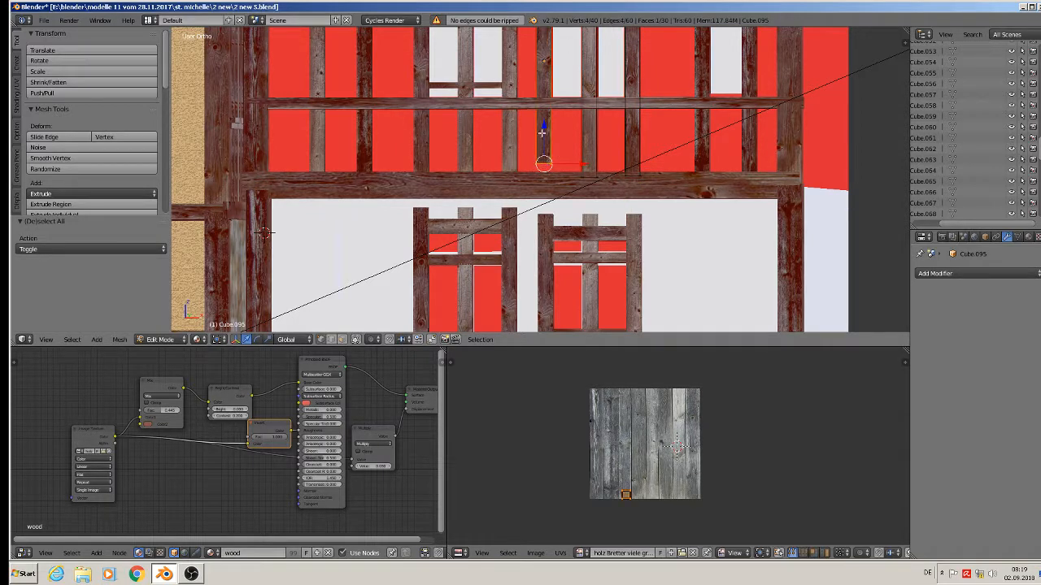
key(Tab)
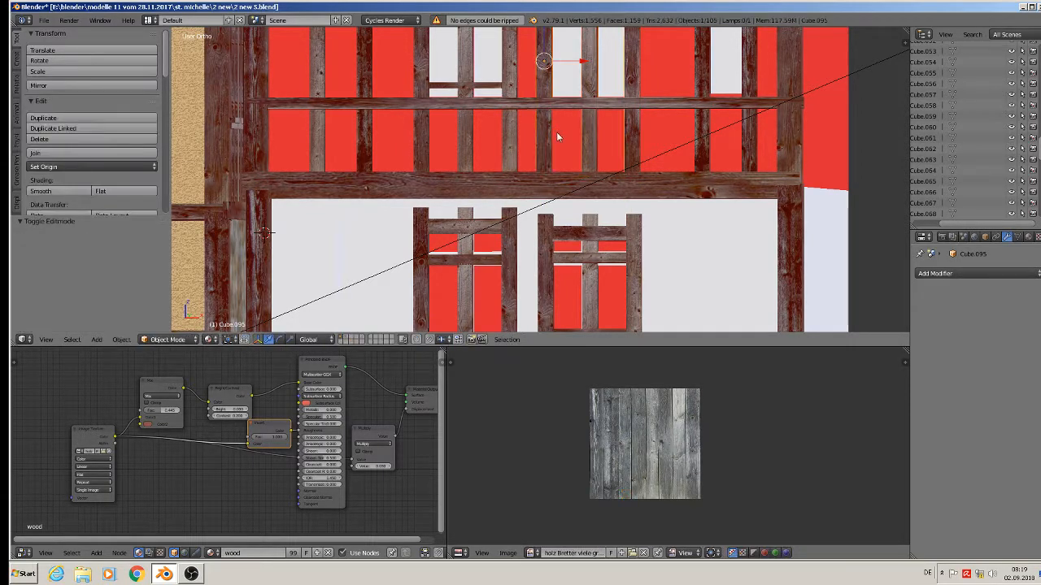
- Delete the small crossbar at the bottom of the first window on the red house's upper floor
scroll(557, 136, down, 3)
shift+middle_drag(557, 137, 559, 181)
scroll(559, 181, up, 4)
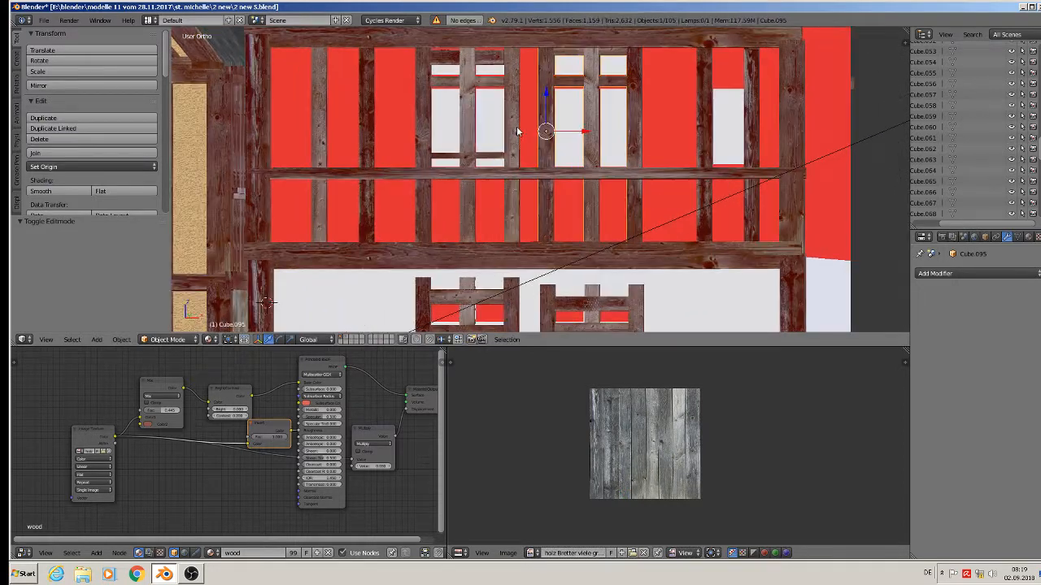
right_click(478, 153)
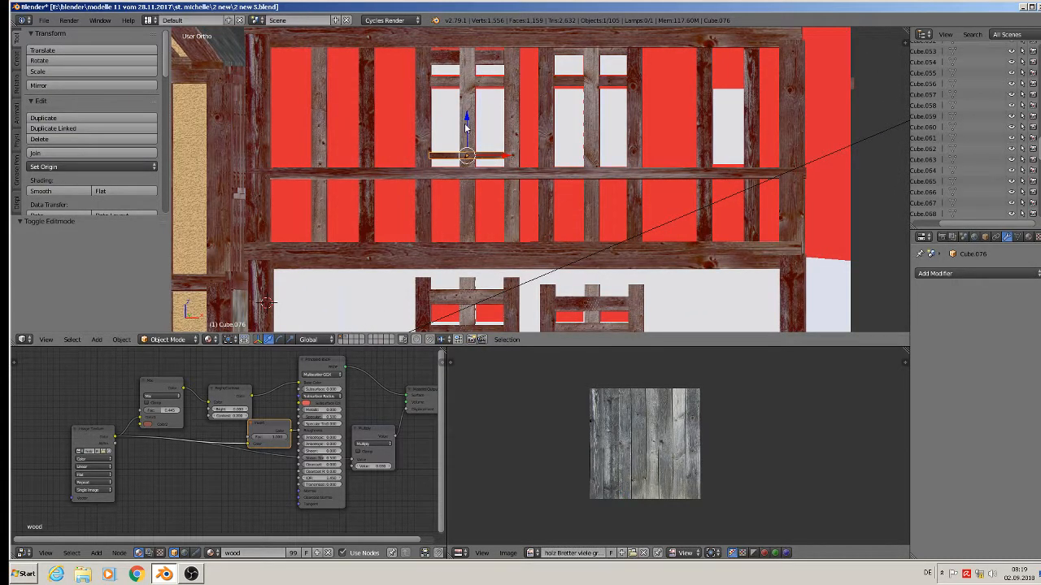
drag(466, 126, 440, 179)
scroll(599, 209, down, 4)
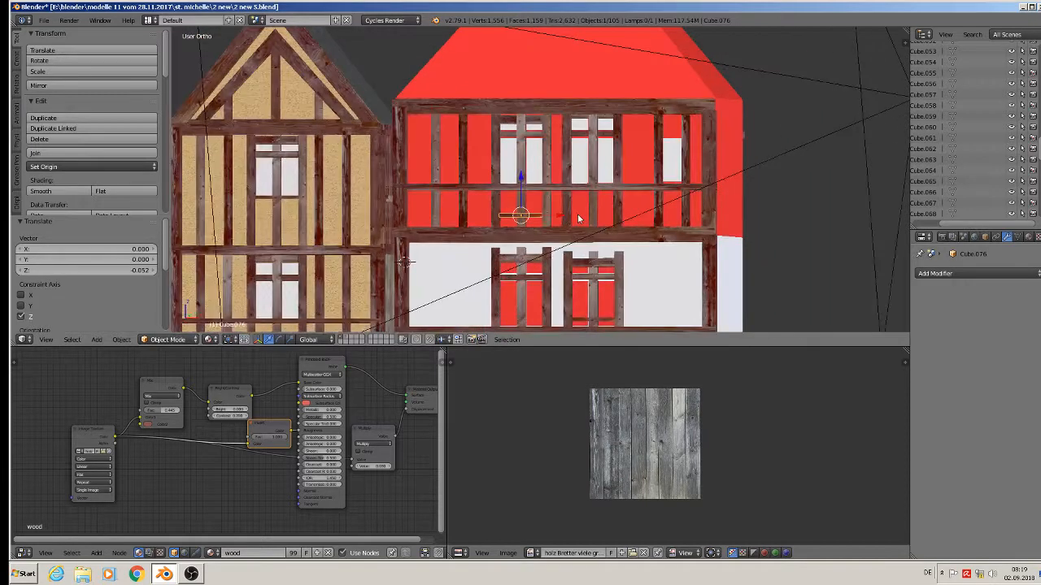
key(x)
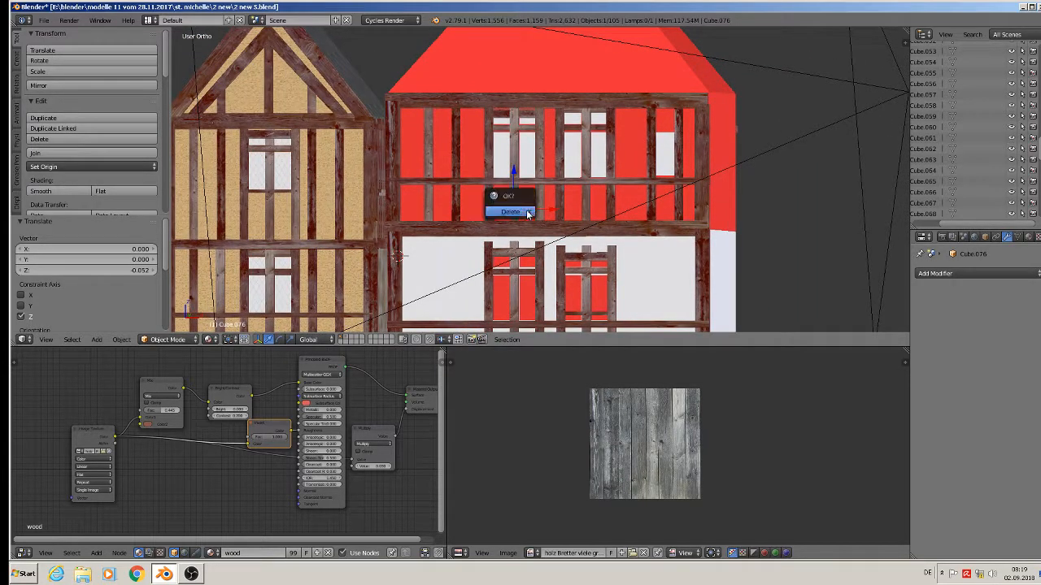
click(533, 214)
- Delete the small crossbar at the bottom of the second window on the red house's white floor
right_click(584, 315)
key(x)
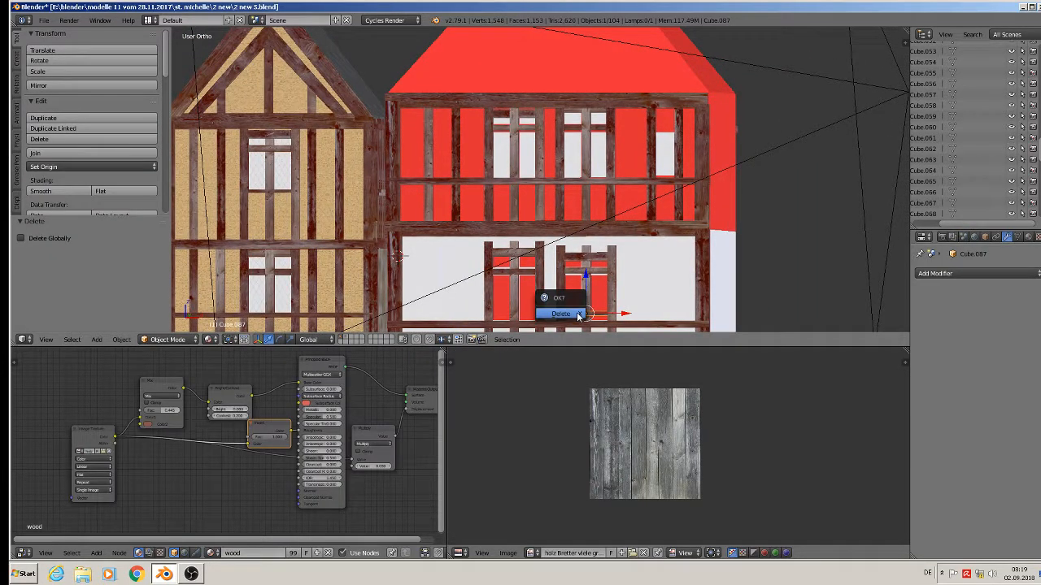
click(577, 312)
scroll(498, 144, up, 1)
scroll(499, 149, down, 1)
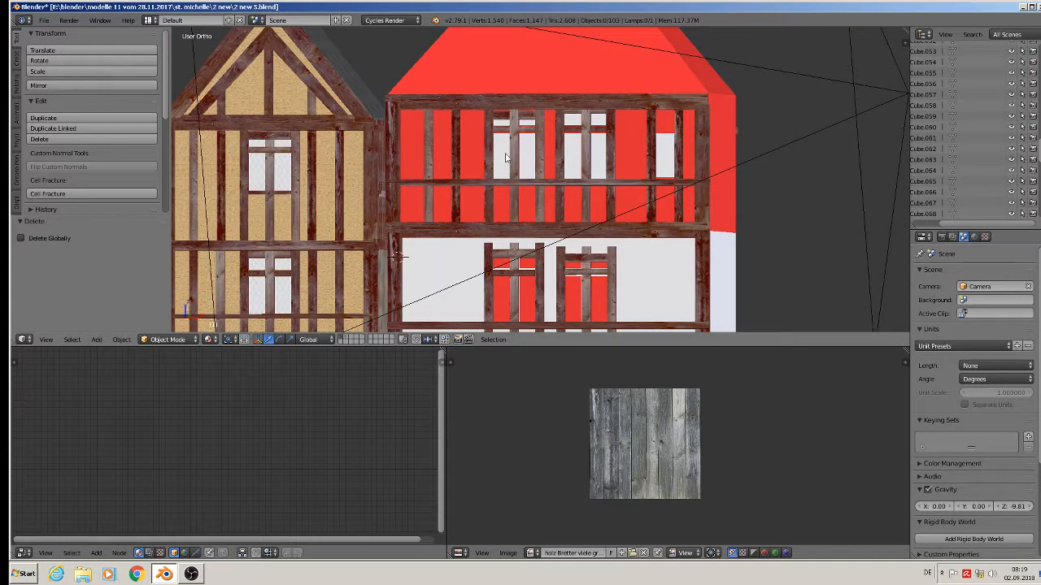
- Duplicate the two posts left of the beige house's lower window onto the red house's white floor, 0.320 along X
middle_drag(514, 150, 545, 53)
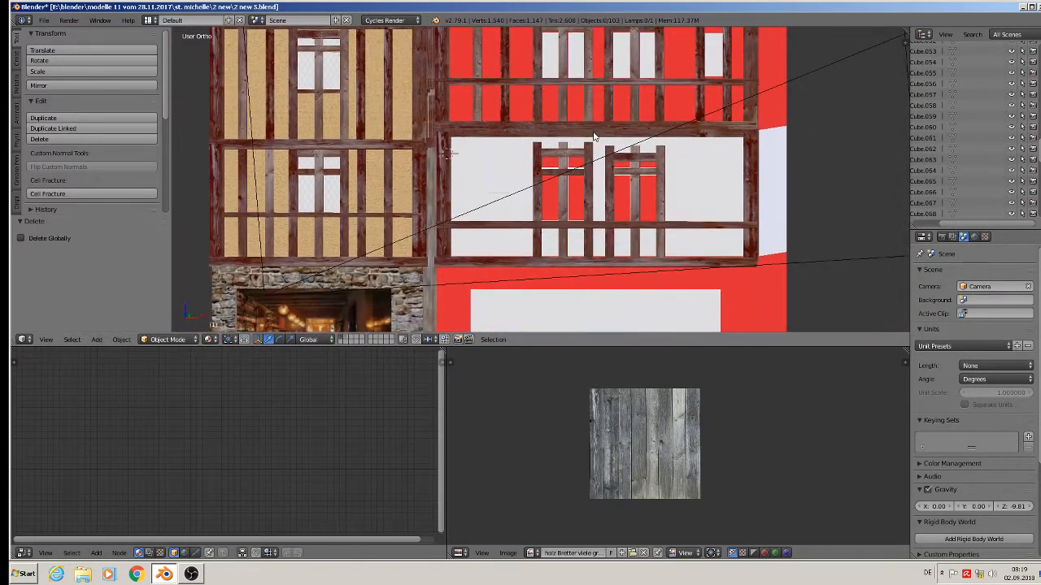
right_click(241, 200)
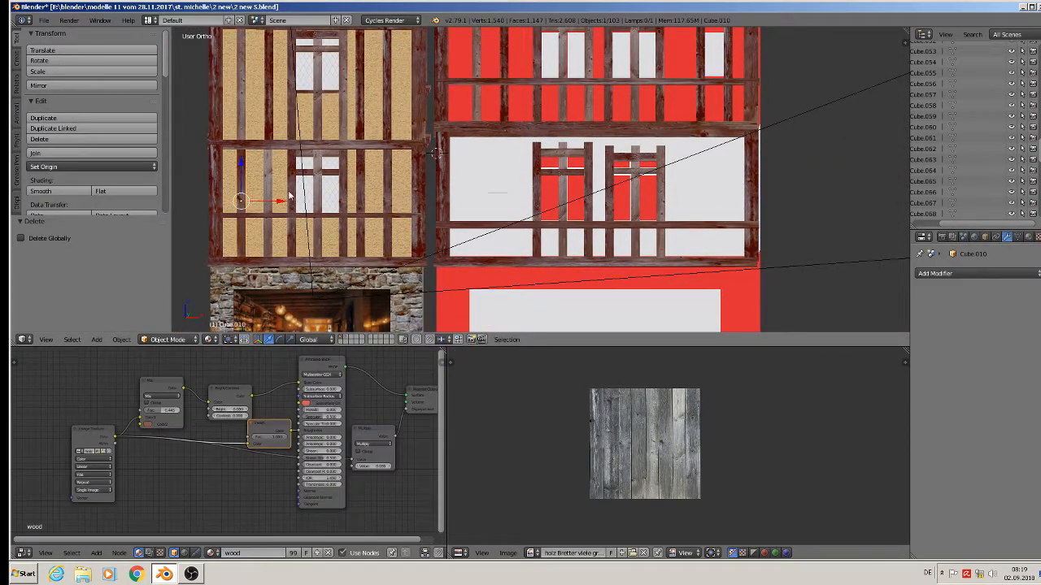
shift+right_click(266, 188)
key(shift+d)
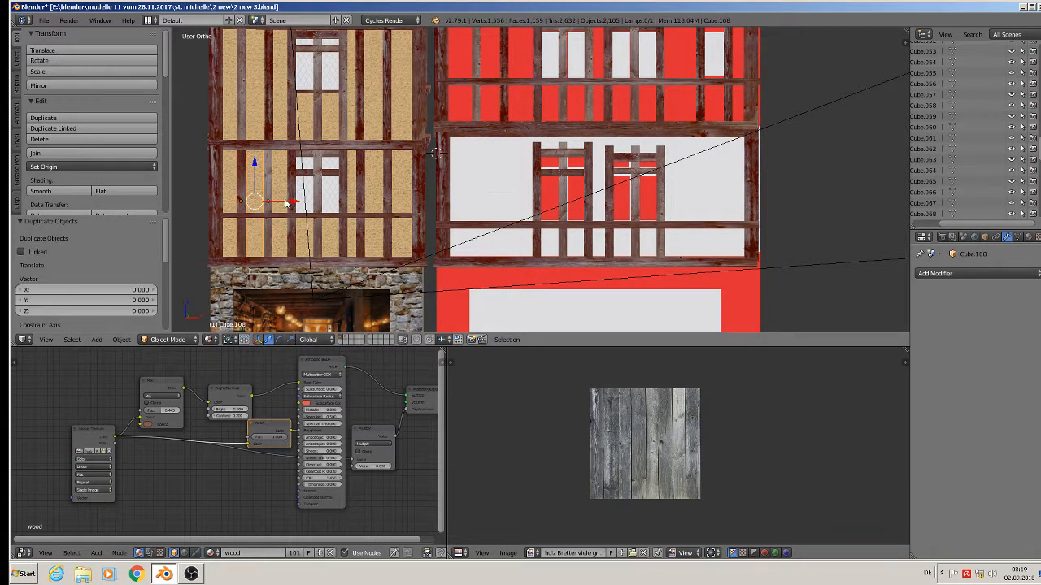
key(x)
click(524, 205)
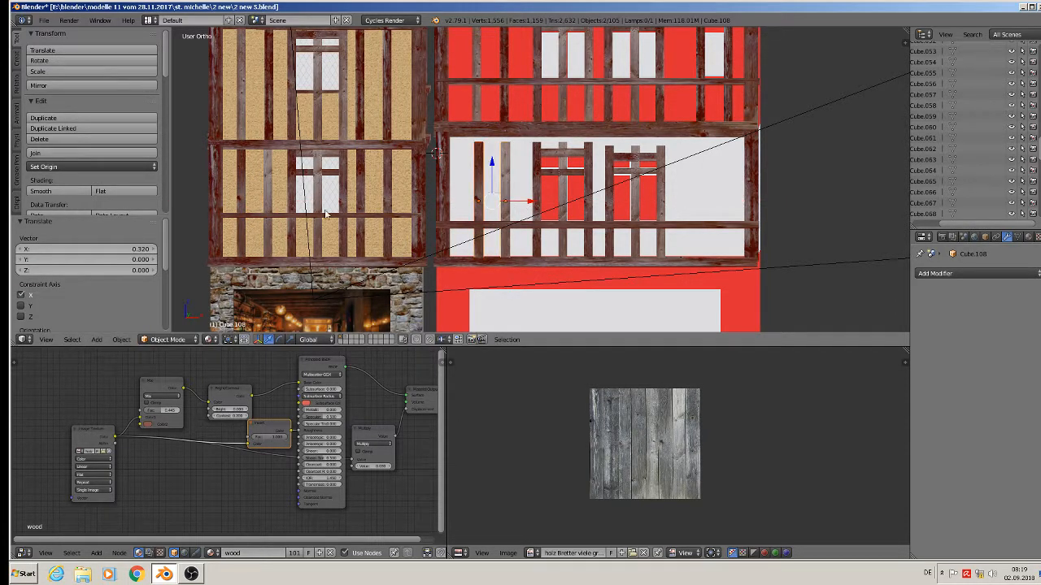
- Duplicate the two posts right of the beige house's lower window onto the white floor beyond its second window, 0.443 along X
right_click(365, 200)
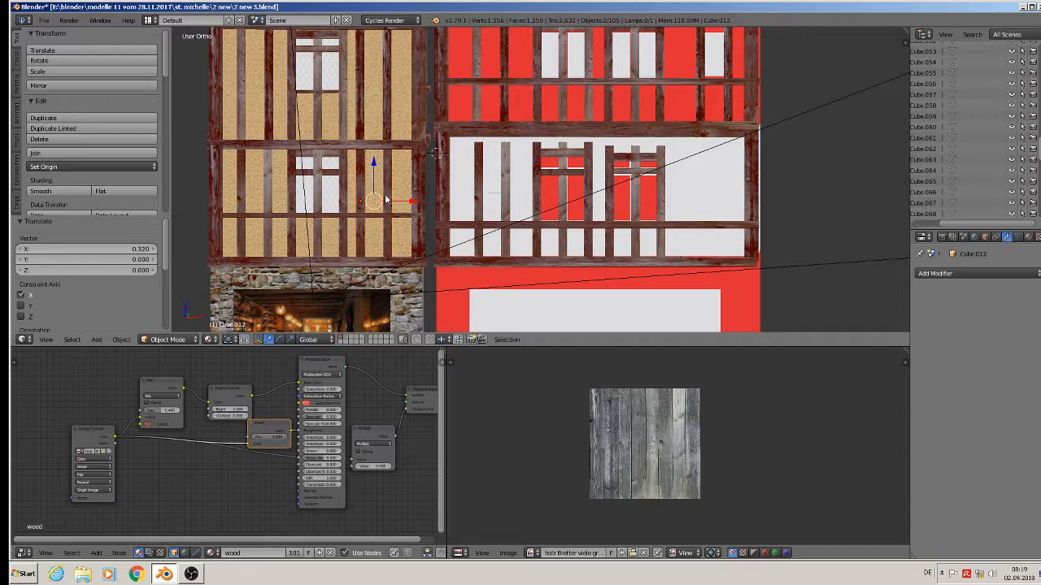
key(shift+d)
key(x)
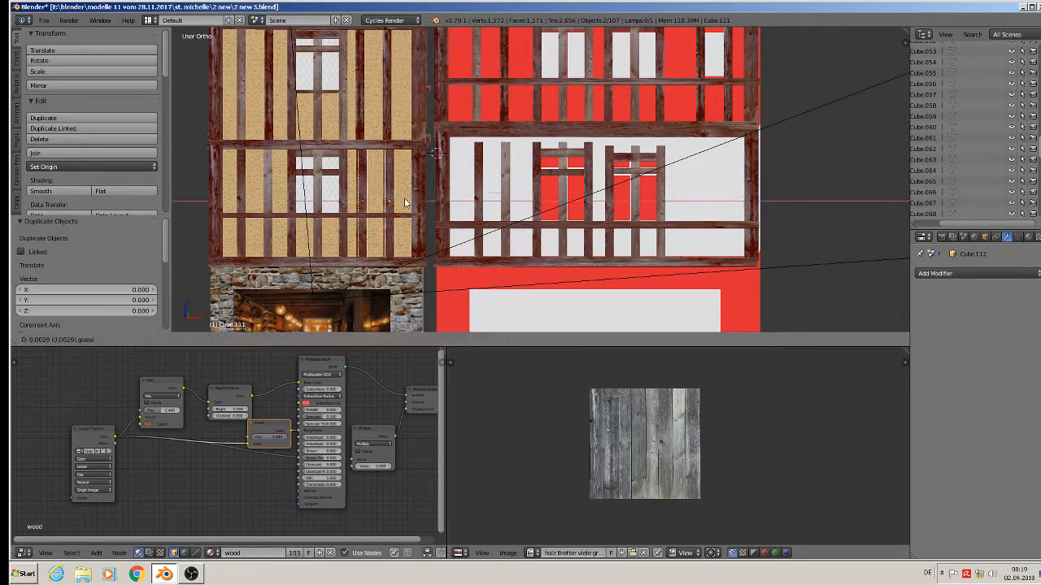
click(731, 206)
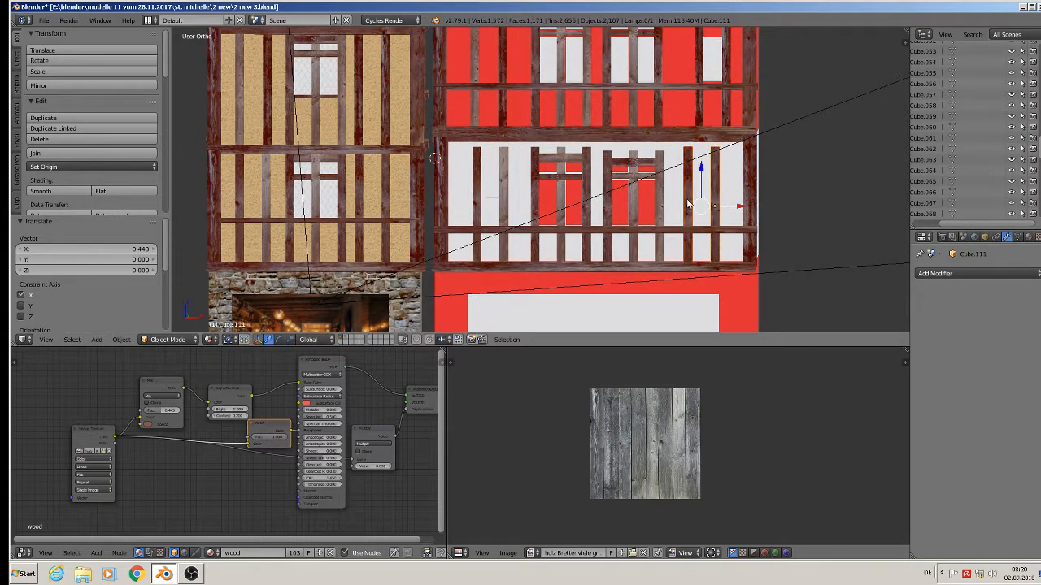
- Extend the outer of the two new posts right of the second window up to the beam by moving its top vertices
key(Tab)
key(a)
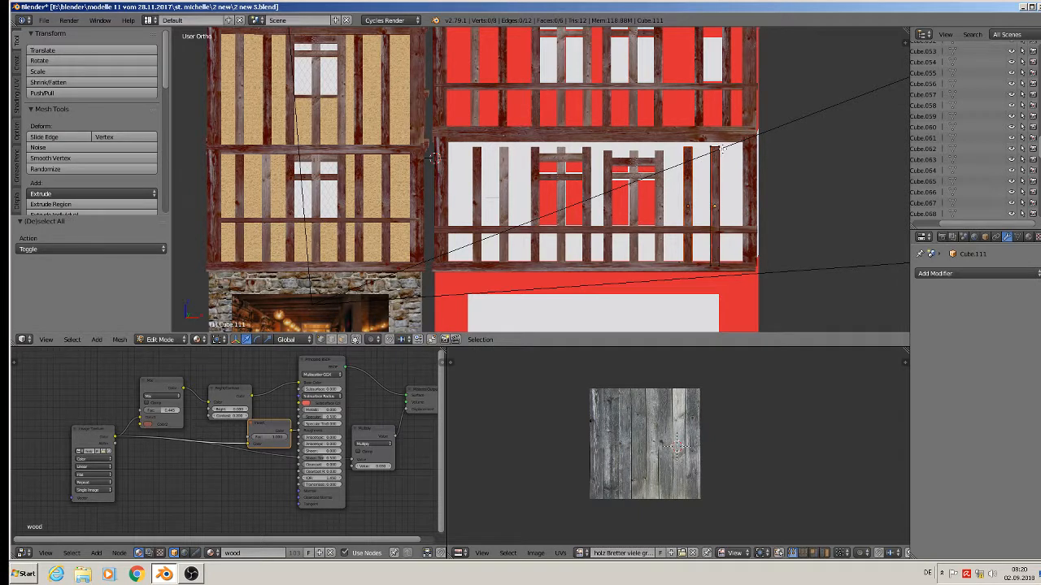
right_click(721, 146)
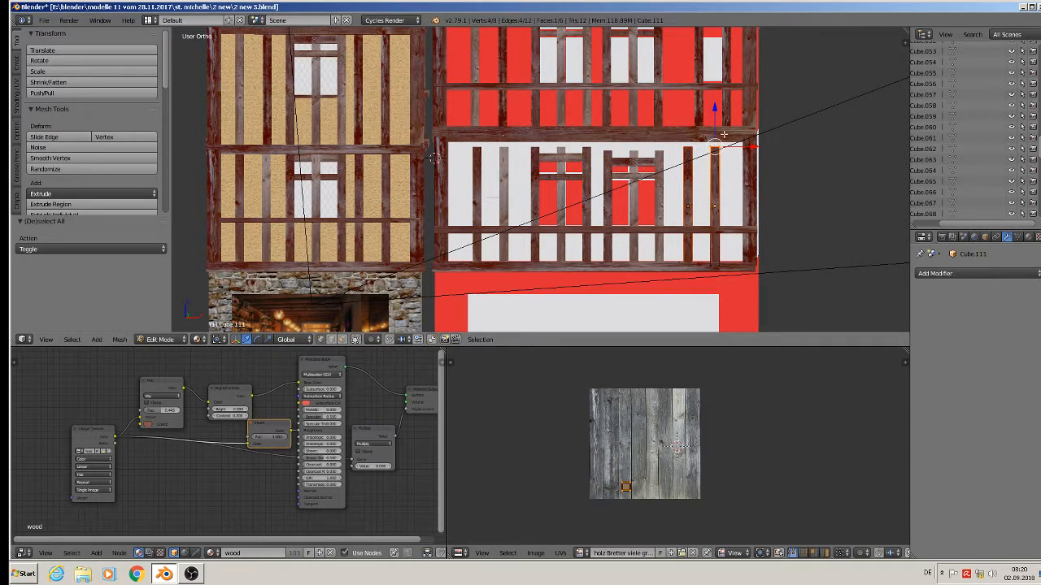
key(a)
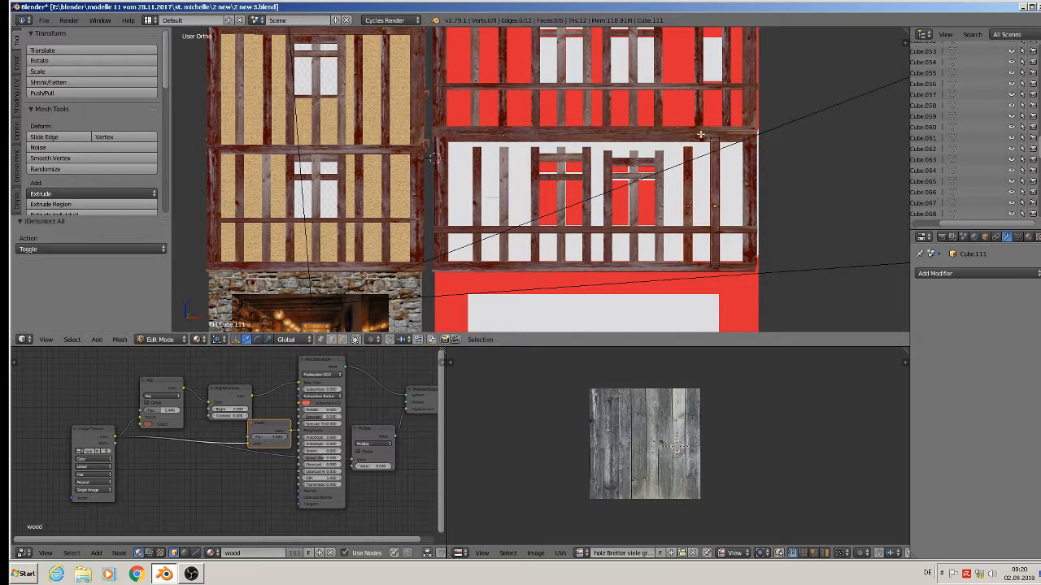
key(Tab)
- Extend the inner new post right of the white floor's second window up to the beam by raising its top vertices along Z
right_click(689, 182)
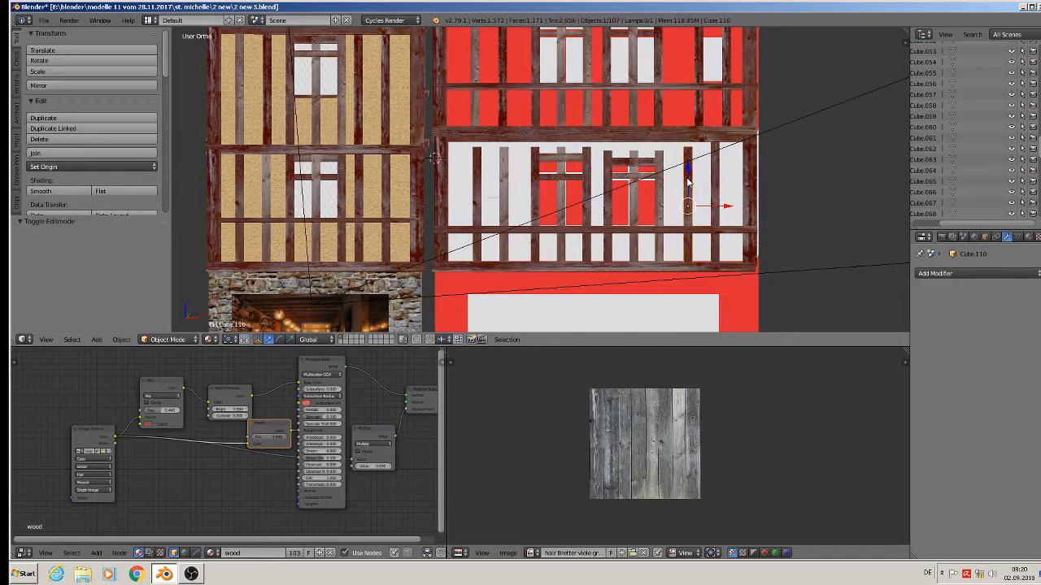
key(Tab)
right_click(689, 163)
key(g)
key(z)
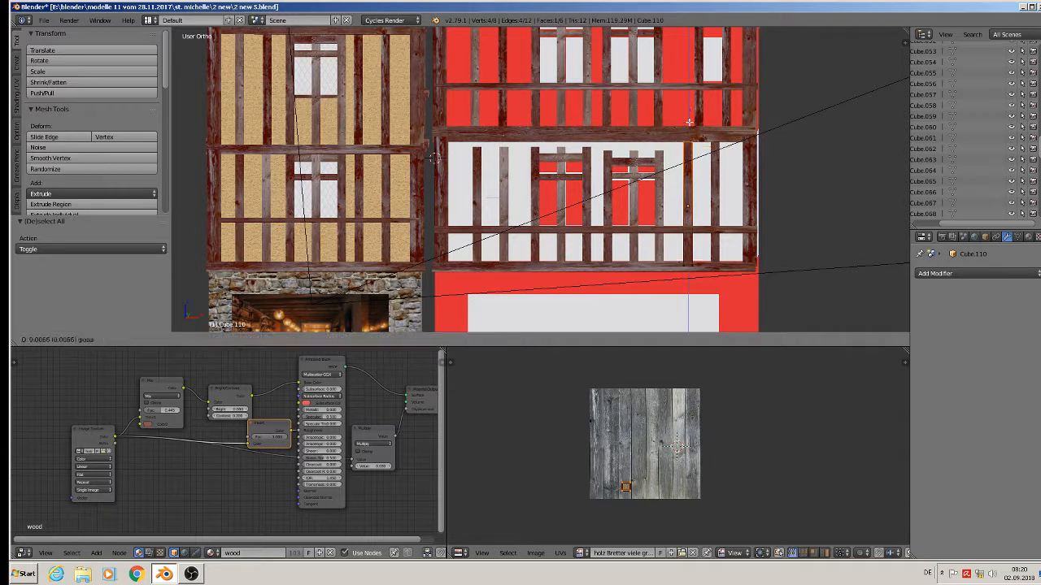
click(689, 122)
key(Tab)
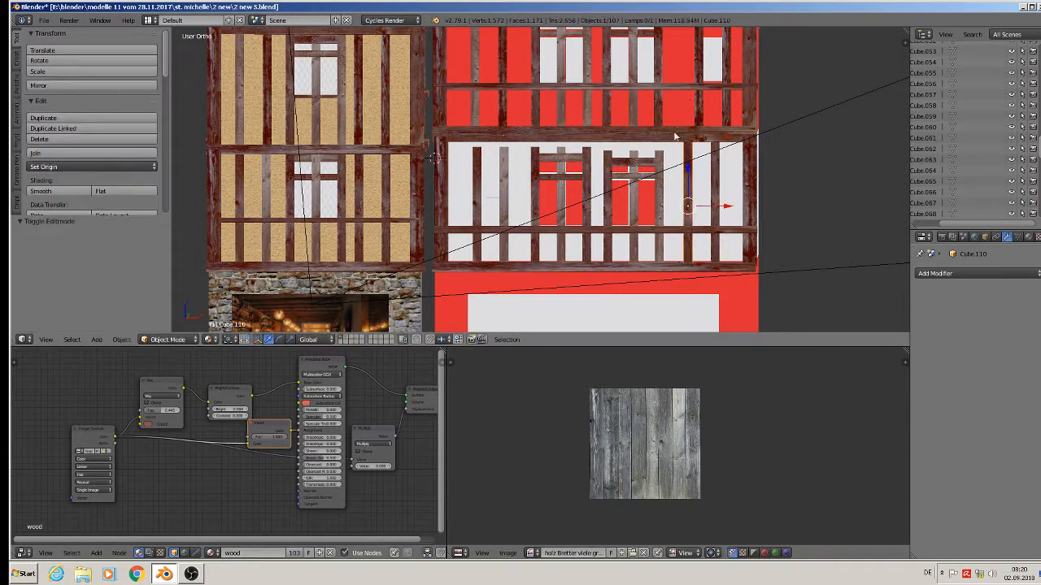
- Extend the leftmost new post on the white floor up to the beam above by raising its top vertices
right_click(479, 156)
key(Tab)
key(Tab)
right_click(474, 162)
key(Tab)
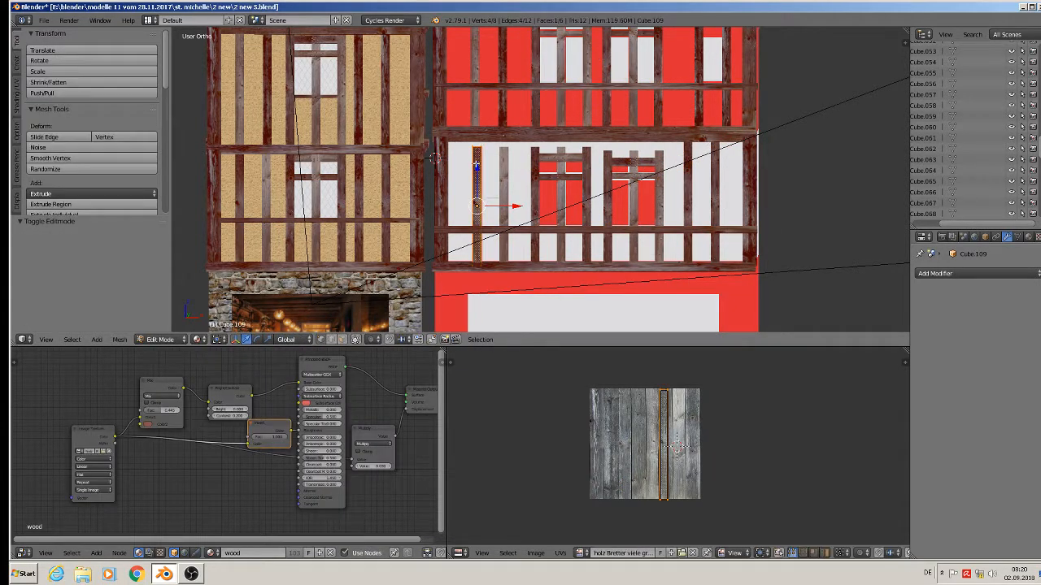
key(a)
right_click(477, 155)
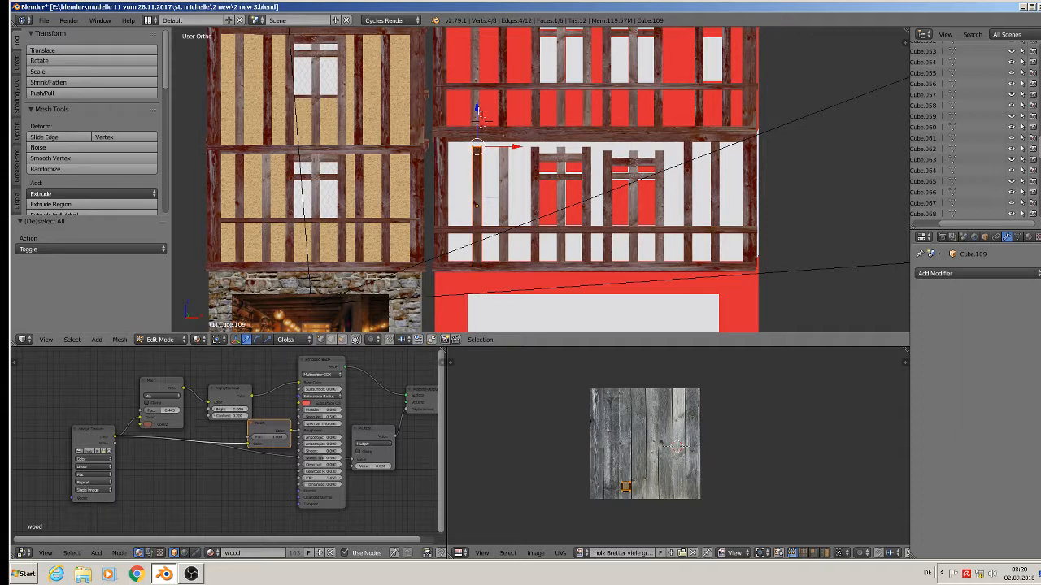
drag(477, 112, 479, 99)
key(Tab)
key(a)
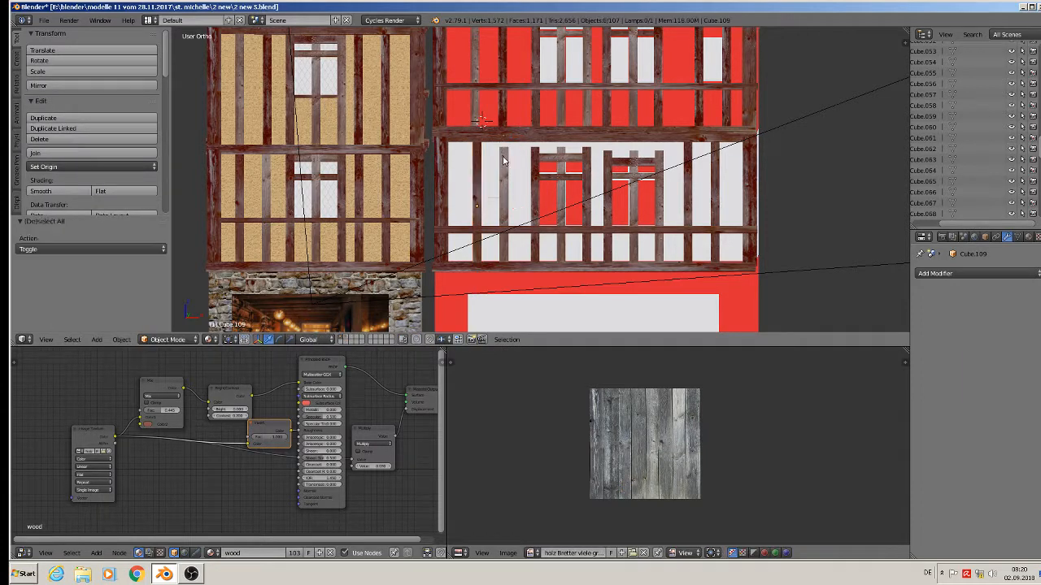
- Raise the top vertices of the second new post left of the first window by about 0.015 to reach the beam
right_click(503, 158)
key(a)
key(Tab)
key(a)
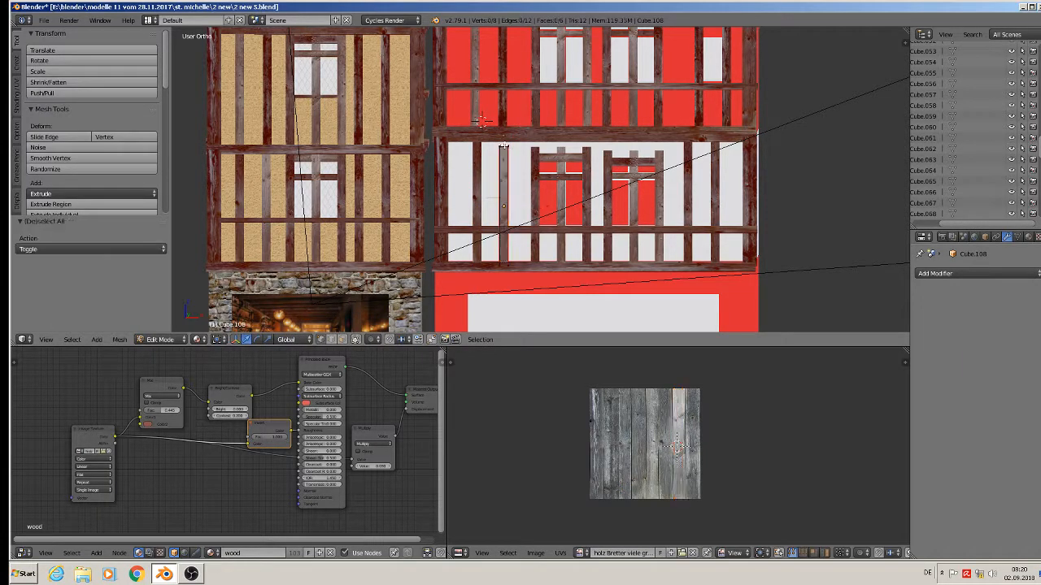
right_click(502, 134)
key(Tab)
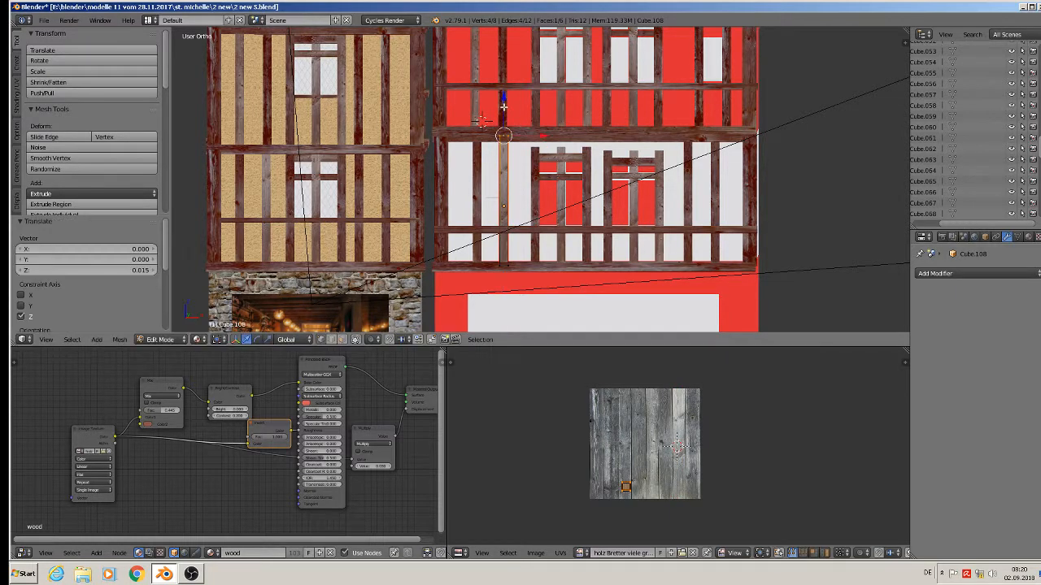
- Raise the top vertices of the first window's left post on the white floor by about 0.012 to meet the beam
right_click(536, 174)
key(Tab)
key(a)
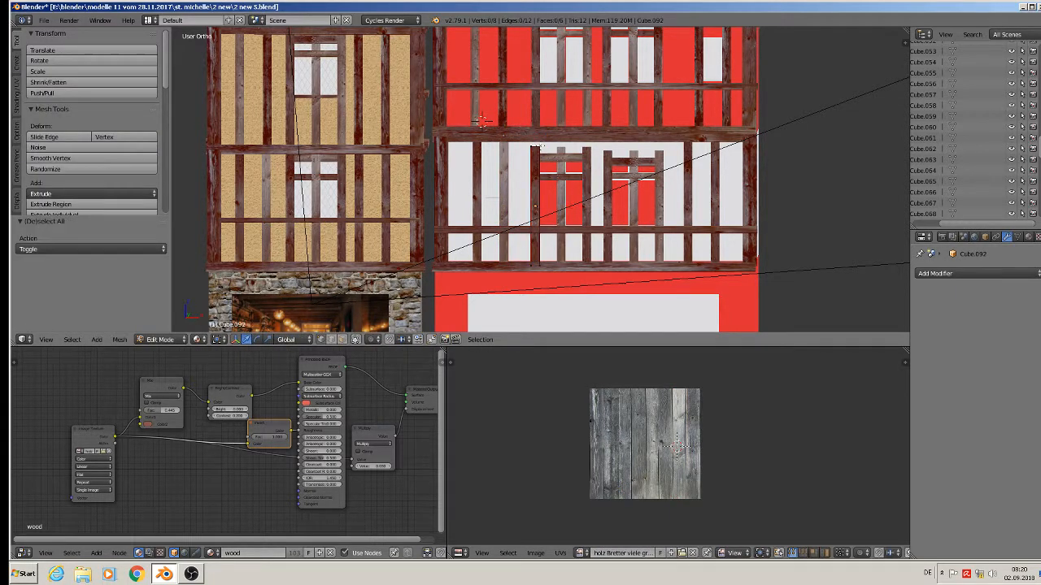
key(Tab)
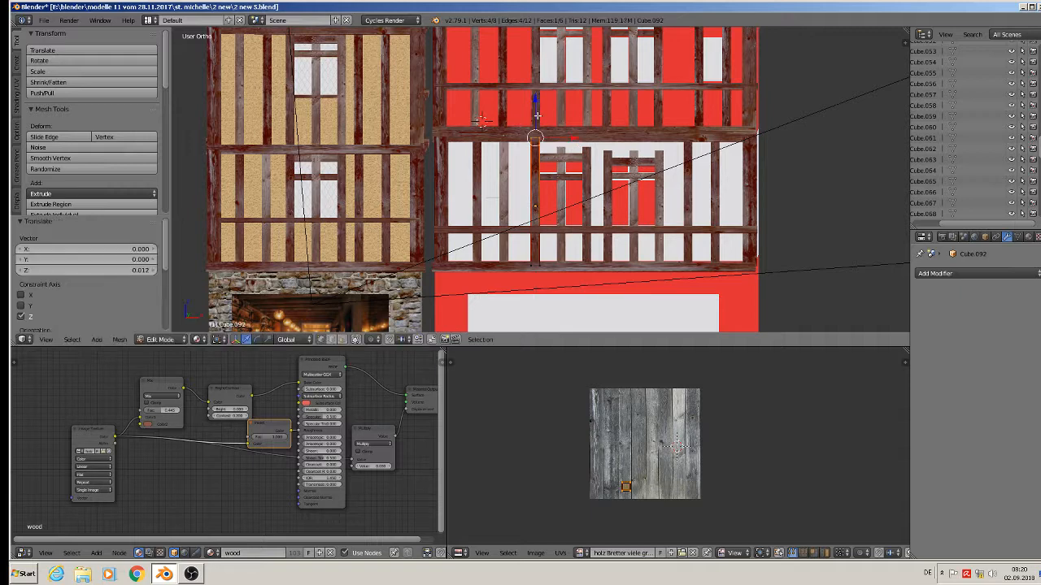
- Extend the middle post of the white floor's first window up to the beam by moving its top vertices along Z
right_click(561, 155)
key(Tab)
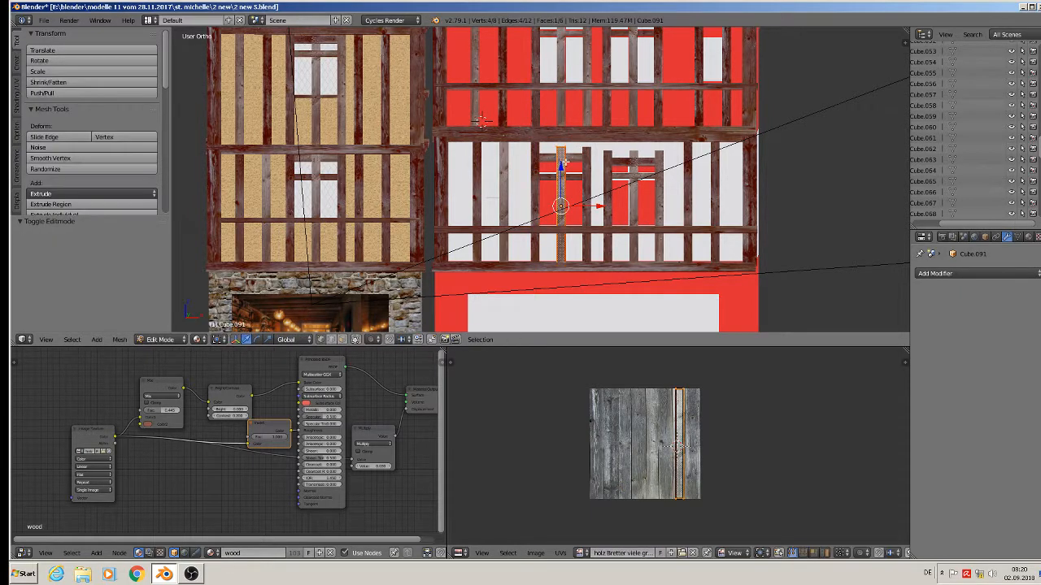
key(a)
right_click(560, 145)
key(g)
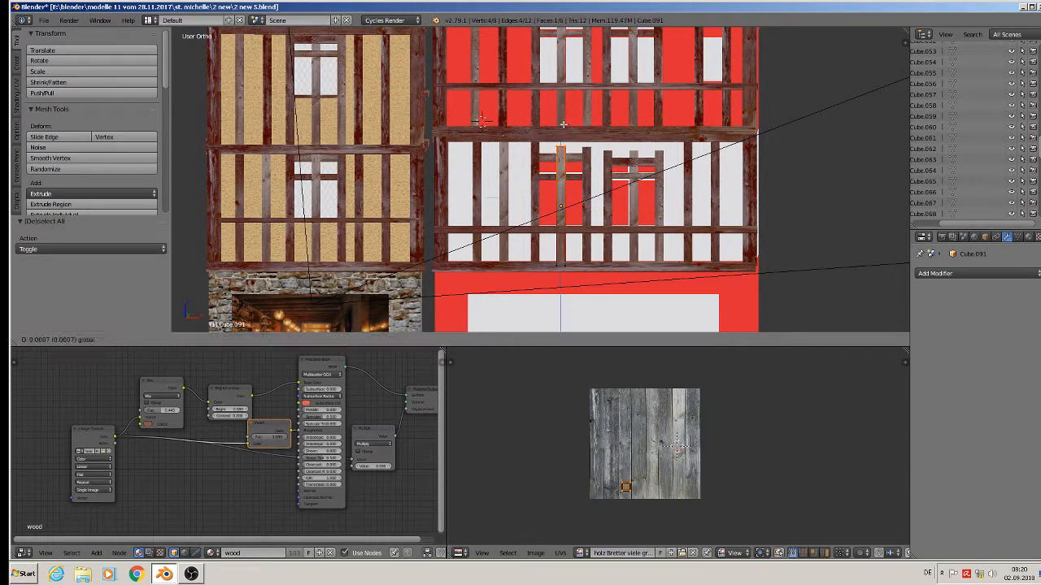
key(z)
click(561, 118)
key(Tab)
- Extend the right post of the white floor's first window up to the beam by moving its top vertices along Z
right_click(584, 155)
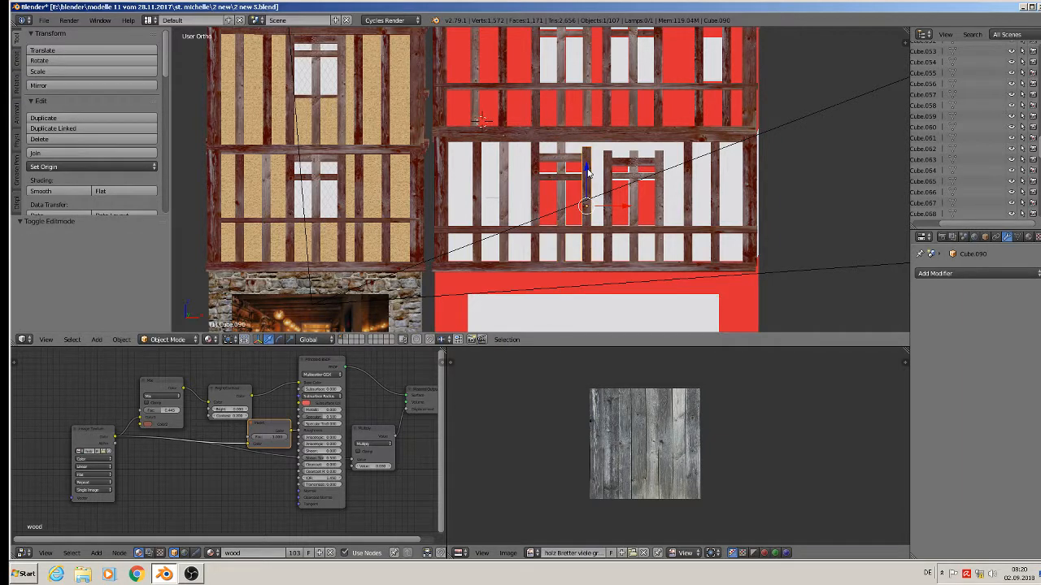
key(Tab)
key(a)
right_click(585, 144)
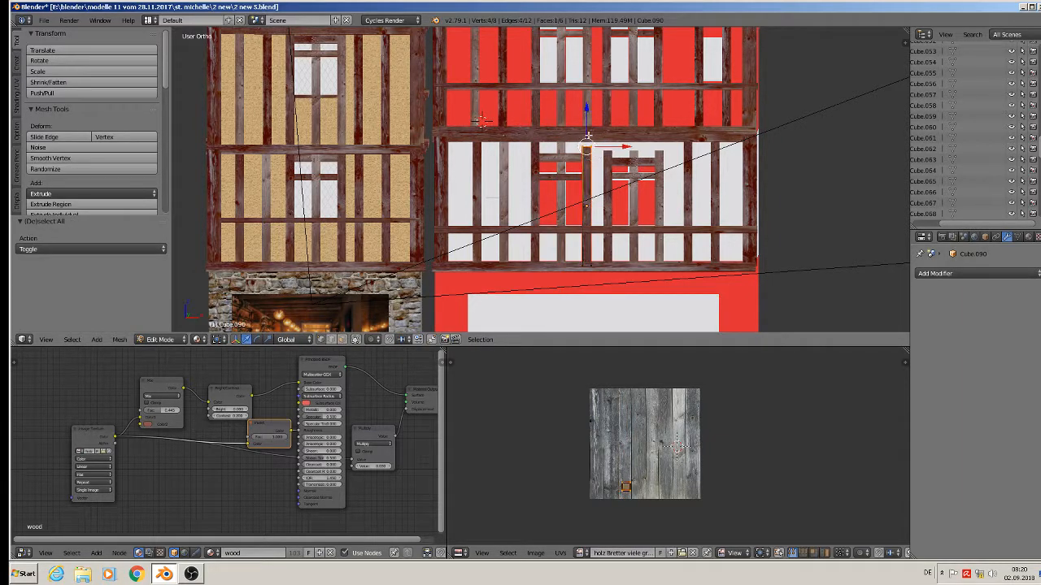
key(g)
key(z)
click(587, 118)
key(Tab)
- Extend the left post of the white floor's second window up to the beam by moving its top vertices along Z
right_click(610, 157)
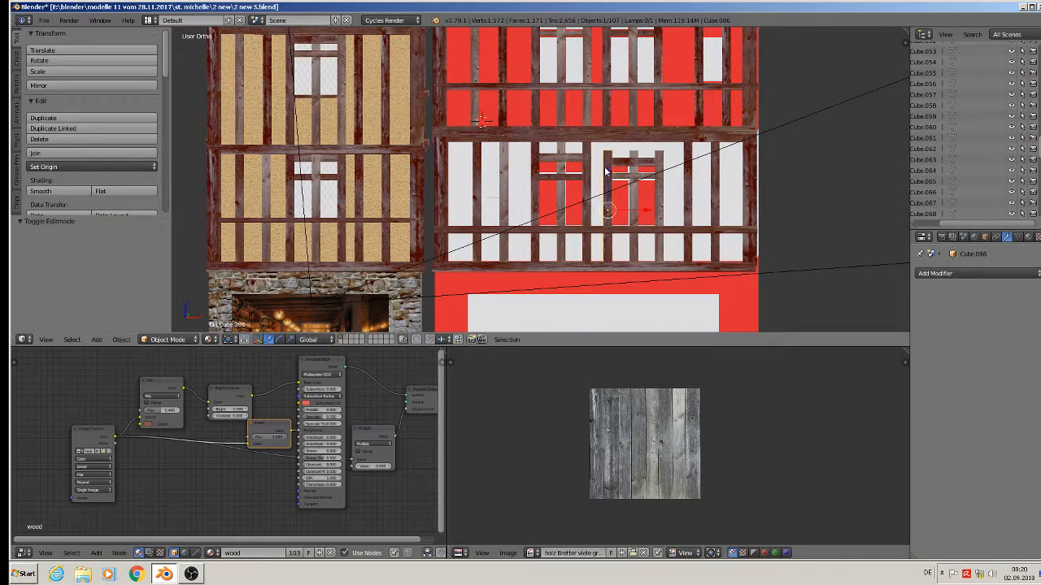
key(Tab)
key(a)
right_click(609, 145)
key(g)
key(z)
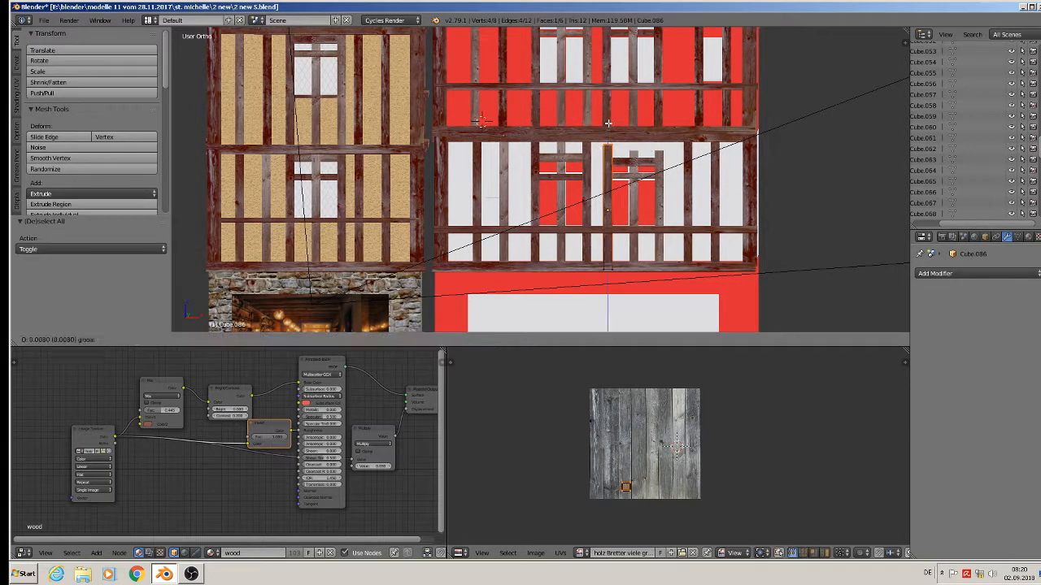
click(607, 116)
key(Tab)
- Extend the middle post of the white floor's second window up to the beam by moving its top vertices along Z
right_click(635, 195)
key(Tab)
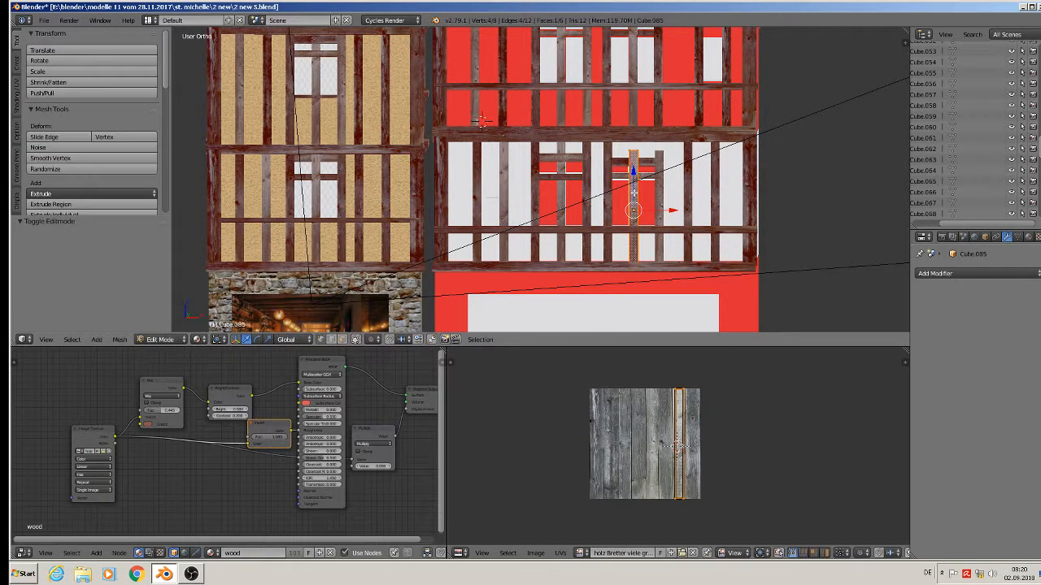
key(a)
right_click(634, 141)
key(g)
key(z)
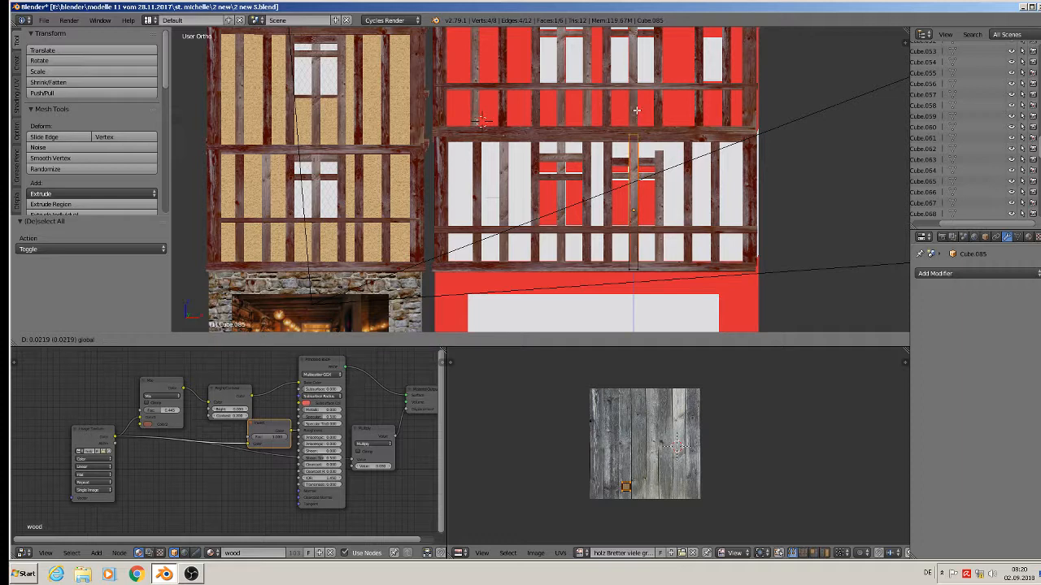
click(635, 124)
key(Tab)
- Extend the right post of the white floor's second window up to the beam by moving its top vertices along Z
right_click(661, 188)
key(a)
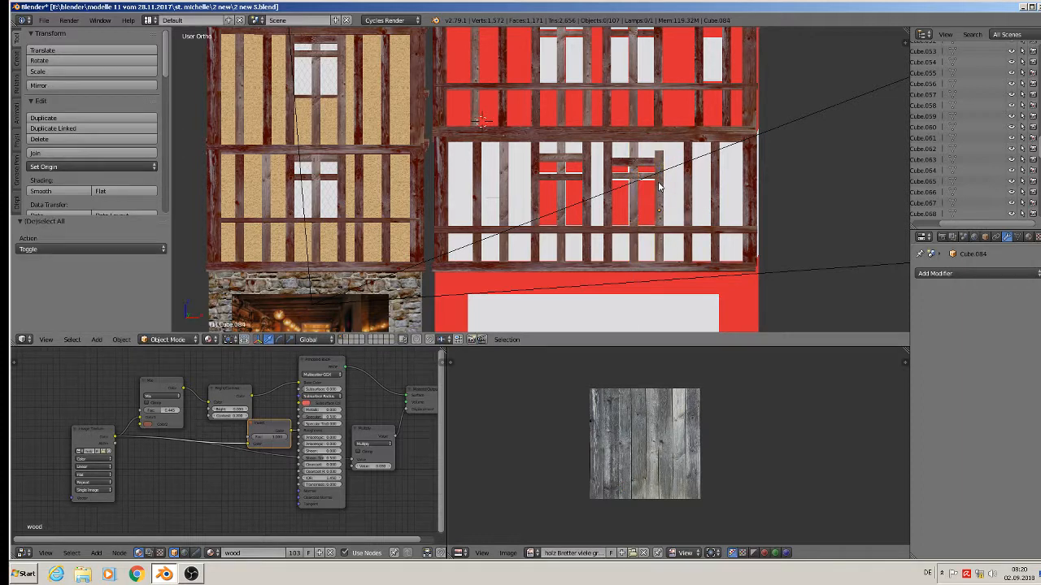
right_click(659, 187)
key(Tab)
key(a)
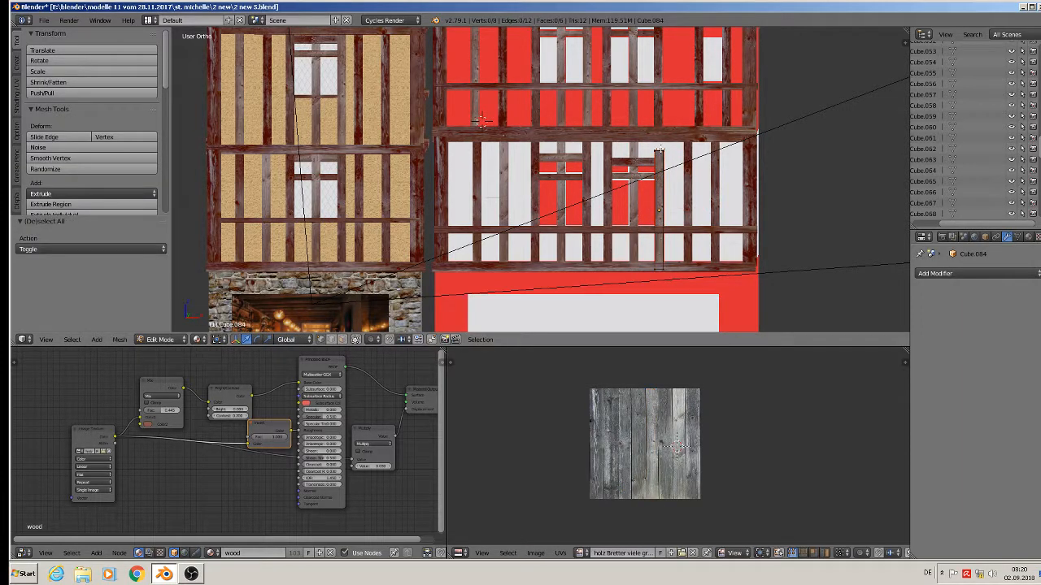
right_click(659, 154)
key(g)
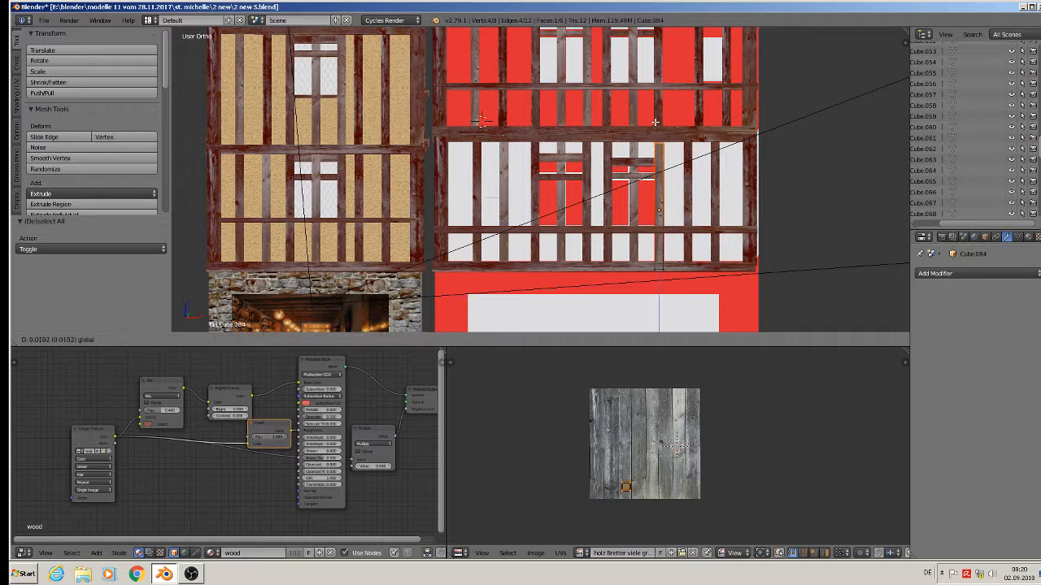
drag(655, 118, 654, 118)
key(Tab)
- Shift the first window's lower crossbar slightly along Z and scale it taller to cover the white gaps, then select the crossbar above it
scroll(610, 174, up, 5)
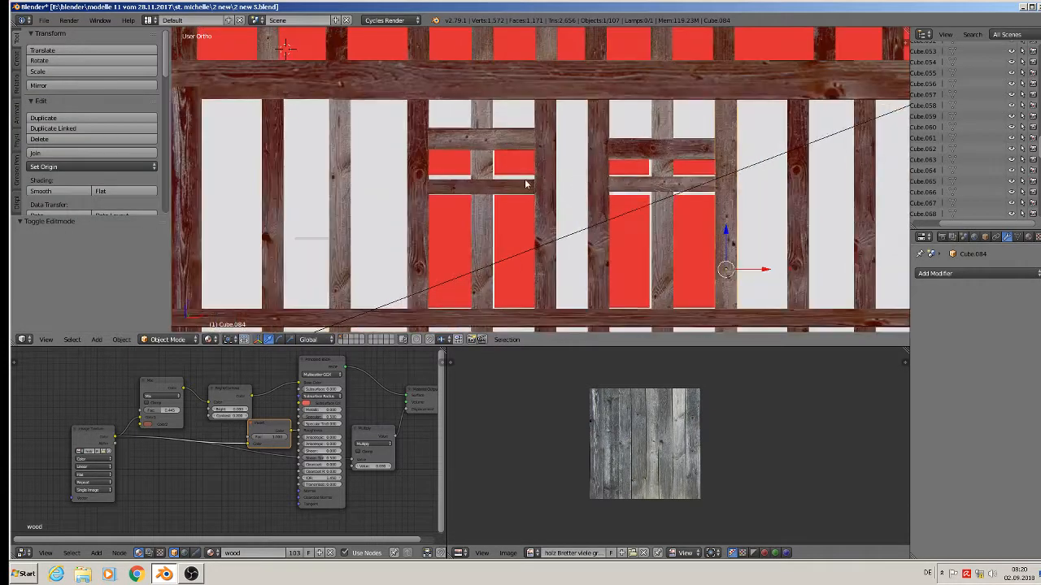
right_click(522, 186)
key(g)
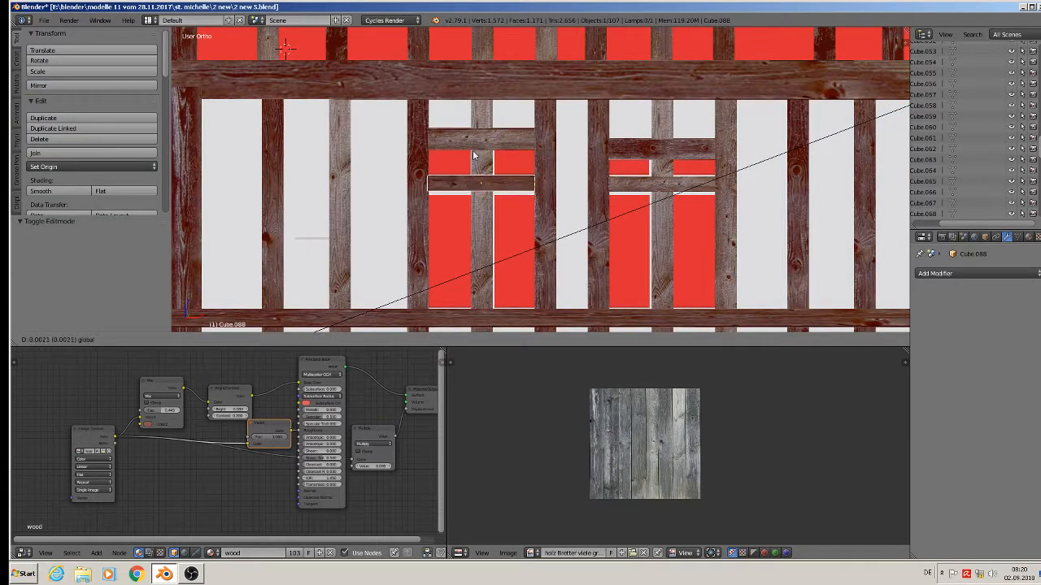
click(476, 156)
key(s)
key(z)
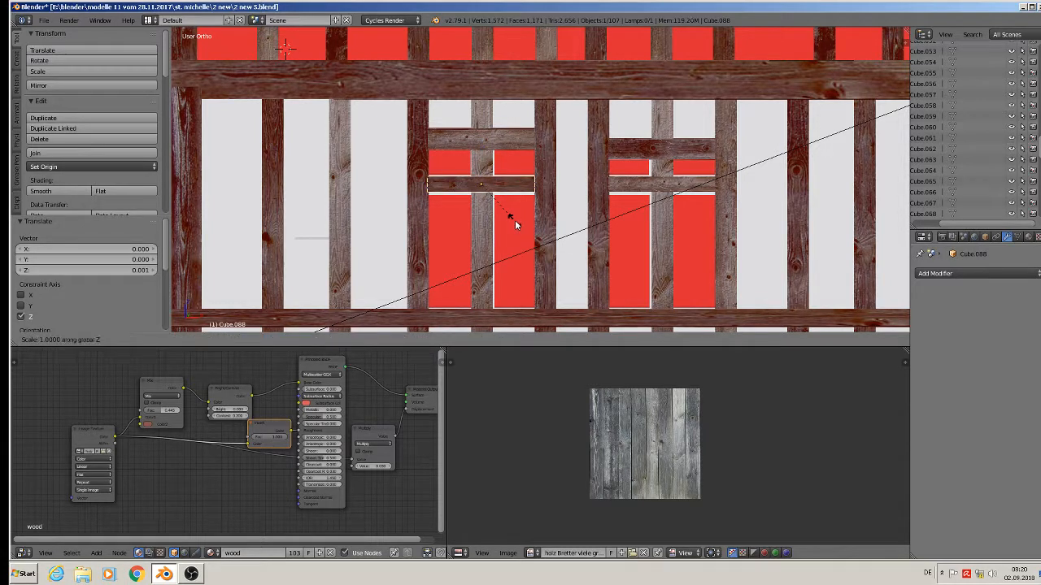
click(522, 236)
drag(483, 149, 484, 151)
right_click(503, 144)
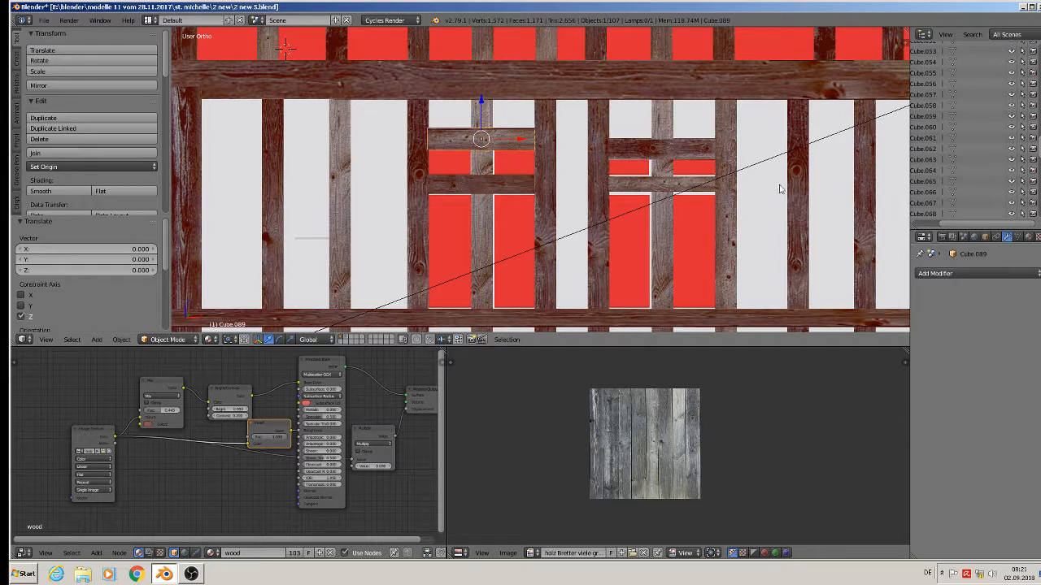
- Raise the first window's upper crossbar 0.005 along Z and nudge the horizontal rail beneath the windows up 0.000293
drag(477, 115, 513, 185)
right_click(502, 236)
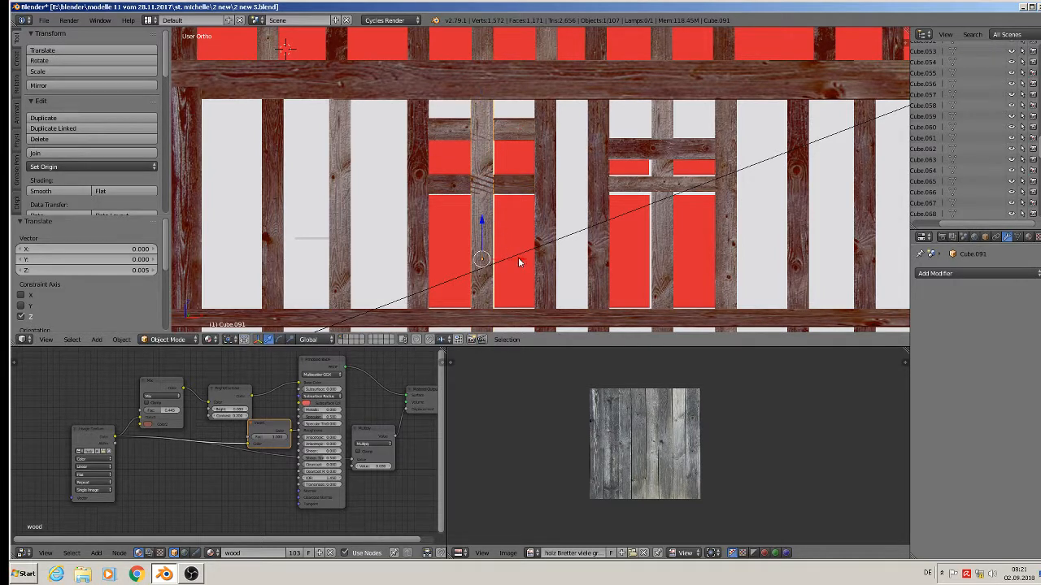
right_click(497, 316)
drag(570, 290, 567, 288)
- Shift the first window's lower crossbar down 0.000293 along Z
right_click(479, 189)
right_click(459, 181)
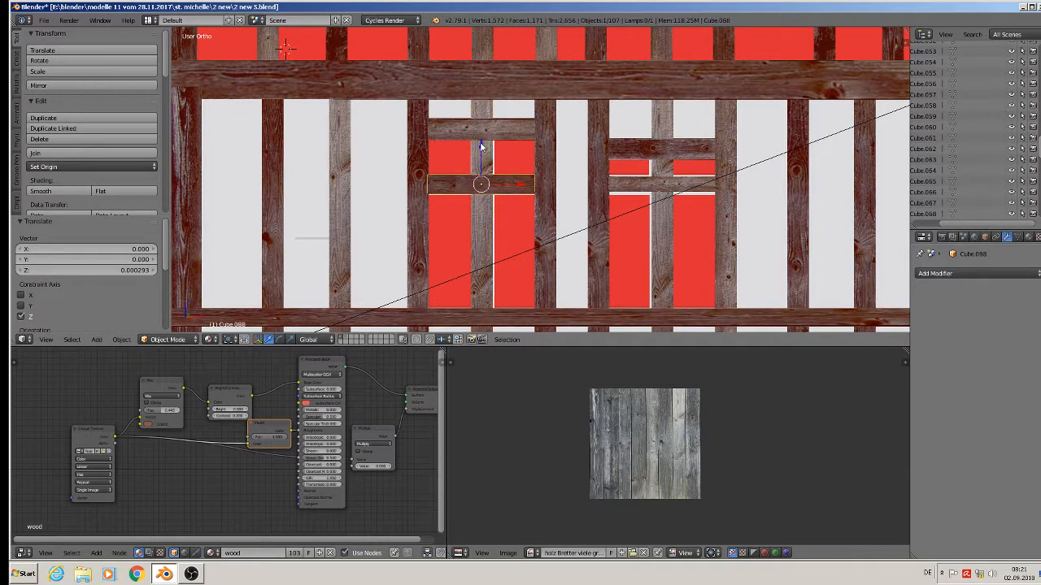
drag(481, 145, 480, 224)
- Scale the first window's middle post by 1.139 along X and raise the rail beneath the windows 0.000587 along Z
right_click(481, 225)
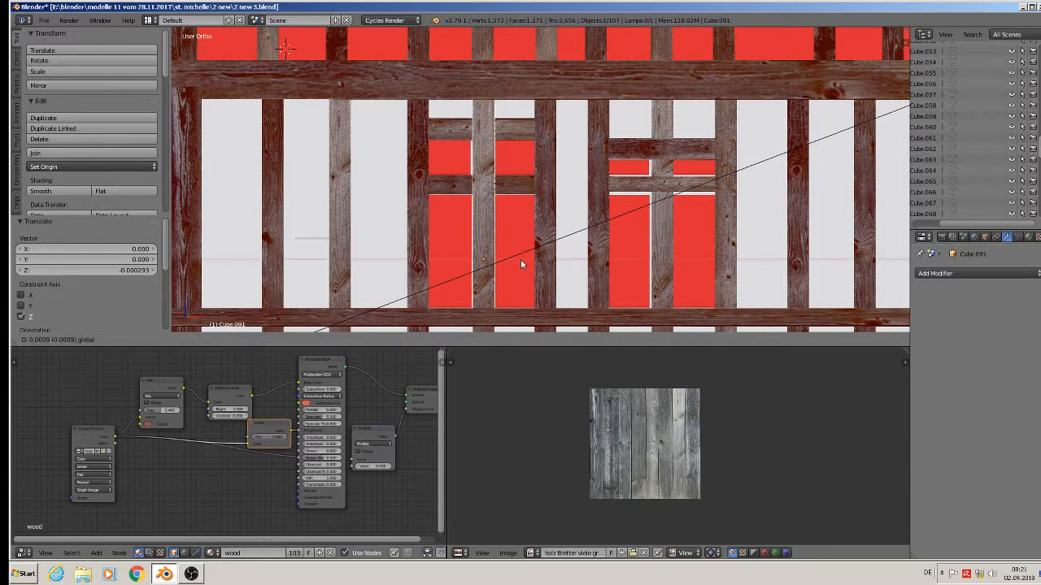
key(x)
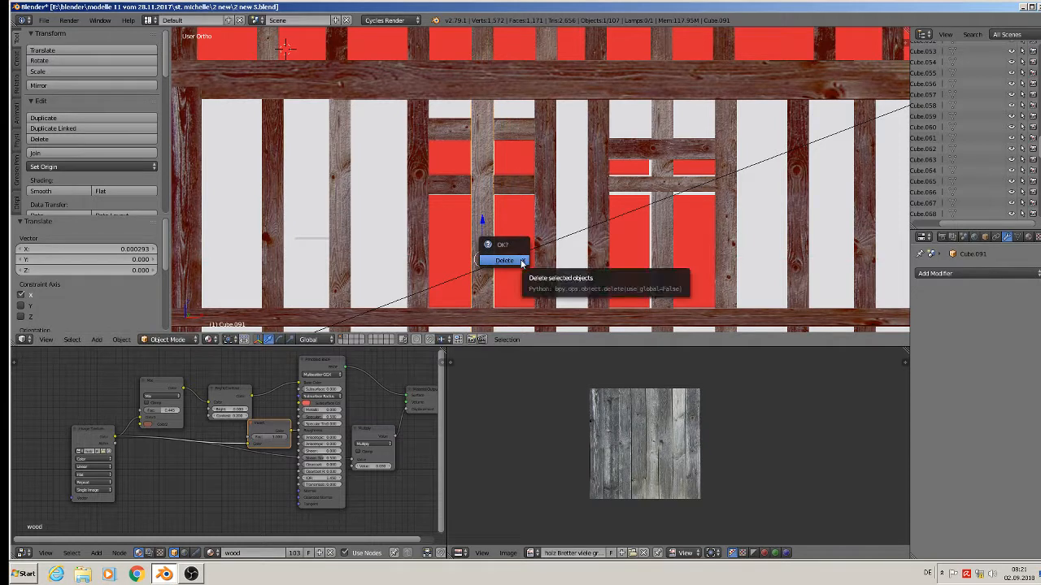
key(s)
click(505, 248)
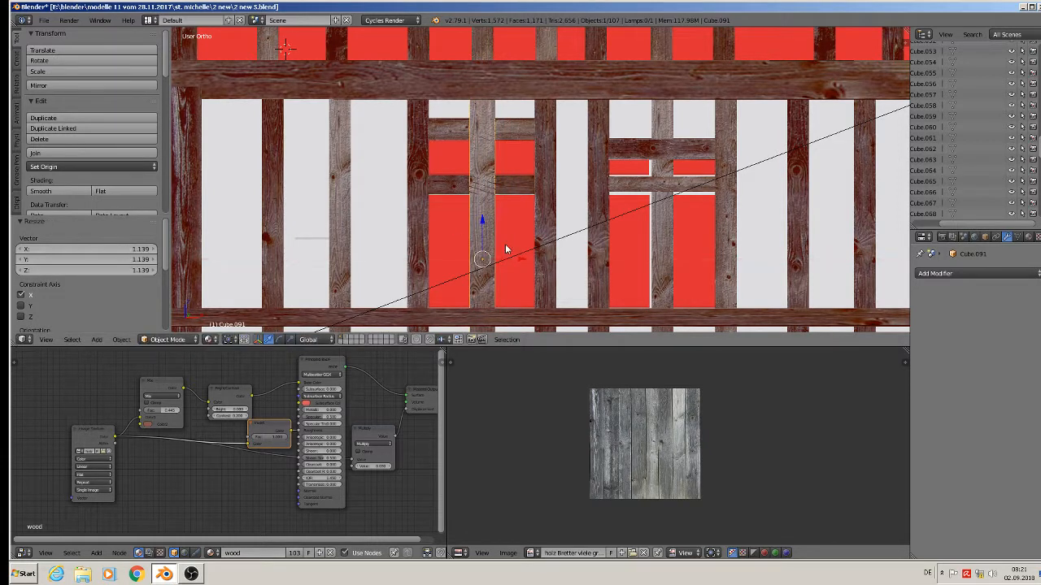
right_click(535, 318)
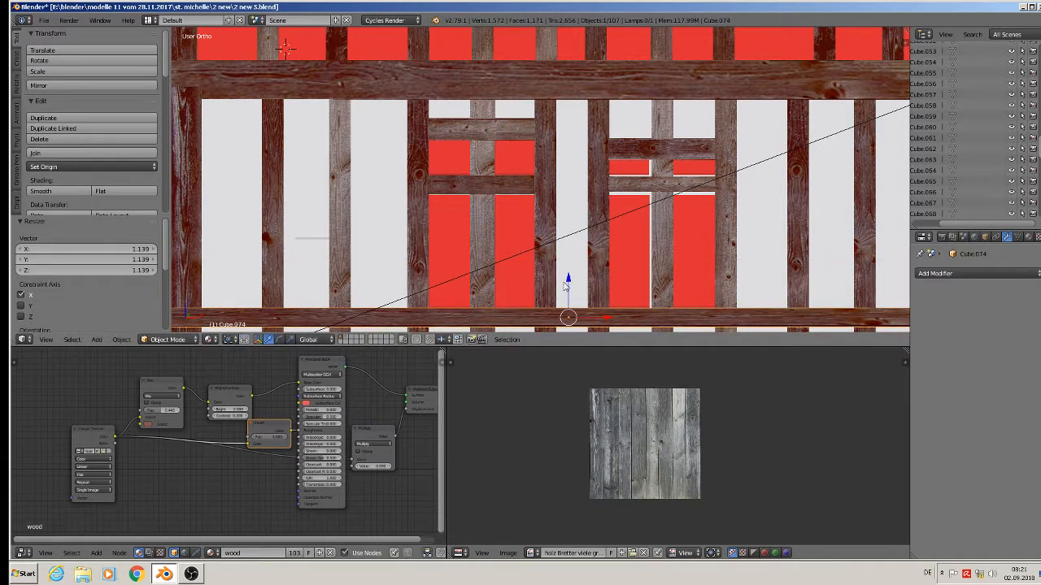
drag(568, 279, 568, 278)
- Widen the second window's middle post along X and shift it -0.00088 along X to cover the white gap beside it
right_click(663, 234)
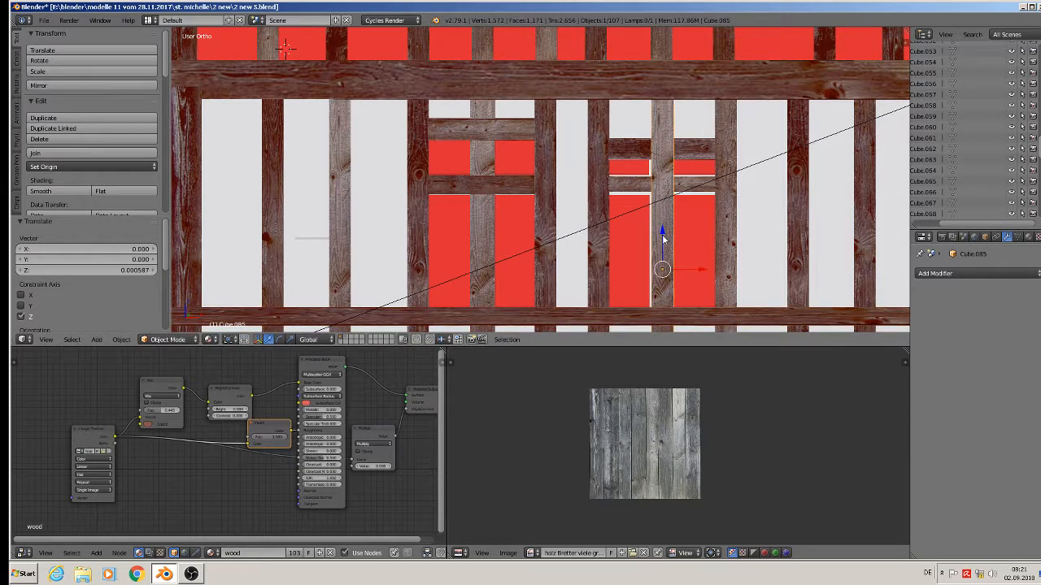
key(s)
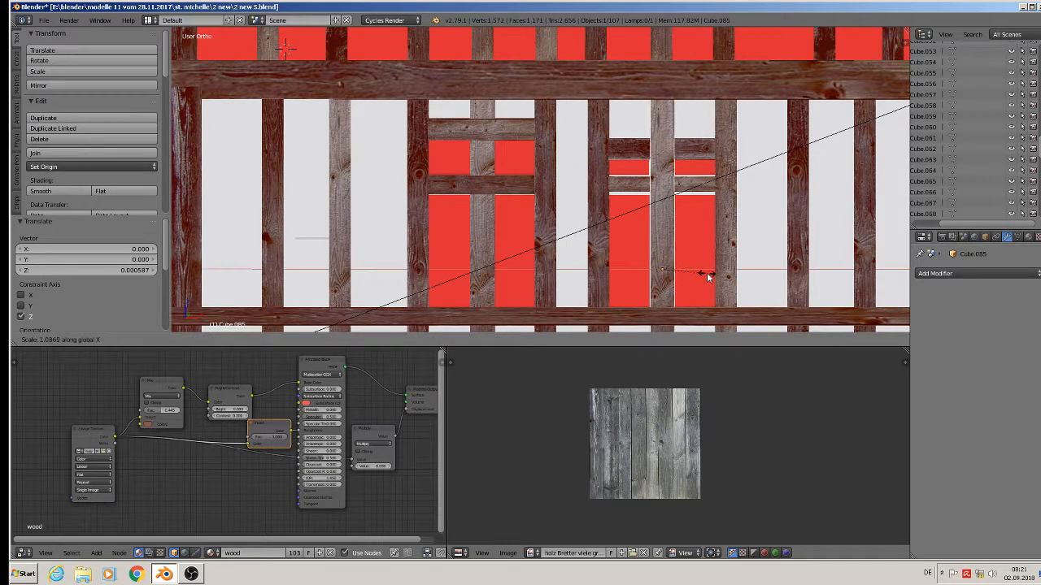
click(696, 269)
key(g)
key(x)
click(699, 266)
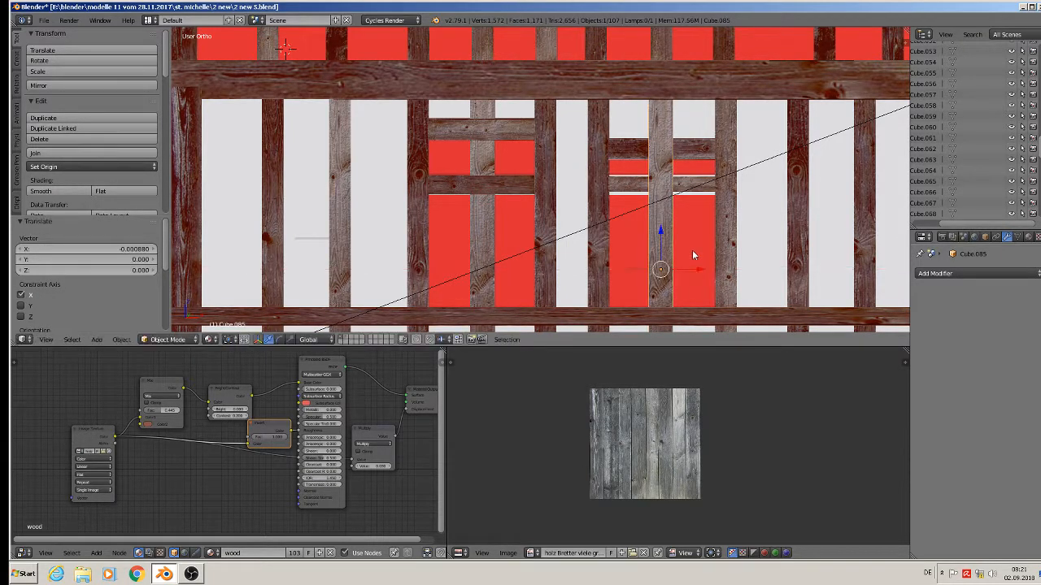
- Scale the second window's lower crossbar by 1.295 along Z and move it -0.000293 along Z
right_click(696, 184)
key(s)
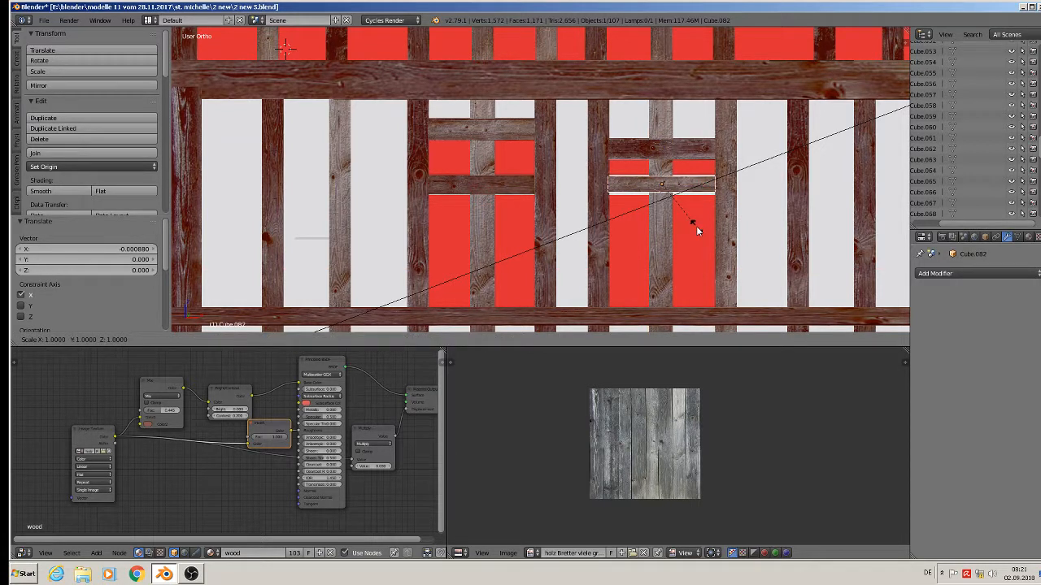
key(z)
click(703, 241)
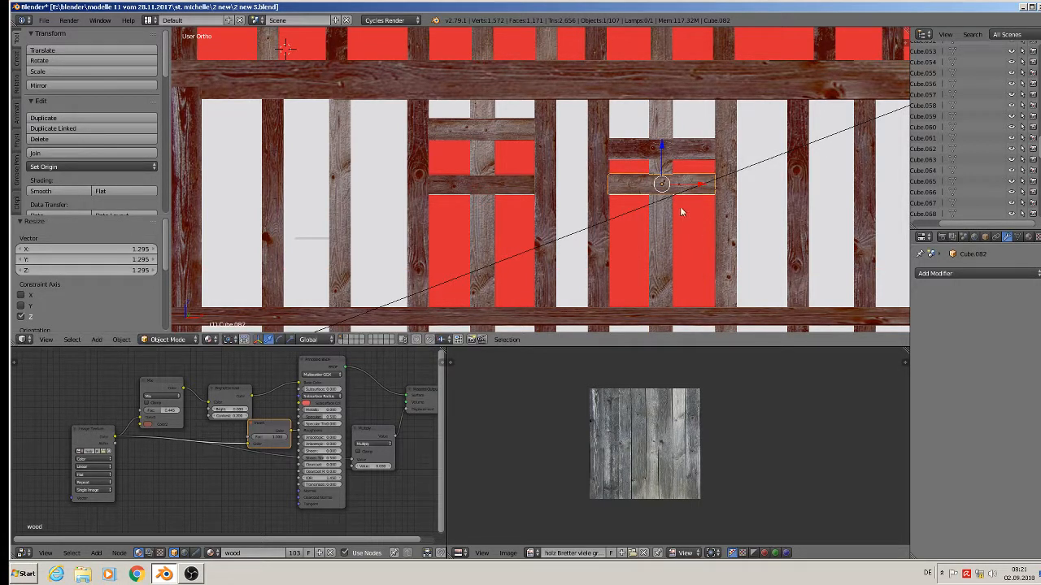
key(g)
key(z)
click(661, 155)
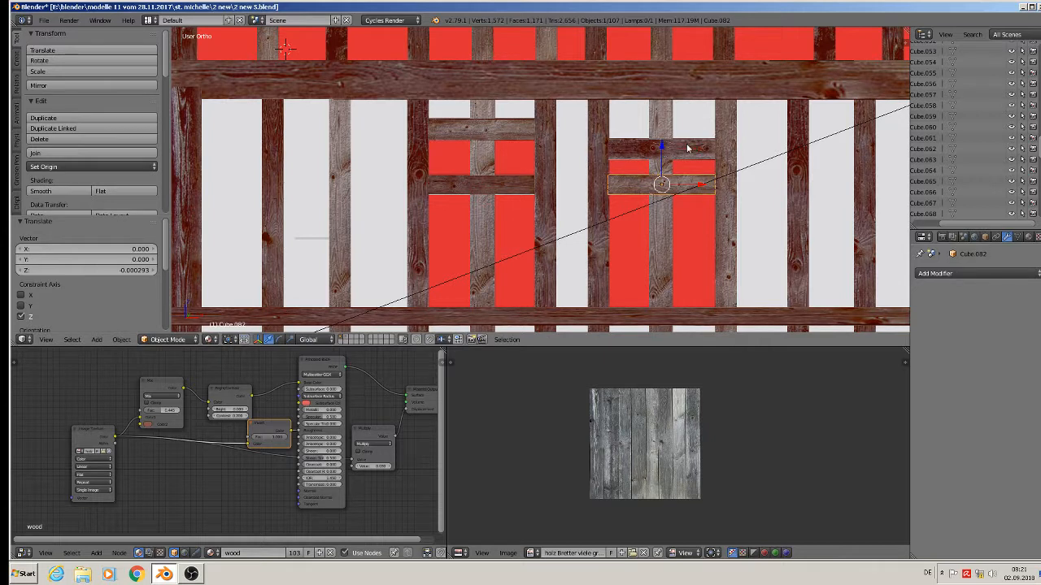
- Raise the second window's upper crossbar along Z until it is level with the first window's upper crossbar
right_click(687, 149)
key(g)
key(z)
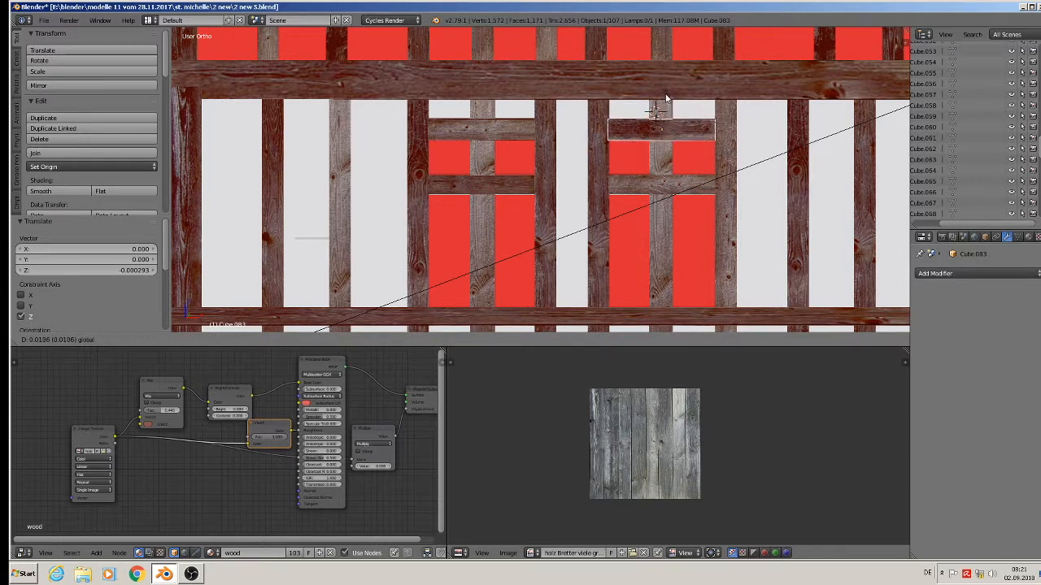
click(662, 99)
- Scale the lower crossbar of the upper floor's first window by 1.316 along Z to cover the red gaps
key(Tab)
scroll(653, 232, down, 2)
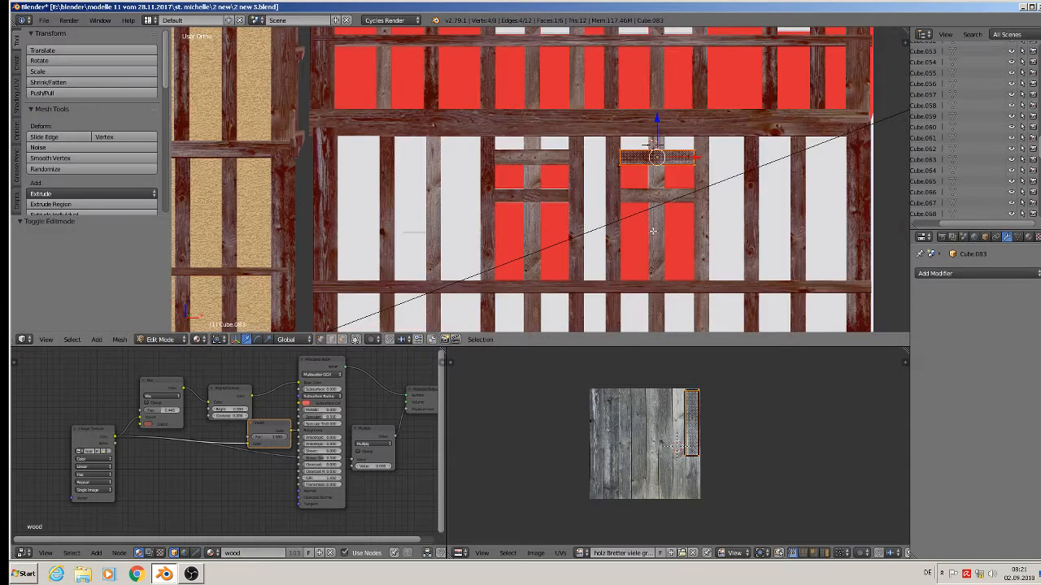
scroll(653, 231, down, 4)
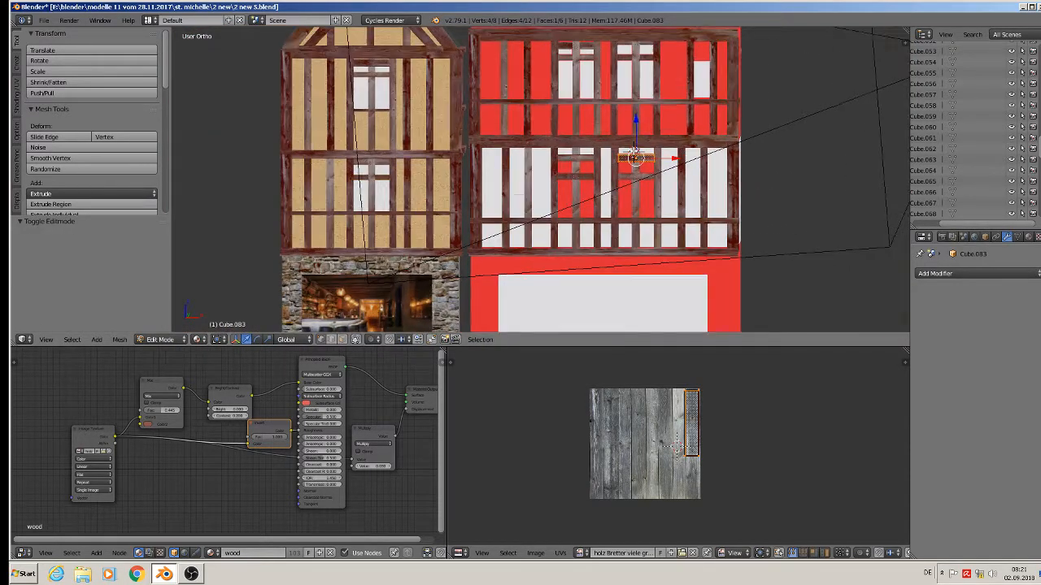
key(a)
scroll(652, 183, up, 4)
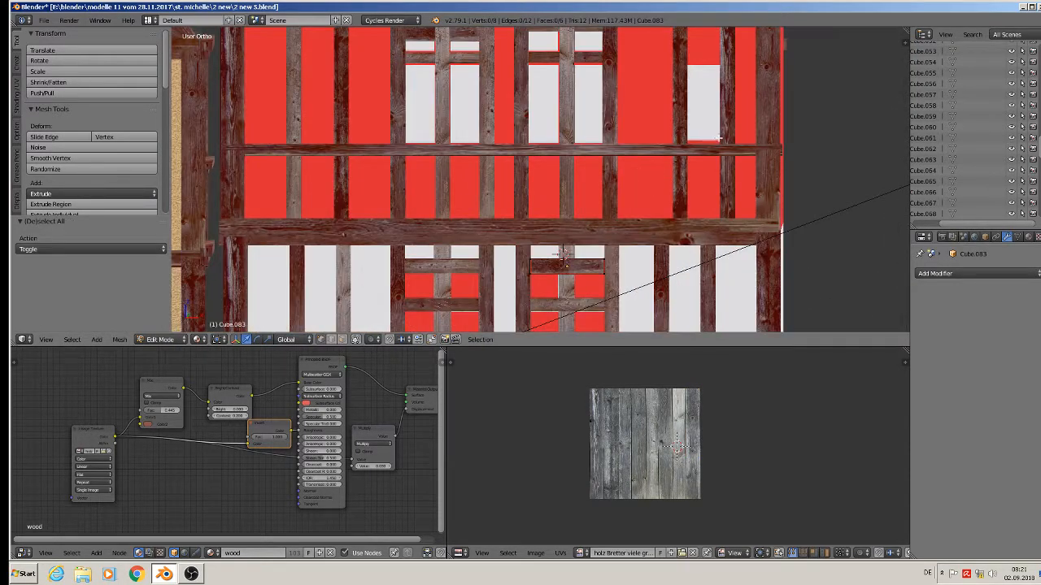
shift+middle_drag(670, 154, 629, 242)
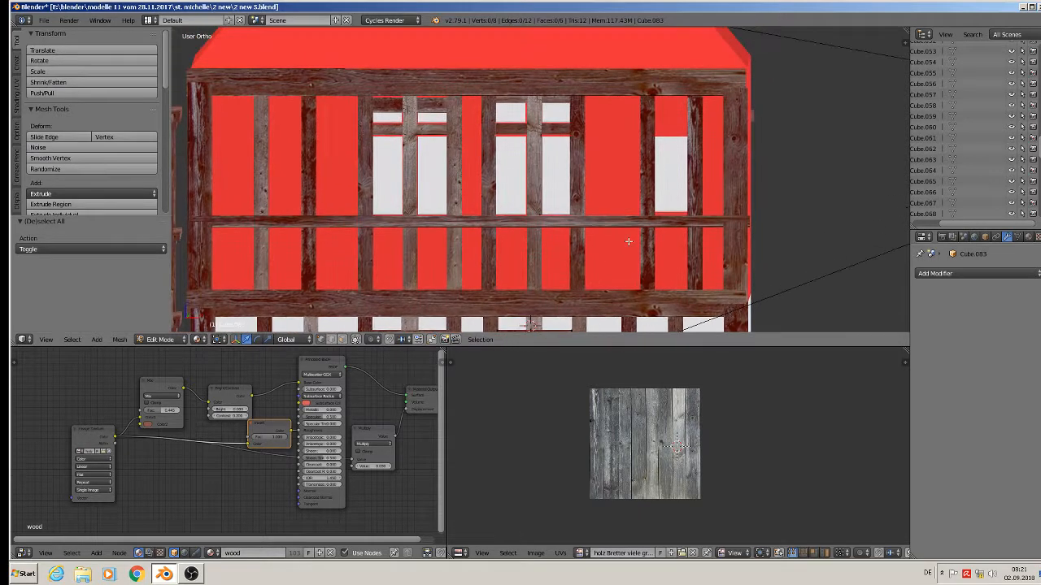
scroll(374, 145, up, 3)
key(Tab)
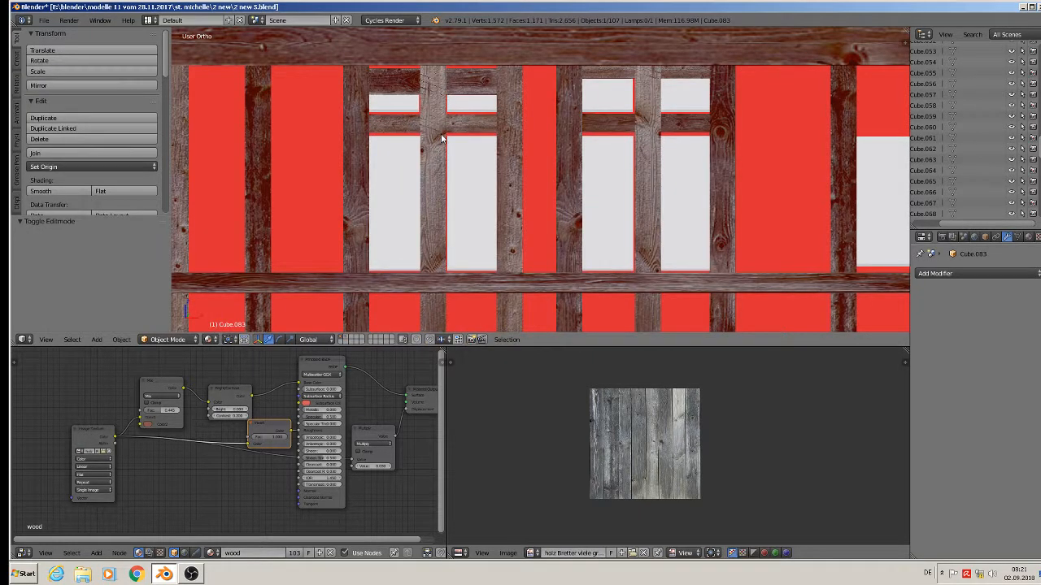
right_click(445, 128)
key(s)
key(z)
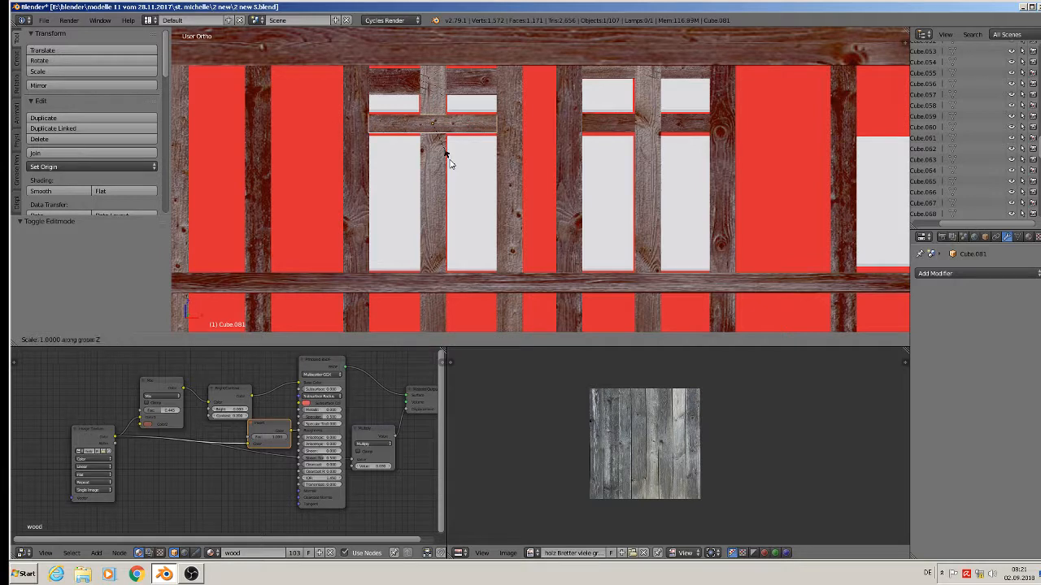
click(454, 175)
- Select the joined frame of the upper floor's second window and open its mesh for editing
right_click(636, 122)
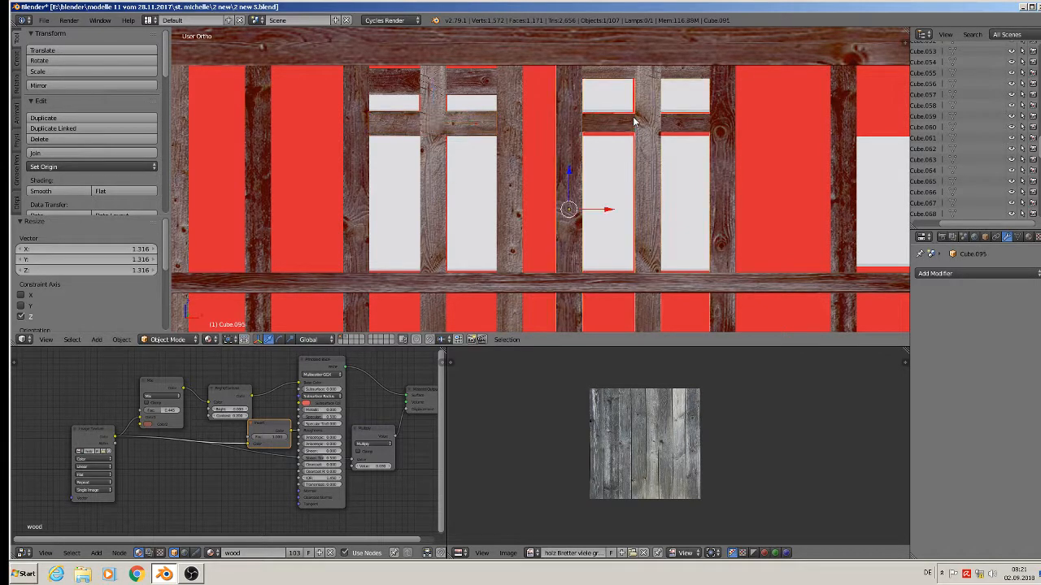
key(Tab)
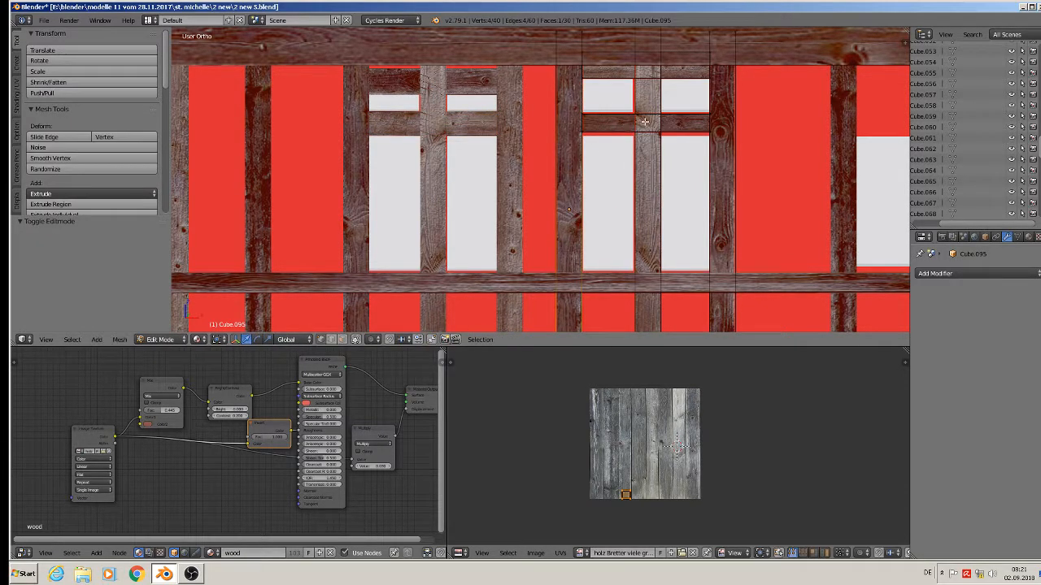
key(l)
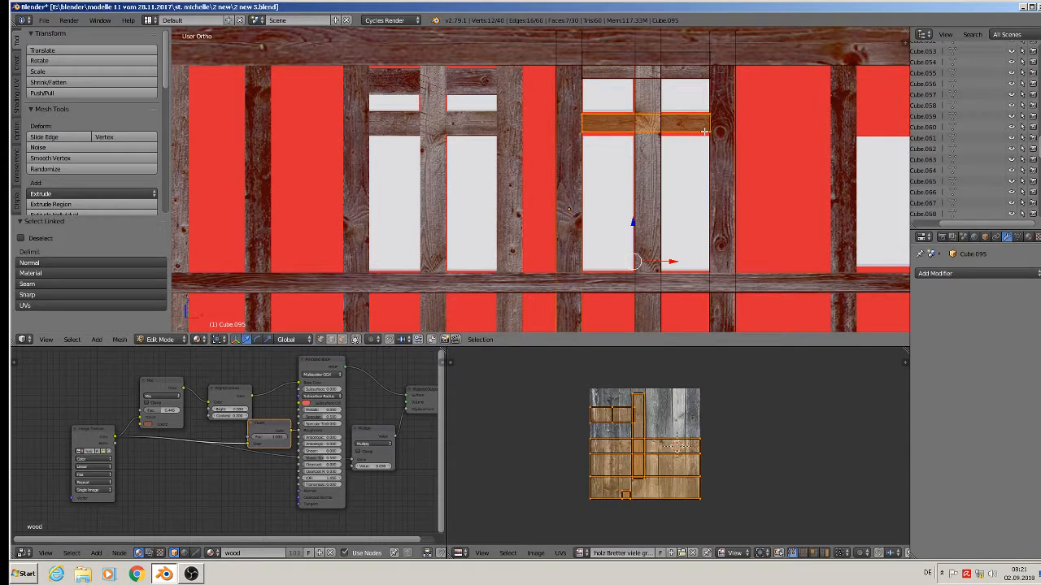
key(s)
key(z)
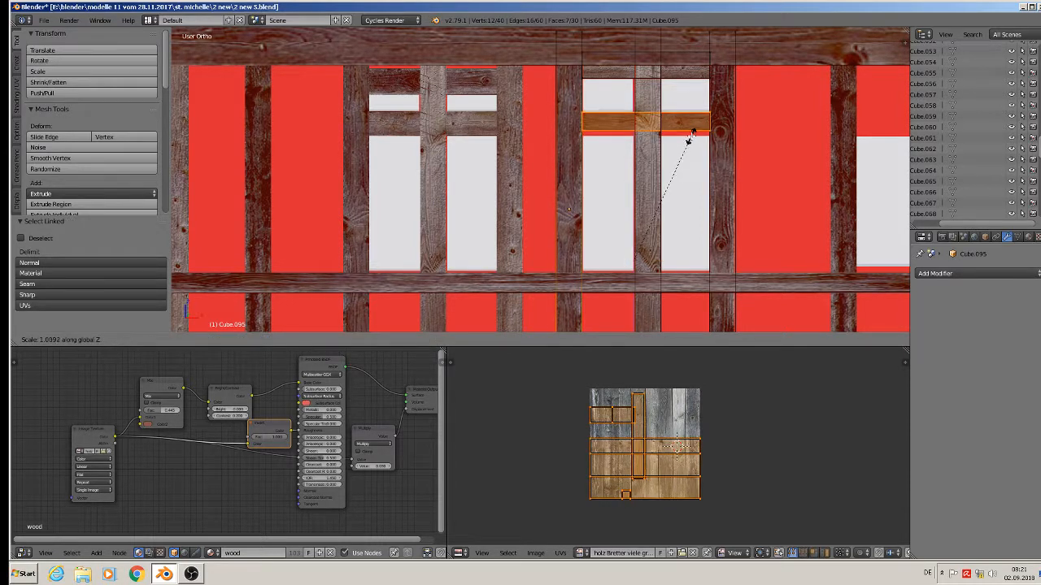
right_click(693, 139)
- Select only the lower crossbar's linked geometry in the upper floor's second window frame and scale it by 1.362 along Z
key(a)
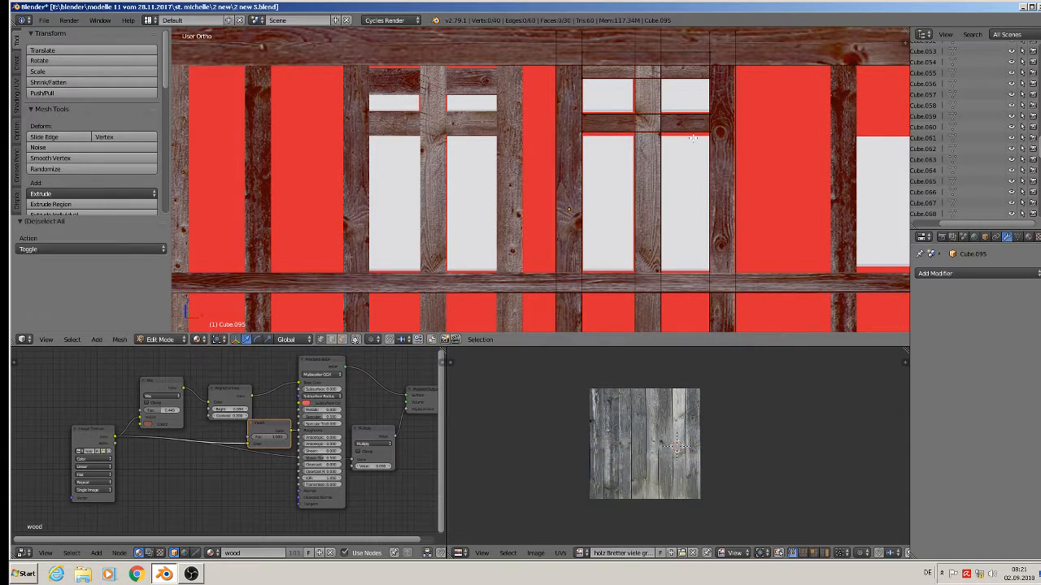
key(l)
key(s)
key(z)
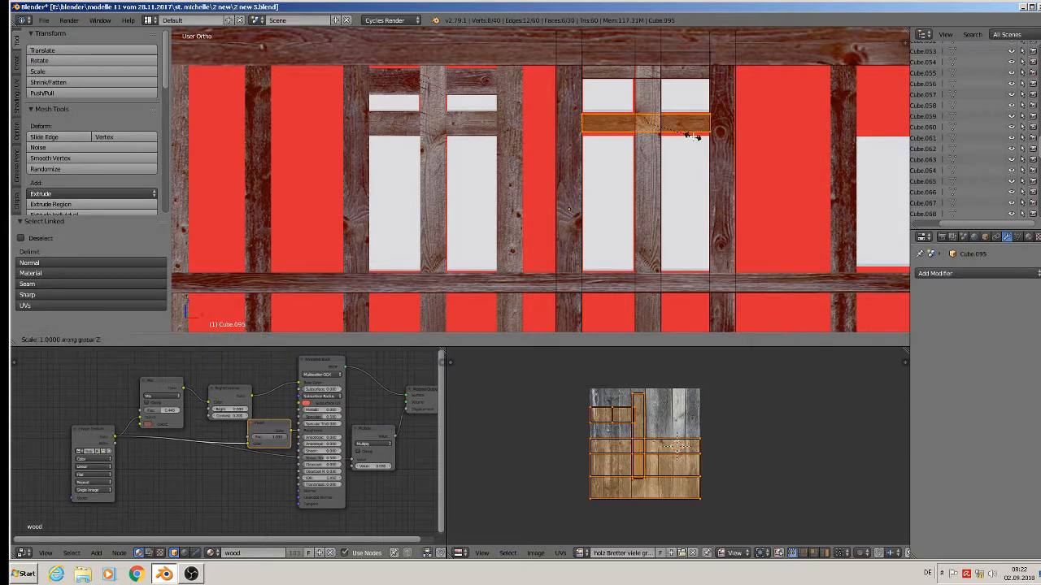
click(697, 153)
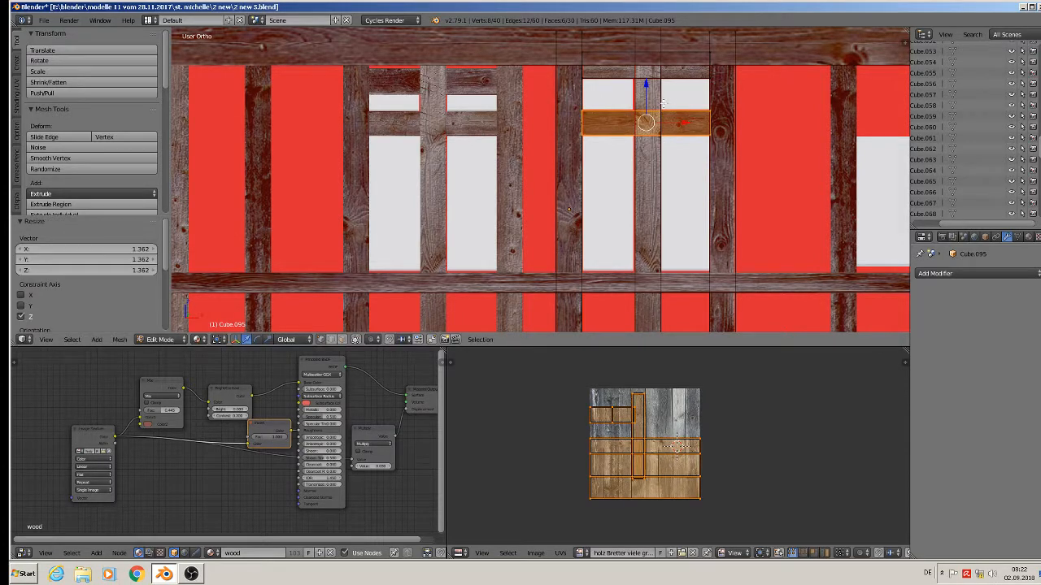
- Widen the middle post of the upper floor's second window along X within the frame mesh, then return to Object Mode
scroll(691, 187, down, 3)
scroll(684, 224, up, 2)
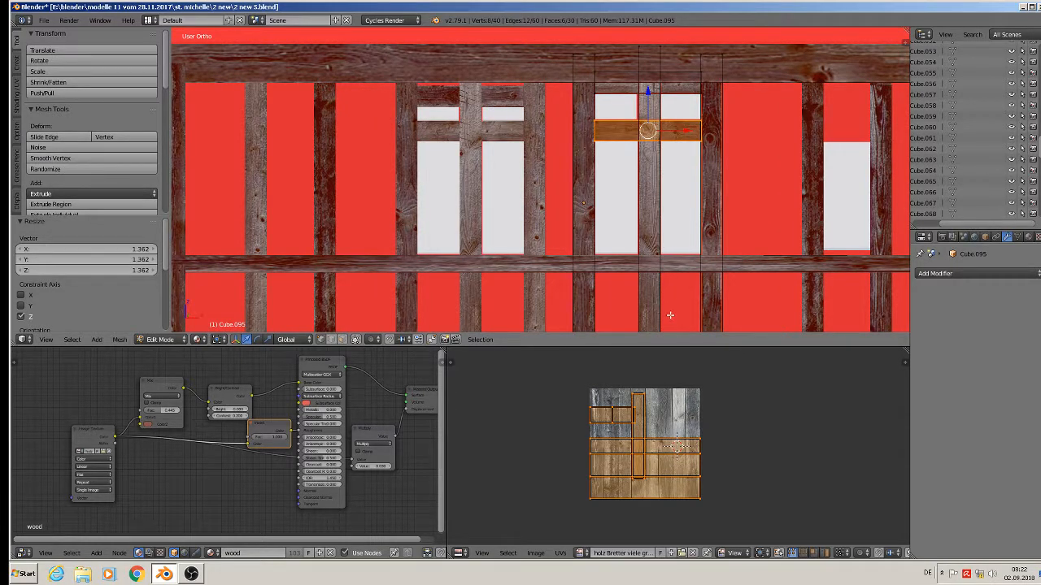
mouse_move(670, 315)
middle_down()
mouse_move(671, 235)
mouse_move(662, 308)
middle_up()
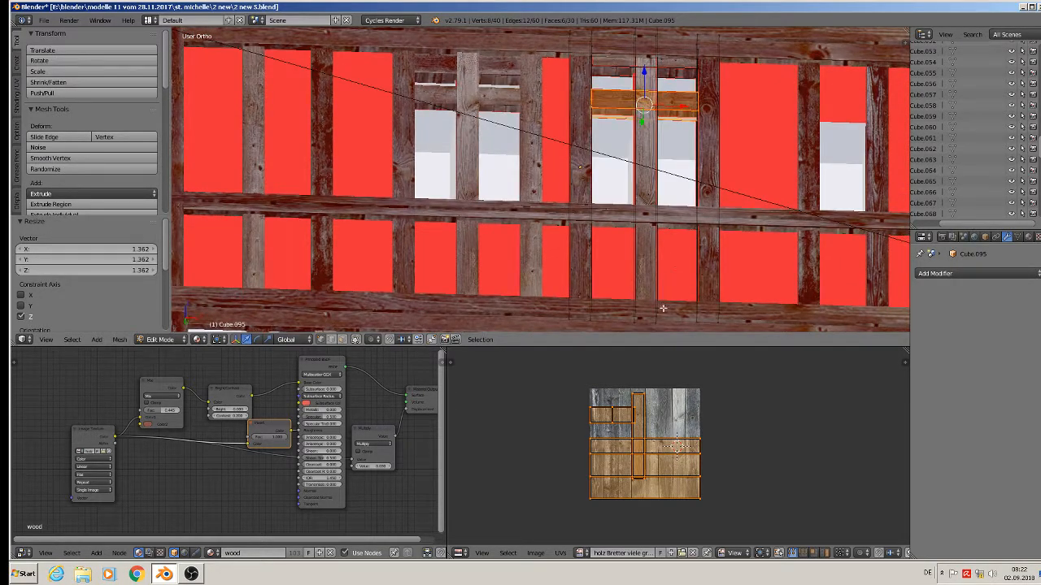
key(Tab)
key(Tab)
key(a)
key(l)
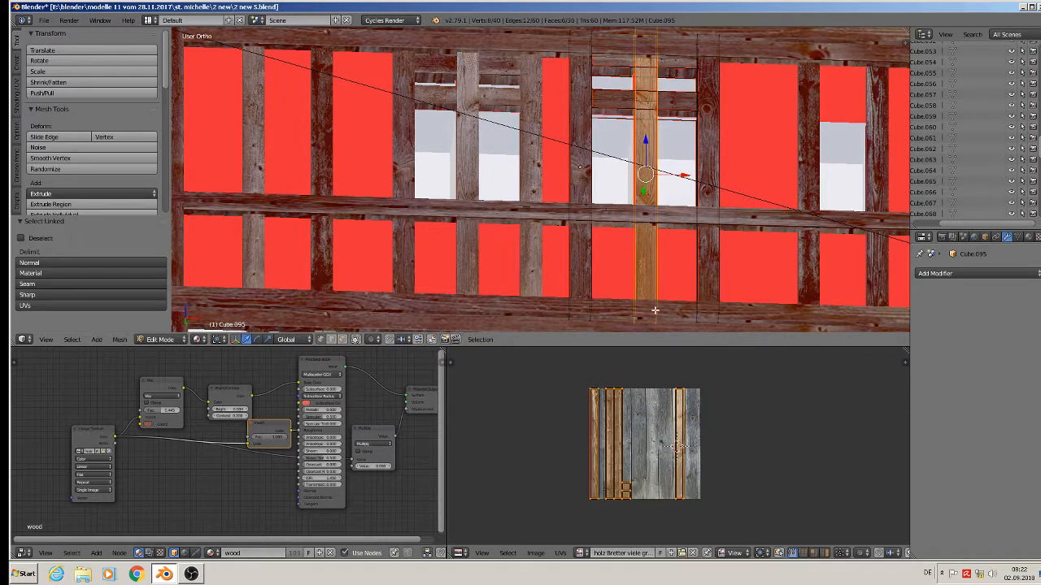
key(s)
key(x)
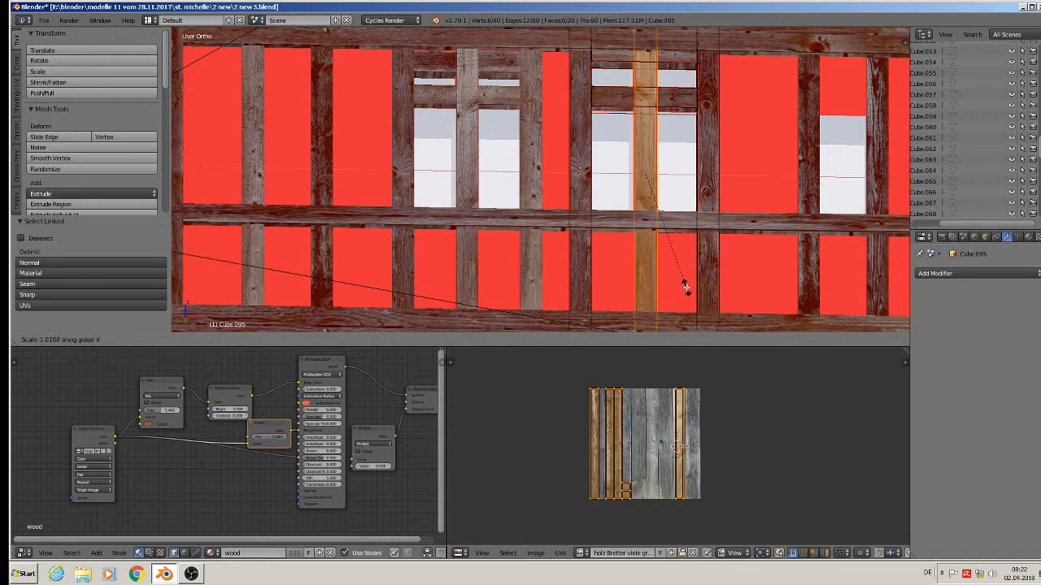
click(698, 291)
key(Tab)
- Scale the middle post of the upper floor's first window by 1.137 along X
right_click(472, 172)
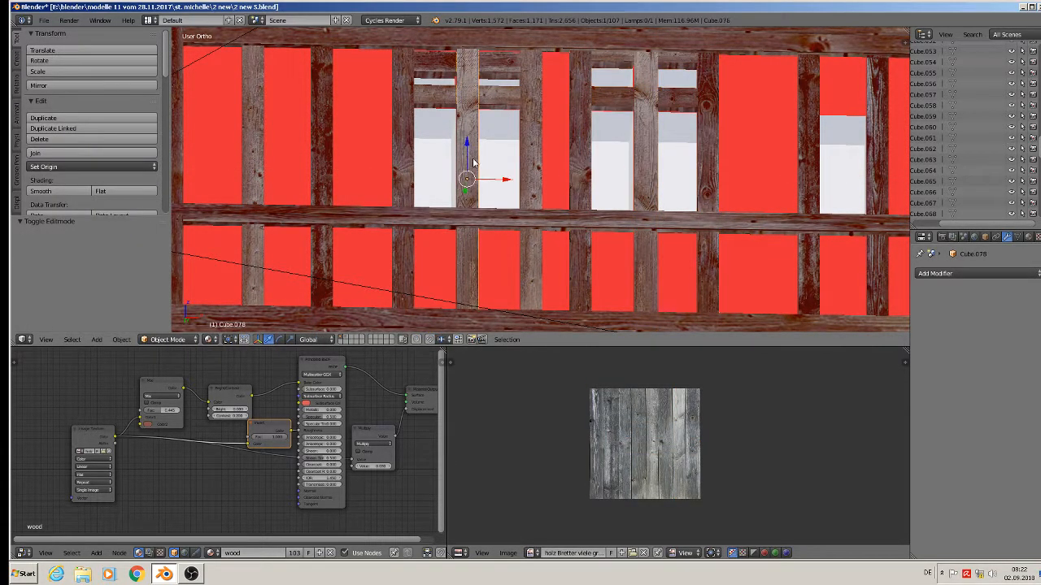
key(s)
key(x)
click(505, 186)
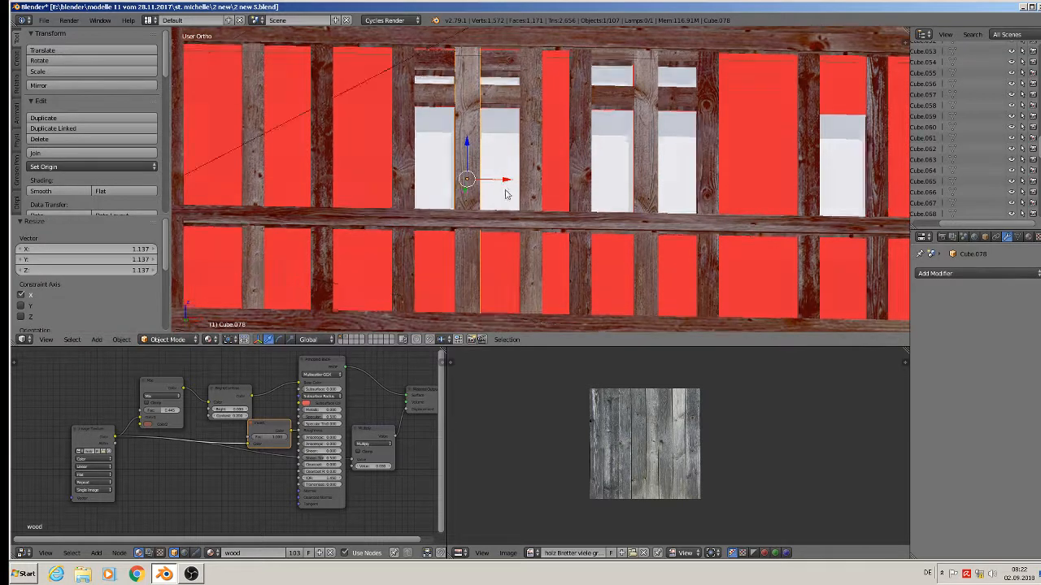
- Move the top crossbar of the upper floor's first window up along Z until it sits behind the horizontal beam
shift+middle_drag(511, 178, 519, 260)
right_click(518, 148)
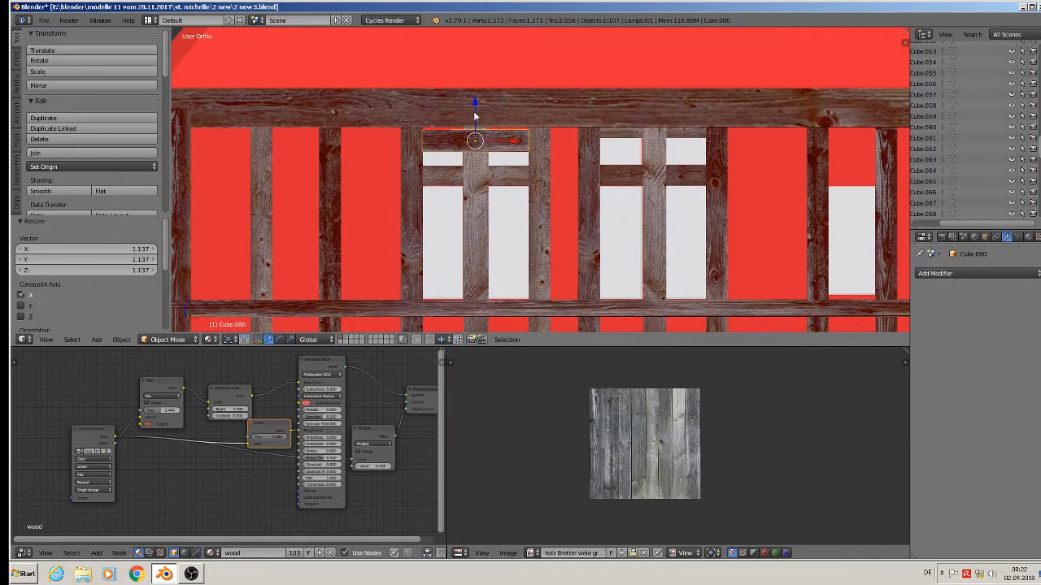
key(g)
key(z)
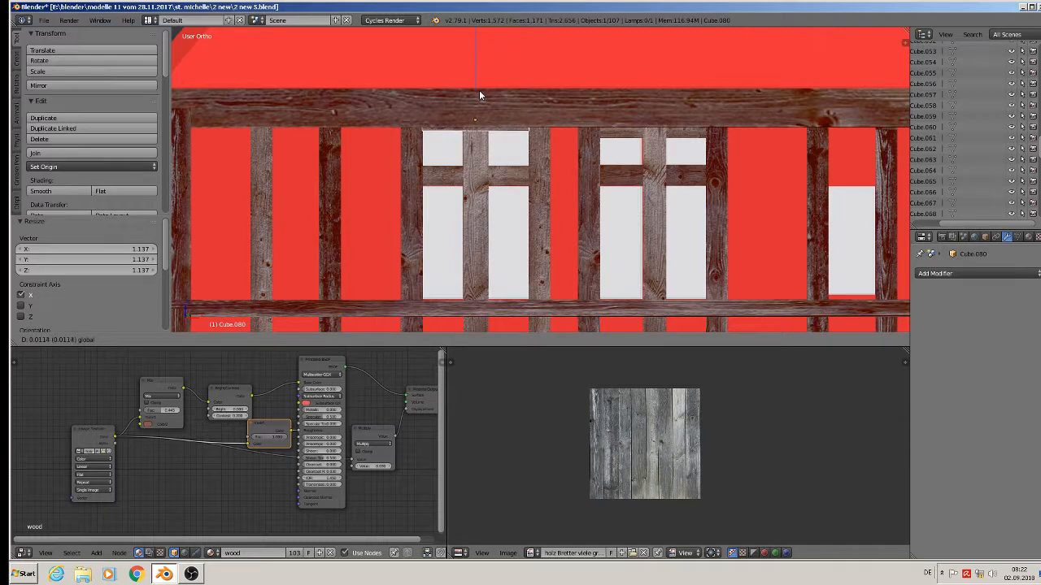
click(479, 91)
- Move the top crossbar of the upper floor's second window up along Z behind the horizontal beam within the frame mesh, then return to Object Mode
right_click(622, 140)
right_click(620, 134)
key(Tab)
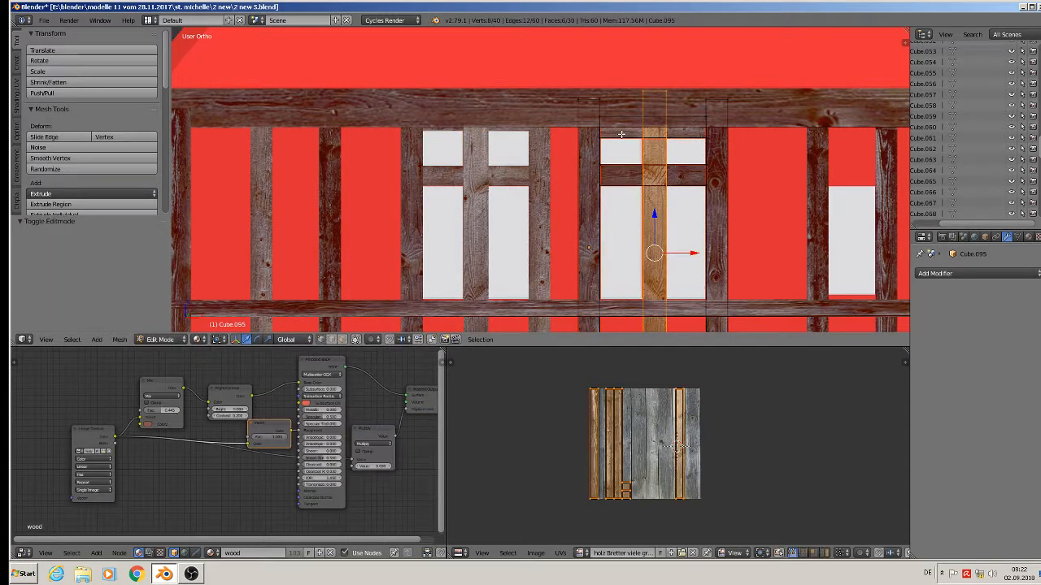
key(a)
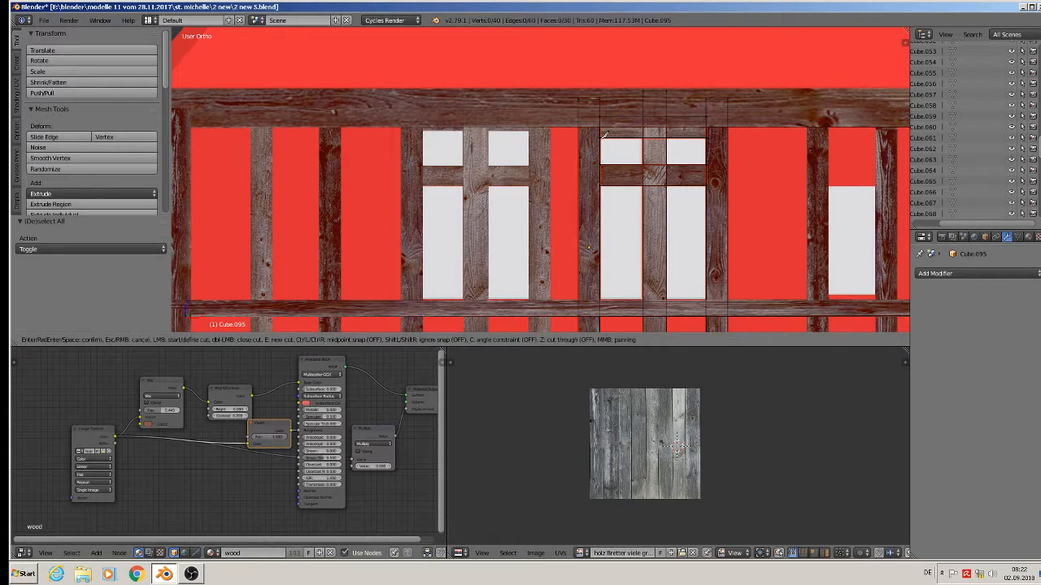
key(l)
key(g)
key(z)
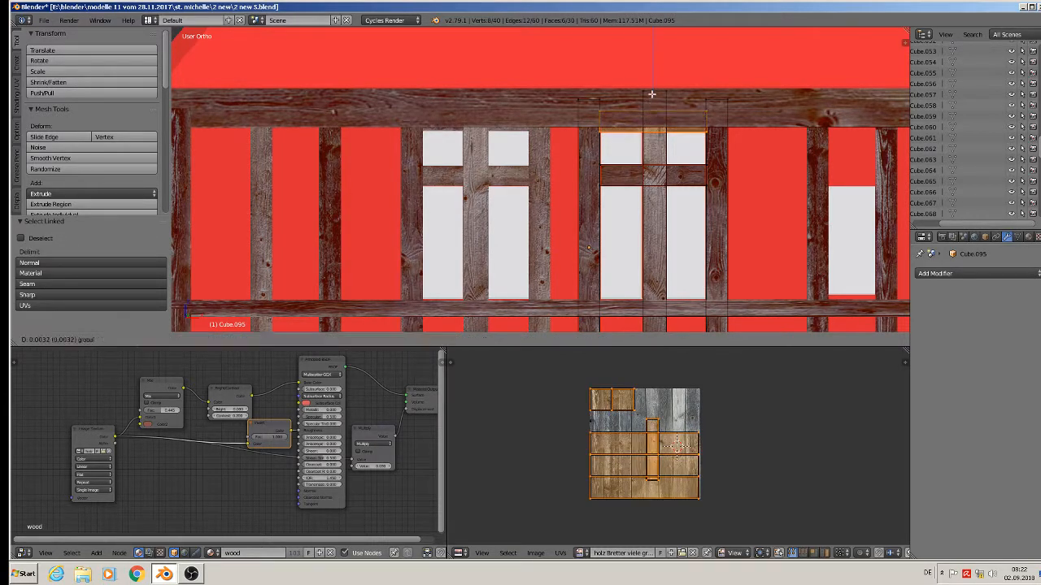
click(651, 96)
key(Tab)
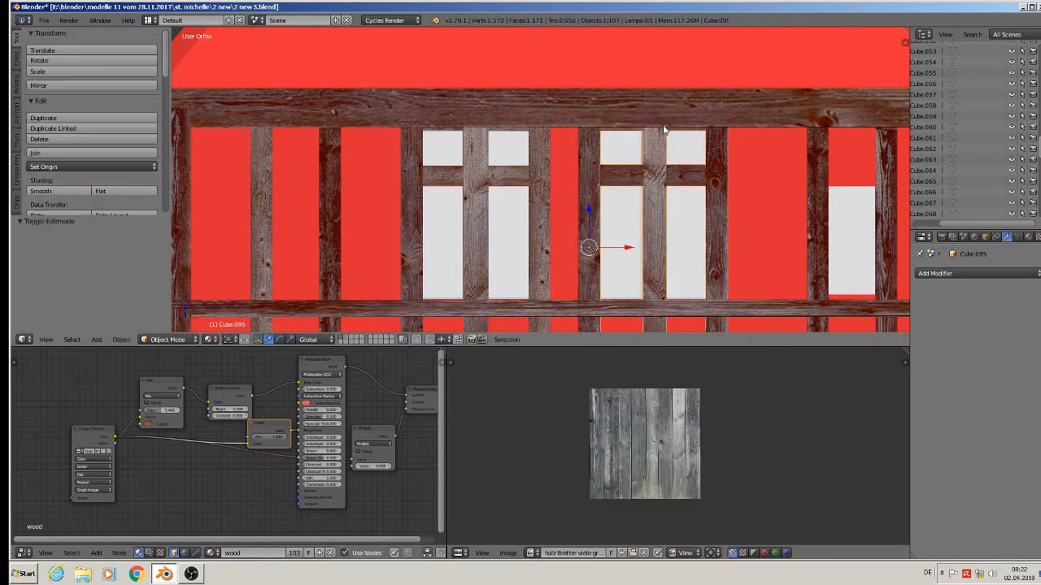
- Duplicate the upper floor's first-window crossbar and move the copy 0.202 along X to the top of the narrow third window
scroll(704, 178, down, 3)
scroll(499, 174, up, 2)
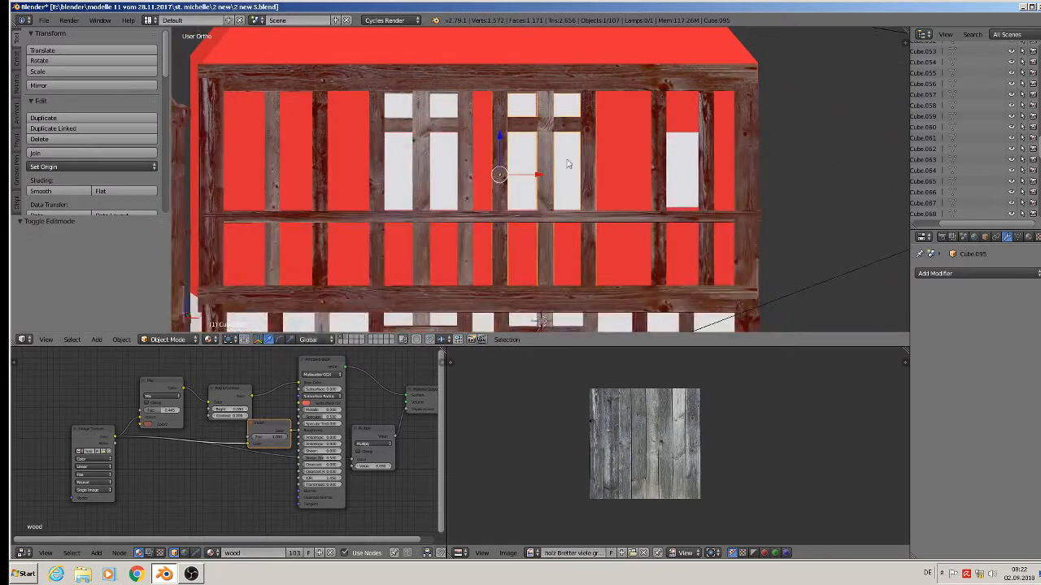
right_click(419, 124)
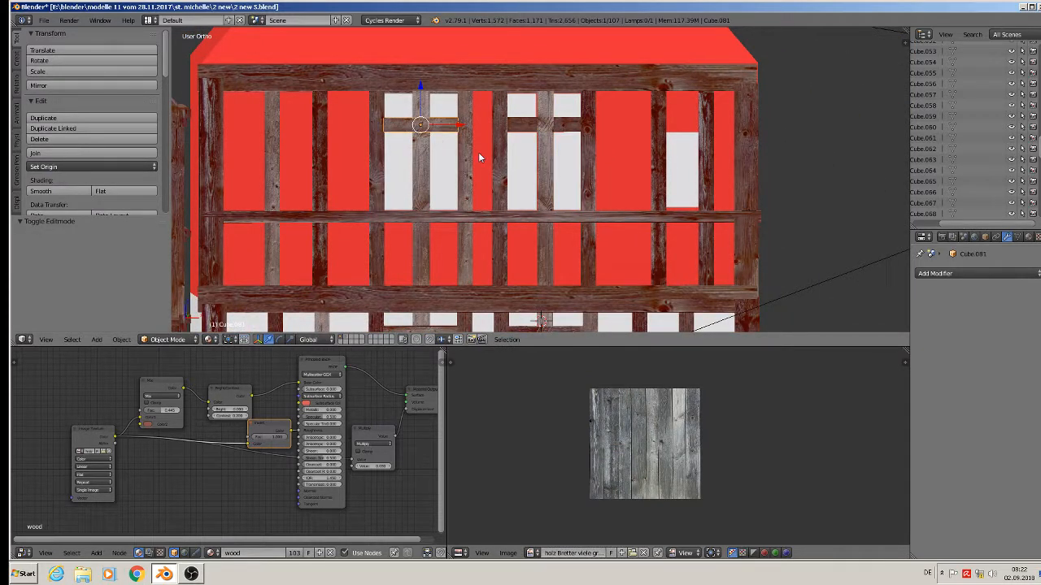
key(shift+d)
key(x)
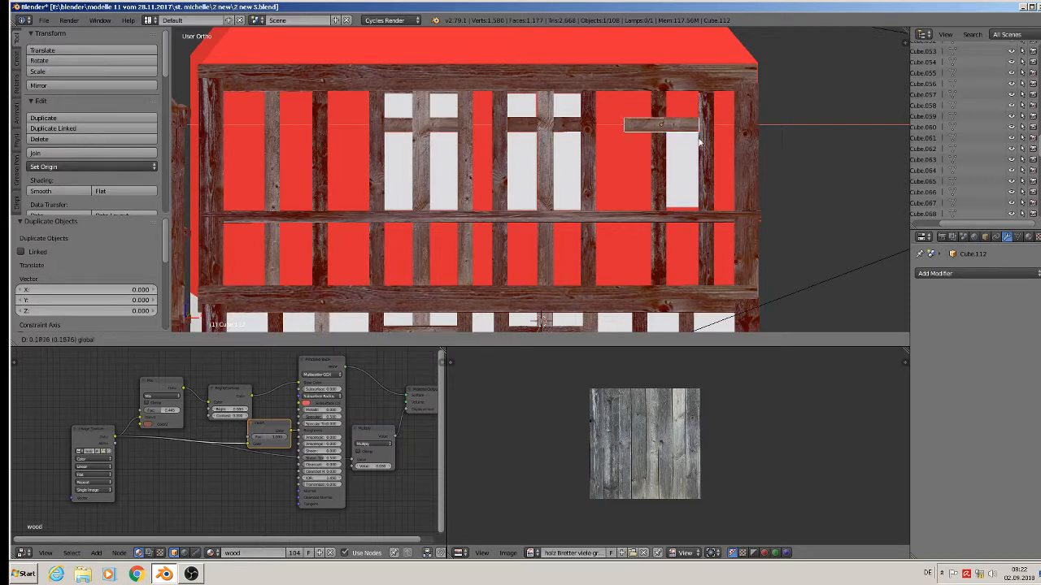
click(733, 160)
- Scale the narrow third window's crossbar by 0.622 along X and shift it 0.003 along X to fit between the posts
key(s)
key(x)
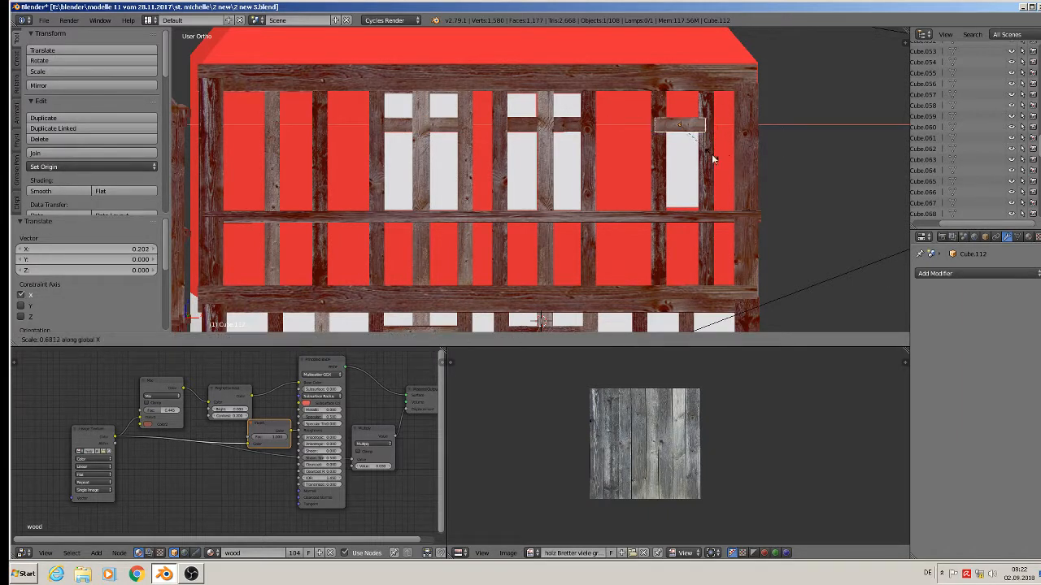
click(710, 155)
key(g)
key(x)
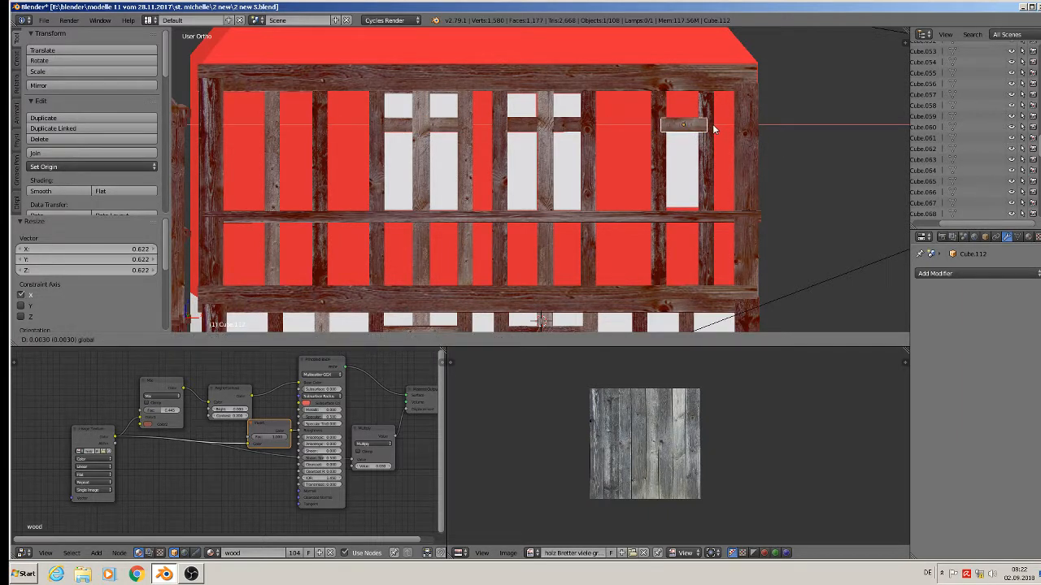
click(712, 124)
- Raise the long thin horizontal beam below the upper floor's windows by 0.003 along Z
scroll(693, 227, down, 1)
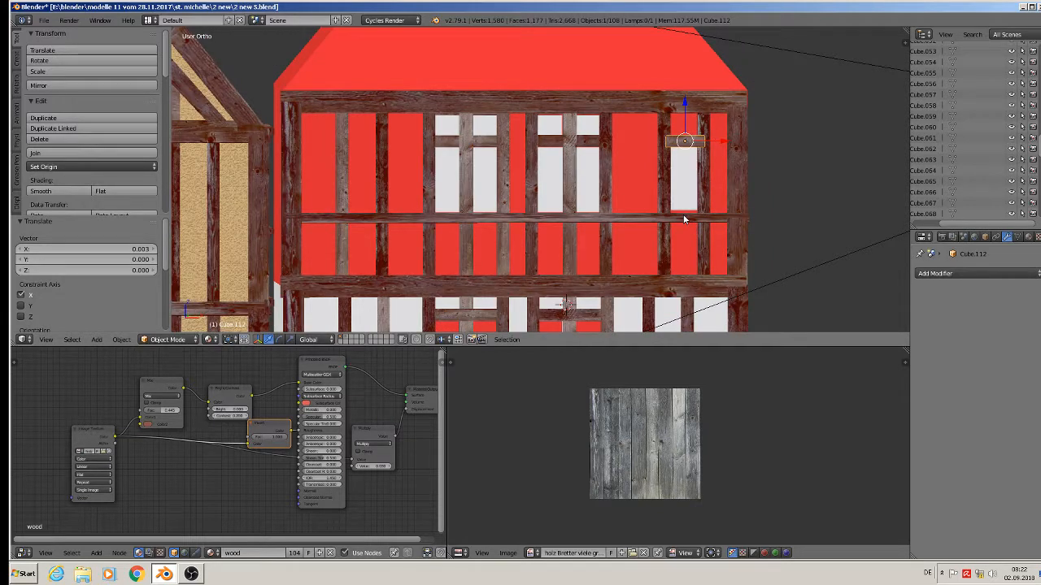
scroll(684, 220, up, 1)
right_click(684, 215)
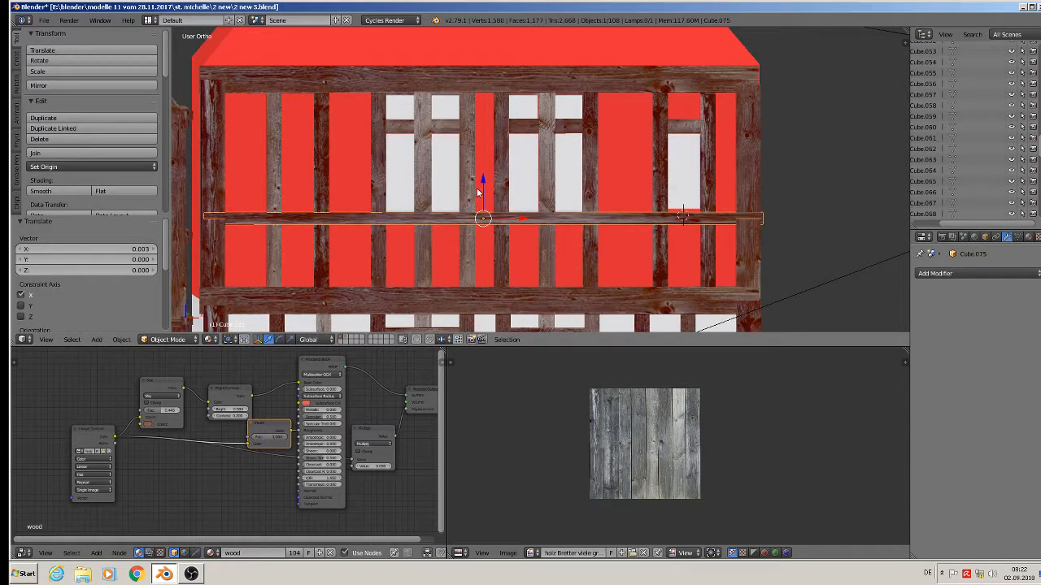
drag(480, 182, 480, 180)
- Duplicate the lower floor's second-window crossbar, place the copy low between the two intermediate posts near the facade's first corner, and scale it by 0.705 along X
scroll(528, 216, down, 1)
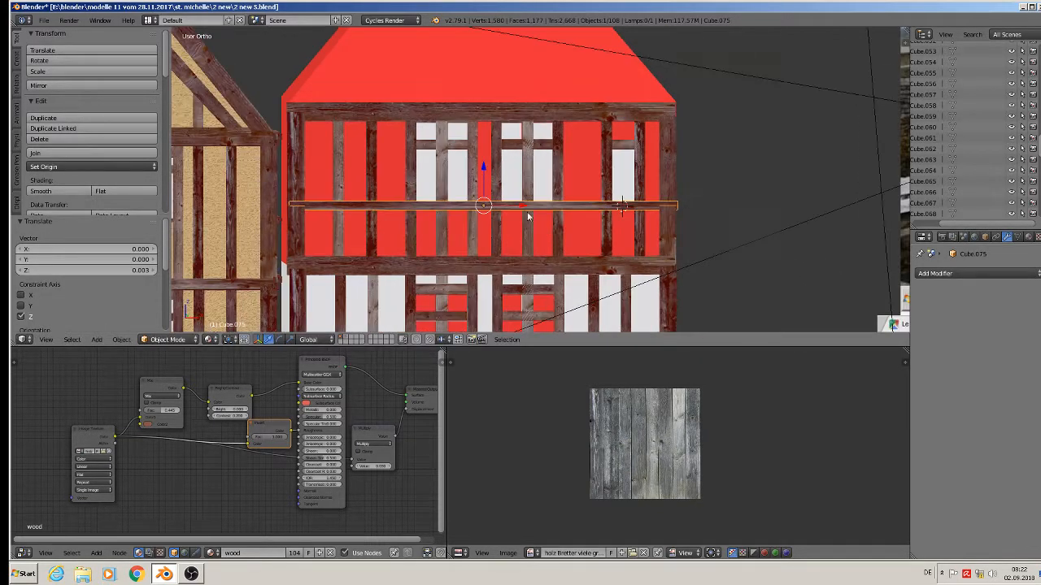
scroll(527, 216, down, 3)
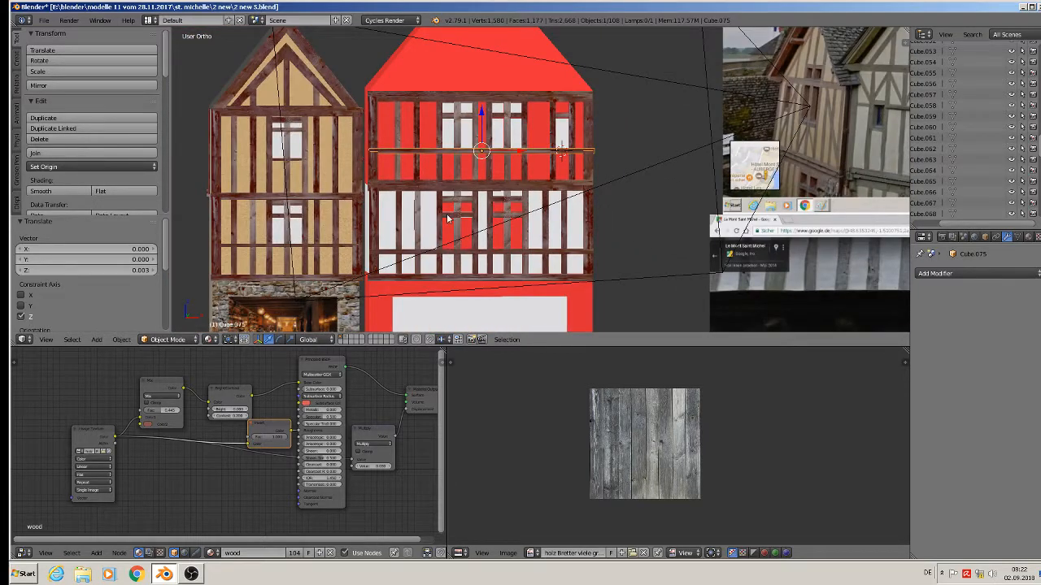
scroll(446, 217, up, 3)
scroll(461, 226, up, 1)
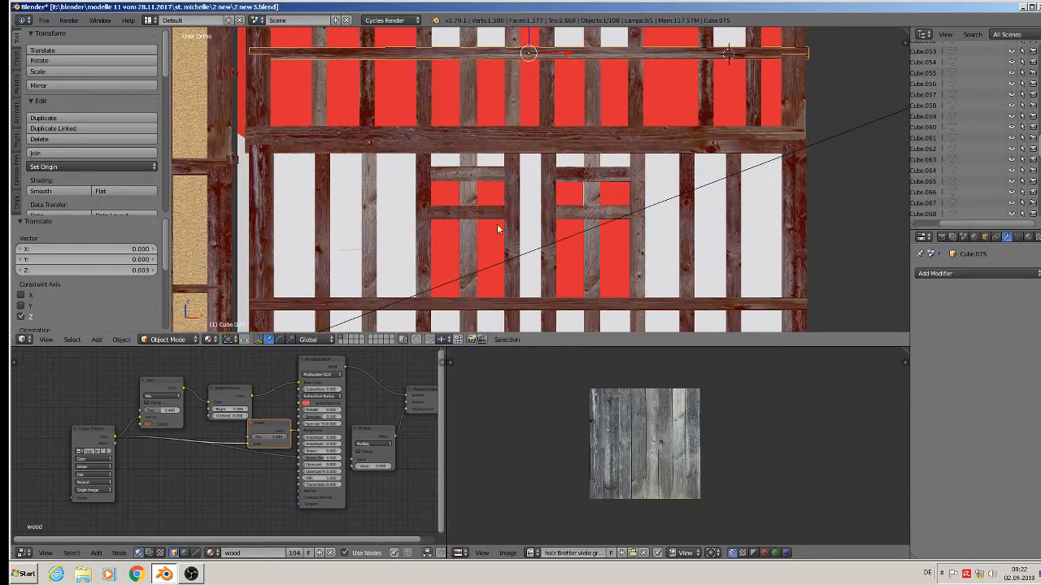
right_click(568, 214)
key(shift+d)
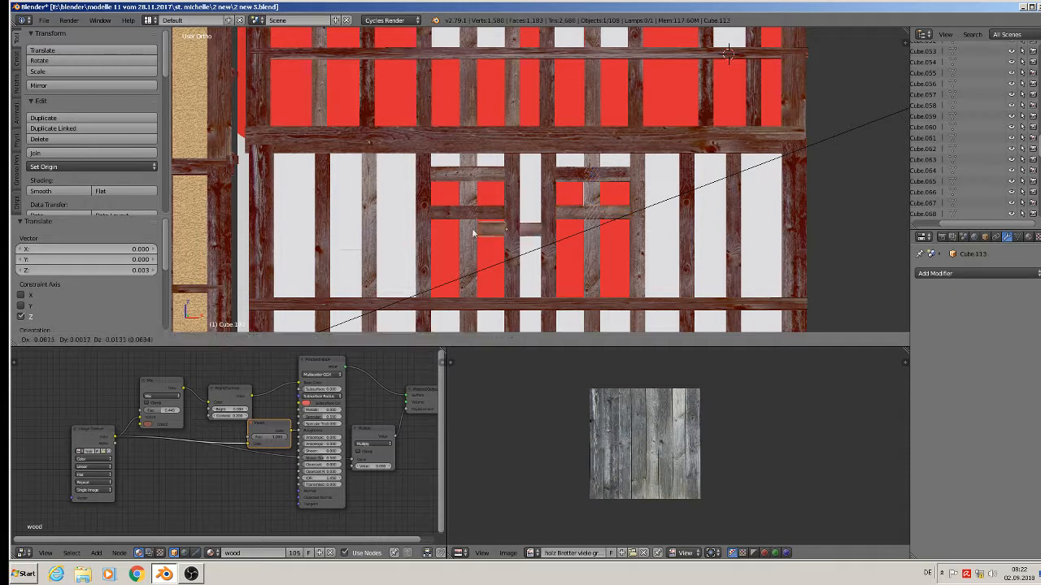
click(323, 257)
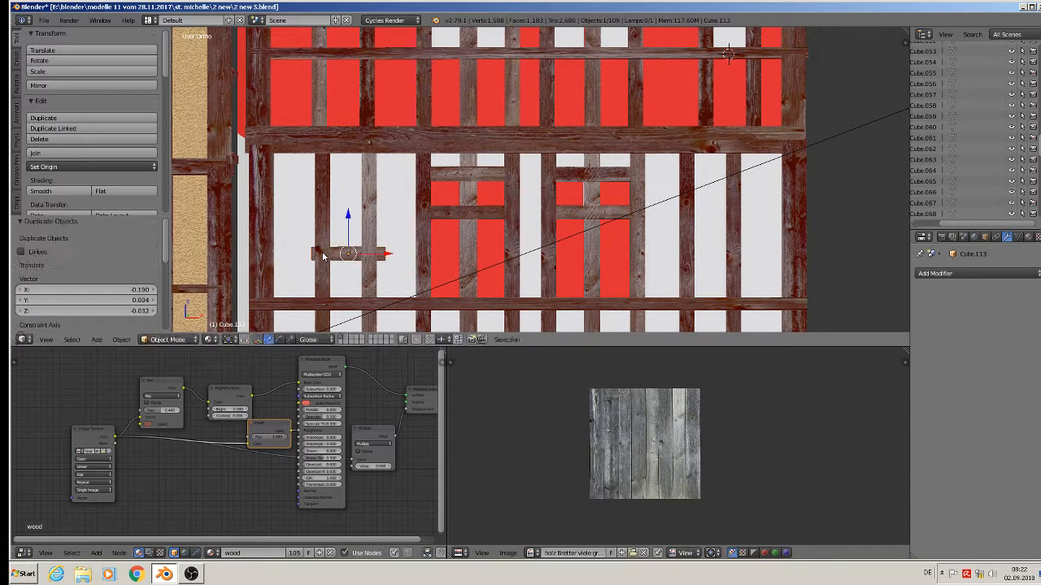
key(s)
key(x)
click(387, 271)
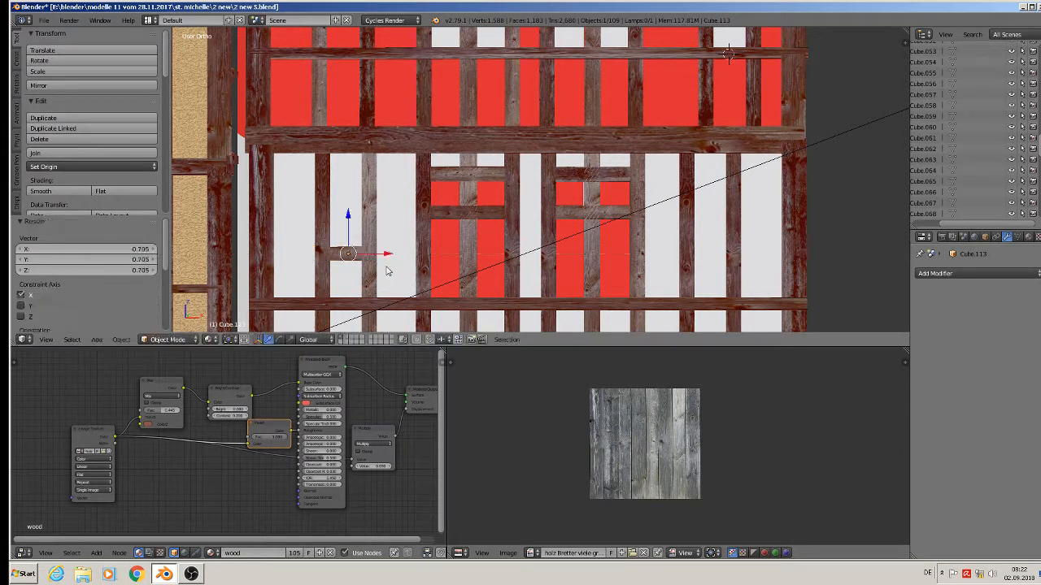
- Duplicate the lower floor's first-window crossbar to the top of the narrow window, scale it by 0.786 and shift it 0.003 along X
right_click(477, 214)
right_click(482, 214)
key(shift+d)
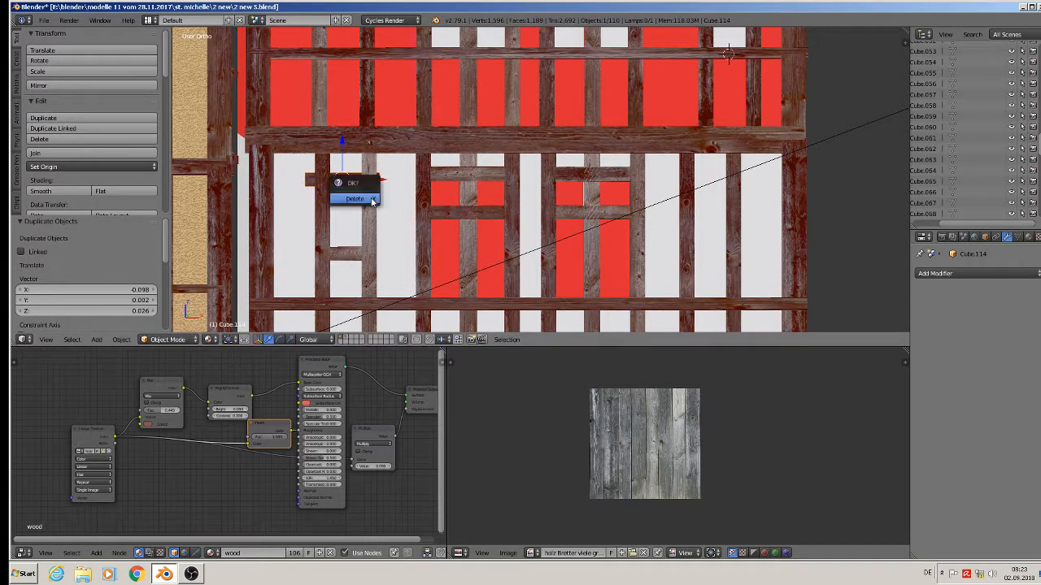
key(s)
key(x)
click(390, 193)
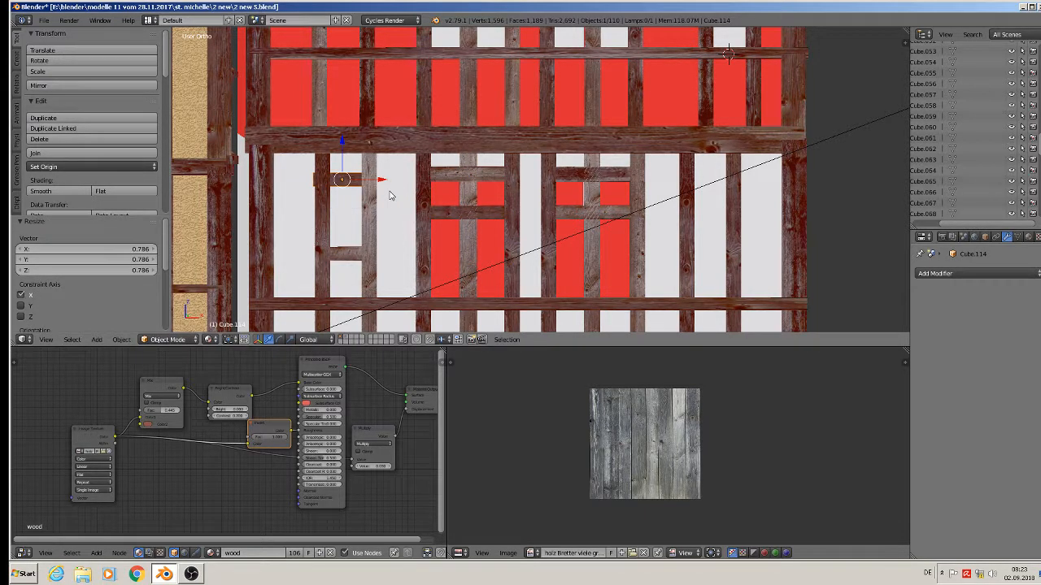
key(g)
key(x)
click(383, 183)
- Move the top crossbar of the lower floor's narrow window up 0.010 along Z
scroll(343, 219, up, 4)
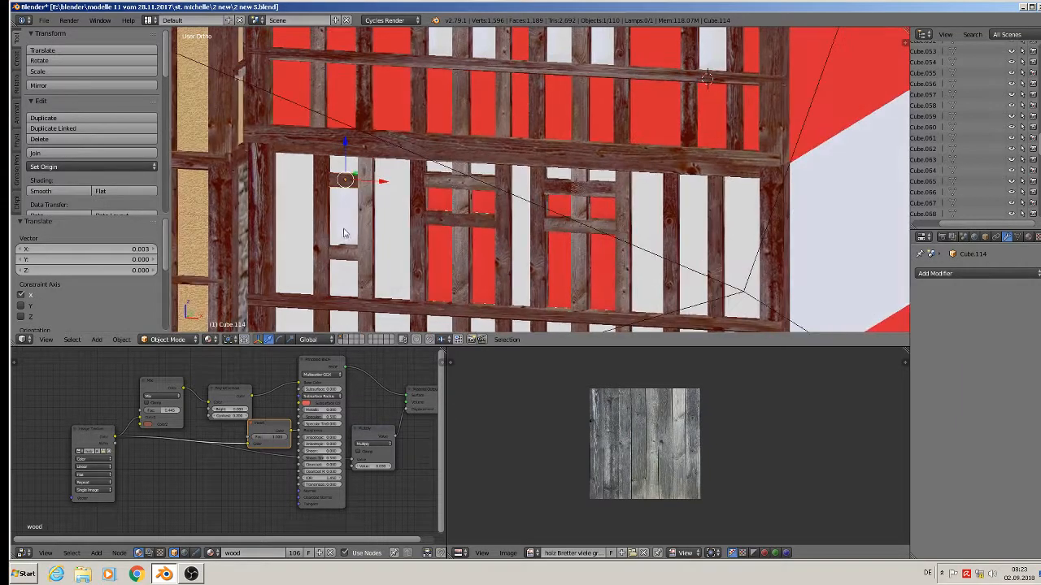
middle_drag(344, 209, 366, 119)
key(g)
key(z)
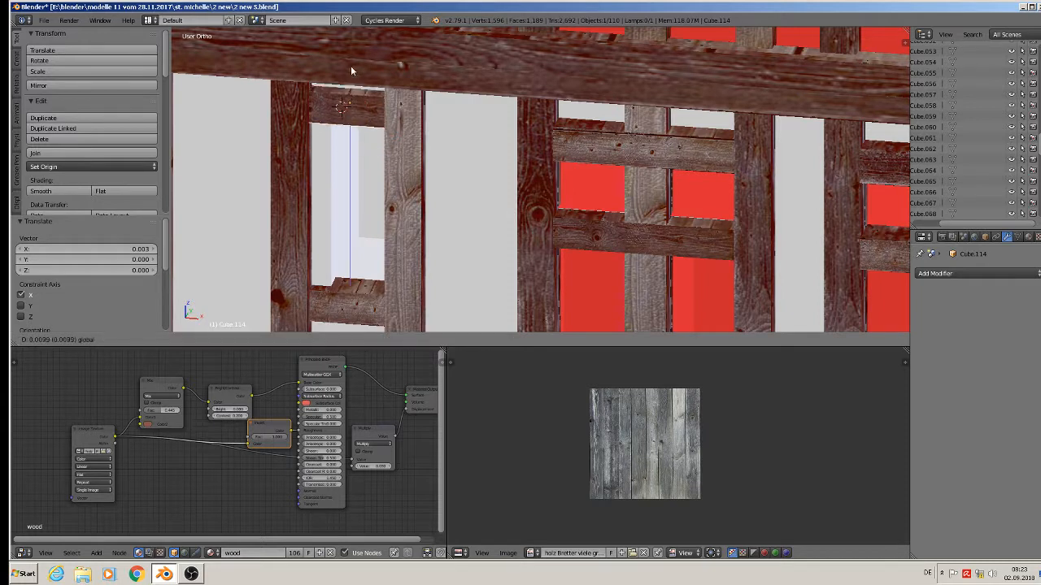
click(387, 247)
- Lower the bottom crossbar of the lower floor's narrow window by 0.002 along Z
right_click(367, 300)
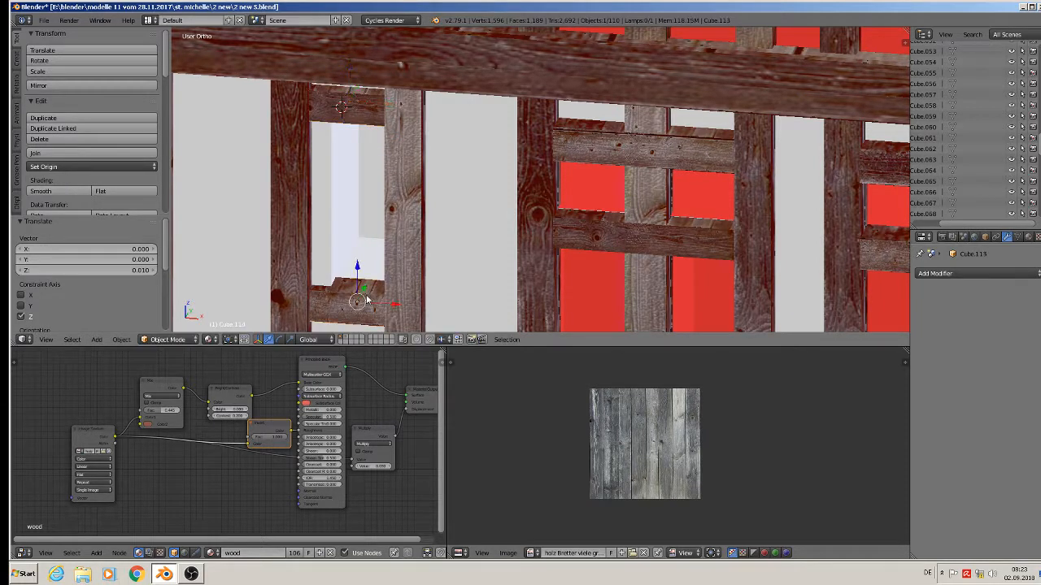
key(g)
key(z)
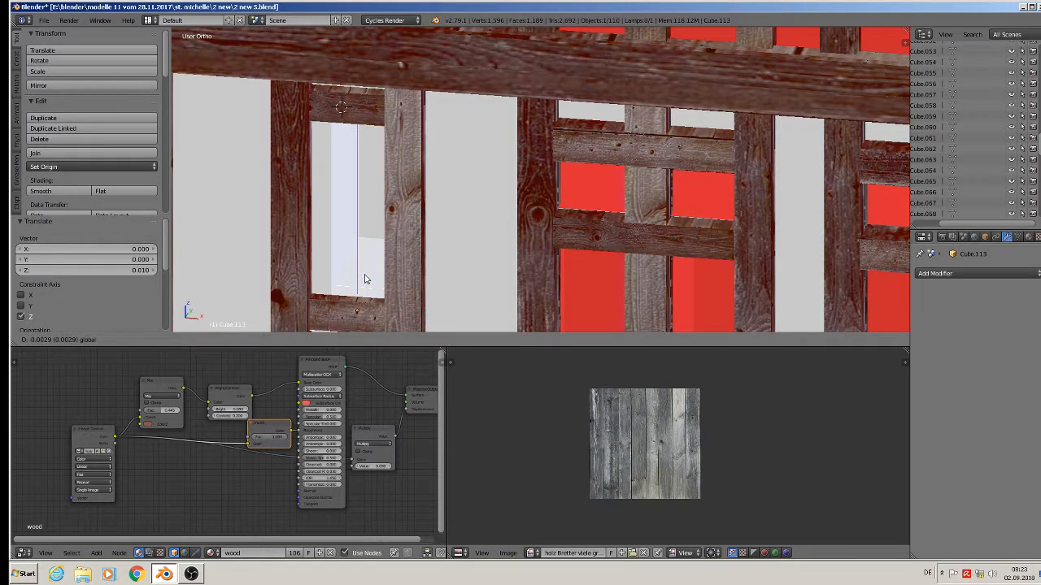
click(366, 278)
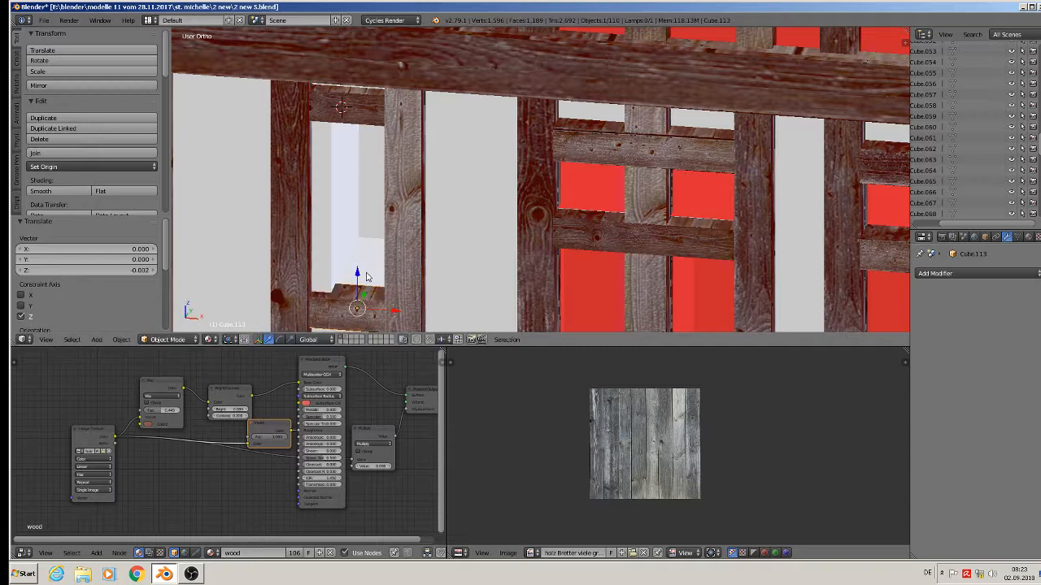
- Select only the lower floor's narrow window recess in the wall mesh, move it along X to fit between its posts, then return to Object Mode
right_click(299, 209)
scroll(300, 203, down, 3)
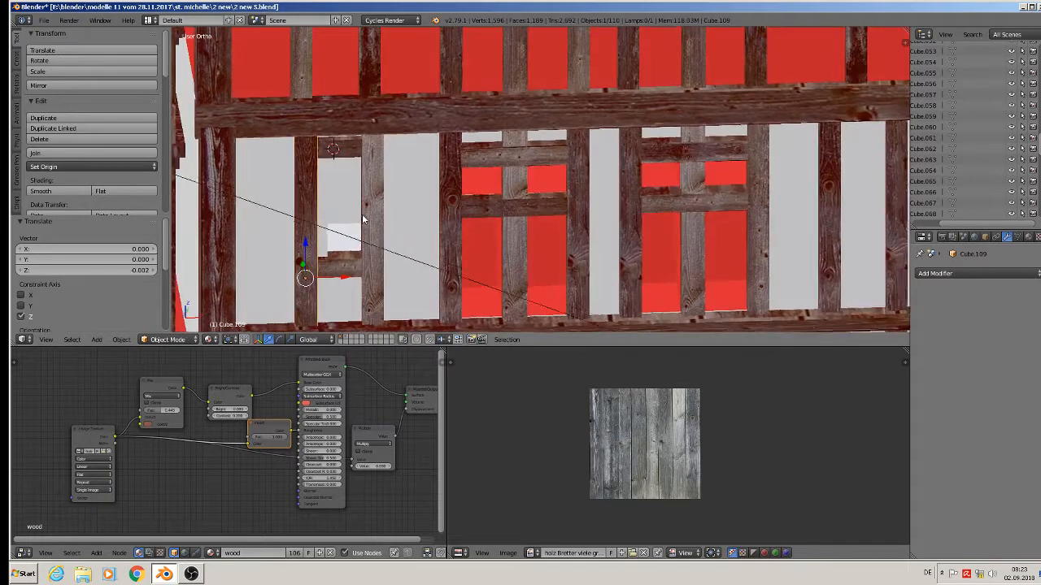
right_click(403, 201)
key(Tab)
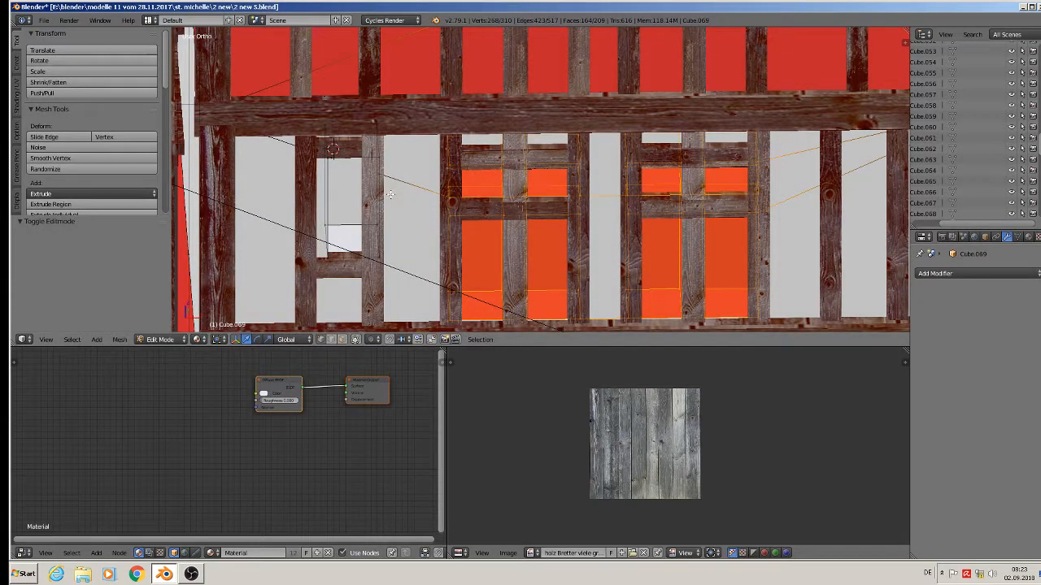
key(c)
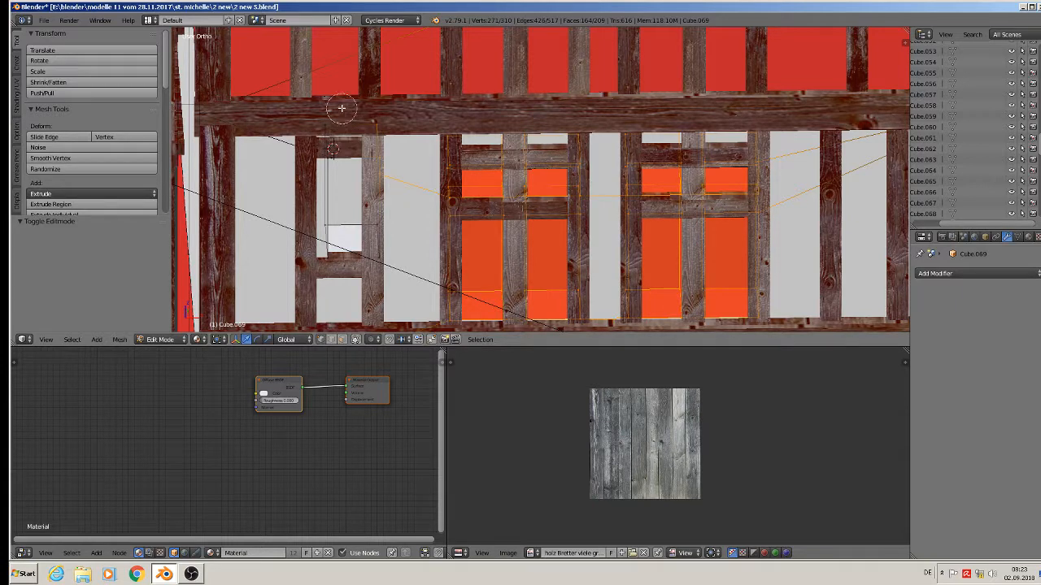
mouse_move(342, 134)
mouse_down()
mouse_move(340, 232)
mouse_move(374, 125)
mouse_move(322, 148)
mouse_move(330, 260)
mouse_up()
key(a)
right_click(379, 254)
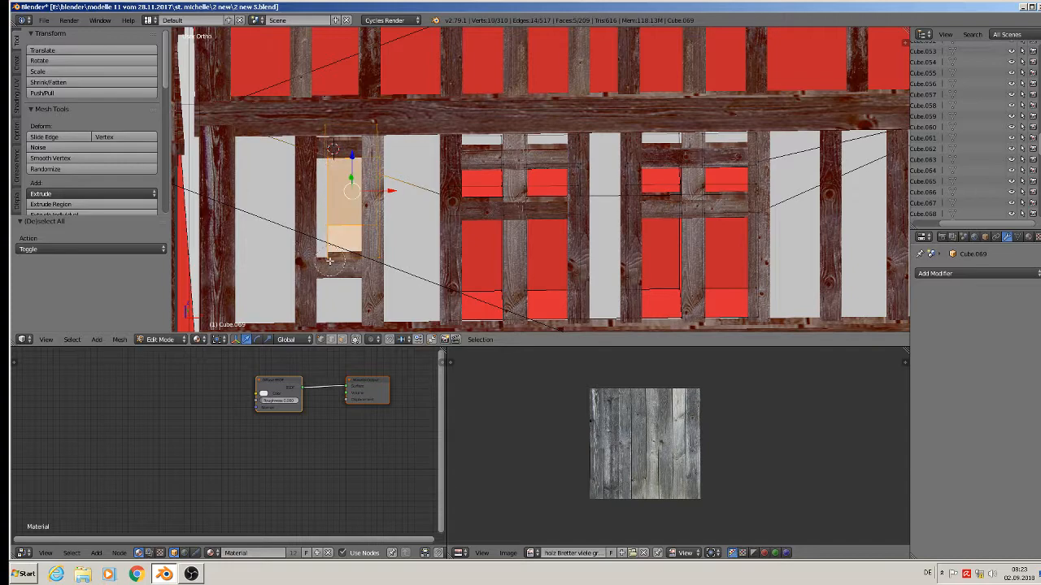
right_click(330, 260)
drag(390, 194, 377, 201)
key(Tab)
- Deselect everything and save the Blender file under its existing name
scroll(388, 207, down, 6)
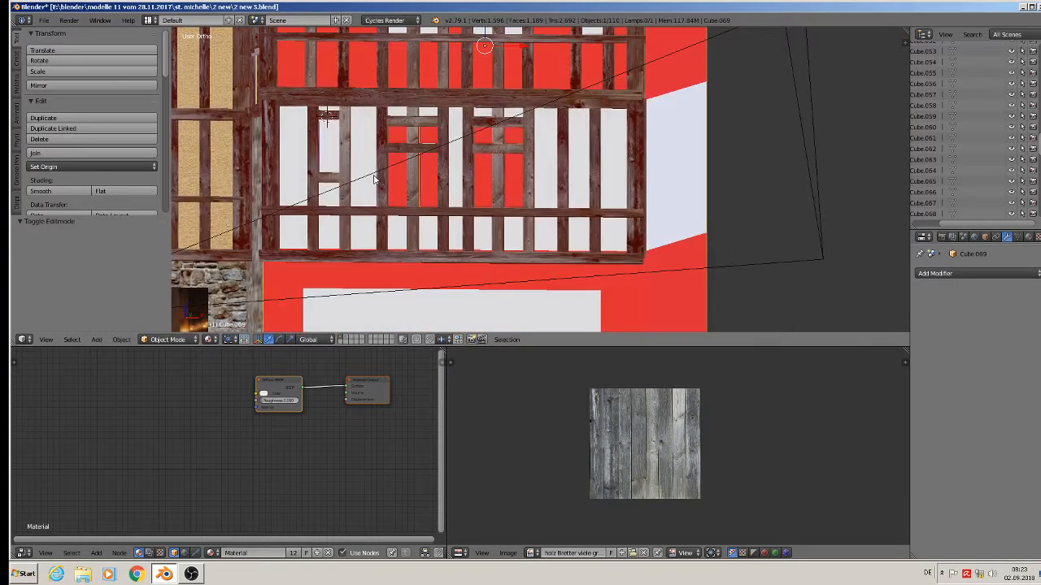
shift+middle_drag(426, 159, 440, 208)
key(a)
scroll(438, 199, down, 1)
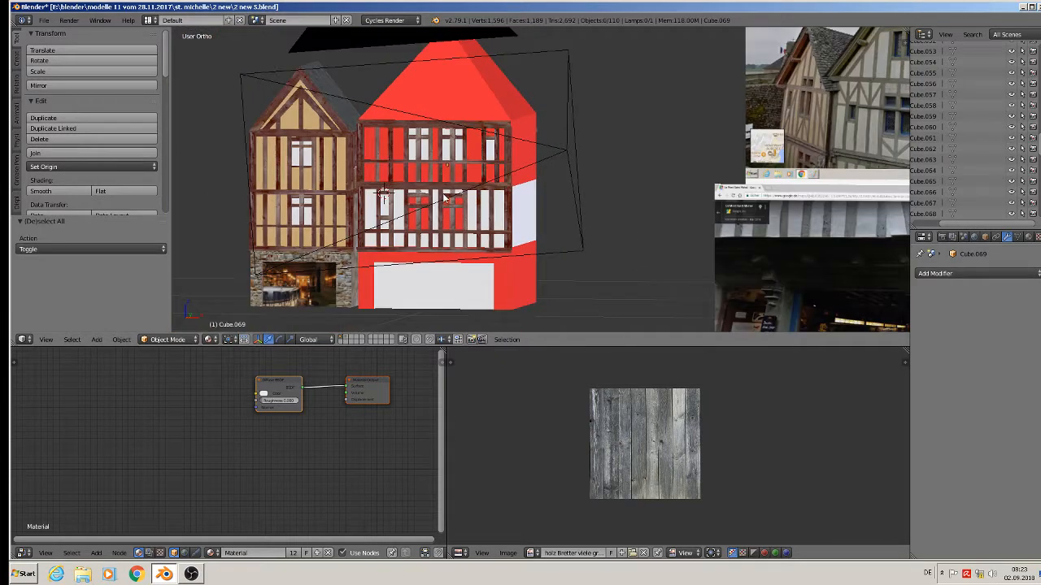
click(43, 20)
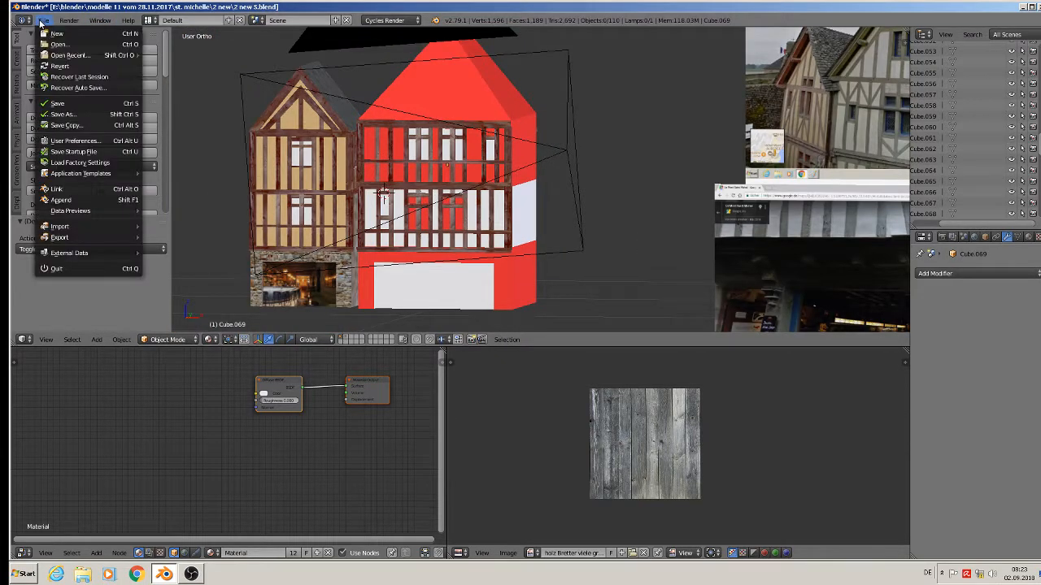
click(69, 104)
- Examine the reference photos of the shopfront and the half-timbered street facades beside the model
scroll(401, 103, down, 3)
scroll(461, 125, up, 1)
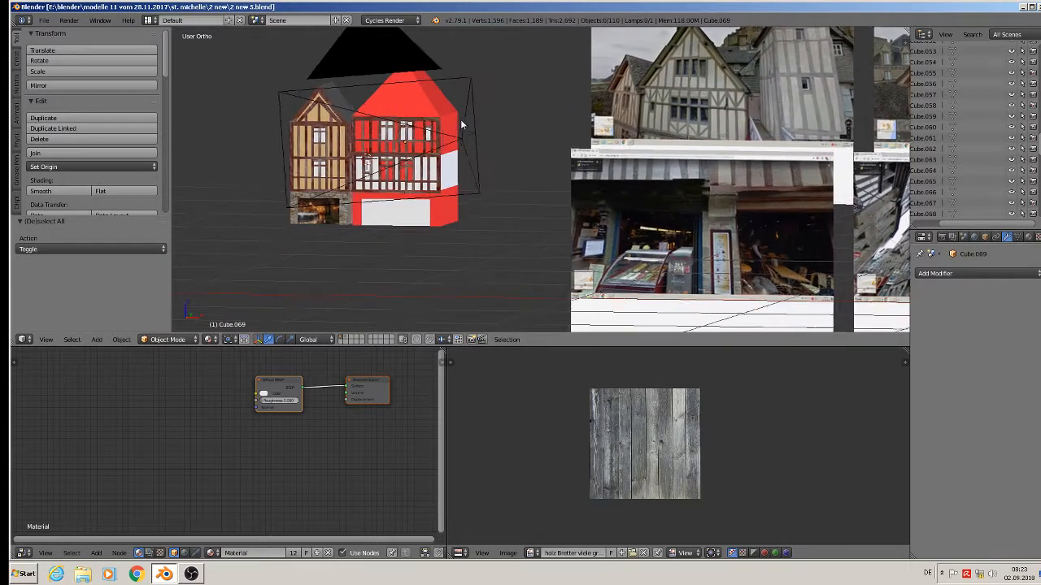
middle_drag(461, 124, 469, 128)
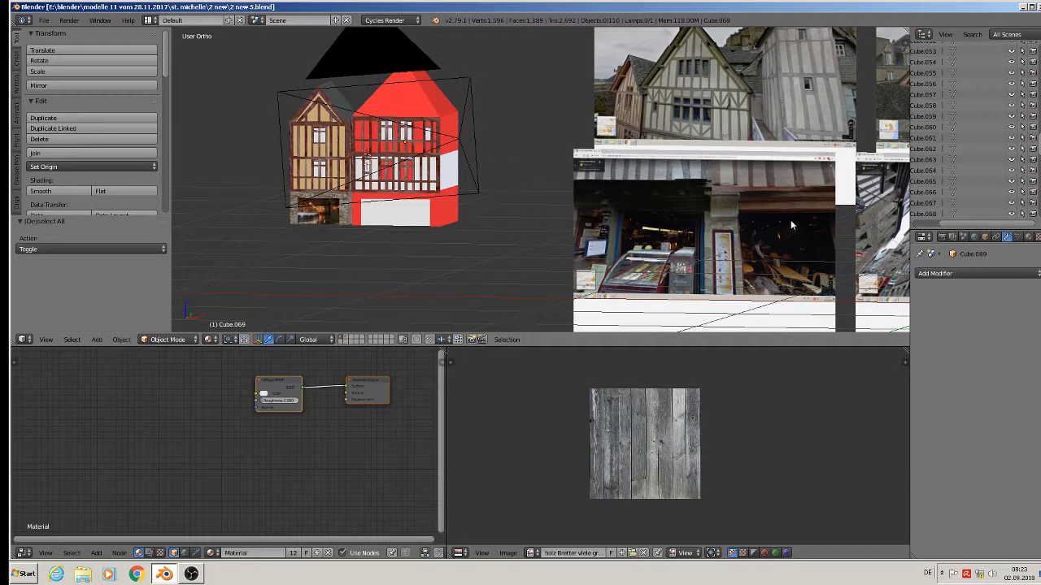
scroll(817, 211, down, 3)
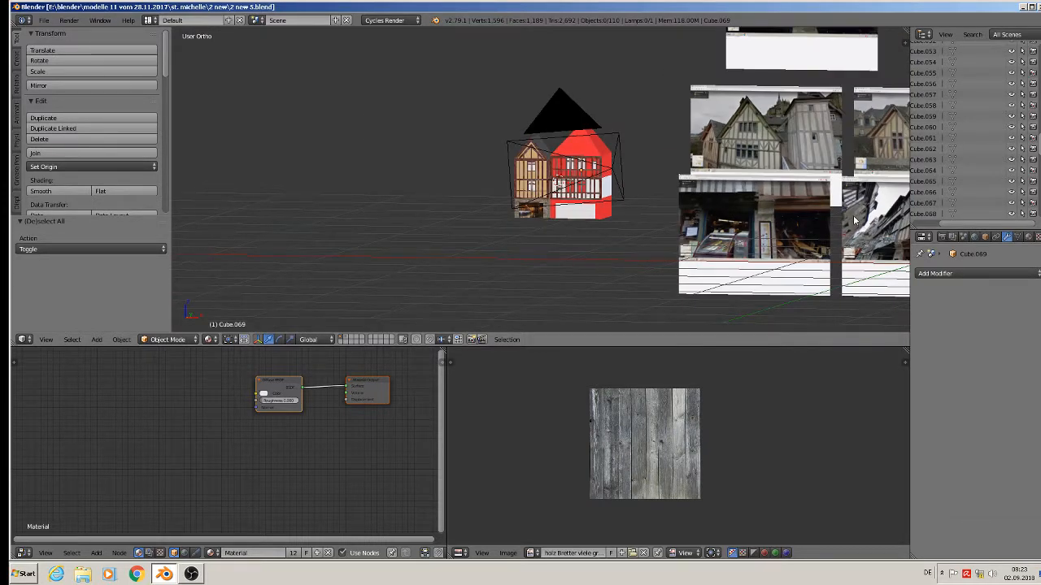
scroll(853, 214, up, 4)
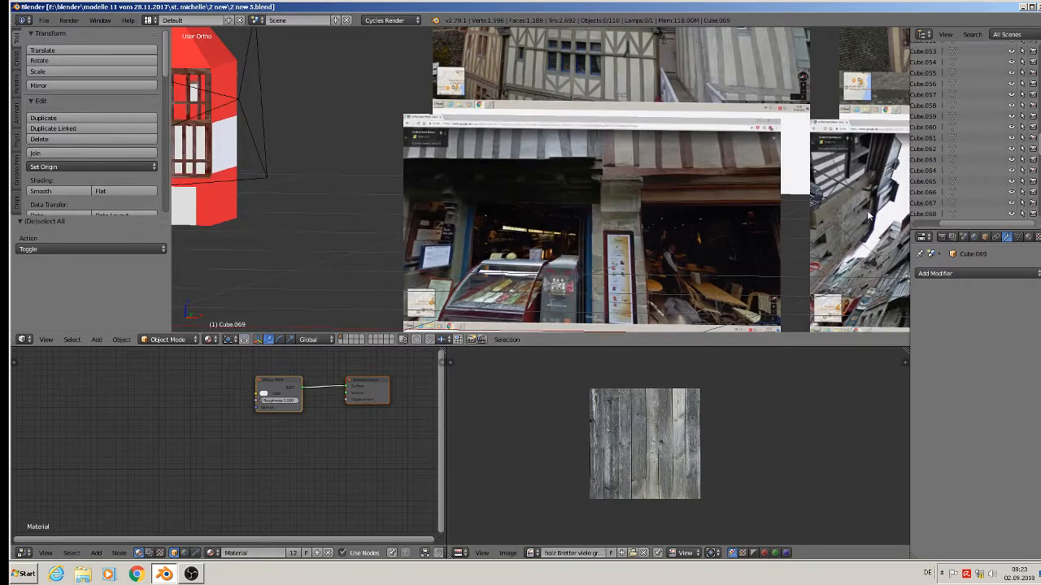
shift+middle_drag(877, 217, 468, 106)
scroll(467, 105, up, 4)
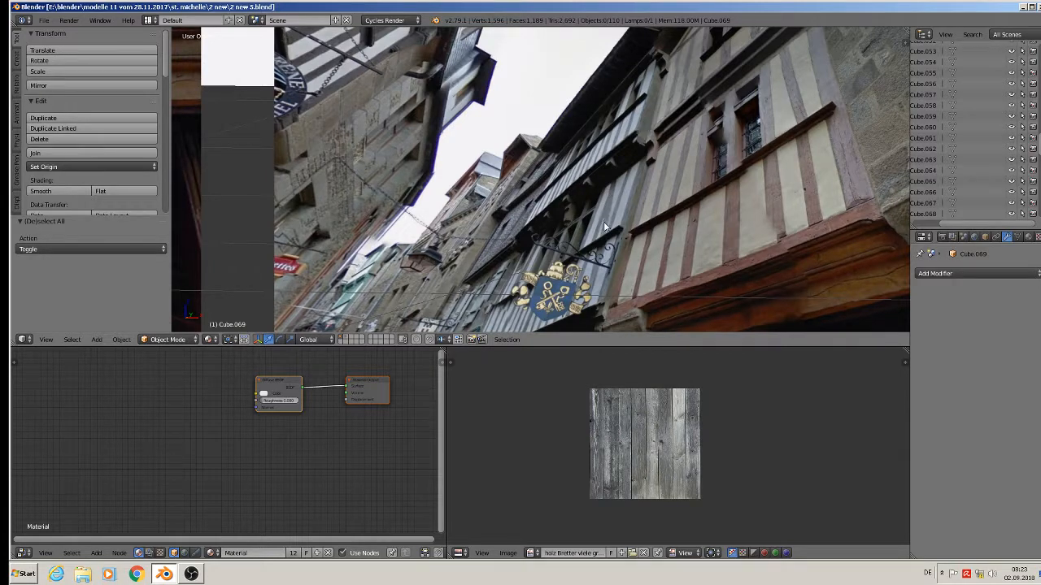
scroll(549, 186, down, 3)
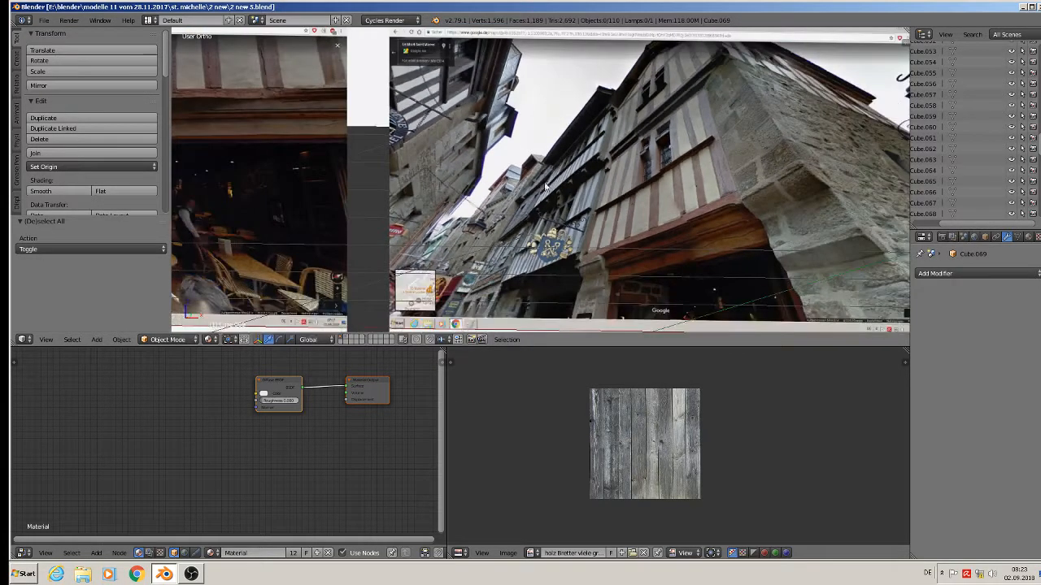
shift+middle_drag(427, 201, 827, 199)
shift+middle_drag(545, 112, 567, 261)
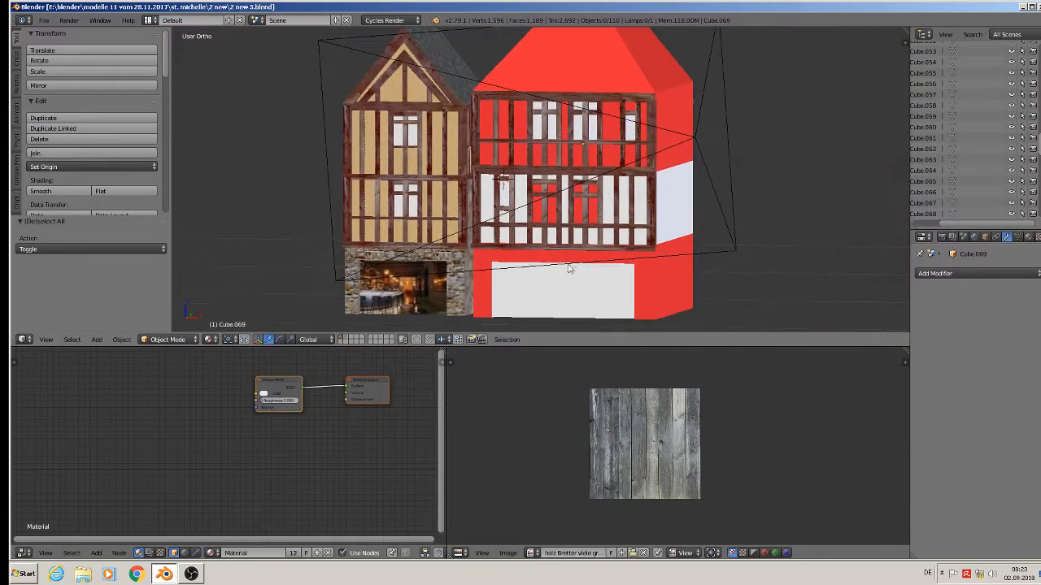
- Duplicate the middle post of the upper floor's left double window into the lower floor's right bay, offset X 0.192, Y -0.003, Z -0.160
scroll(582, 226, up, 4)
middle_drag(588, 219, 607, 220)
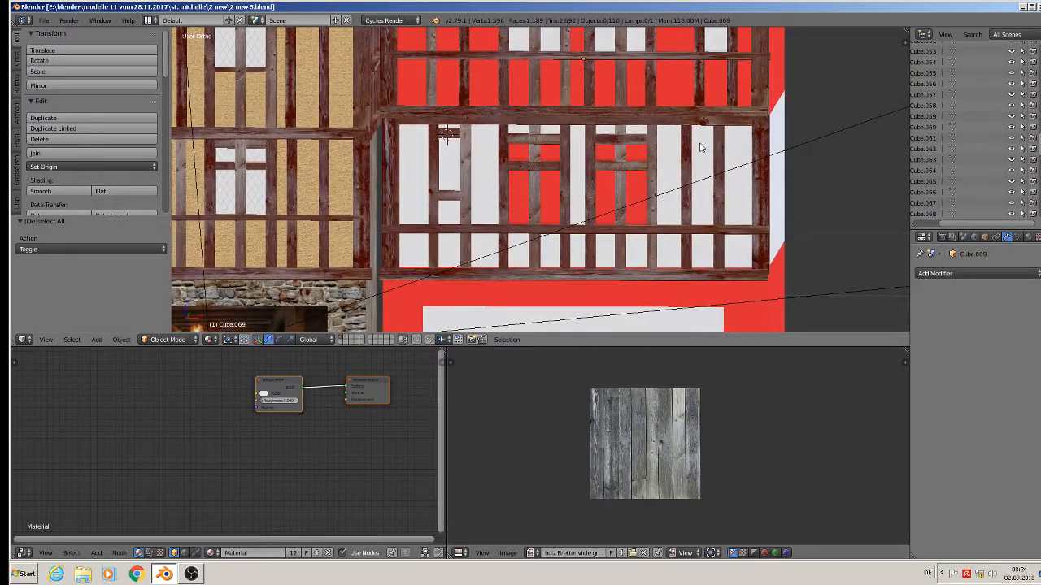
shift+middle_drag(663, 197, 511, 255)
scroll(554, 202, up, 1)
scroll(466, 191, down, 2)
right_click(441, 84)
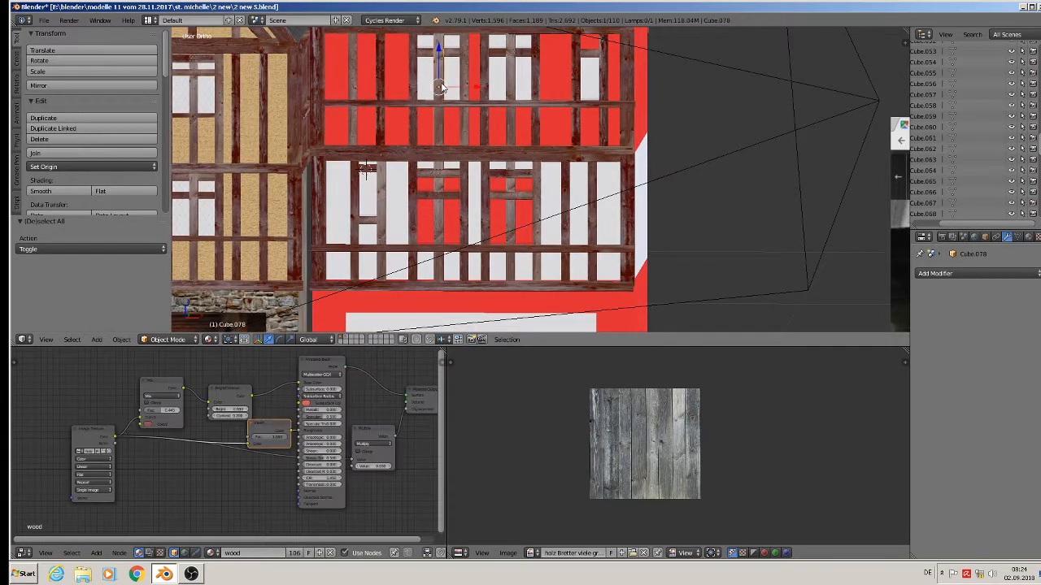
key(shift+d)
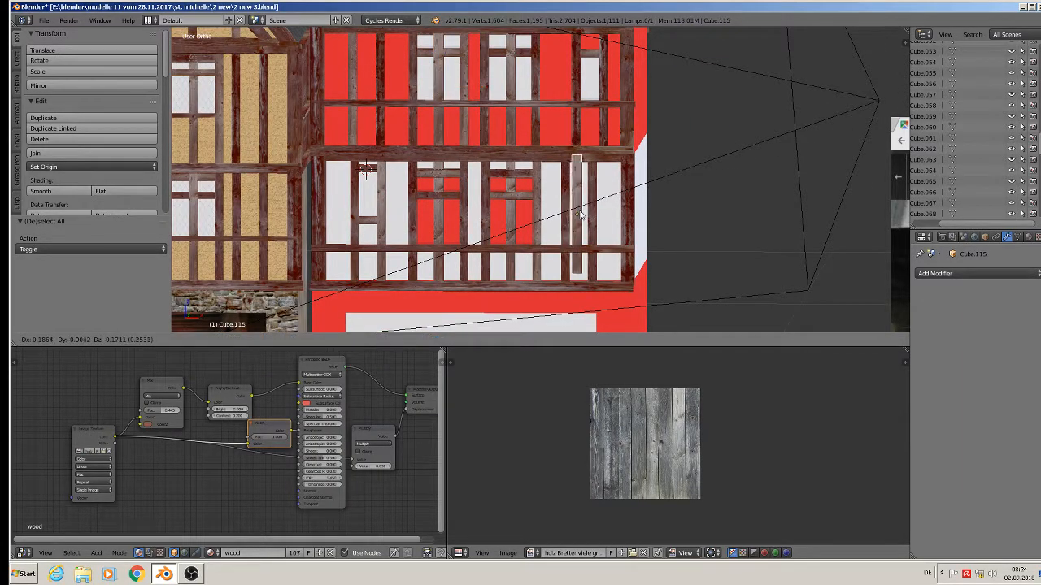
click(582, 208)
key(KP_Decimal)
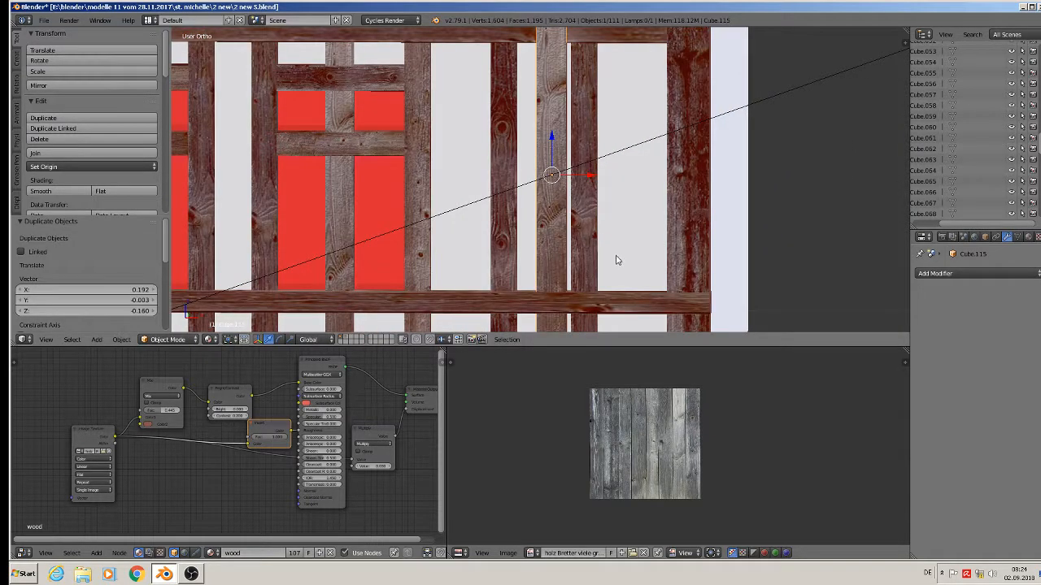
- Scale the copied post by 0.719 and rotate it -14° around Y to form a diagonal brace
key(s)
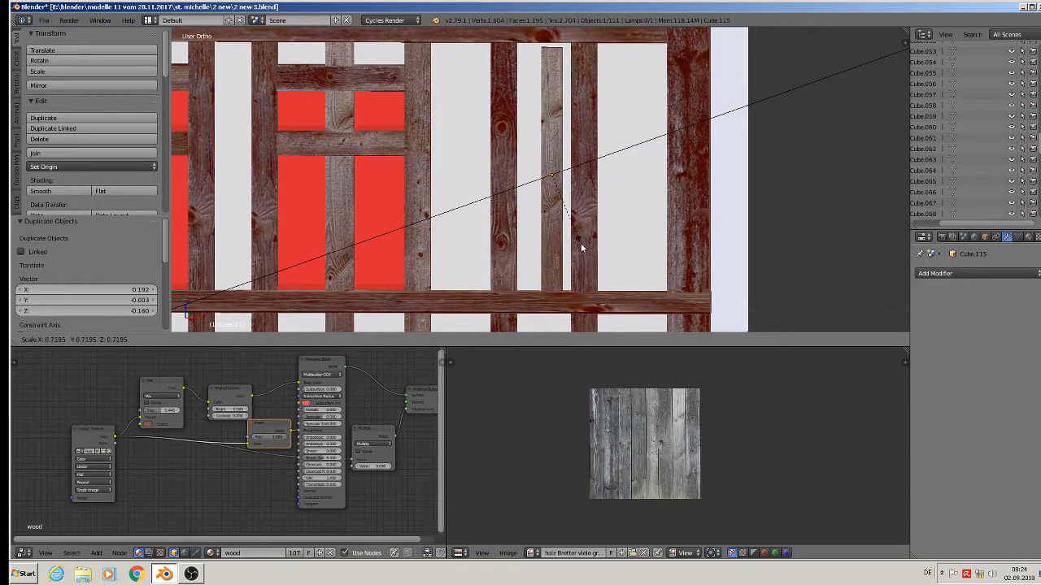
click(580, 243)
key(r)
key(y)
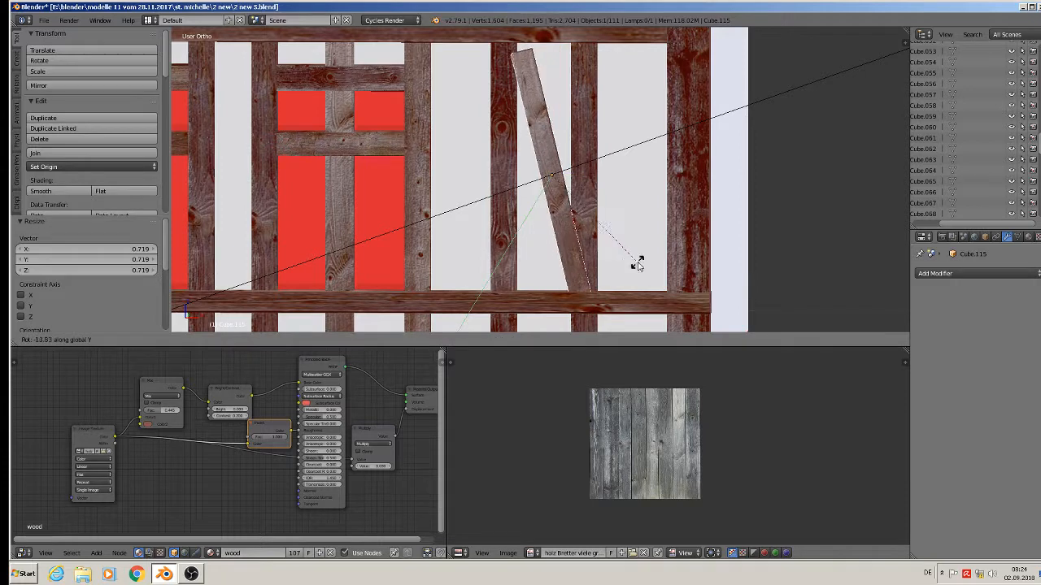
click(638, 262)
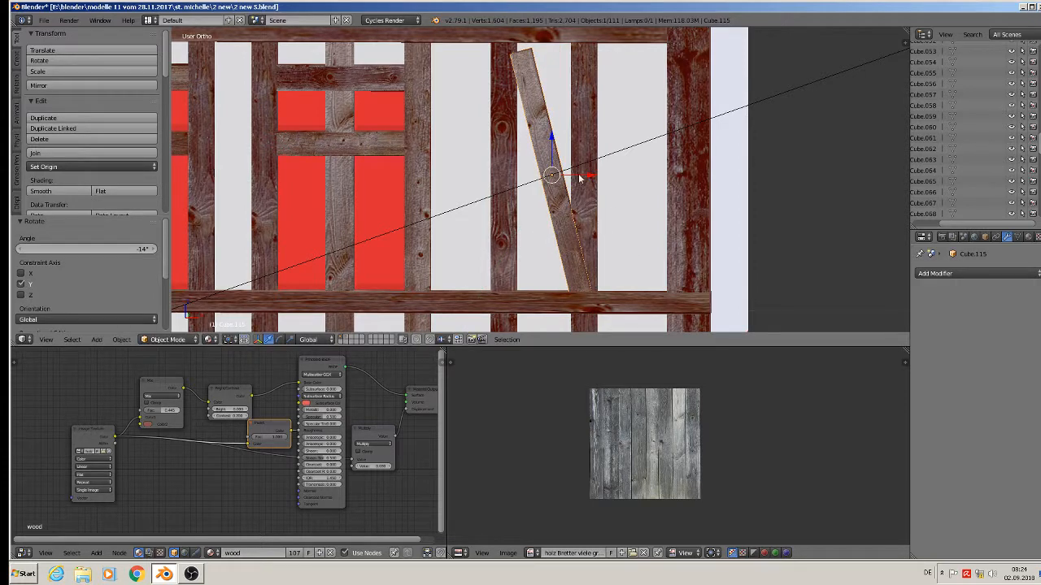
- Fit the diagonal brace between its posts by moving it 0.005 along Z, 0.002 along Y and -0.002 along X, and deselect everything
key(g)
key(z)
click(552, 135)
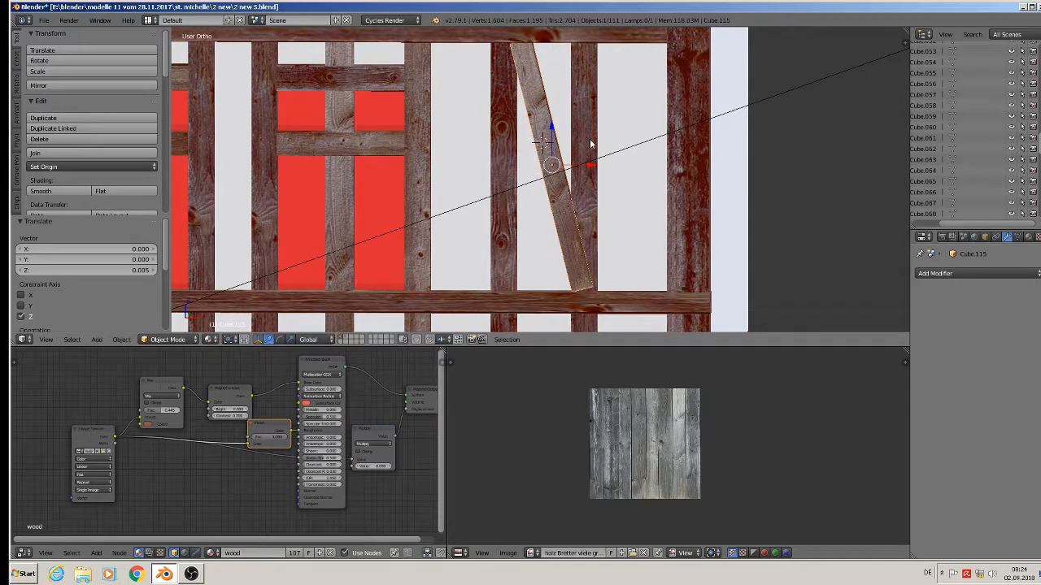
middle_drag(586, 162, 527, 206)
drag(584, 152, 588, 152)
scroll(590, 166, down, 2)
middle_drag(590, 168, 799, 241)
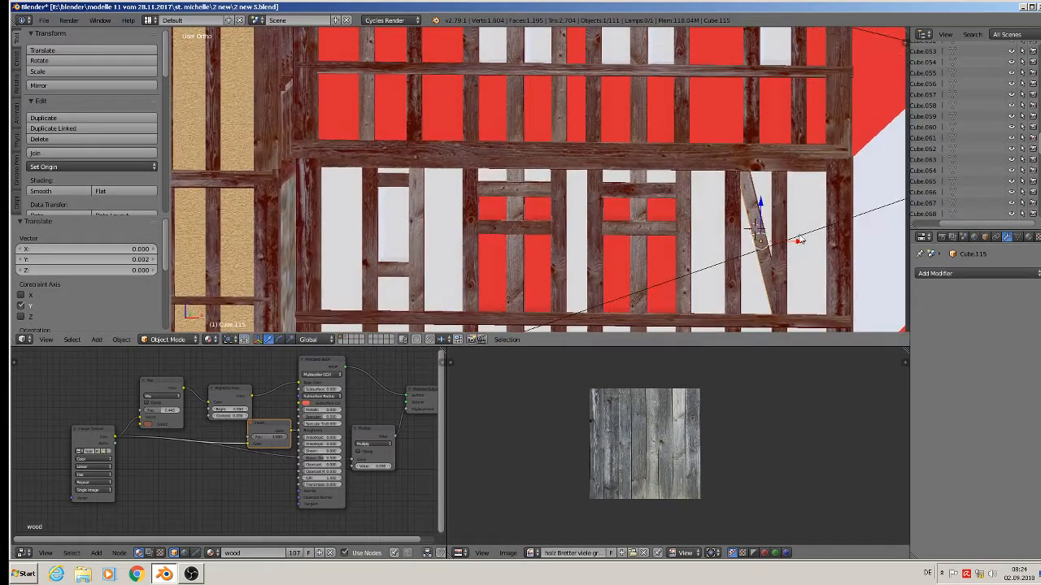
drag(800, 242, 796, 241)
scroll(785, 237, down, 1)
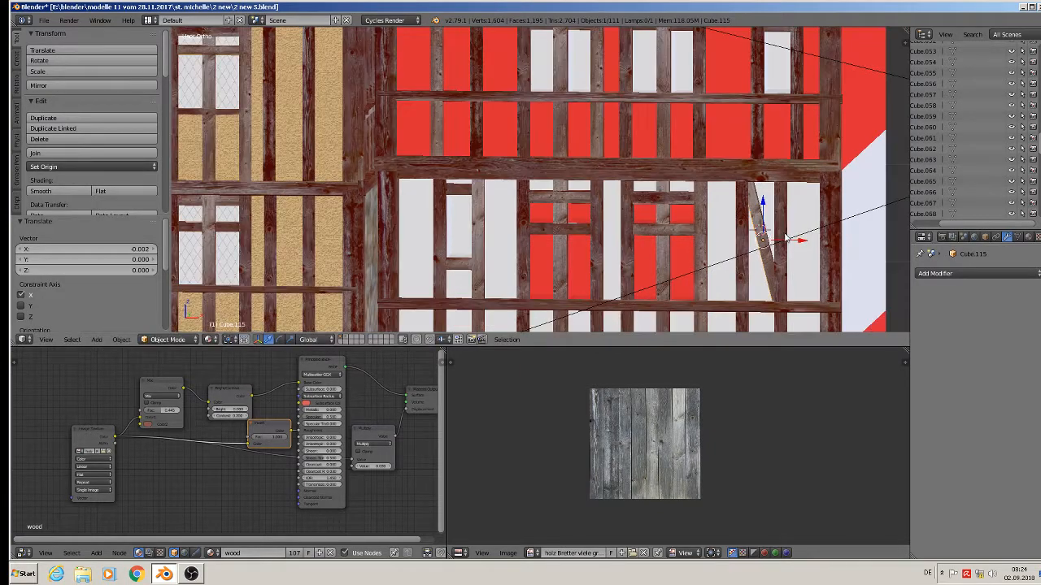
key(a)
scroll(741, 157, down, 4)
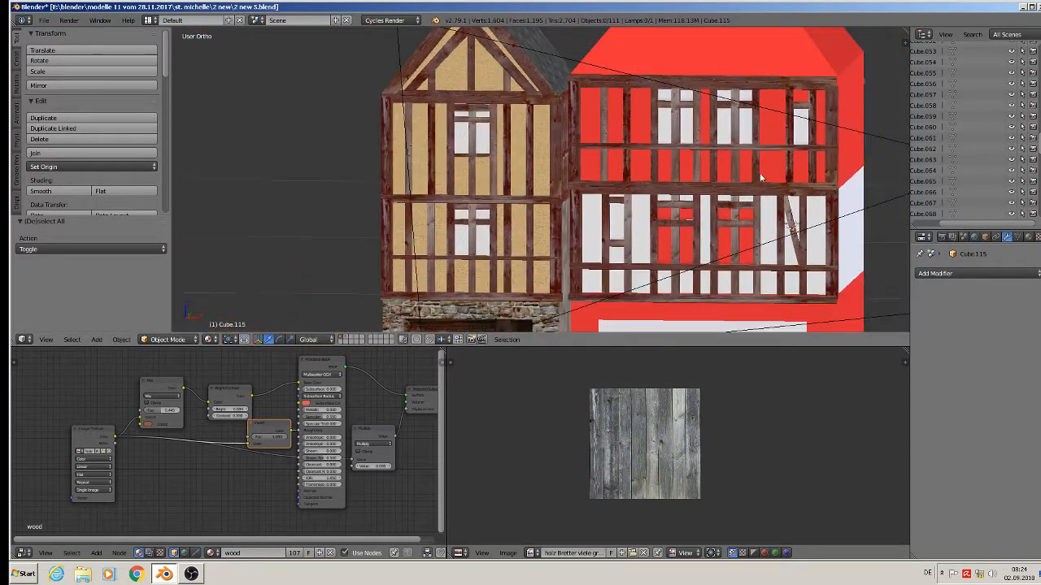
- Duplicate the lower floor's post left of the diagonal brace into the upper floor's left bay, offset X -0.268, Y -0.007, Z 0.215
right_click(784, 256)
key(shift+d)
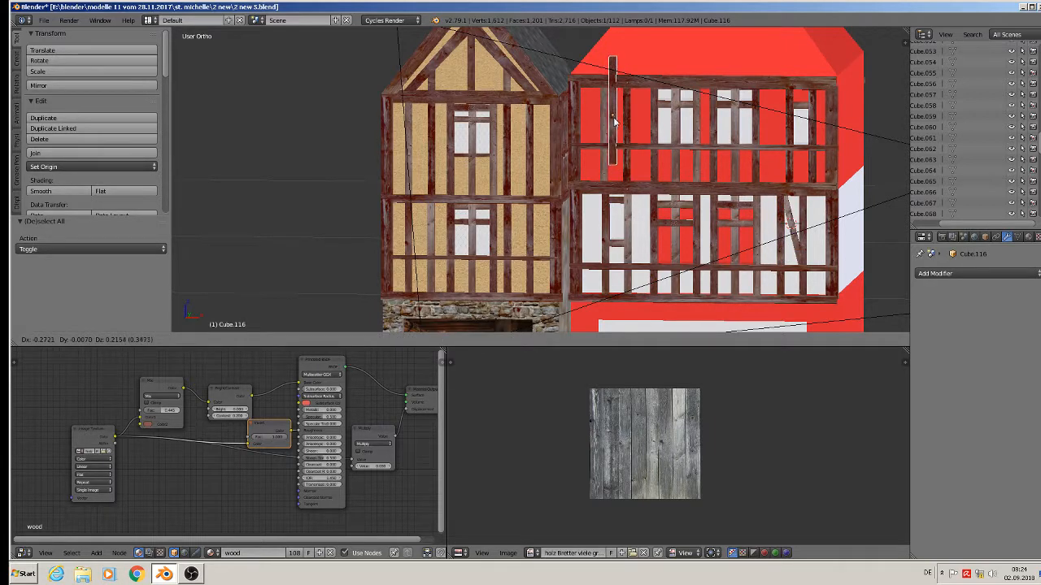
click(616, 120)
- Shrink the upper floor's copied post in two passes, scaling it by 0.933 and 0.971
scroll(640, 144, up, 3)
key(s)
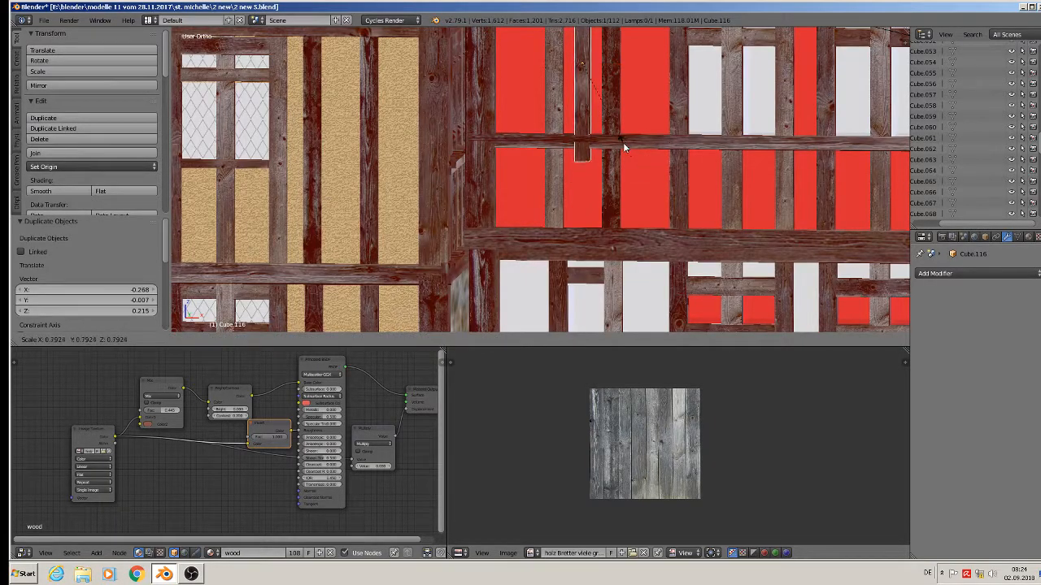
click(623, 142)
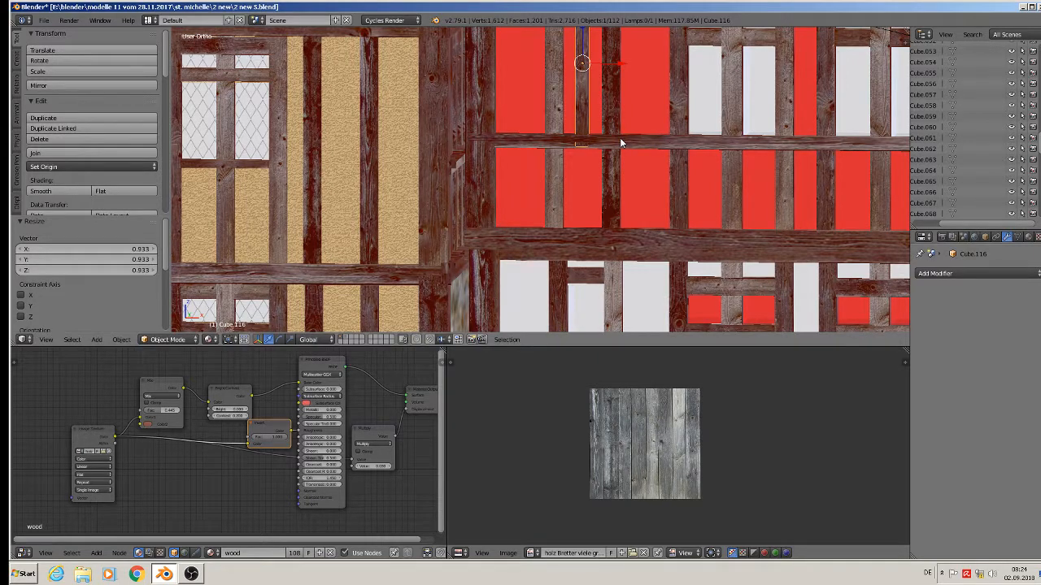
shift+middle_drag(621, 143, 624, 202)
key(s)
click(621, 196)
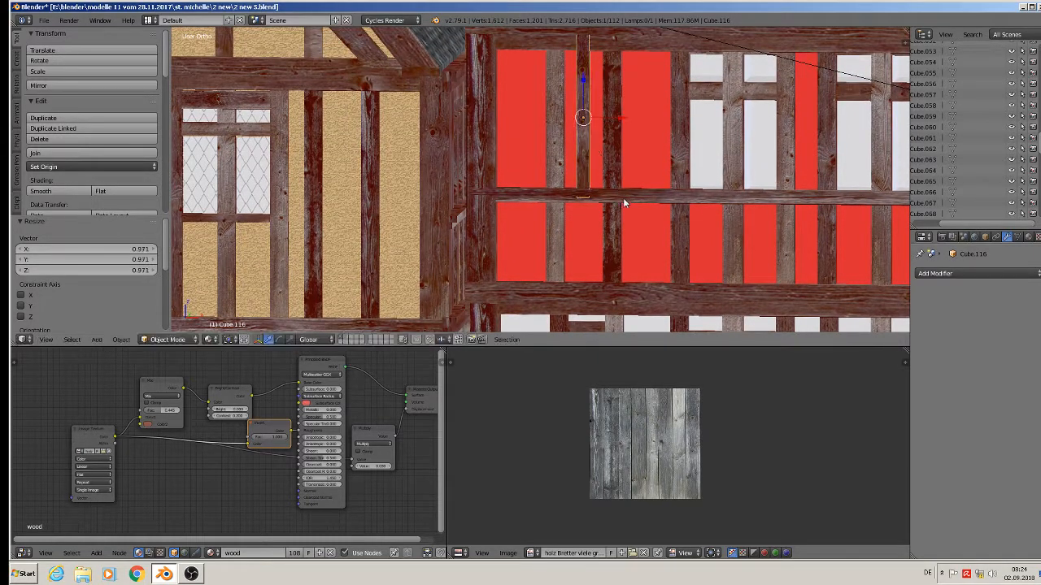
key(r)
key(y)
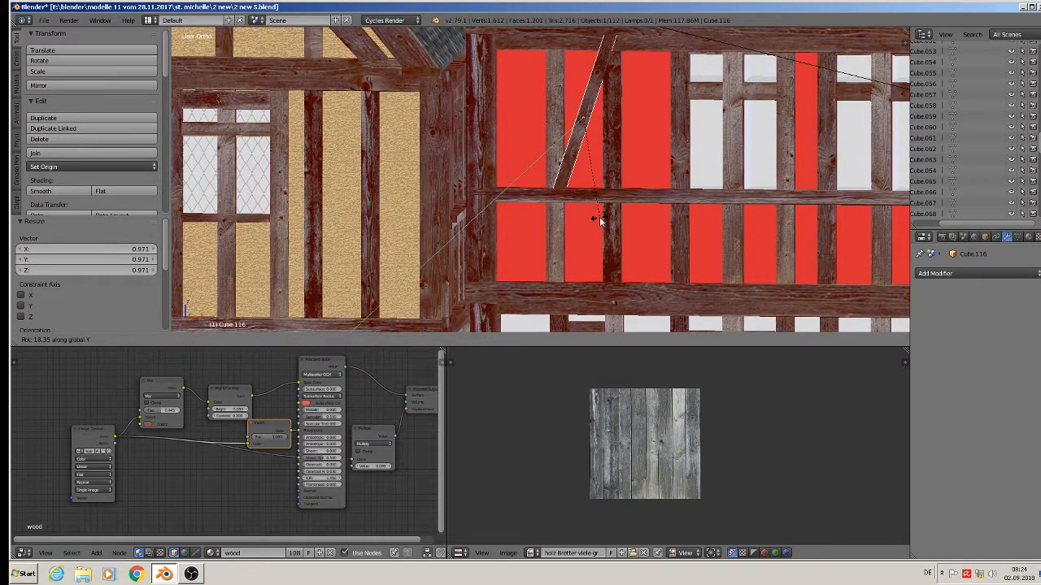
right_click(587, 193)
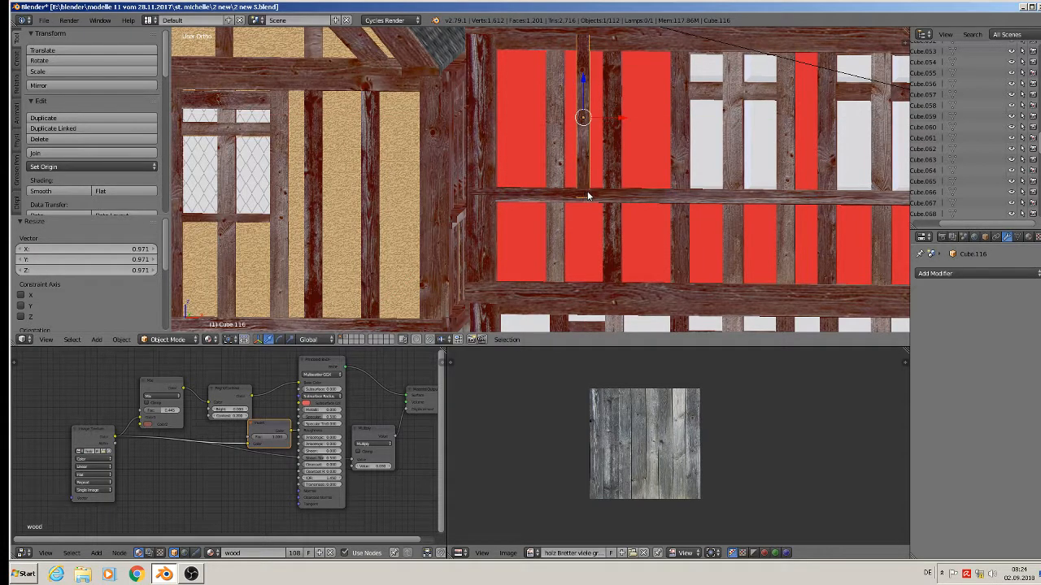
- Rotate the upper floor's copied post 18.8° around Y into a diagonal brace, move it about 0.005 along Y, and deselect everything
key(r)
key(y)
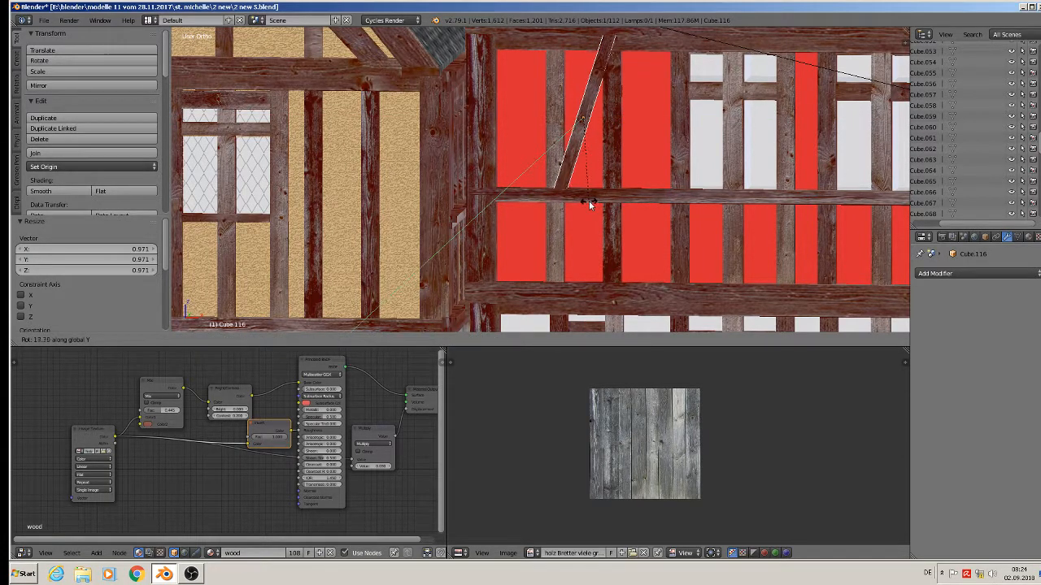
click(587, 204)
middle_drag(587, 204, 617, 127)
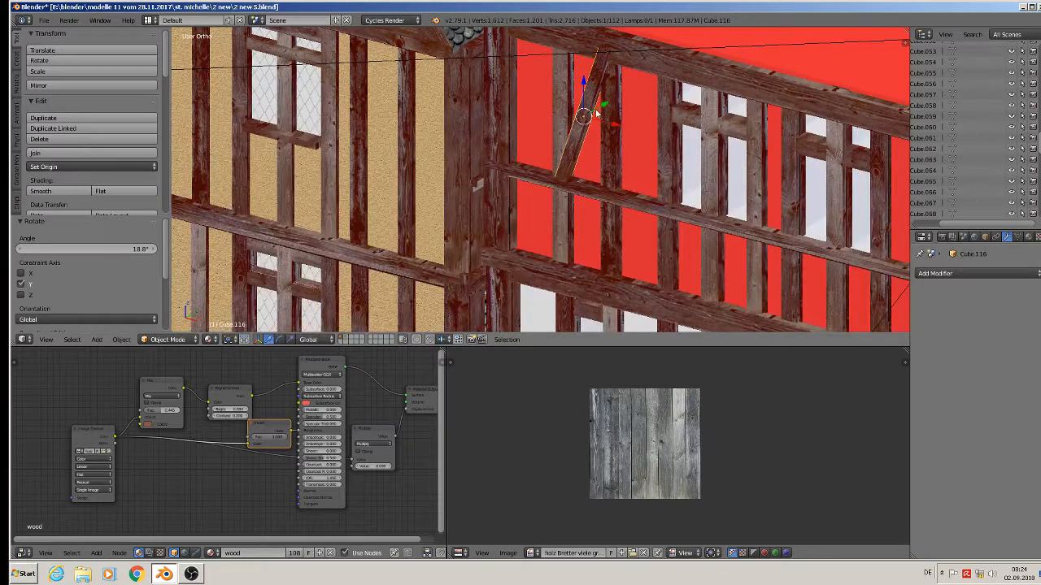
key(g)
key(y)
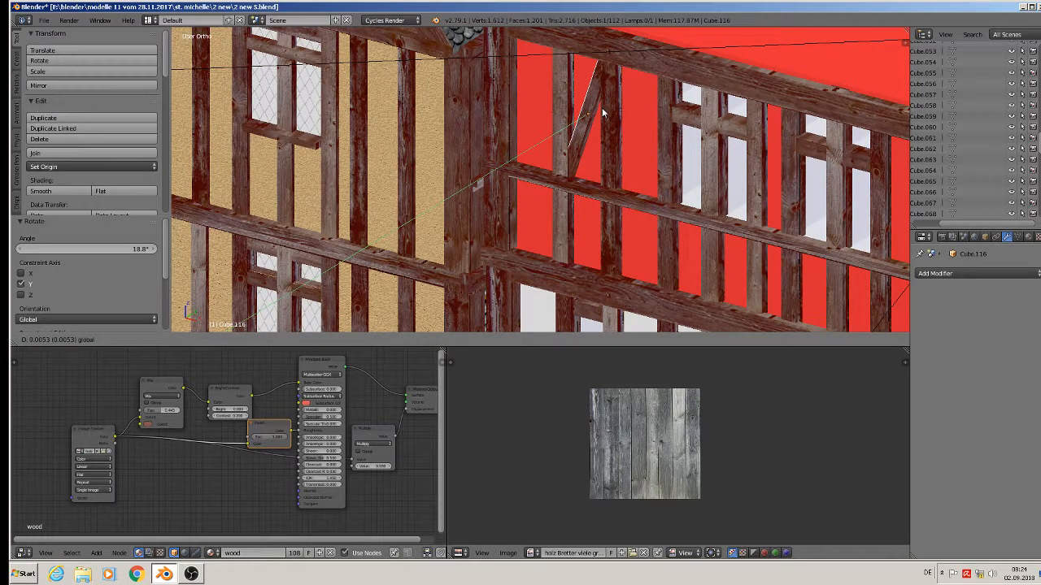
click(603, 111)
key(Tab)
key(Tab)
key(a)
- Save the Blender file under its existing name with nothing selected
scroll(611, 165, down, 3)
scroll(611, 165, down, 3)
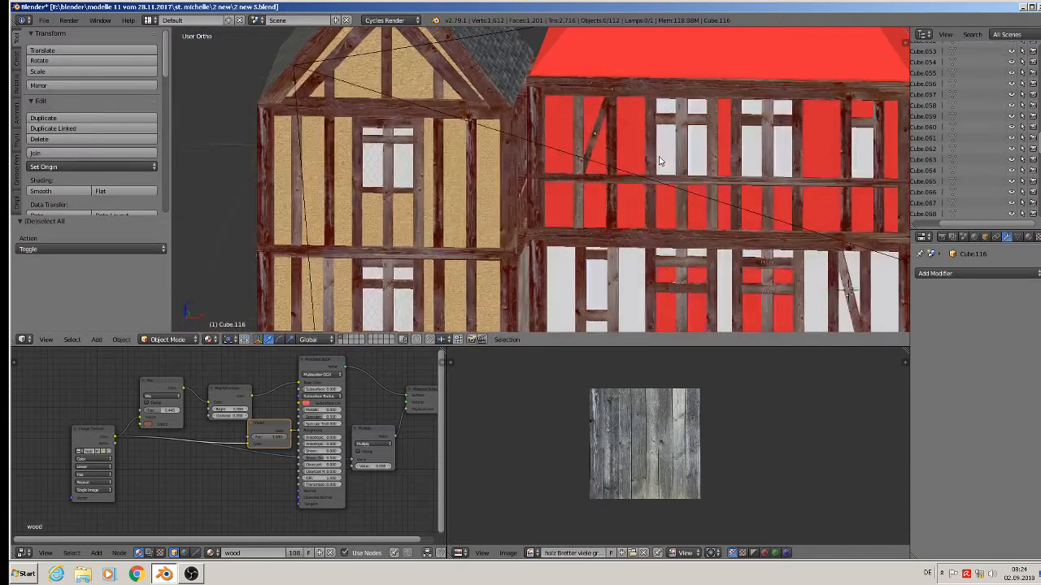
scroll(662, 158, down, 2)
scroll(651, 163, up, 1)
key(a)
key(a)
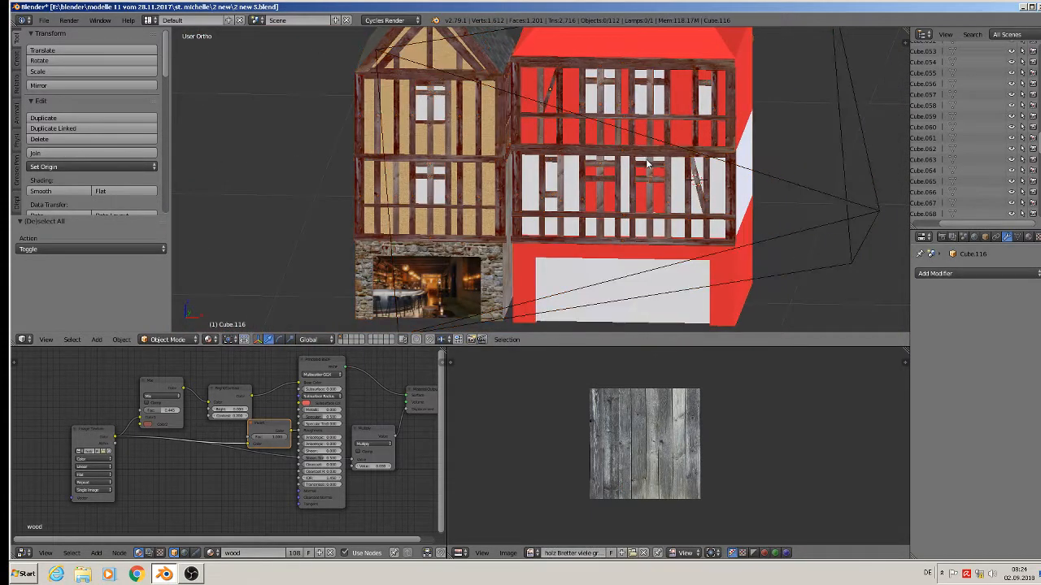
scroll(640, 184, down, 3)
shift+middle_drag(637, 192, 538, 240)
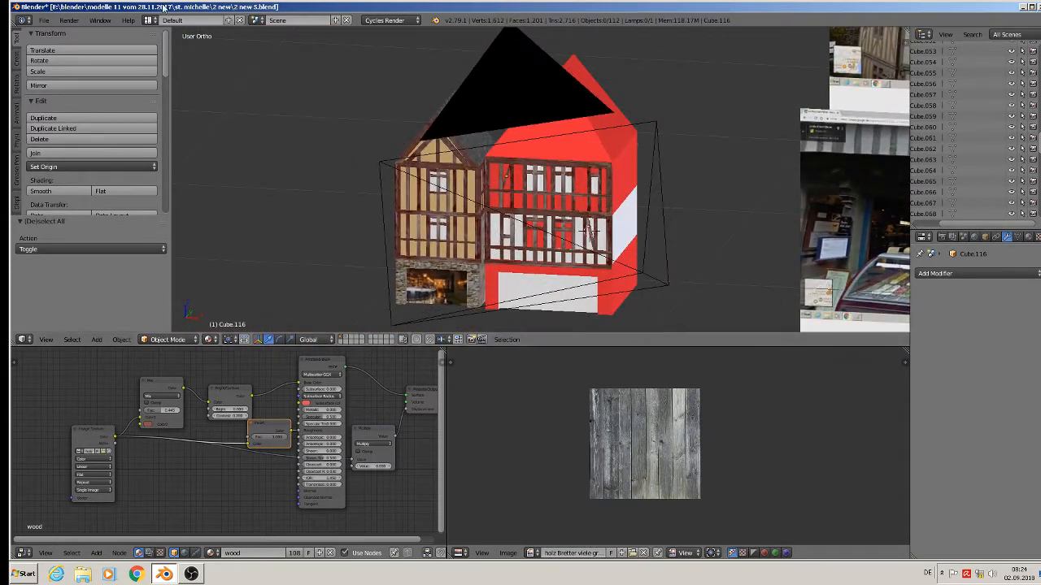
click(43, 19)
click(92, 103)
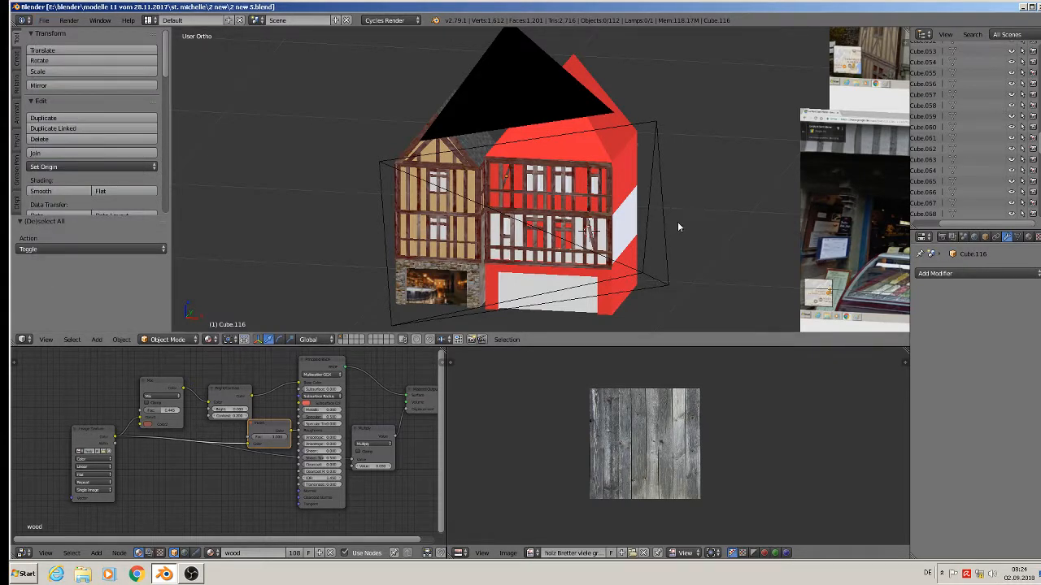
- Examine the reference photos of the half-timbered gables and compare them with the red house's side wall
shift+middle_drag(679, 227, 422, 165)
middle_drag(488, 170, 345, 173)
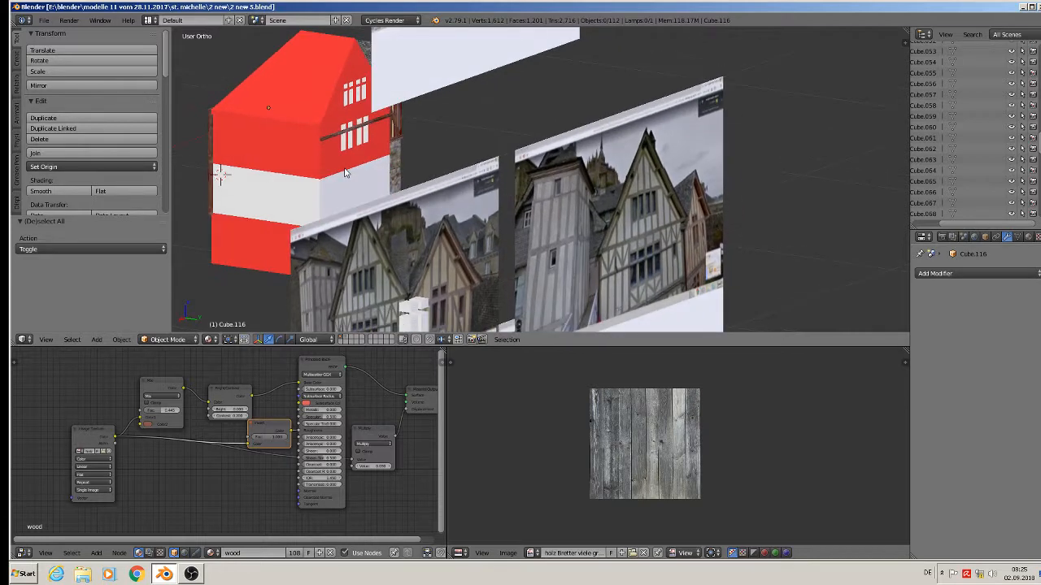
scroll(729, 262, up, 2)
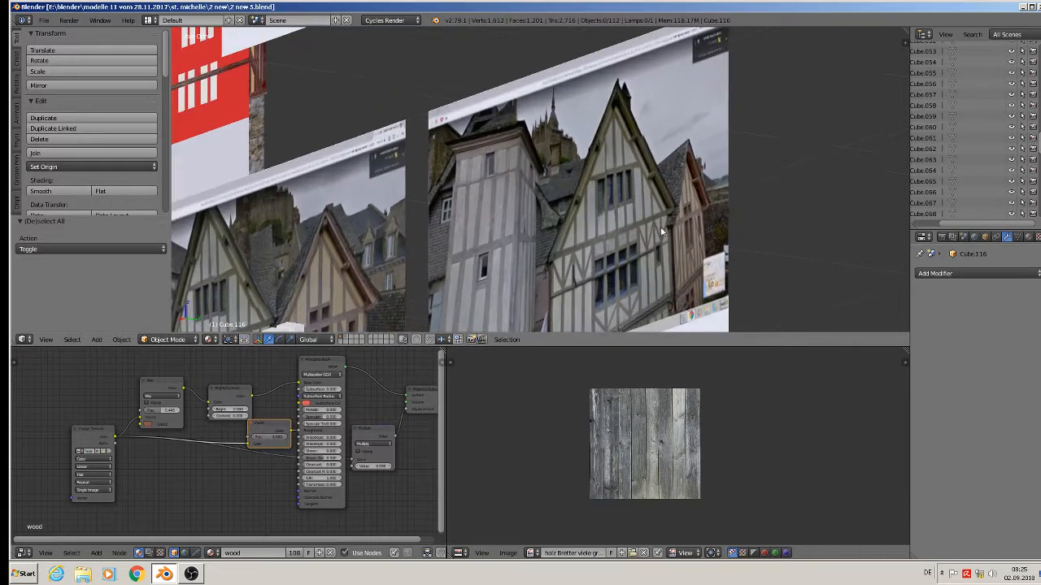
scroll(620, 269, down, 4)
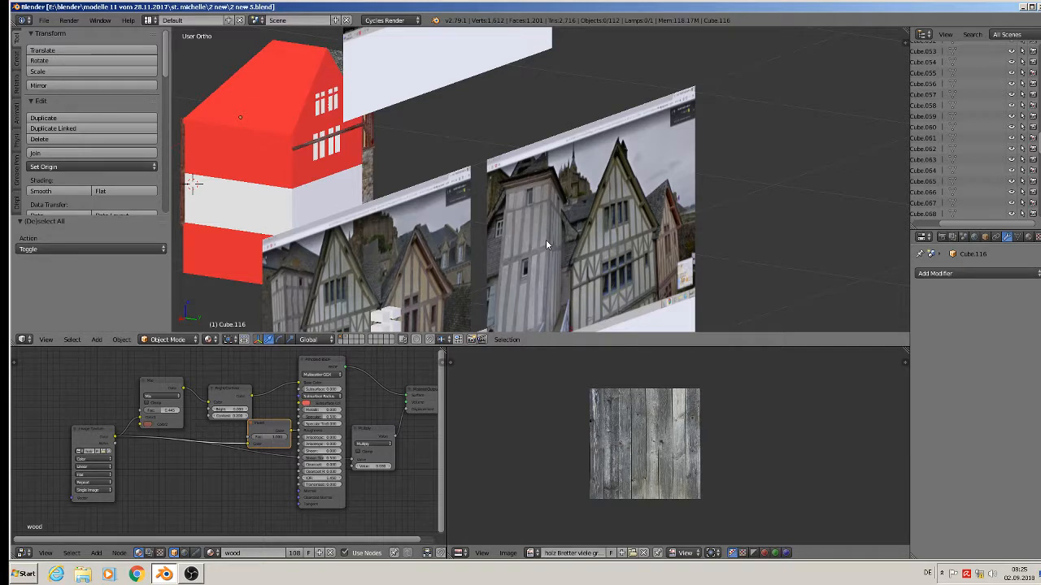
middle_drag(475, 210, 425, 132)
scroll(268, 122, up, 2)
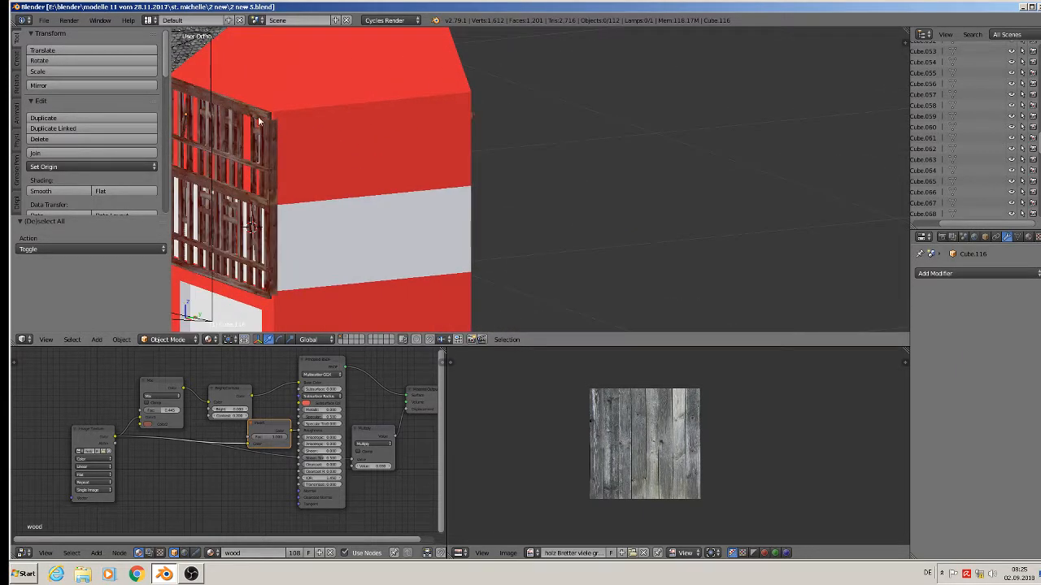
- Duplicate the four outer frame timbers of the upper floor's front facade and move the copies 0.504 along Y
right_click(266, 200)
middle_drag(266, 200, 306, 209)
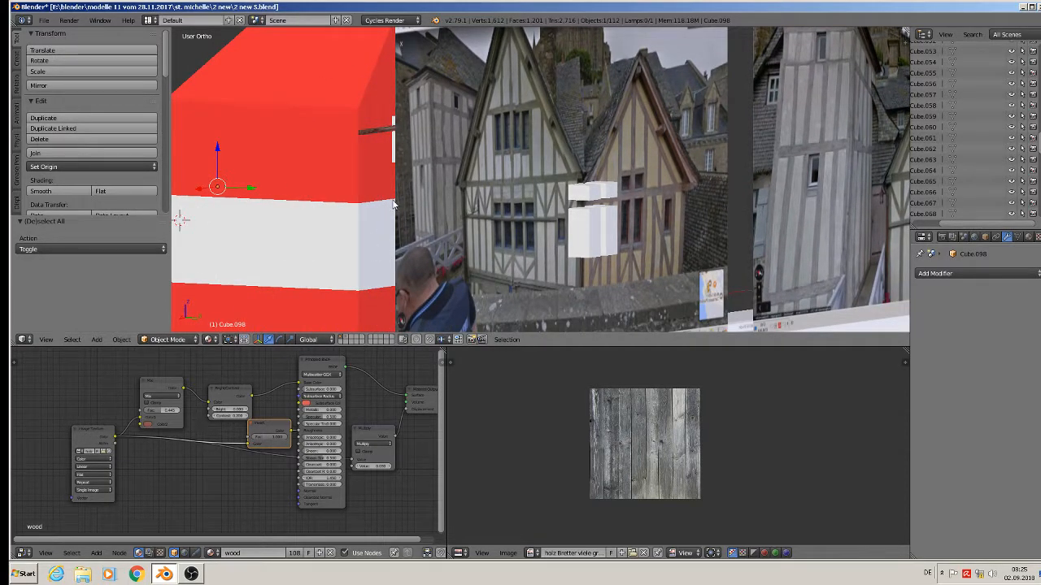
middle_drag(393, 205, 456, 216)
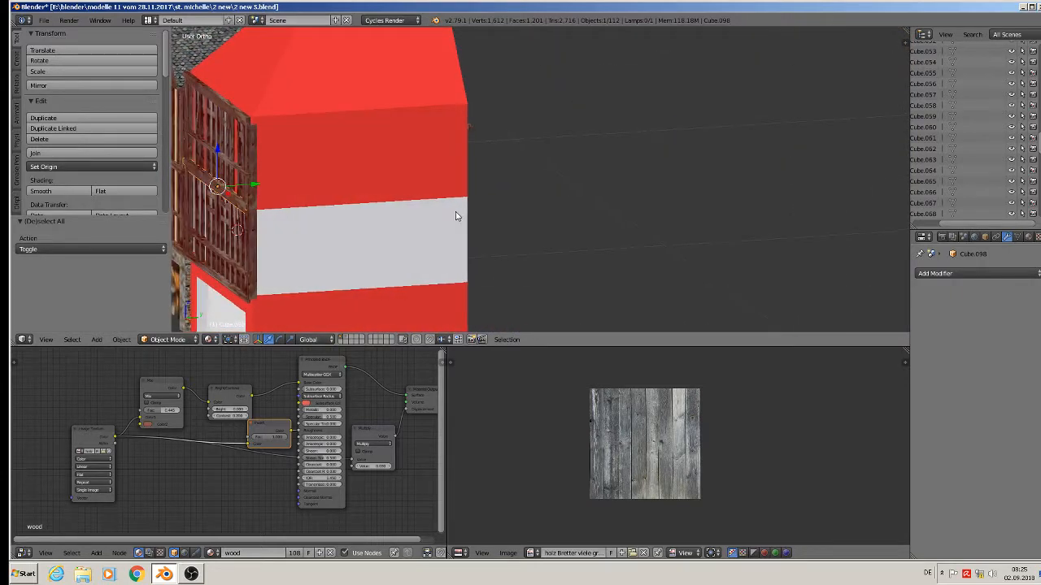
shift+right_click(251, 153)
shift+right_click(188, 102)
middle_drag(194, 104, 460, 167)
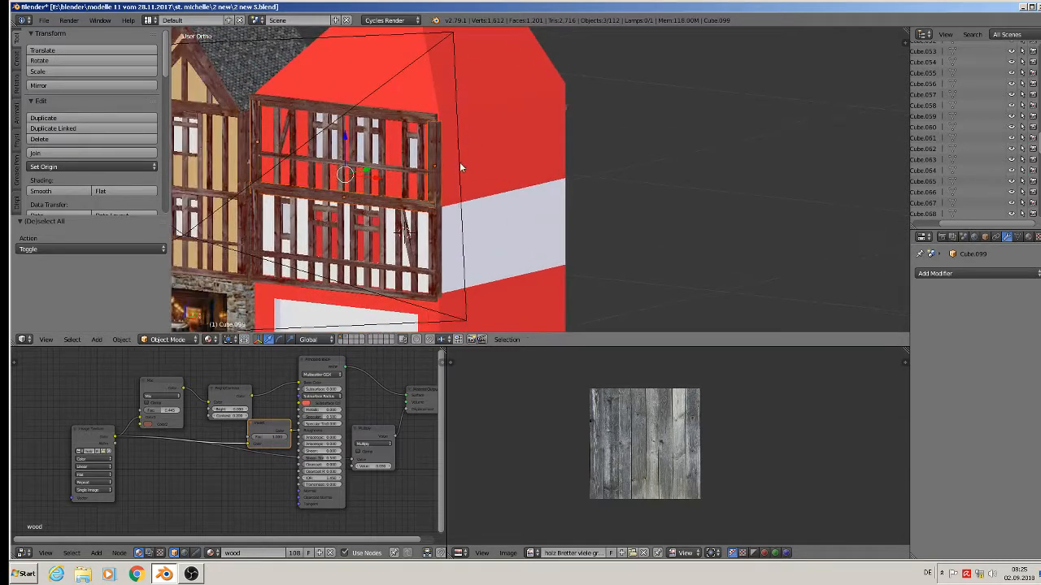
shift+right_click(385, 120)
middle_drag(385, 121, 399, 210)
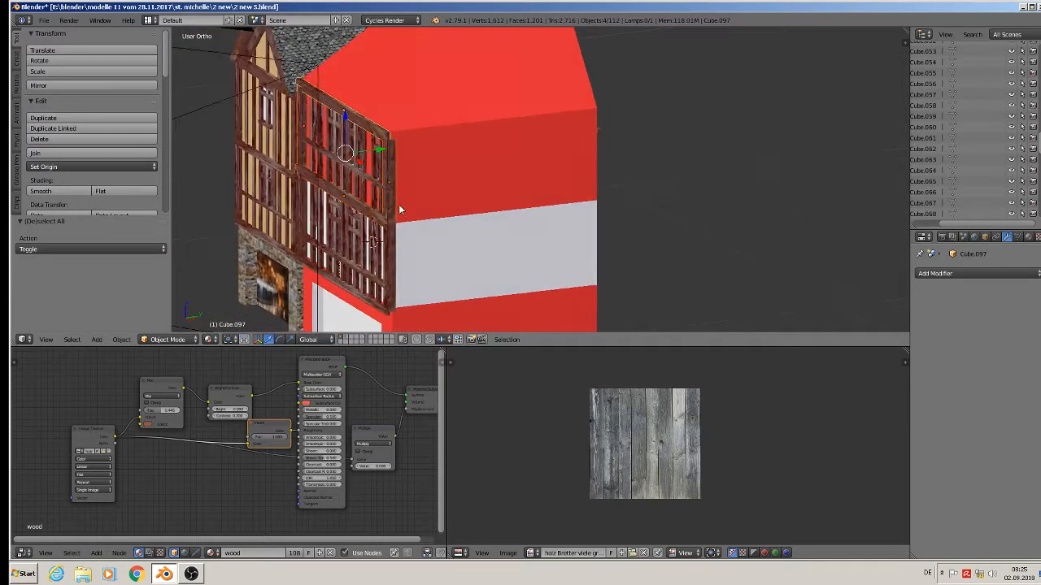
key(shift+d)
key(y)
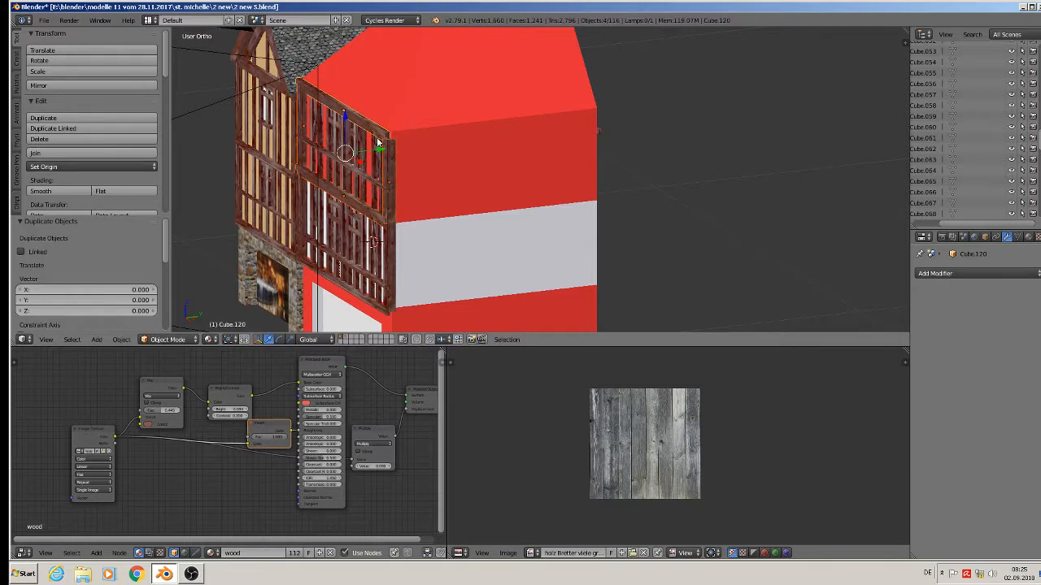
click(658, 210)
- Rotate the copied outer frame 180° around Z, move it -0.068 along Y against the rear wall, and deselect everything
mouse_move(659, 210)
middle_down()
mouse_move(604, 228)
mouse_move(652, 221)
middle_up()
text(rz180)
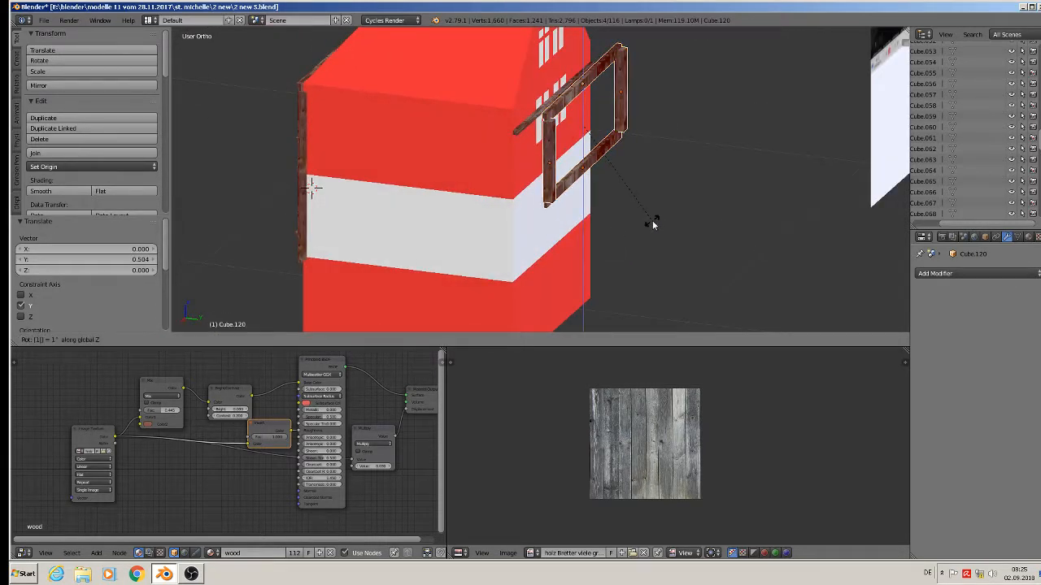
key(Return)
key(g)
key(y)
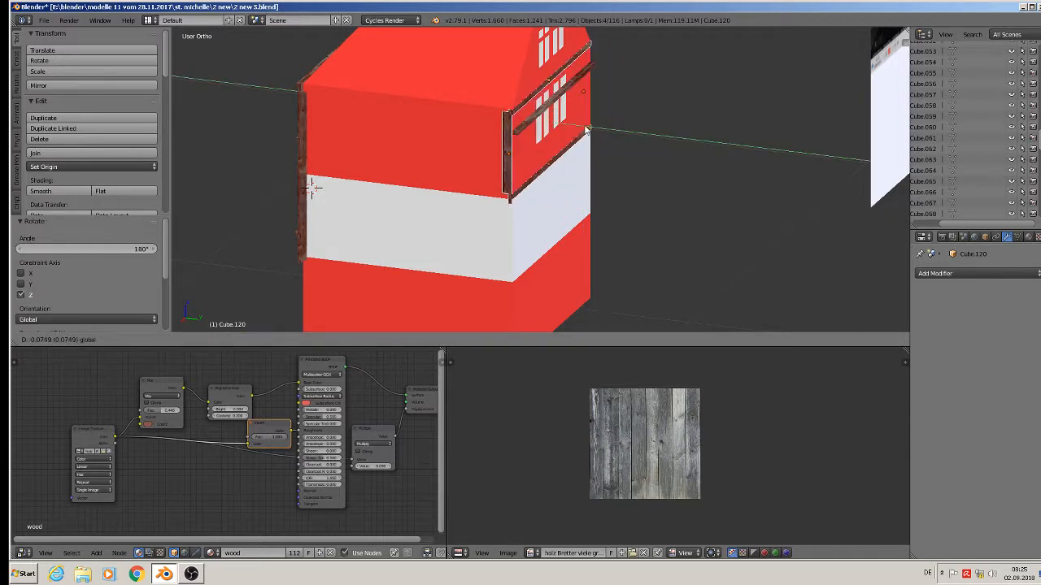
click(590, 130)
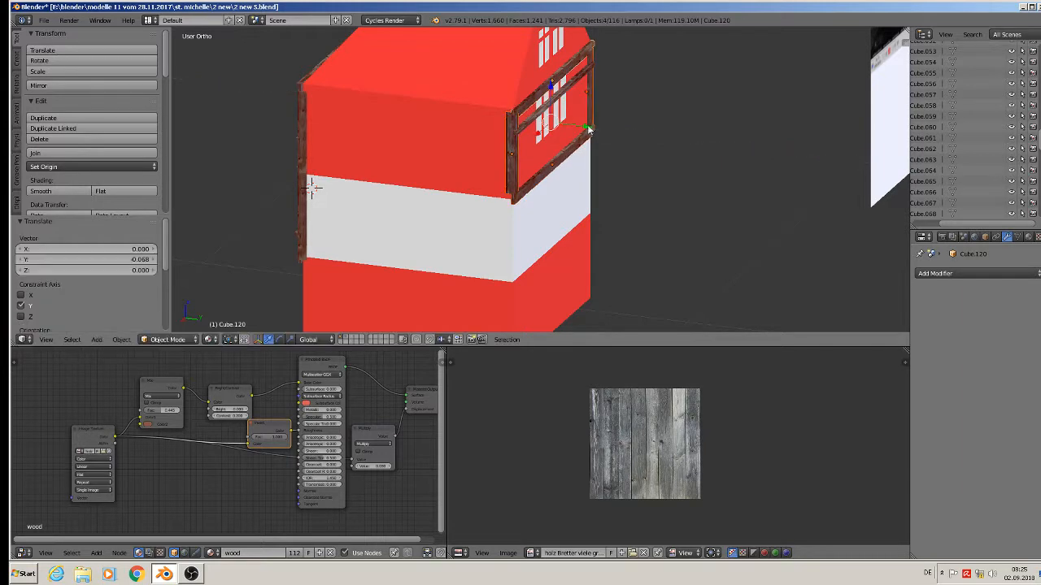
middle_drag(621, 135, 713, 117)
key(a)
scroll(561, 130, up, 3)
scroll(535, 174, up, 2)
right_click(444, 171)
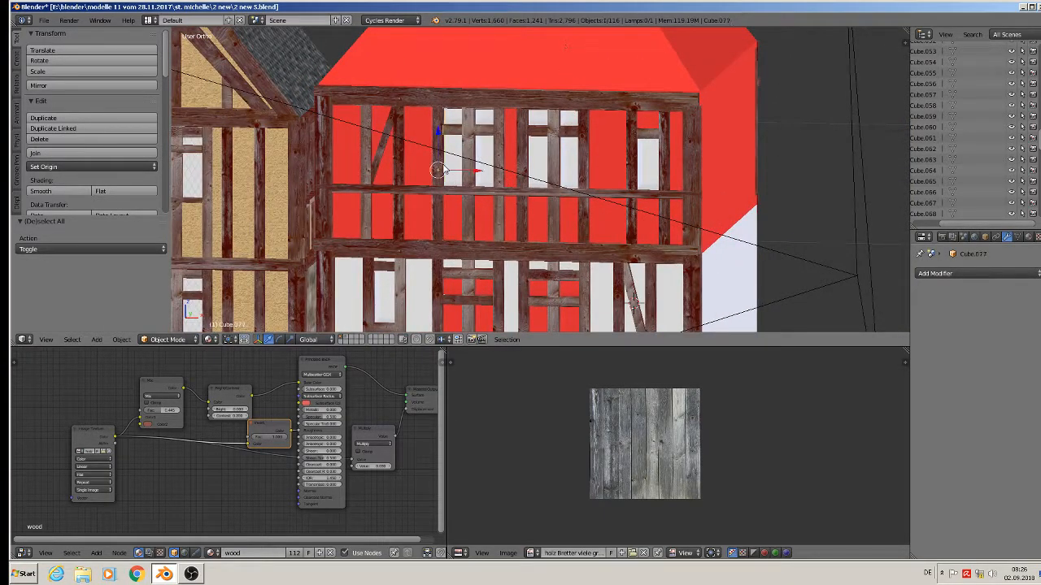
right_click(500, 176)
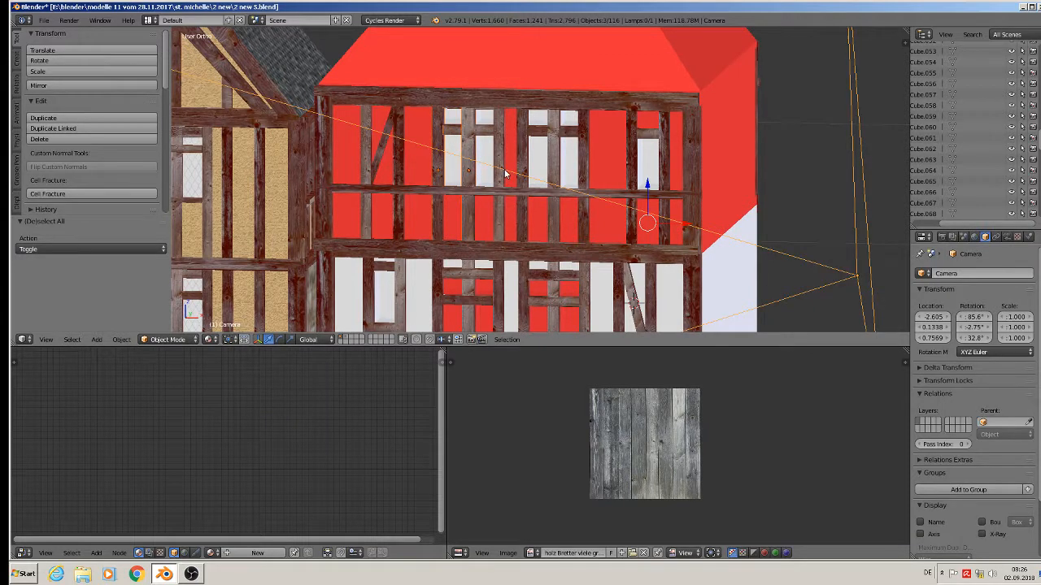
right_click(500, 173)
shift+right_click(468, 178)
shift+right_click(440, 175)
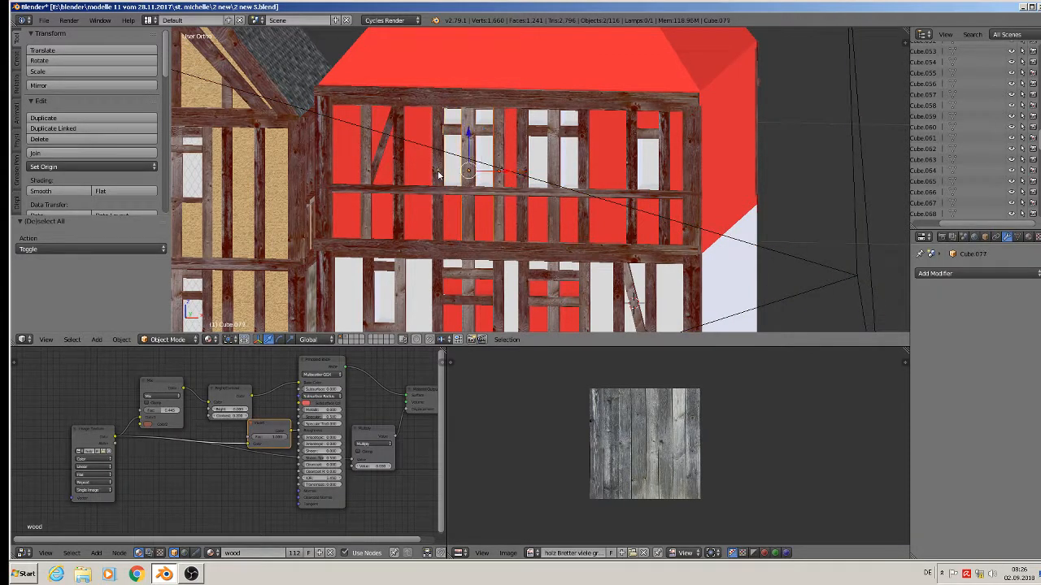
shift+right_click(453, 134)
shift+right_click(522, 149)
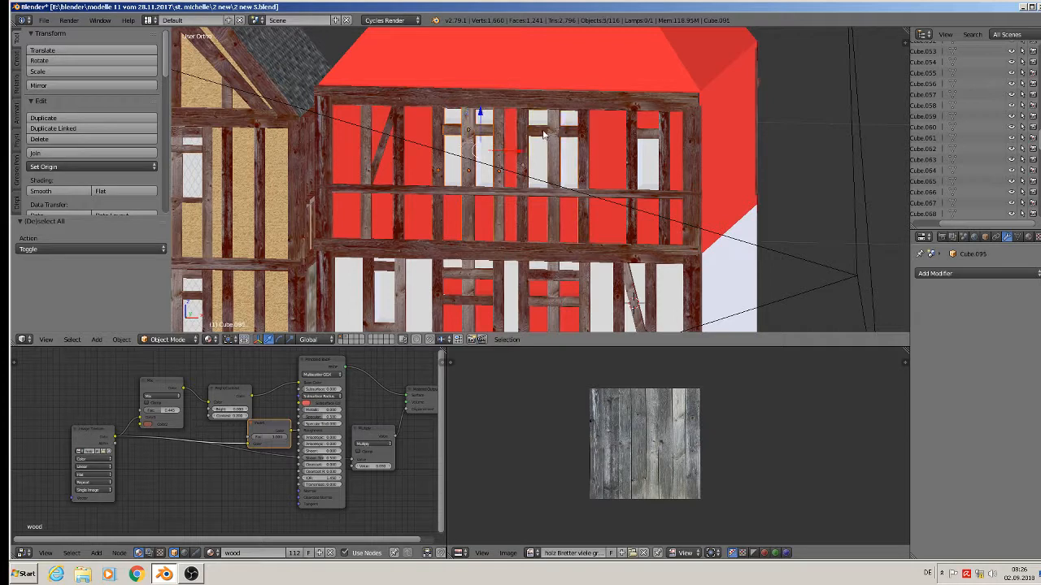
shift+right_click(543, 132)
shift+right_click(556, 156)
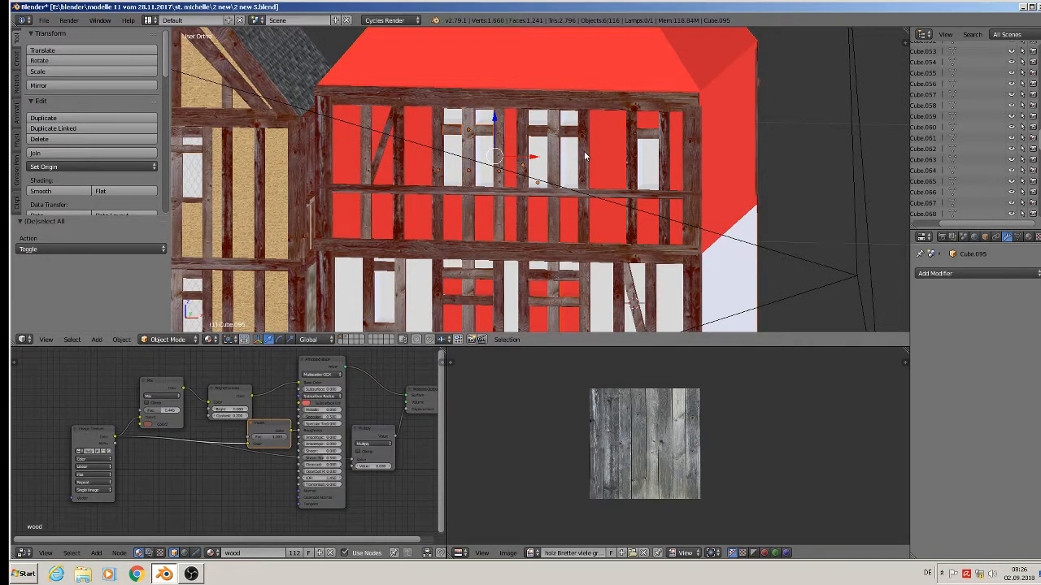
shift+right_click(584, 150)
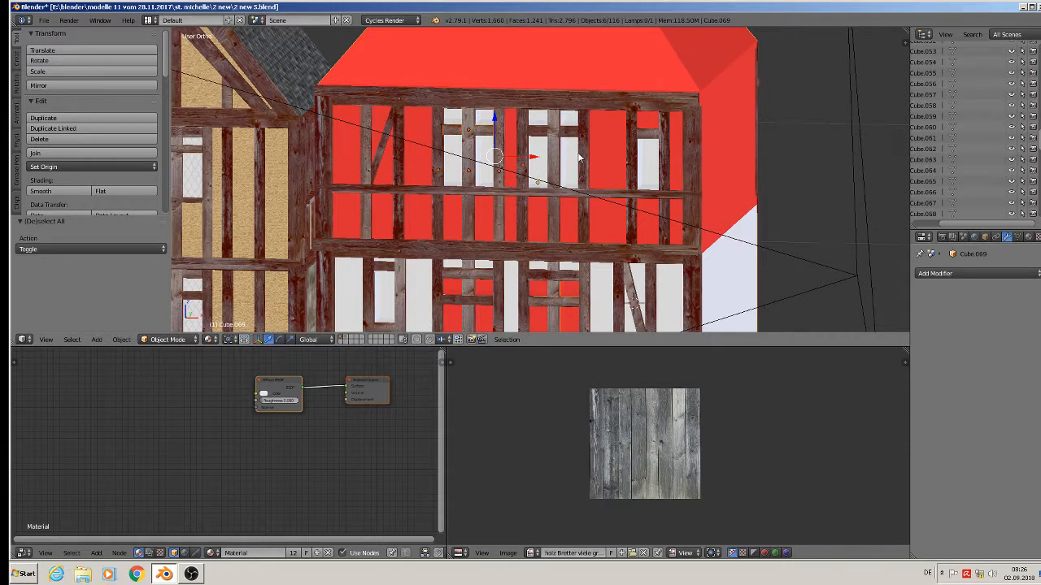
right_click(581, 157)
right_click(550, 139)
- Duplicate the posts and short crossbars around the upper floor's two front double windows and move the copies 0.665 along Y
right_click(549, 135)
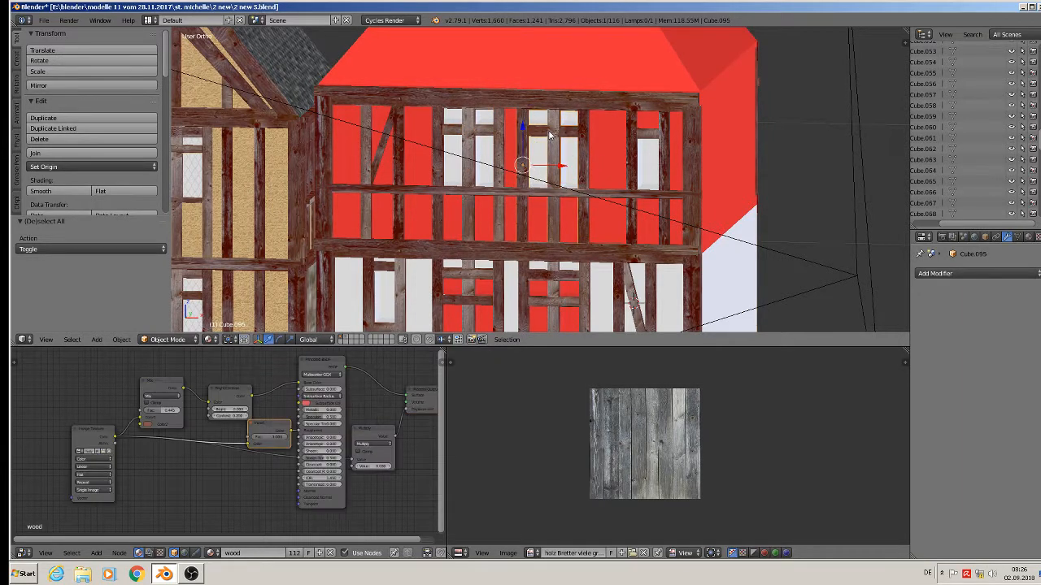
shift+right_click(466, 129)
shift+right_click(496, 128)
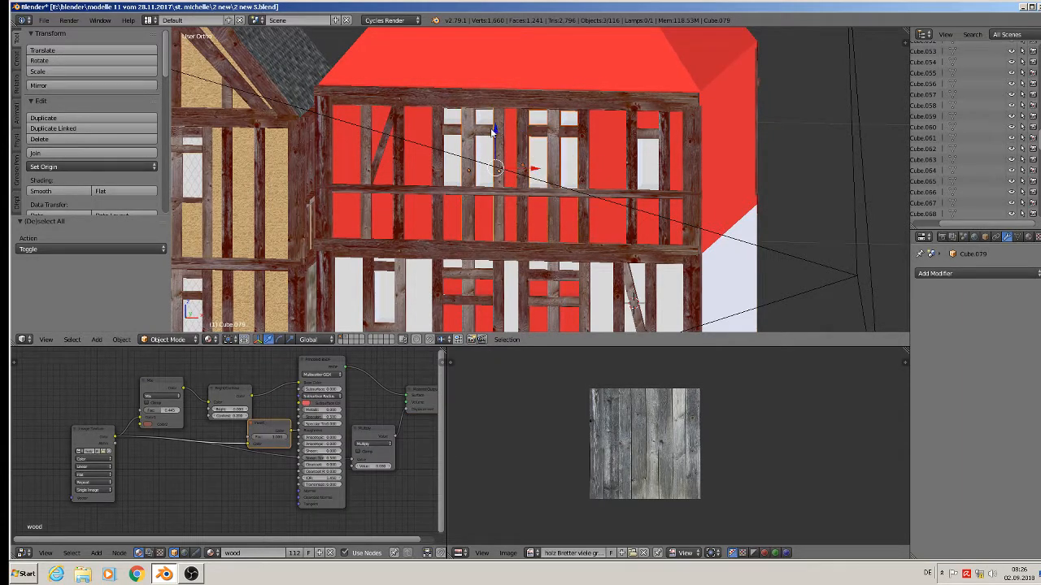
shift+right_click(488, 129)
shift+right_click(446, 133)
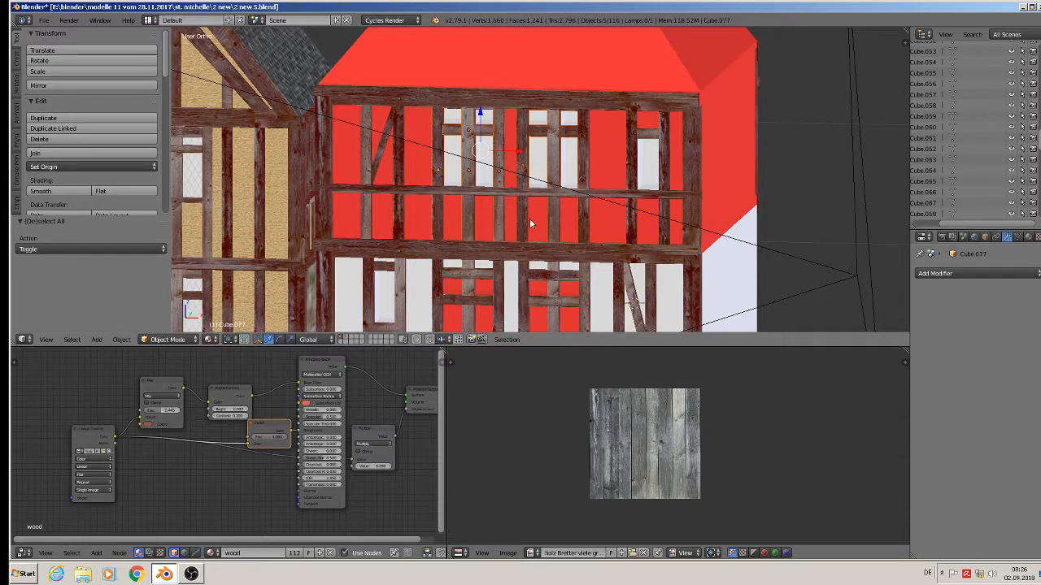
middle_drag(529, 218, 440, 268)
key(shift+d)
right_click(472, 244)
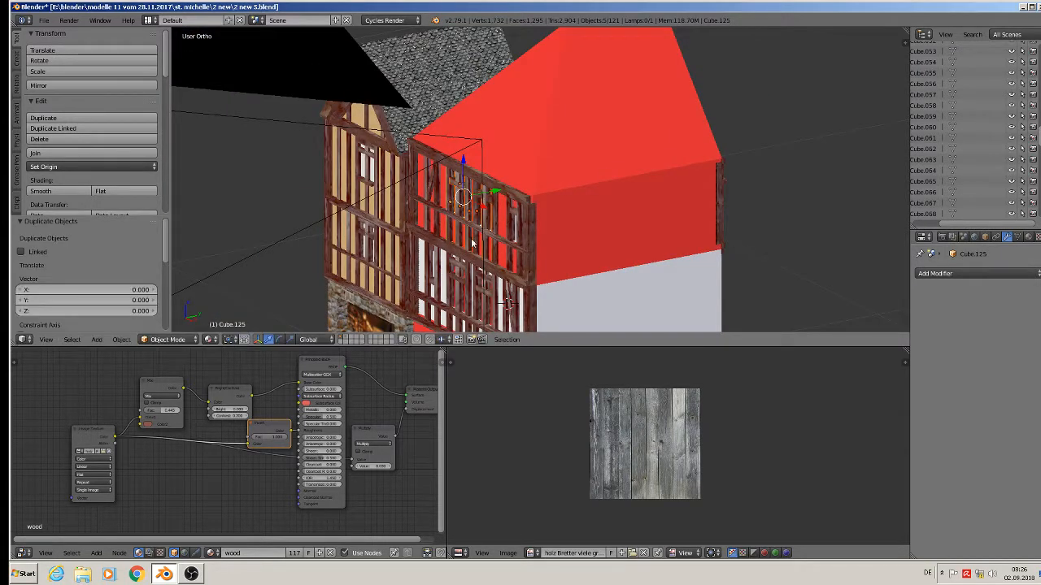
key(g)
key(y)
click(792, 154)
- Rotate the copied window timbers 180° around Z and move them -0.241 along Y to the rear wall
middle_drag(602, 234, 559, 239)
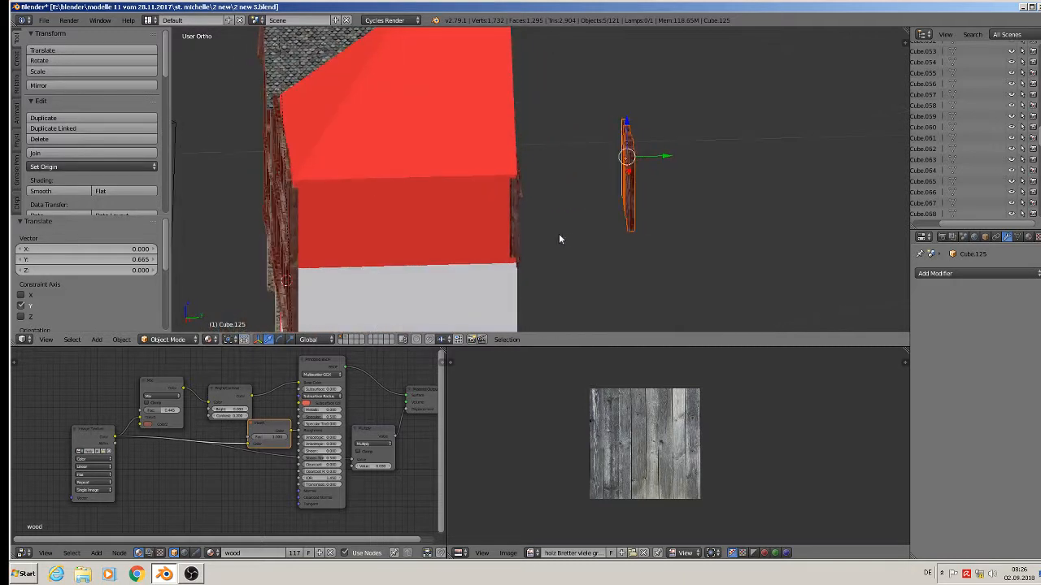
text(rz)
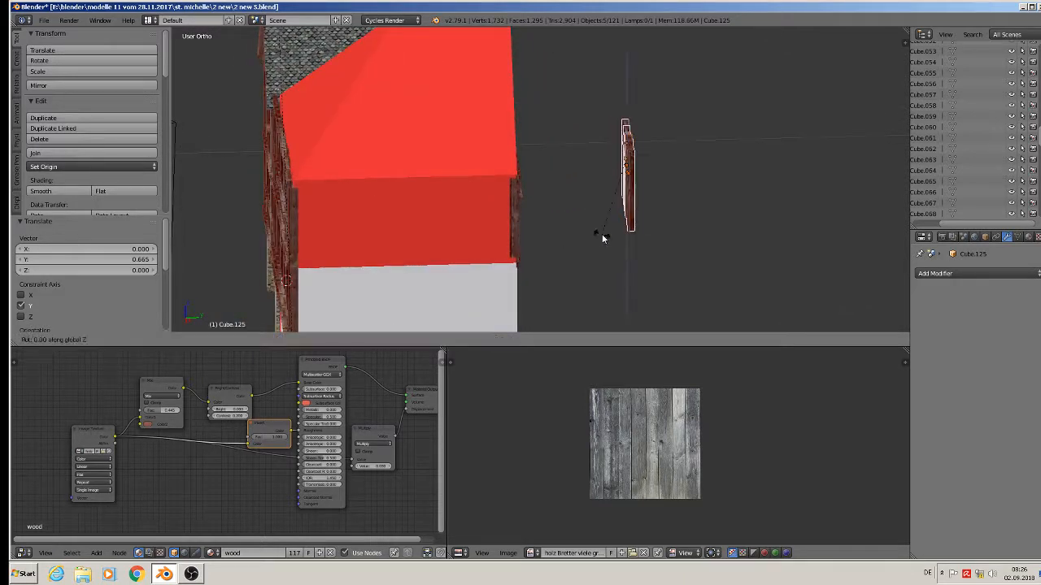
text(180)
key(Return)
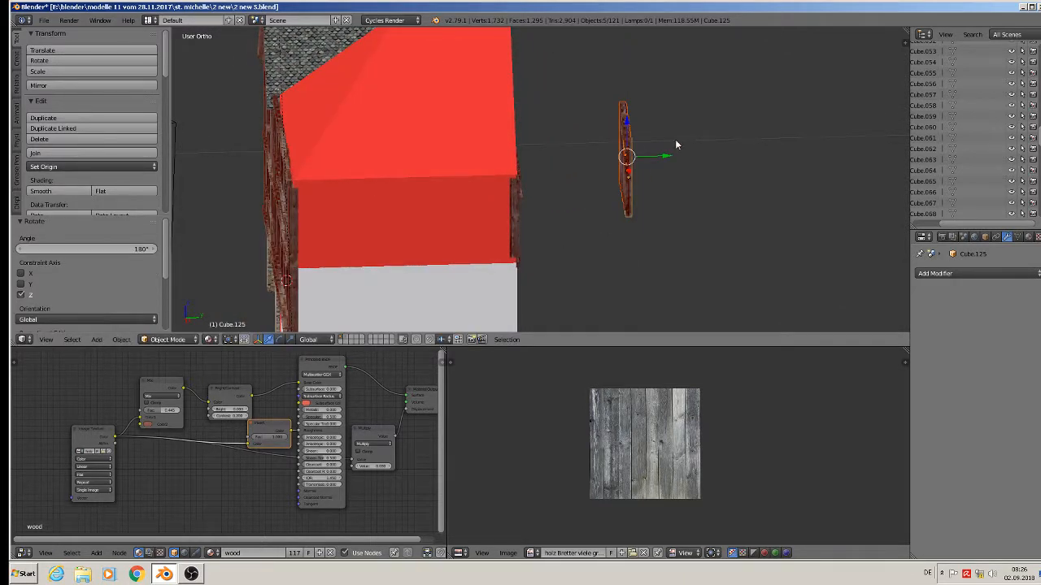
key(g)
key(y)
click(534, 162)
middle_drag(534, 162, 487, 180)
key(KP_Decimal)
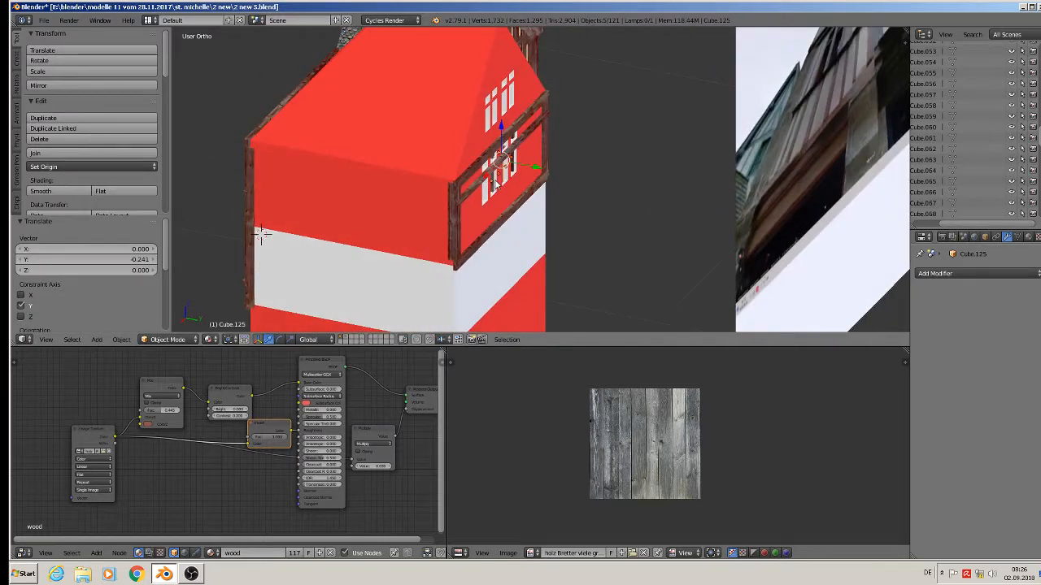
- Adjust the copied window timbers by 0.009 along Y and 0.069 along X to align them with the rear windows
key(g)
key(y)
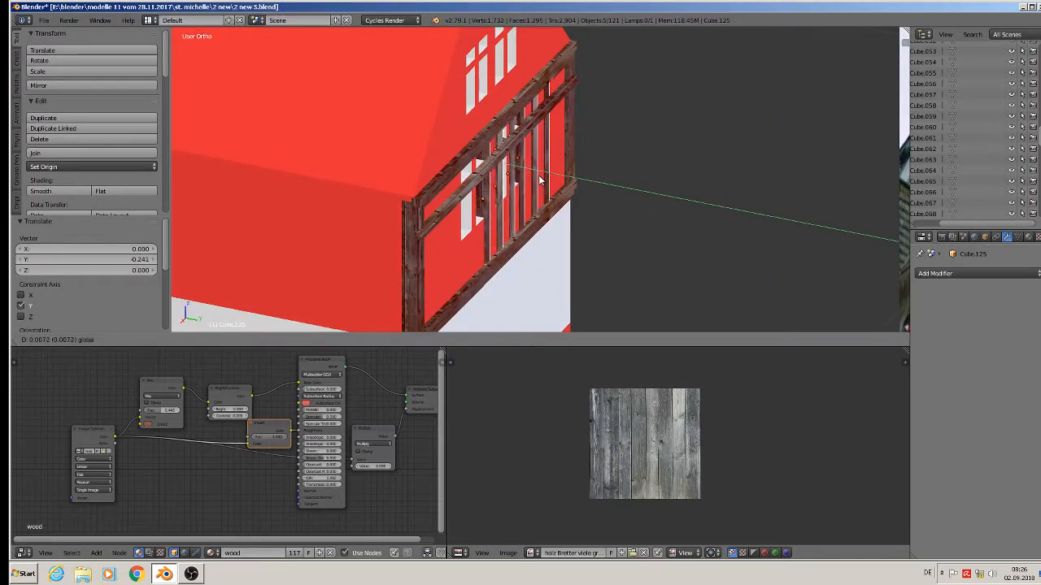
click(543, 179)
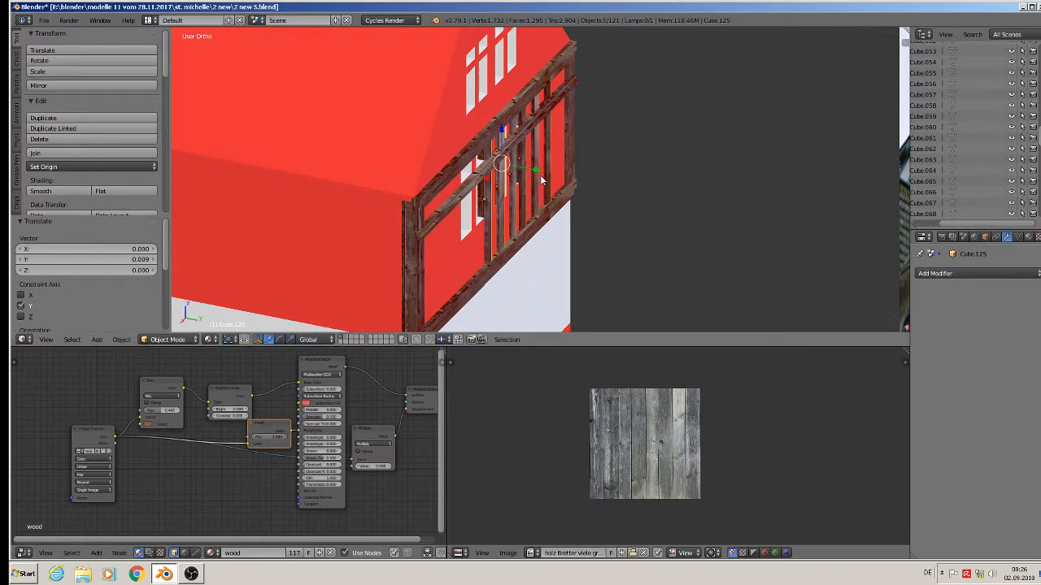
middle_drag(544, 179, 479, 144)
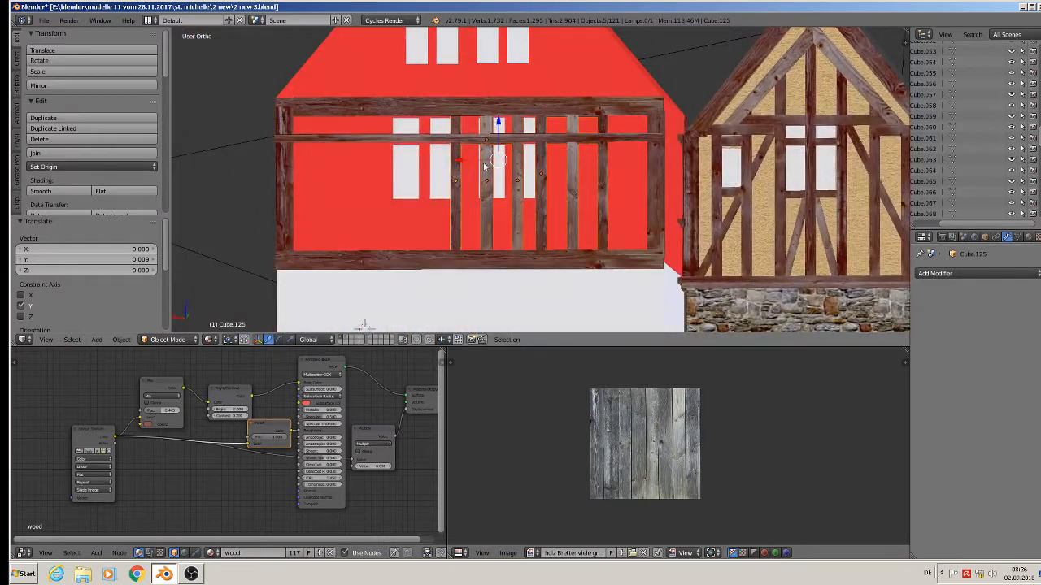
drag(464, 161, 406, 162)
- Lower the separate short crossbar by 0.072 along Z so it sits directly beneath its rear window
click(450, 137)
scroll(450, 137, up, 5)
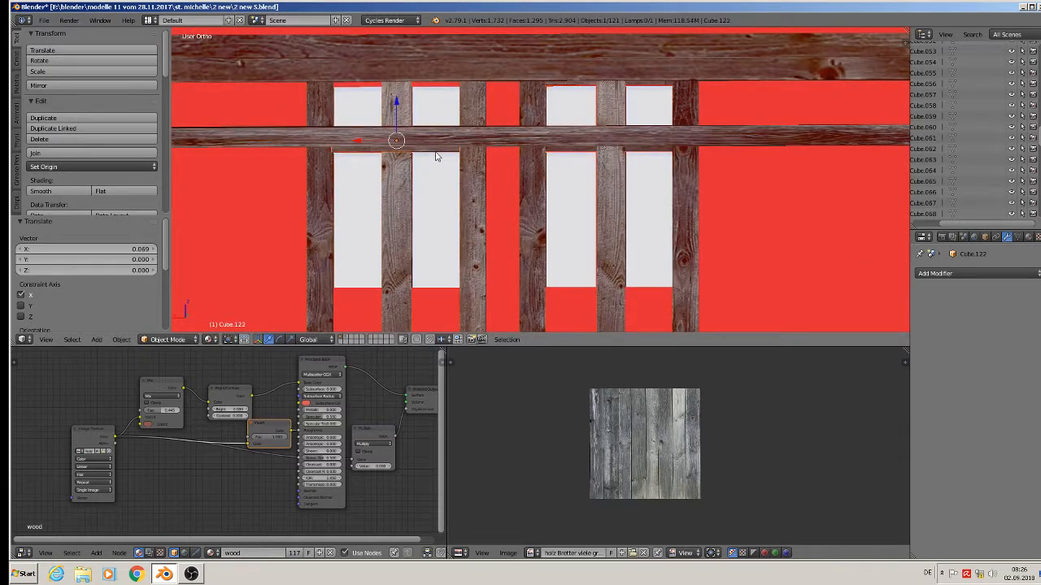
drag(388, 110, 388, 274)
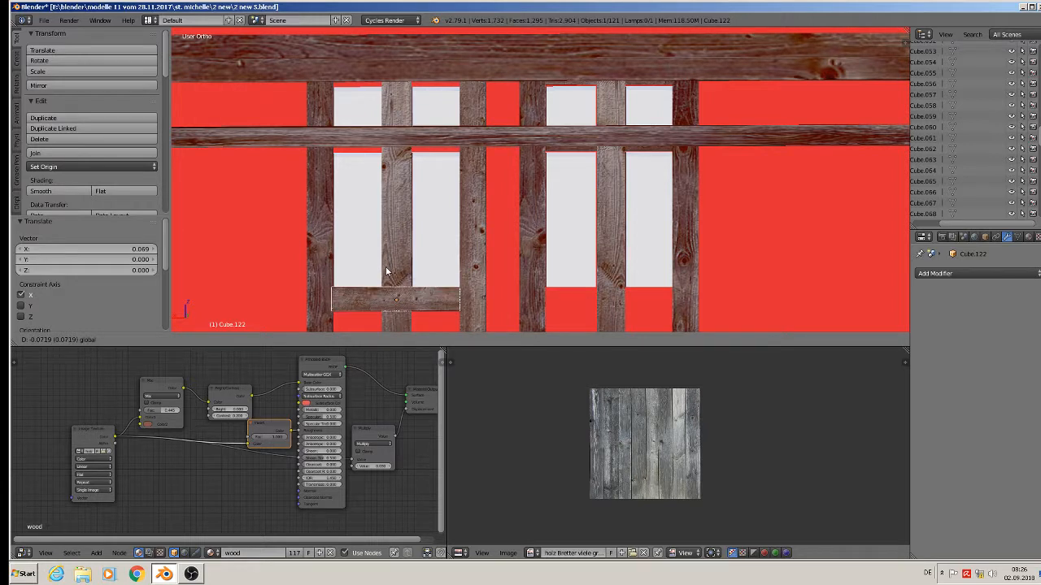
- Raise the long horizontal beam across the rear windows slightly to clear the short crossbar of the joined window frame
right_click(571, 153)
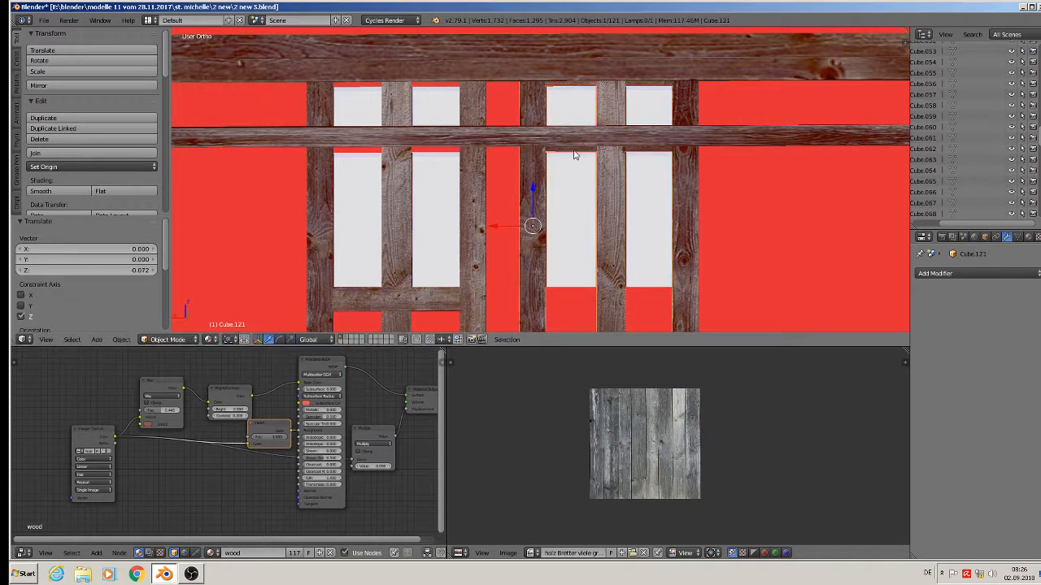
right_click(573, 154)
drag(504, 113, 505, 98)
- In Edit Mode, isolate the joined window frame's short crossbar, move it -0.072 along Z beneath the window, and return to Object Mode
right_click(566, 143)
key(Tab)
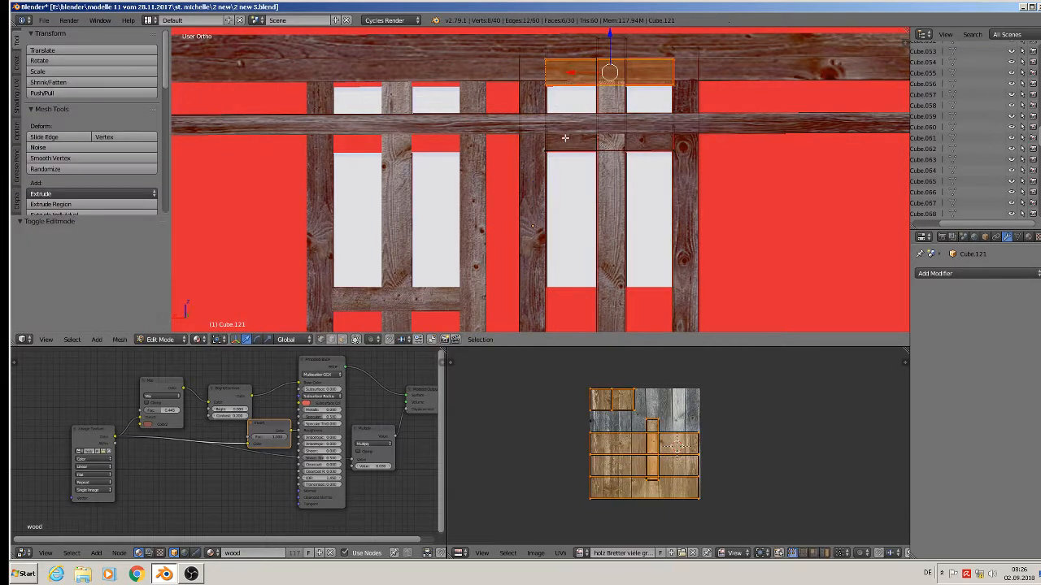
key(a)
key(l)
scroll(550, 149, down, 4)
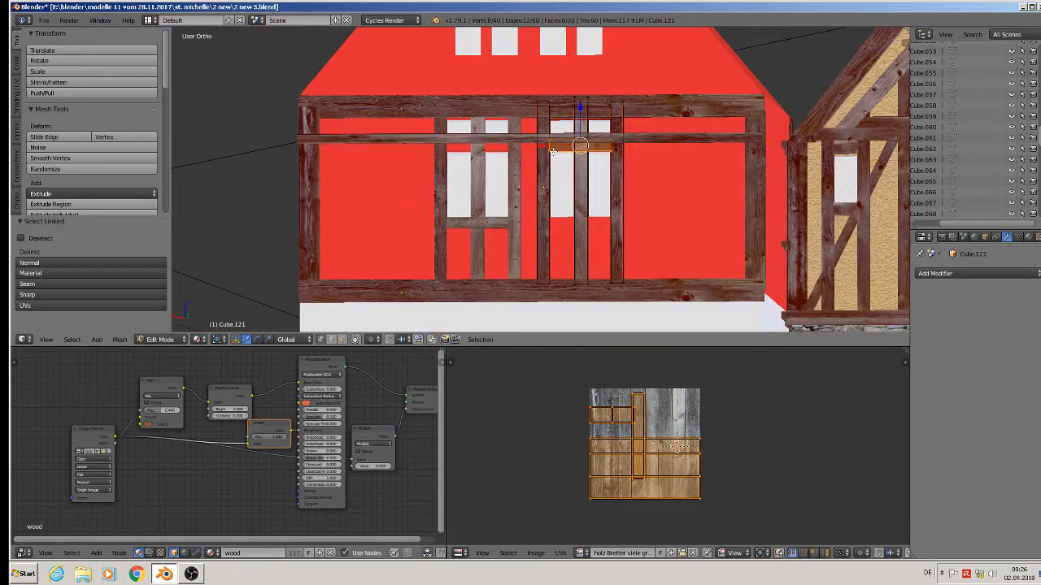
drag(590, 118, 567, 195)
scroll(615, 247, up, 2)
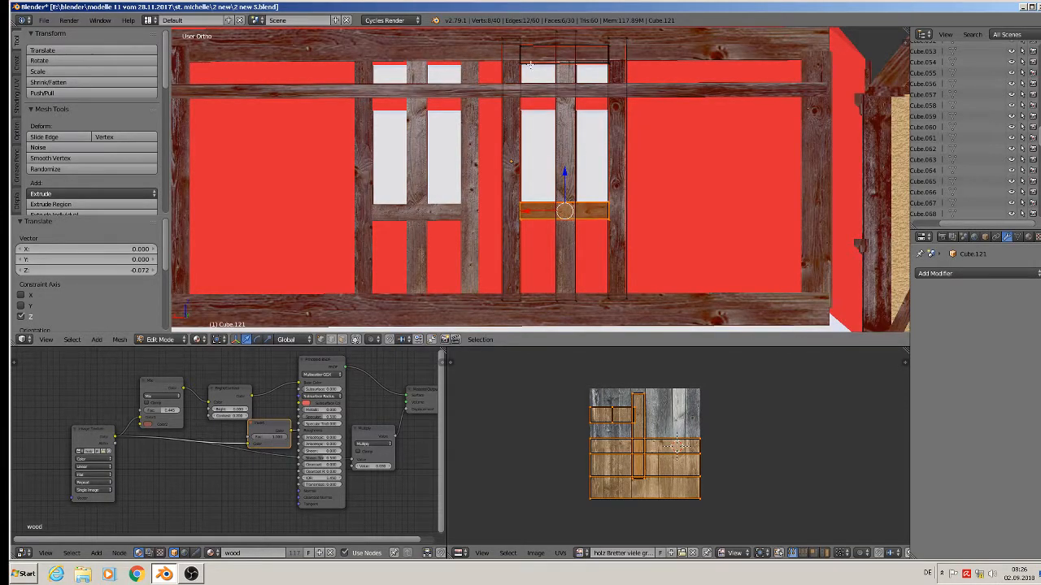
key(Tab)
- Move the long horizontal beam across the rear windows -0.008 along Z and scale it by 1.115 along Z
right_click(501, 94)
drag(492, 71, 494, 77)
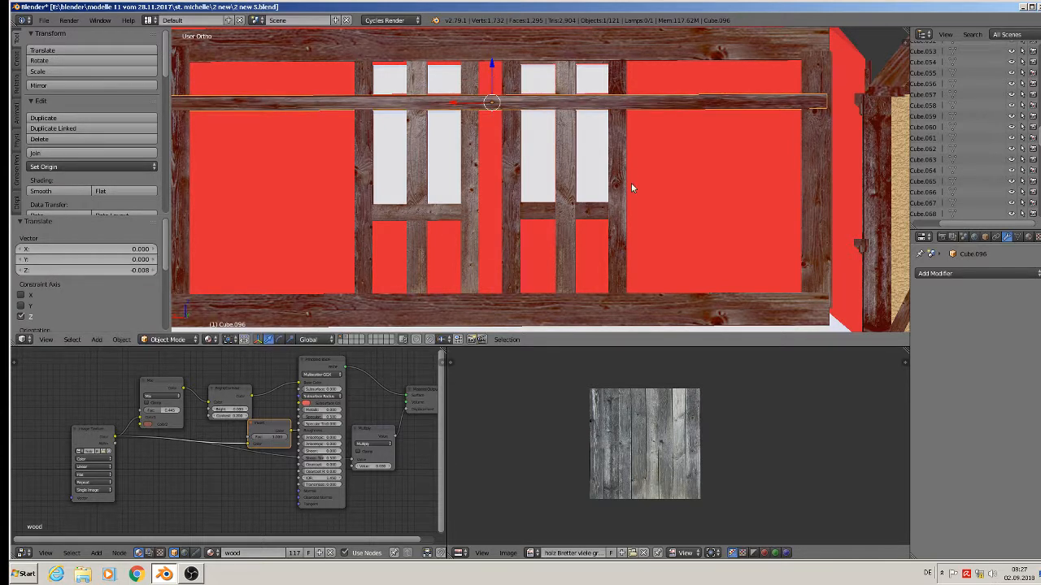
key(s)
key(z)
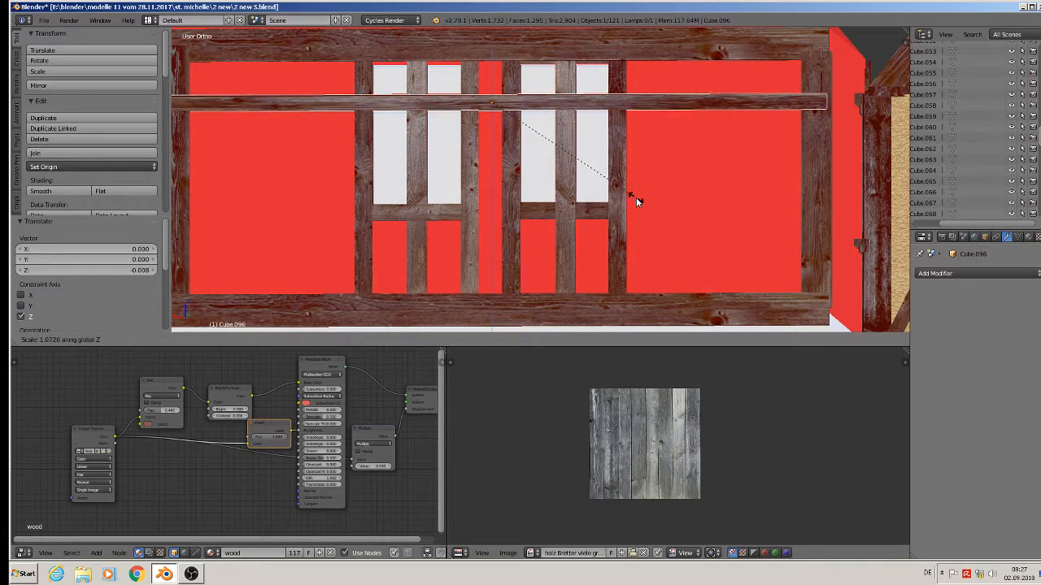
click(640, 210)
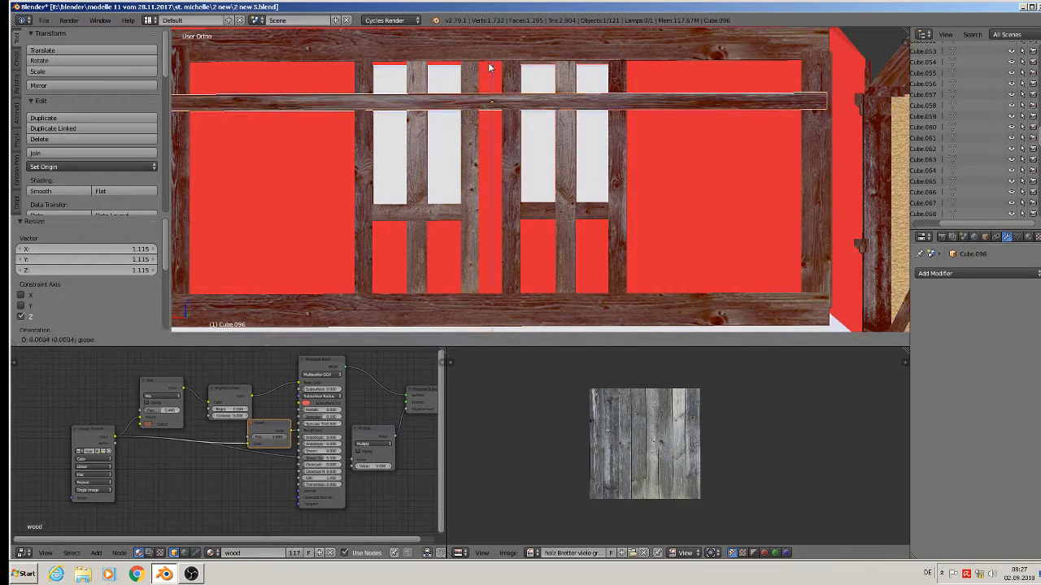
- Duplicate the short crossbar beneath the rear window, raise the copy along Z to the window's upper edge, and deselect everything
right_click(437, 213)
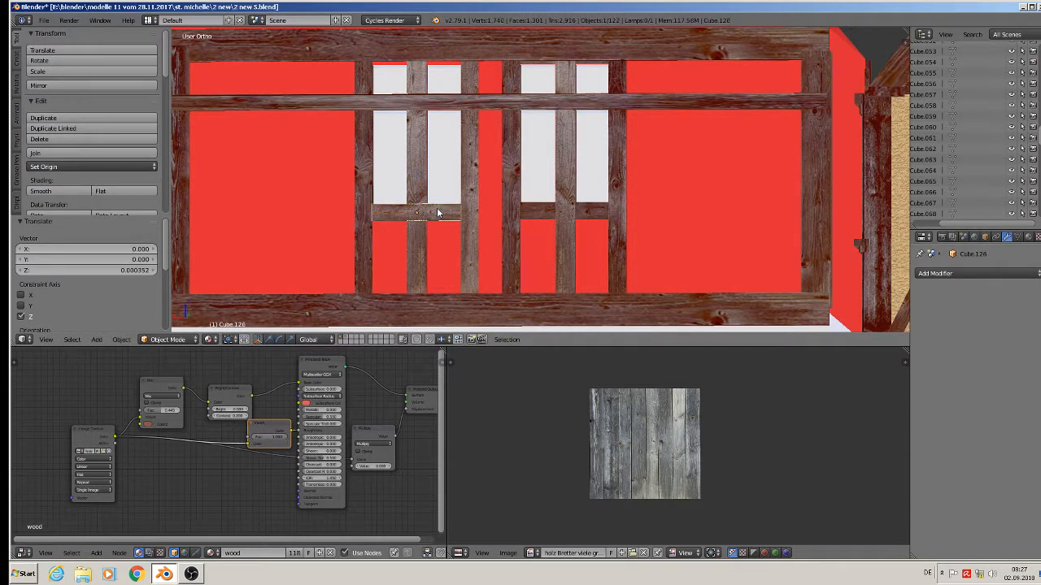
key(shift+d)
right_click(422, 185)
key(g)
key(z)
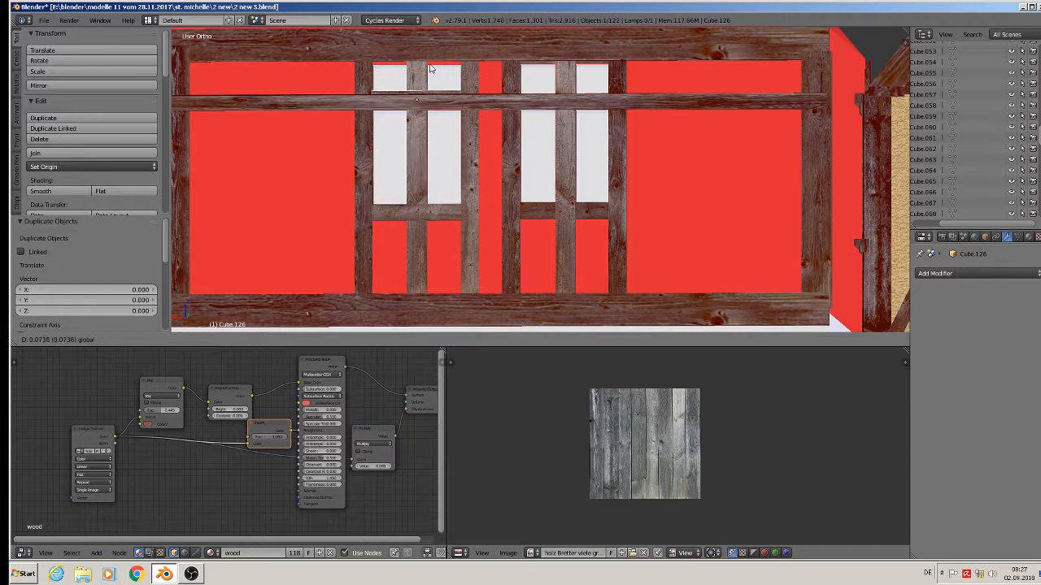
click(437, 328)
key(a)
scroll(529, 167, down, 5)
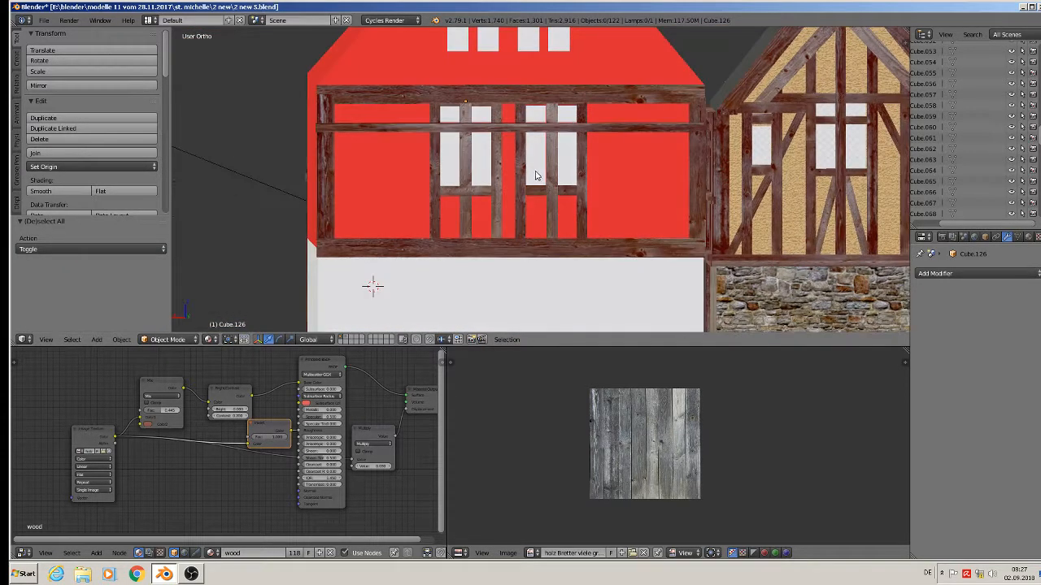
- Duplicate the two posts flanking the front facade's small upper window plus one lower-storey post, and move the copies 0.493 along Y beyond the rear wall
scroll(525, 204, down, 3)
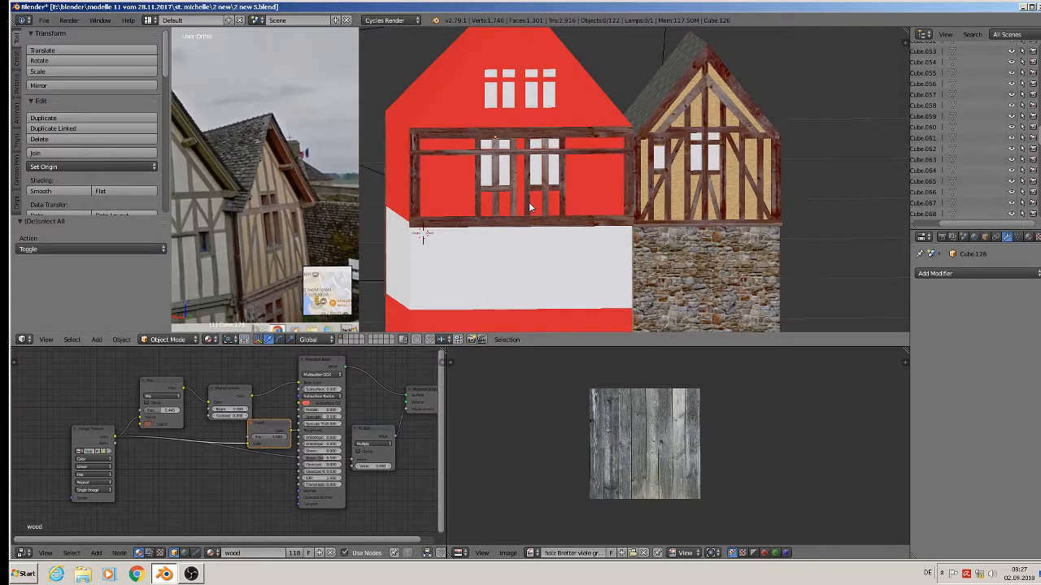
shift+middle_drag(287, 232, 361, 193)
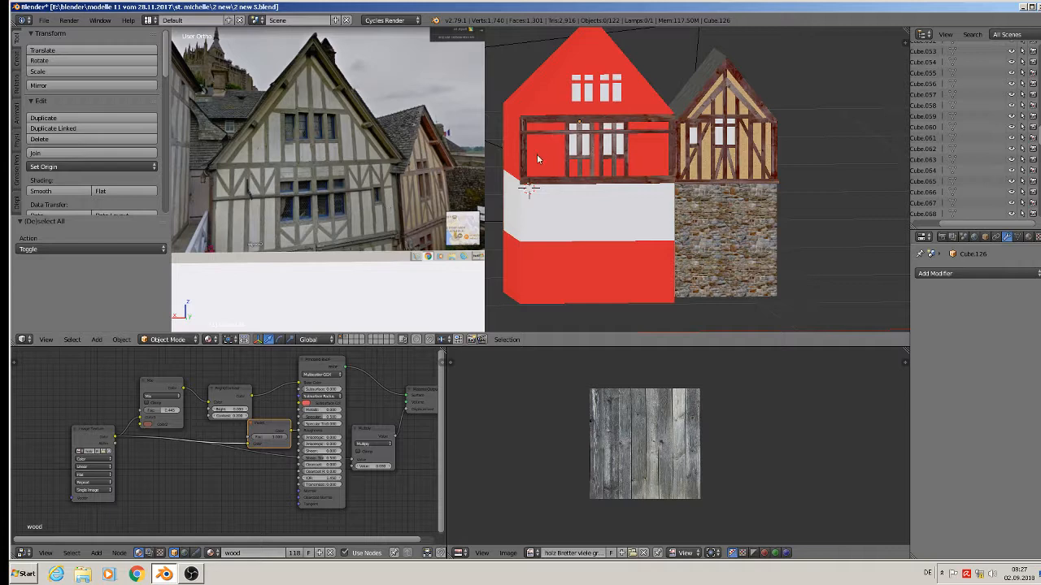
middle_drag(536, 159, 795, 199)
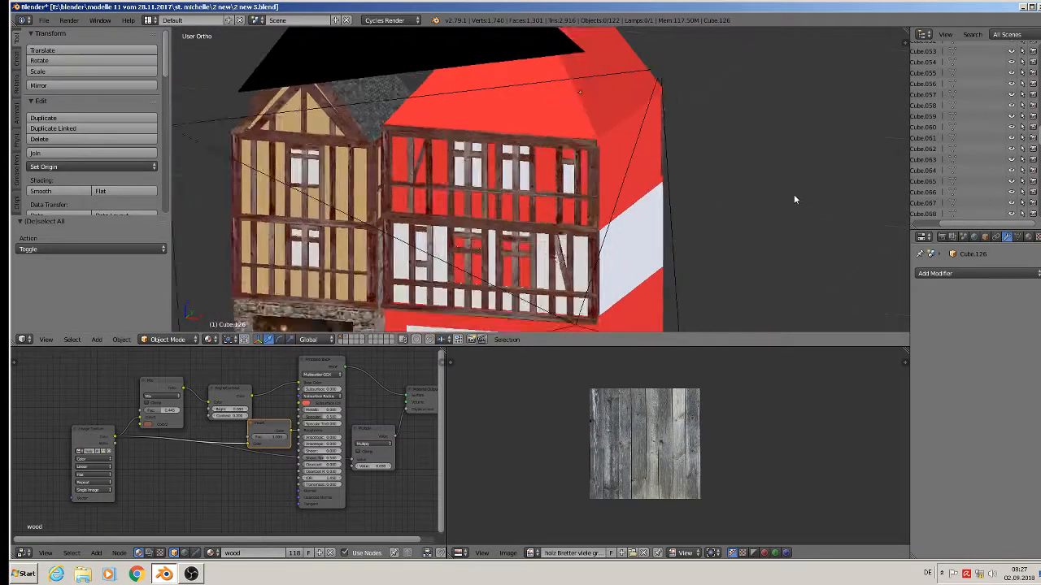
scroll(794, 196, up, 3)
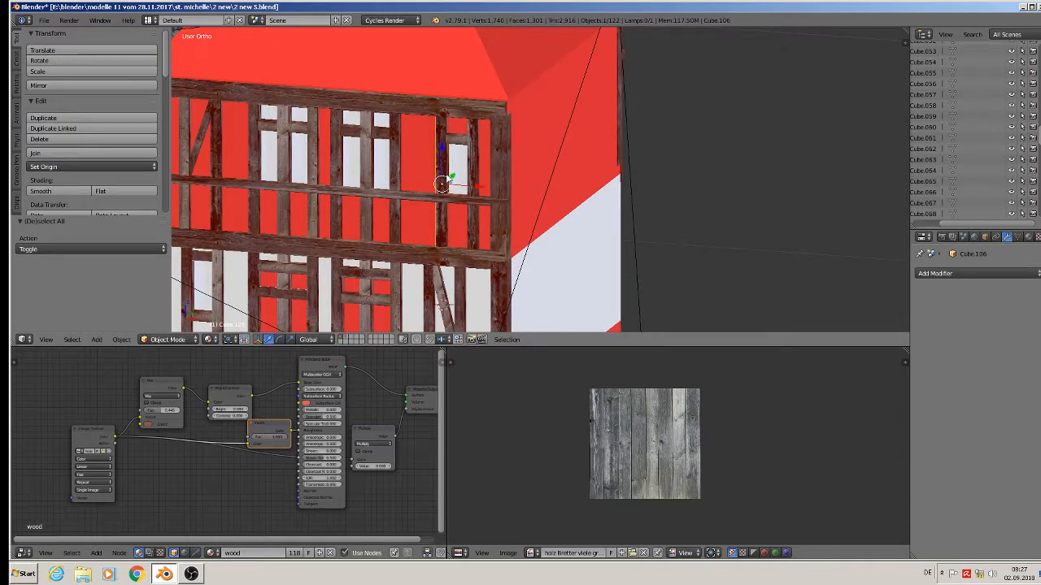
shift+right_click(475, 178)
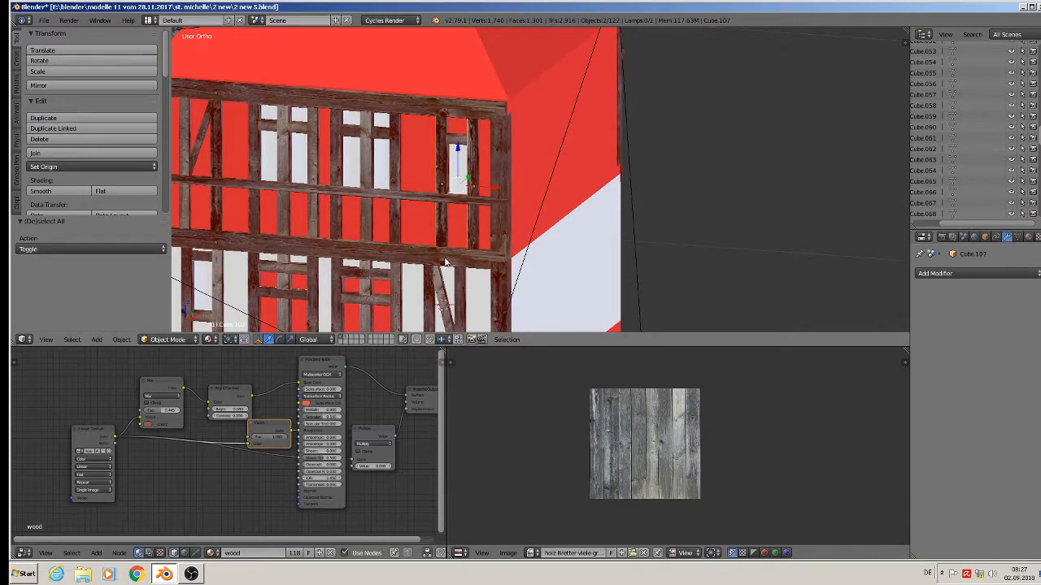
shift+right_click(431, 303)
scroll(448, 287, down, 4)
scroll(404, 296, up, 2)
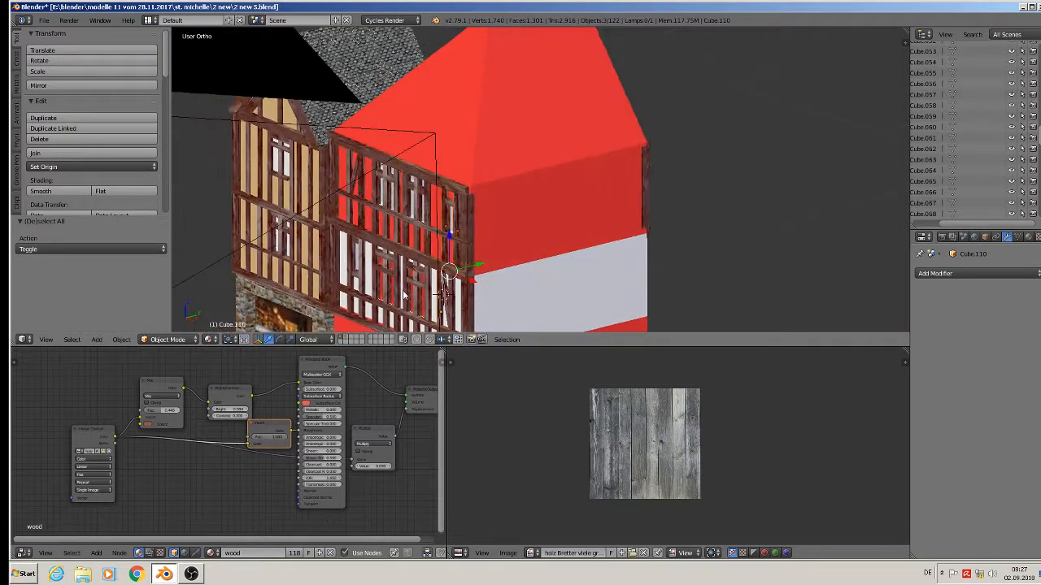
key(shift+d)
drag(478, 266, 681, 220)
- Raise the copied lower-storey post 0.173 along Z to line up with the other two copied posts
middle_drag(680, 221, 605, 214)
scroll(604, 215, down, 5)
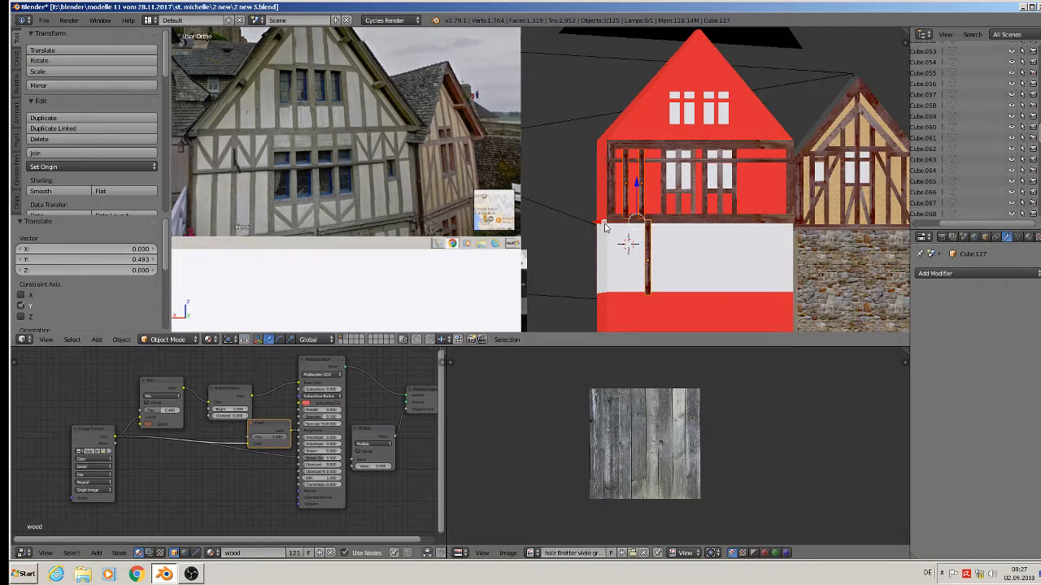
scroll(647, 223, up, 1)
middle_drag(654, 220, 653, 223)
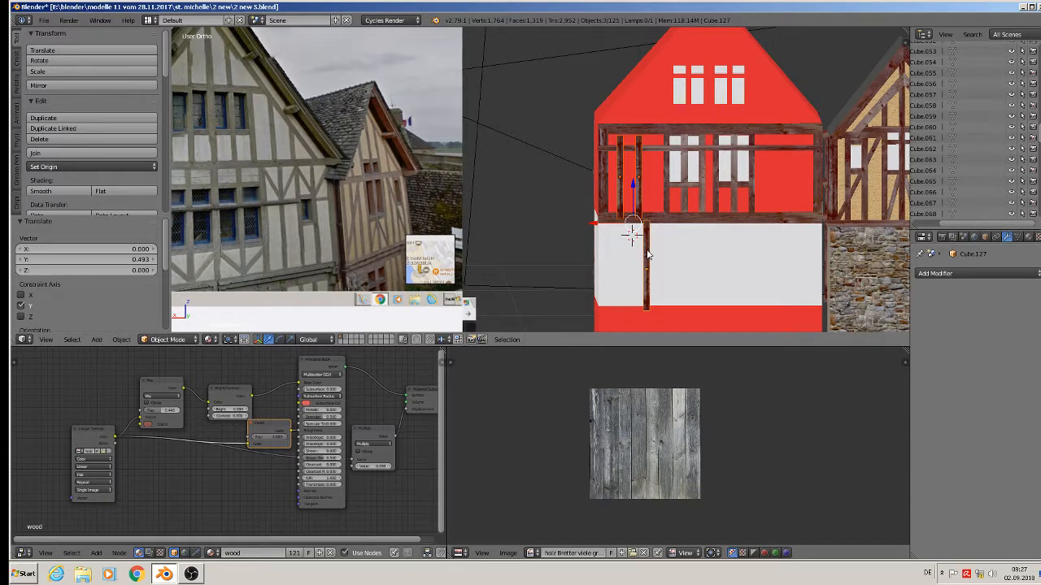
right_click(648, 253)
key(g)
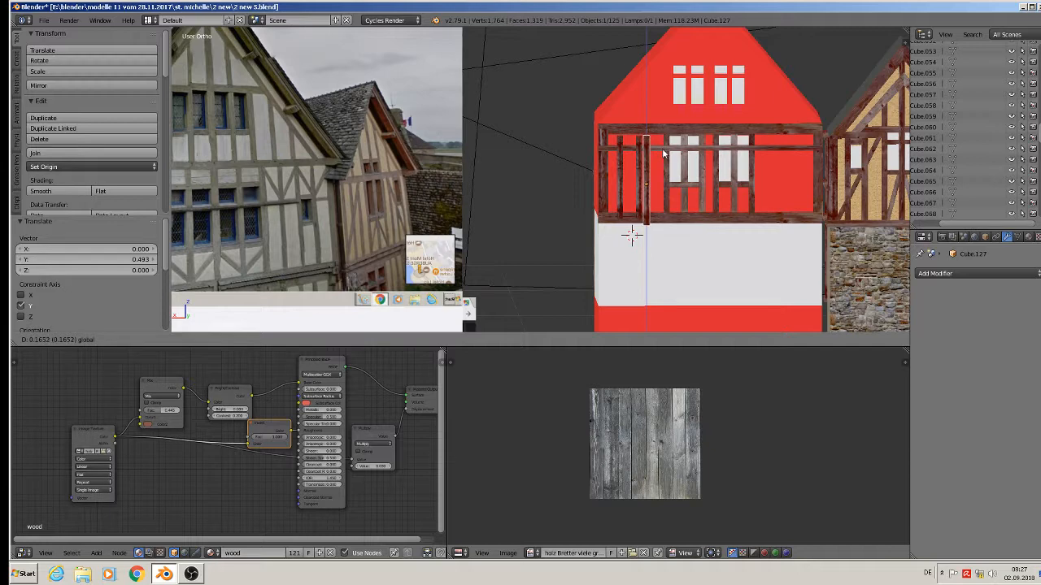
click(663, 152)
scroll(660, 159, up, 5)
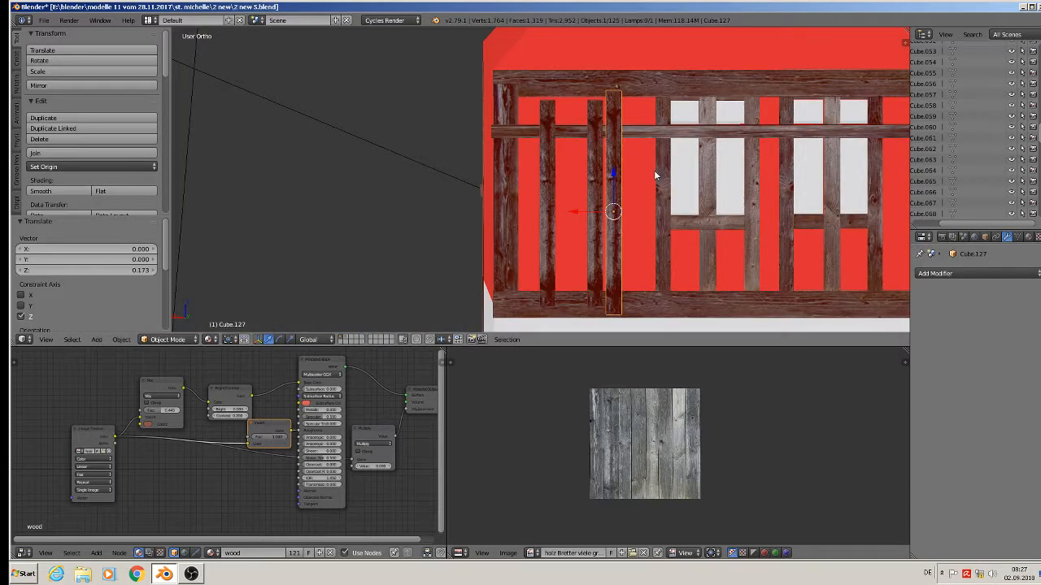
- In back view, move the tallest copied post -0.005 along X and the middle copied post 0.005 along X
key(ctrl+KP_1)
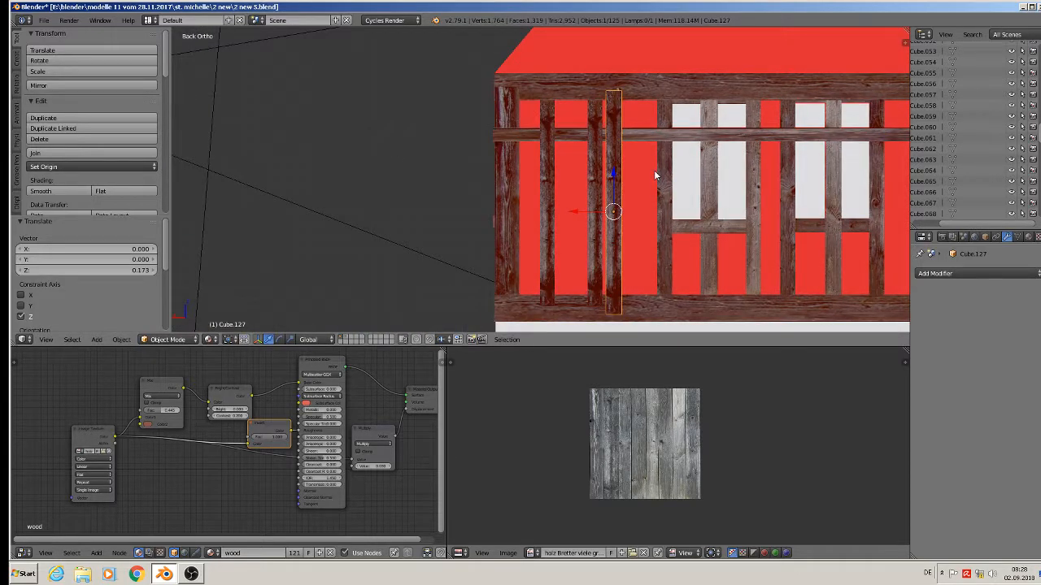
key(g)
key(x)
click(593, 215)
right_click(593, 189)
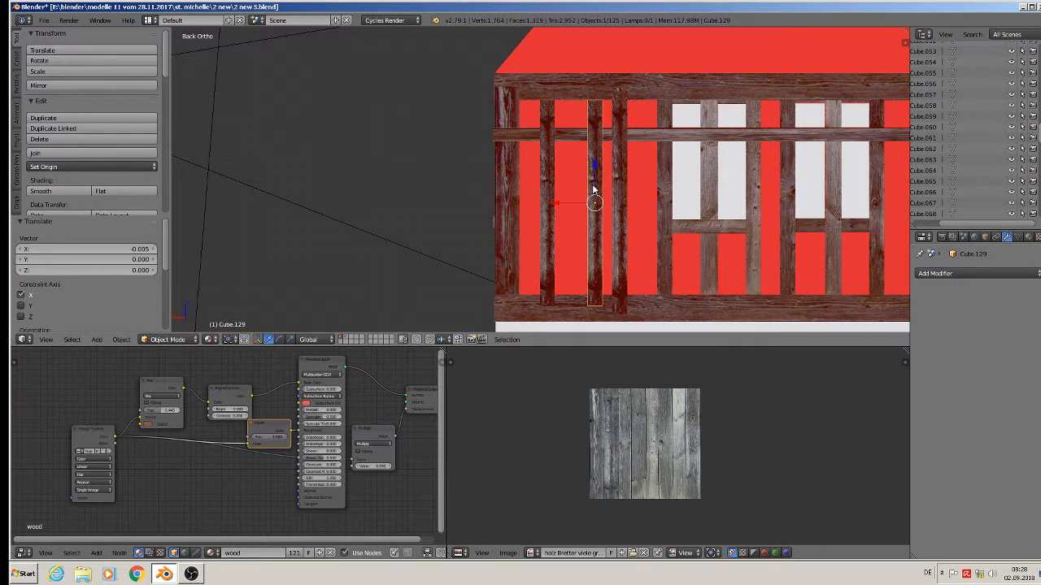
key(g)
key(x)
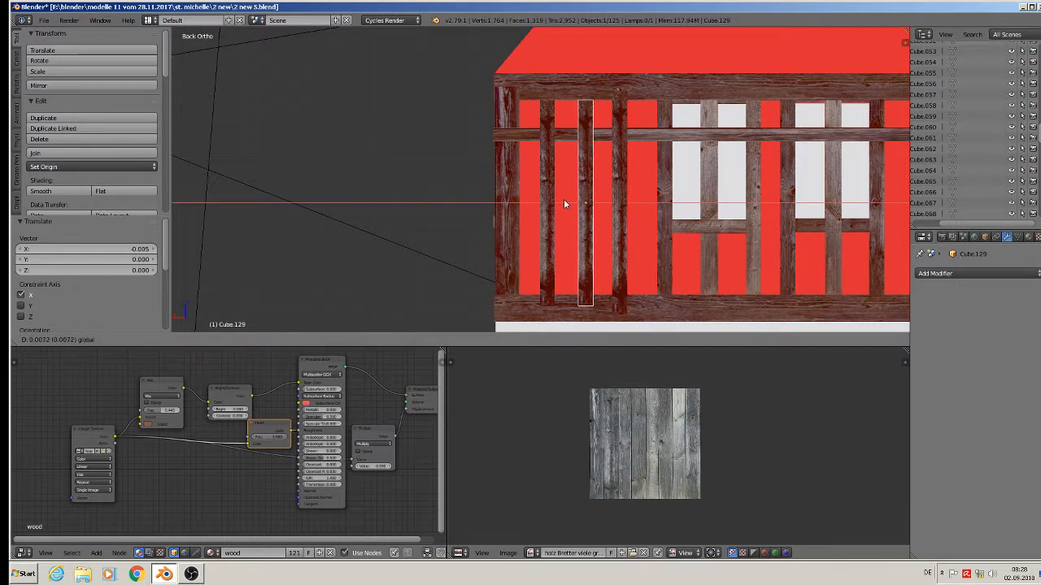
click(567, 203)
- Shift the tallest copied post a further -0.006 along X to even out the post spacing
right_click(621, 190)
click(602, 208)
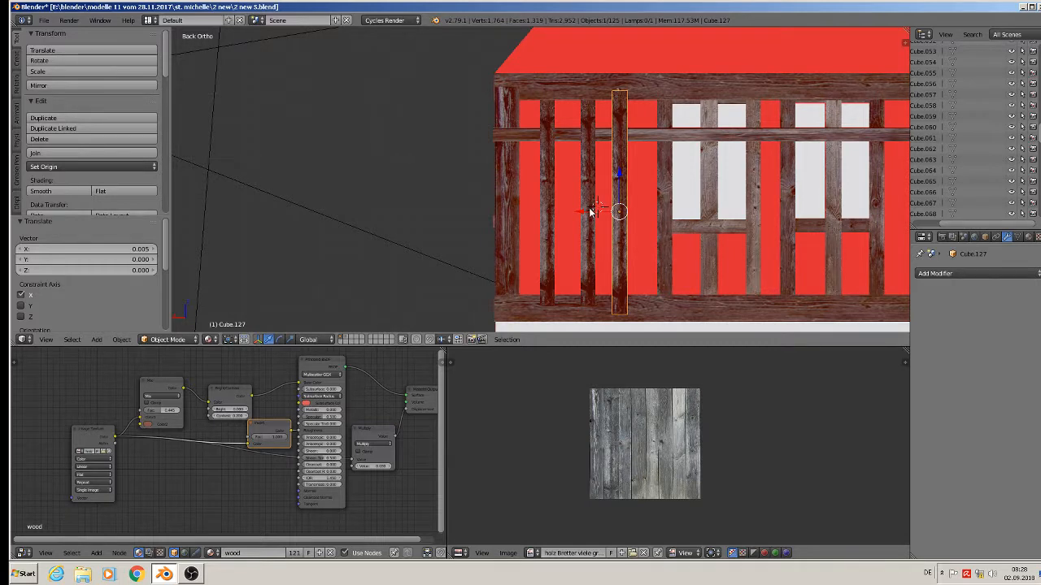
key(g)
key(x)
click(597, 214)
- Select all three copied posts and move them -0.060 along Y into the rear wall's timber frame
mouse_move(597, 214)
middle_down()
mouse_move(533, 259)
mouse_move(598, 221)
middle_up()
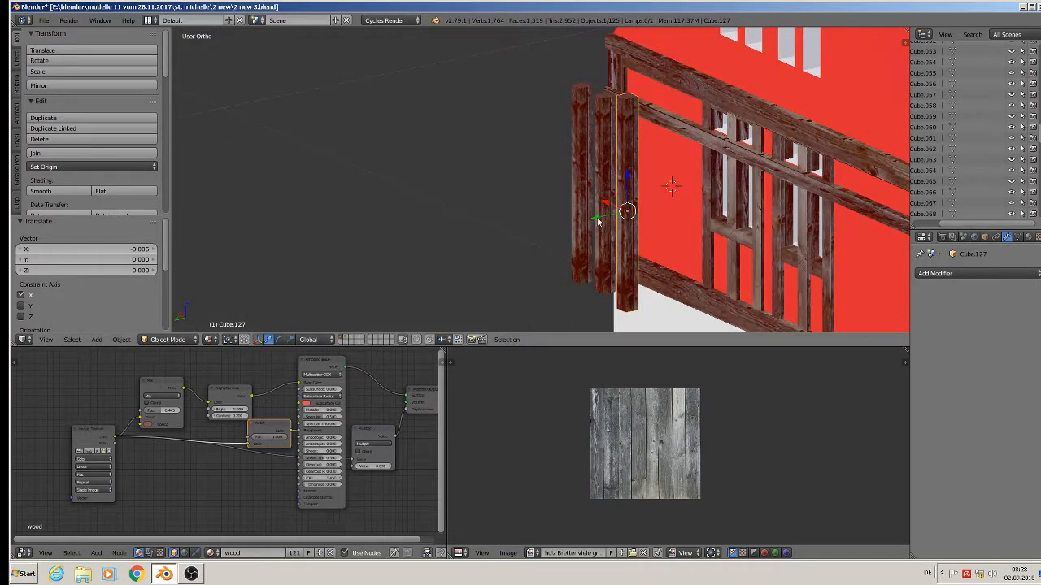
shift+right_click(607, 173)
shift+right_click(571, 156)
key(g)
key(y)
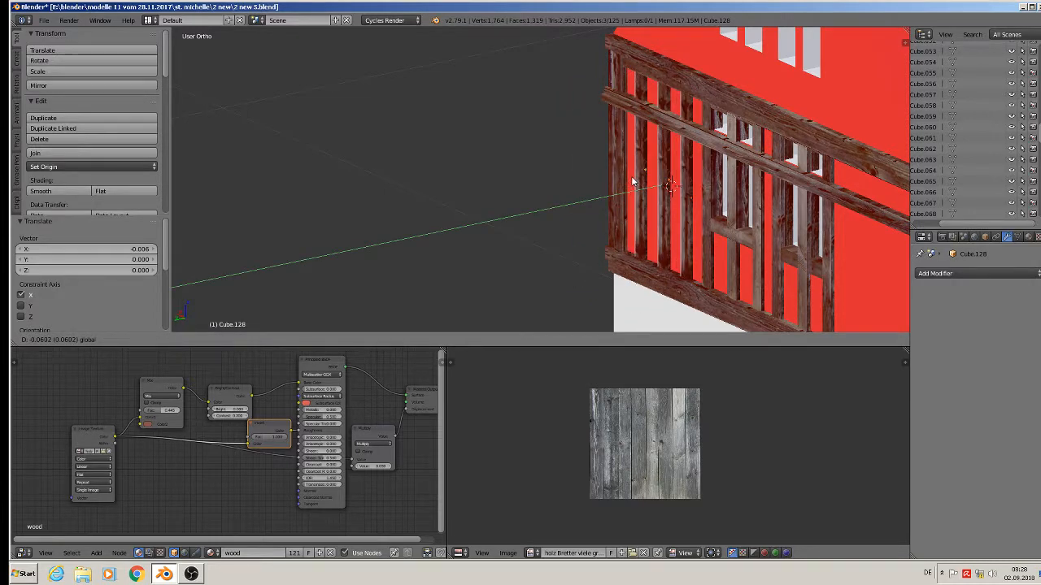
click(633, 181)
- Move the long horizontal beam across the rear windows -0.002 along Y
middle_drag(634, 181, 756, 153)
right_click(700, 131)
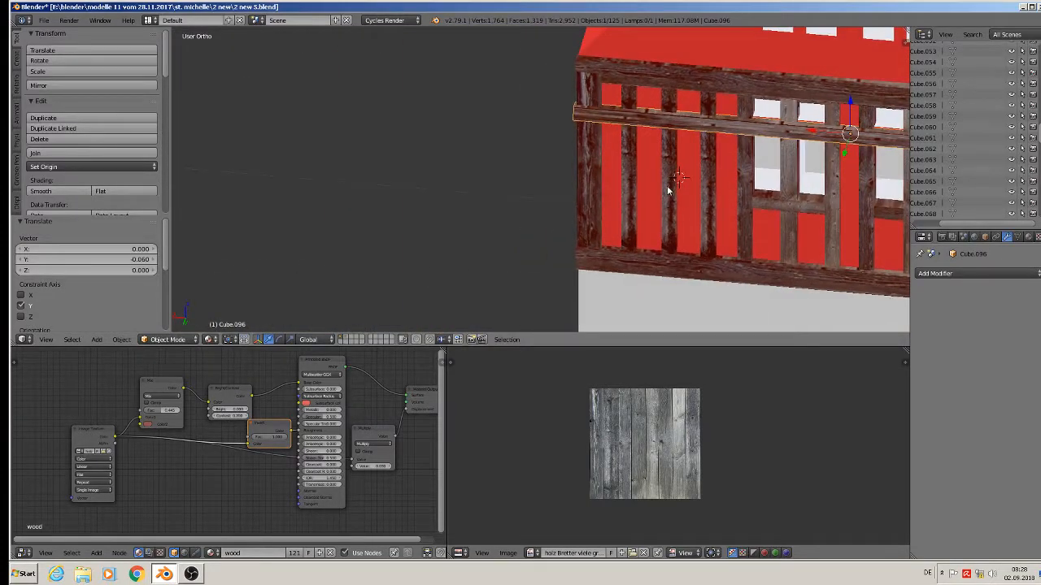
key(g)
key(y)
click(850, 153)
scroll(851, 153, down, 2)
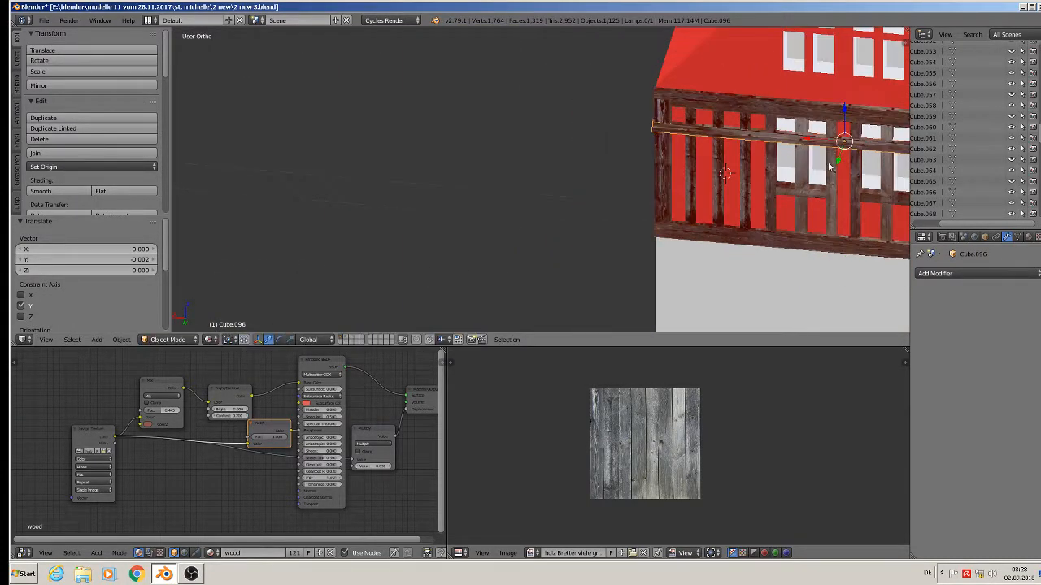
- Rotate the middle copied post on the rear wall by 178180° about the Z axis
shift+middle_drag(793, 169, 579, 165)
scroll(610, 177, up, 2)
scroll(609, 177, down, 2)
scroll(579, 165, up, 1)
scroll(579, 165, up, 2)
right_click(515, 180)
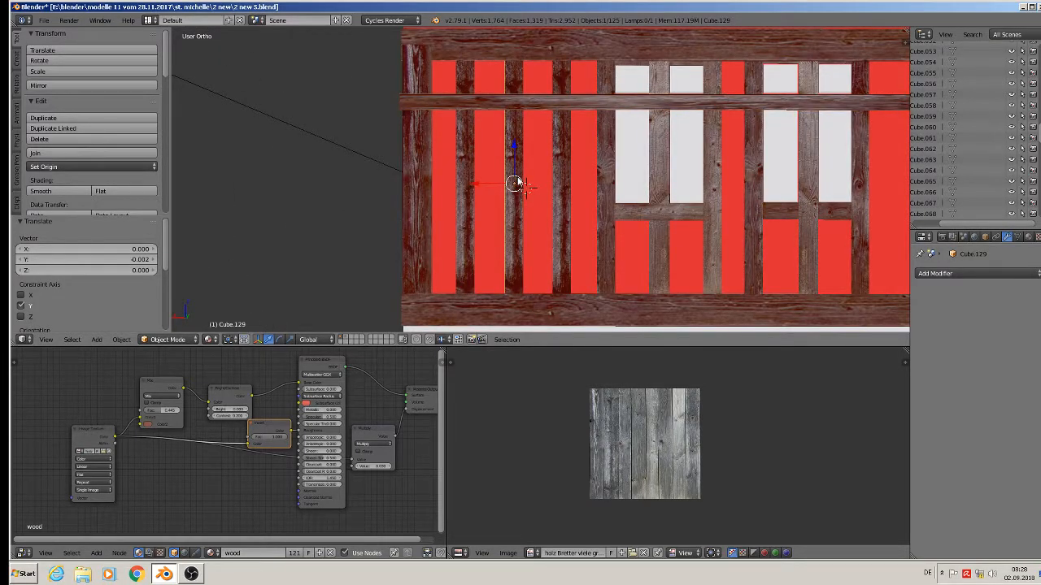
text(rz)
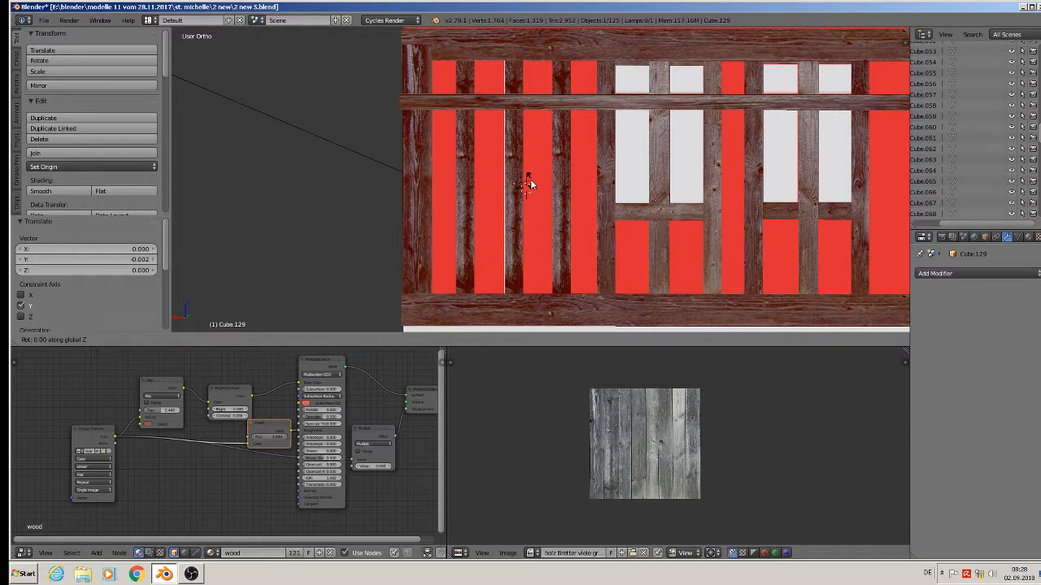
text(178)
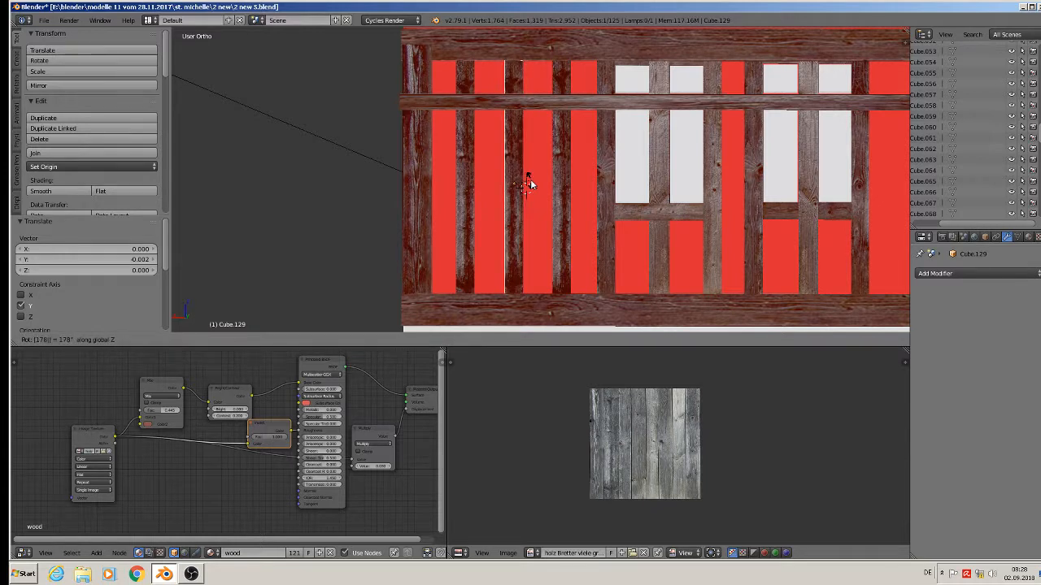
text(180)
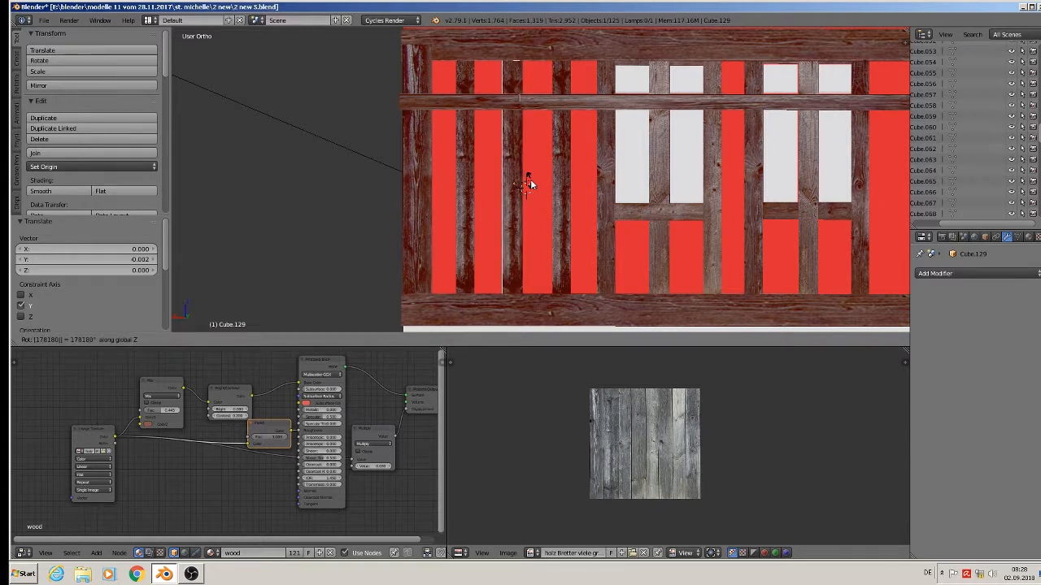
key(Return)
key(x)
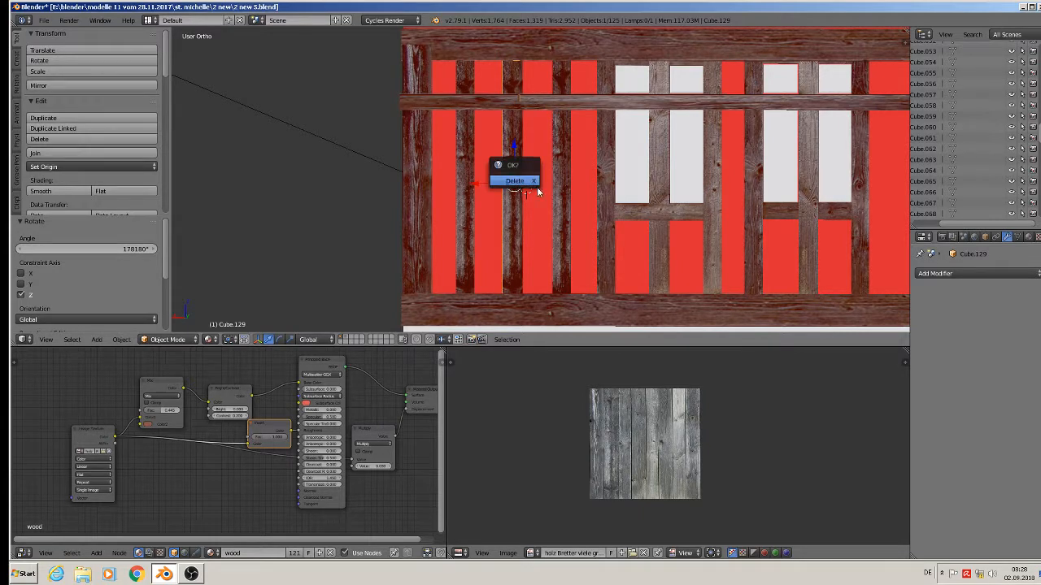
- Move the rotated post -0.291 along X to the other side of the rear windows, and delete the tallest copied post beside the window frame
scroll(531, 232, down, 3)
drag(493, 204, 753, 225)
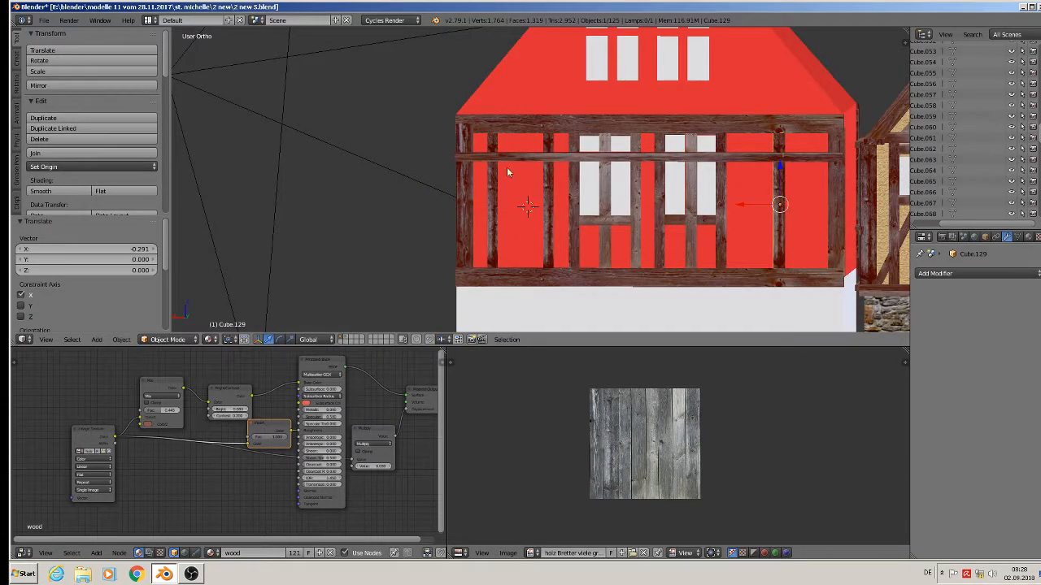
key(x)
click(538, 195)
- Duplicate the upper front facade's post beside the diagonal brace and move the copy 0.726 along Y past the rear wall
middle_drag(546, 192, 648, 203)
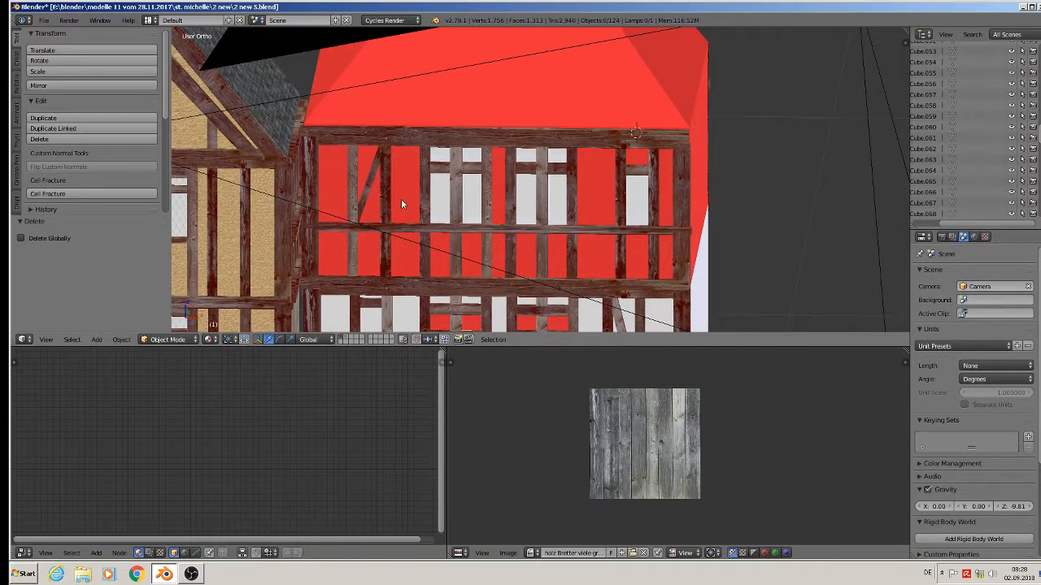
right_click(350, 201)
key(shift+d)
click(366, 218)
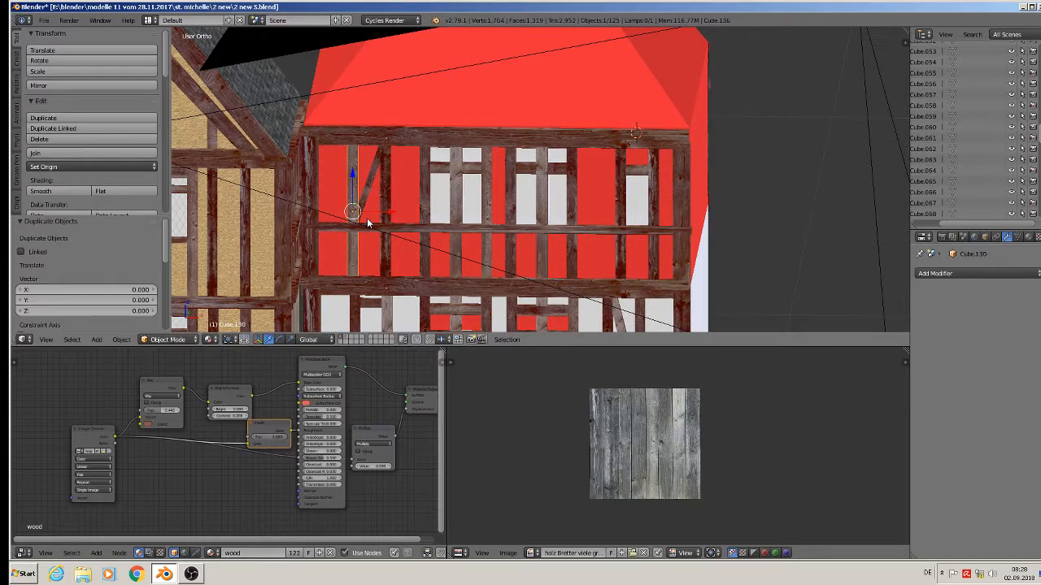
middle_drag(367, 218, 306, 226)
drag(371, 206, 873, 133)
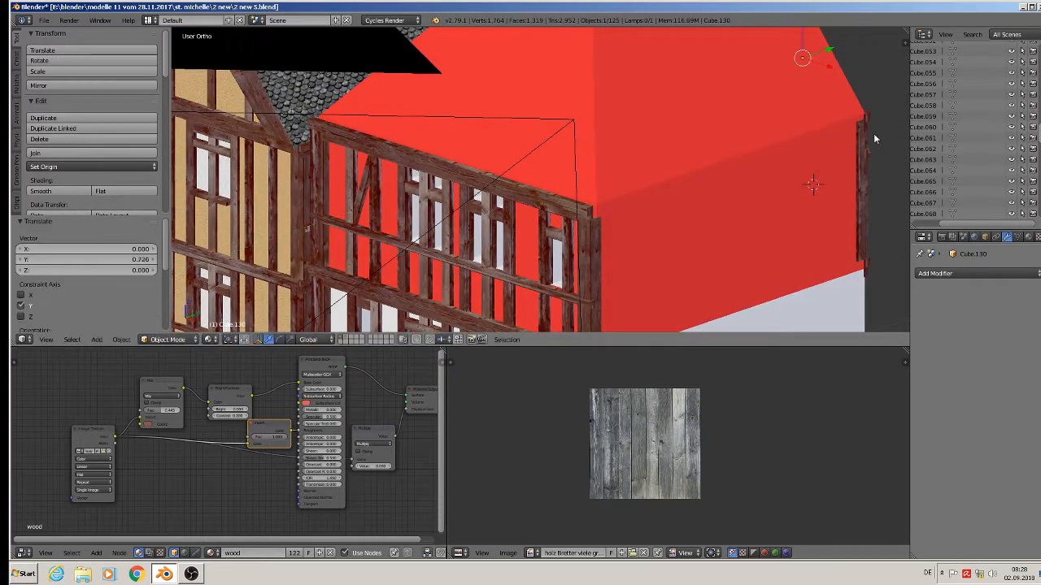
middle_drag(873, 133, 485, 196)
- Rotate the copied brace-side post 180° about the Z axis
text(rz)
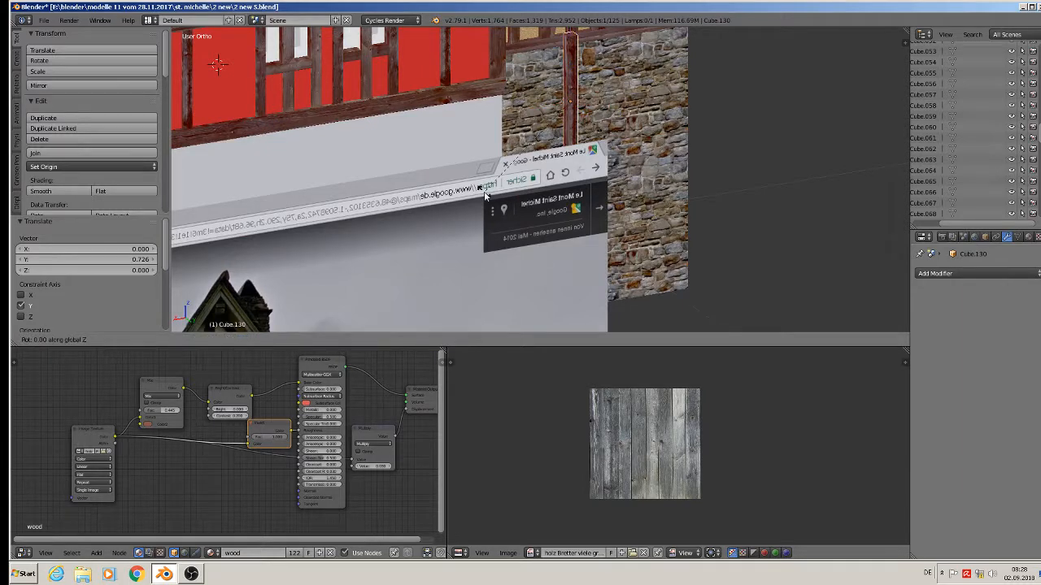
text(180)
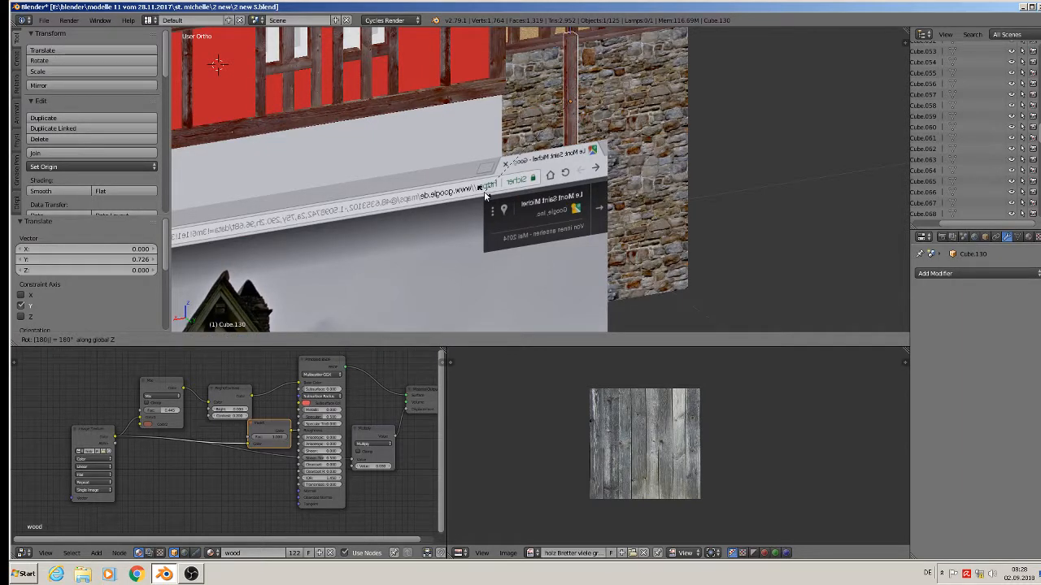
key(Return)
- Move the rotated post copy -0.295 along Y into the rear timber frame and -0.012 along X
middle_drag(485, 196, 729, 258)
key(g)
key(y)
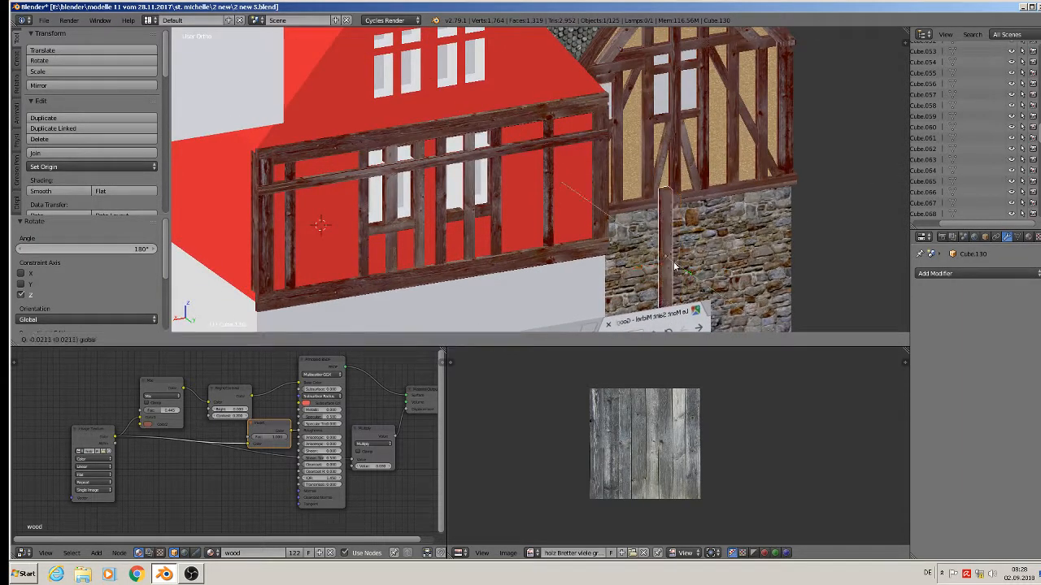
click(586, 170)
key(g)
key(x)
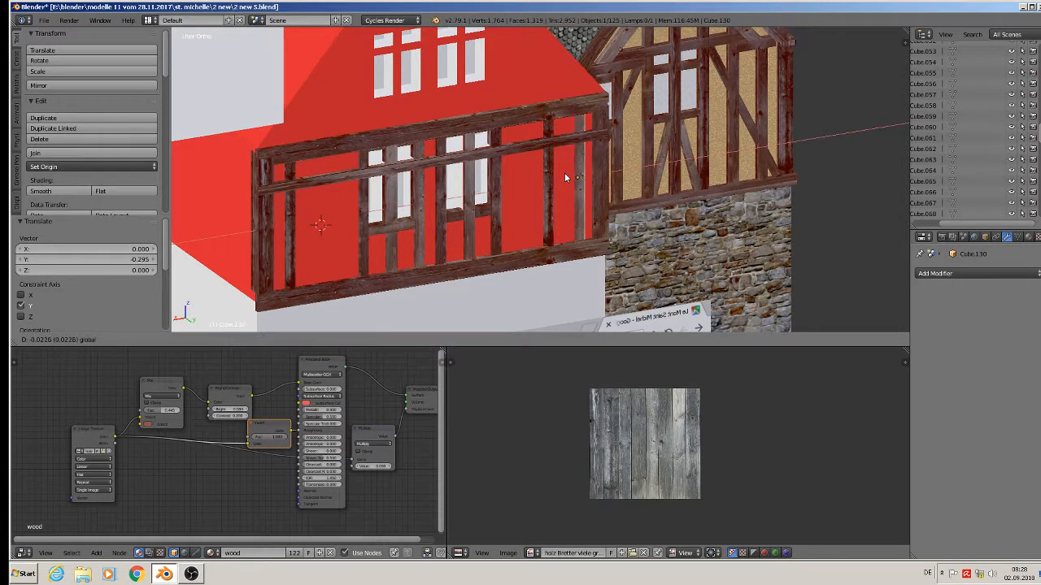
click(556, 176)
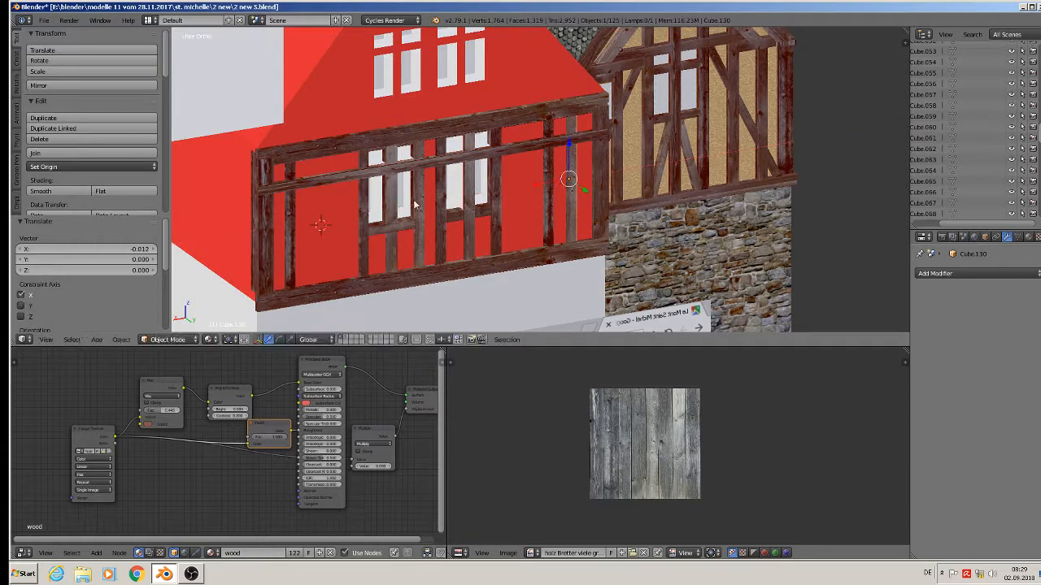
- Rotate the dark rear-wall post next to the light post in the bay beside the neighbouring house 180° about the Z axis
shift+middle_drag(356, 194, 550, 199)
scroll(481, 236, up, 2)
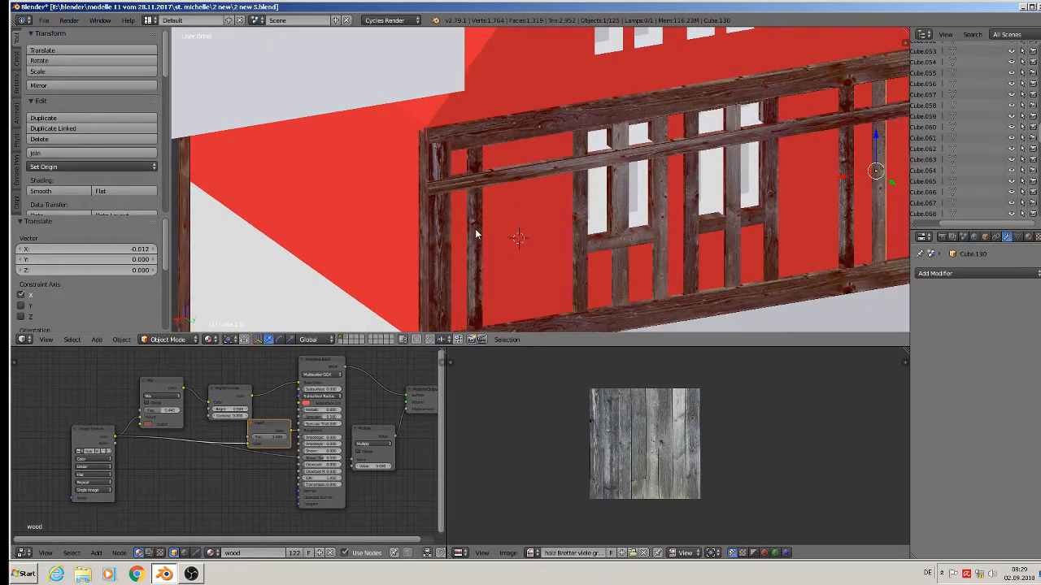
scroll(479, 232, down, 3)
scroll(480, 230, up, 2)
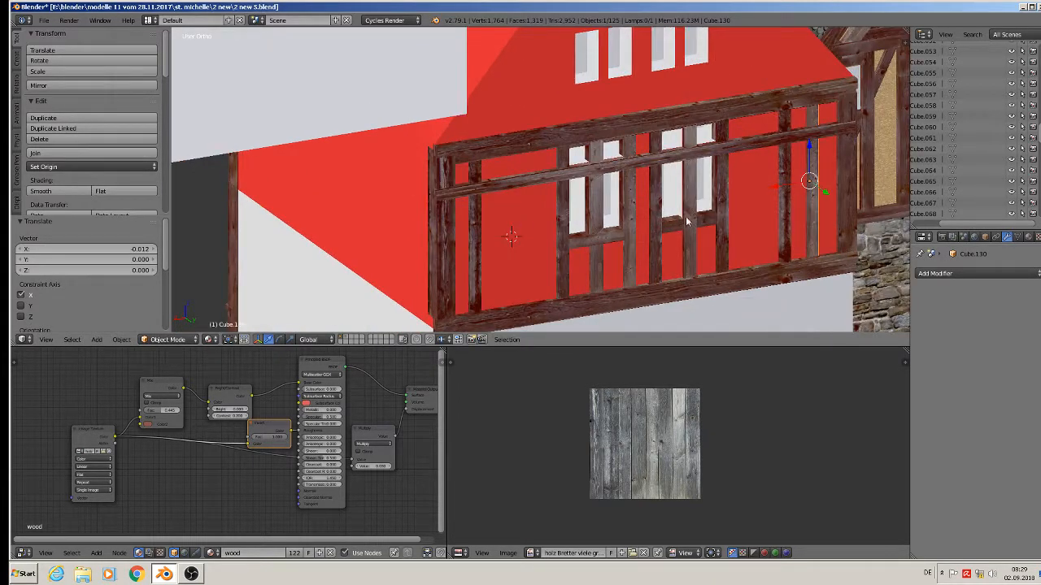
right_click(792, 199)
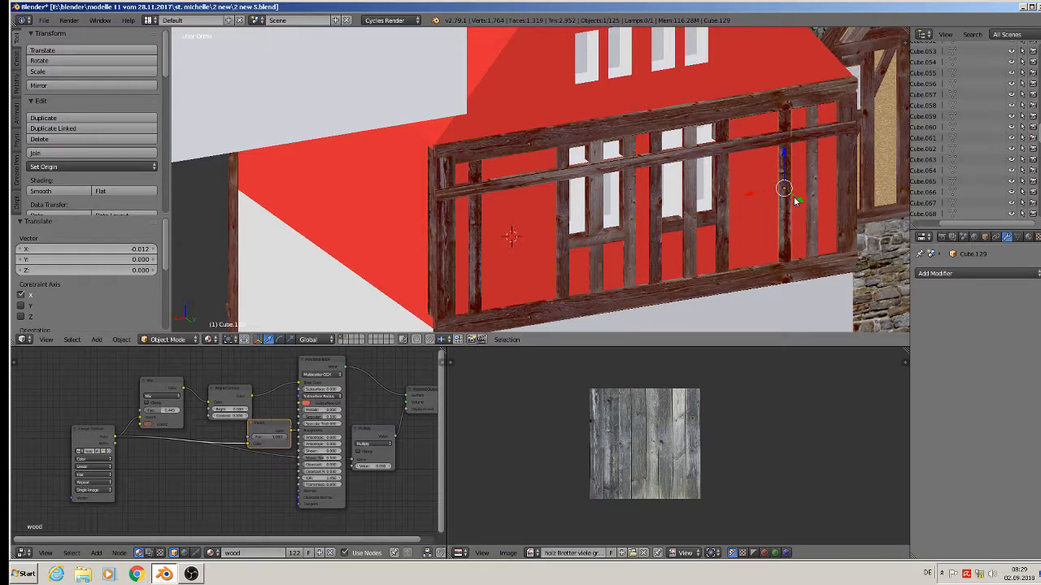
text(rz180)
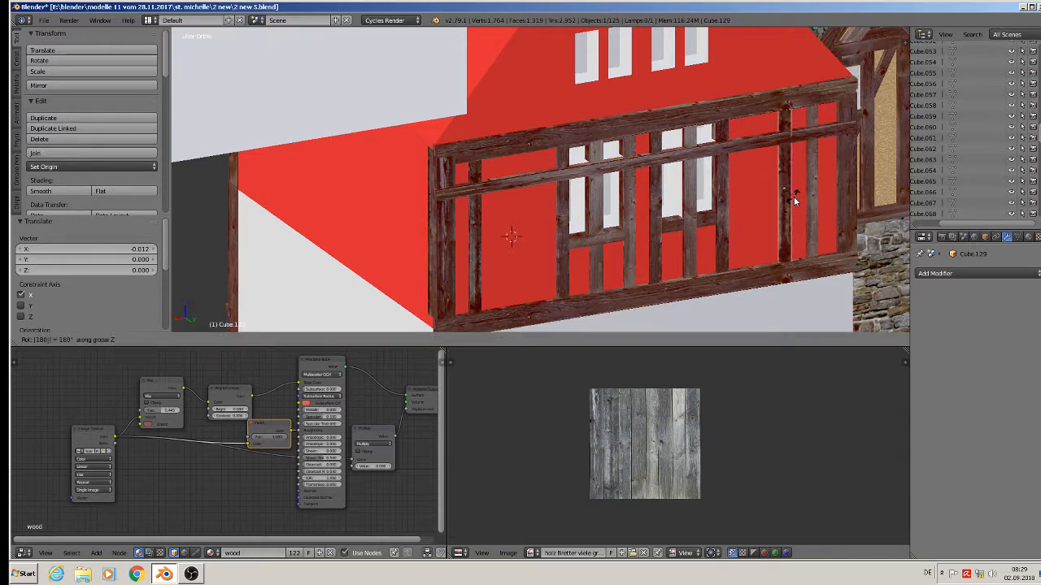
key(Return)
- Duplicate the front facade's lower-storey post beside the diagonal brace and move the copy 0.532 along Y past the rear wall
scroll(573, 213, down, 3)
middle_drag(573, 214, 683, 286)
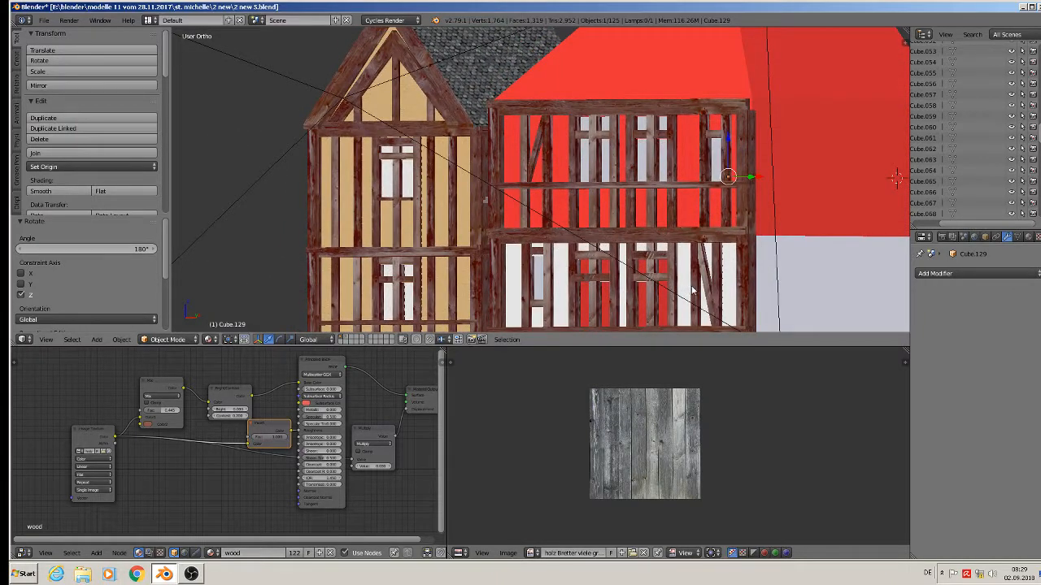
right_click(692, 290)
key(shift+d)
key(Escape)
scroll(693, 290, down, 3)
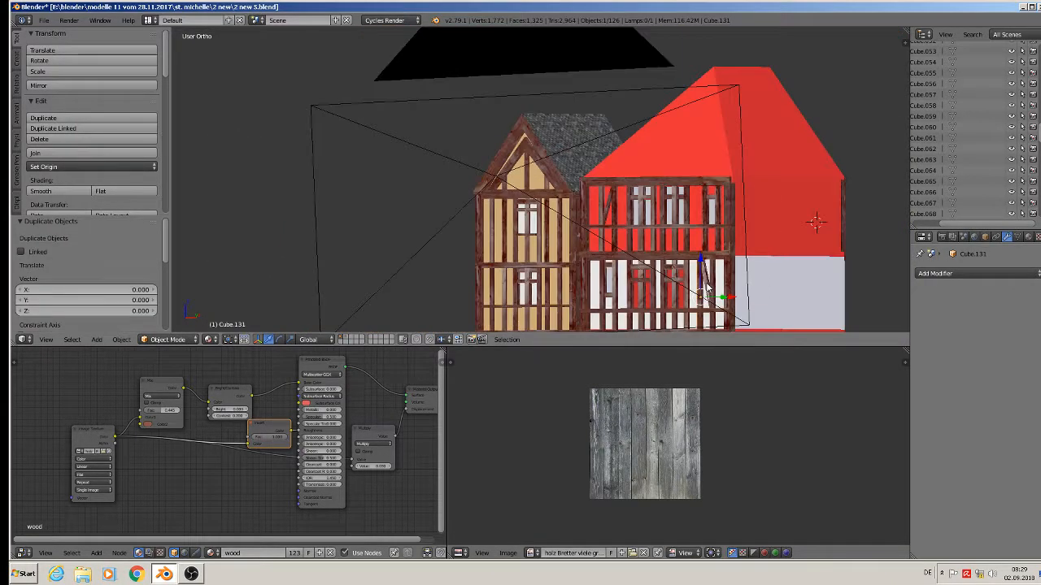
middle_drag(693, 290, 738, 299)
drag(737, 293, 199, 251)
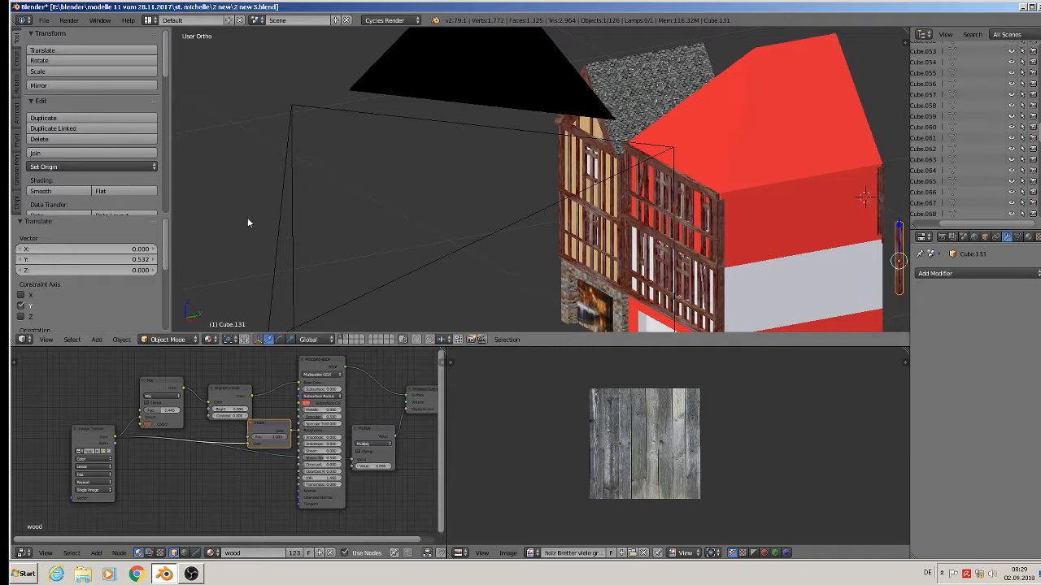
- Rotate the copied lower-storey post 180° about the Z axis
shift+middle_drag(724, 254, 530, 234)
text(rz)
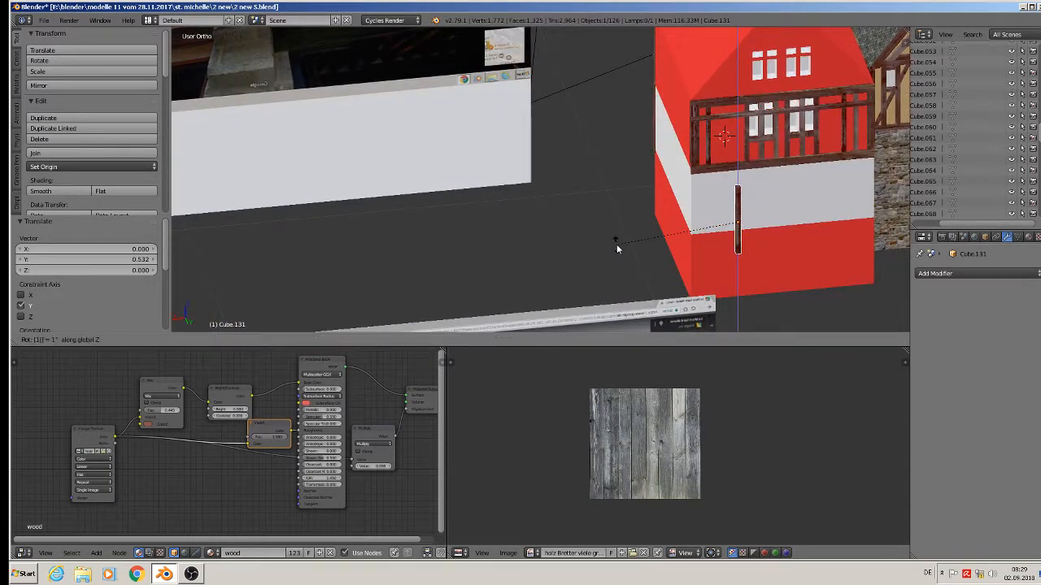
text(180)
key(Return)
scroll(751, 221, up, 2)
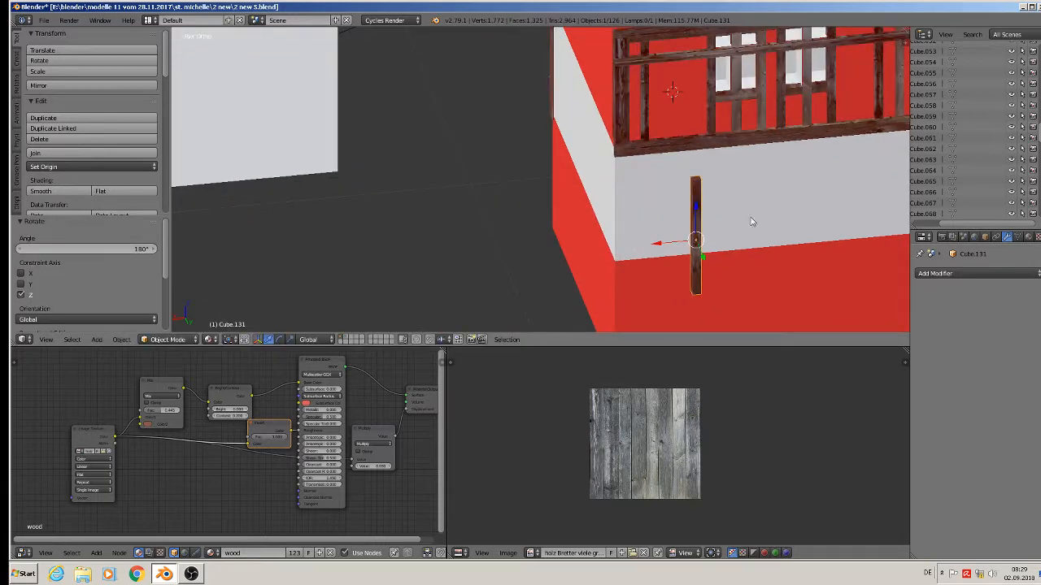
- Raise the rotated post along Z, then move it along Y into the rear timber frame and 0.016 along X
drag(696, 211, 713, 97)
drag(695, 167, 700, 136)
shift+middle_drag(704, 138, 698, 225)
drag(679, 171, 642, 190)
middle_drag(642, 190, 726, 277)
scroll(727, 278, up, 1)
- Duplicate the light post nearest the neighbouring house, move the copy 0.288 along X into the opposite side bay, and nudge the dark post there 0.003
right_click(846, 218)
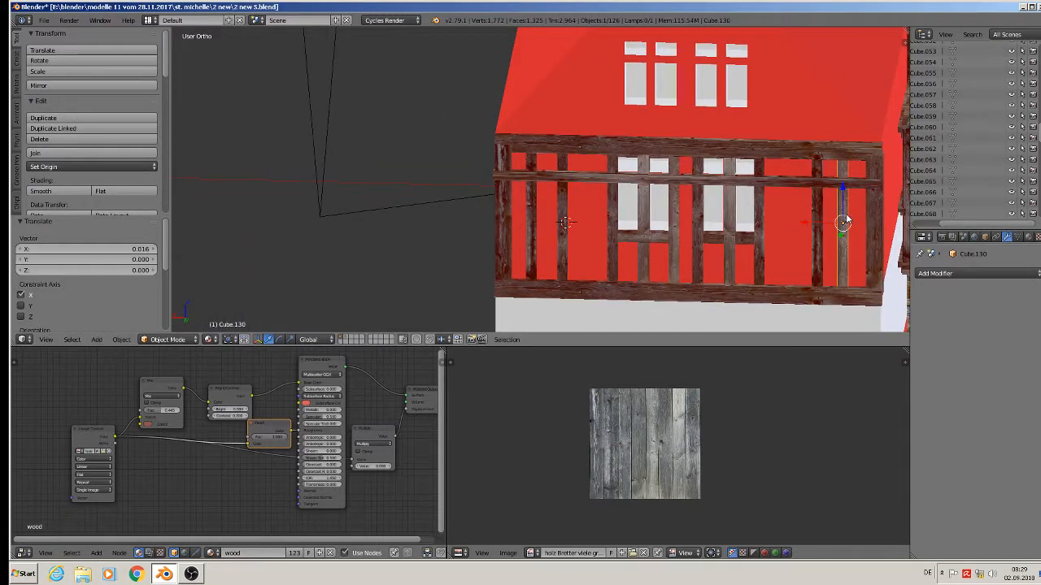
key(shift+d)
key(x)
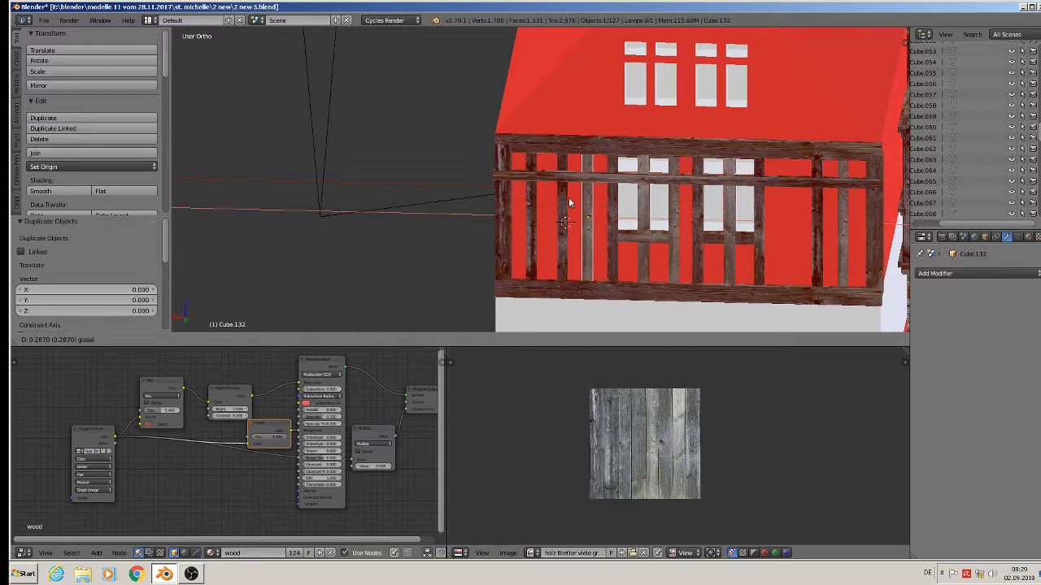
click(565, 201)
scroll(566, 201, up, 1)
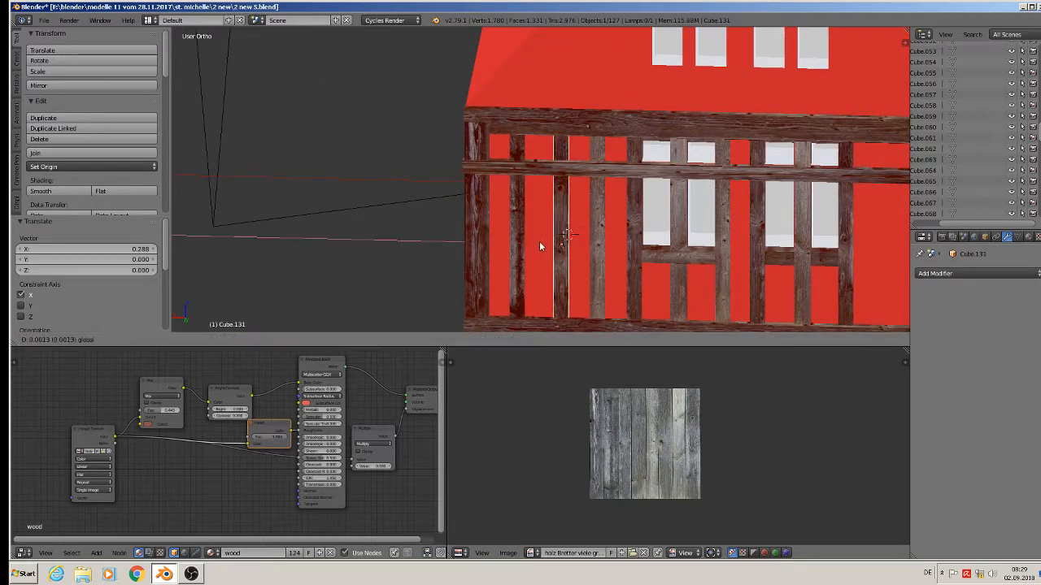
scroll(561, 242, down, 2)
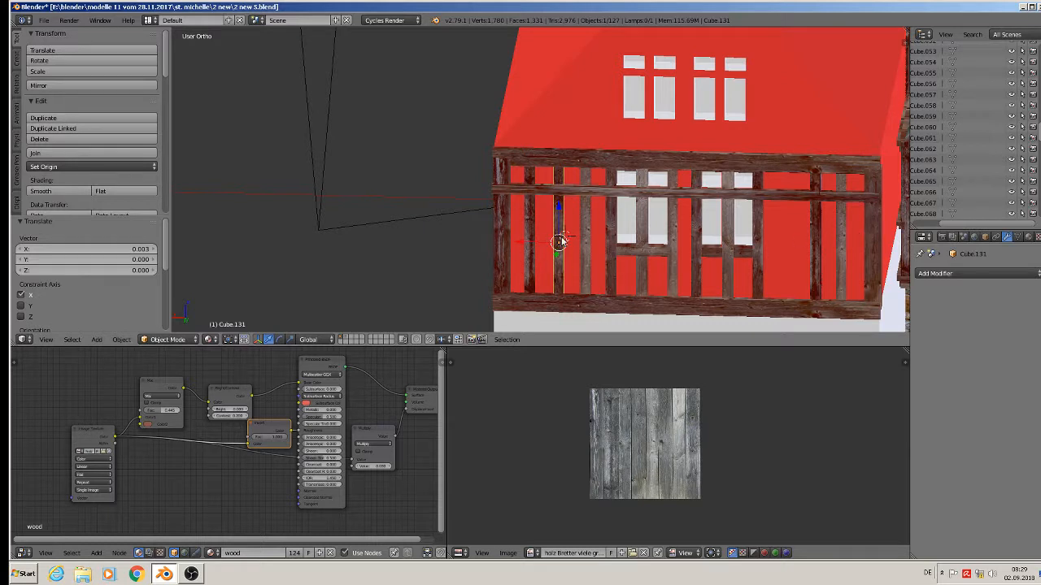
- Duplicate the nudged dark post and move the copy -0.255 along X into the bay across the windows
key(shift+d)
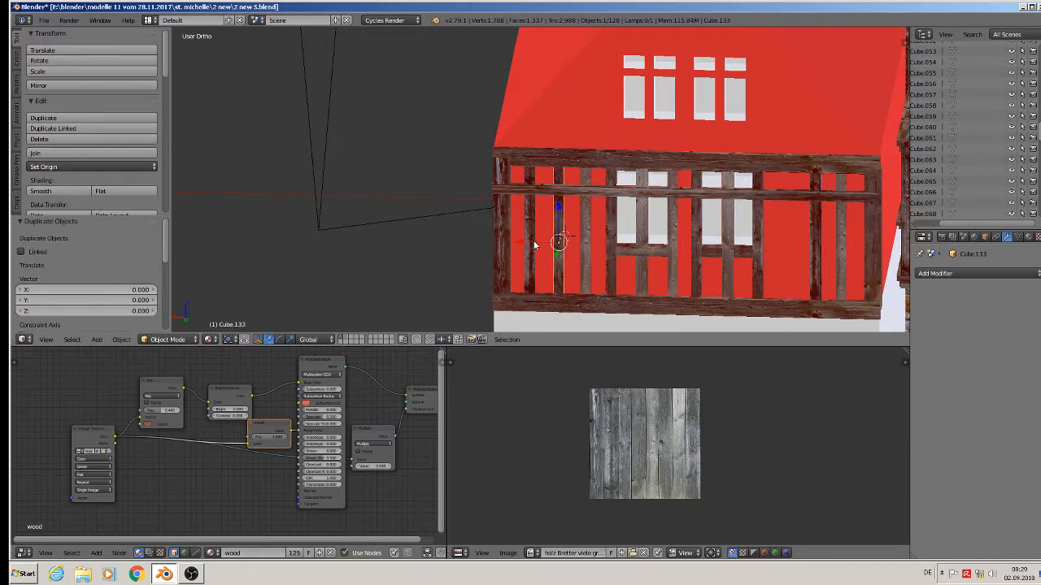
key(x)
click(774, 235)
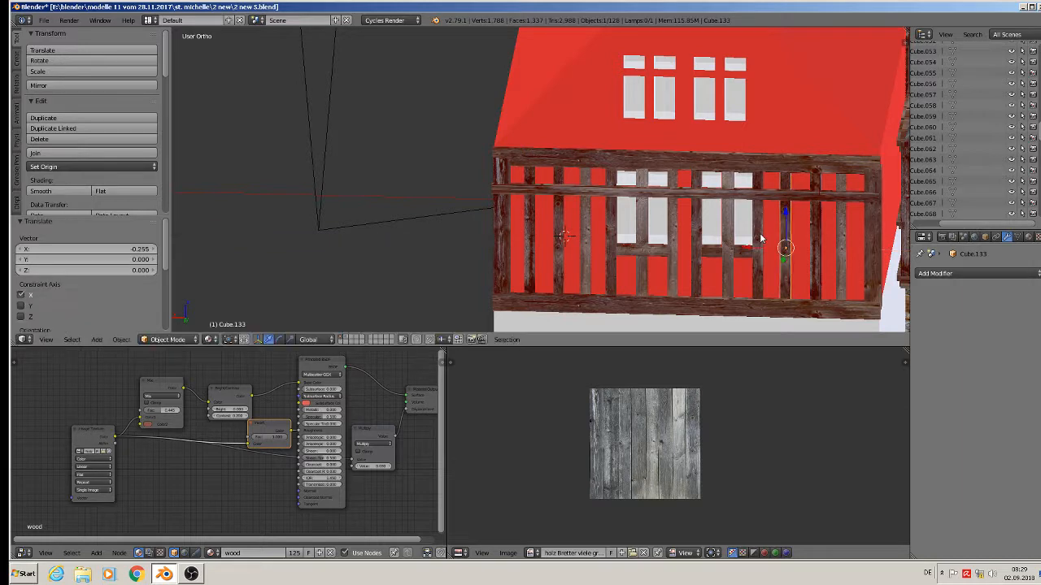
- Delete the dark post nearest the outer corner in the side bay farther from the neighbouring house
scroll(777, 222, down, 3)
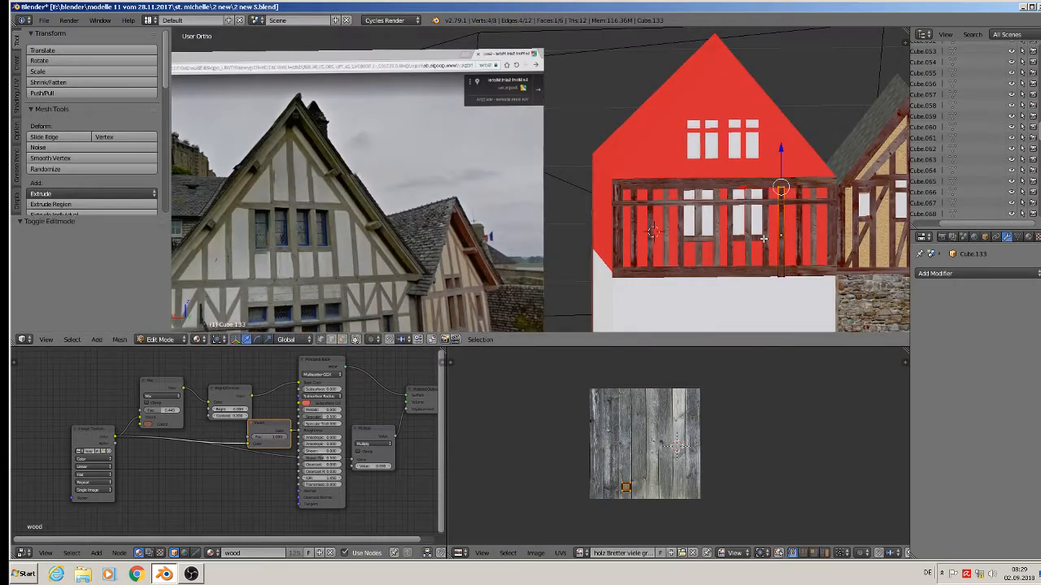
key(a)
scroll(724, 246, up, 2)
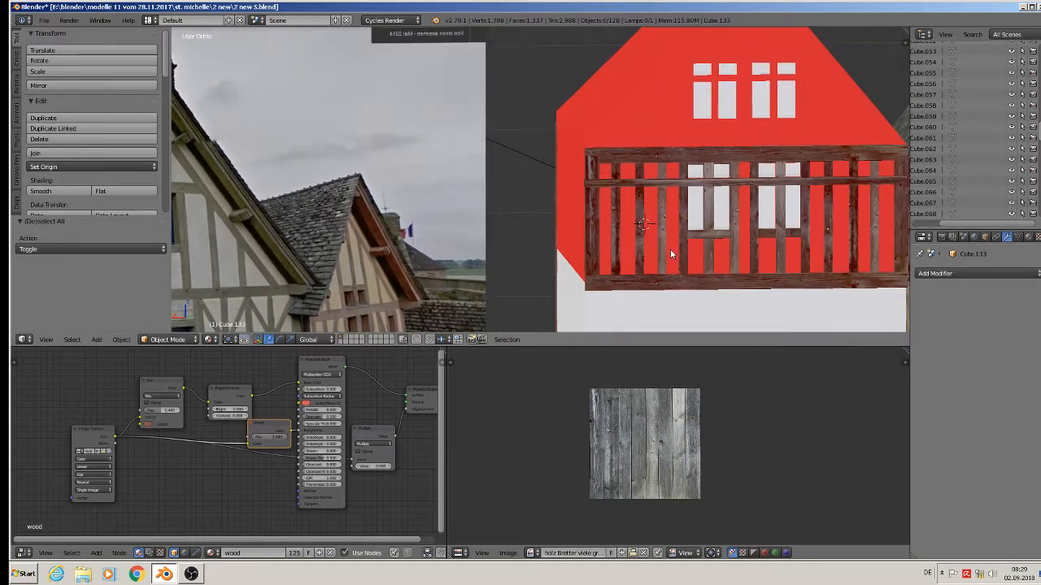
right_click(620, 227)
key(x)
click(618, 226)
- Respace that bay's two remaining posts along X, moving the dark one 0.016 and the light one 0.008 toward the outer corner
right_click(628, 228)
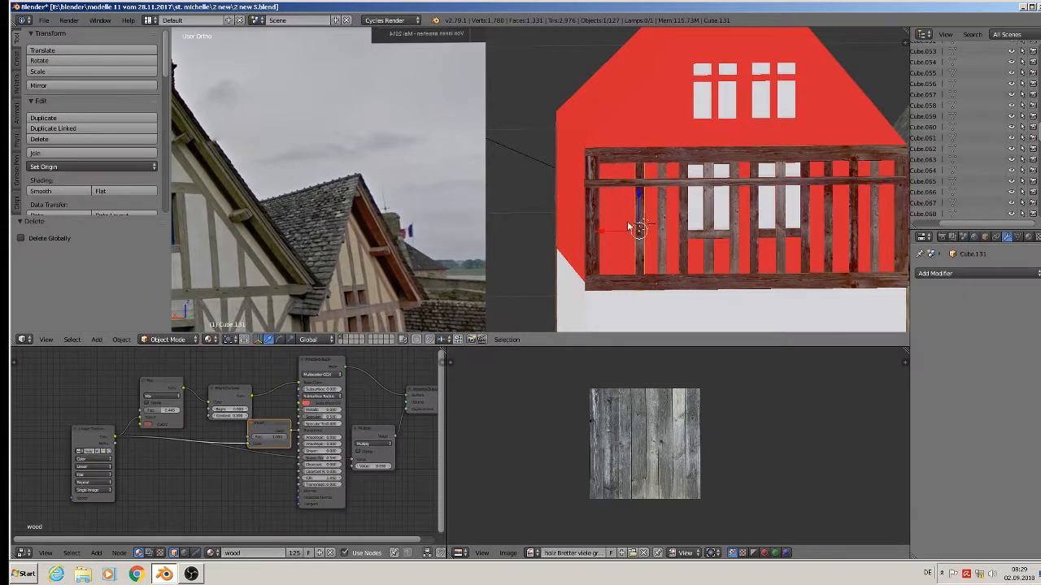
drag(609, 231, 598, 234)
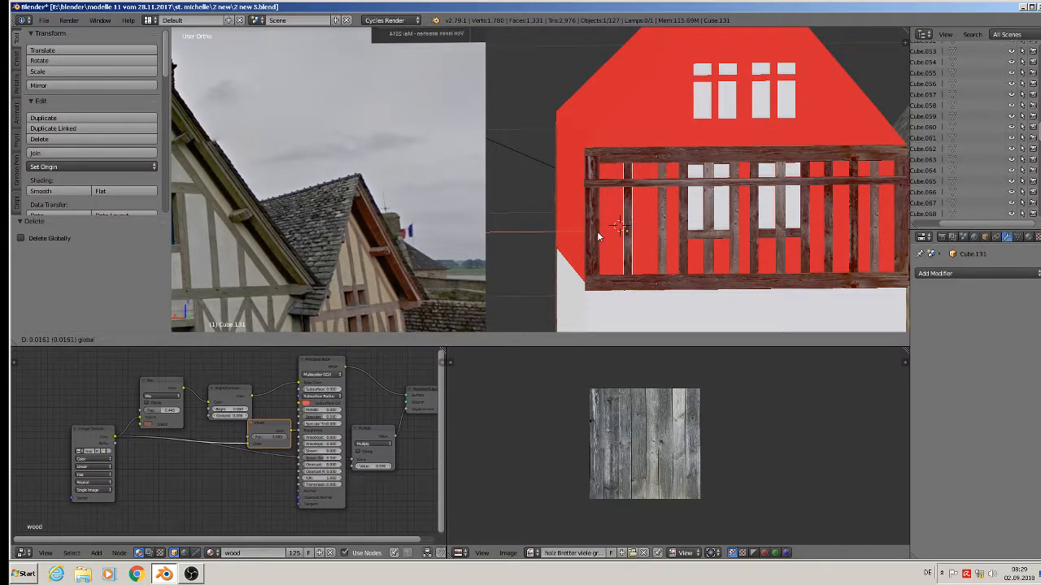
click(598, 236)
key(shift+d)
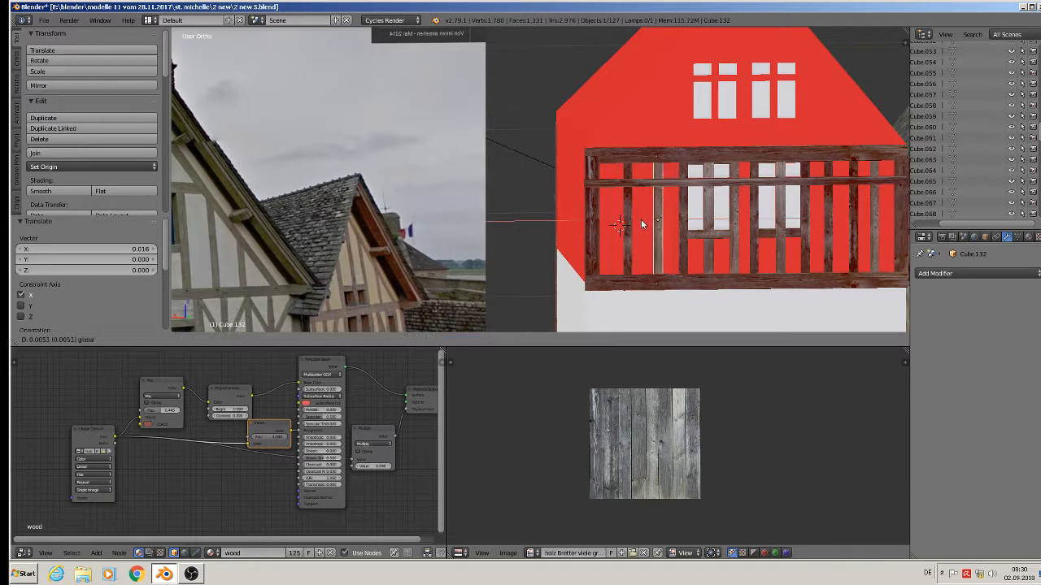
click(640, 223)
right_click(628, 216)
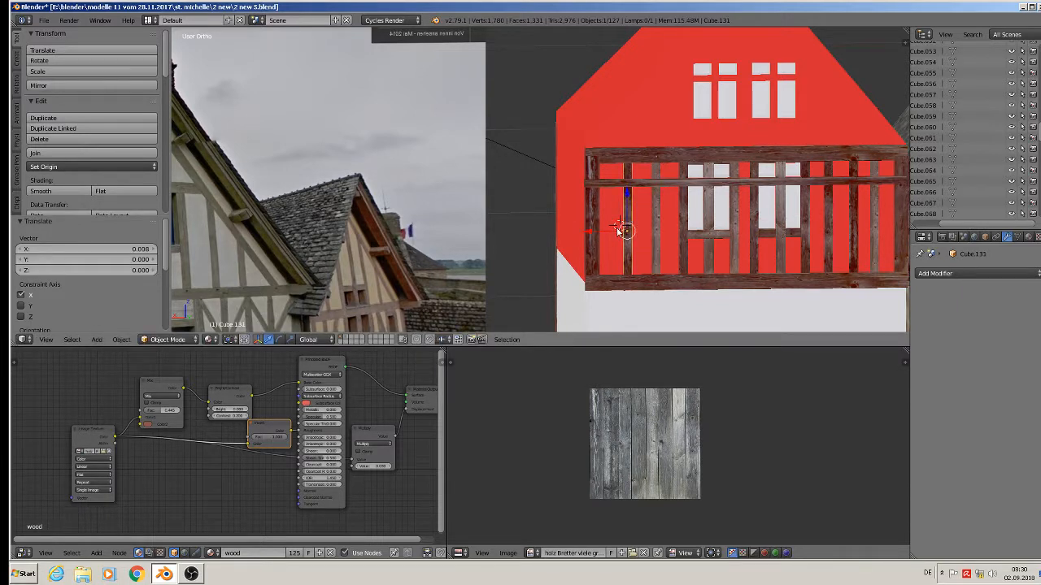
drag(610, 231, 641, 222)
right_click(657, 218)
- Delete the middle post in the bay beside the neighbouring house and shift the remaining dark post along X to space the bay evenly
shift+middle_drag(818, 215, 743, 218)
right_click(772, 227)
key(x)
click(760, 219)
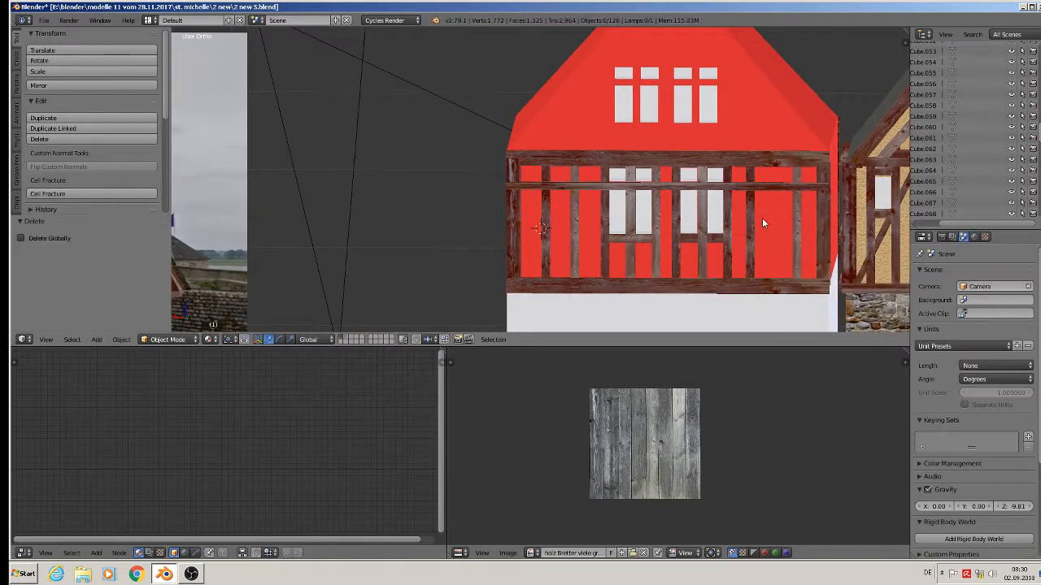
right_click(754, 222)
mouse_move(732, 240)
mouse_down()
mouse_move(781, 225)
mouse_move(737, 234)
mouse_up()
right_click(799, 224)
right_click(753, 222)
right_click(755, 224)
- Compare the rear wall's timber layout around the windows with the reference photo of the half-timbered gable
scroll(739, 235, down, 4)
shift+middle_drag(348, 281, 437, 211)
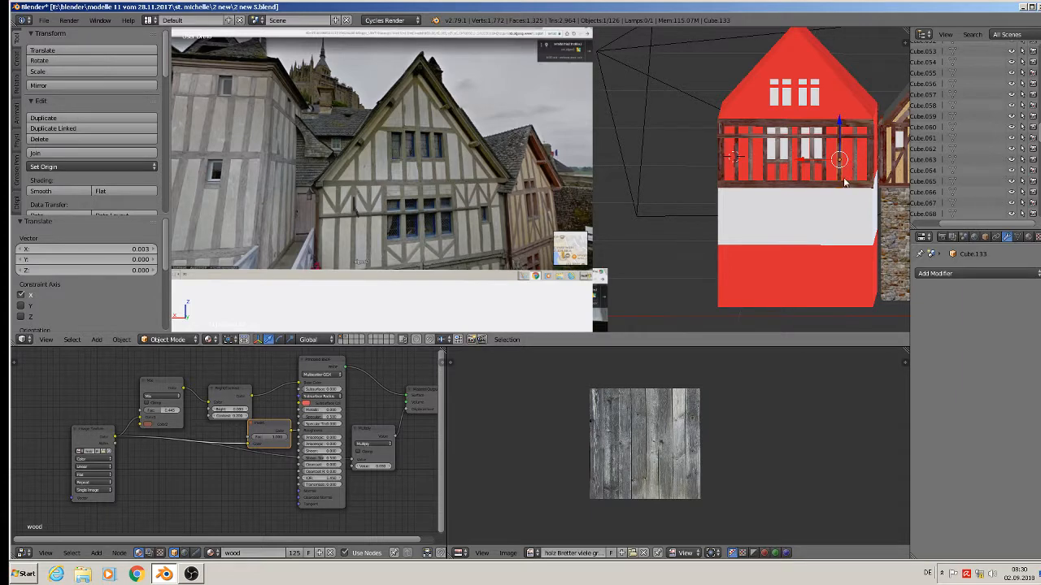
scroll(840, 184, up, 4)
shift+middle_drag(735, 191, 670, 230)
scroll(670, 230, up, 2)
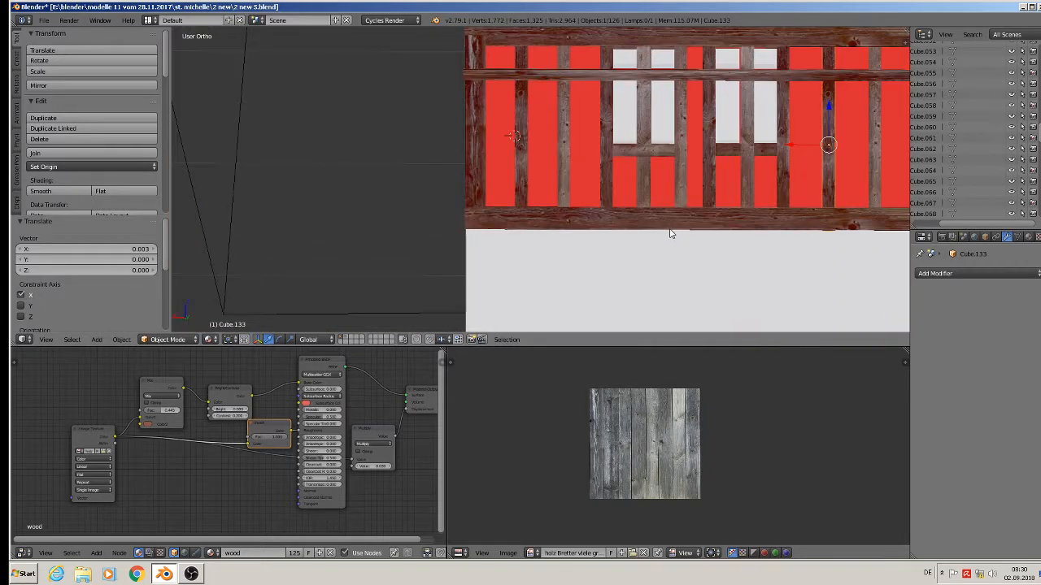
scroll(671, 233, down, 1)
shift+middle_drag(680, 146, 663, 183)
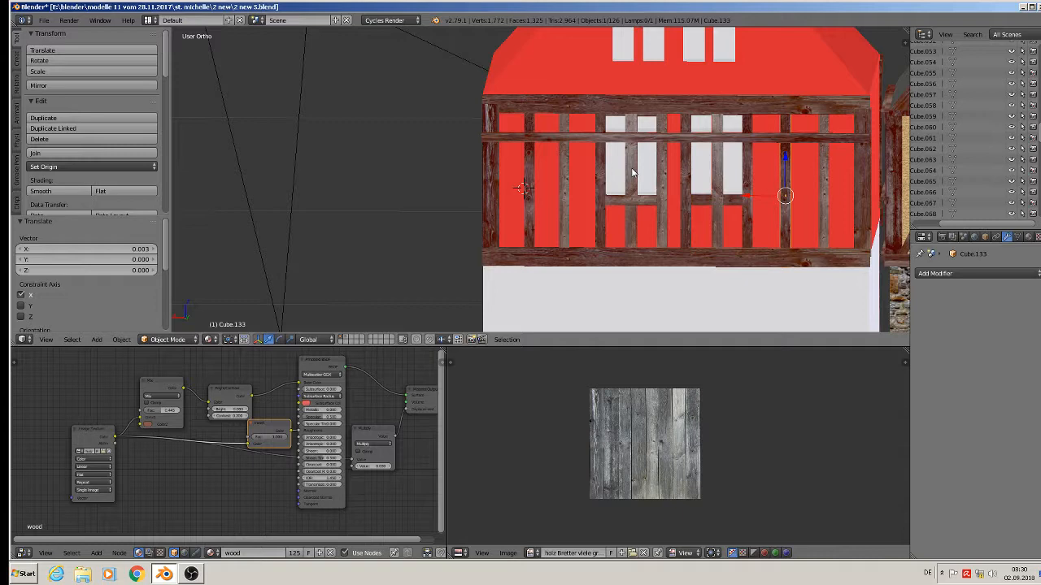
scroll(608, 220, down, 4)
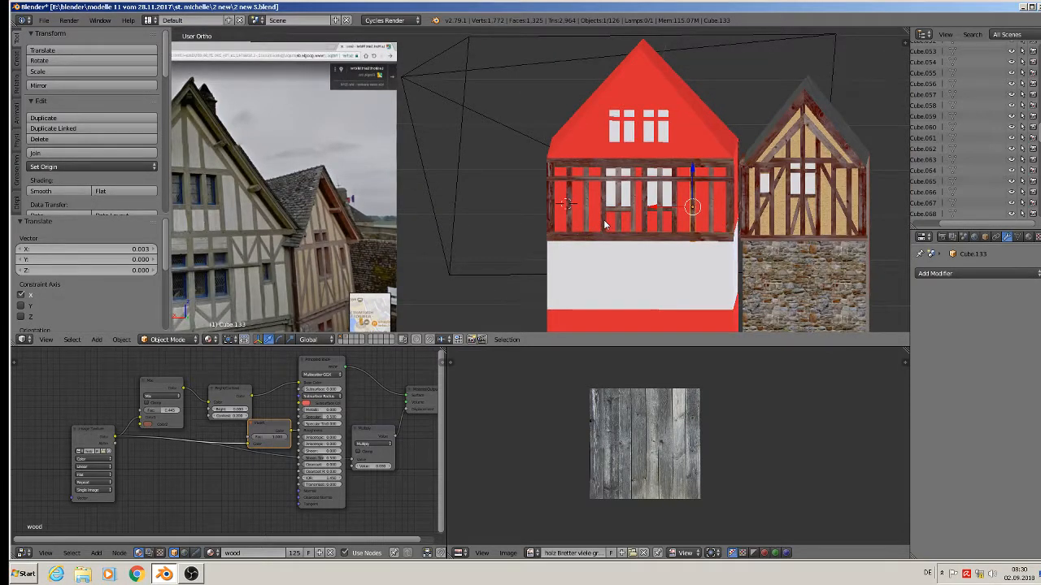
scroll(603, 219, up, 2)
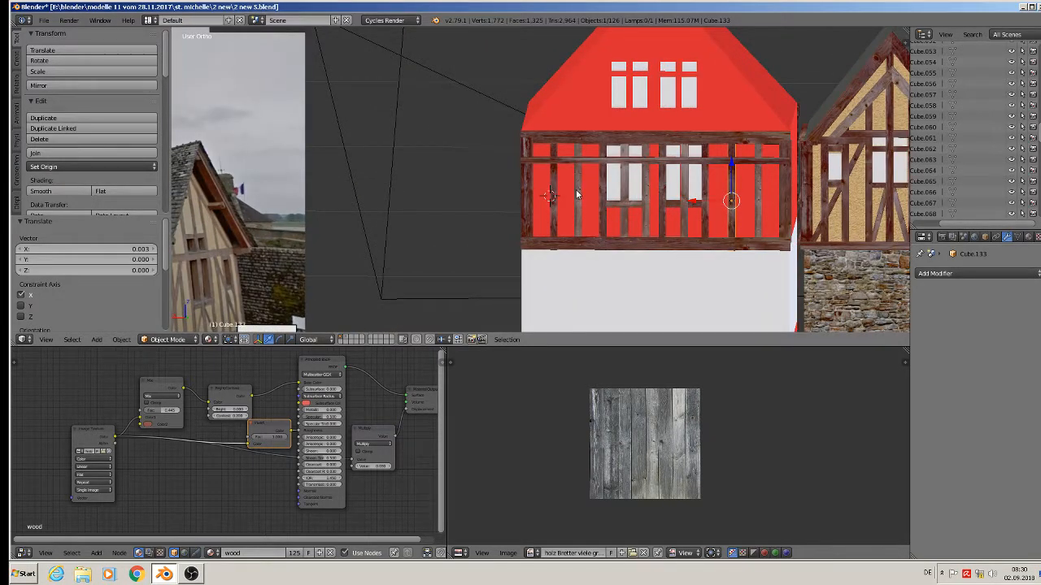
- Duplicate the light post beside the first rear window and move the copy -0.055 along X and -0.048 along Z
scroll(578, 194, up, 3)
right_click(578, 194)
key(shift+d)
right_click(579, 195)
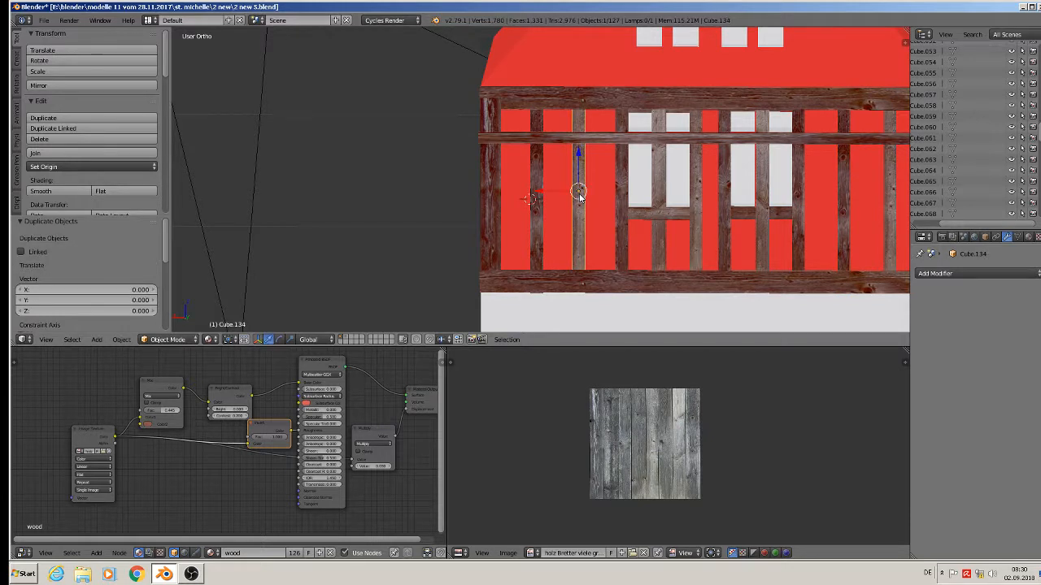
key(g)
key(x)
click(638, 213)
key(g)
key(x)
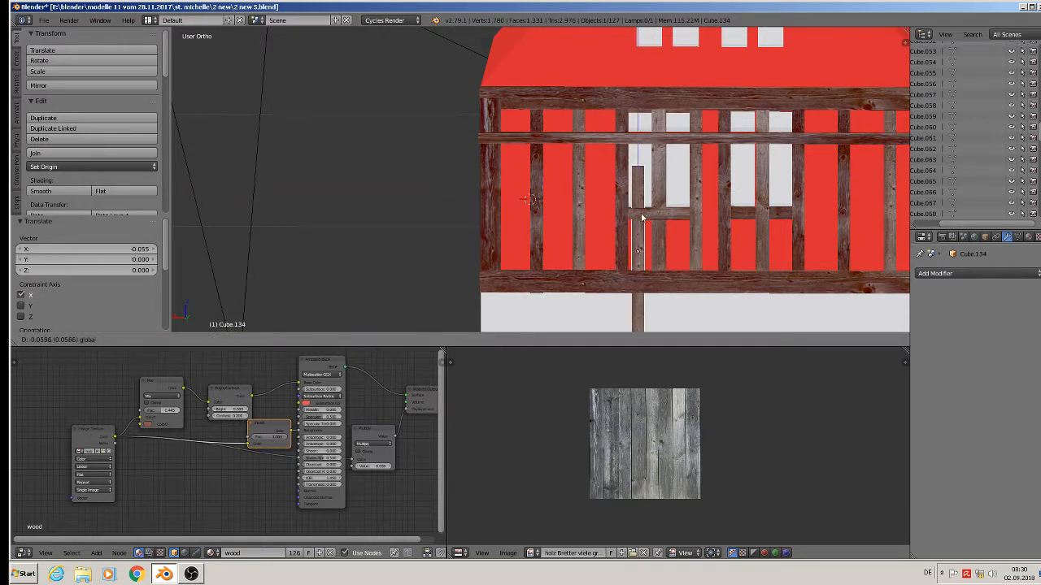
click(645, 208)
- Scale the copied post uniformly by 0.727 and move it 0.009 along Y in front of the timber frame
key(s)
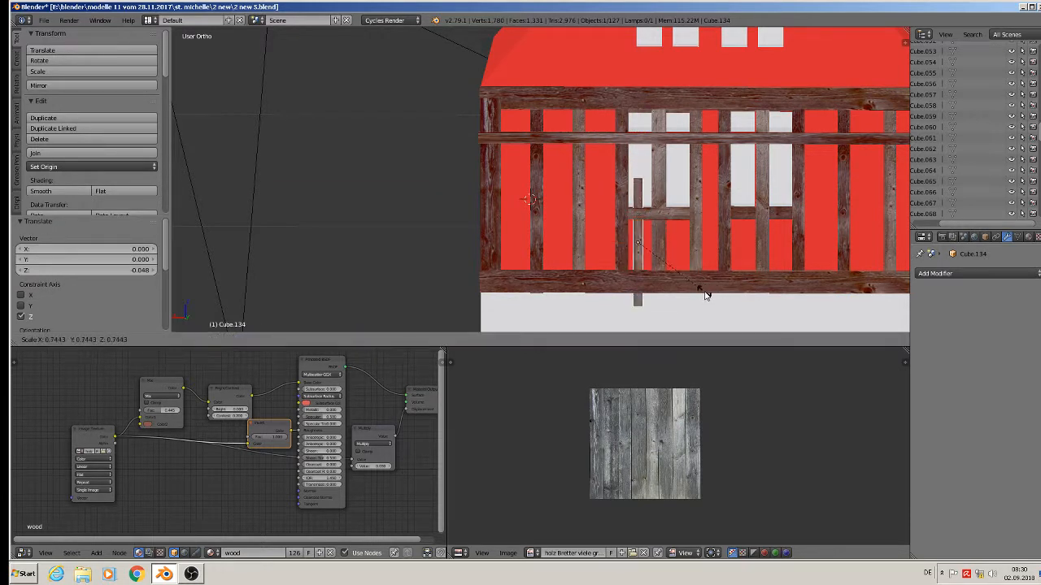
click(702, 293)
middle_drag(703, 294, 609, 237)
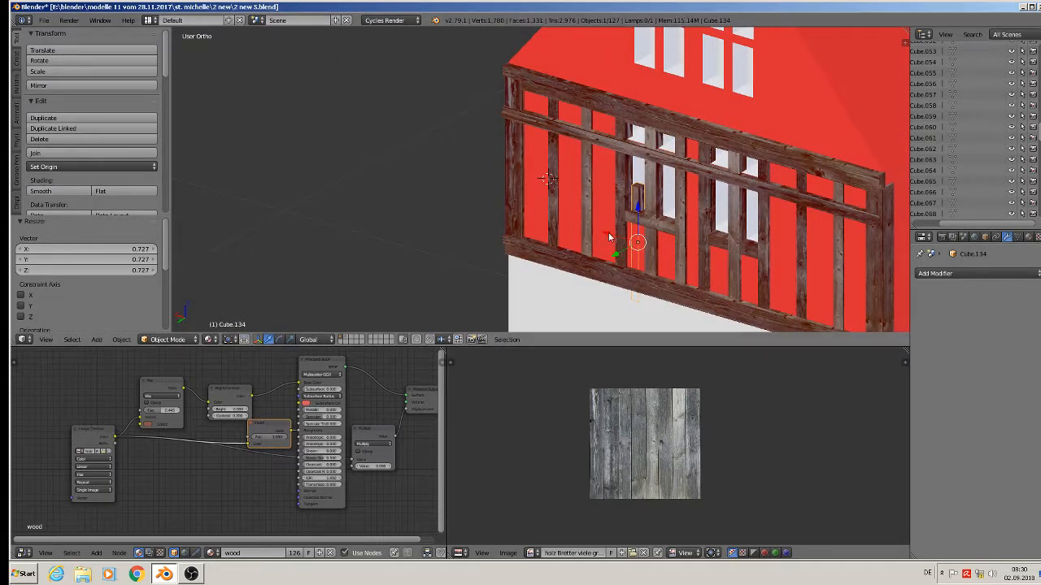
key(g)
key(y)
click(613, 262)
- Scale the small post by 0.554 along Z and rotate it 23° about Y as a slanted brace below the first window
key(s)
key(z)
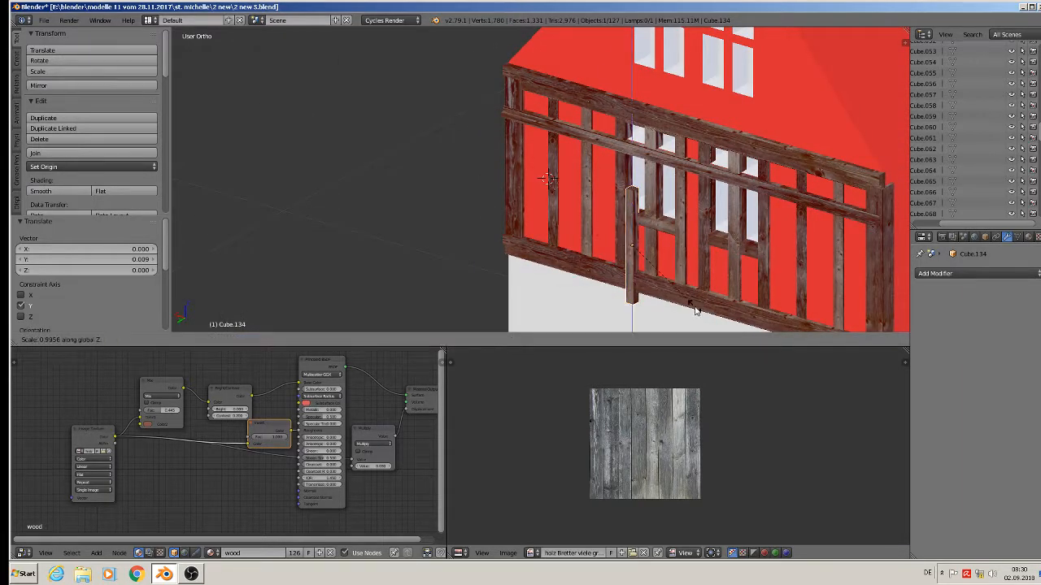
click(677, 269)
middle_drag(677, 269, 717, 234)
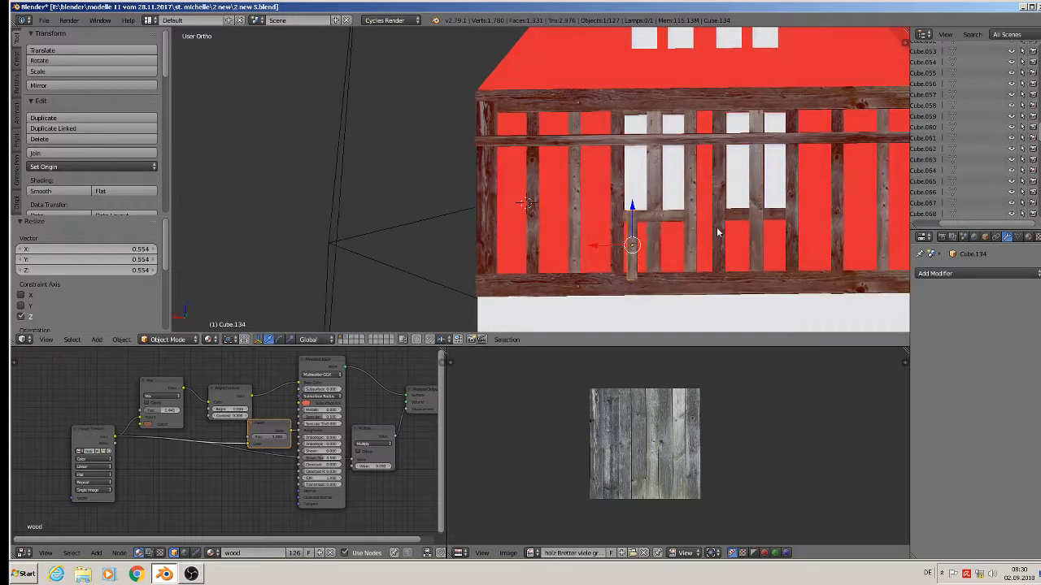
key(r)
key(y)
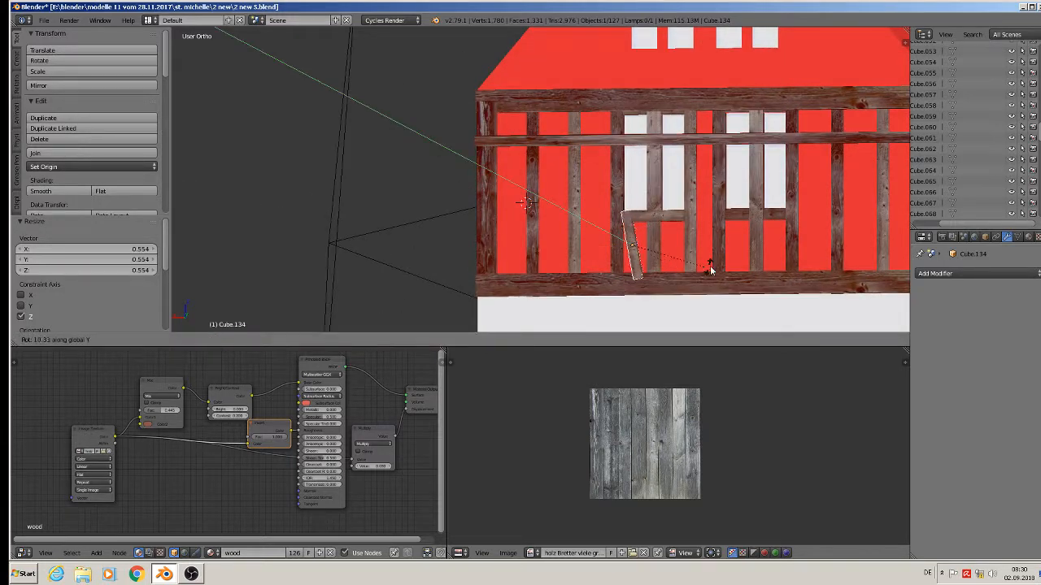
click(742, 257)
middle_drag(708, 259, 646, 272)
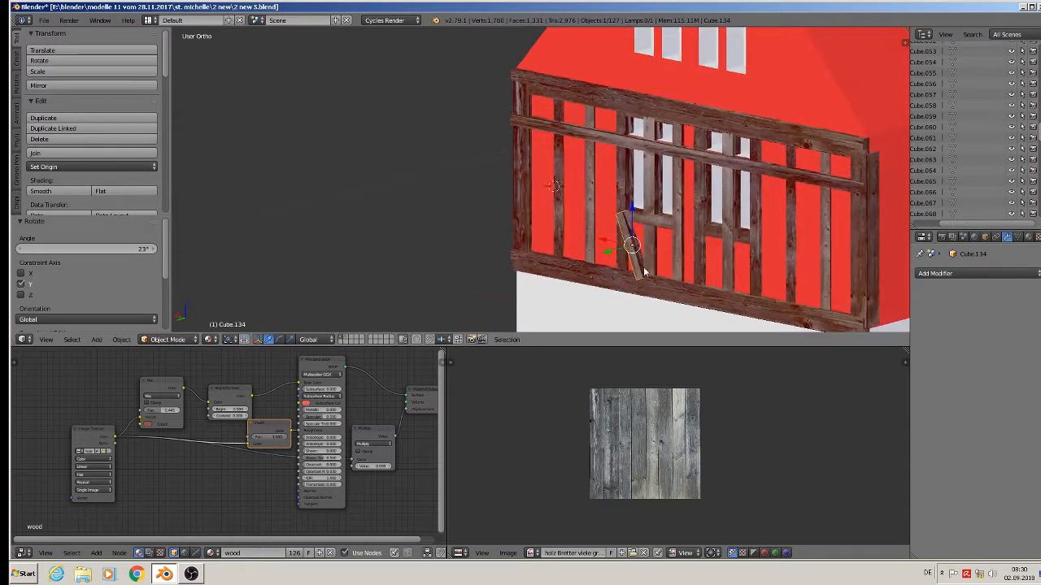
- Move the slanted brace below the first rear window about -0.005 along Y into the timber frame
key(g)
key(y)
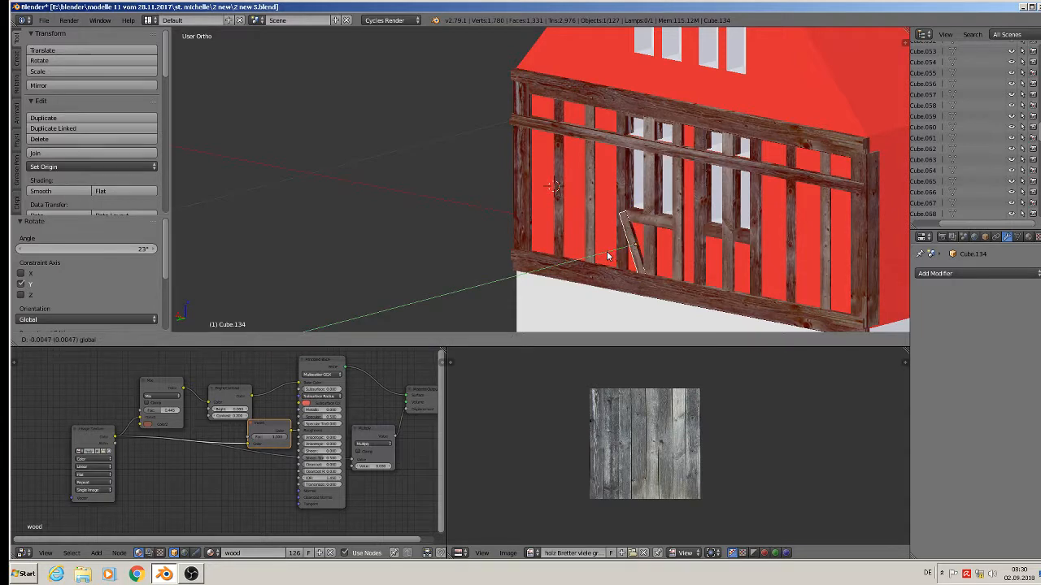
click(609, 255)
key(a)
middle_drag(635, 259, 616, 213)
right_click(610, 219)
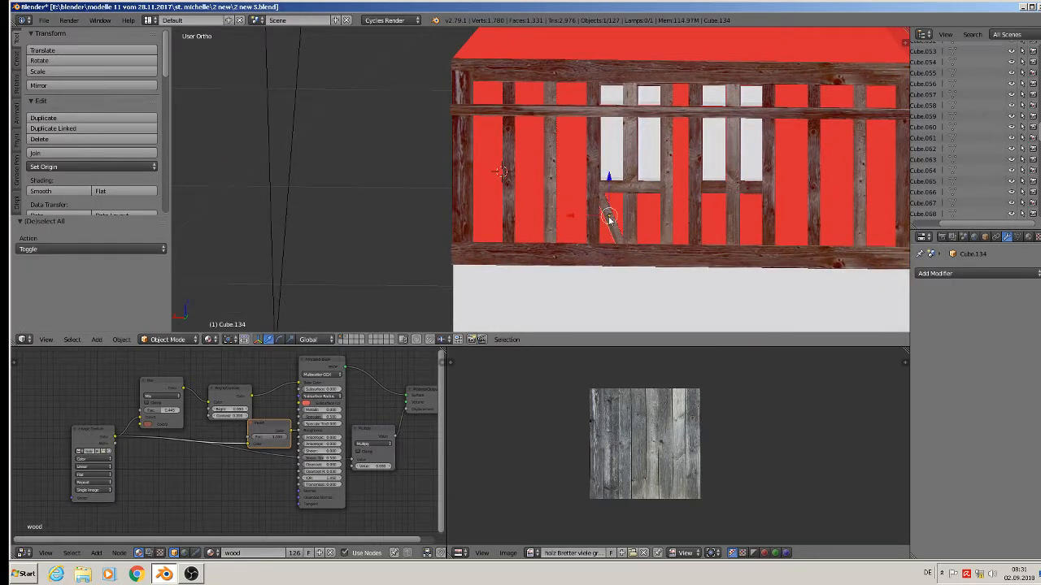
scroll(667, 244, down, 3)
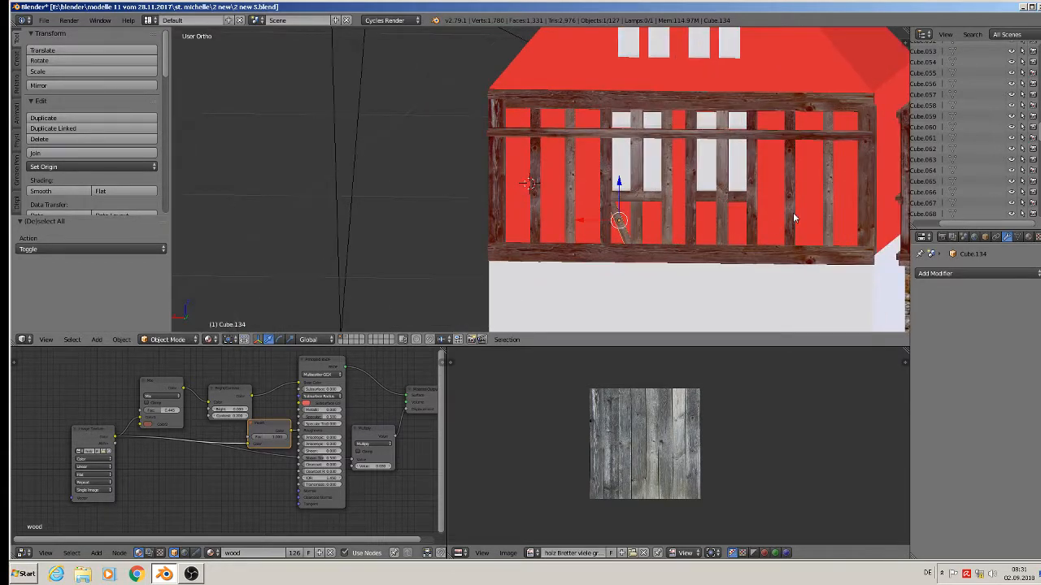
- Duplicate the dark post in the side bay beyond the second rear window and move the copy 0.099 along X
right_click(792, 210)
key(shift+d)
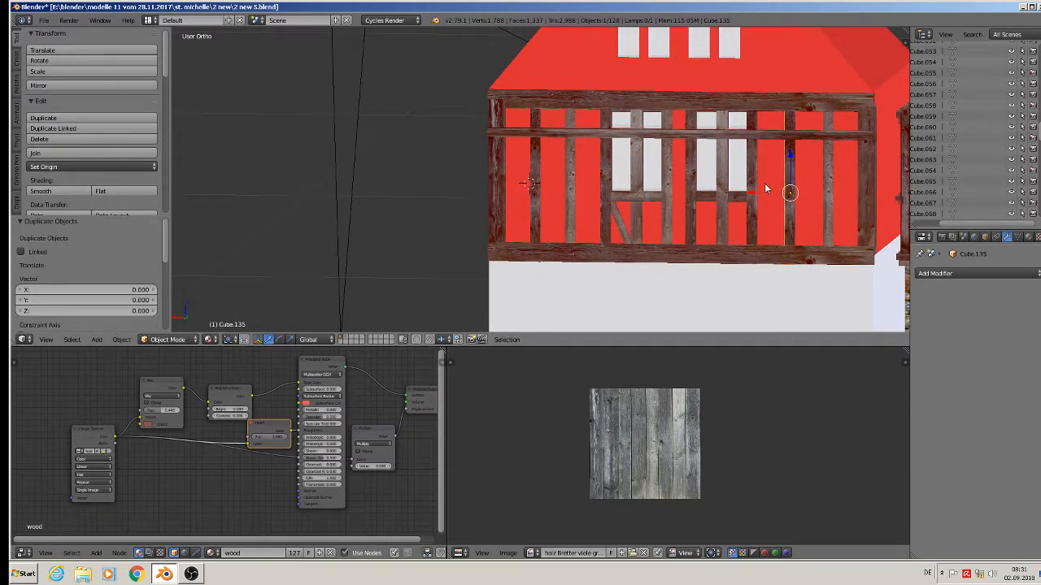
key(x)
click(680, 191)
- Scale the copied dark post uniformly by about 0.63 and move it 0.038 along Y in front of the wall
key(s)
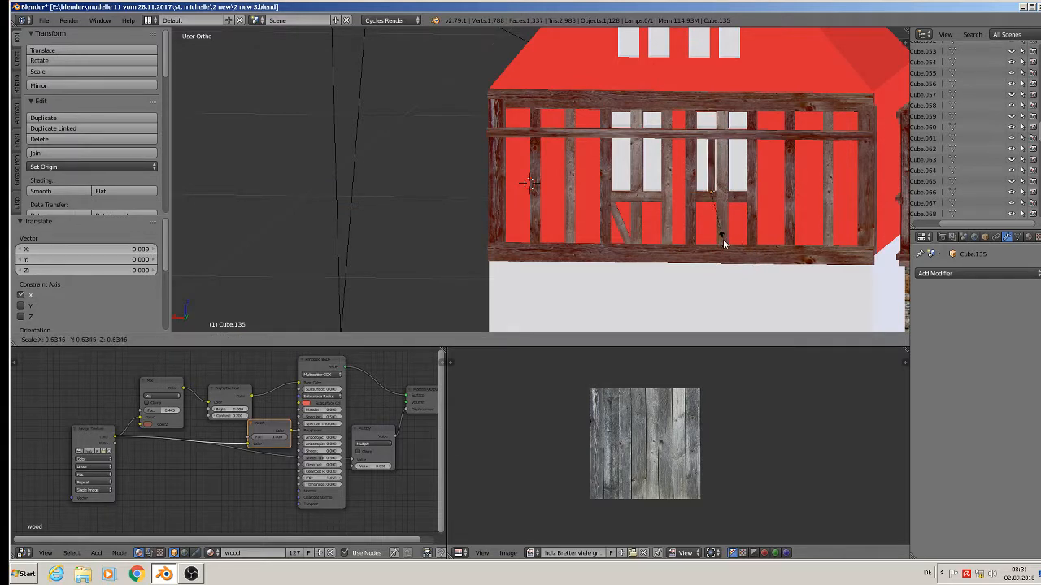
click(724, 244)
middle_drag(724, 246, 690, 205)
drag(690, 201, 668, 211)
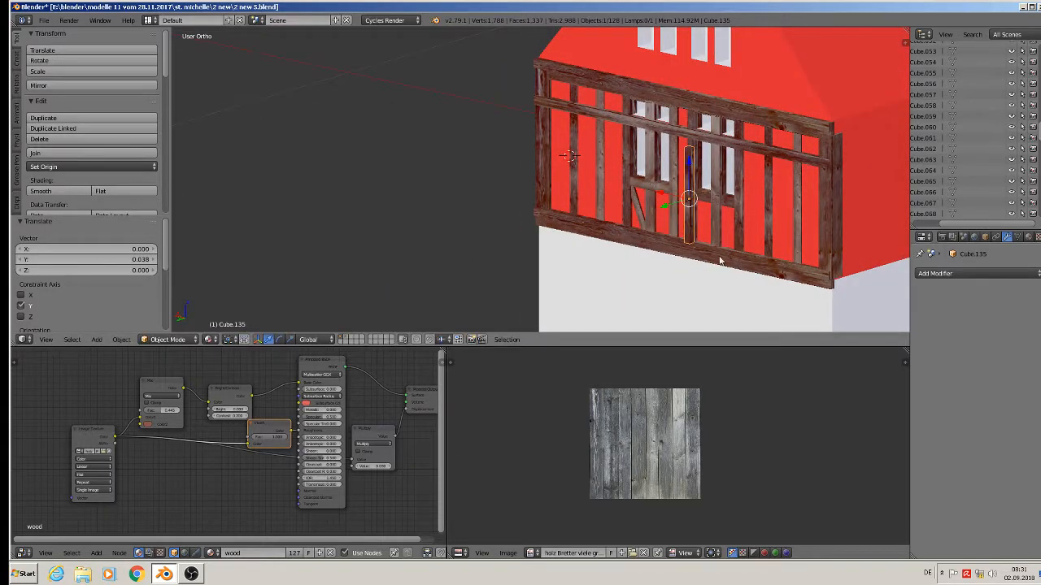
- Scale the small dark post by 0.502 along Z and place it in the panel below the second rear window
key(s)
key(z)
click(709, 244)
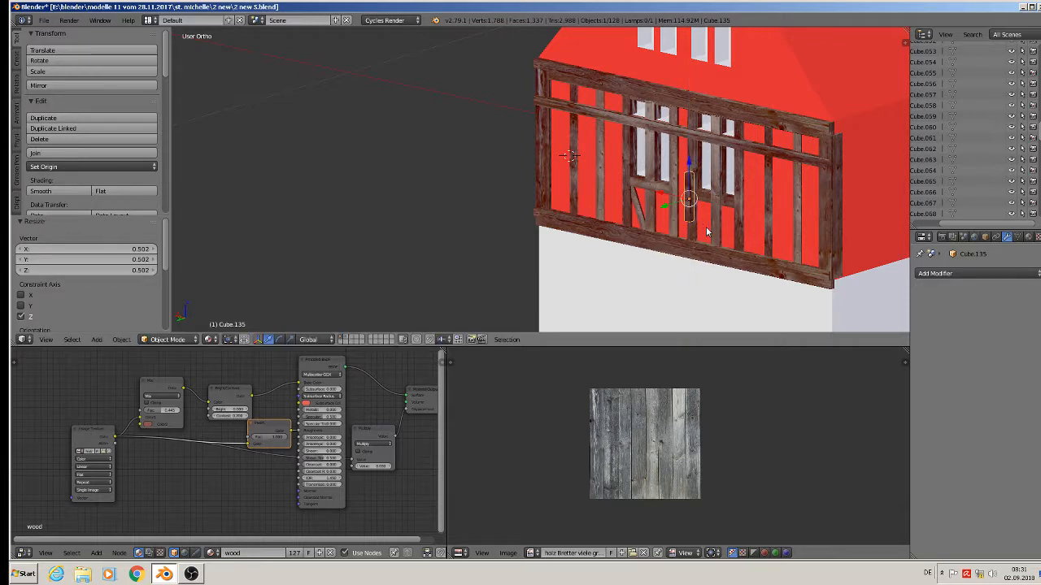
key(KP_1)
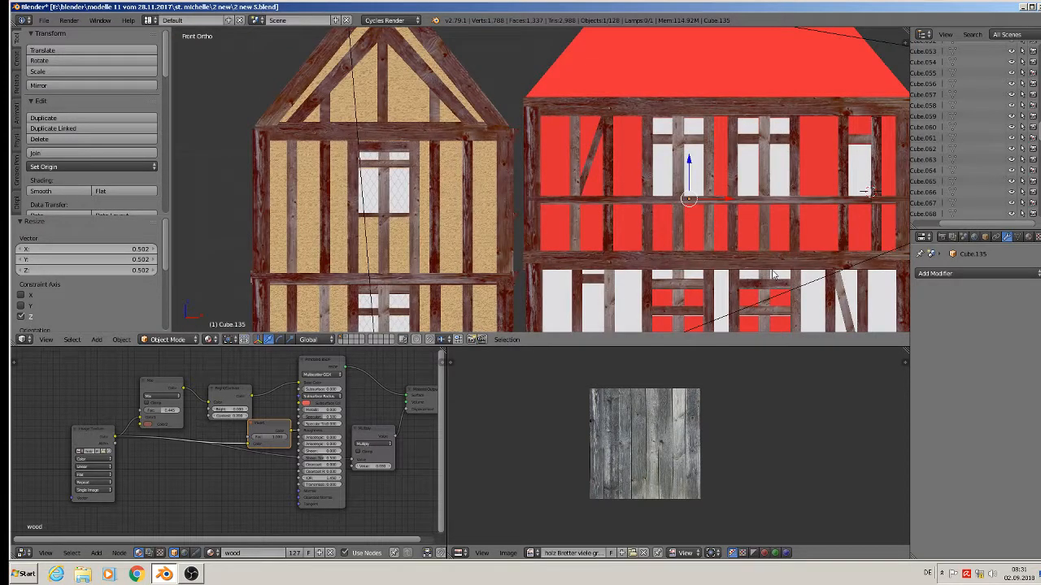
key(ctrl+KP_1)
scroll(627, 195, up, 3)
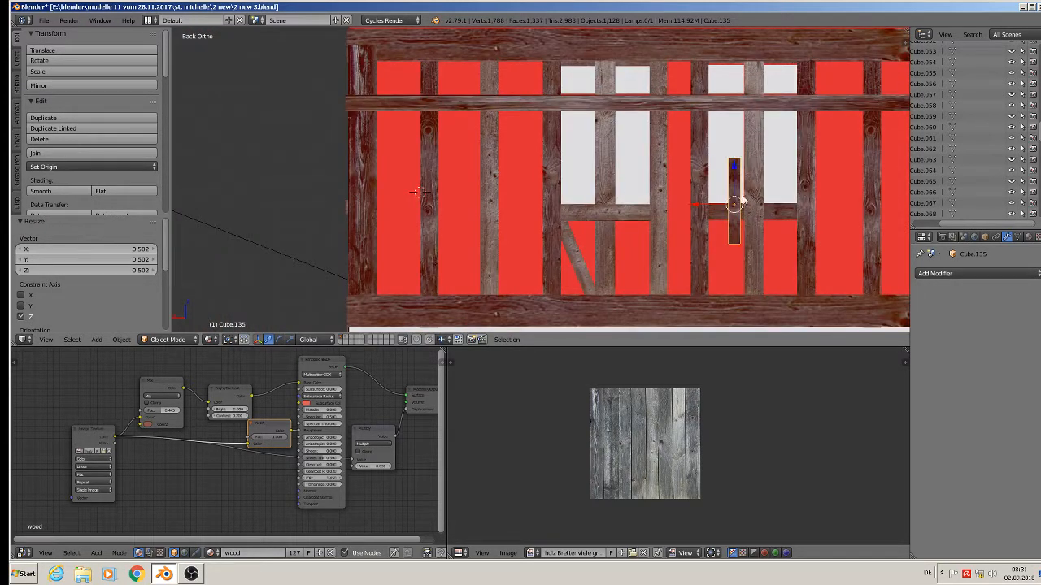
drag(735, 204, 714, 258)
- Rotate the small dark post 25.7° about Y as a slanted brace and set it -0.034 along Y into the frame
key(r)
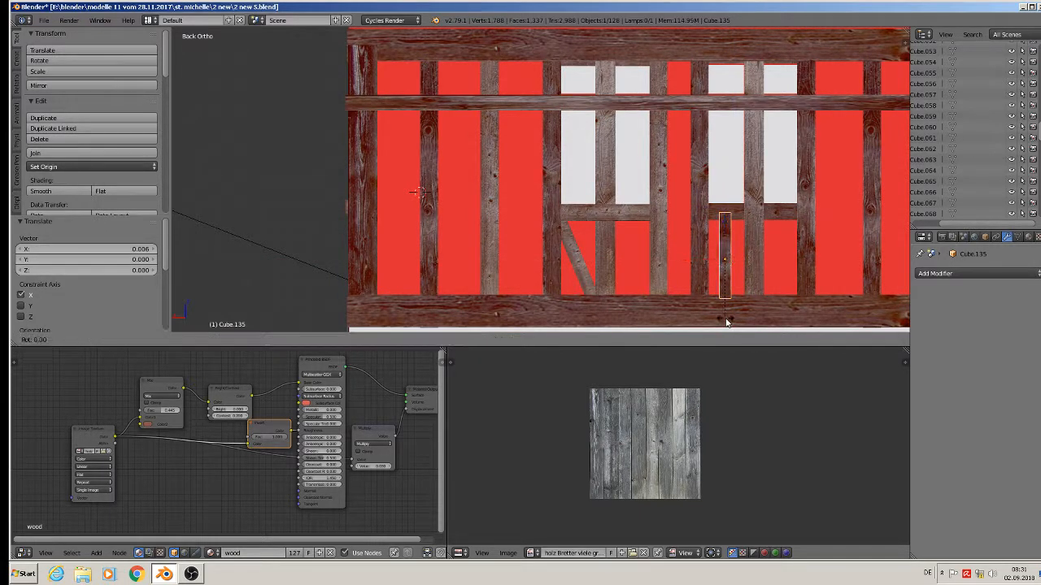
key(y)
click(757, 322)
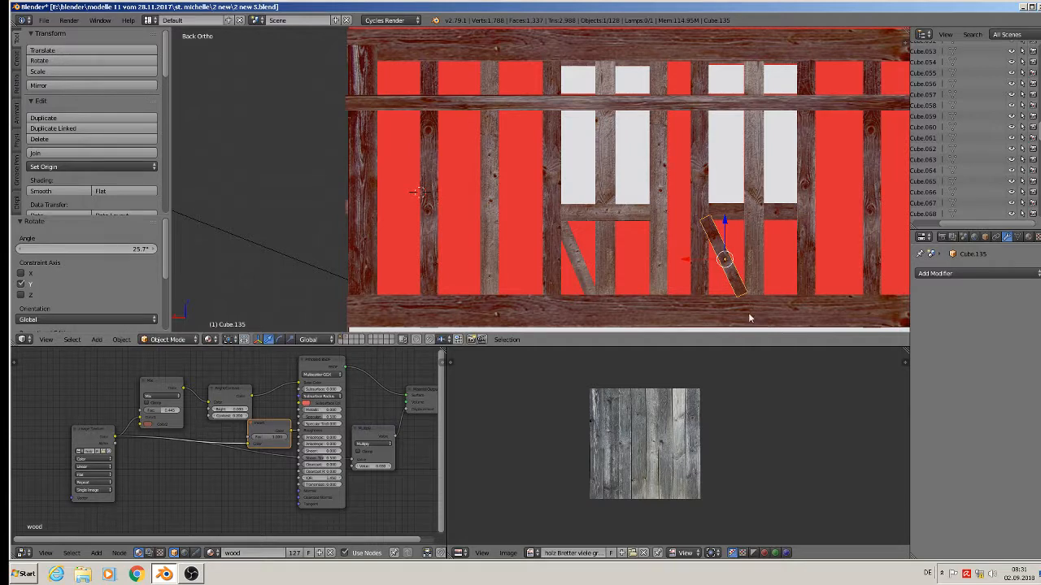
drag(723, 259, 723, 260)
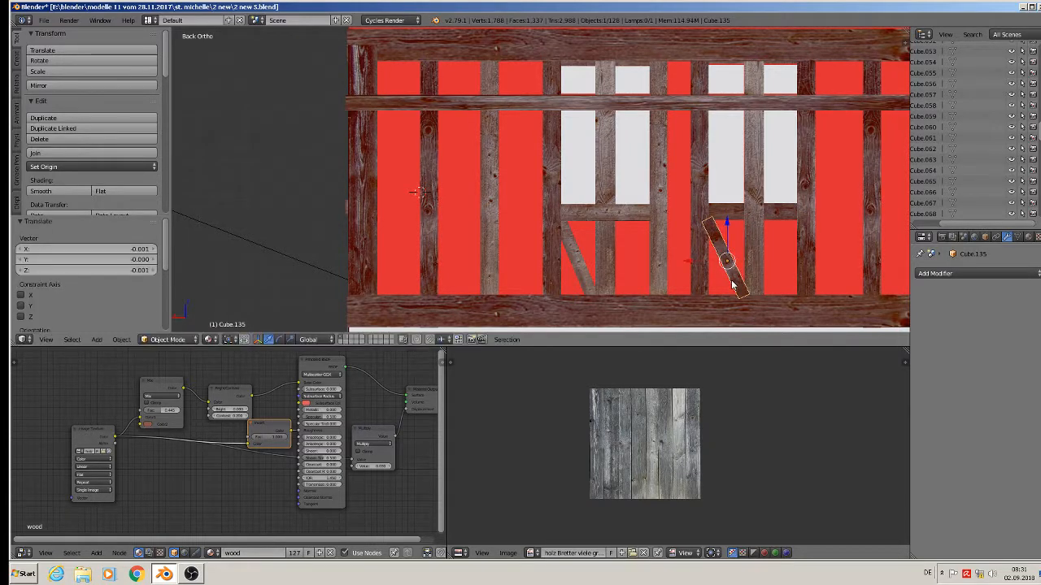
middle_drag(723, 259, 704, 272)
drag(704, 272, 734, 259)
middle_drag(735, 258, 793, 250)
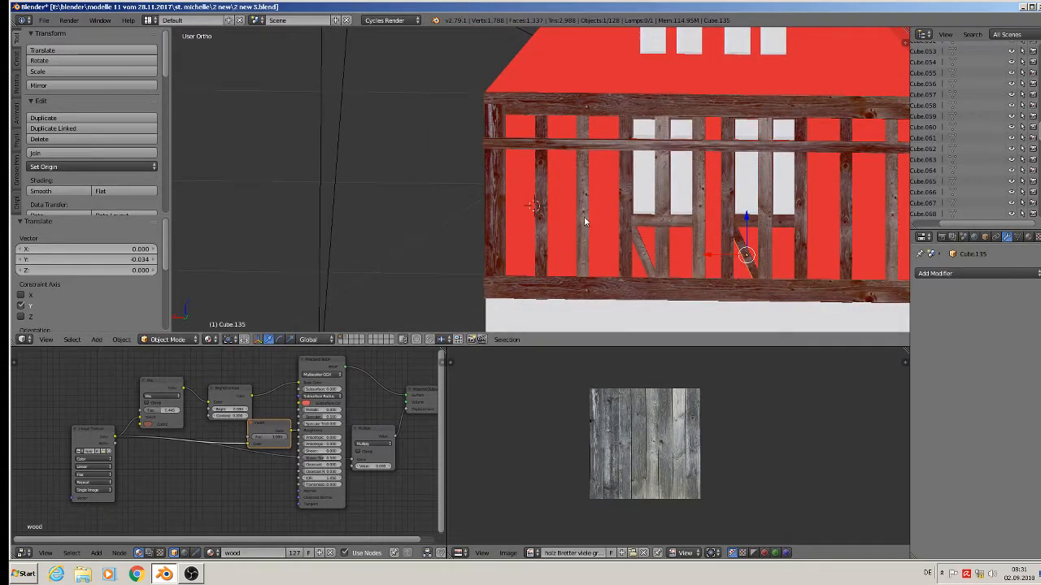
- Duplicate the light post in the side bay beyond the second window, place the copy beneath that window and scale it uniformly by 0.499
middle_drag(802, 251, 827, 204)
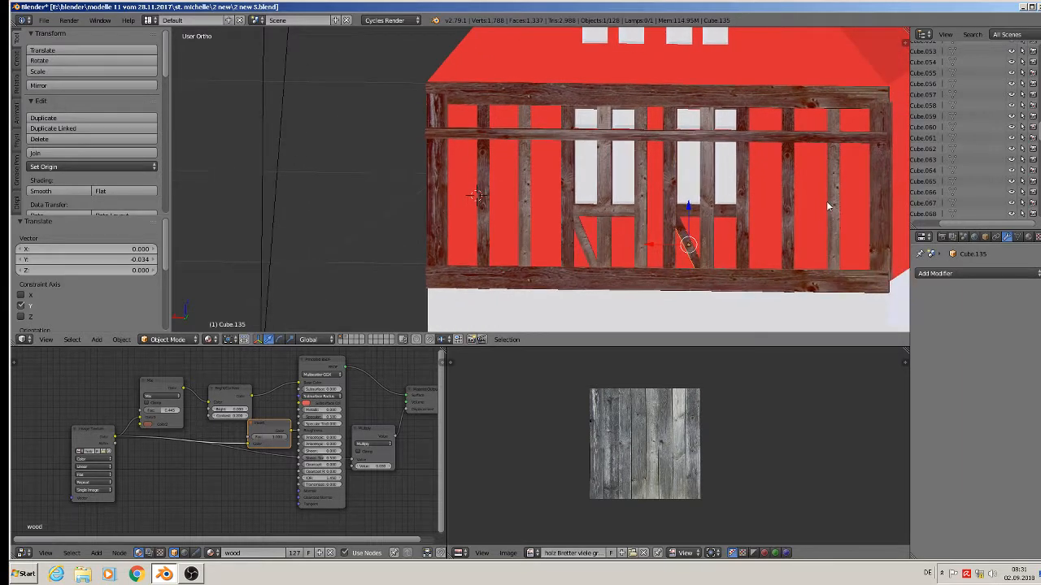
right_click(833, 201)
key(shift+d)
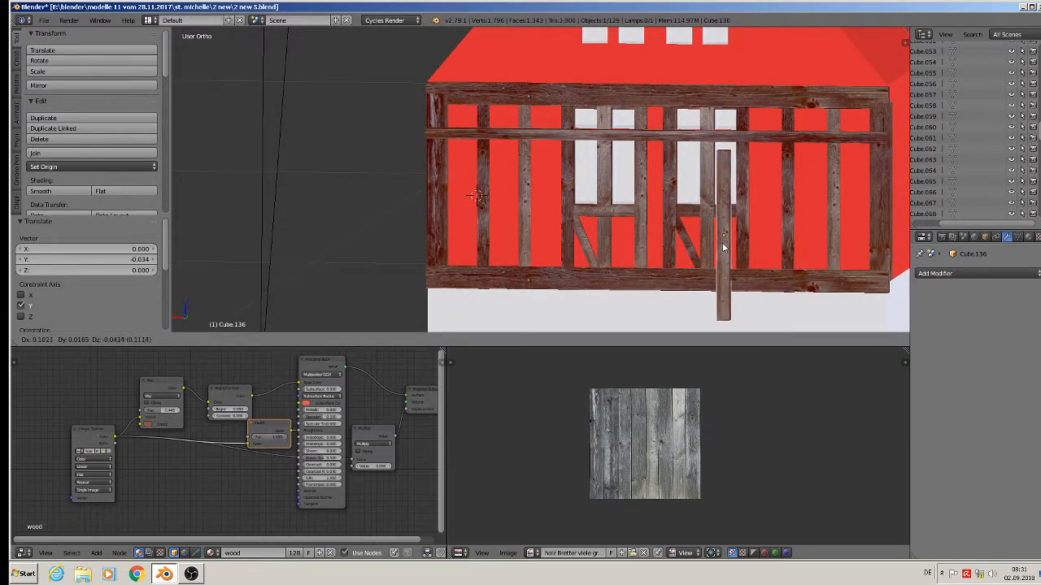
click(746, 284)
key(s)
click(736, 260)
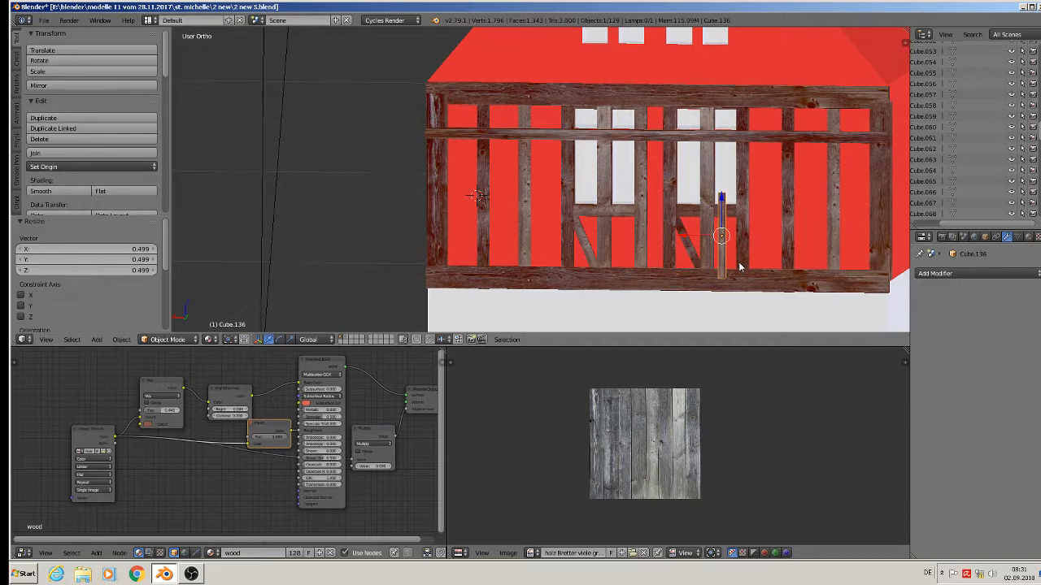
- Scale the light copy by 1.151 uniformly and 0.597 along Z, and move it -0.005 along Z into the free panel
mouse_move(748, 274)
middle_down()
mouse_move(756, 268)
mouse_move(765, 283)
middle_up()
key(s)
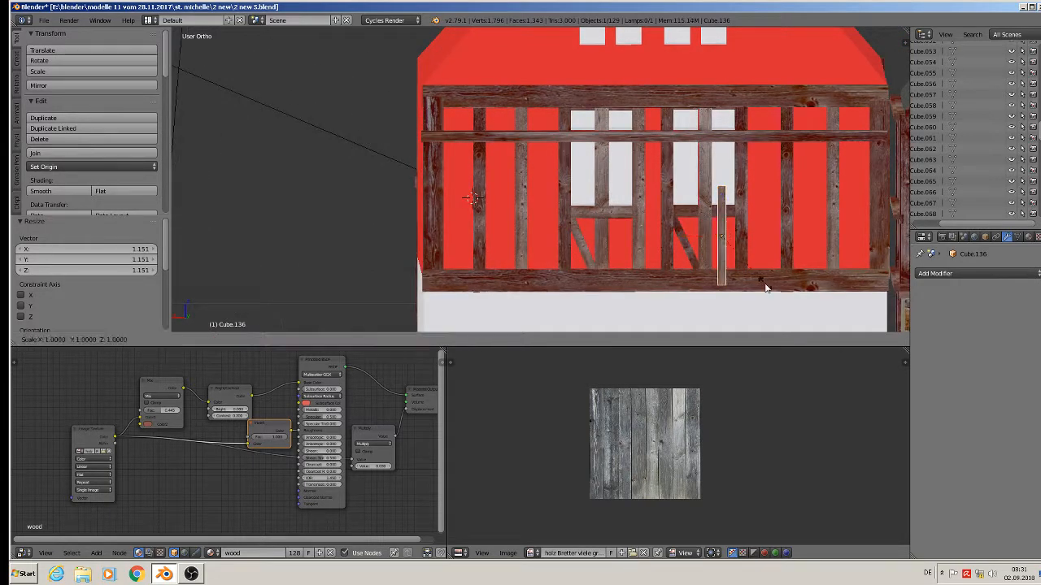
key(z)
click(748, 270)
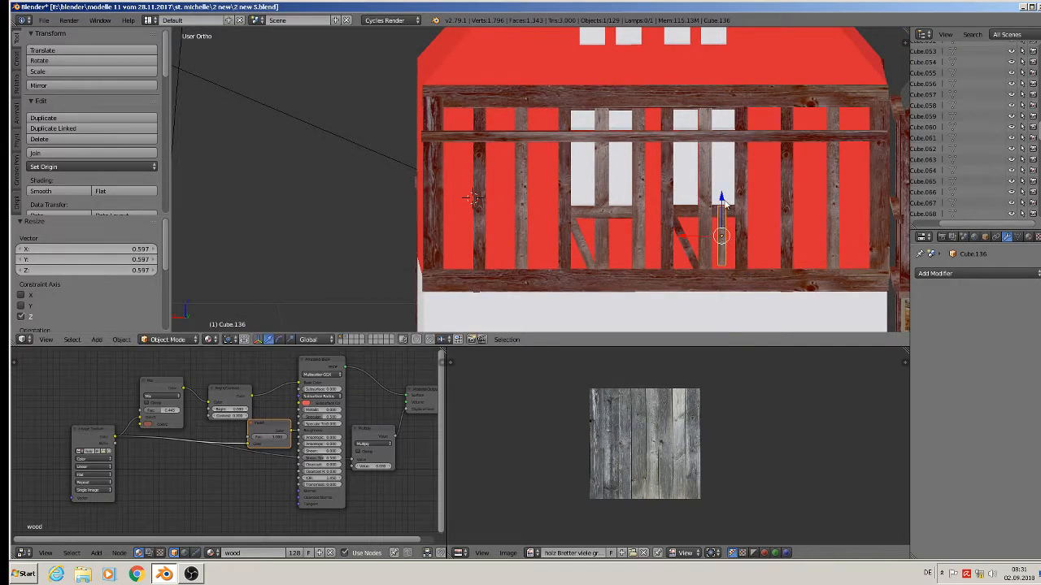
drag(722, 199, 736, 263)
- Rotate the light post -28.7° about Y to mirror the dark brace's slant and nudge it -0.001 along Z
key(r)
key(y)
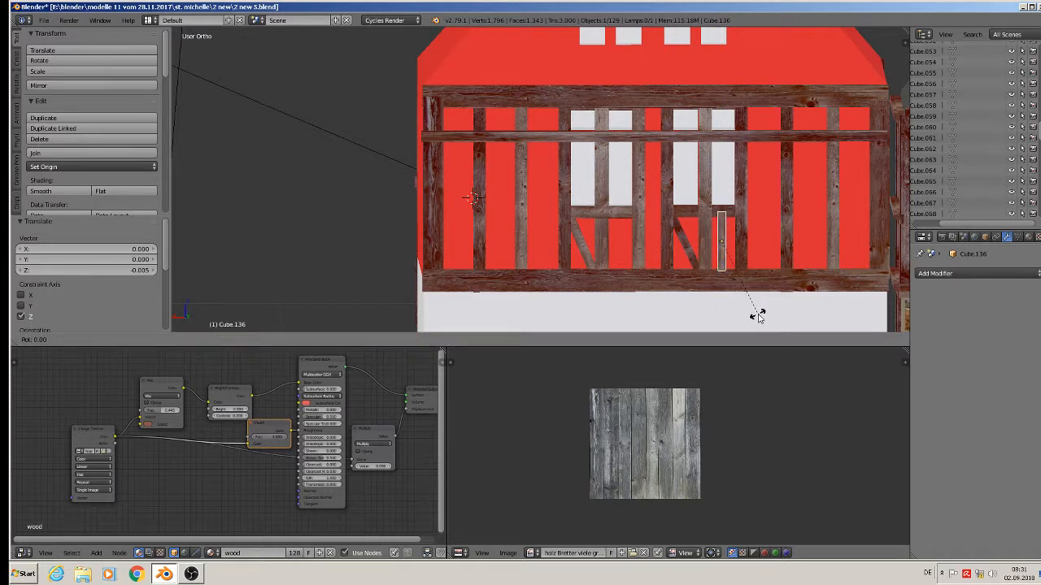
click(720, 325)
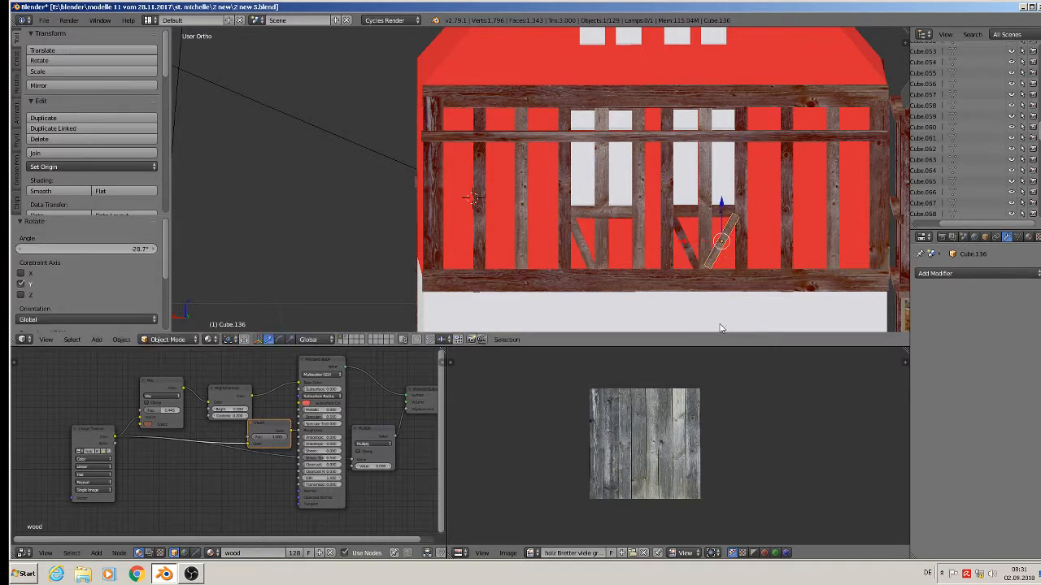
key(g)
click(731, 296)
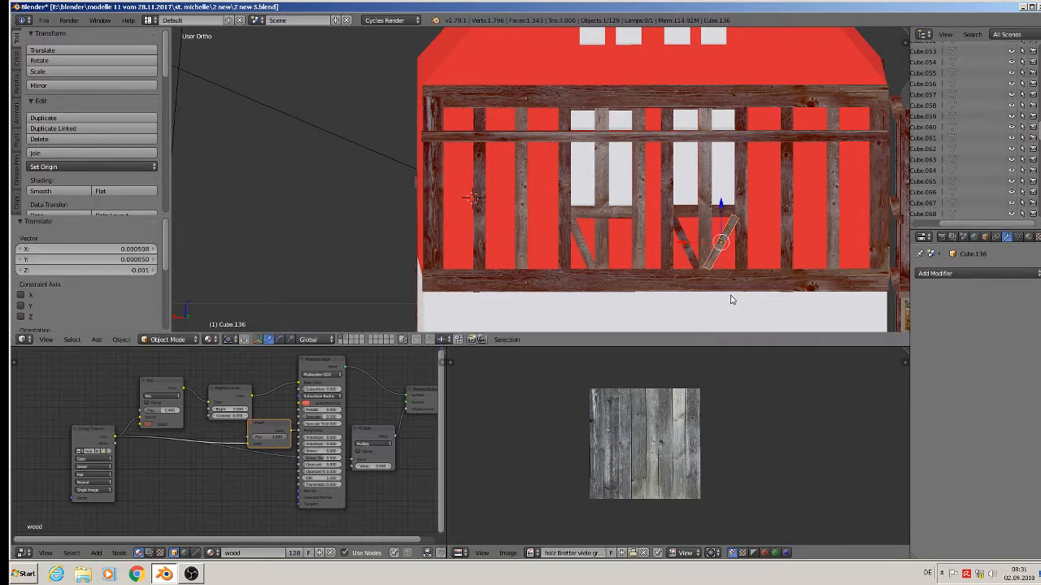
- Move the light brace below the second window -0.013 along Y into the timber frame
middle_drag(731, 296, 687, 313)
key(g)
key(y)
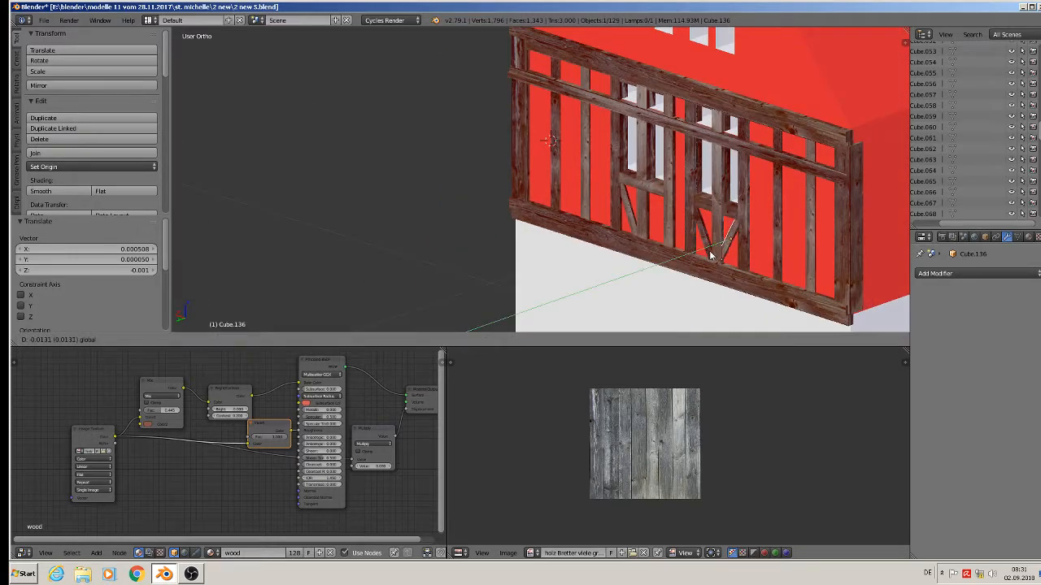
click(710, 255)
- Correct the light brace's slant by 2.49° about Y and shift it -0.001 along X
middle_drag(711, 255, 773, 226)
scroll(753, 242, up, 3)
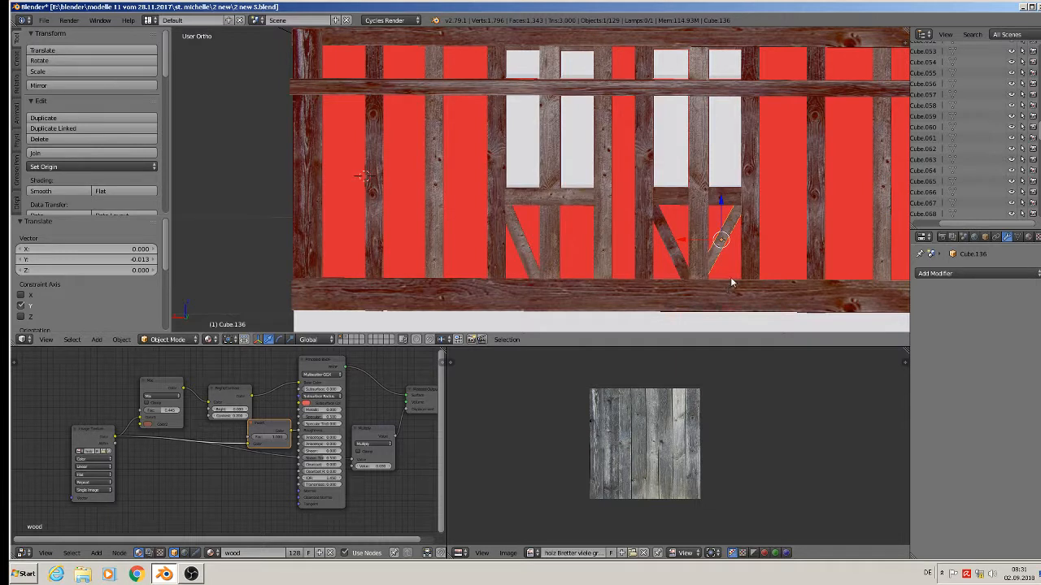
key(r)
key(y)
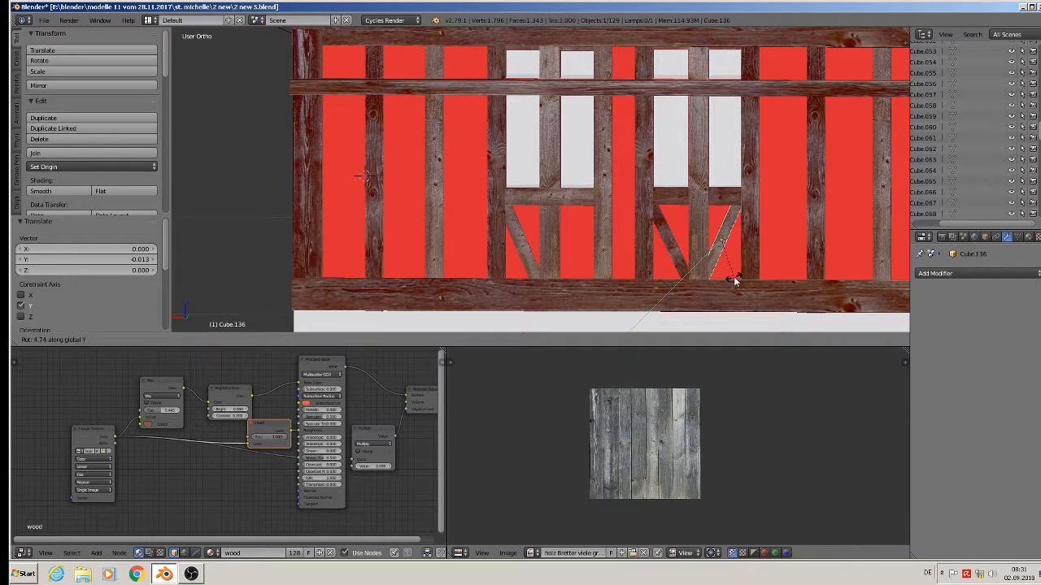
click(729, 271)
key(g)
key(x)
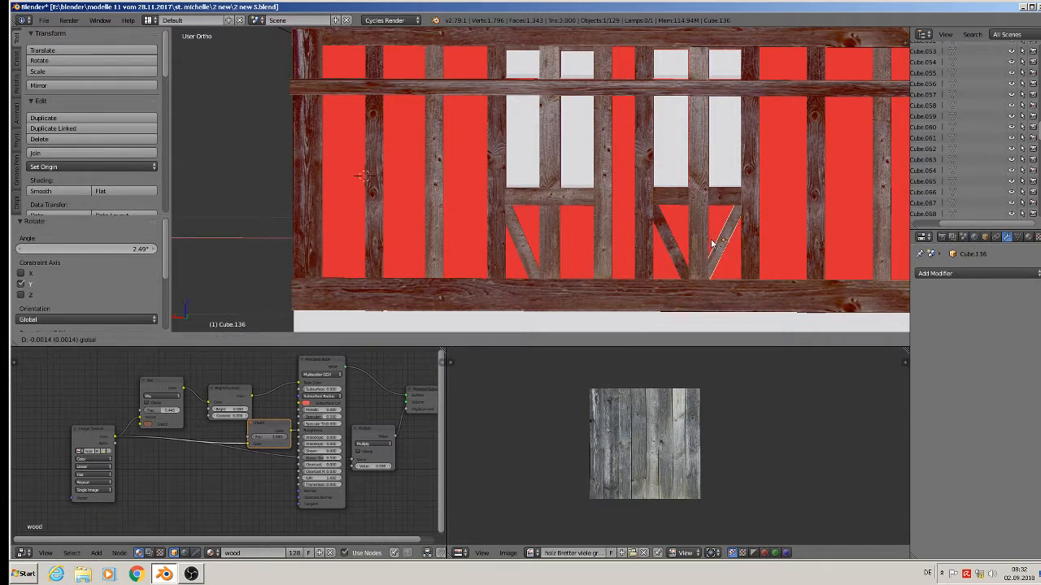
click(714, 242)
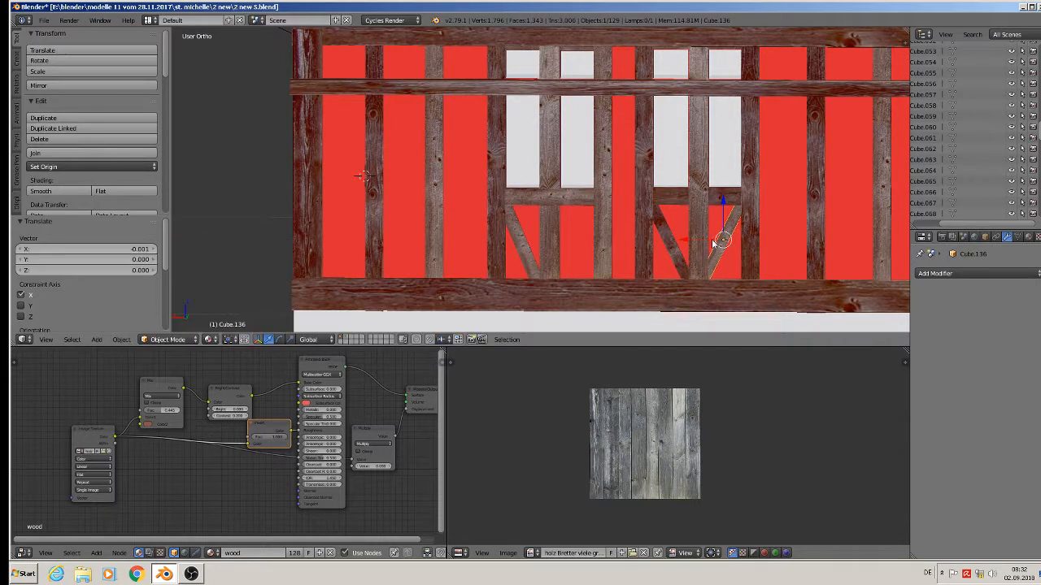
- Duplicate the dark post in the side bay next to the first rear window and move the copy -0.134 along X
right_click(375, 146)
scroll(374, 171, down, 3)
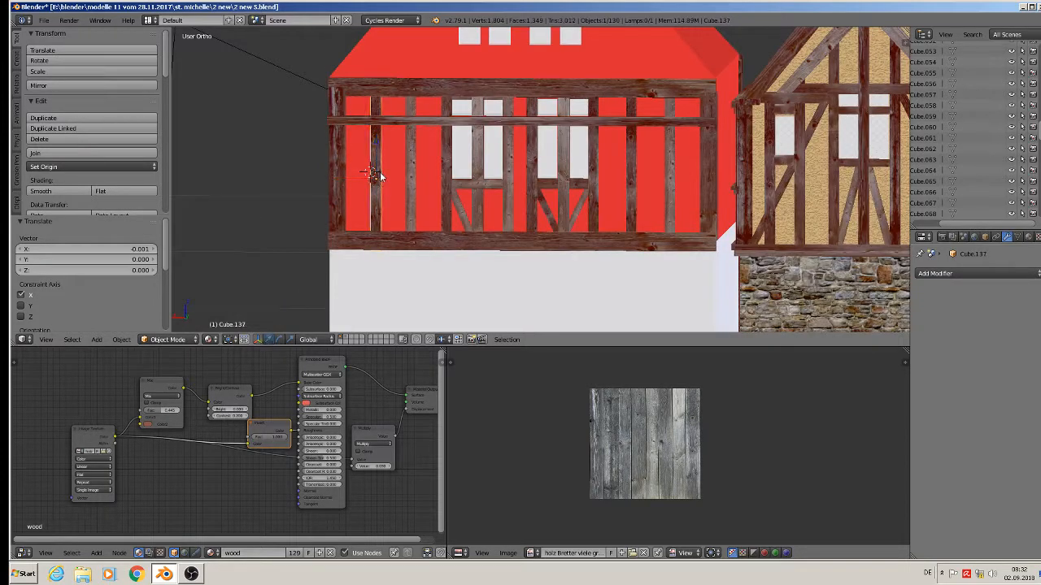
key(shift+d)
right_click(378, 172)
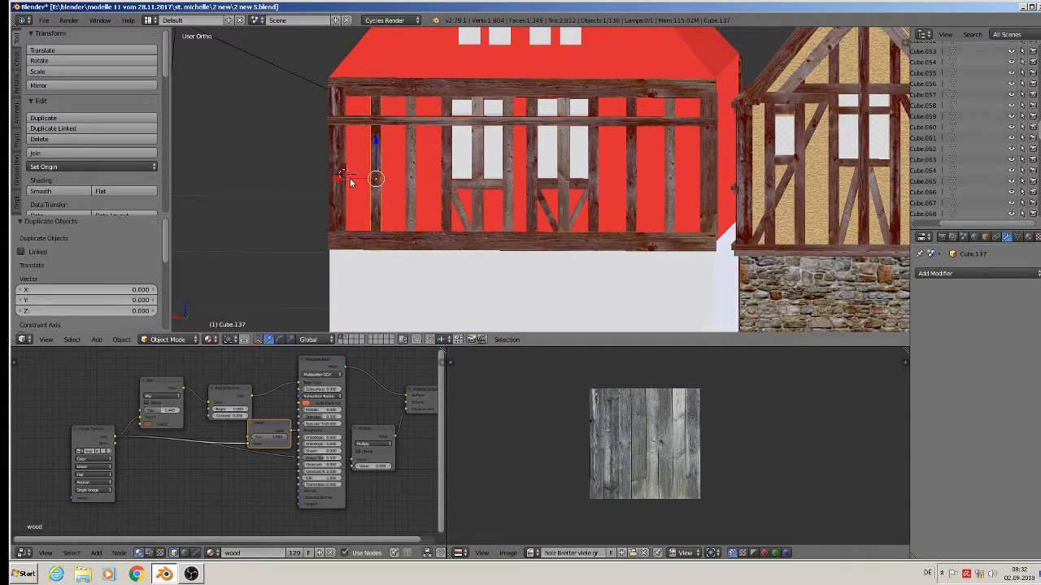
key(g)
key(x)
click(478, 188)
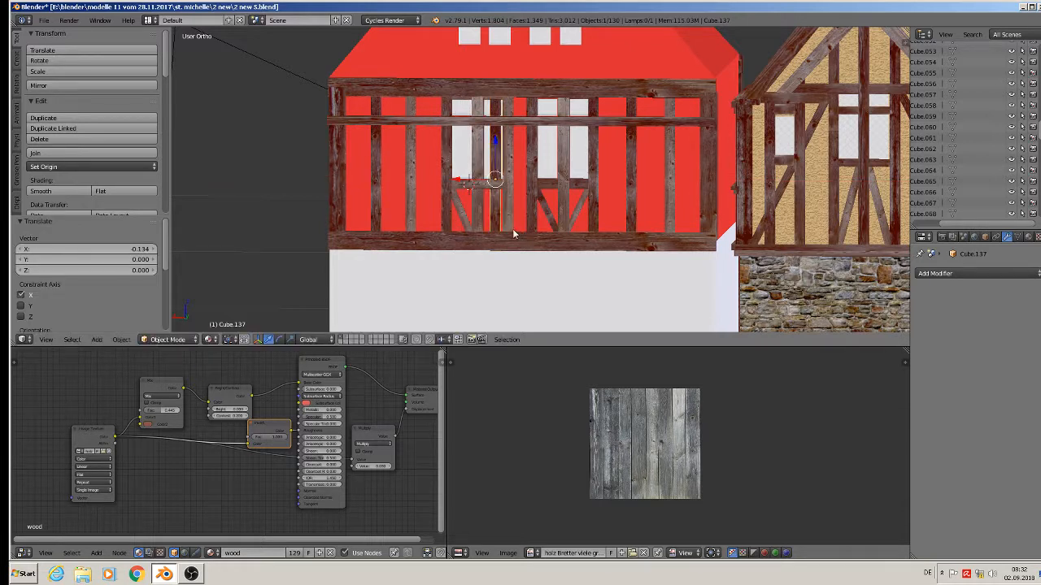
- Scale the new dark copy uniformly by 0.917 and move it 0.020 along Y in front of the wall
key(s)
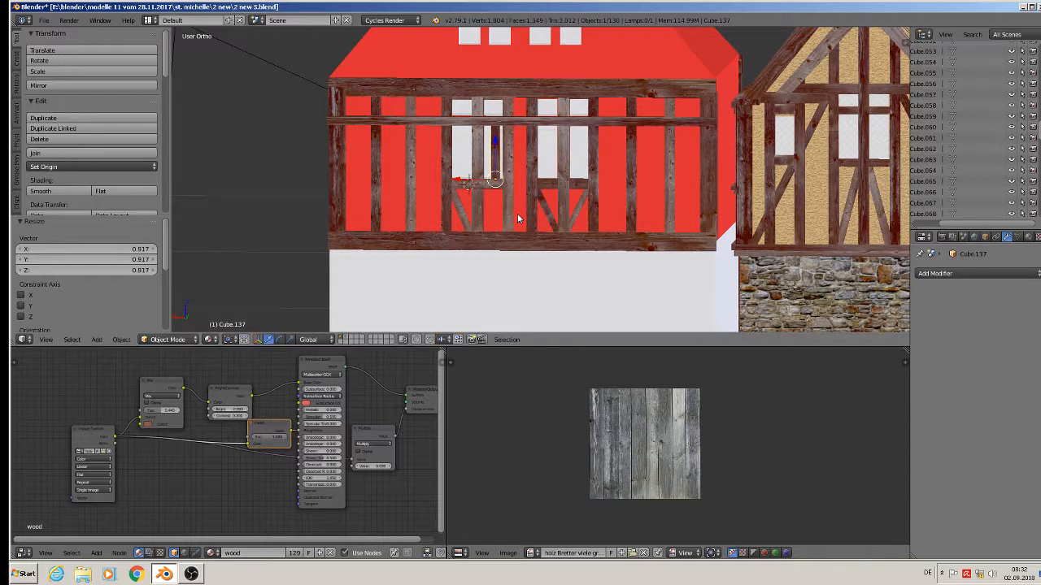
click(521, 217)
middle_drag(522, 218, 484, 213)
drag(480, 182, 473, 182)
key(ctrl+KP_1)
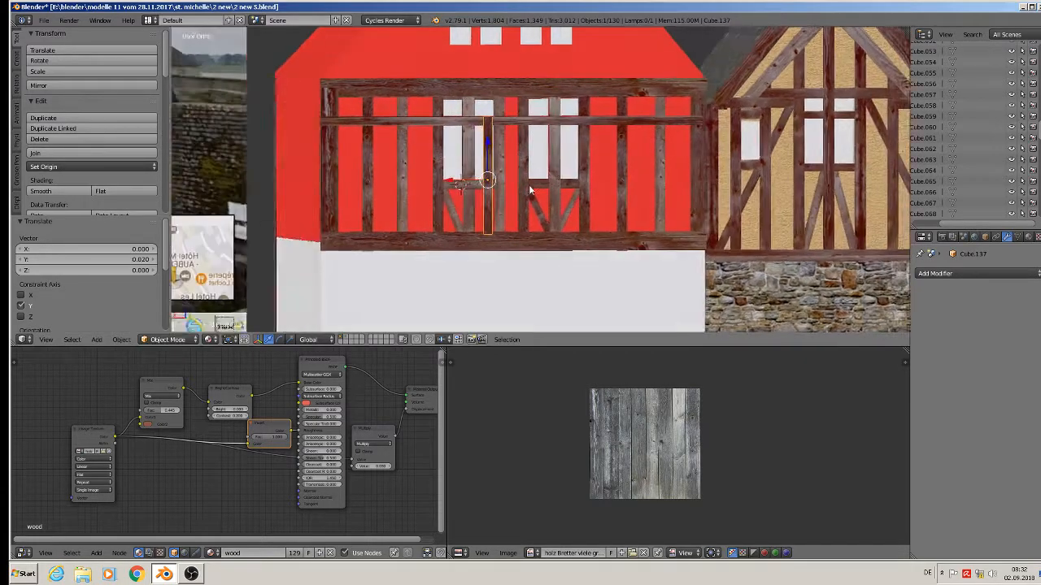
middle_drag(532, 190, 525, 207)
- Shorten the dark copy to about 0.52 along Z and move it -0.035 along Z below the first window
key(s)
key(z)
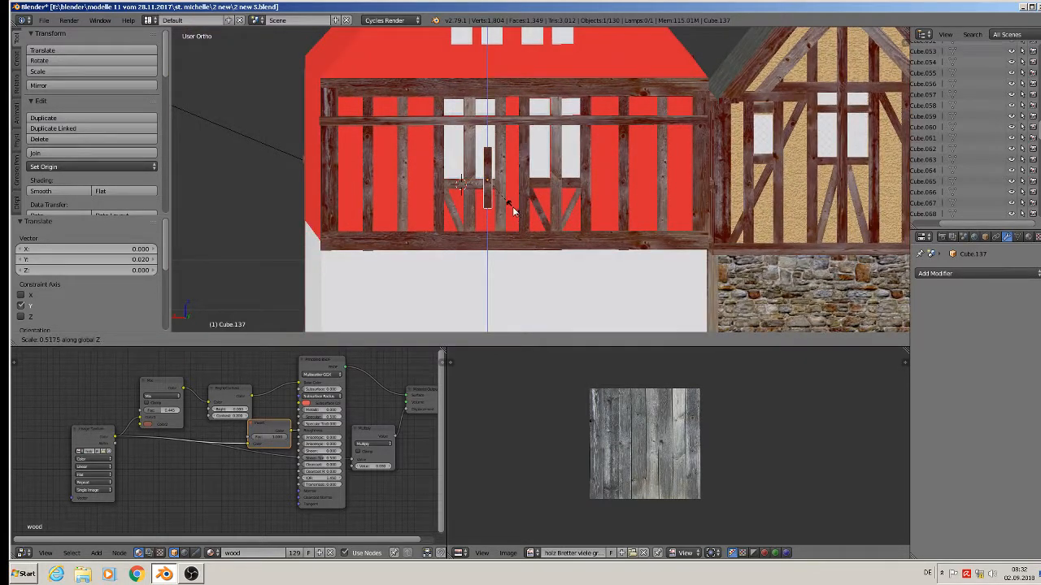
click(513, 207)
drag(488, 144, 488, 174)
- Rotate the short dark post -26.8° about Y as the first window's second brace and scale it uniformly by 0.880
key(r)
key(y)
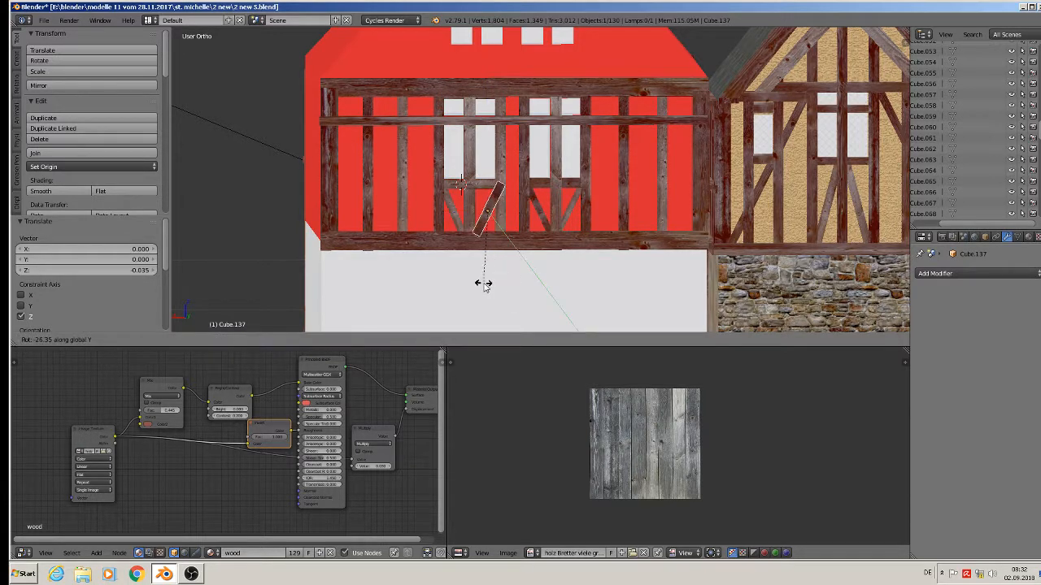
click(485, 282)
scroll(494, 268, up, 2)
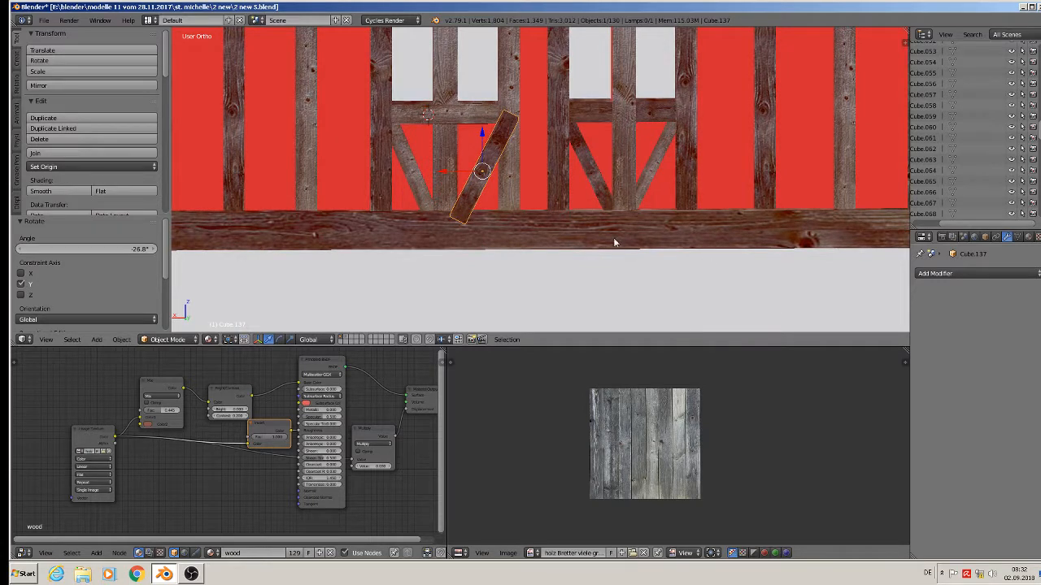
key(s)
click(568, 235)
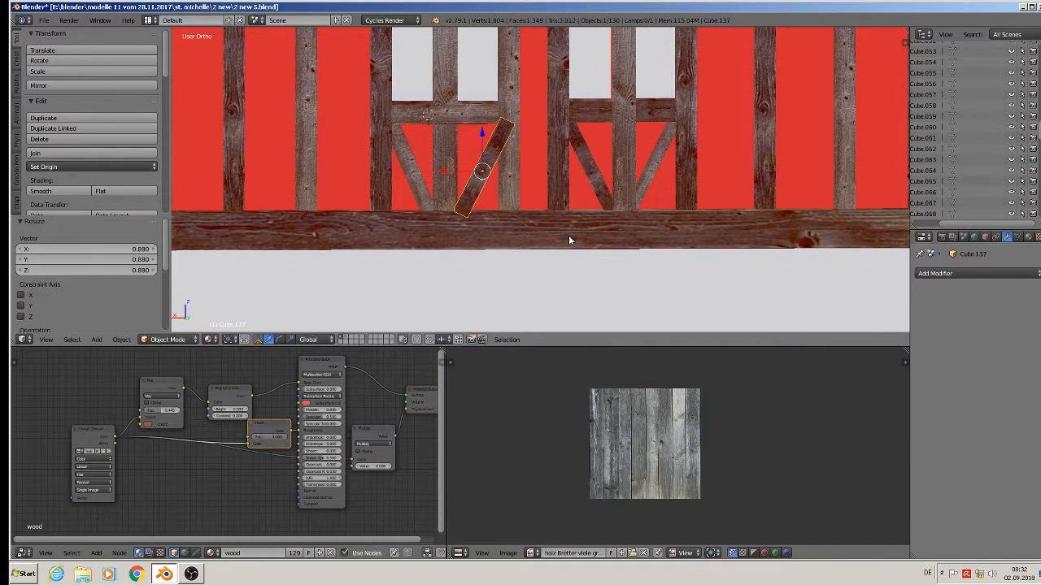
- Move the first window's dark brace -0.018 along Y into the wall and nudge it into place between rail and sill beam
middle_drag(569, 235, 508, 262)
drag(466, 192, 485, 180)
middle_drag(484, 179, 539, 133)
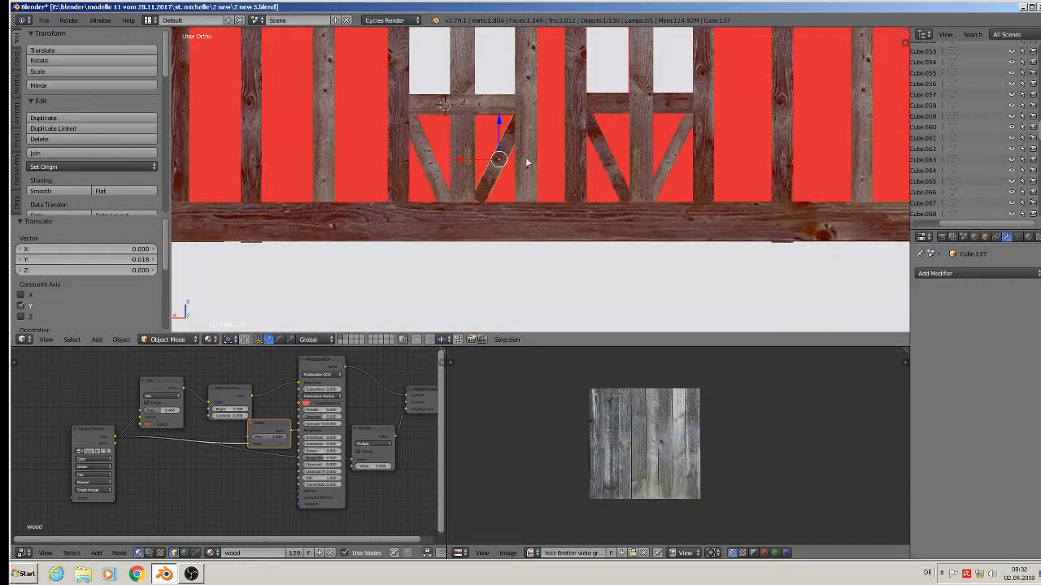
key(g)
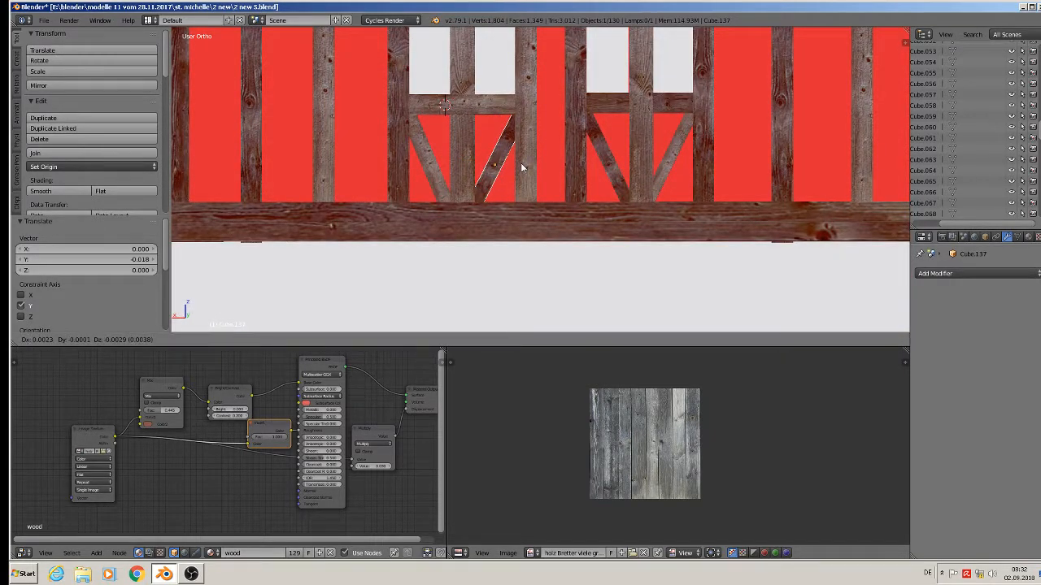
click(523, 168)
key(a)
scroll(520, 167, down, 5)
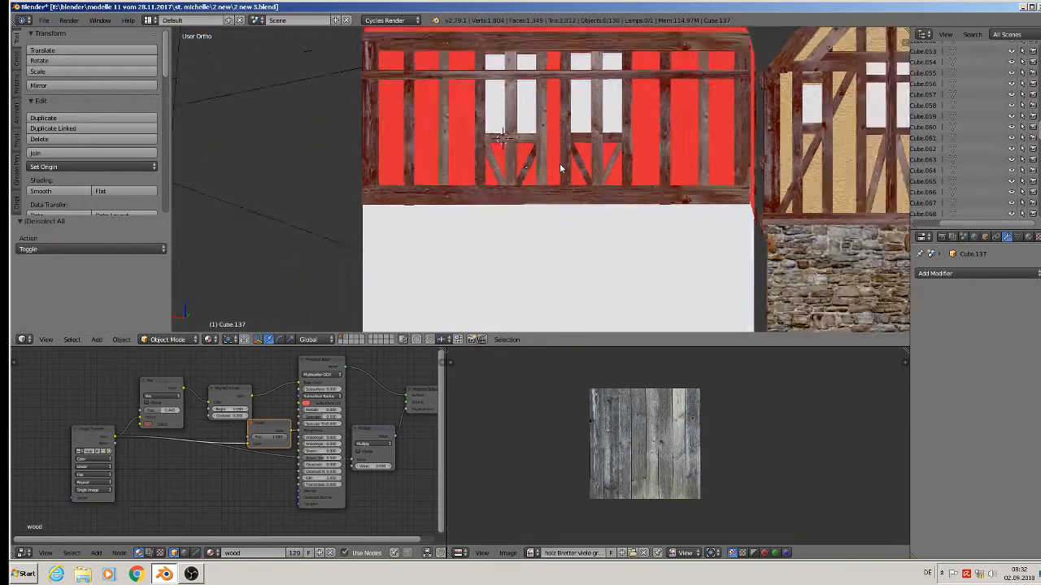
- Duplicate the second window's dark brace and move the copy 0.212 X, 0.010 Y, 0.118 Z to the upper end bay away from the yellow house
scroll(566, 188, up, 4)
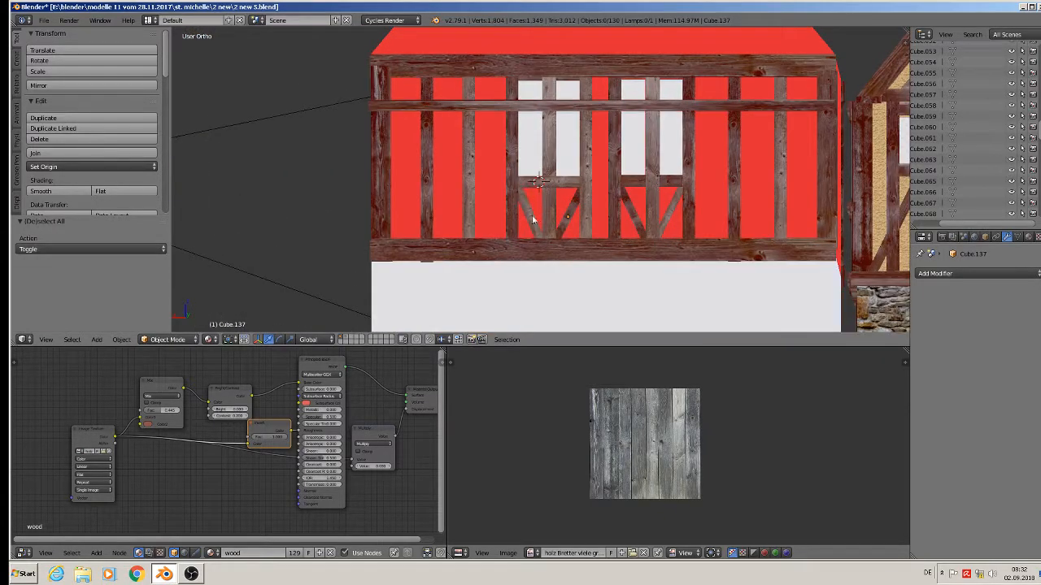
right_click(632, 217)
key(shift+d)
click(424, 116)
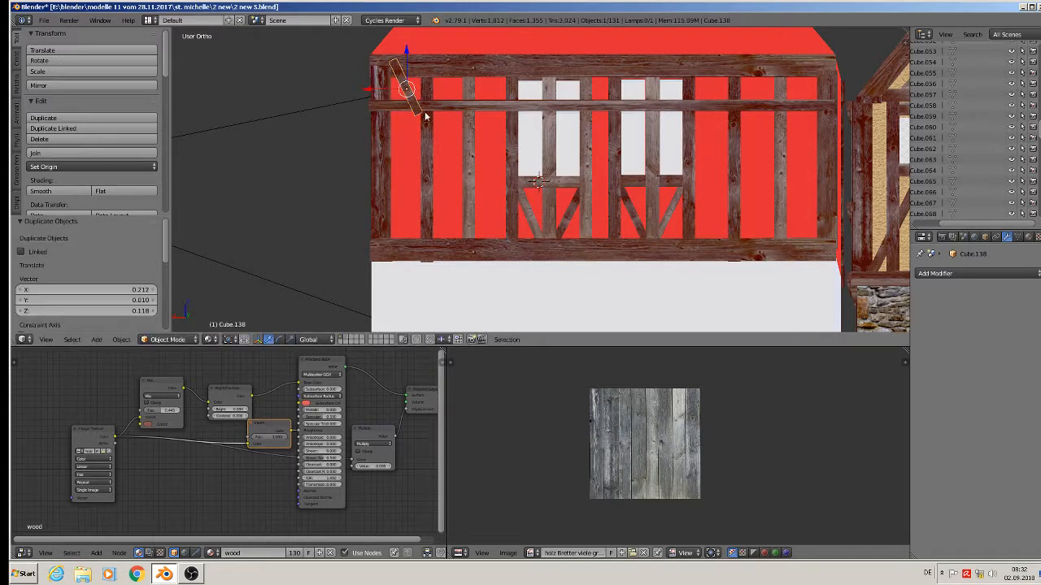
- Rotate the upper end-bay brace about Y to a flatter diagonal and move it -0.010 along Y into the wall
key(r)
key(y)
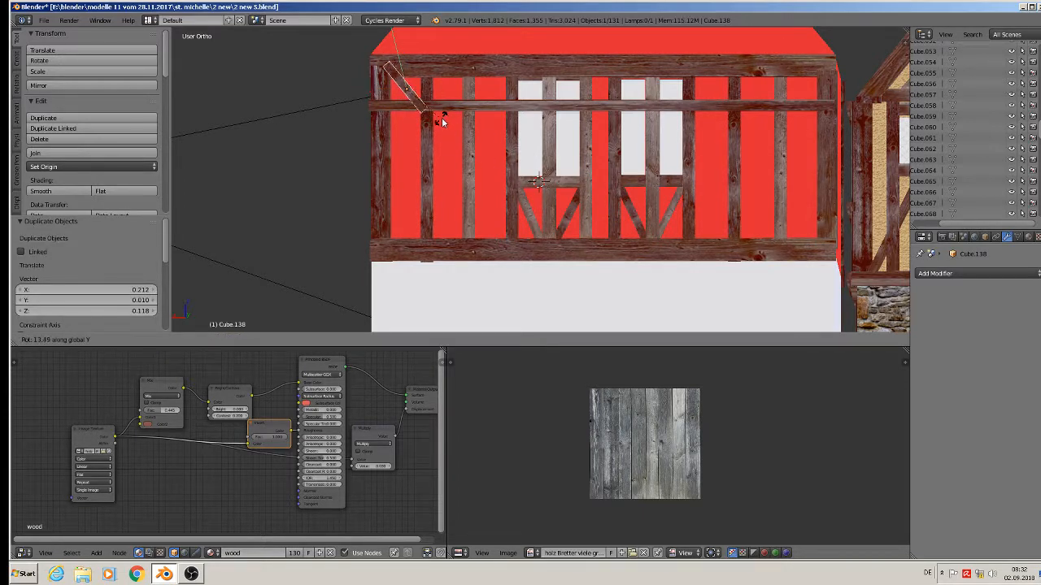
click(448, 120)
middle_drag(448, 120, 459, 83)
key(g)
key(y)
click(400, 95)
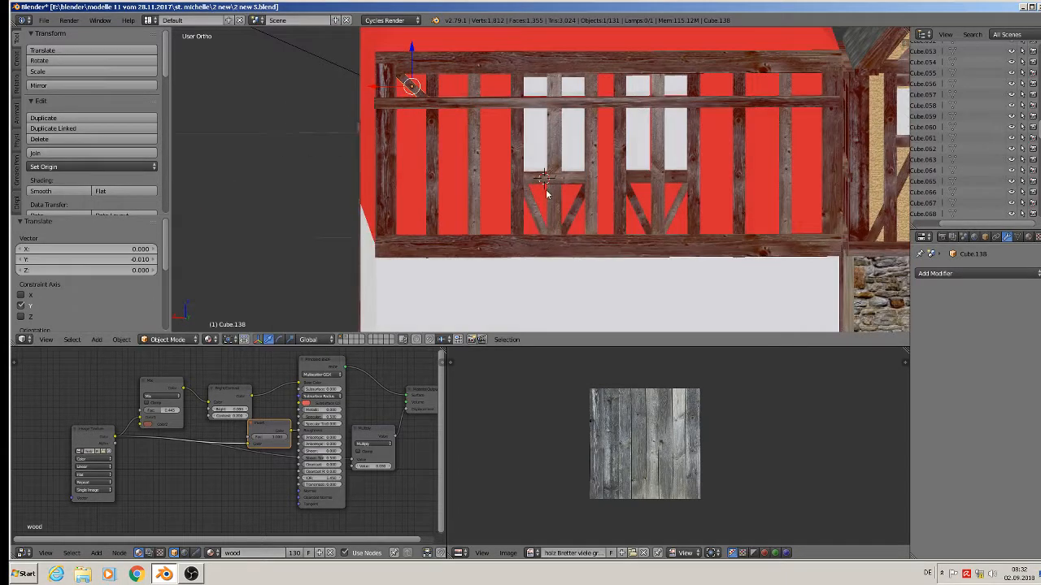
- Duplicate the first window's dark brace to the upper end bay beside the yellow house (-0.217 X, -0.004 Y, 0.119 Z) and shift it 0.010 along Y
right_click(580, 209)
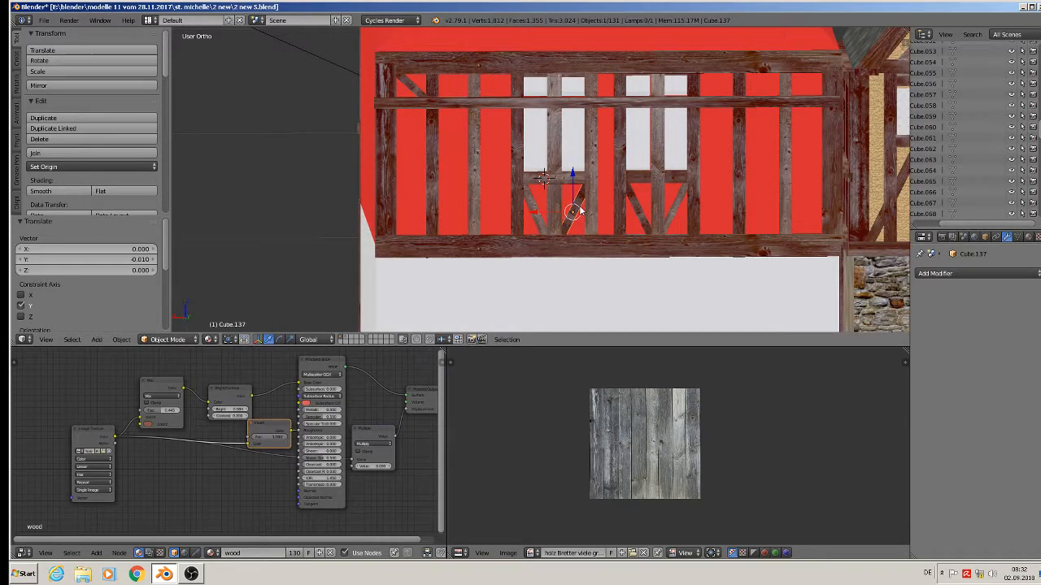
key(shift+d)
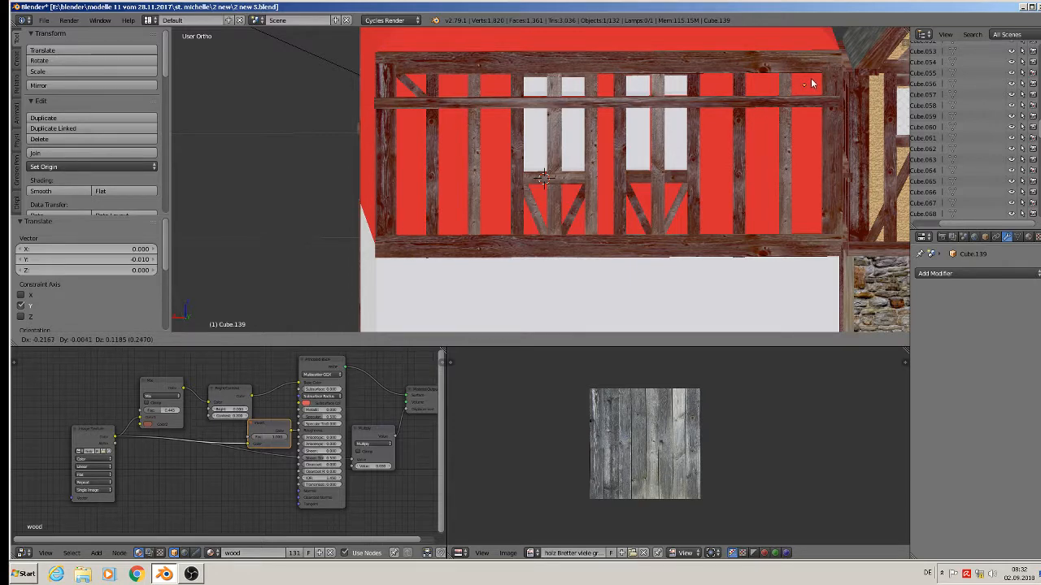
click(811, 84)
mouse_move(812, 84)
middle_down()
mouse_move(807, 42)
mouse_move(813, 83)
middle_up()
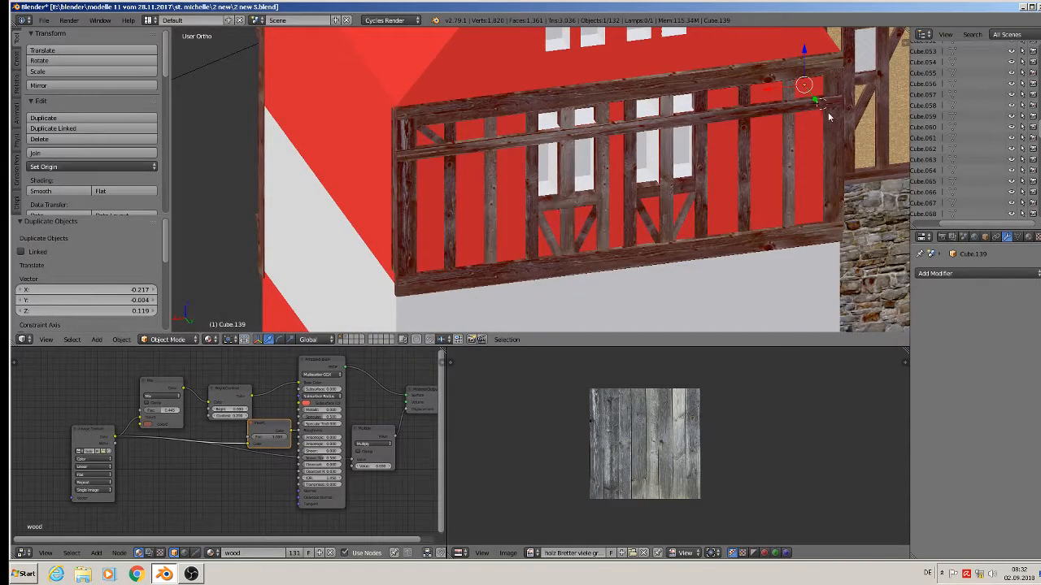
key(g)
key(y)
click(824, 110)
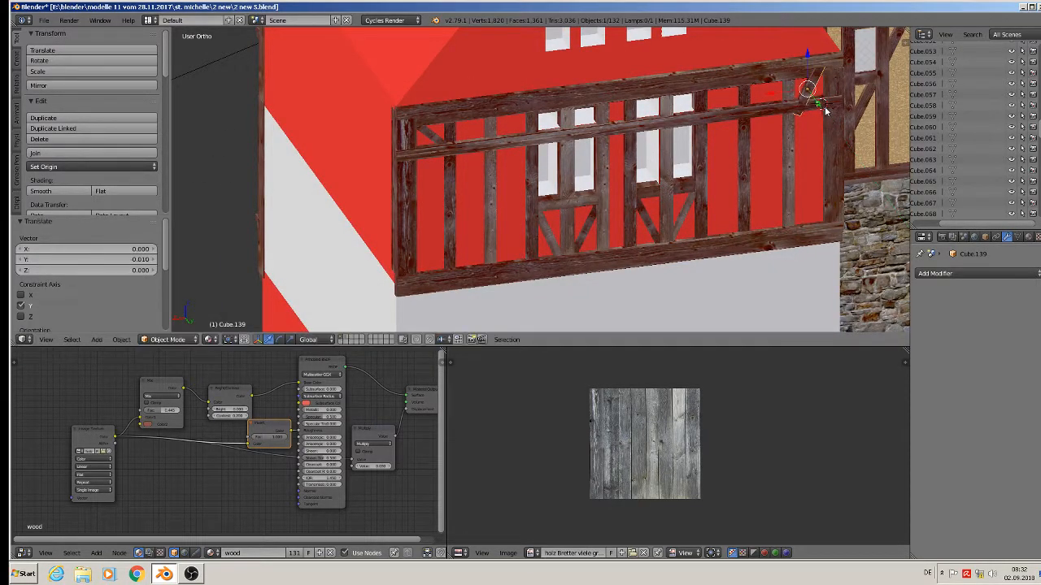
- Rotate the new brace beside the yellow house -19.9° about Y and lower it slightly between the two upper beams
key(r)
key(y)
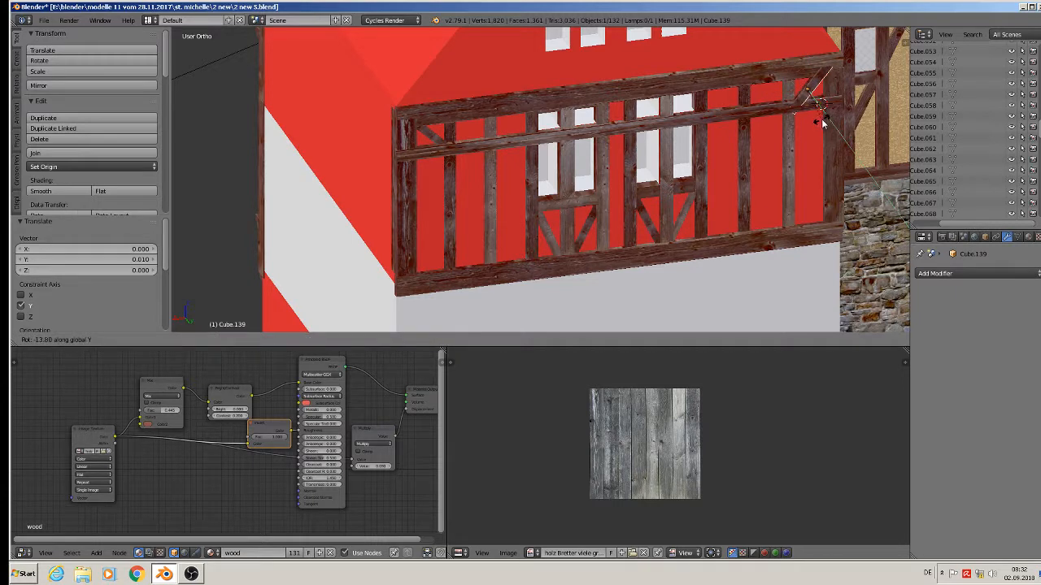
click(820, 122)
key(g)
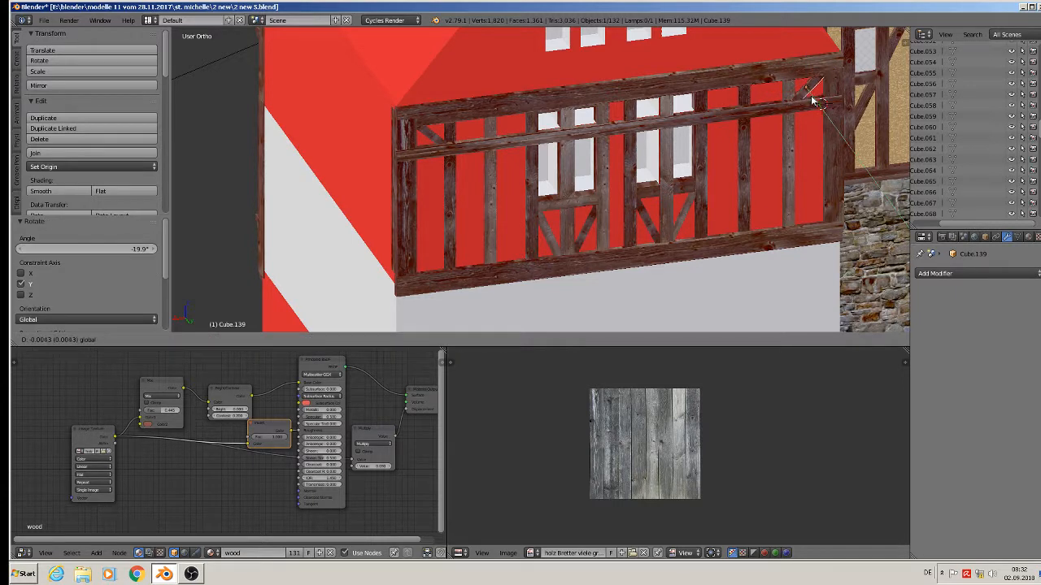
key(a)
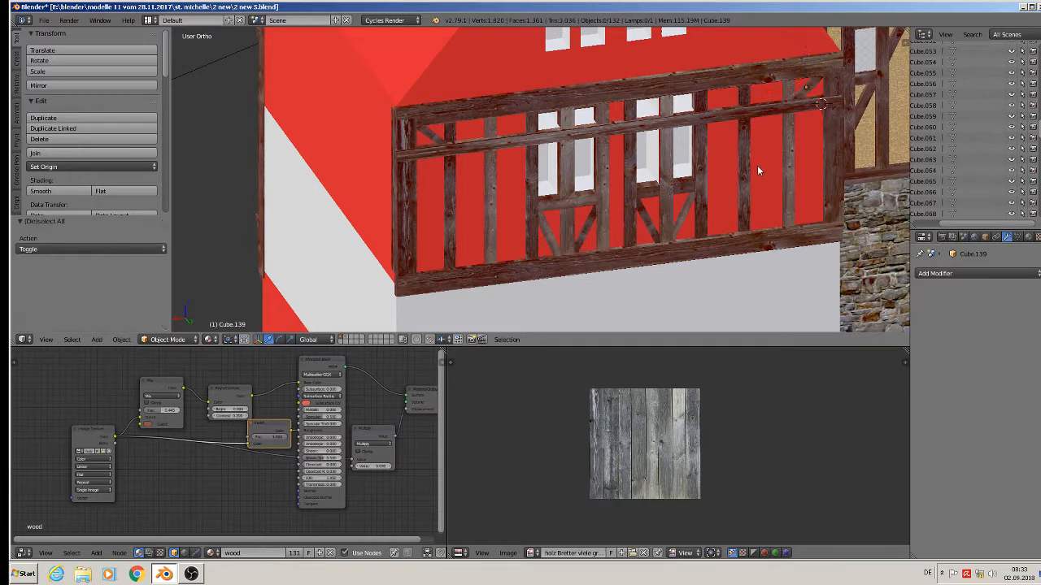
- Duplicate the first window's light brace and move the copy 0.075 along X and 0.114 along Z, beside the far upper corner brace
middle_drag(756, 168, 714, 155)
right_click(675, 202)
middle_drag(674, 197, 684, 200)
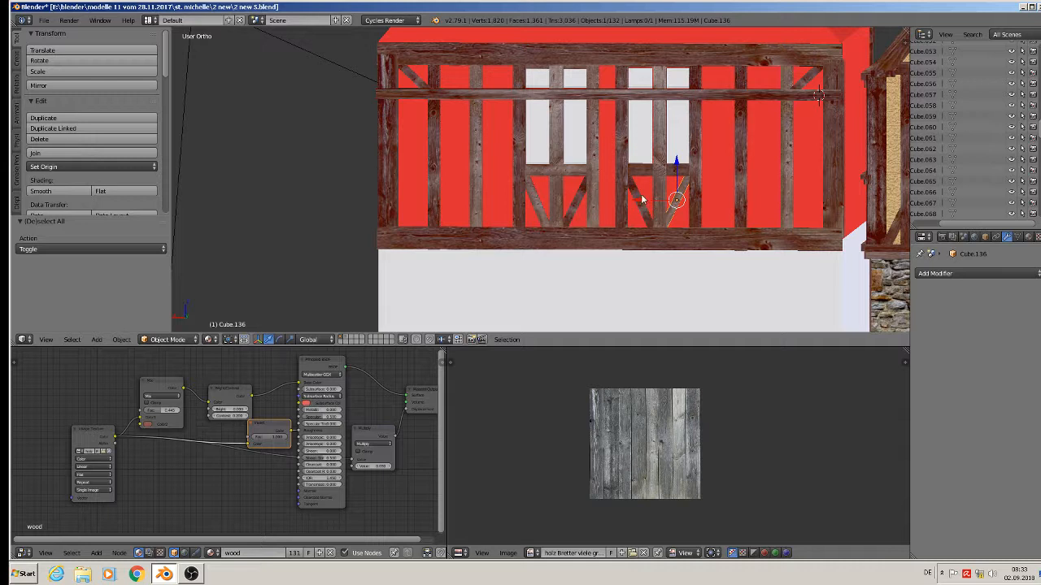
right_click(643, 199)
right_click(537, 208)
key(shift+d)
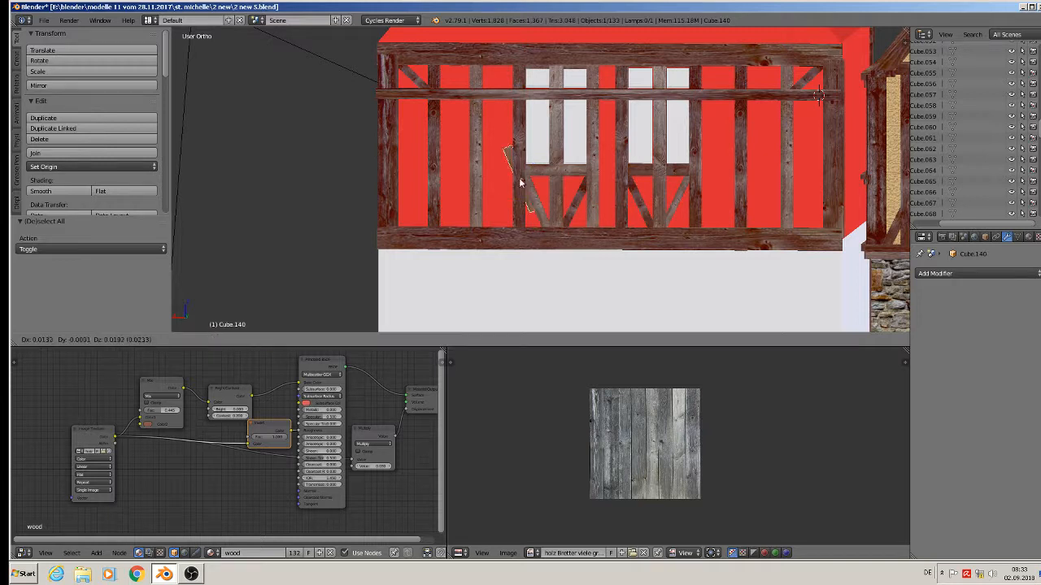
click(458, 85)
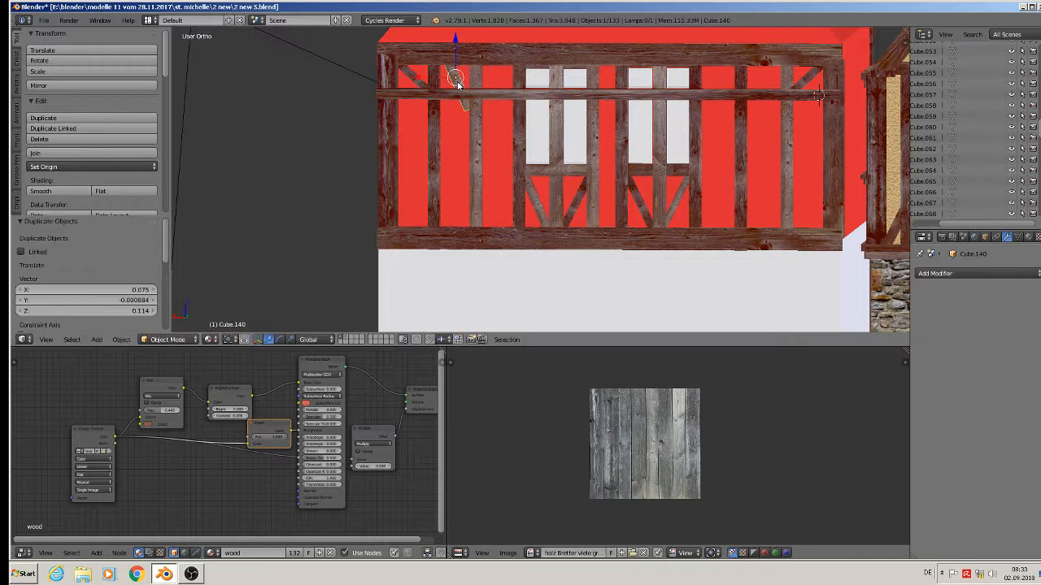
- Rotate the light brace copy -69.5° about Y to mirror the corner brace and move it 0.002 along Y
key(r)
key(y)
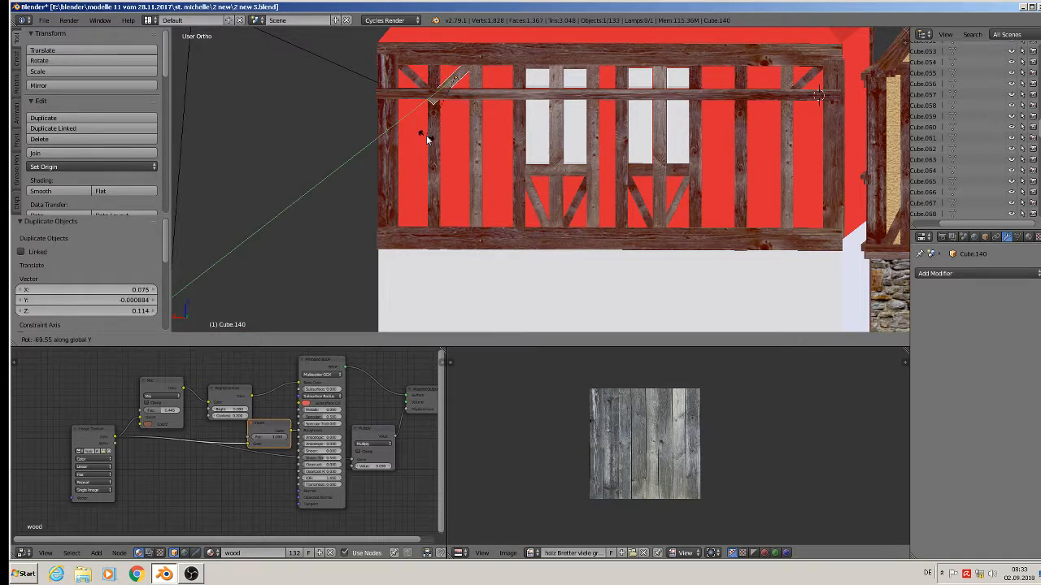
click(429, 133)
mouse_move(439, 135)
middle_down()
mouse_move(467, 109)
mouse_move(449, 136)
middle_up()
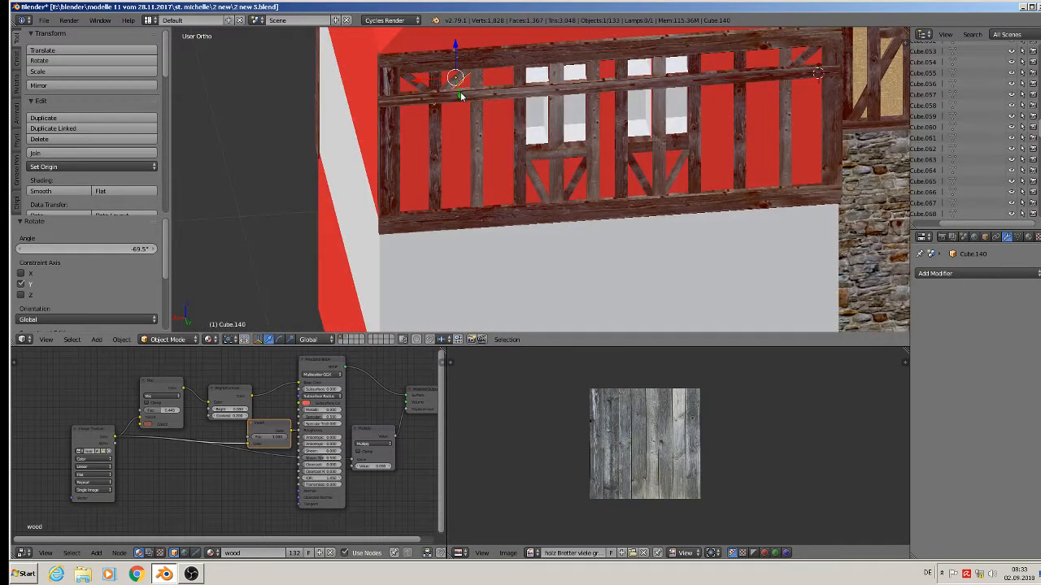
key(g)
key(y)
click(459, 96)
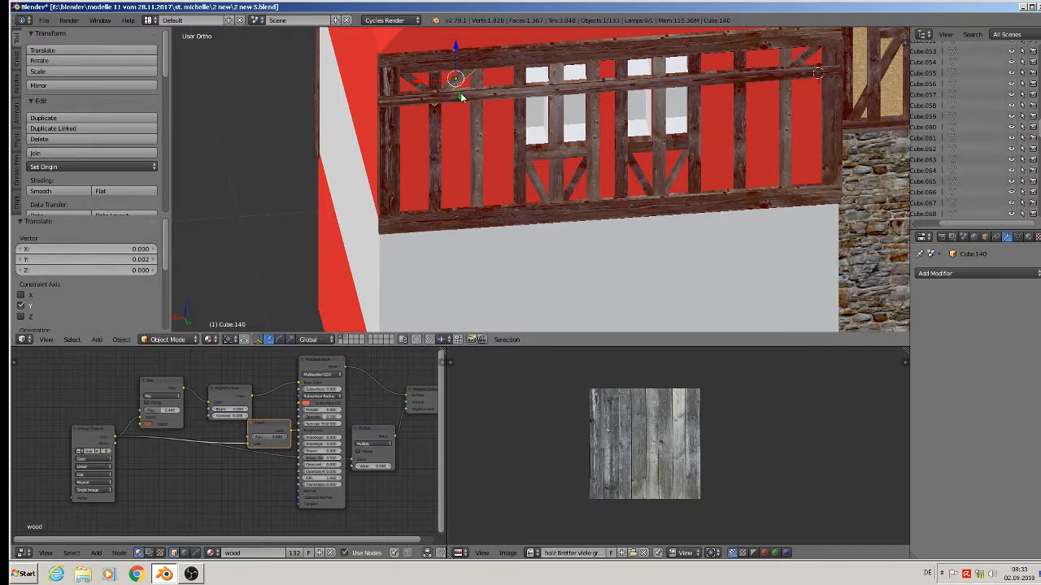
- Set the transform orientation to Normal and shorten the light upper brace to about 0.63 along its own Z axis
middle_drag(458, 96, 555, 217)
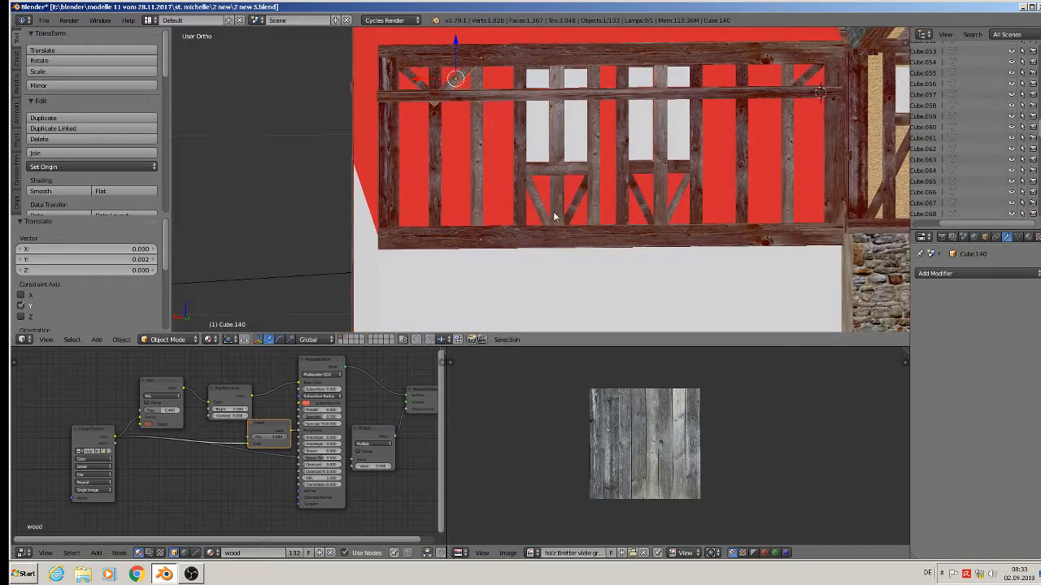
click(315, 339)
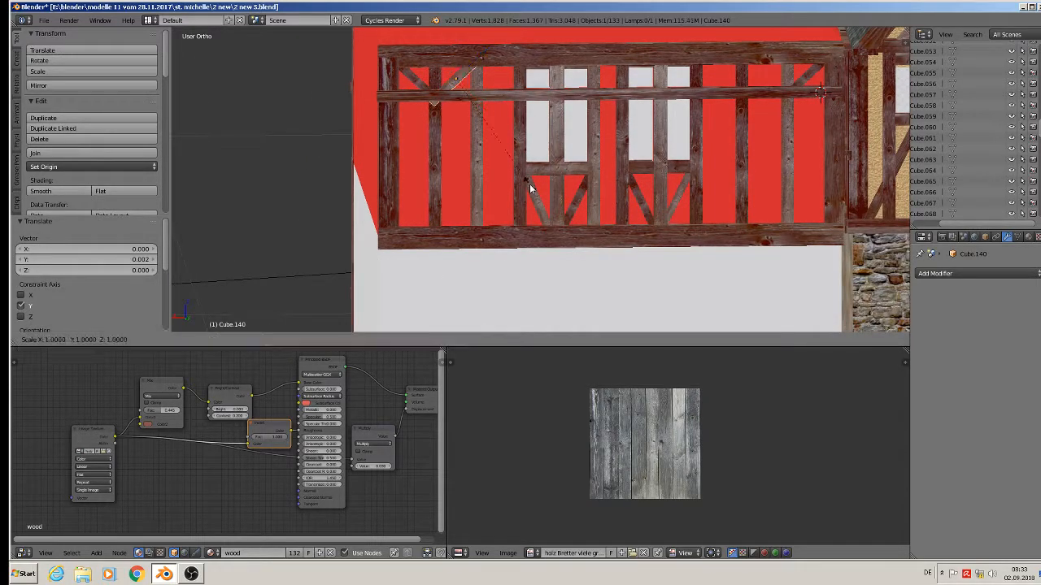
key(s)
key(z)
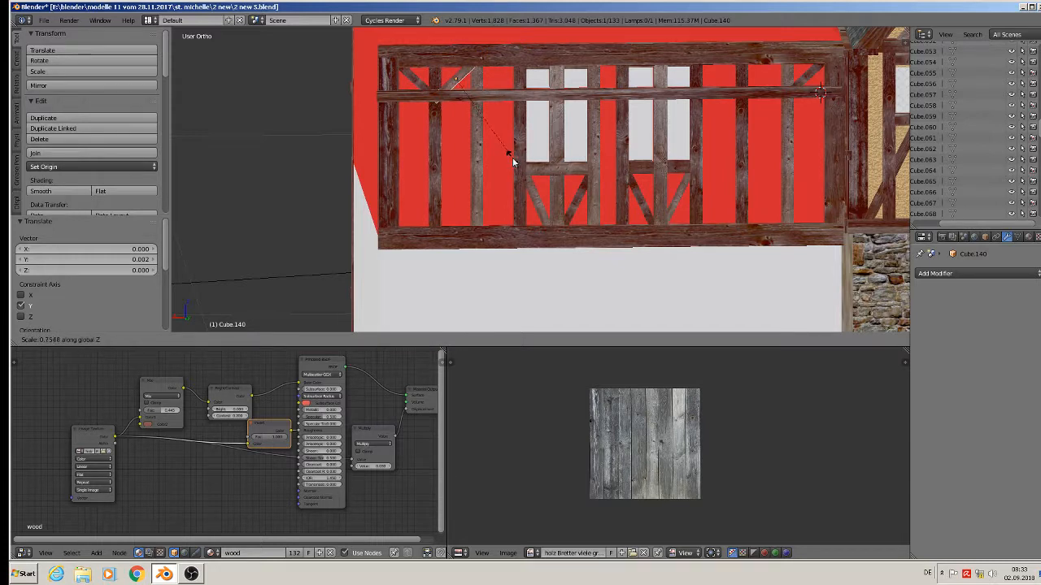
right_click(513, 161)
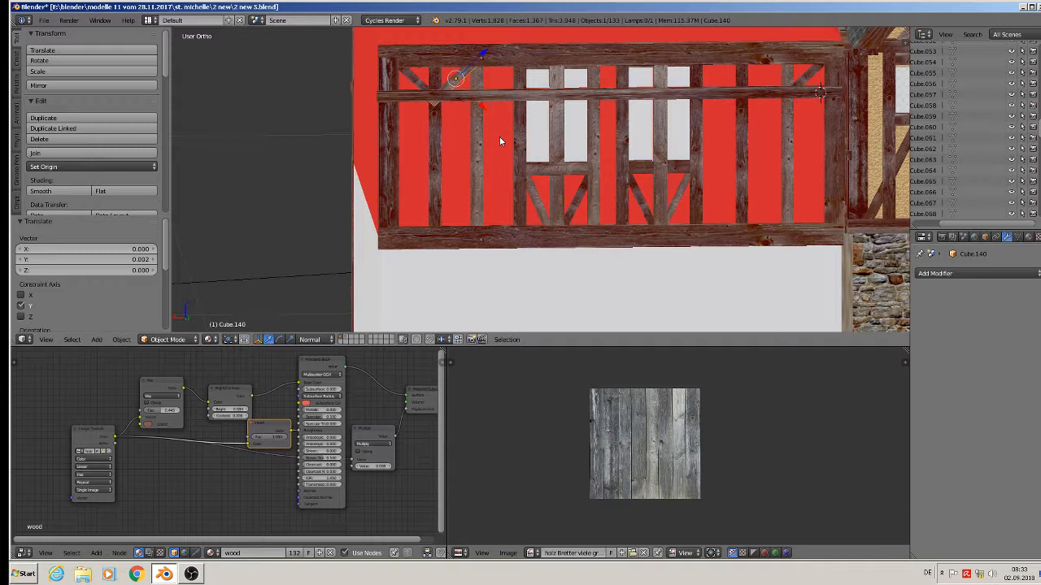
key(s)
key(z)
key(z)
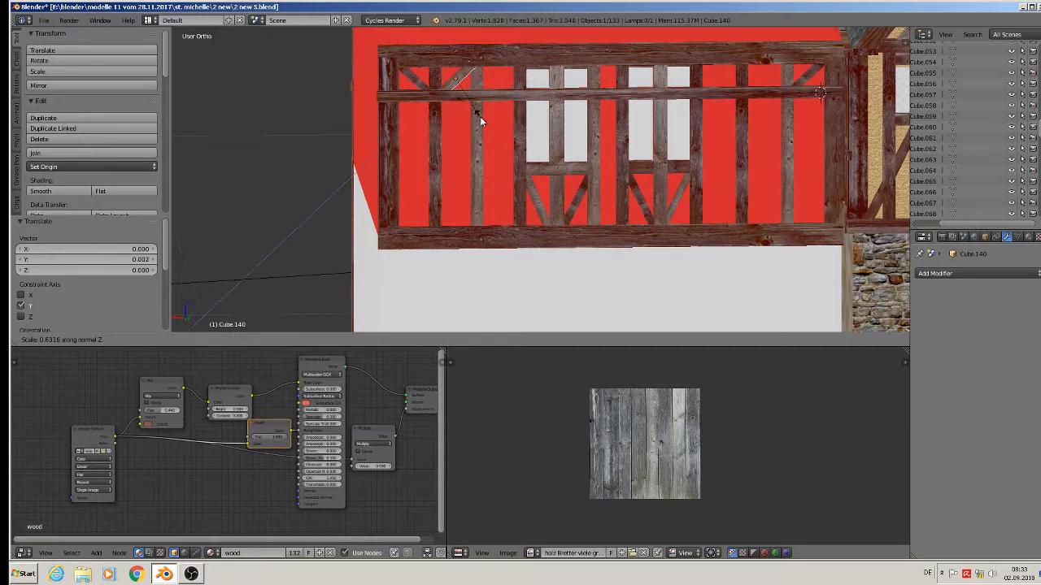
right_click(481, 121)
key(a)
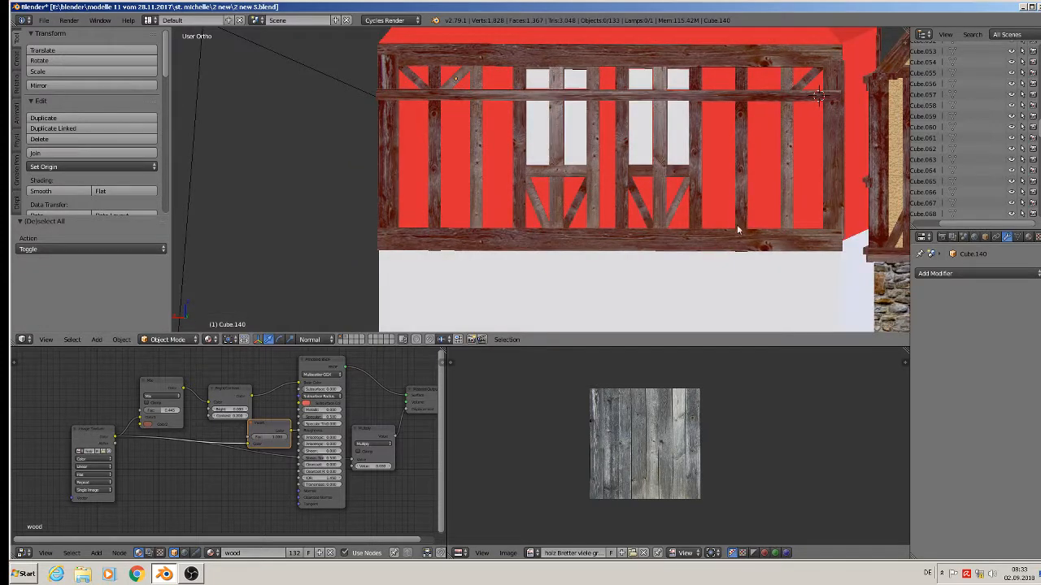
- Duplicate the second window's dark brace to the upper bay beside that window (-0.083 X, -0.011 Y, 0.119 Z) and shift it -0.018 along Y
right_click(639, 209)
key(shift+d)
click(729, 91)
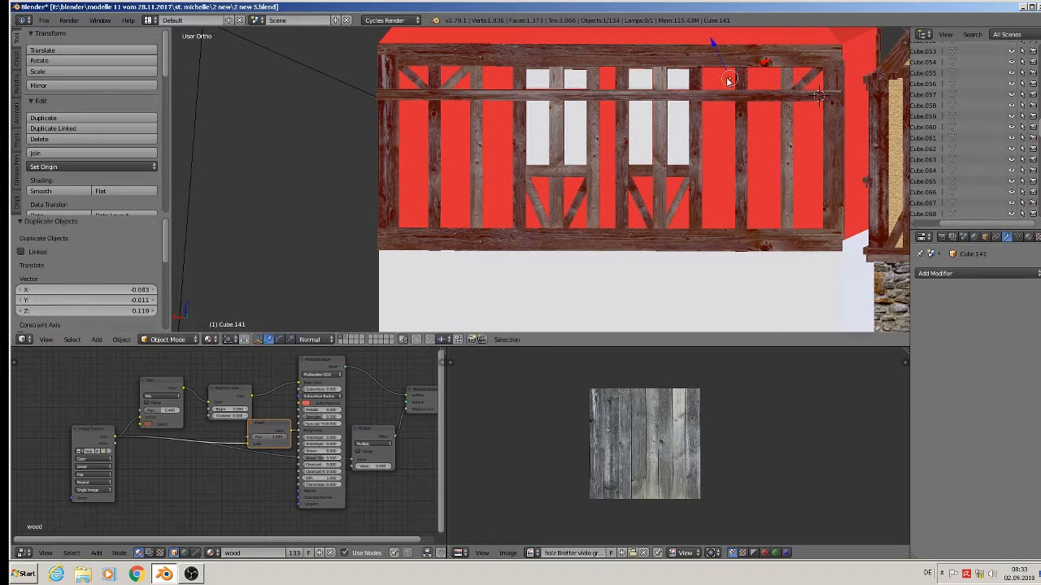
middle_drag(728, 81, 685, 153)
drag(755, 65, 744, 79)
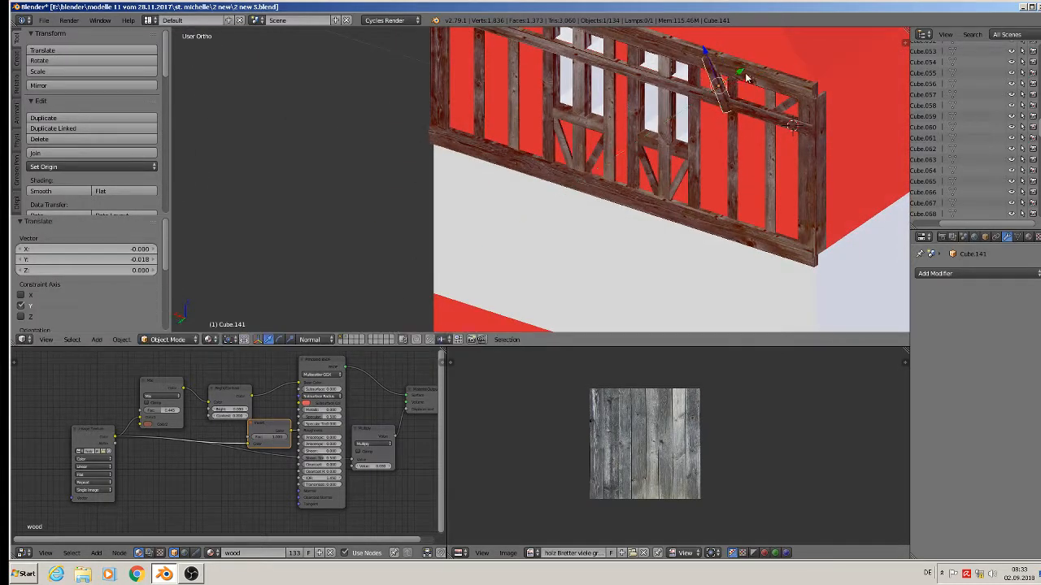
- Rotate the dark brace copy beside the second window 30.9° about Y and move it about 0.009 along X into its bay
middle_drag(744, 80, 794, 36)
key(r)
key(y)
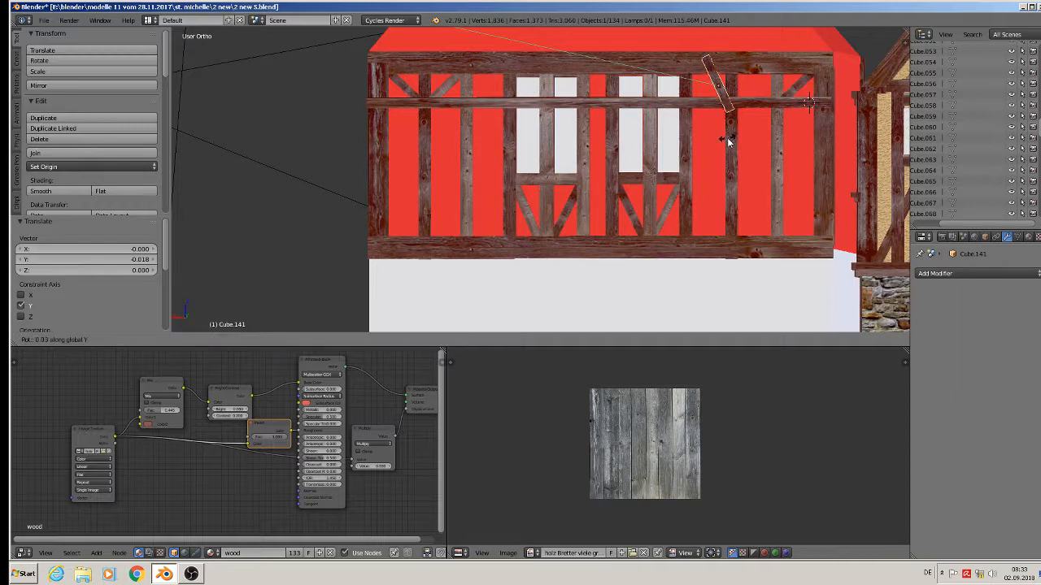
click(752, 127)
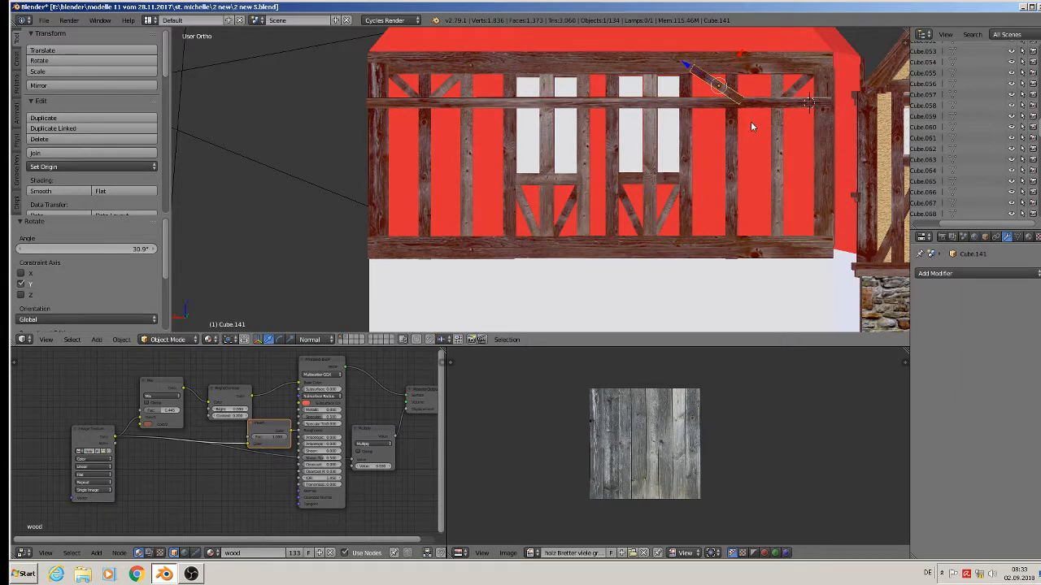
key(g)
click(738, 127)
- Move the dark upper brace beside the second window 0.009 along Y so it sits in the wall
middle_drag(739, 126, 733, 81)
key(g)
key(y)
key(y)
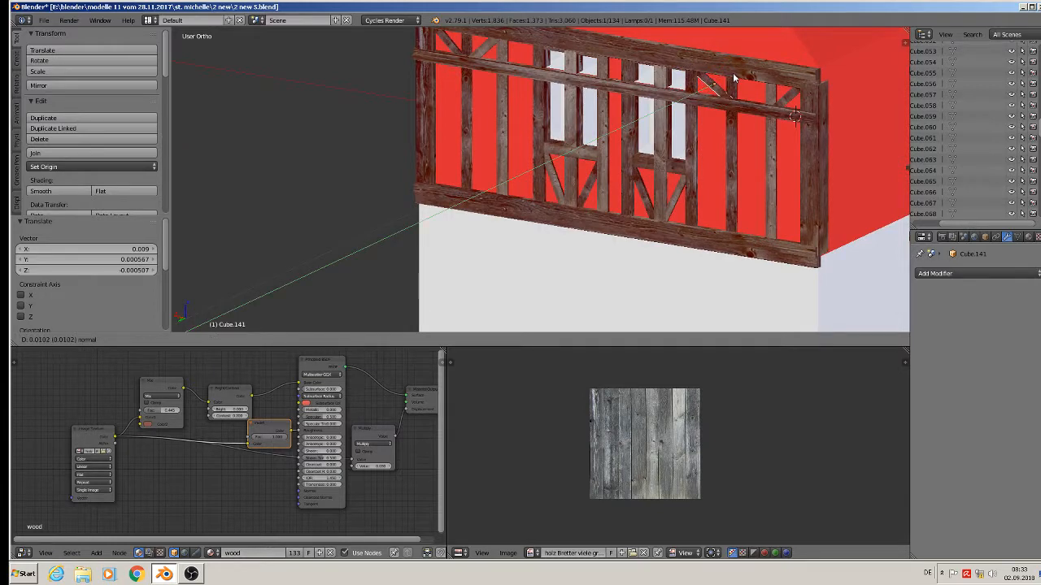
click(733, 78)
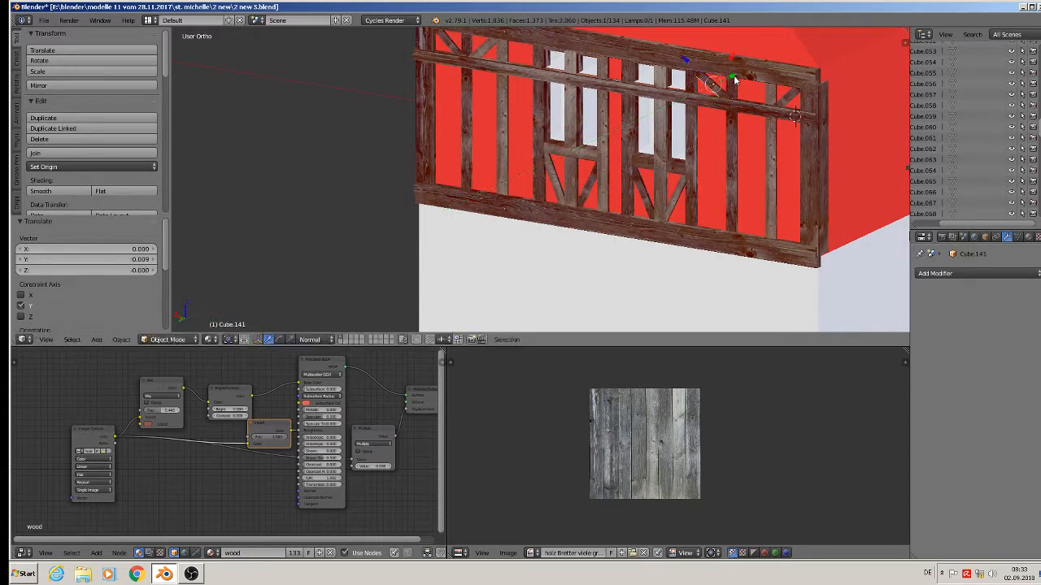
key(a)
- Set the transform orientation to Global, move the light upper brace into the bay beside the first window, and open its mesh for editing
middle_drag(732, 78, 778, 79)
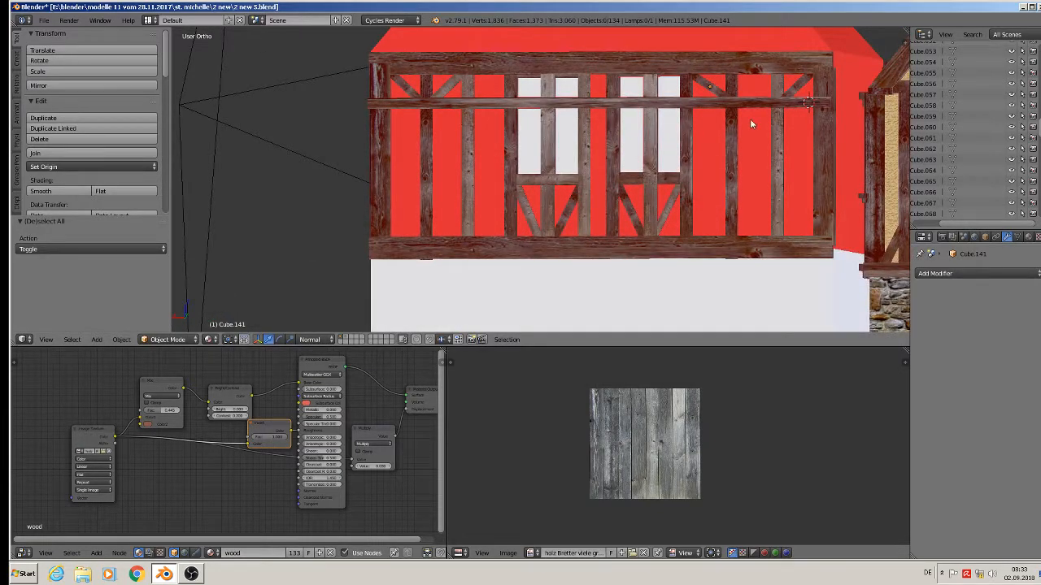
right_click(480, 98)
click(309, 339)
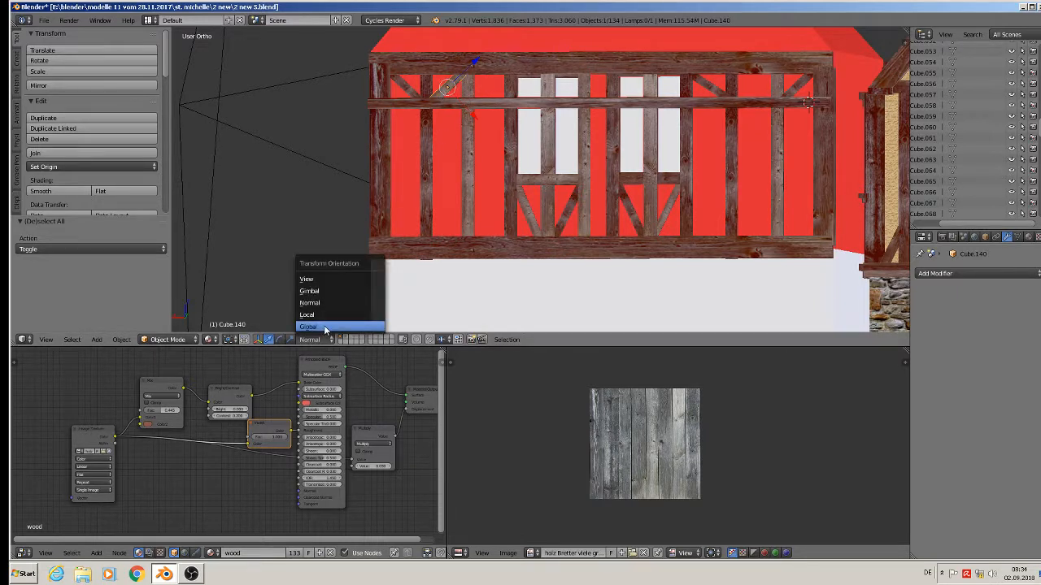
click(322, 277)
drag(441, 84, 475, 84)
key(a)
scroll(575, 161, down, 3)
key(Tab)
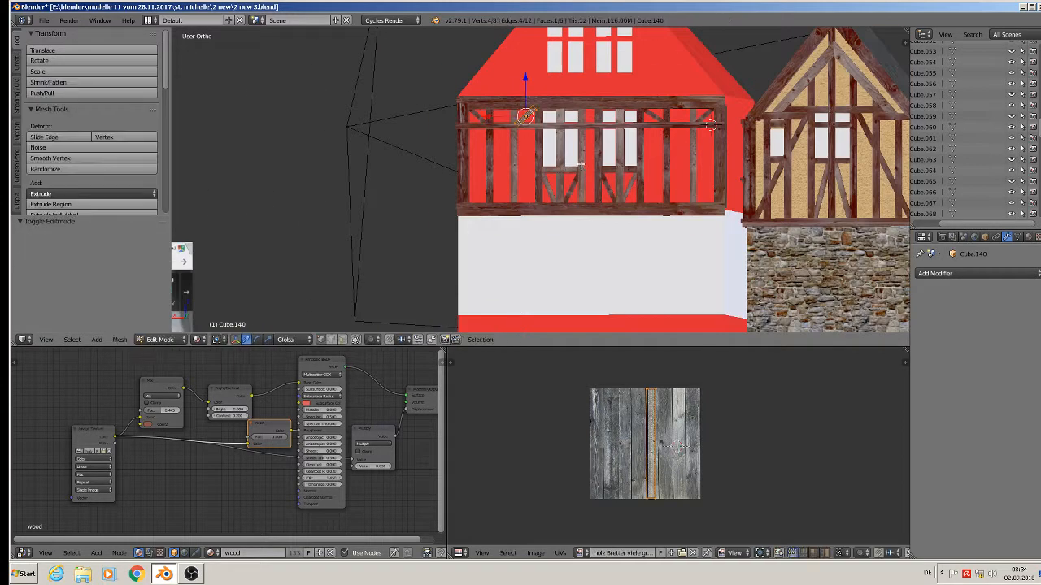
- Leave mesh editing, deselect everything, and compare the rear wall with the gable timbering in the reference photo
key(Tab)
scroll(582, 179, down, 3)
key(a)
middle_drag(585, 181, 595, 218)
key(a)
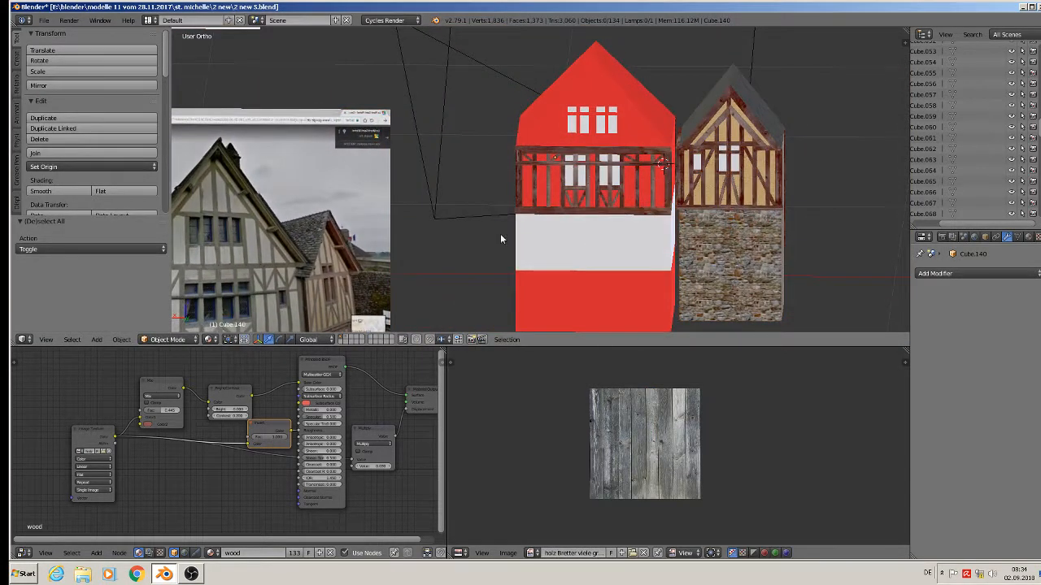
shift+middle_drag(363, 293, 477, 232)
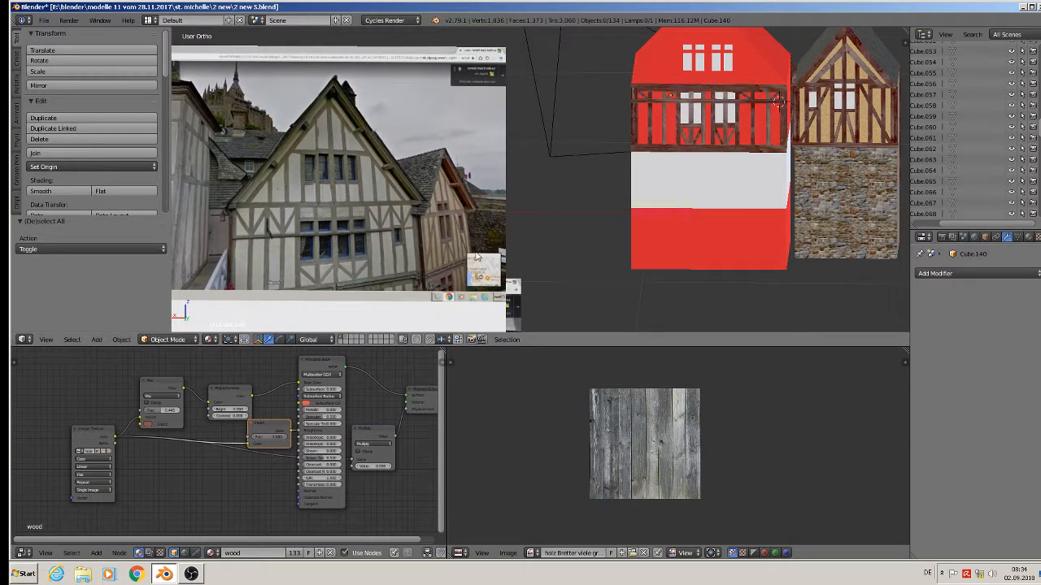
shift+middle_drag(613, 107, 624, 174)
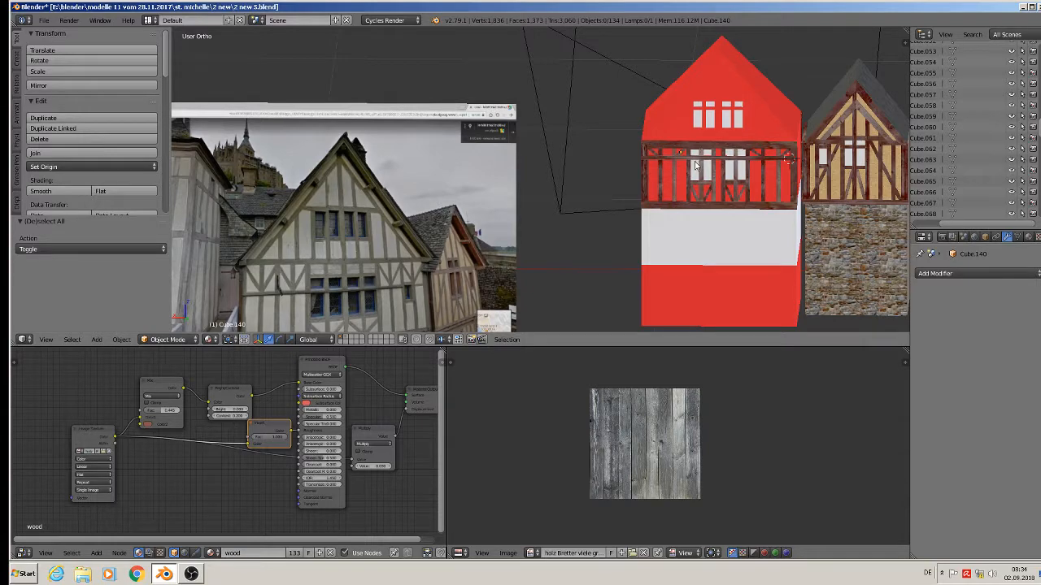
- Duplicate the crossbar and three posts of the front facade's upper-floor window nearer the neighbouring house and move the copy 0.621 along Y behind the rear wall
middle_drag(670, 158, 174, 138)
scroll(174, 139, up, 3)
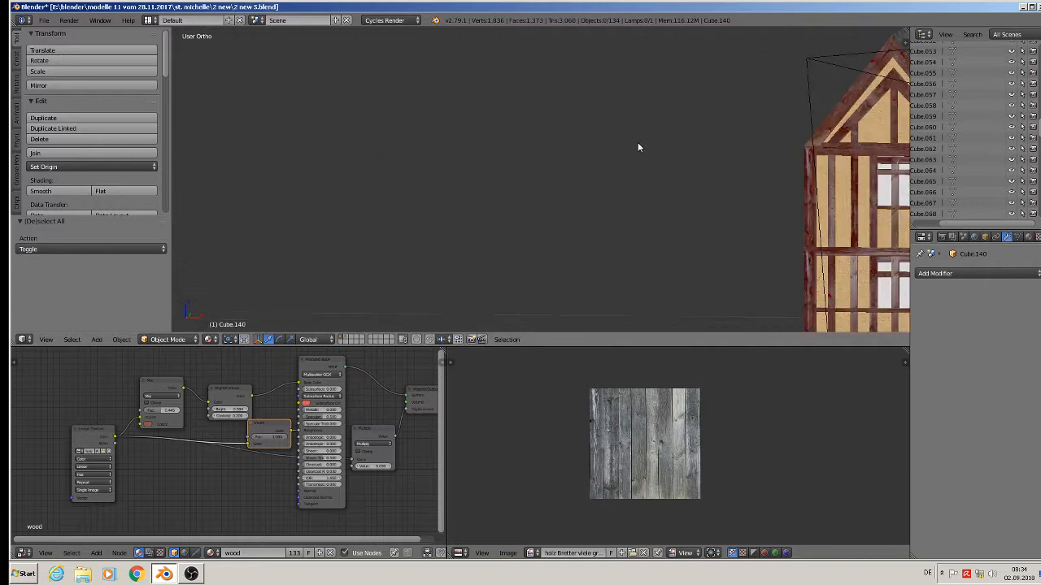
shift+middle_drag(638, 145, 260, 63)
scroll(605, 90, up, 2)
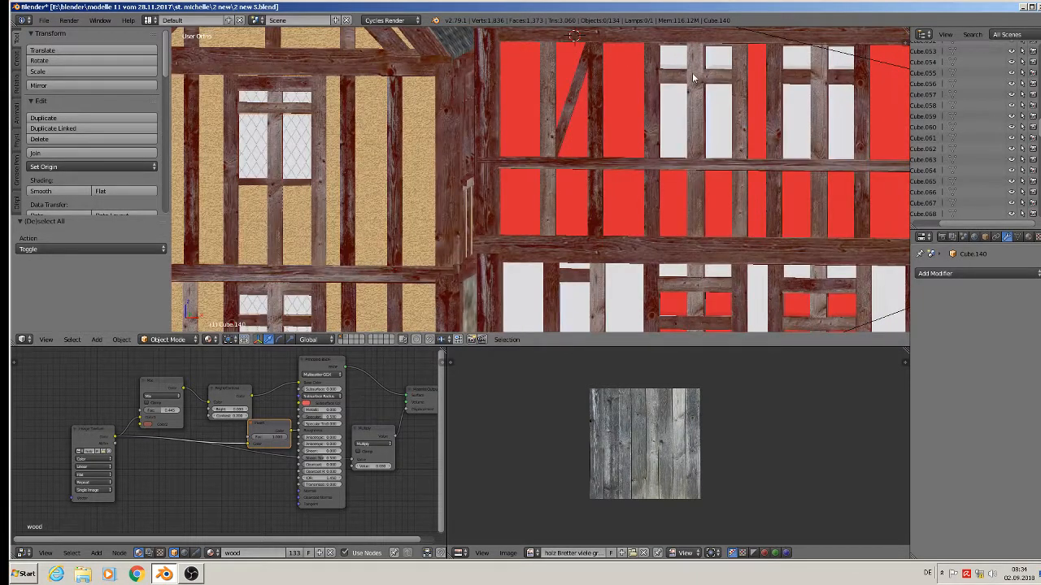
right_click(694, 78)
shift+right_click(651, 87)
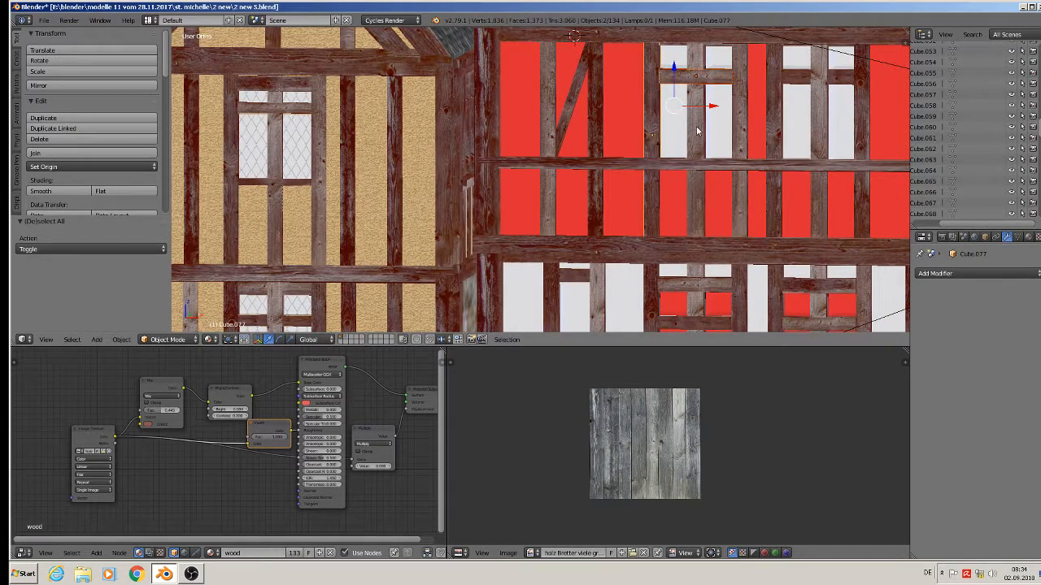
shift+right_click(697, 131)
shift+right_click(744, 131)
shift+scroll(744, 156, down, 4)
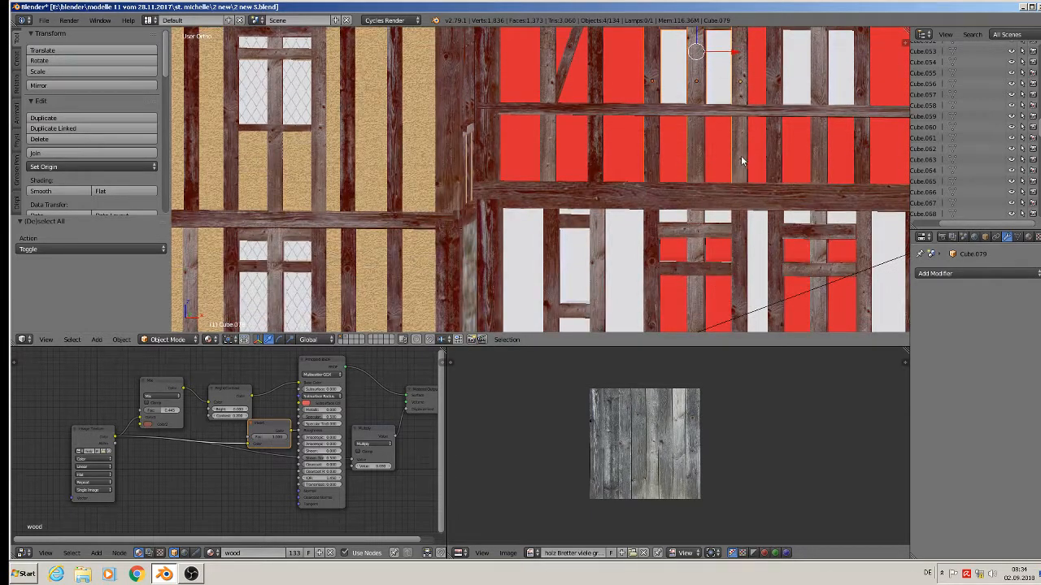
scroll(740, 155, down, 4)
middle_drag(731, 165, 549, 195)
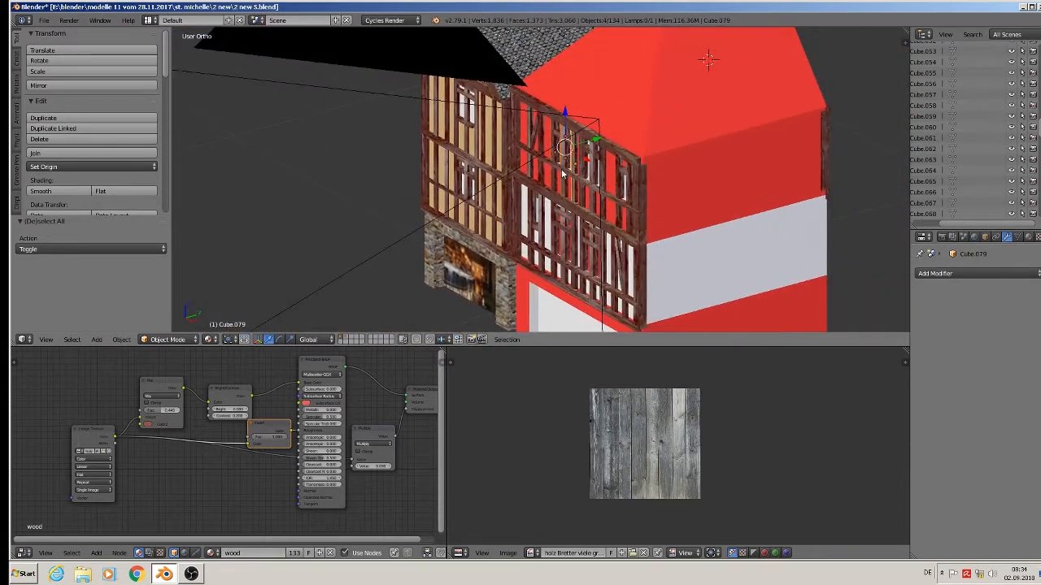
key(shift+d)
right_click(575, 156)
drag(592, 143, 852, 72)
middle_drag(852, 72, 729, 80)
- Rotate the copied window frame 180° about the global Z axis
key(KP_Decimal)
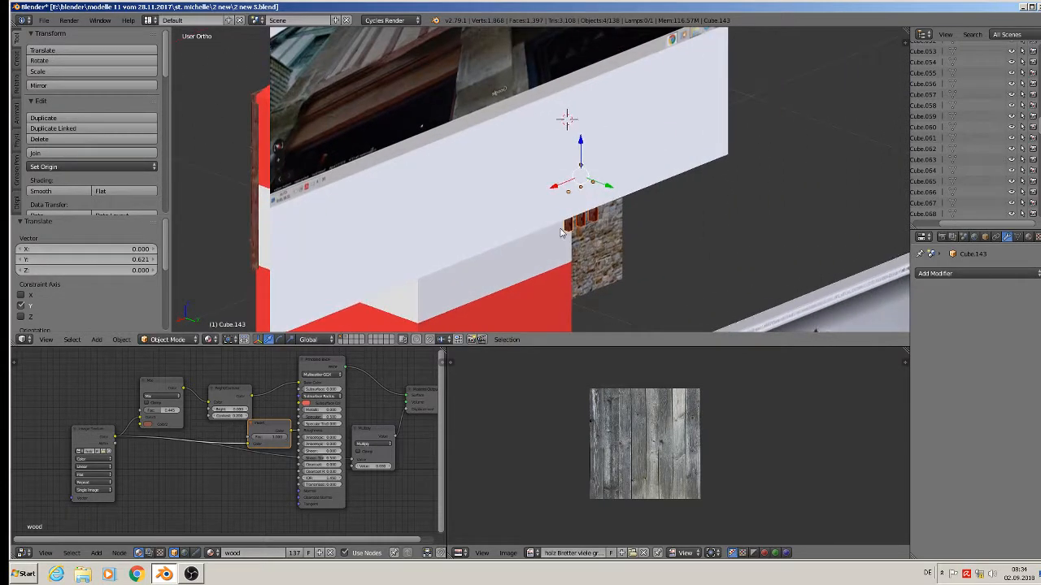
key(r)
key(z)
key(1)
key(8)
key(0)
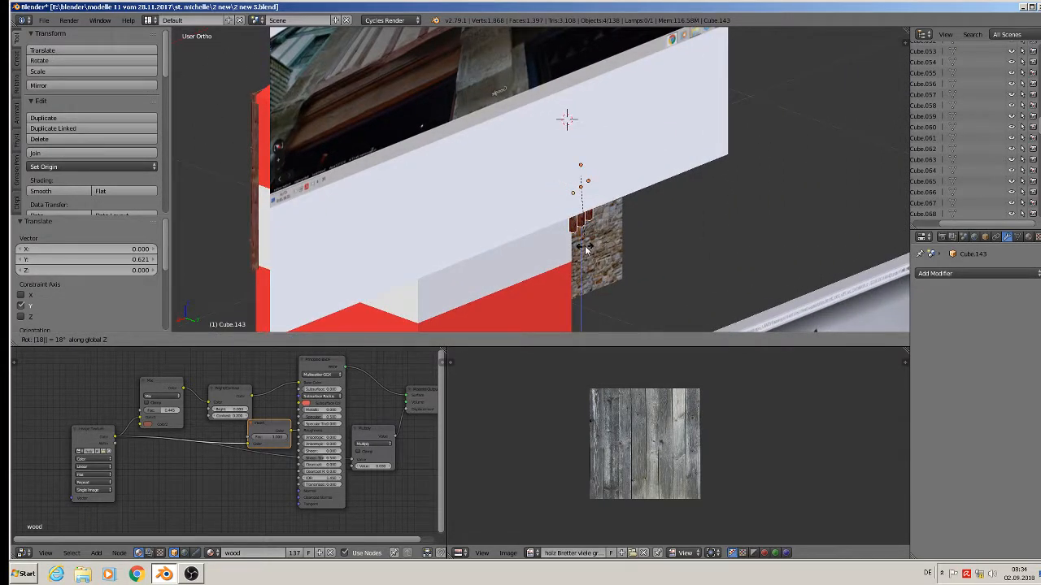
key(Return)
- Raise the copied window frame 0.141 along Z and shift it 0.009 along X to the gable window nearer the neighbouring house
middle_drag(586, 250, 493, 203)
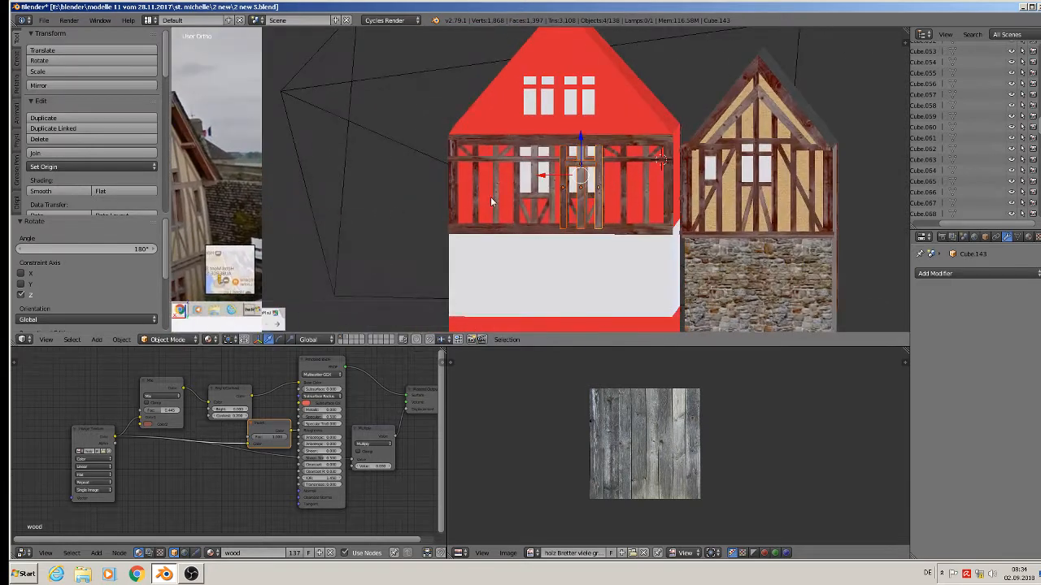
scroll(578, 144, up, 2)
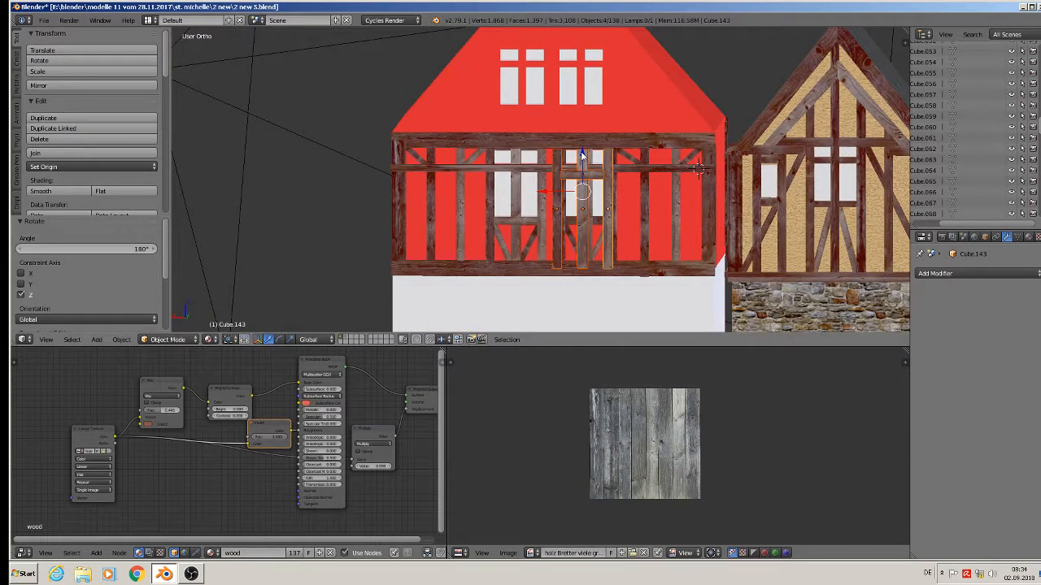
key(ctrl+KP_1)
drag(582, 155, 576, 54)
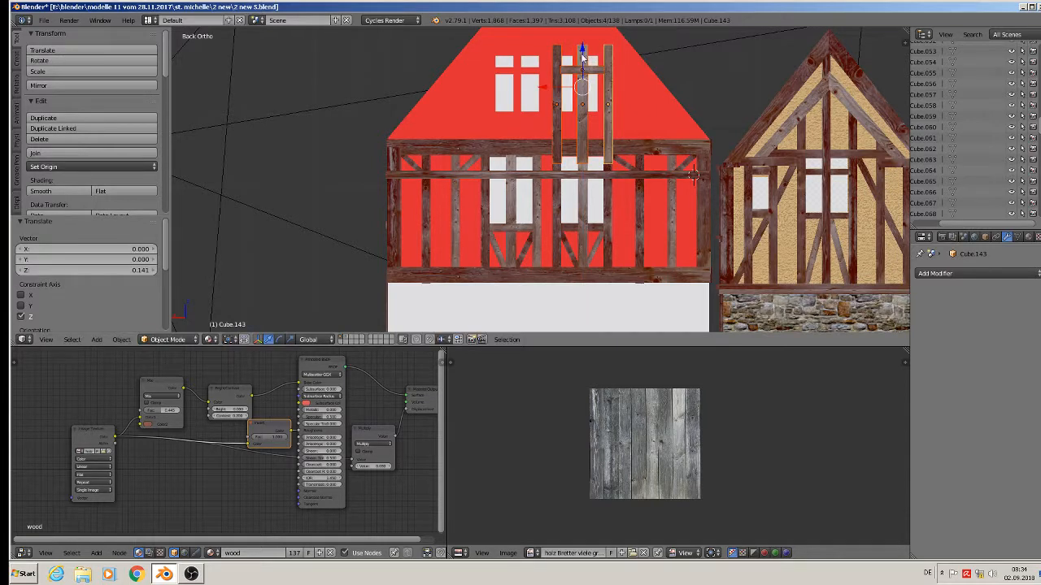
drag(567, 91, 555, 92)
- Scale the copied frame to about 0.85 and adjust it 0.002 along Z to fit the gable window
scroll(482, 138, down, 2)
scroll(482, 138, up, 4)
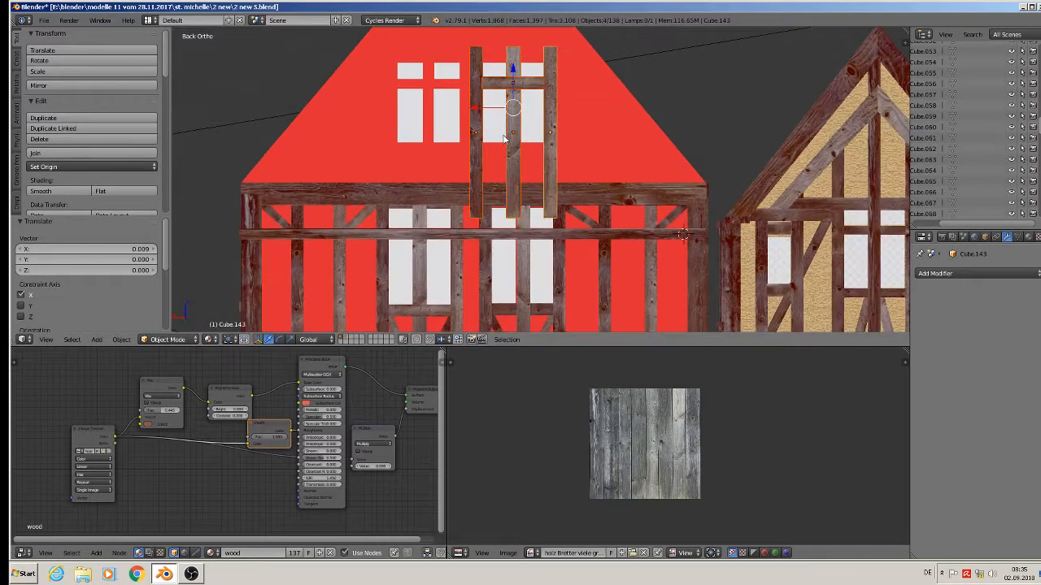
scroll(506, 138, down, 2)
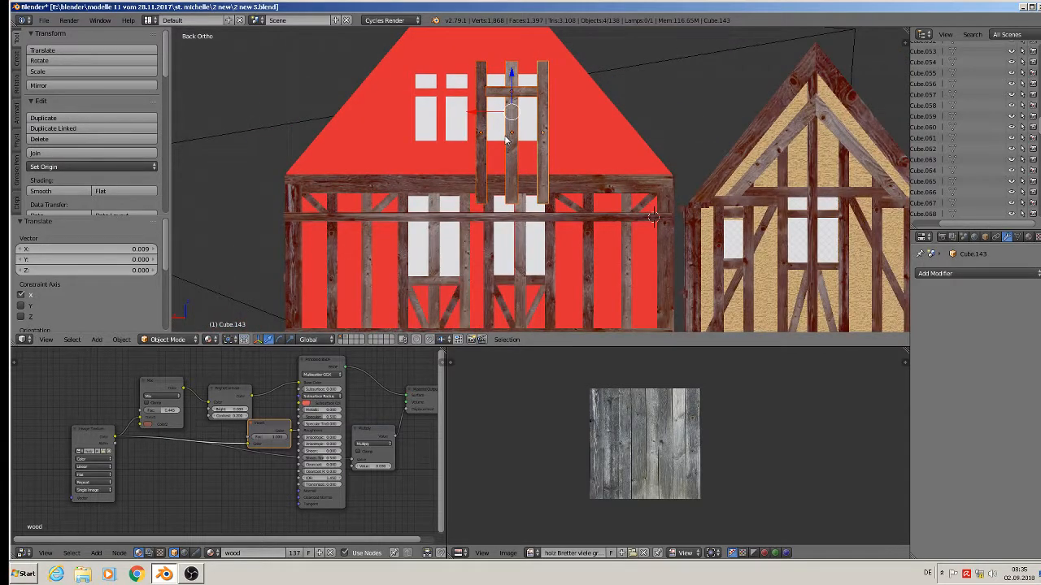
key(s)
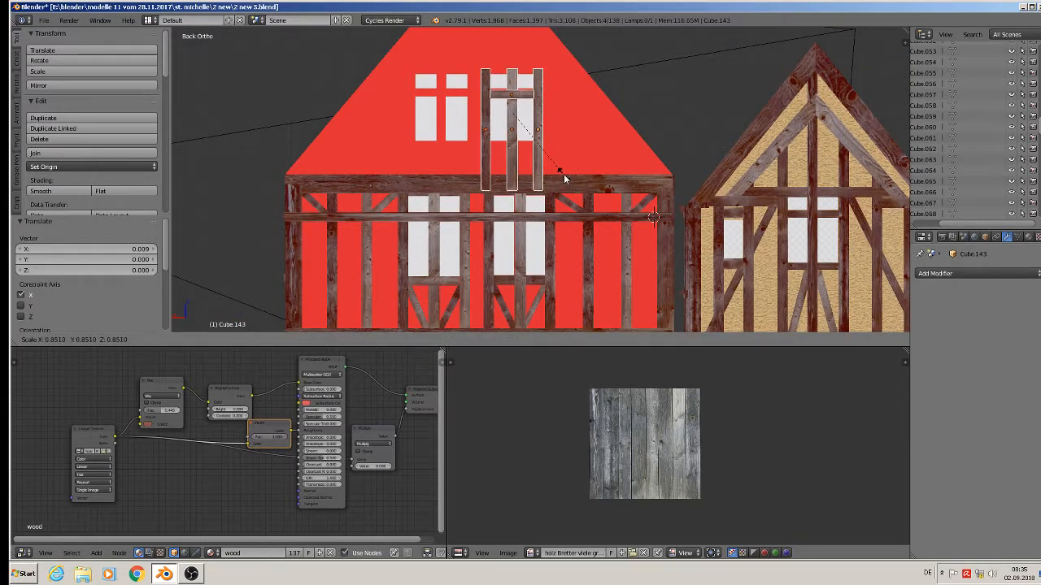
click(566, 181)
drag(512, 75, 514, 80)
- Move the scaled window frame -0.190 along Y so it sits on the gable wall
mouse_move(513, 80)
middle_down()
mouse_move(468, 179)
mouse_move(498, 129)
middle_up()
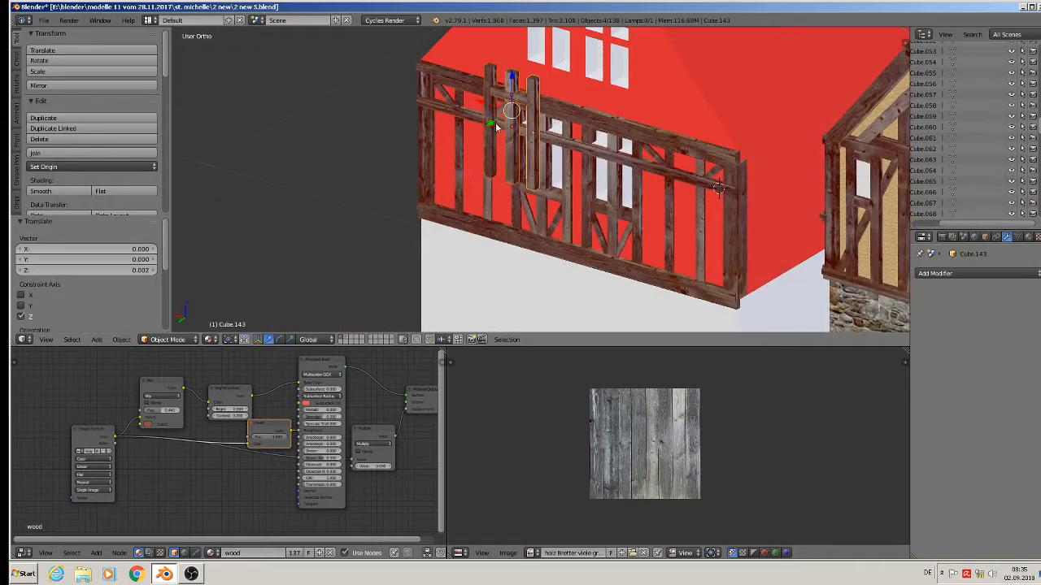
key(g)
key(y)
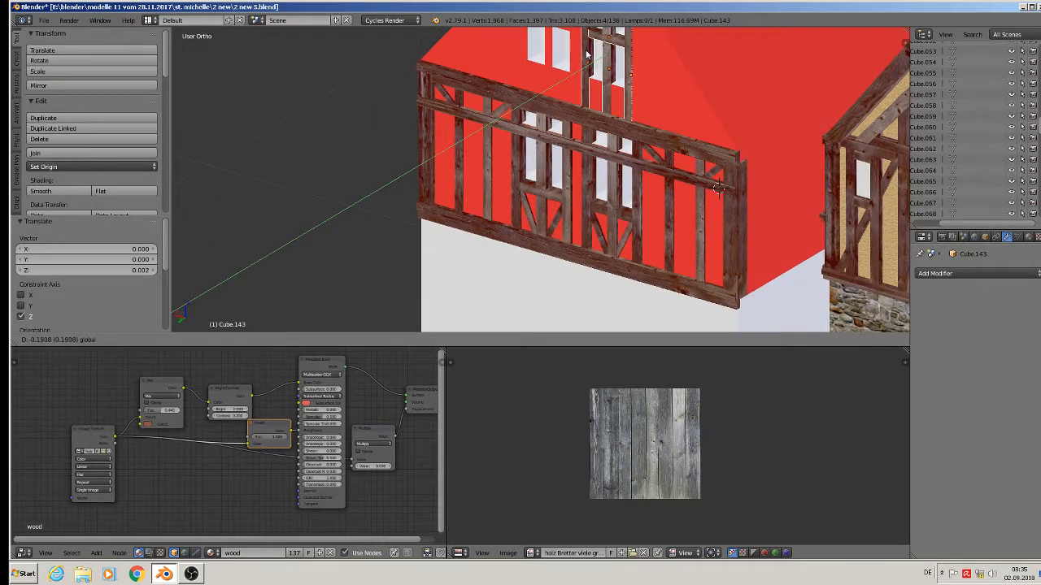
click(586, 54)
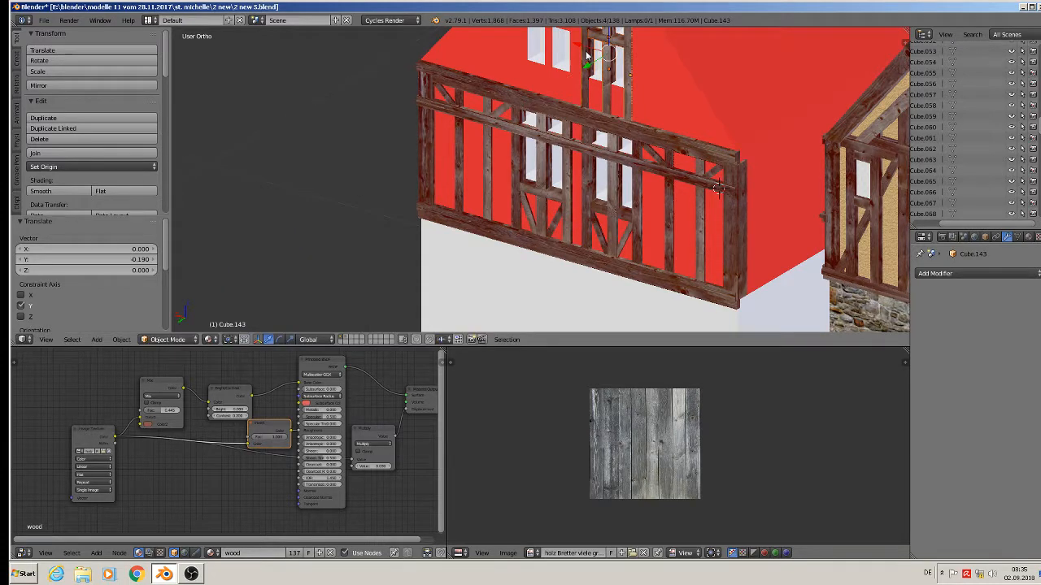
middle_drag(585, 55, 600, 100)
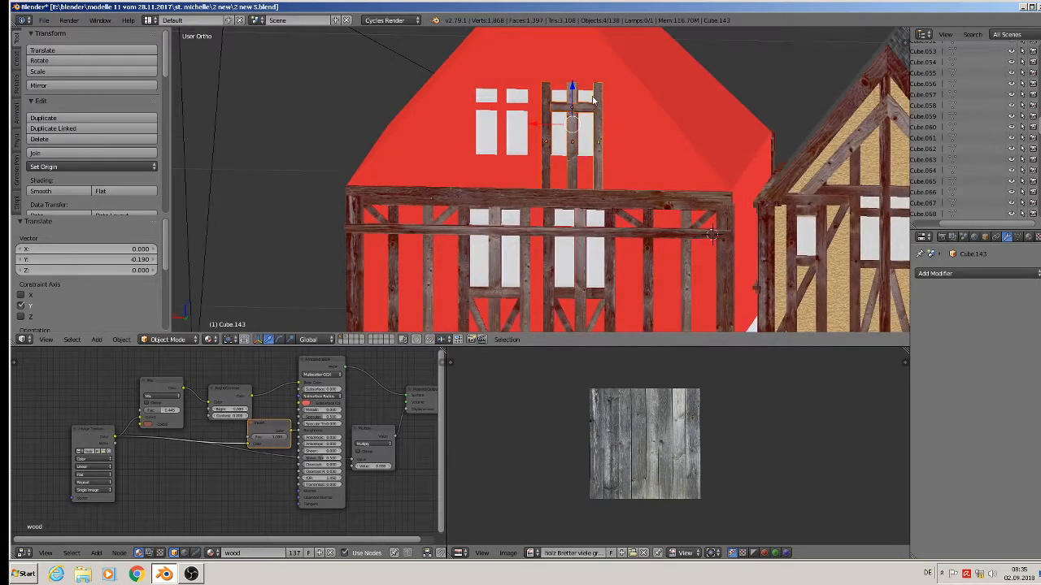
- Duplicate three posts and the lower crossbar of the front facade's lower-floor window farther from the neighbouring house and move the copy 0.628 along Y
key(a)
mouse_move(537, 115)
middle_down()
mouse_move(561, 116)
mouse_move(547, 128)
middle_up()
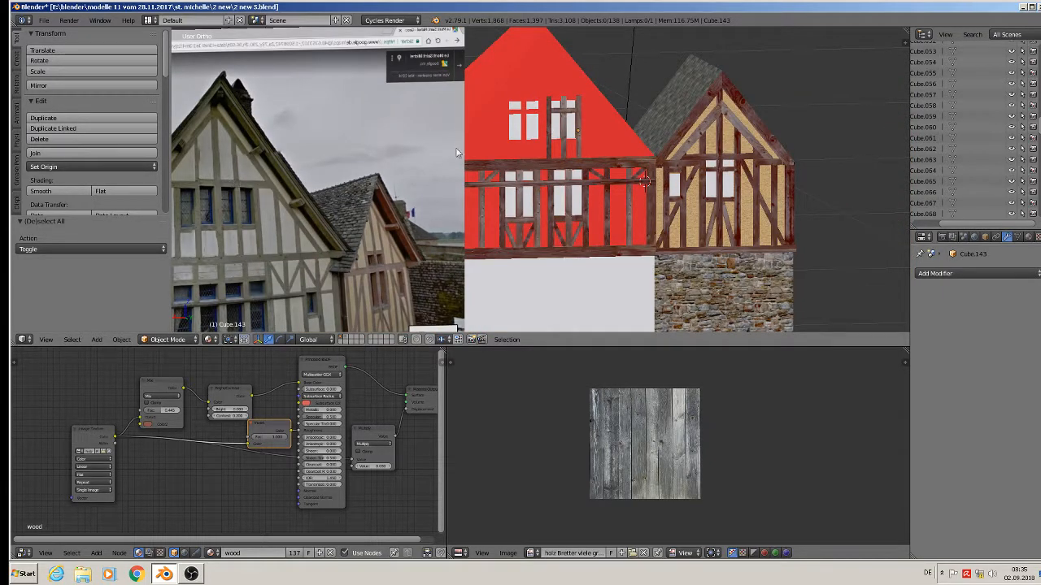
middle_drag(594, 102, 652, 108)
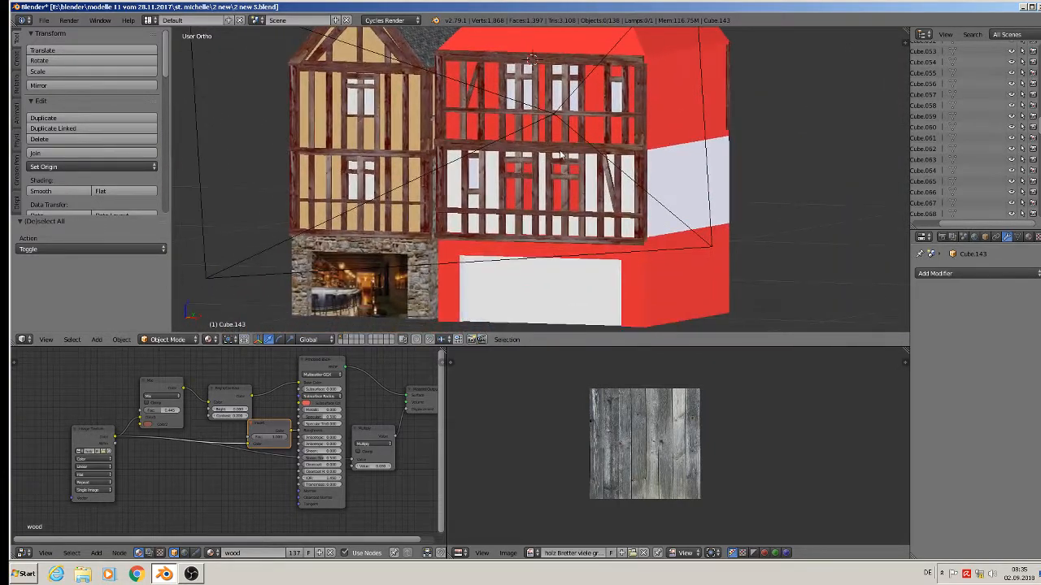
scroll(561, 156, up, 5)
right_click(538, 232)
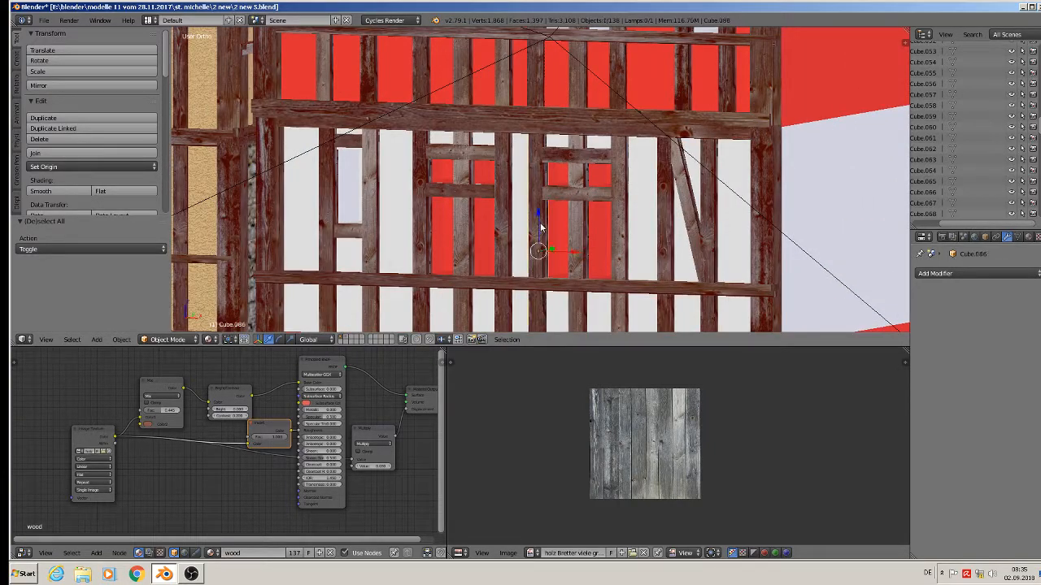
shift+right_click(577, 198)
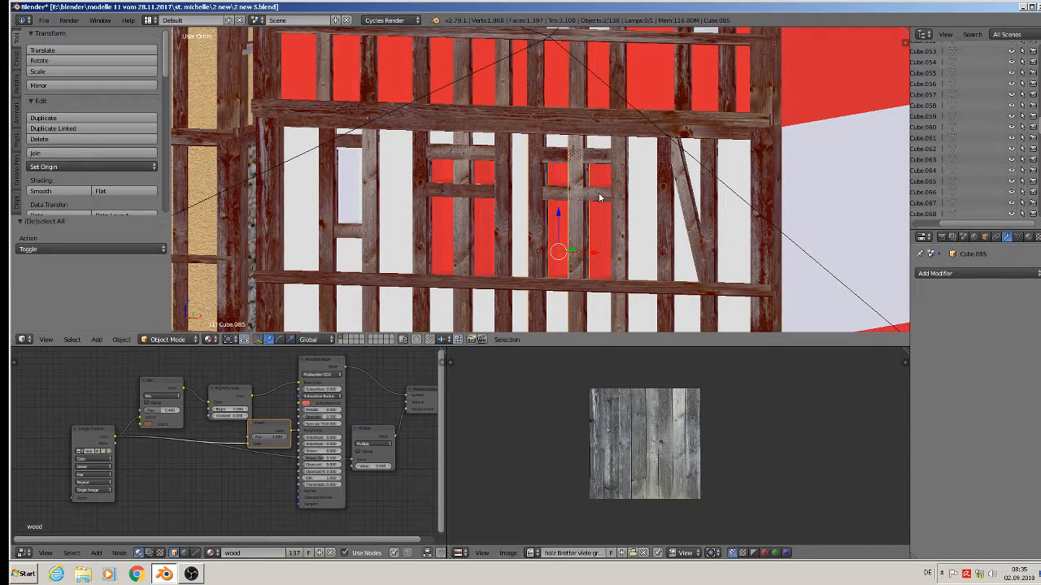
shift+right_click(600, 198)
shift+right_click(596, 202)
scroll(590, 213, down, 2)
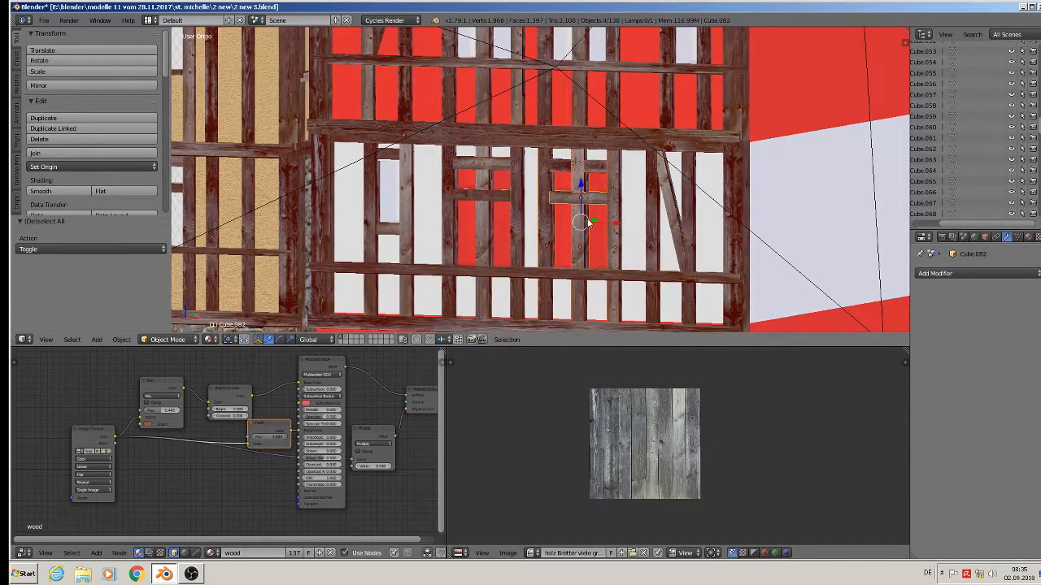
scroll(588, 223, down, 3)
middle_drag(588, 223, 542, 262)
key(shift+d)
key(Escape)
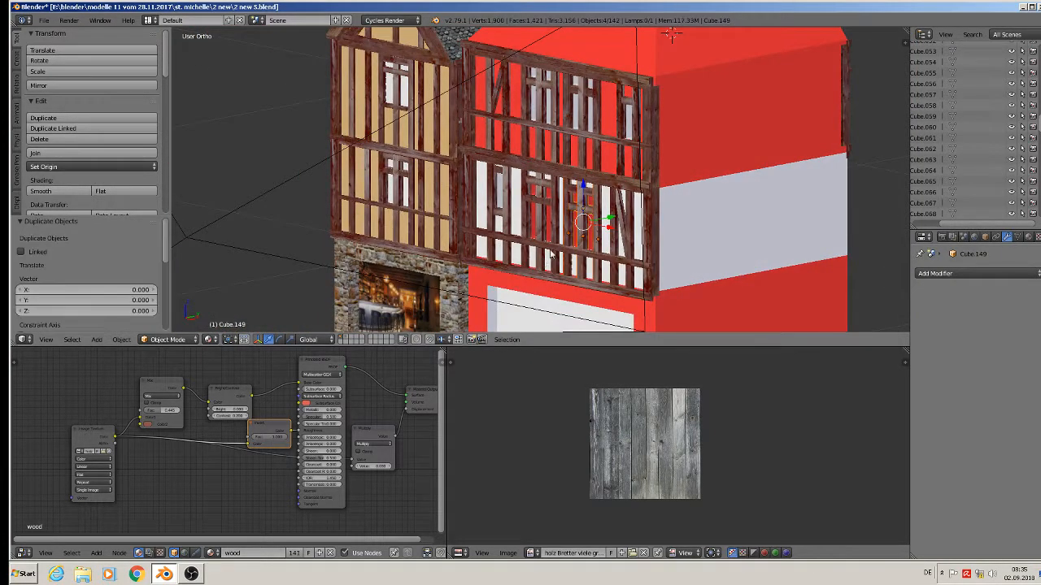
drag(611, 220, 868, 189)
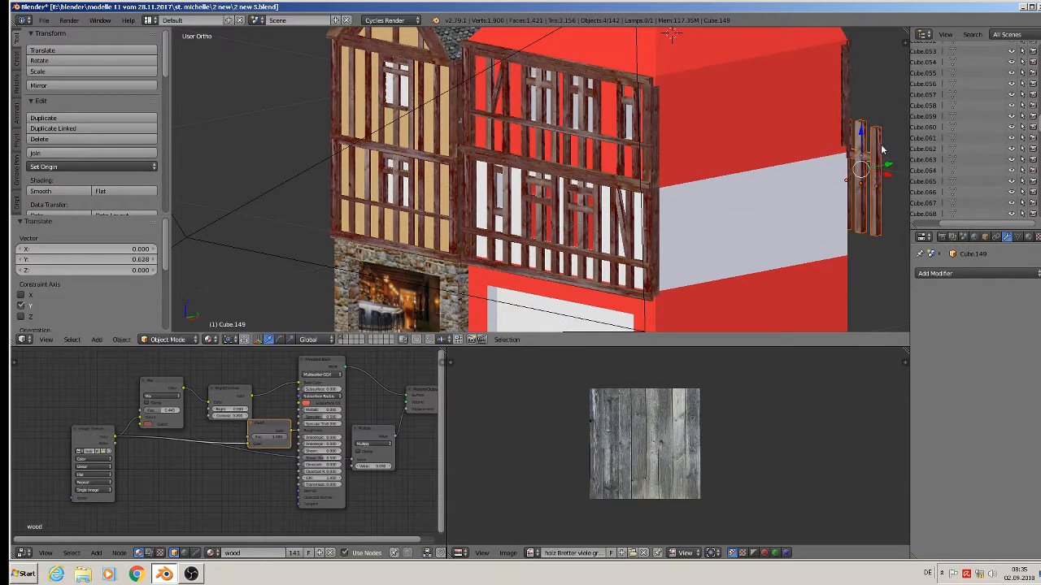
- Rotate the second copied window frame 180° about Z and raise it 0.177 along Z
text(rz180)
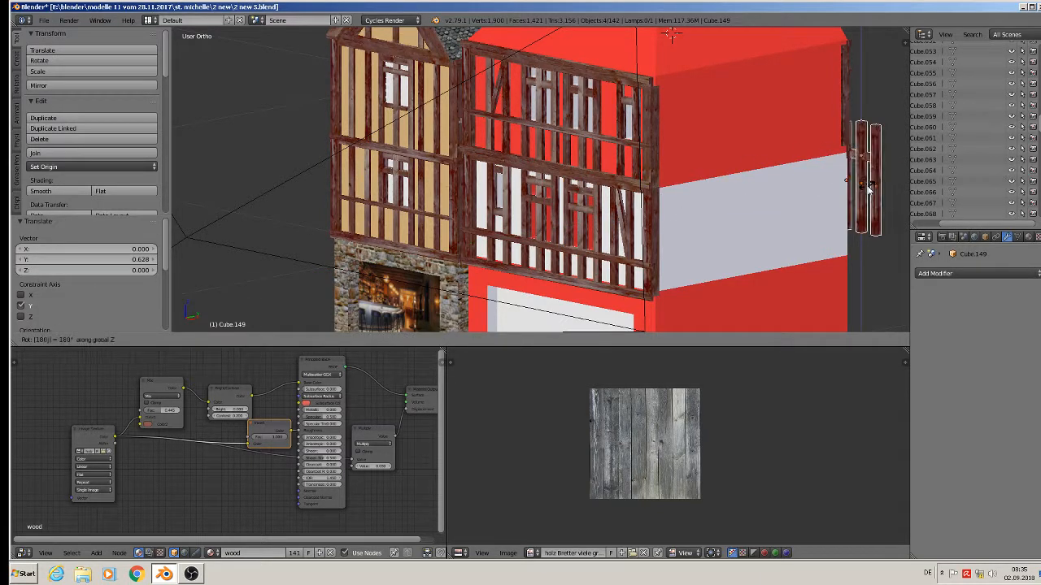
key(Return)
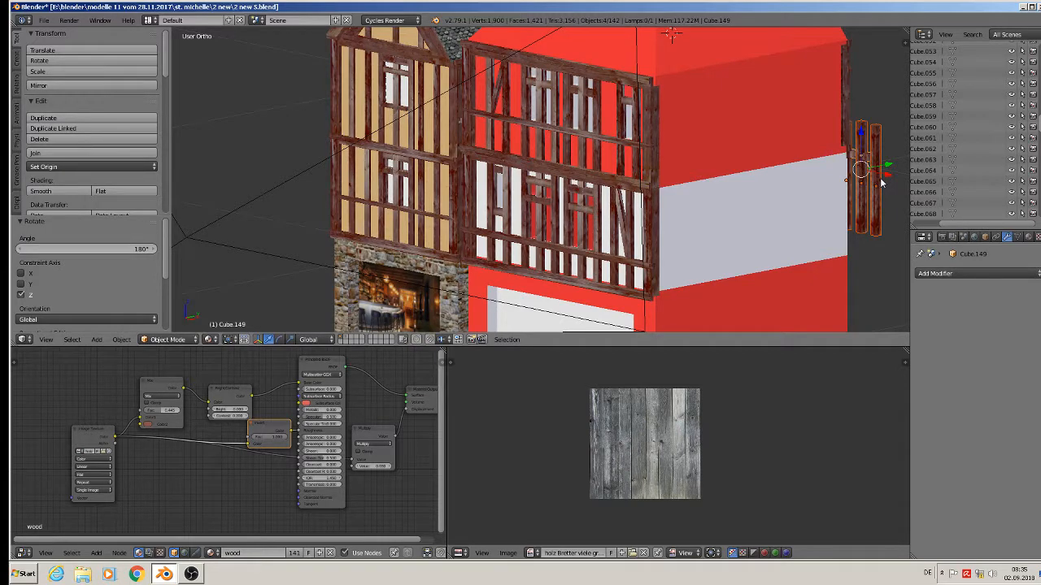
key(ctrl+KP_1)
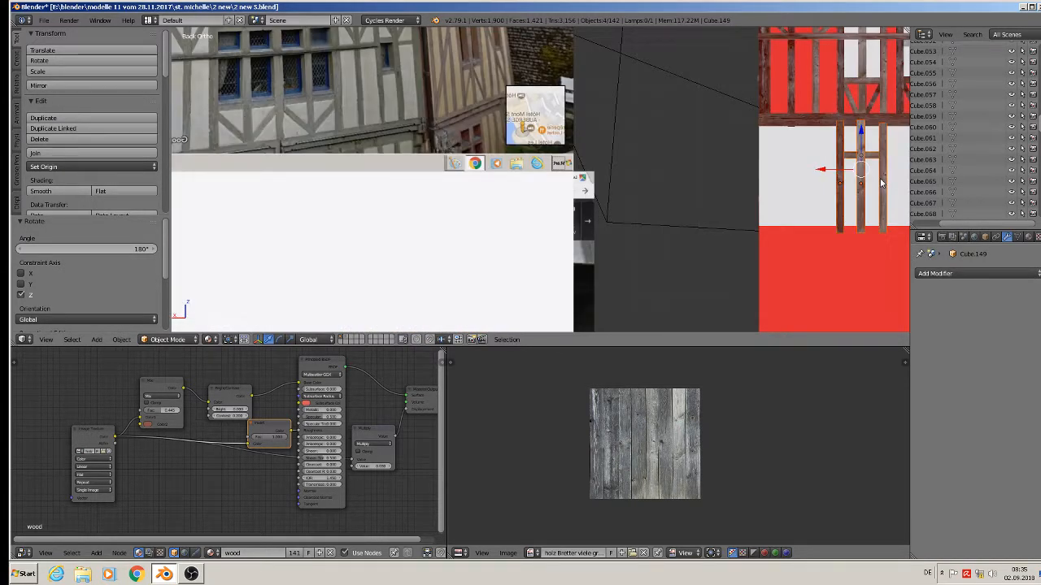
scroll(834, 152, up, 1)
shift+middle_drag(806, 201, 589, 238)
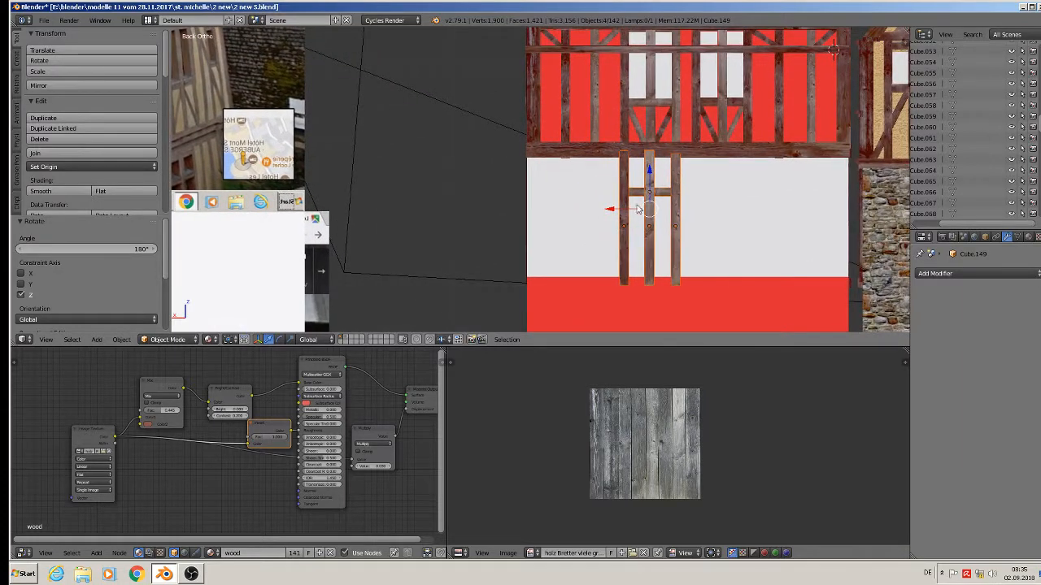
key(g)
key(z)
click(691, 50)
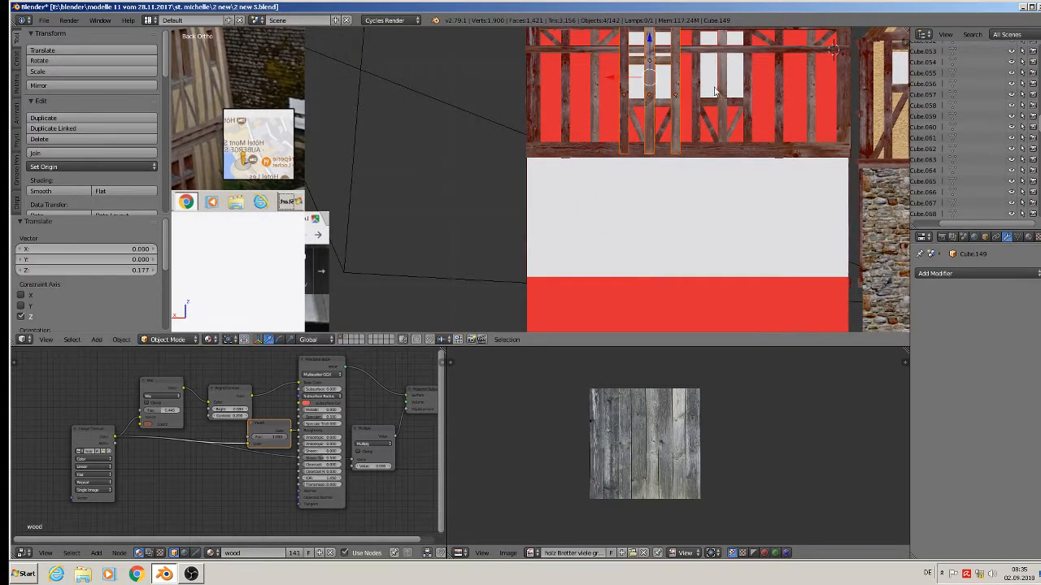
- Raise the second frame copy another 0.155 along Z to the other gable window and scale it to 0.831
scroll(716, 91, down, 3)
key(g)
key(z)
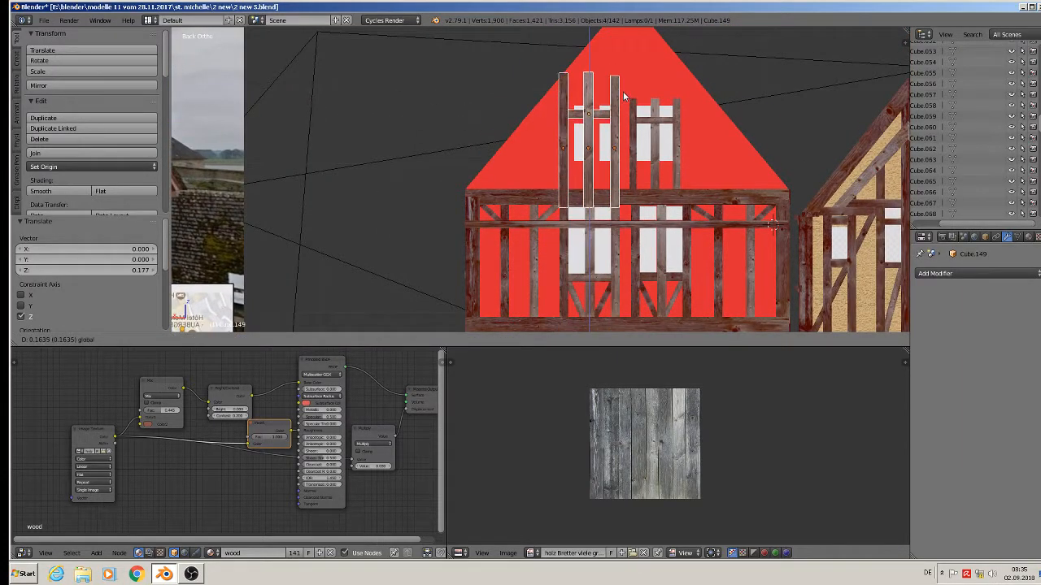
click(626, 100)
key(s)
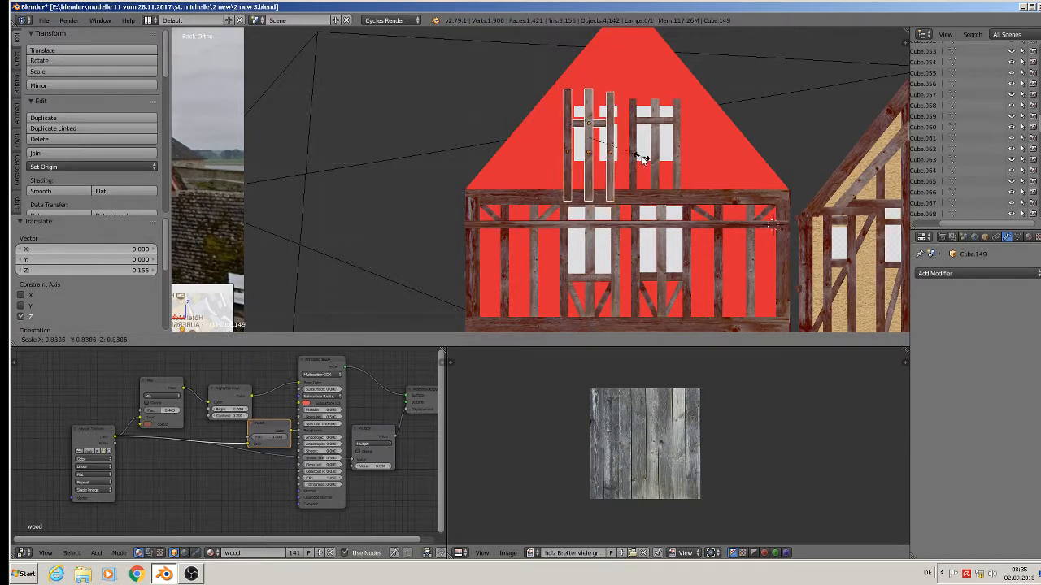
click(643, 158)
- Nudge the second frame about 0.004 along Z and -0.010 along X to line it up with its gable window
key(g)
key(z)
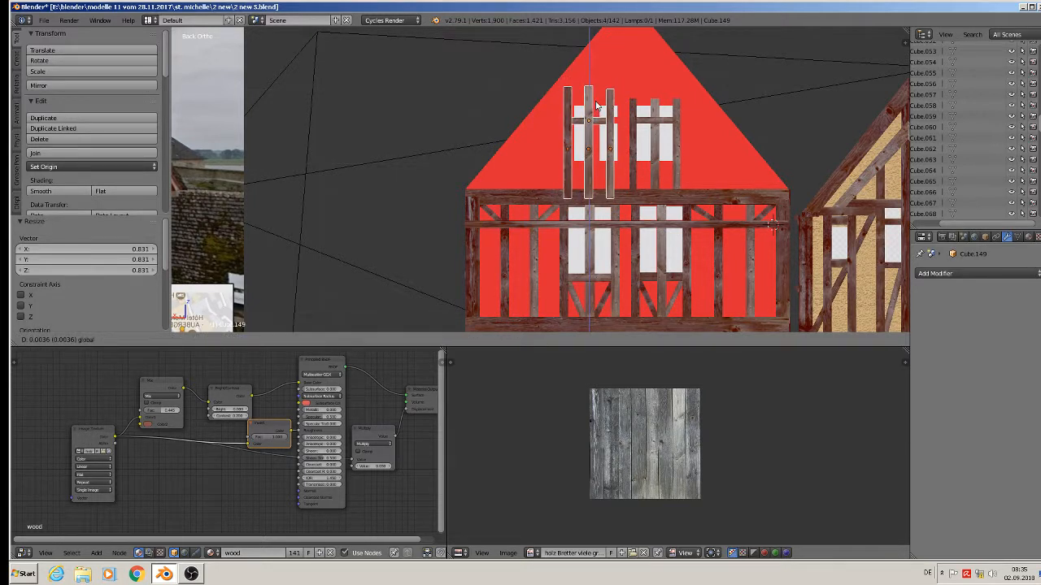
click(596, 106)
key(g)
key(x)
click(587, 137)
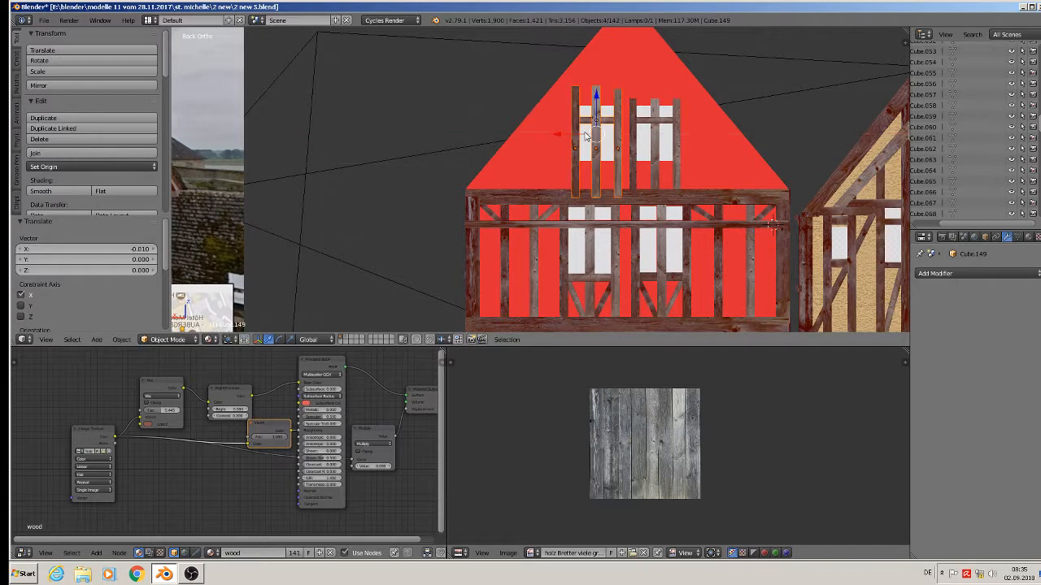
- Move the second window frame about -0.195 along Y onto the gable wall
scroll(589, 137, up, 1)
middle_drag(657, 194, 592, 144)
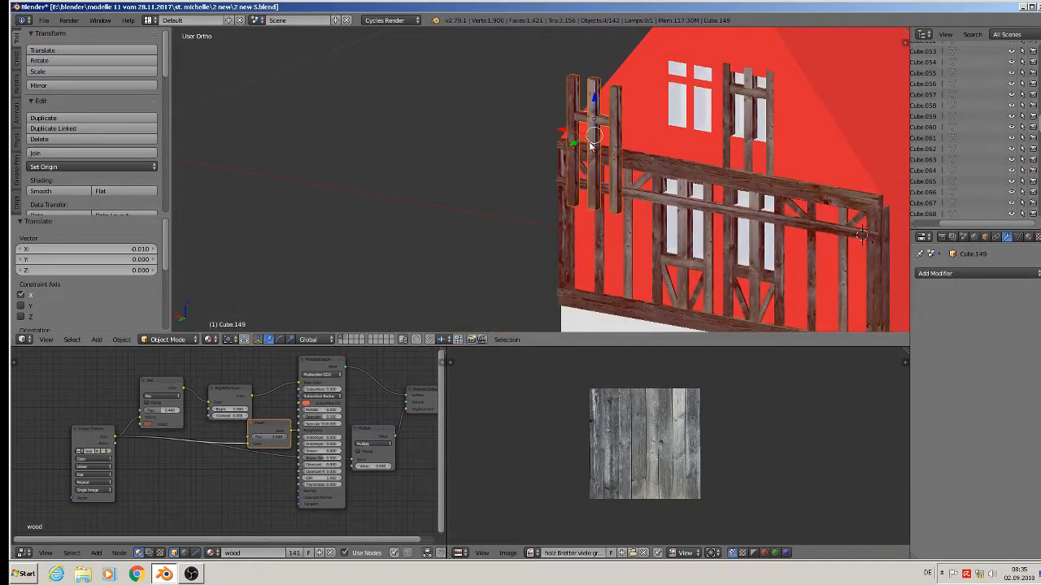
key(g)
key(y)
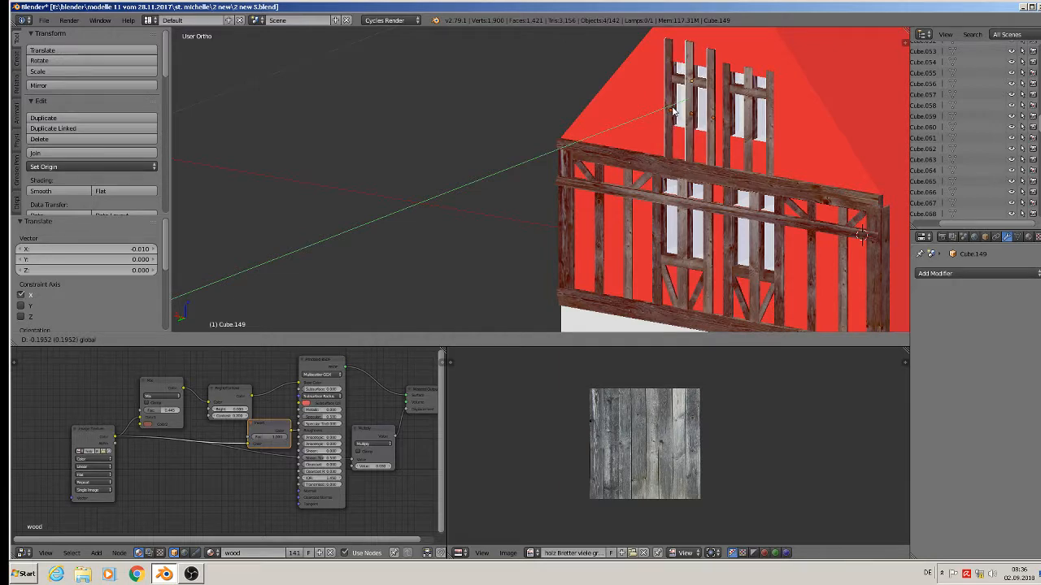
- Shift the selected upper gable timber about -0.195 along the global Y axis and deselect everything
click(673, 112)
key(a)
middle_drag(674, 111, 669, 157)
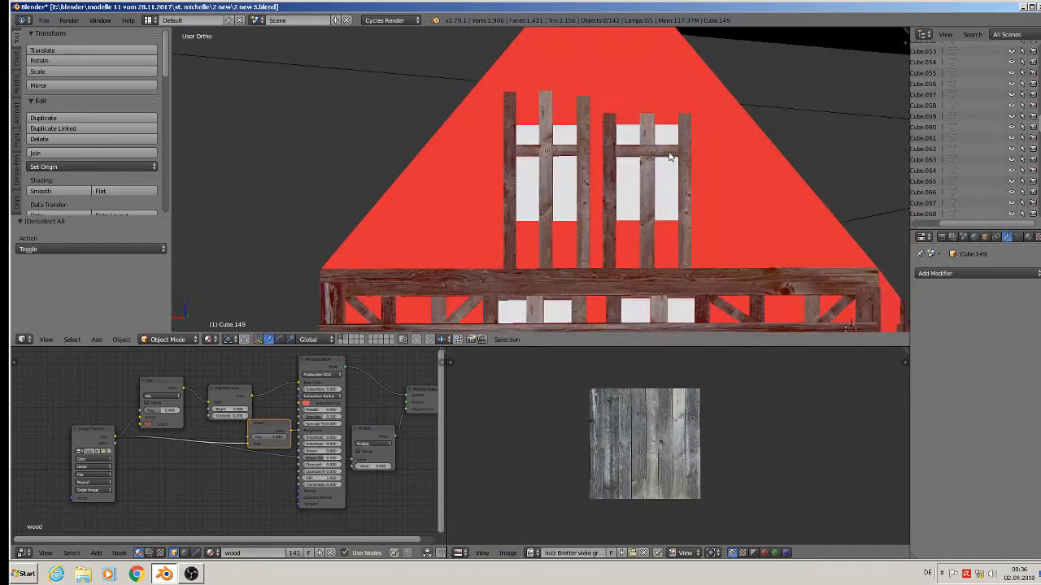
scroll(675, 169, down, 5)
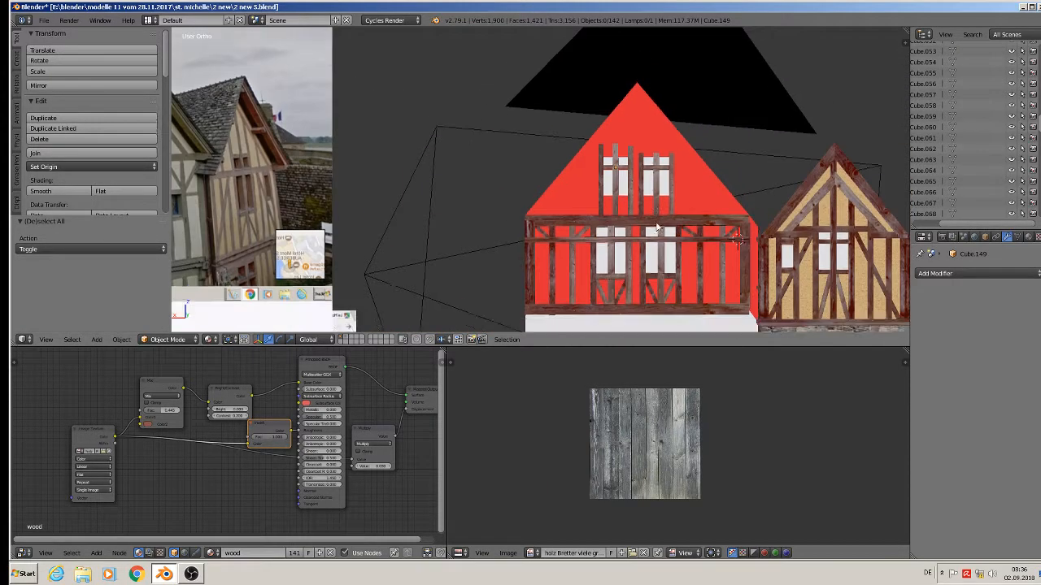
shift+middle_drag(657, 230, 577, 187)
- Duplicate the inner pair of slanted gable rafters of the small house's mesh and move the copy 0.358 along X
right_click(758, 178)
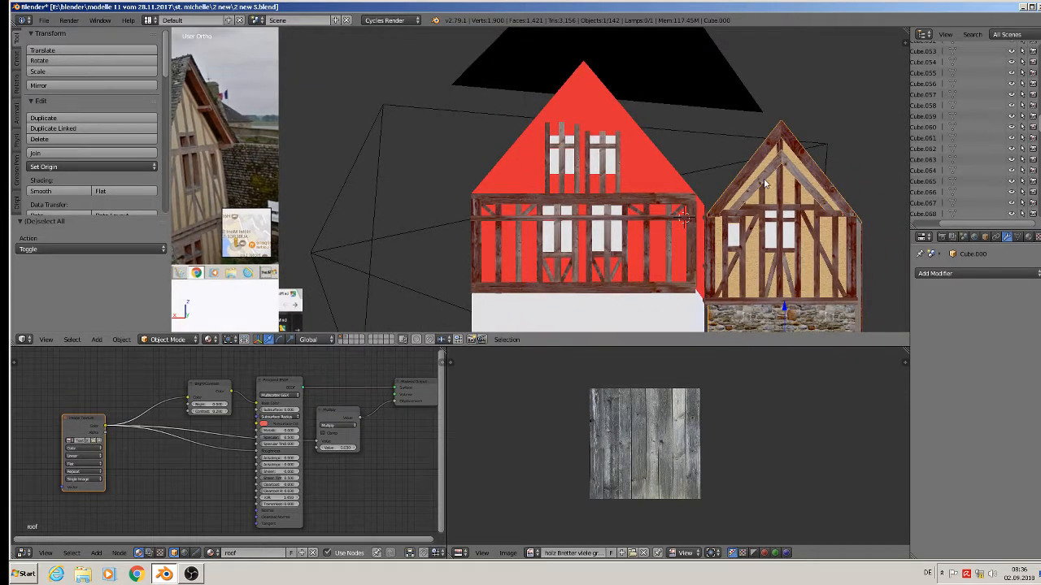
key(Tab)
key(a)
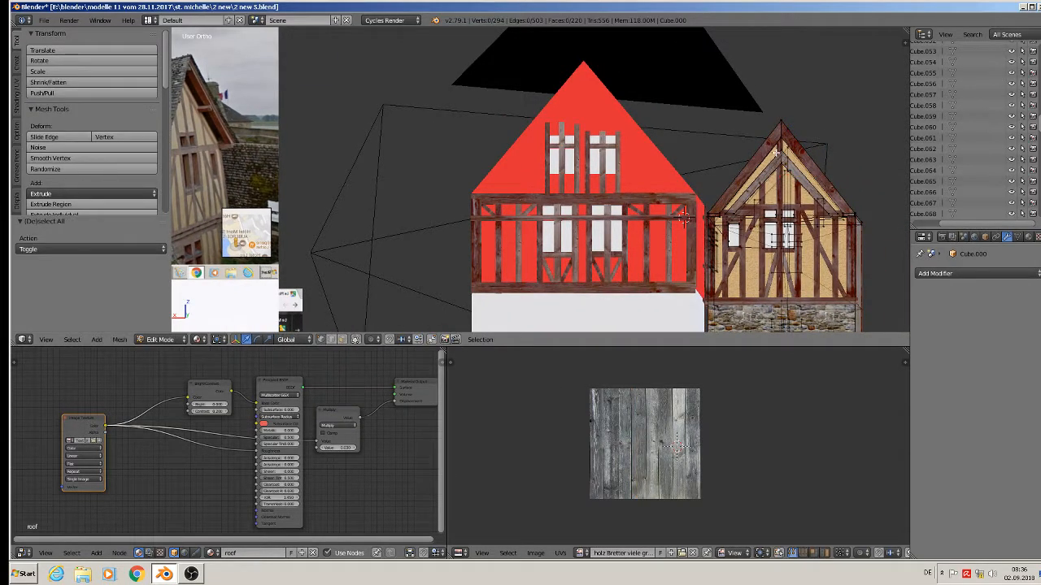
key(l)
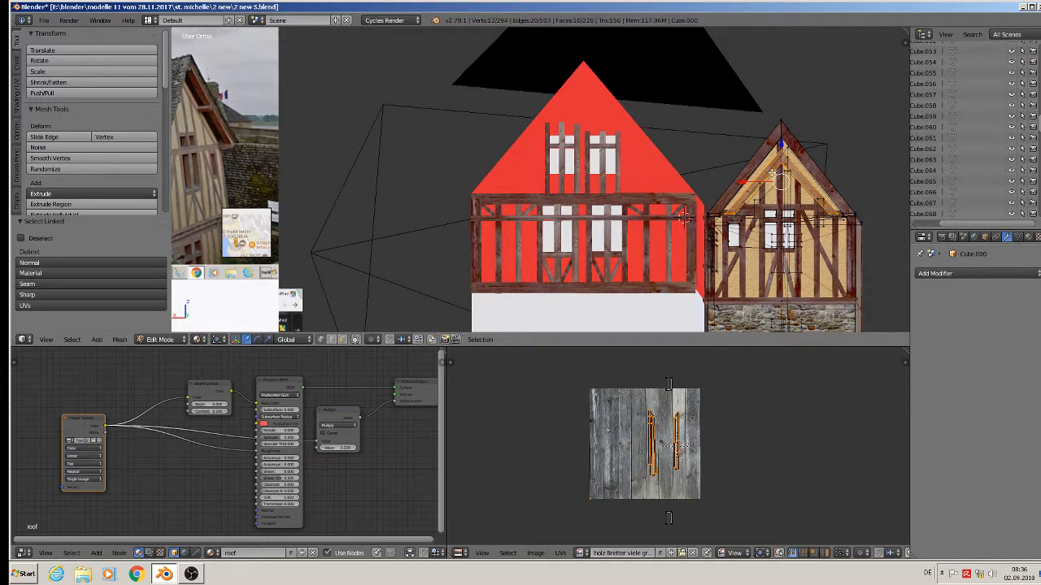
key(g)
key(x)
click(560, 153)
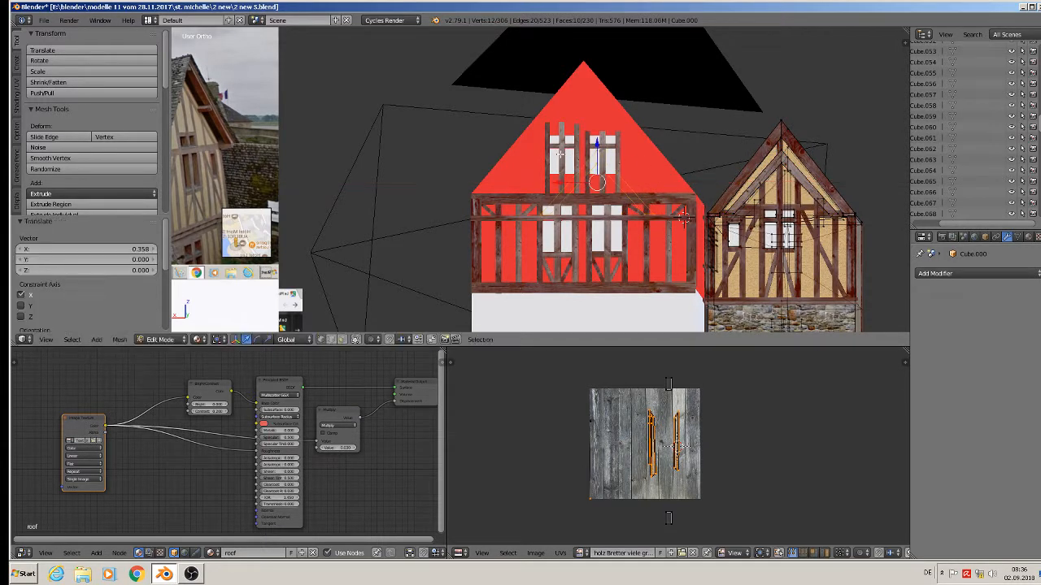
- Separate the duplicated rafter pair into its own object and return to Object Mode
key(x)
click(604, 177)
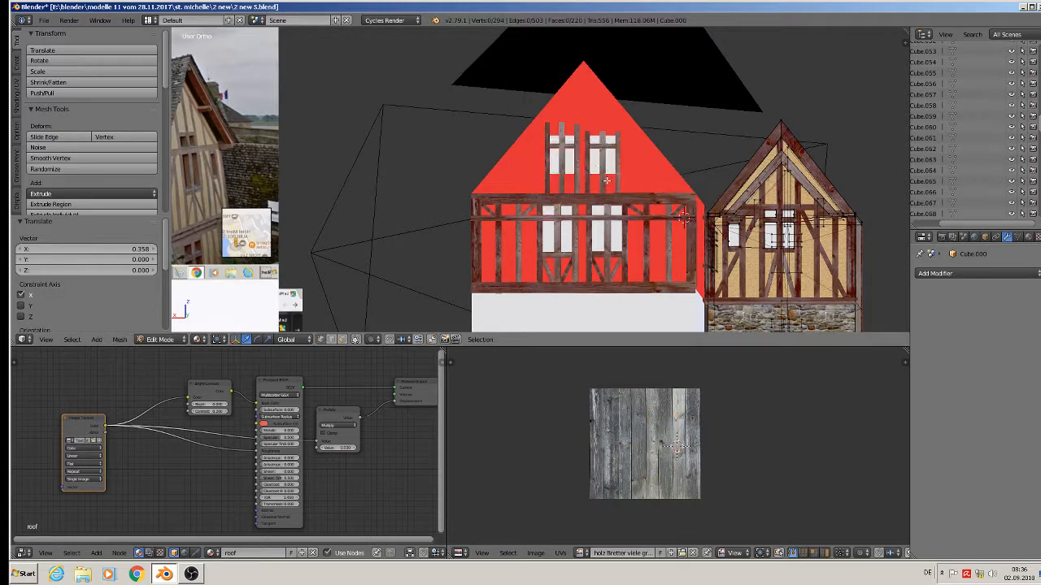
key(Tab)
- Select the separated rafter pair in wireframe, move it 0.221 along Y in front of the red gable, and restore the textured shading
right_click(604, 169)
middle_drag(605, 169, 642, 123)
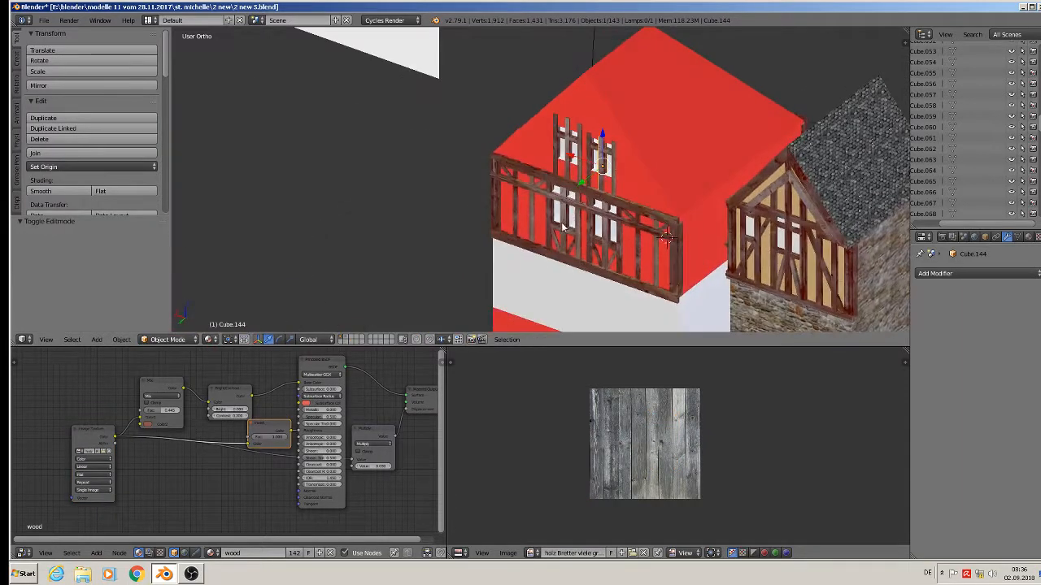
right_click(648, 126)
key(z)
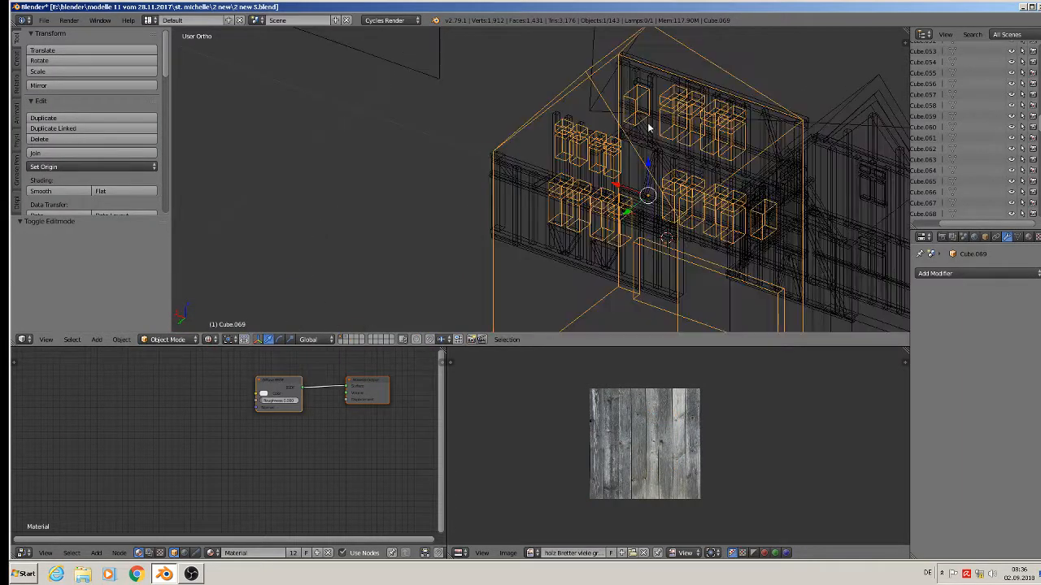
right_click(646, 135)
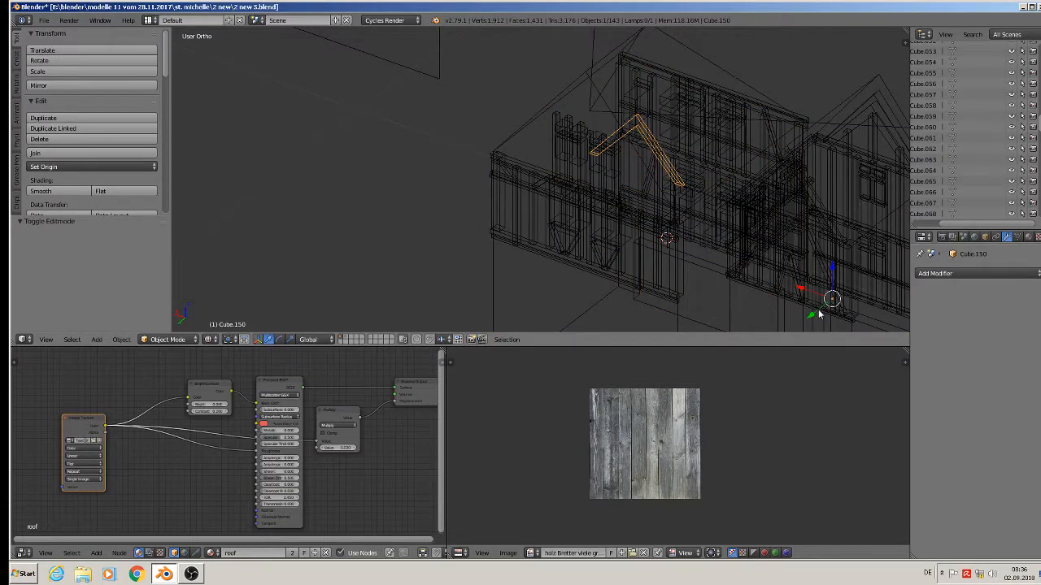
drag(820, 315, 759, 64)
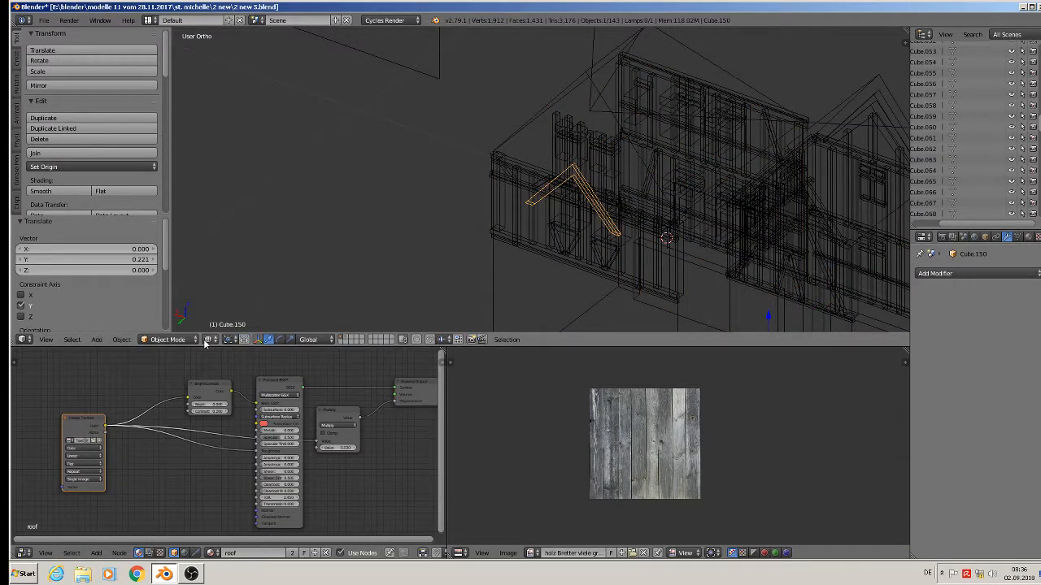
click(209, 339)
click(241, 283)
- In the back view, move the rafter pair 0.020 in X and 0.135 in Z up beneath the red gable's peak
scroll(678, 126, up, 5)
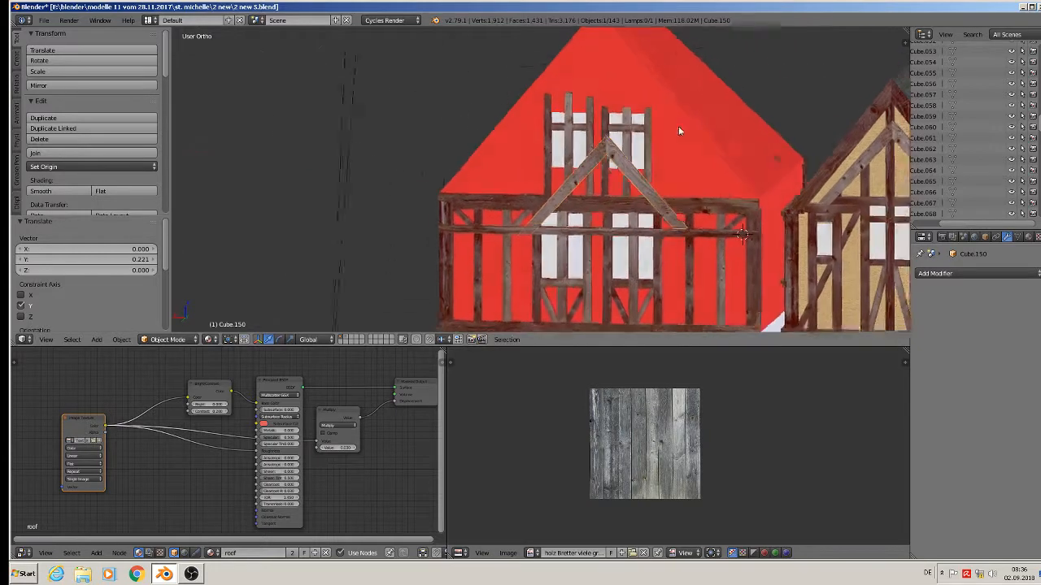
scroll(679, 126, down, 3)
scroll(618, 154, down, 1)
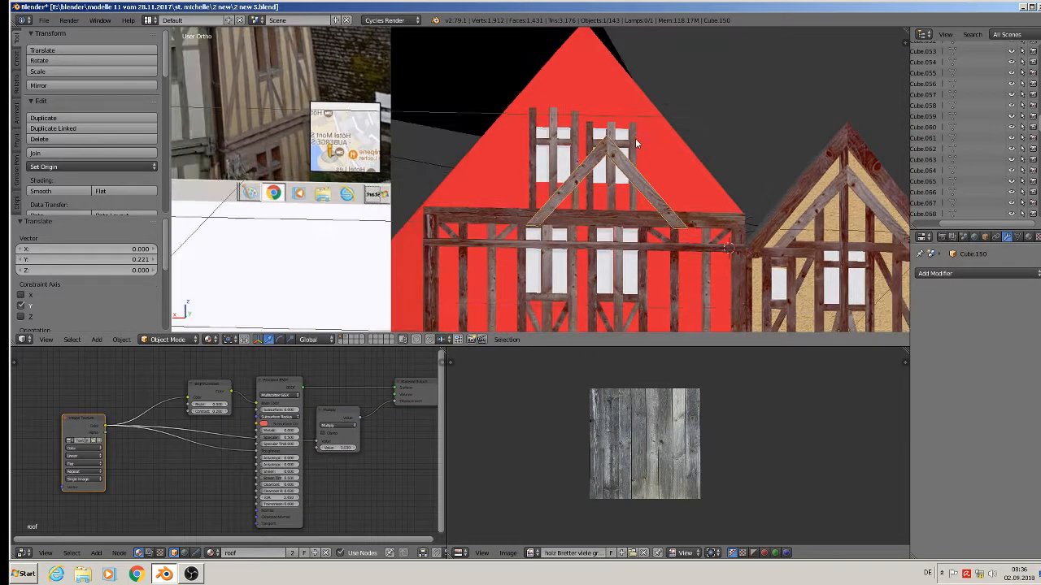
scroll(632, 146, down, 3)
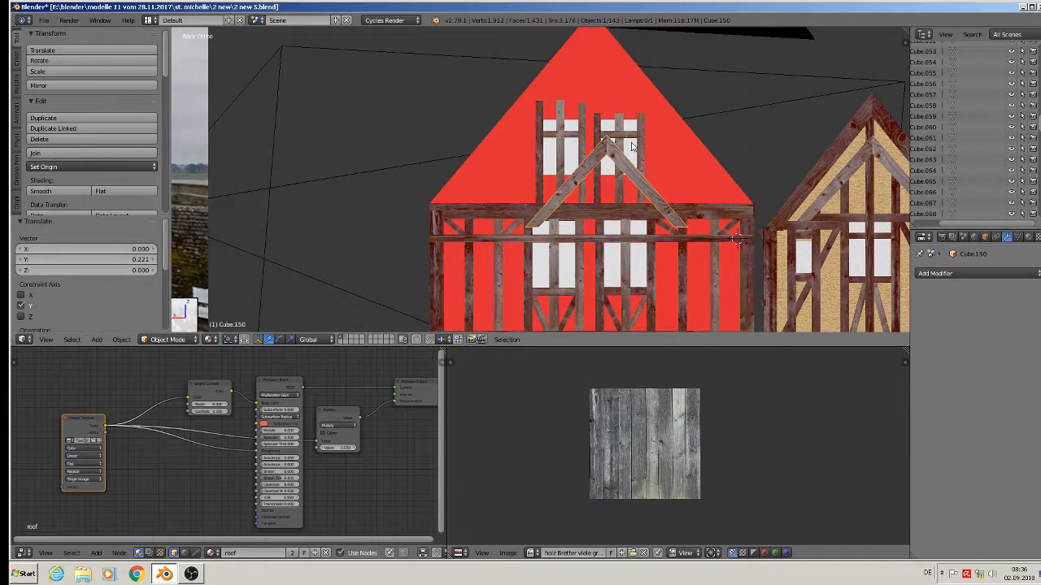
key(g)
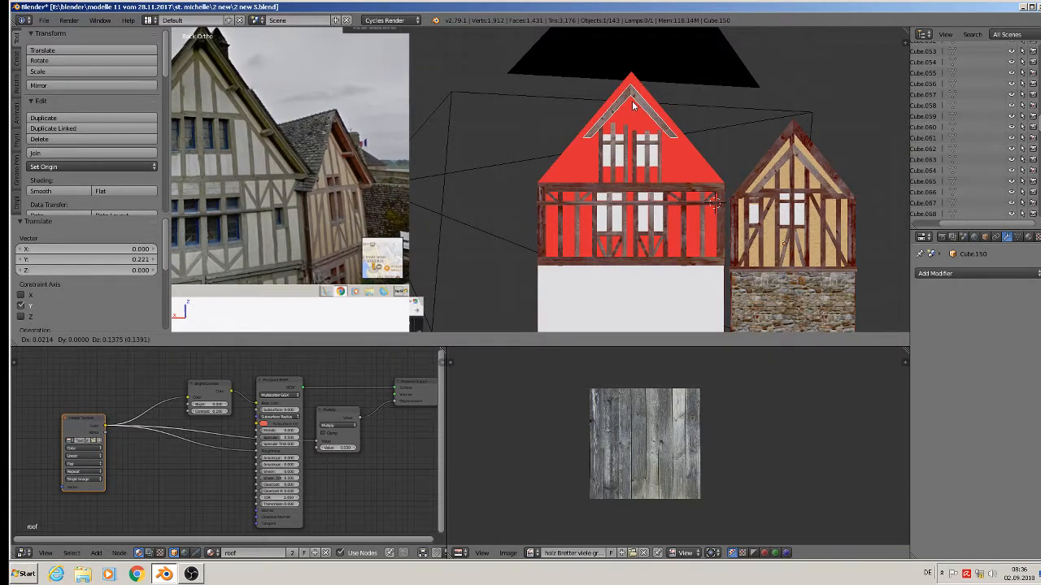
click(637, 111)
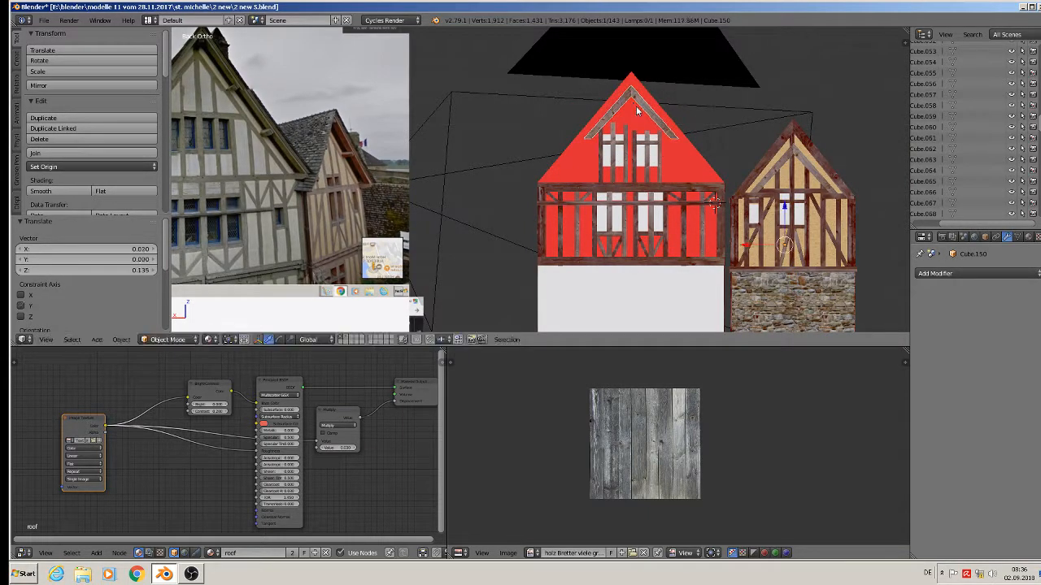
- Set the transform orientation to Normal and stretch the right rafter's lower end diagonally down to the horizontal beam below the red gable
key(Tab)
scroll(692, 154, up, 4)
key(a)
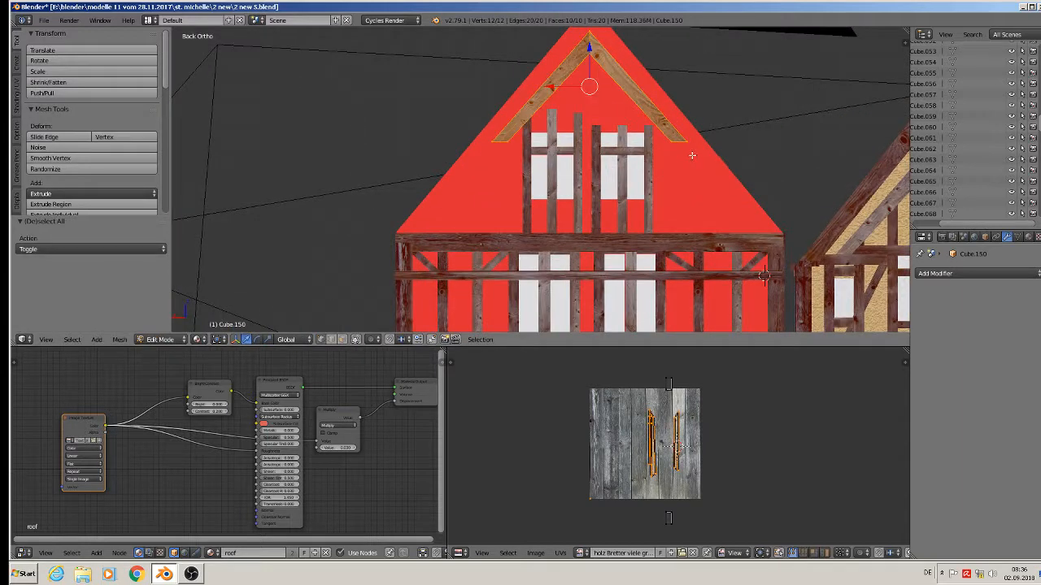
key(a)
right_click(679, 145)
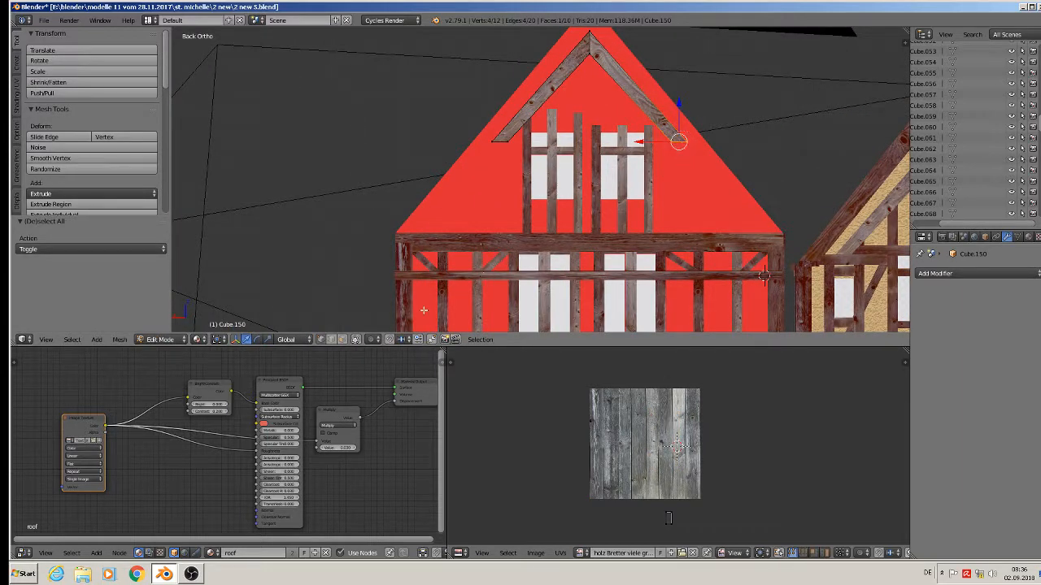
click(298, 342)
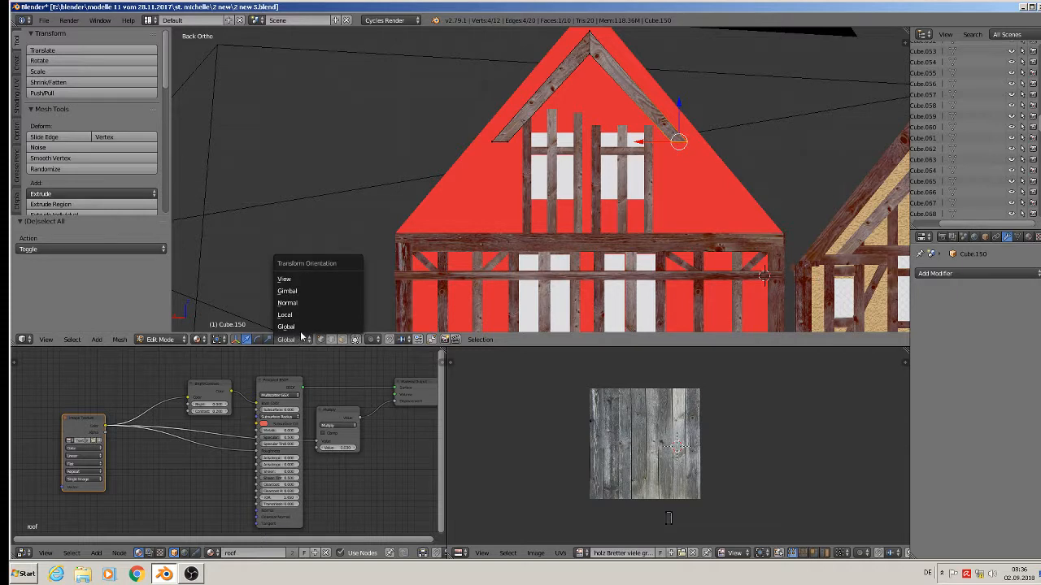
click(306, 303)
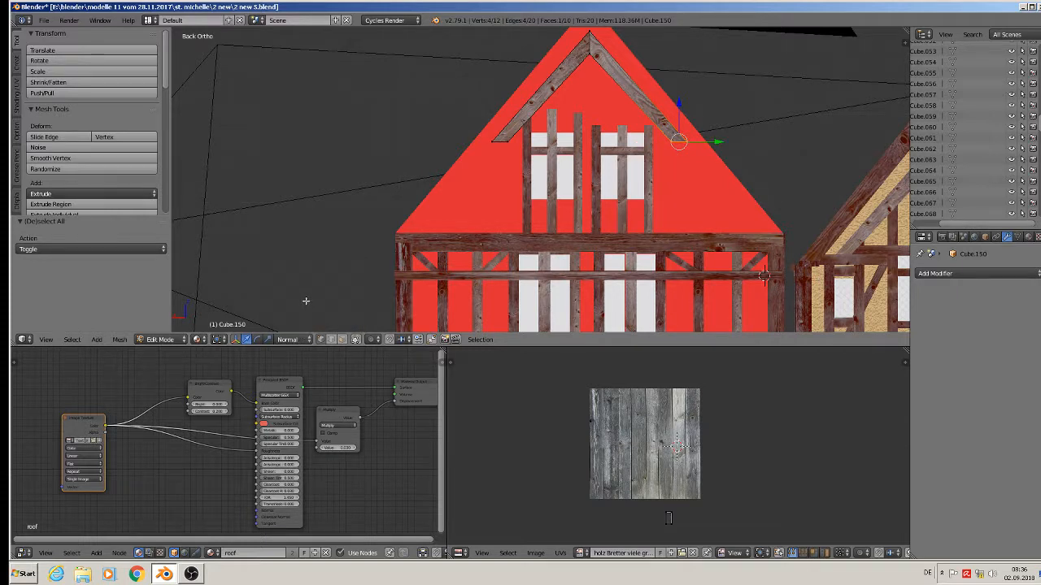
click(306, 300)
click(291, 340)
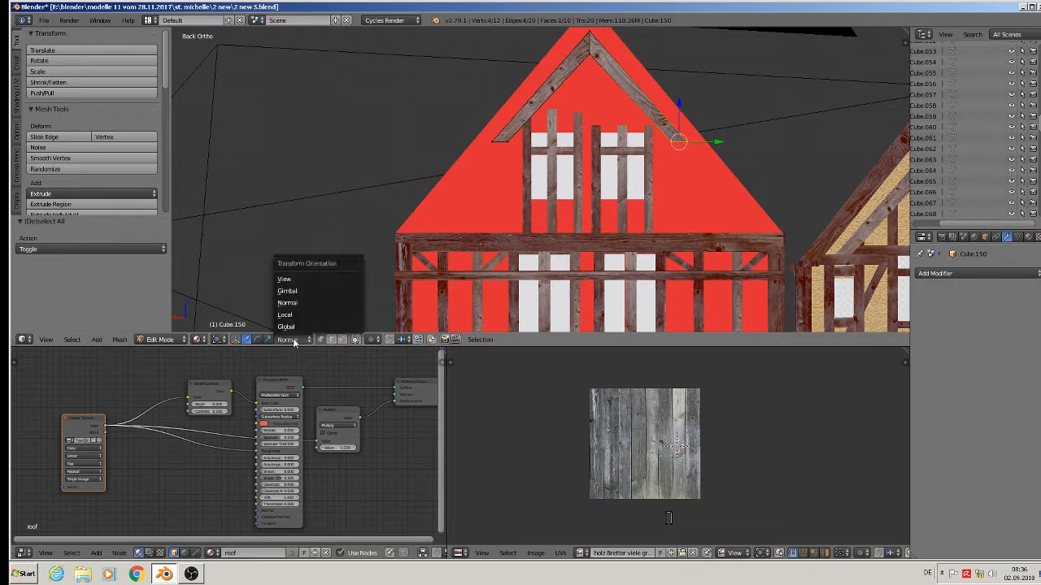
click(311, 304)
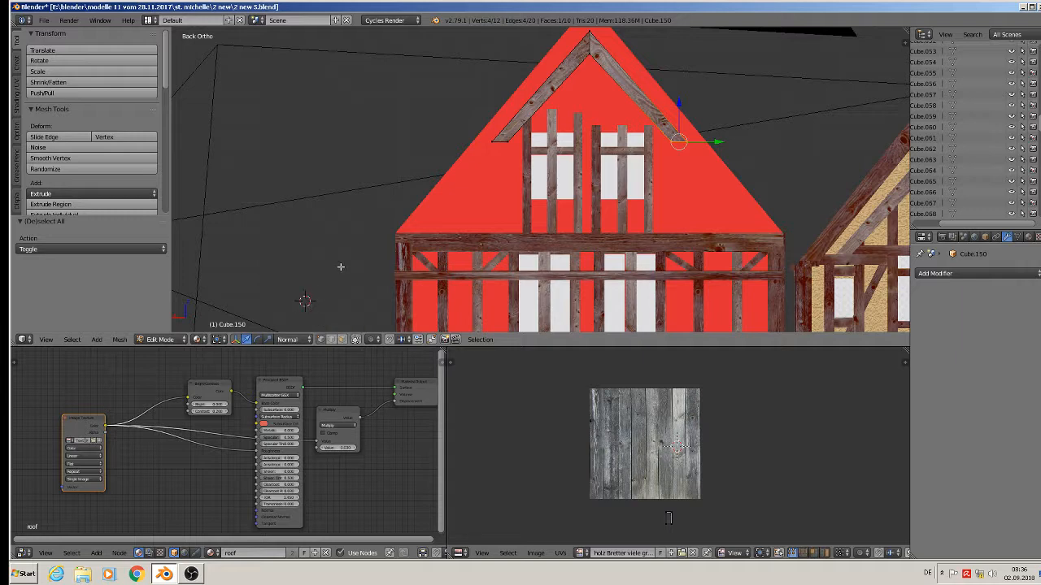
key(Tab)
key(Tab)
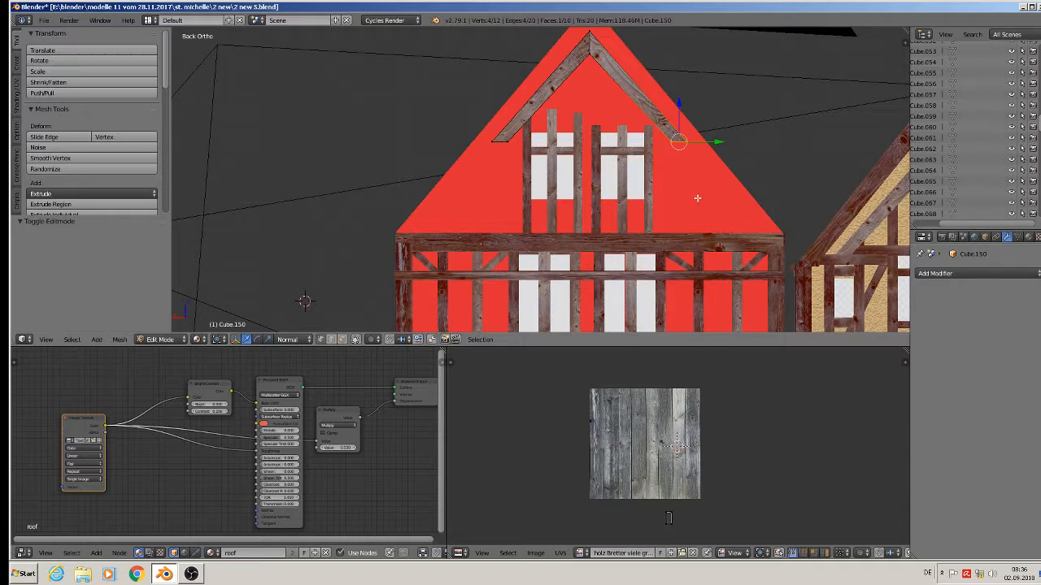
drag(682, 96, 797, 229)
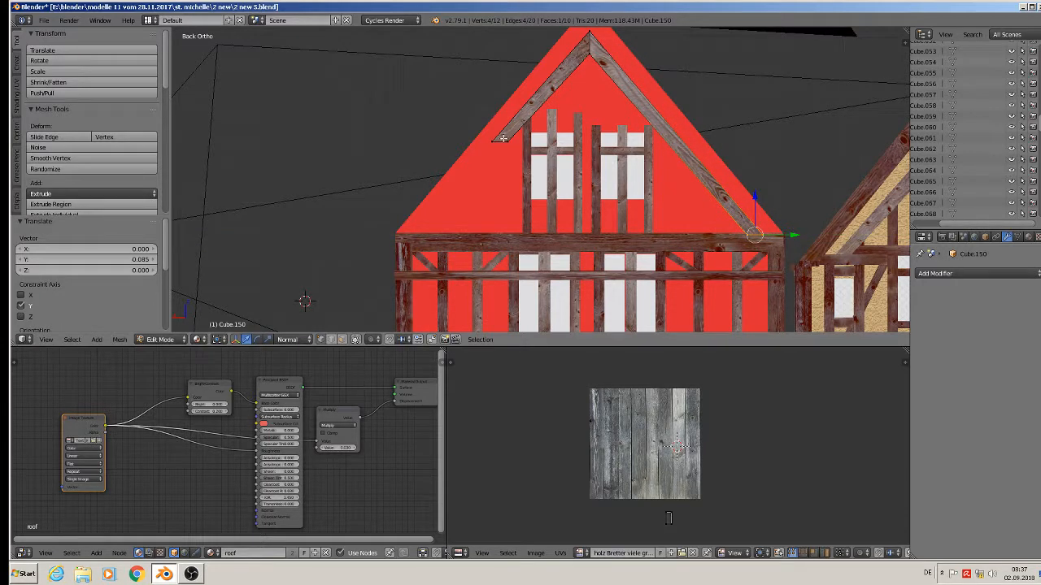
- Extend the left rafter's lower end down to the same horizontal beam, mirroring the right side, and leave Edit Mode
key(a)
key(v)
key(c)
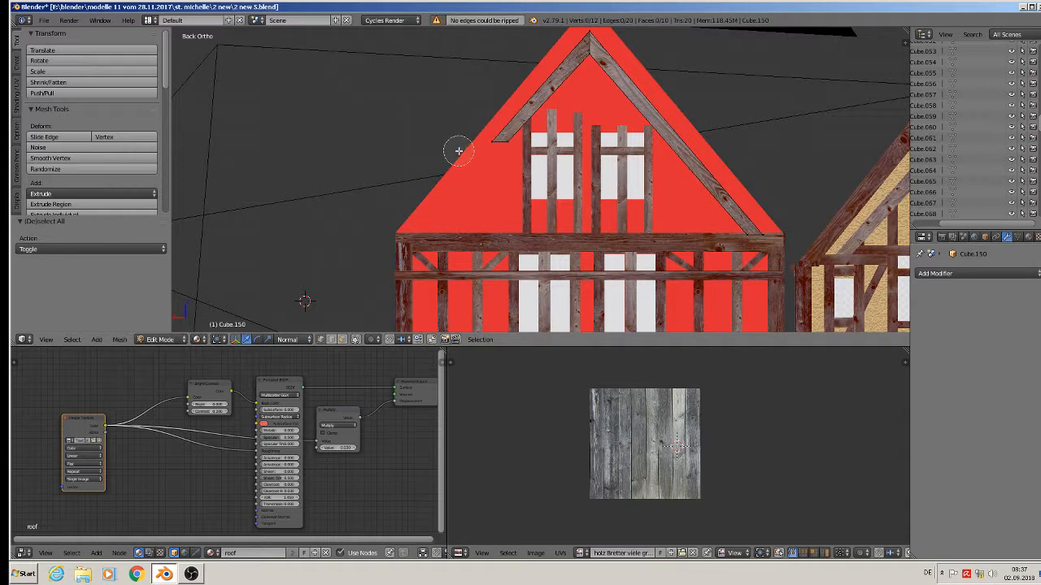
click(501, 150)
right_click(505, 148)
drag(504, 106, 485, 201)
drag(531, 236, 455, 238)
drag(429, 203, 430, 199)
key(Tab)
- Move the lengthened rafter pair -0.076 along Y toward the red gable wall
scroll(601, 175, down, 3)
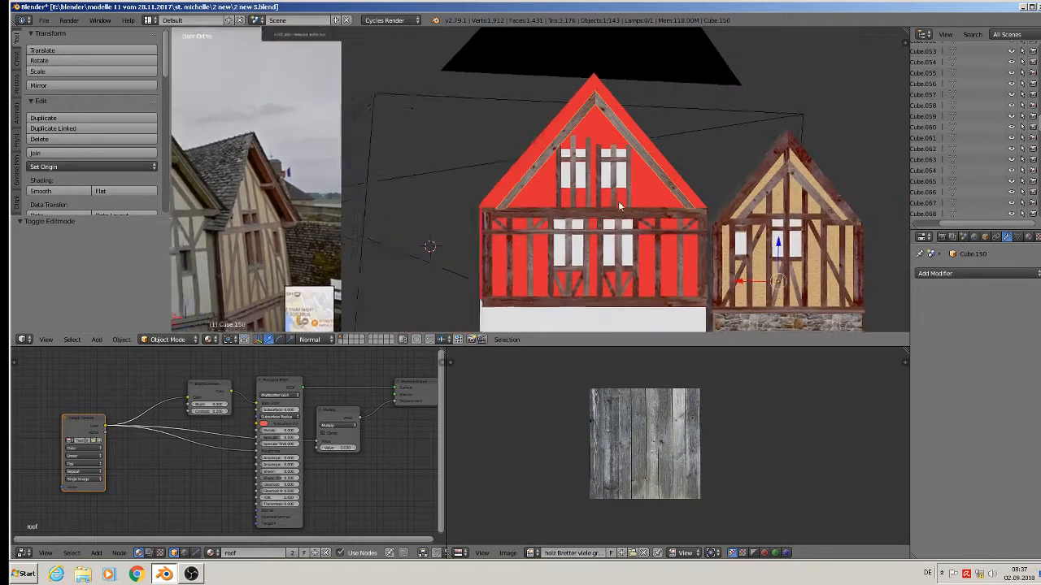
middle_drag(621, 204, 609, 225)
scroll(632, 214, down, 1)
scroll(596, 198, down, 2)
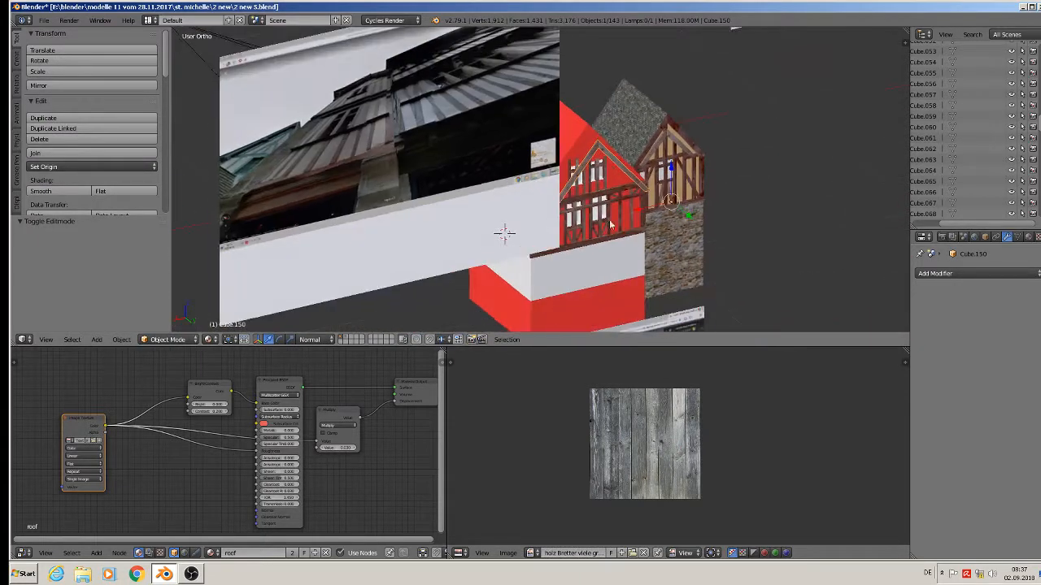
scroll(601, 195, up, 3)
click(749, 229)
key(g)
key(y)
key(y)
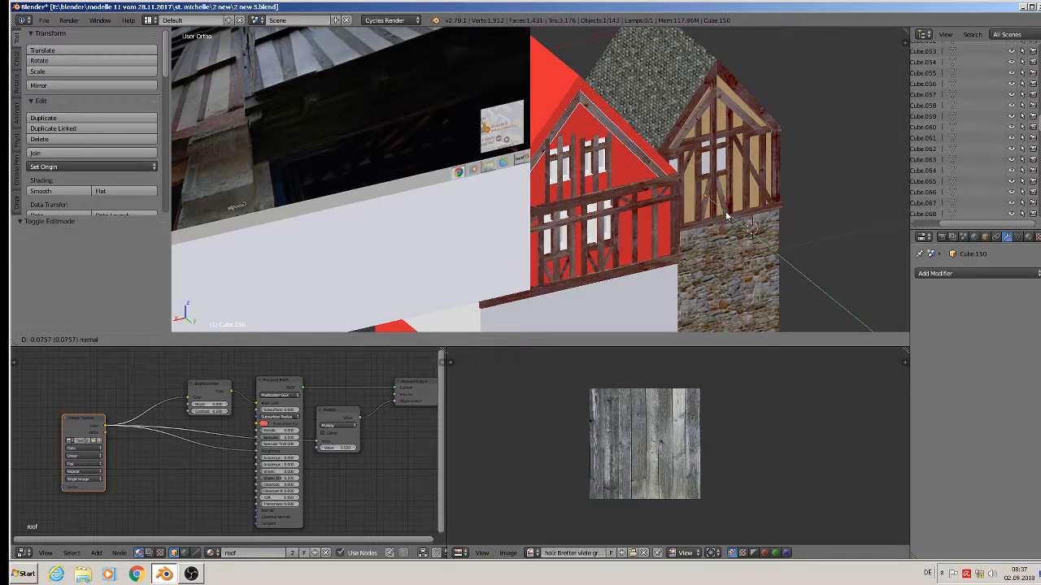
click(727, 215)
- Duplicate the small house's horizontal beam at the base of its gable and place the copy across the red gable above the upper windows
scroll(244, 109, up, 5)
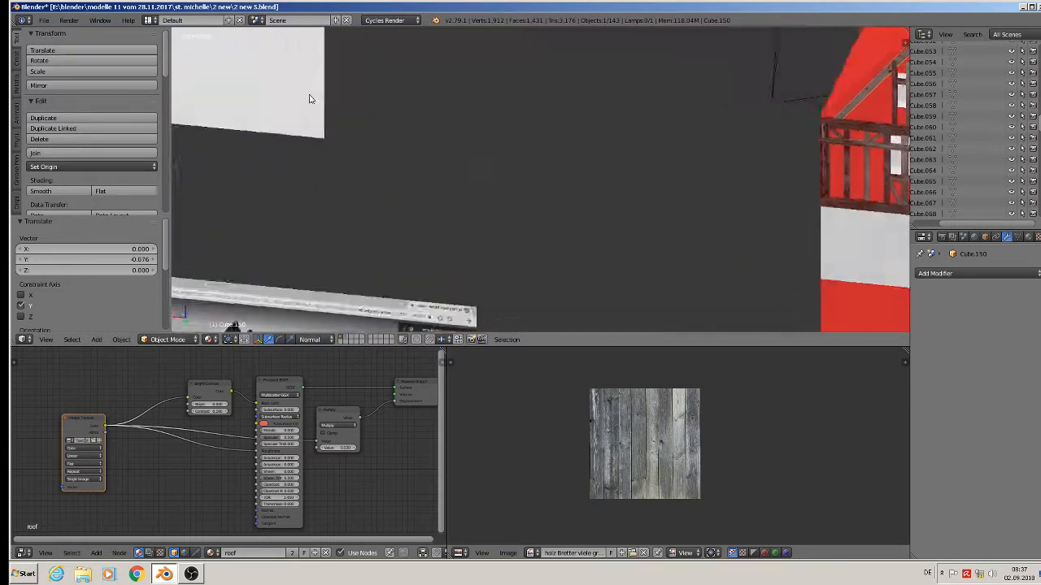
scroll(429, 138, down, 6)
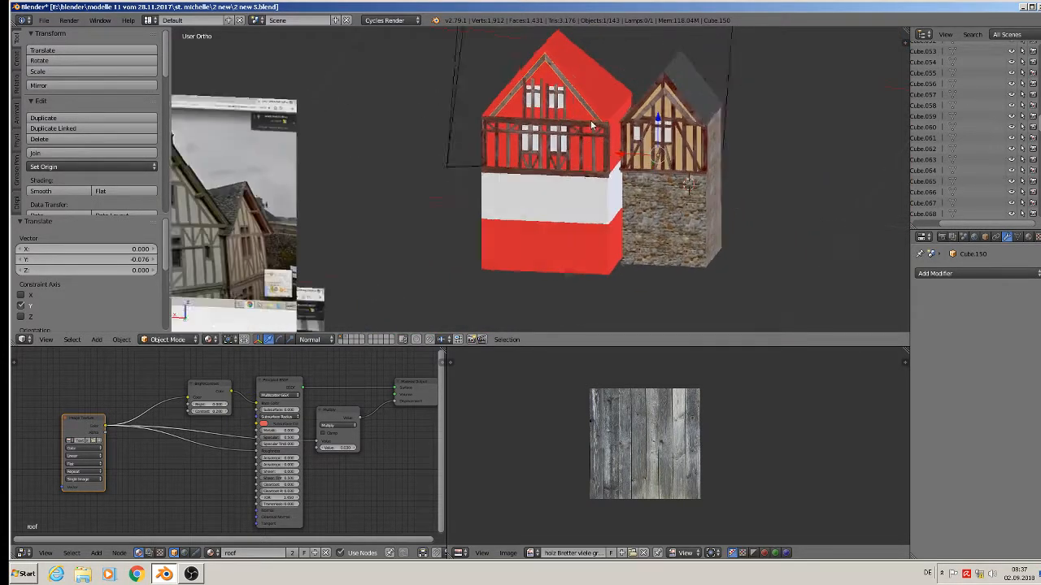
scroll(592, 124, up, 4)
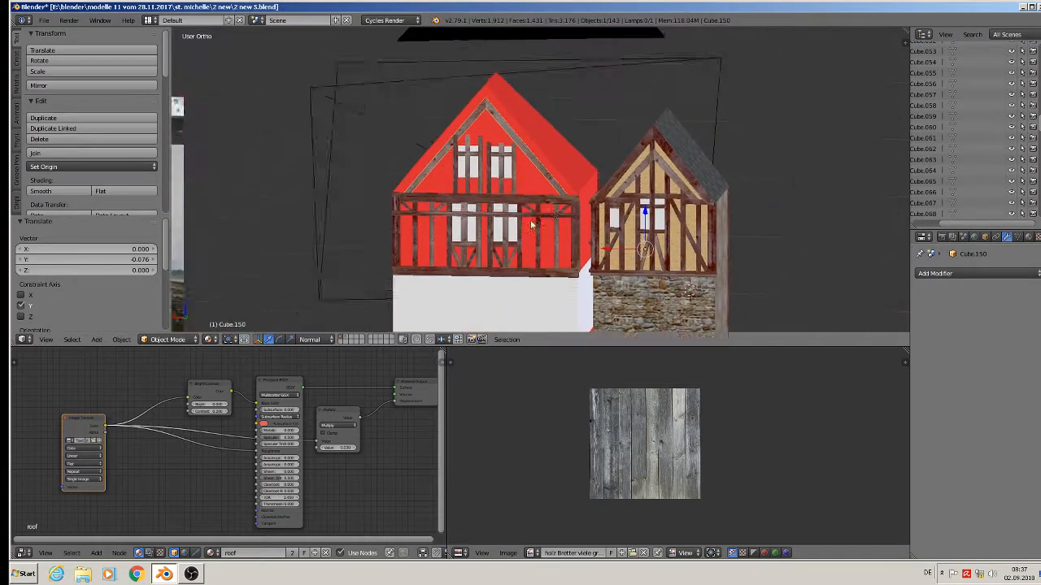
scroll(634, 216, up, 1)
right_click(634, 215)
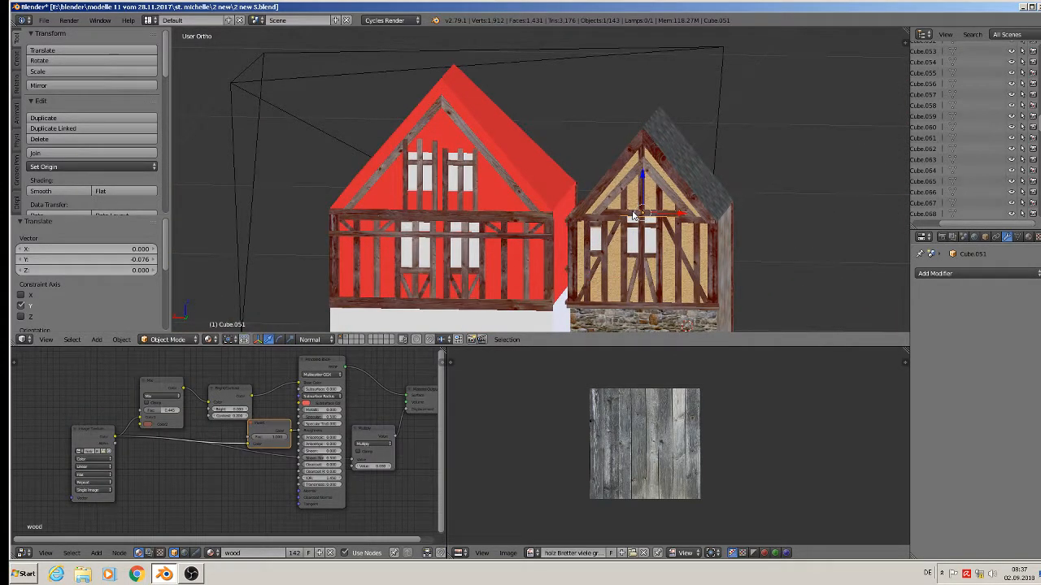
key(shift+d)
right_click(634, 215)
drag(667, 216, 457, 120)
middle_drag(457, 120, 373, 188)
drag(457, 147, 379, 141)
- Shift the copied crossbeam 0.032 along X and scale it to 0.810 along X to fit between the rafters
scroll(420, 164, up, 3)
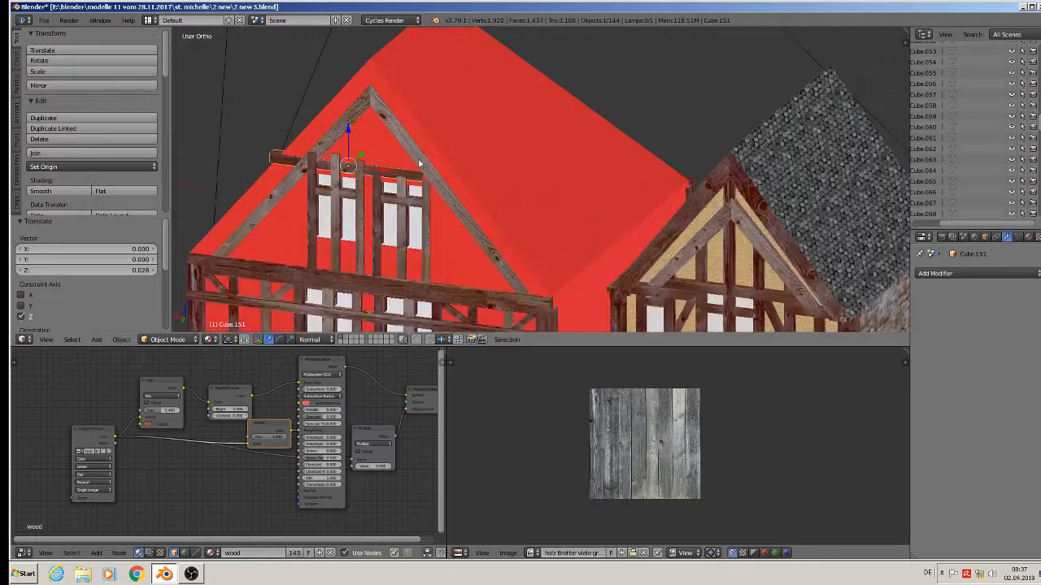
scroll(420, 164, up, 1)
middle_drag(420, 164, 444, 153)
drag(378, 169, 407, 170)
key(s)
key(x)
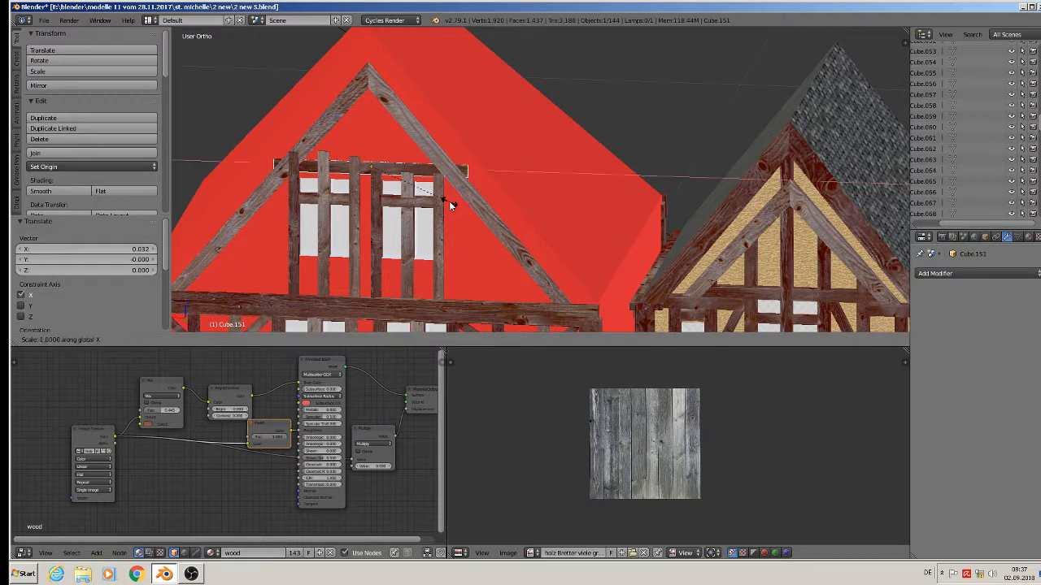
click(435, 203)
scroll(385, 159, up, 2)
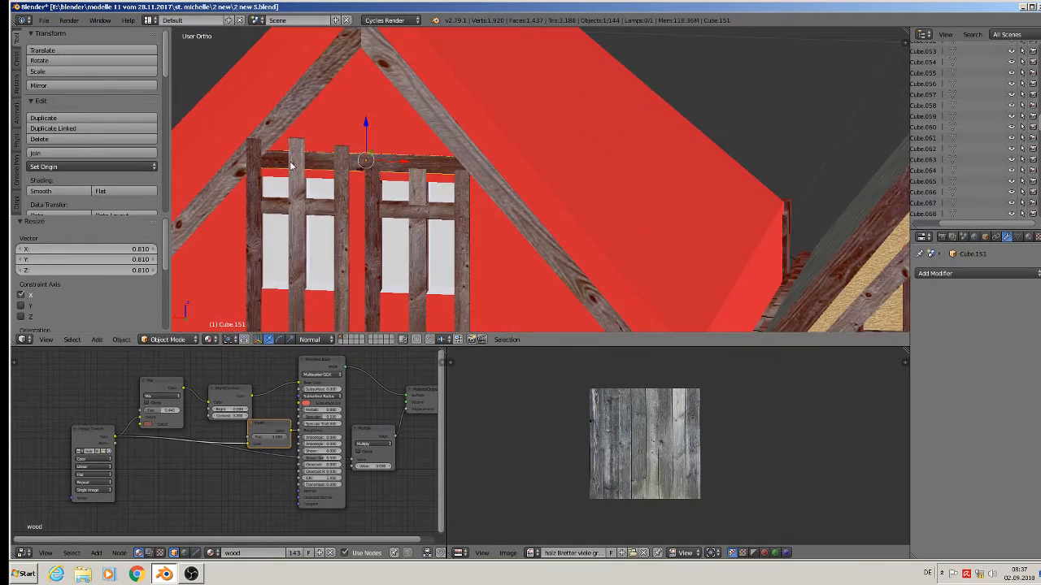
- Move the gable crossbeam -0.005 along Y so it sits in front of the upper window posts
right_click(297, 166)
middle_drag(286, 189, 260, 208)
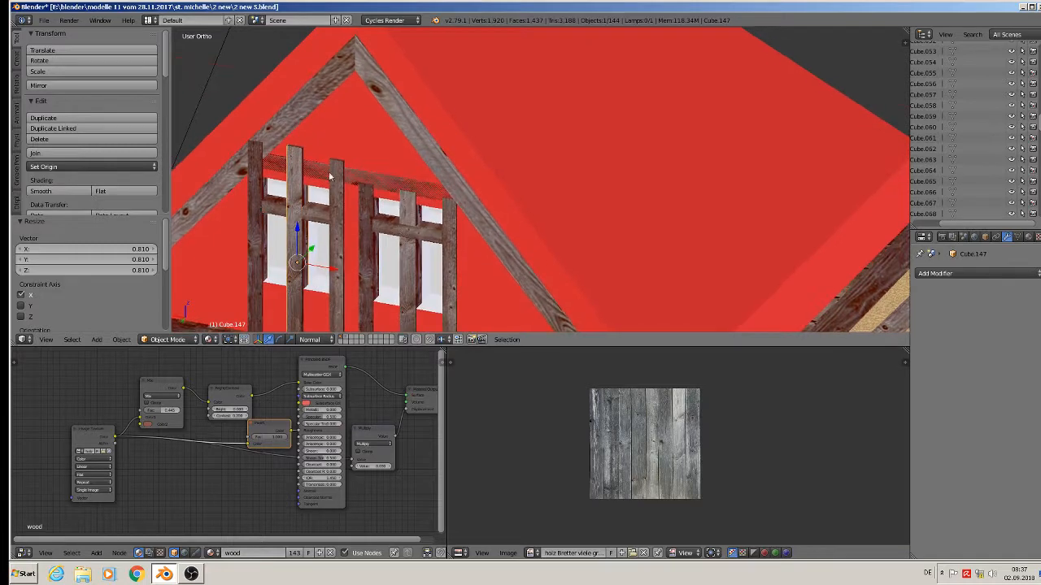
right_click(358, 174)
middle_drag(344, 190, 314, 201)
drag(388, 162, 381, 169)
- Move the red gable's rafter pair 0.006 along Y so it sits in front of the crossbeam ends
right_click(320, 95)
right_click(311, 106)
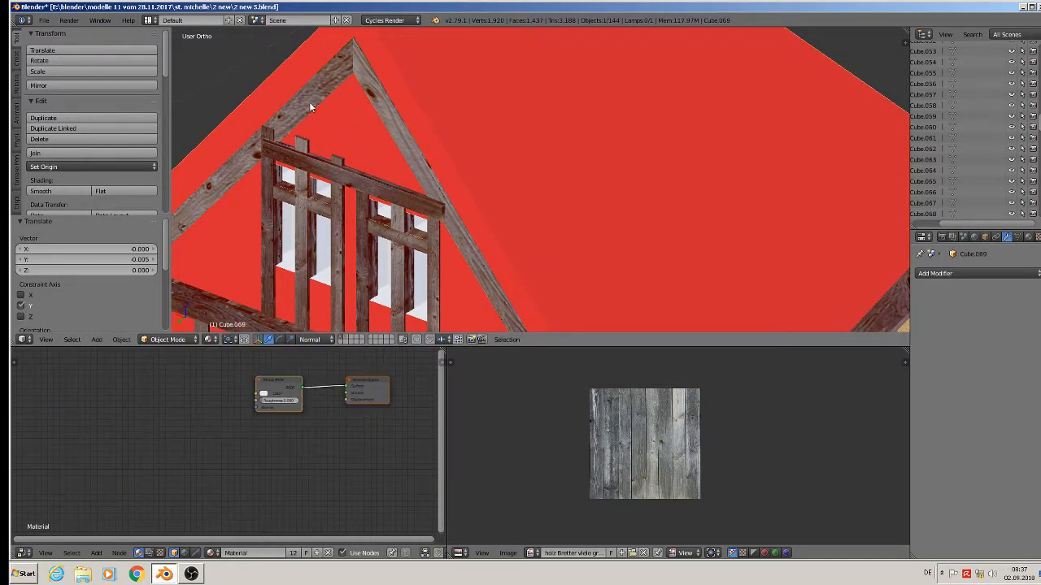
right_click(310, 108)
key(g)
key(y)
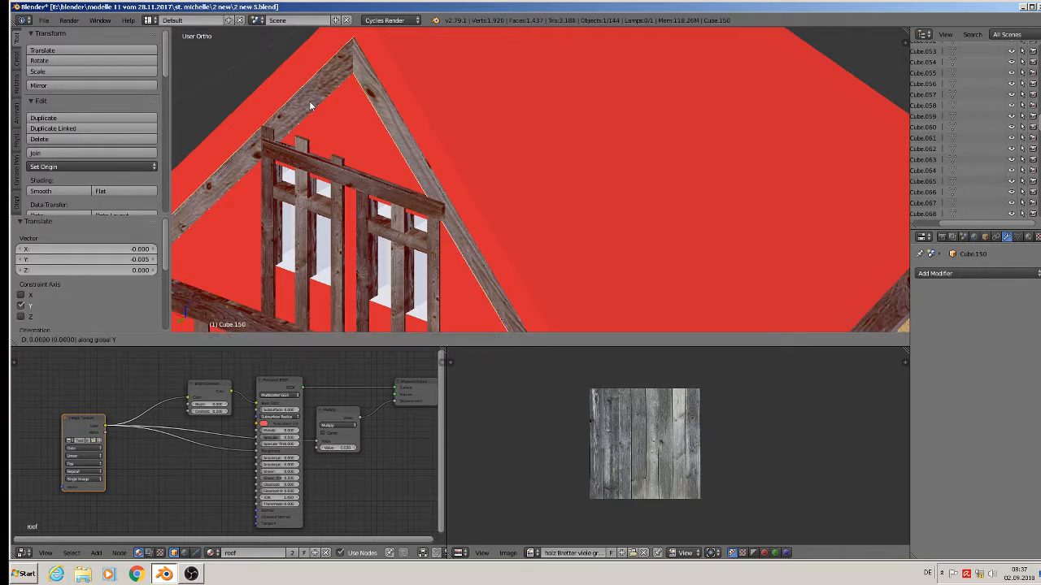
click(306, 109)
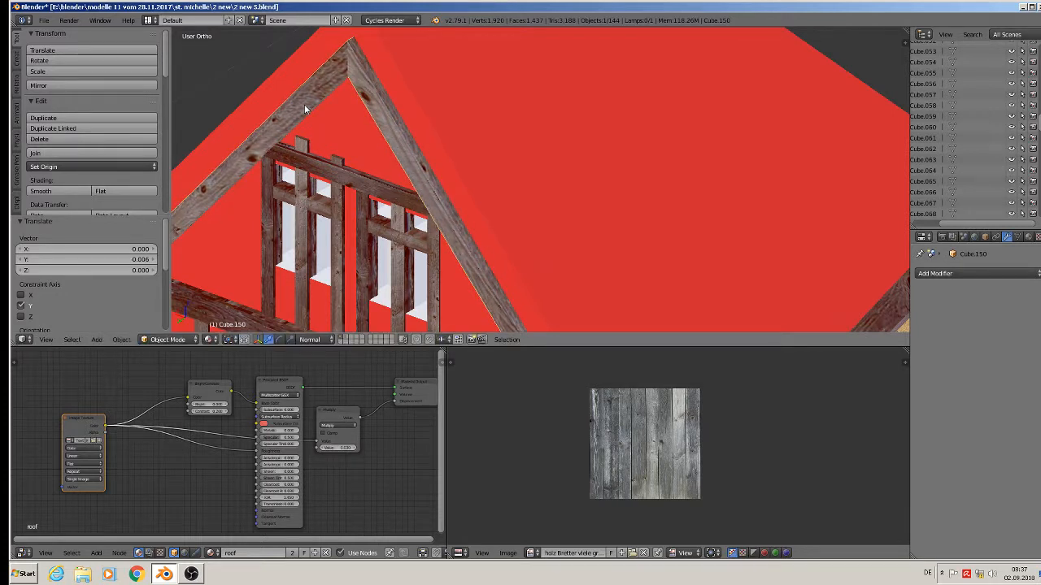
- Lower the top ends of the middle and right posts of the left gable window to the crossbeam in Edit Mode
right_click(305, 148)
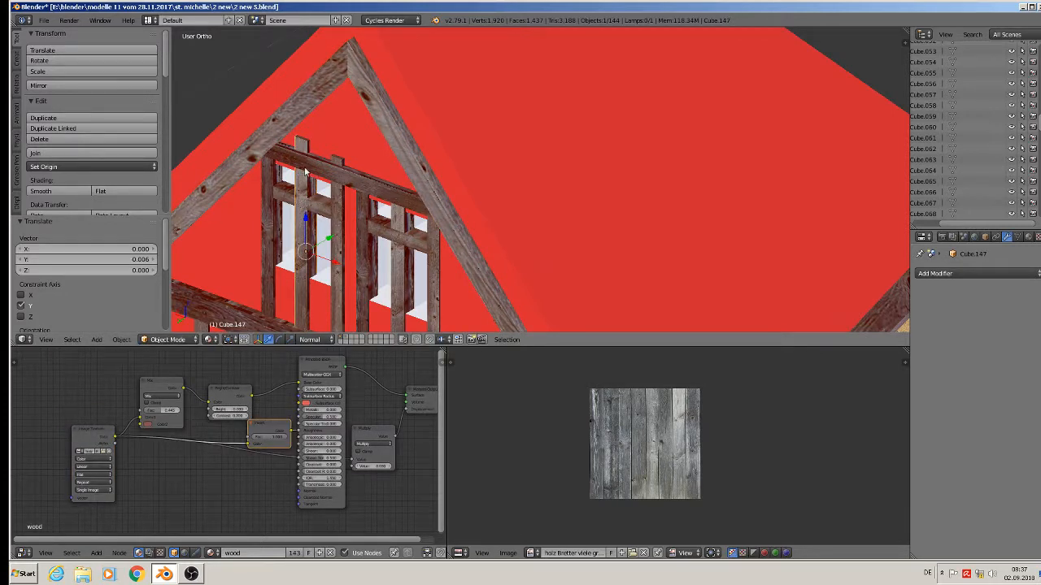
middle_drag(306, 171, 339, 139)
key(Tab)
drag(312, 98, 312, 118)
key(Tab)
right_click(359, 125)
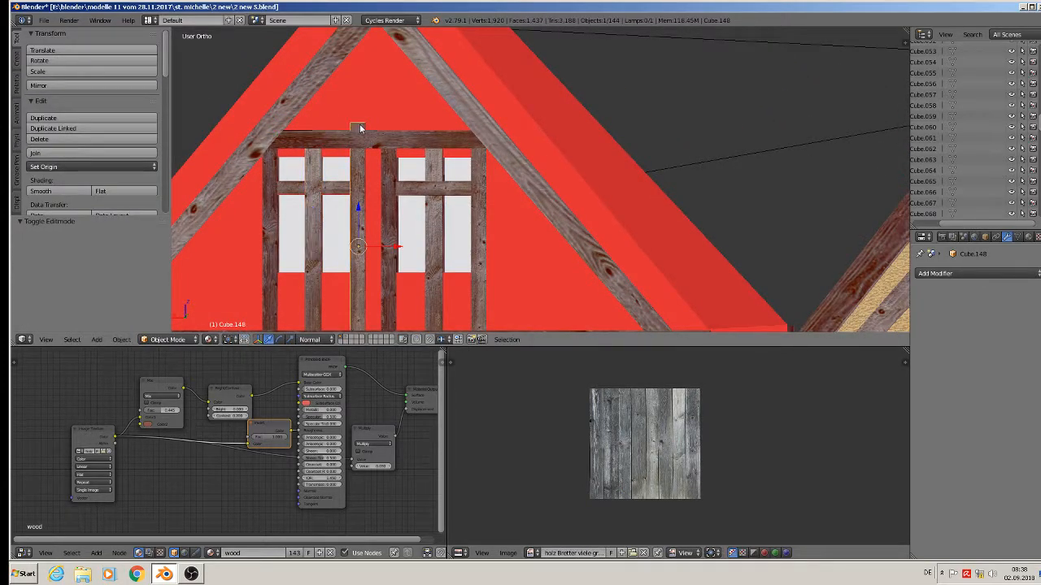
key(Tab)
drag(359, 95, 402, 151)
key(Tab)
- Shift the gable crossbeam -0.002 along X and scale it along X to meet both rafters
right_click(379, 140)
key(s)
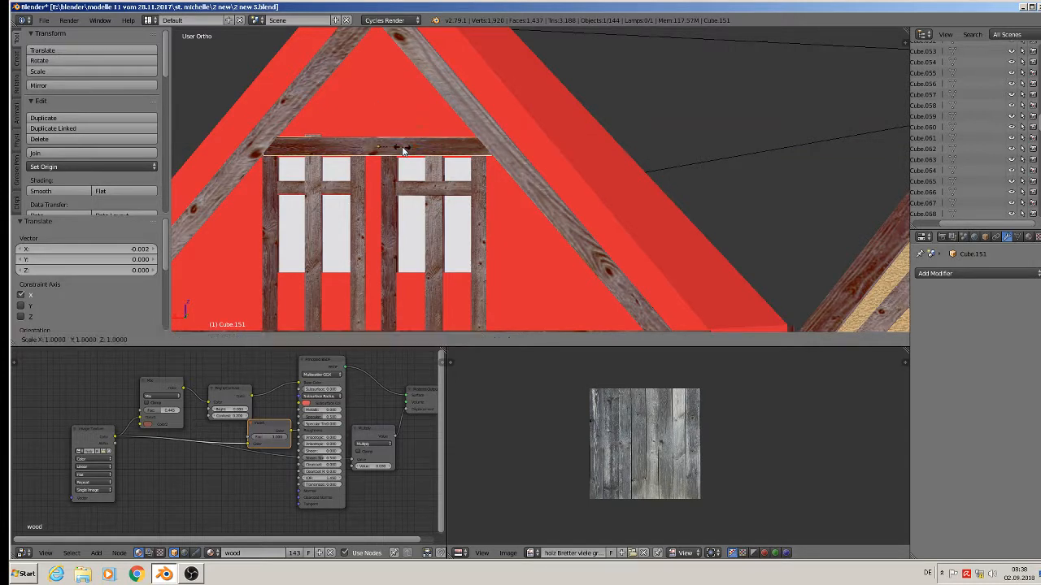
key(x)
click(409, 152)
- Lower the top end of the left gable window's middle post further behind the crossbeam in Edit Mode
right_click(322, 161)
key(Tab)
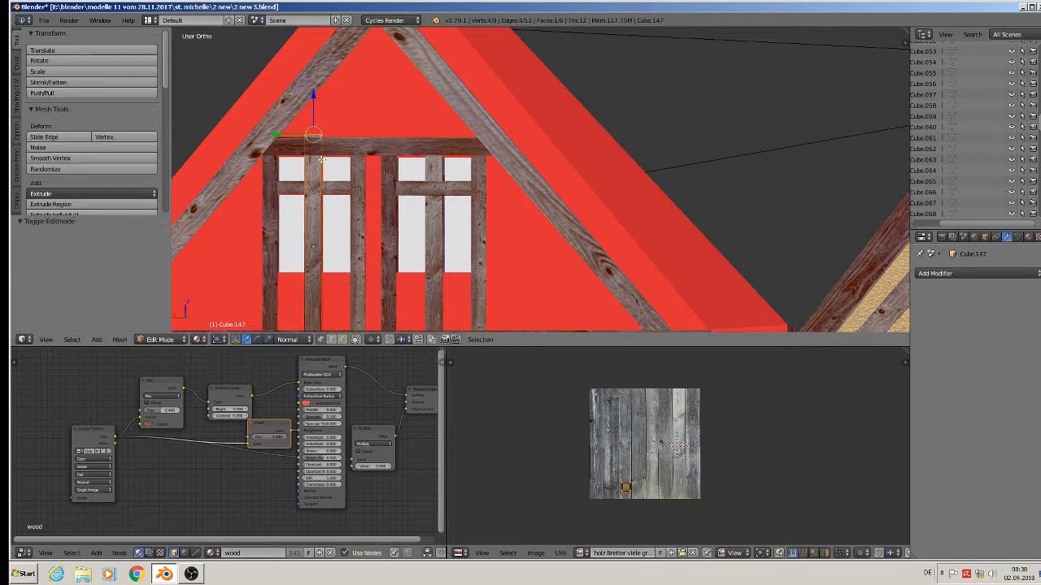
drag(313, 113, 313, 122)
key(Tab)
- Compare the red house's gable framing with the reference photo to see which posts are missing
scroll(386, 221, down, 3)
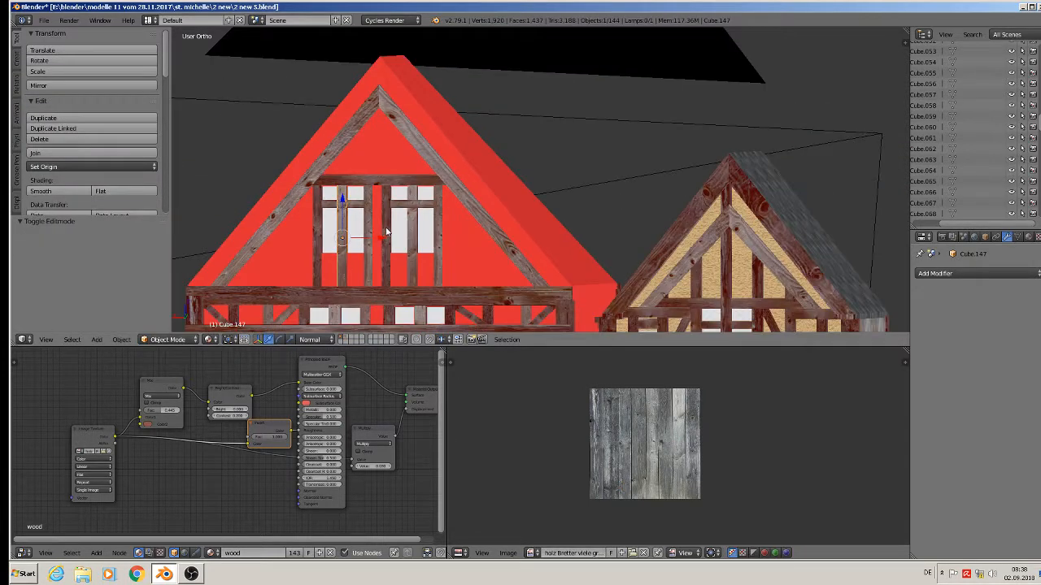
shift+middle_drag(394, 225, 561, 108)
scroll(451, 165, down, 4)
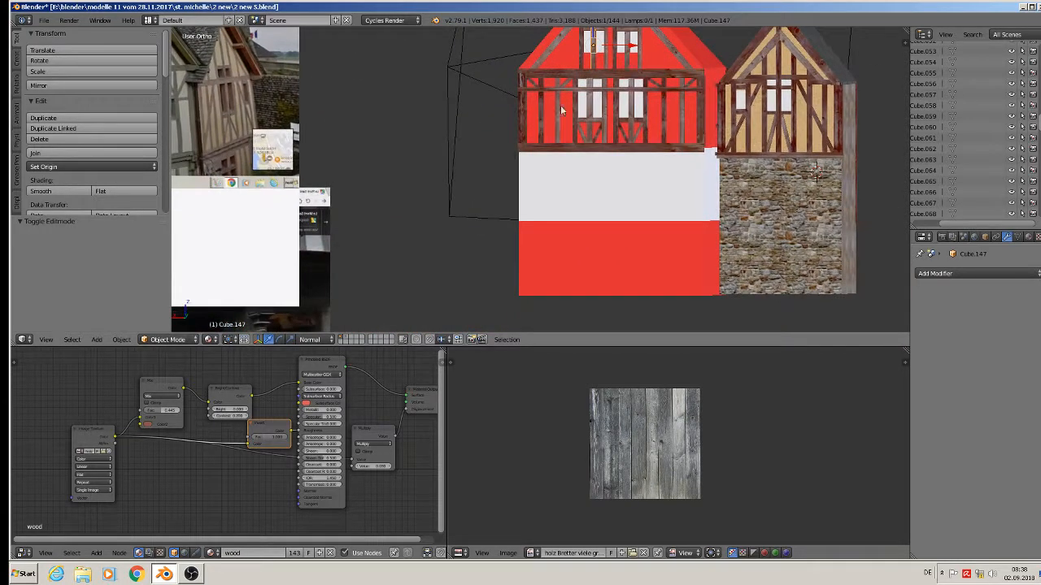
scroll(559, 108, down, 3)
shift+middle_drag(315, 73, 308, 109)
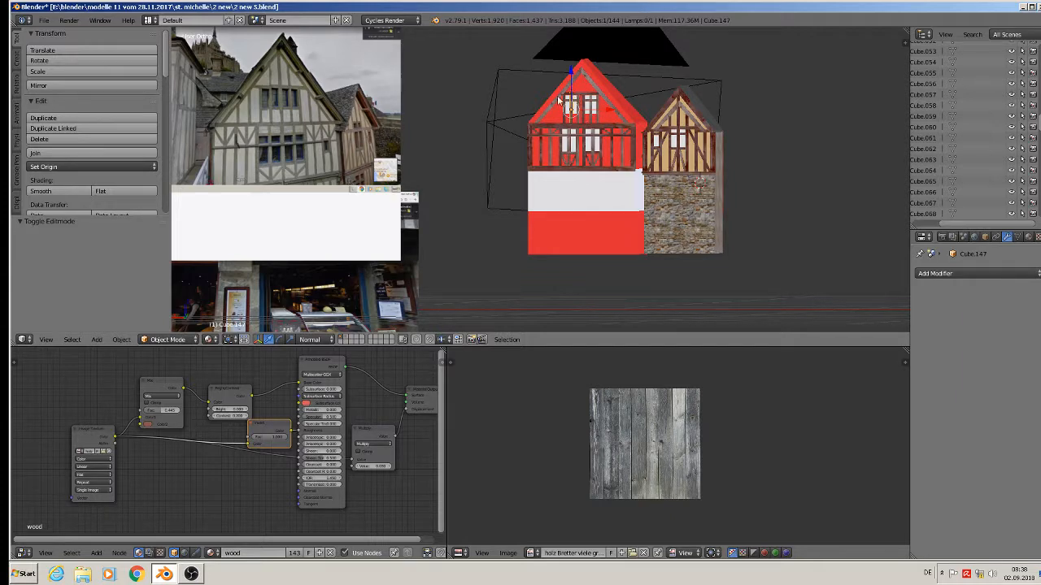
scroll(599, 95, up, 6)
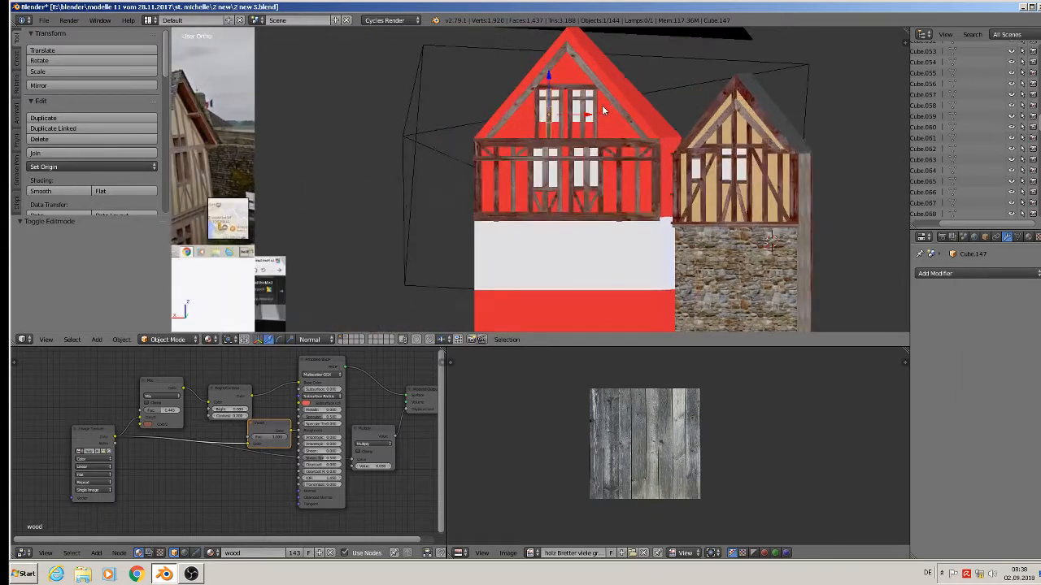
scroll(575, 143, up, 1)
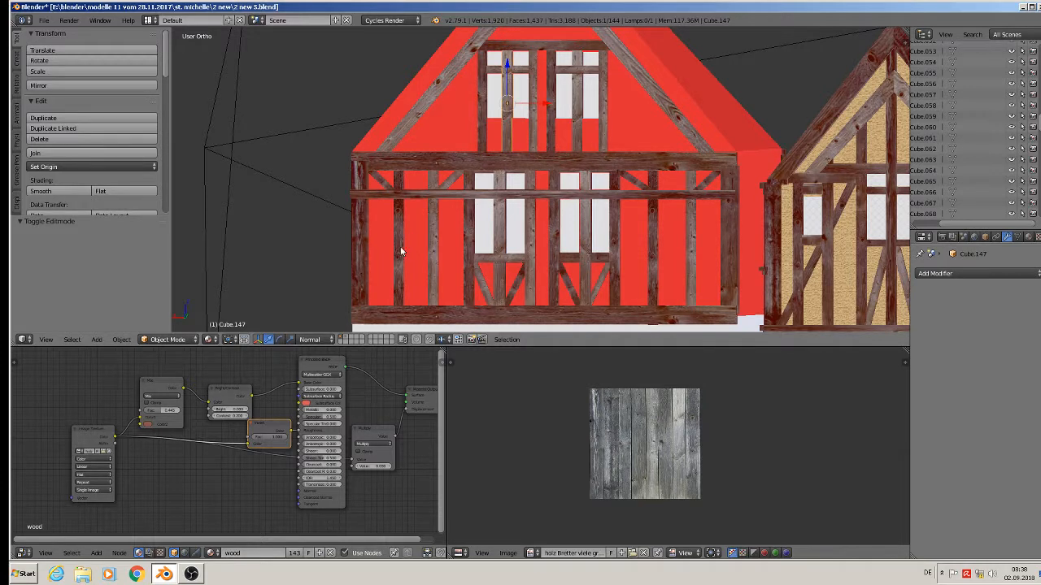
- Duplicate a light lower-storey post, place it between the left rafter and the gable window, and scale it to 0.600 along Z
right_click(438, 250)
key(shift+d)
right_click(432, 242)
drag(437, 203, 511, 147)
key(s)
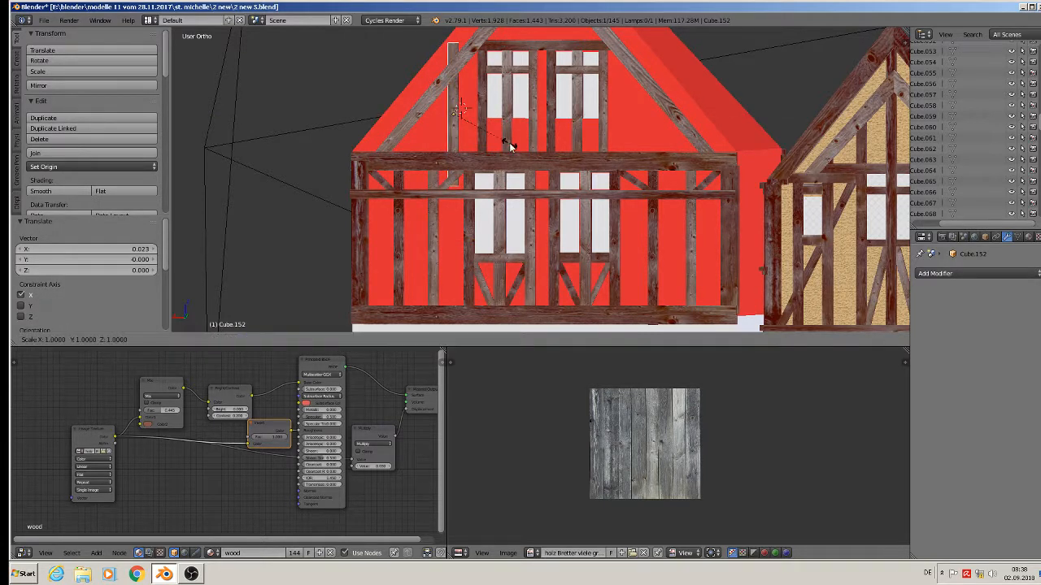
key(z)
key(z)
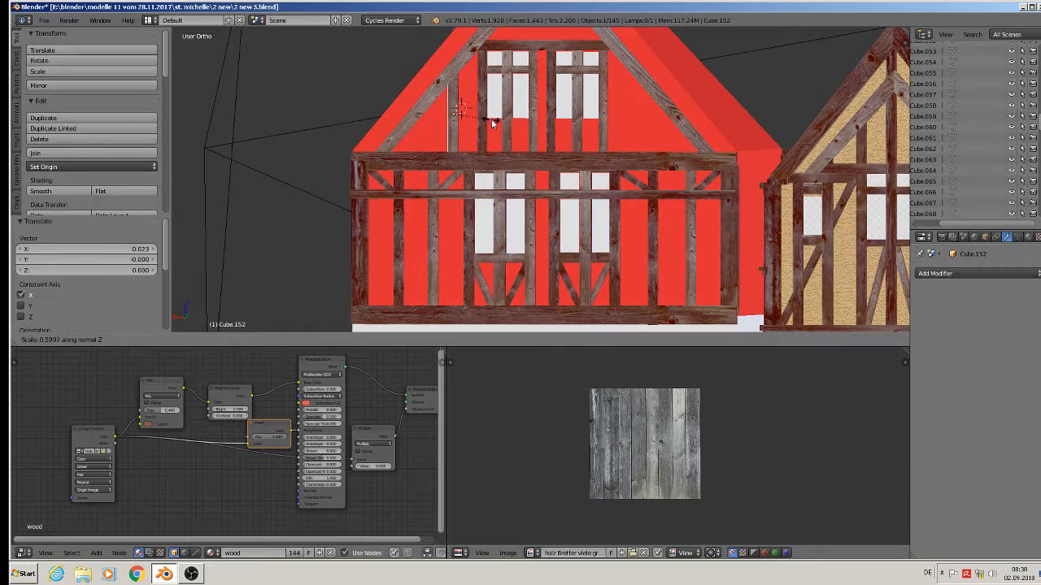
click(493, 119)
- Duplicate a dark lower-storey post, place it near the left rafter's lower end, and scale it to 0.366 along Z
right_click(655, 254)
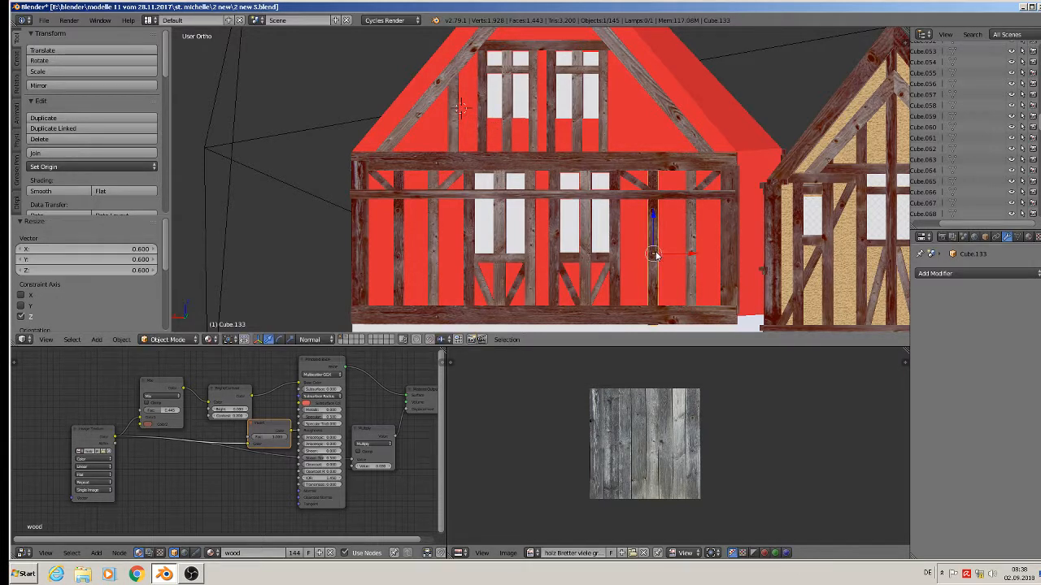
key(shift+d)
click(425, 143)
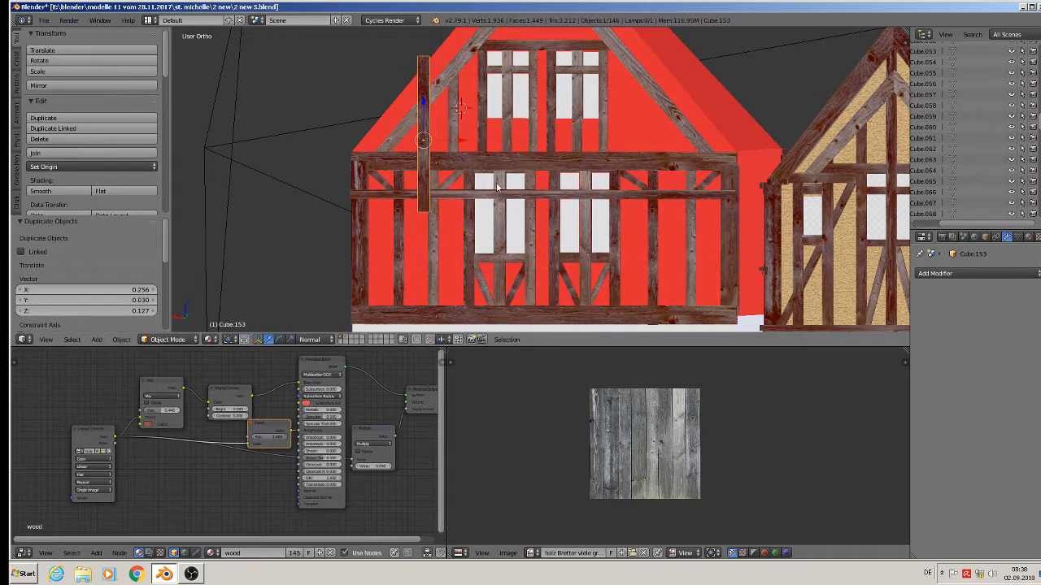
key(s)
key(z)
click(455, 146)
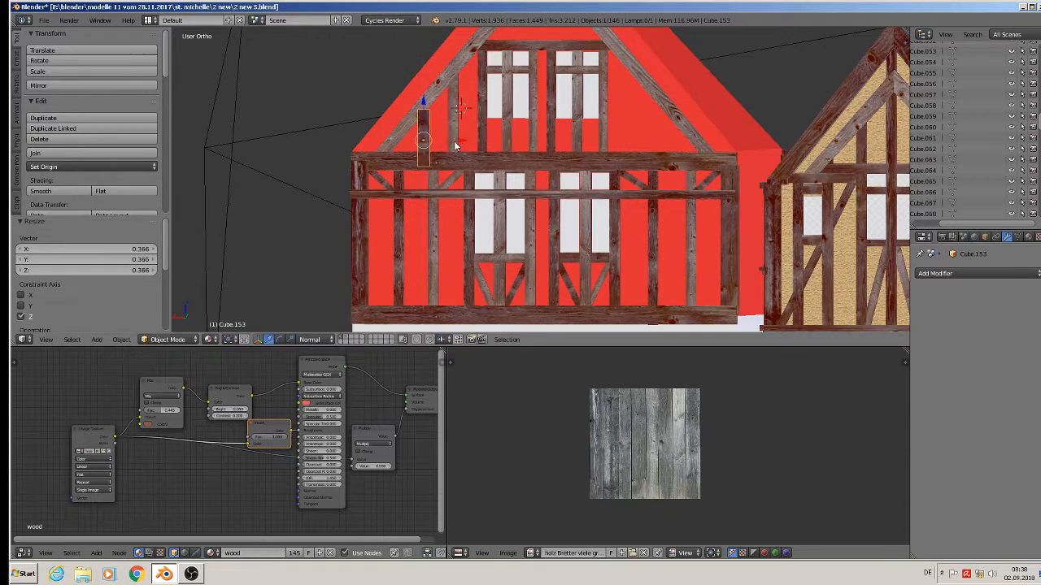
- Move the short dark post 0.006 along Z and 0.026 along Y so it sits behind the left rafter
drag(423, 108, 423, 102)
middle_drag(421, 183, 391, 206)
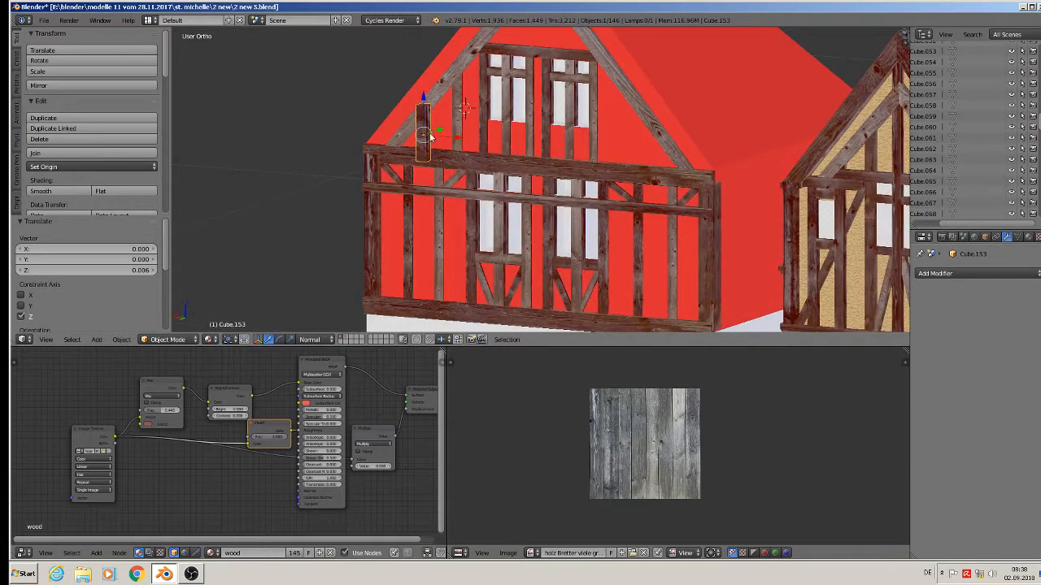
key(g)
key(y)
key(y)
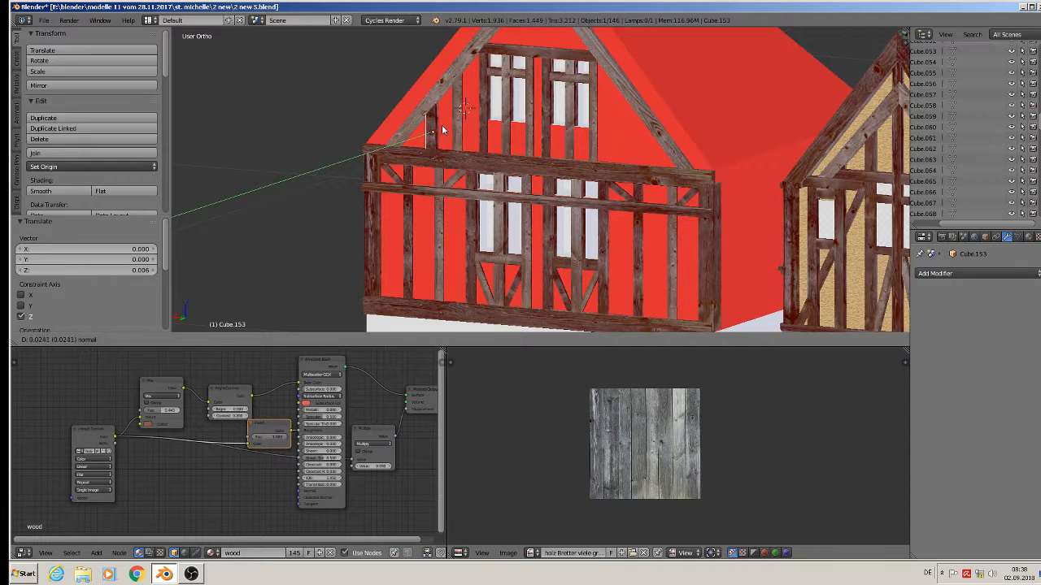
drag(443, 130, 445, 130)
middle_drag(467, 175, 604, 200)
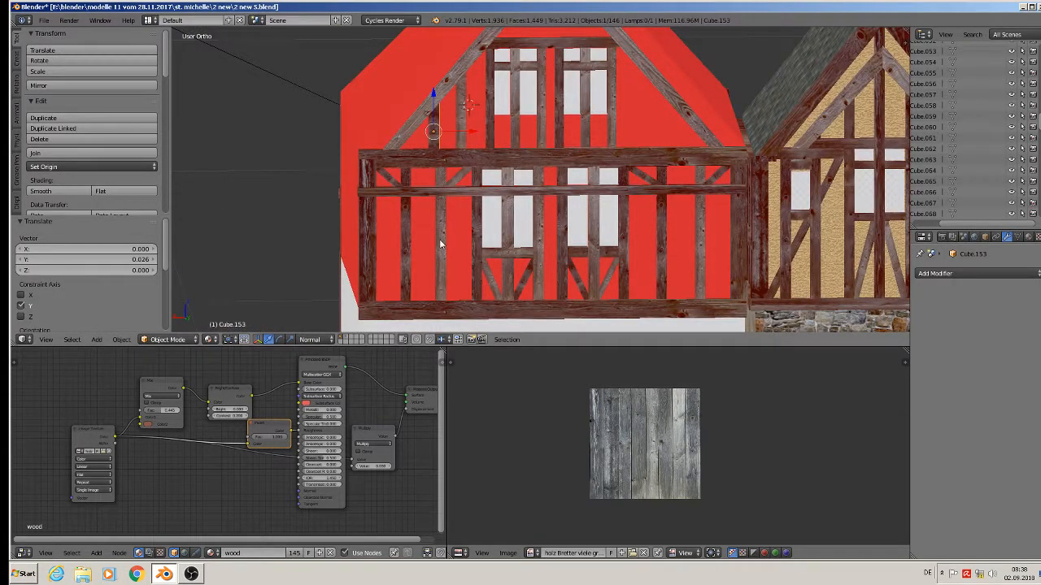
- Duplicate the light lower-storey post and place the copy under the right rafter of the gable, in line with the wall
right_click(440, 243)
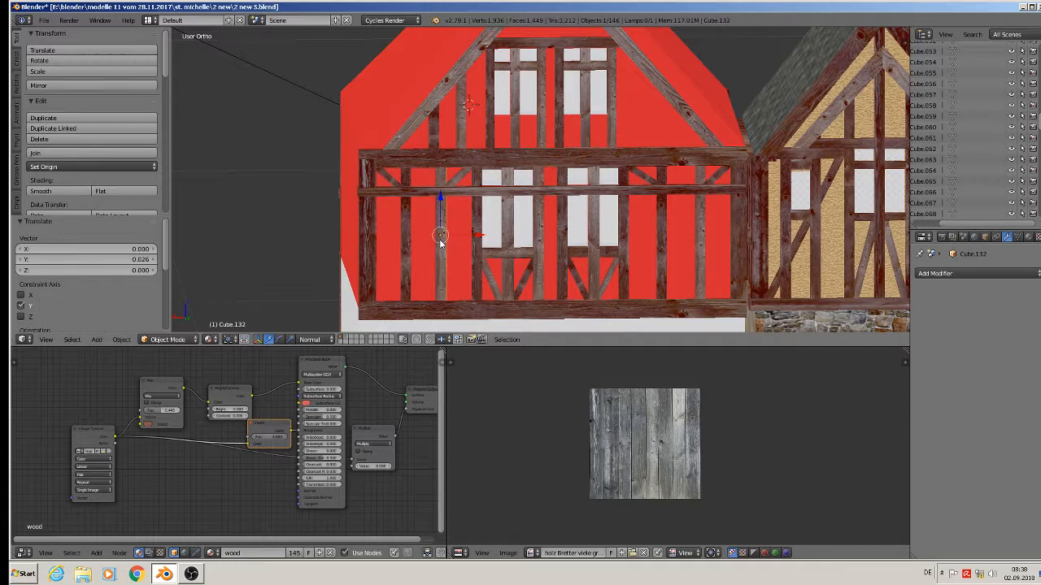
key(shift+d)
click(649, 109)
middle_drag(650, 109, 626, 143)
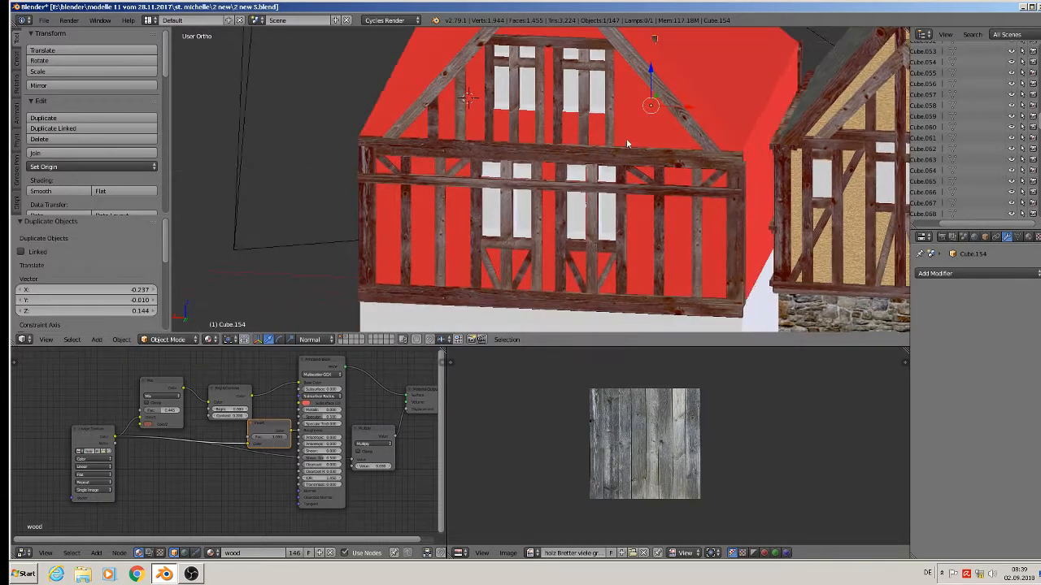
click(663, 92)
drag(657, 96, 657, 103)
click(657, 101)
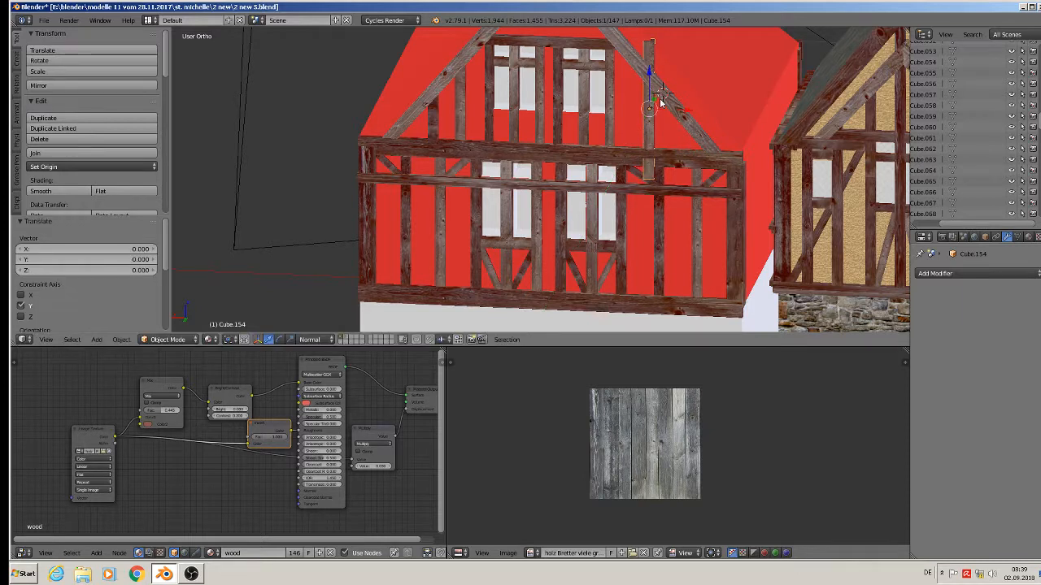
- Scale the right gable post to 0.727 along Z, shift it -0.011 along X, and scale it again to 0.920 along Z
key(s)
key(z)
click(644, 174)
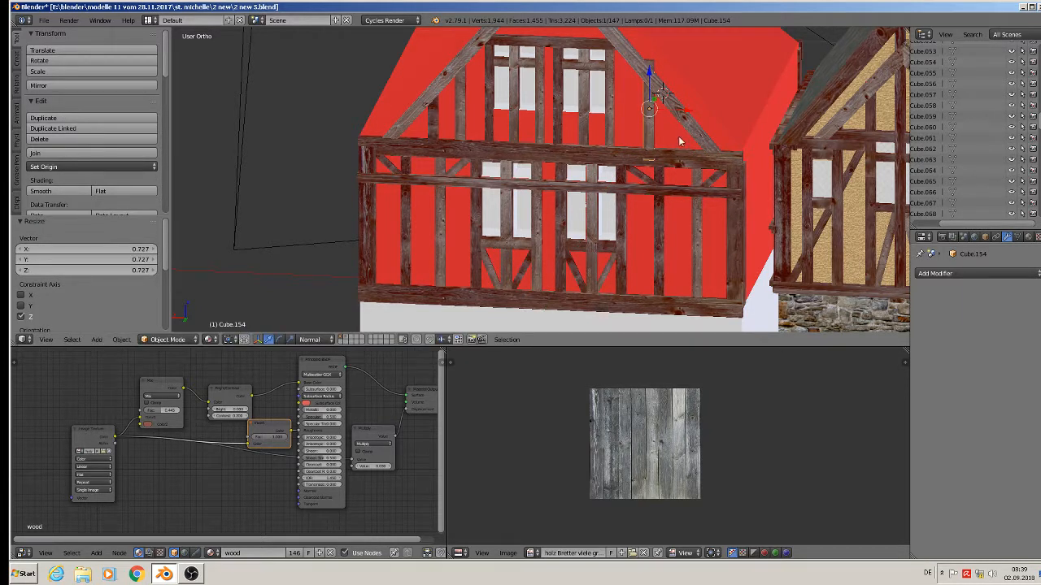
drag(679, 114, 675, 113)
click(676, 119)
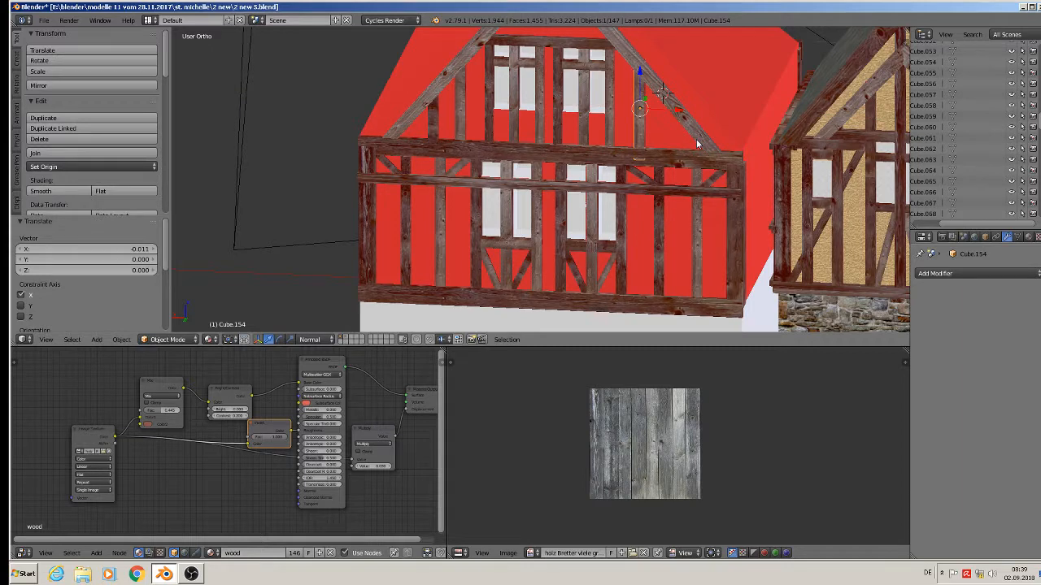
key(s)
key(z)
click(691, 175)
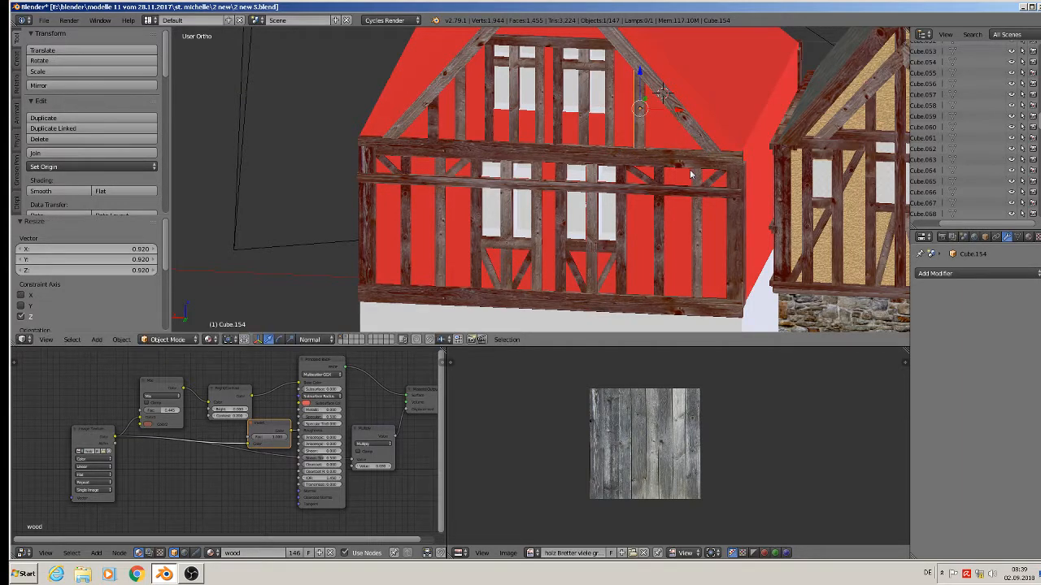
- Duplicate the dark post beside the lower left window, slide it about 0.23 along X, and raise it 0.108 along Z beneath the right rafter
right_click(478, 231)
middle_drag(477, 226, 505, 232)
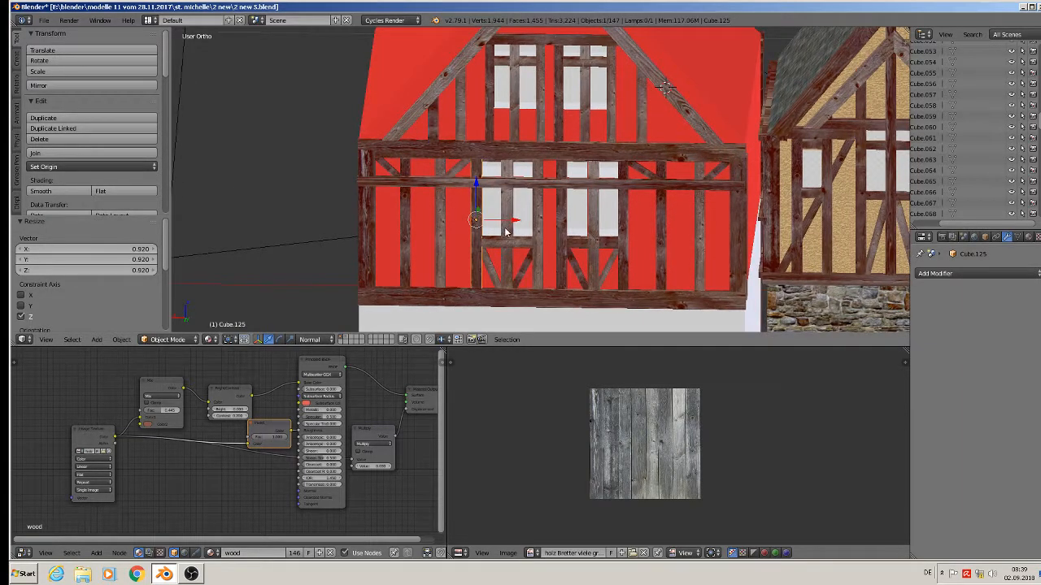
key(shift+d)
right_click(505, 232)
key(g)
key(x)
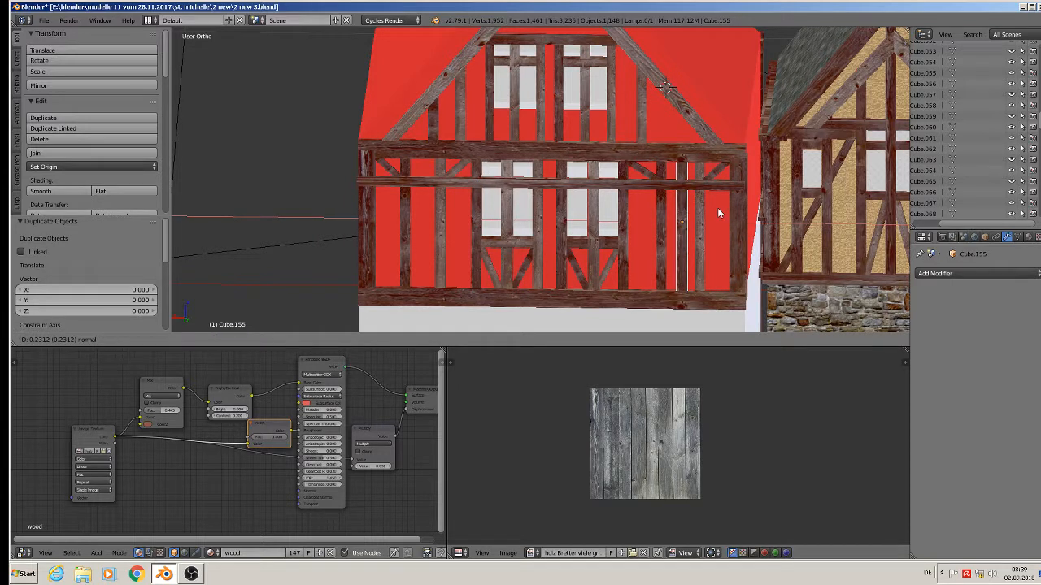
click(715, 210)
key(g)
key(z)
key(z)
click(691, 130)
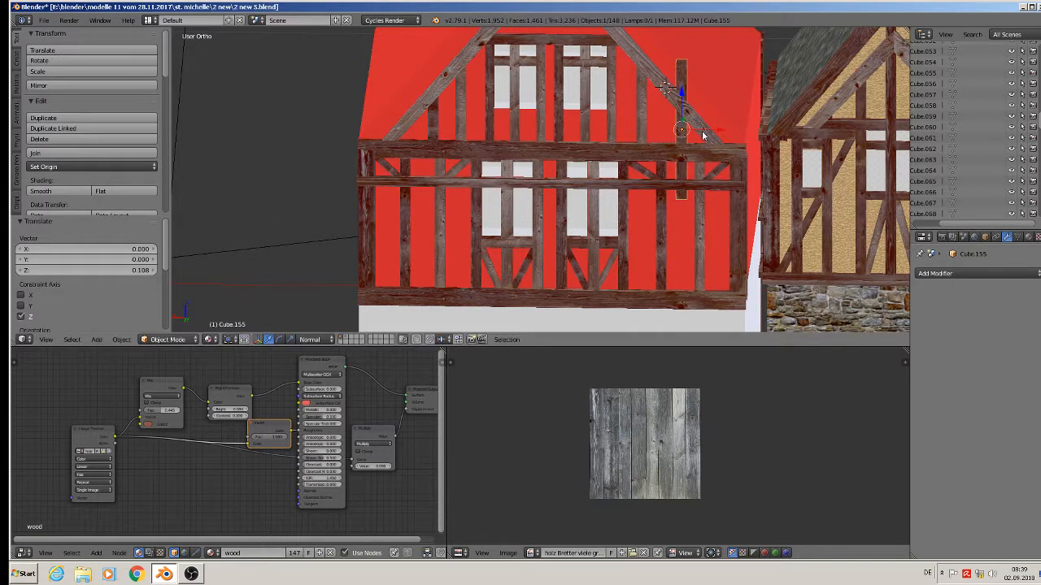
- Scale the dark right gable post to about 0.25 along Z and shift it -0.009 along X and slightly upward under the rafter
key(s)
key(z)
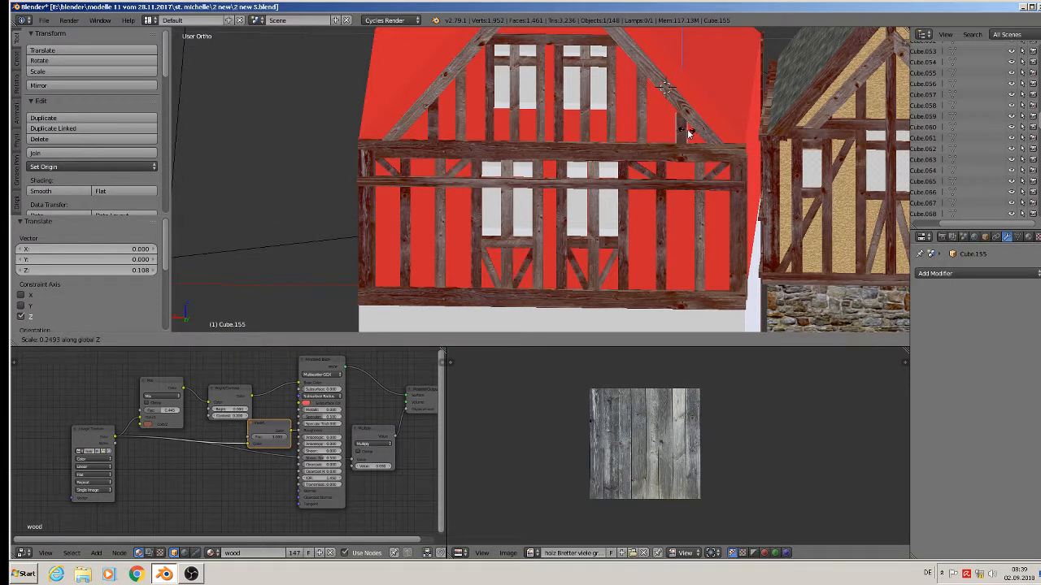
click(691, 133)
drag(706, 133, 697, 130)
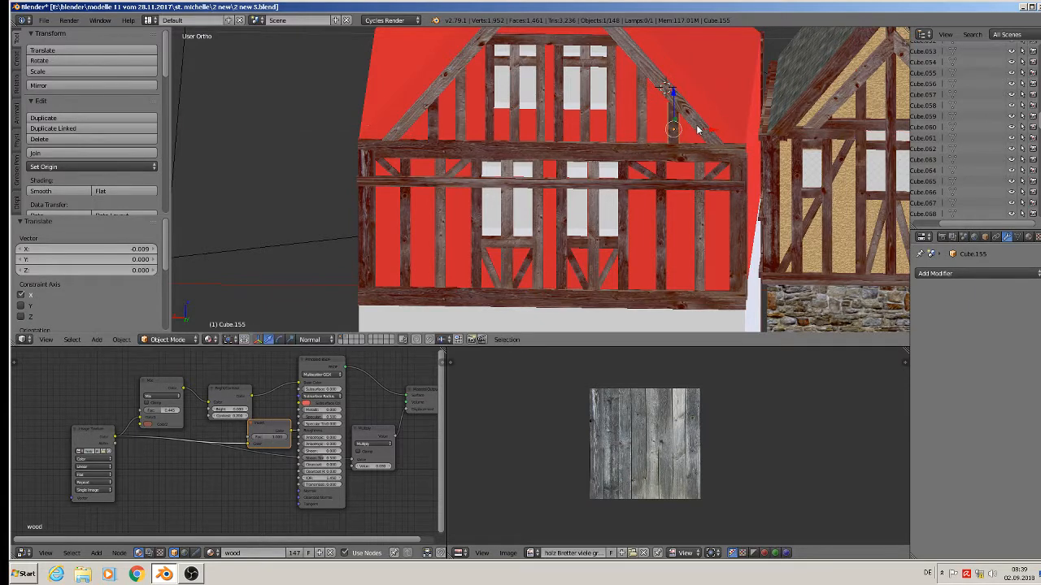
drag(675, 92, 674, 89)
- Duplicate the light post left of the gable windows and raise the copy along Z above the left rafter
middle_drag(716, 237, 701, 170)
key(a)
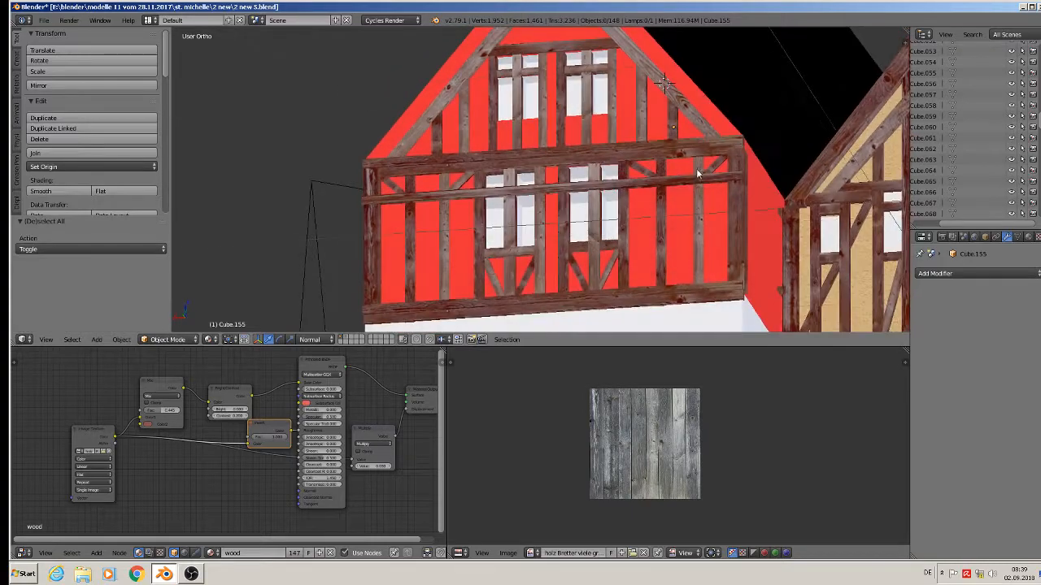
scroll(705, 213, down, 3)
middle_drag(705, 215, 708, 230)
scroll(712, 243, down, 2)
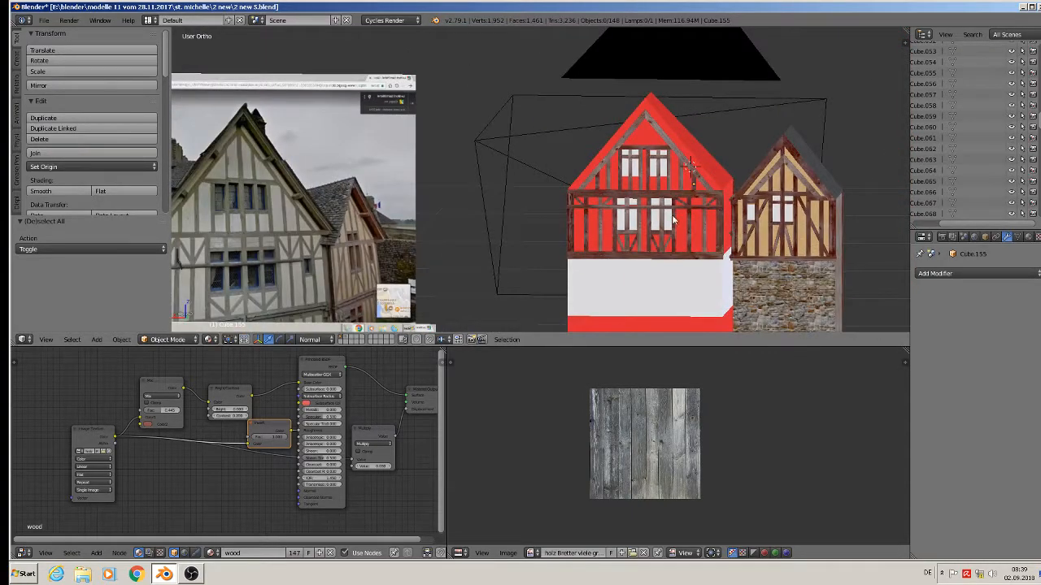
scroll(672, 220, up, 5)
right_click(509, 146)
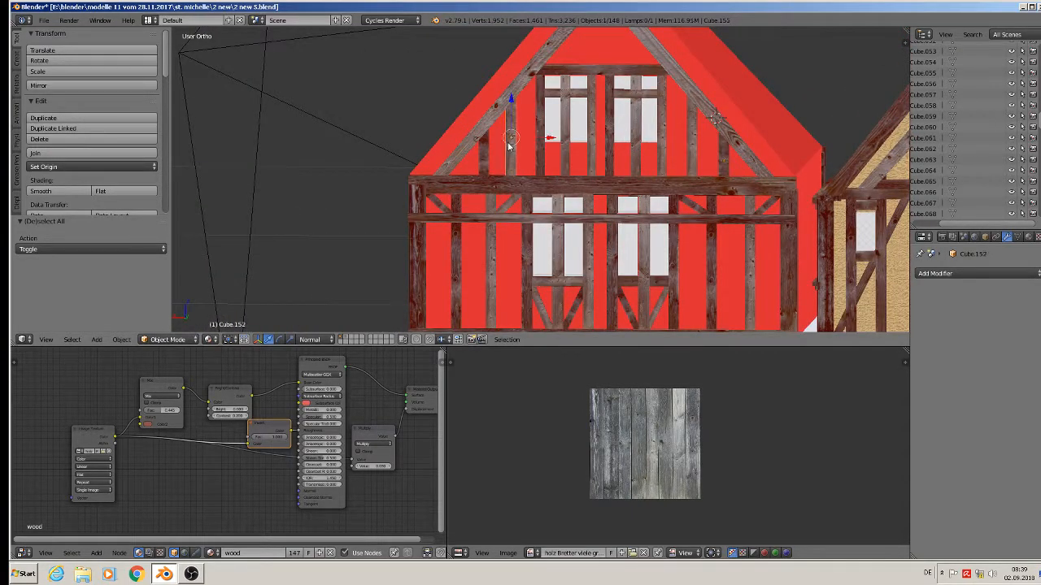
shift+middle_drag(506, 199, 508, 242)
shift+right_click(509, 241)
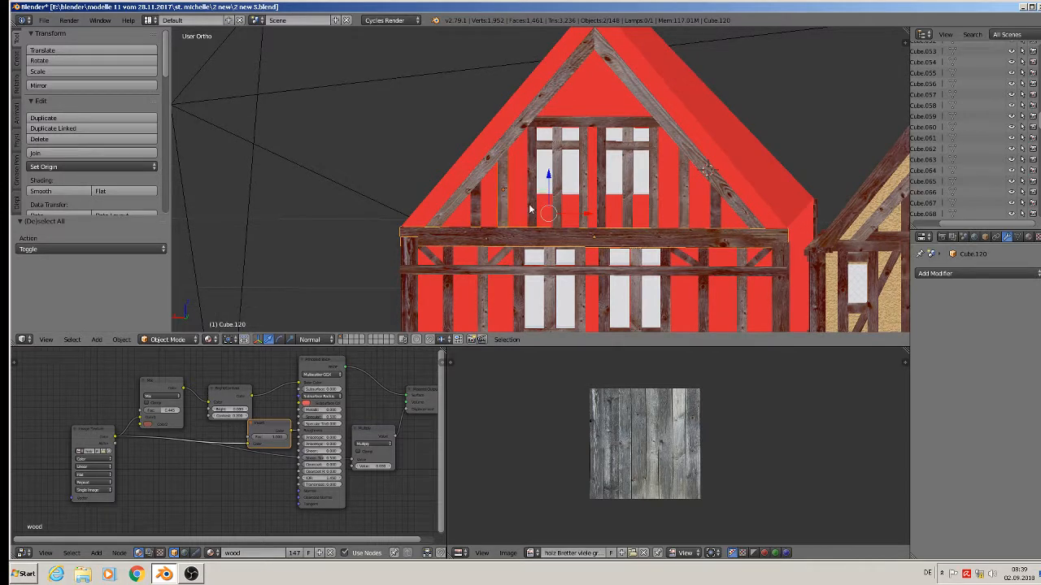
right_click(502, 192)
key(g)
key(z)
key(z)
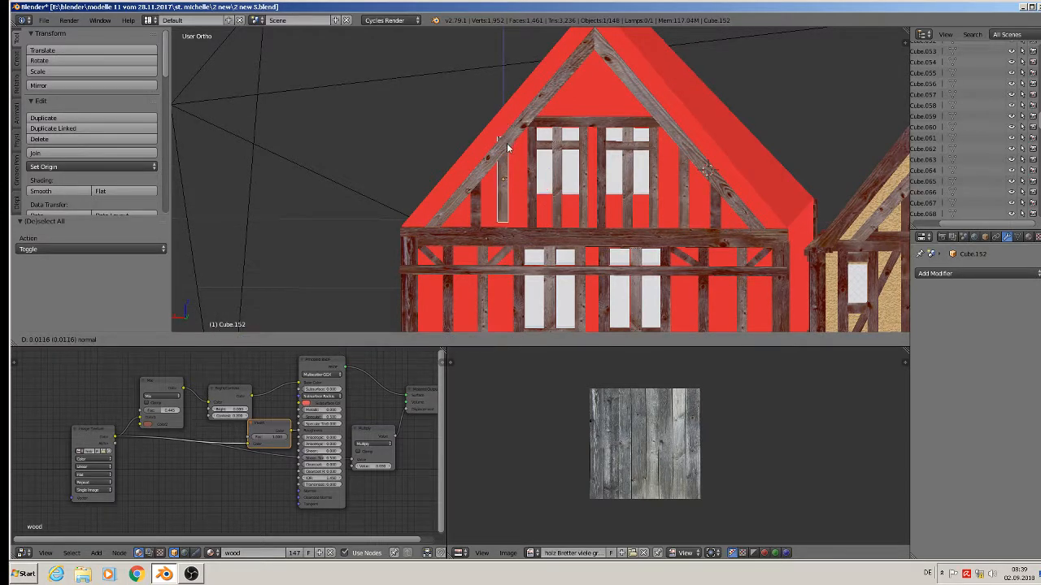
drag(505, 156, 510, 75)
key(shift+d)
click(506, 154)
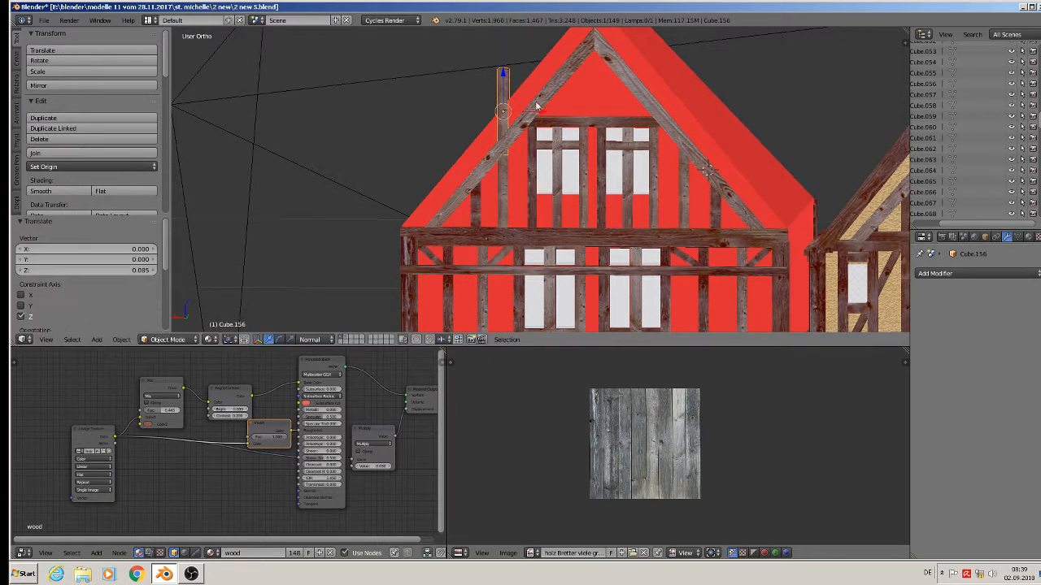
- Move the copied light post 0.102 along X to the gable's centre and raise it between the top beam and the peak
click(539, 120)
key(g)
key(x)
key(x)
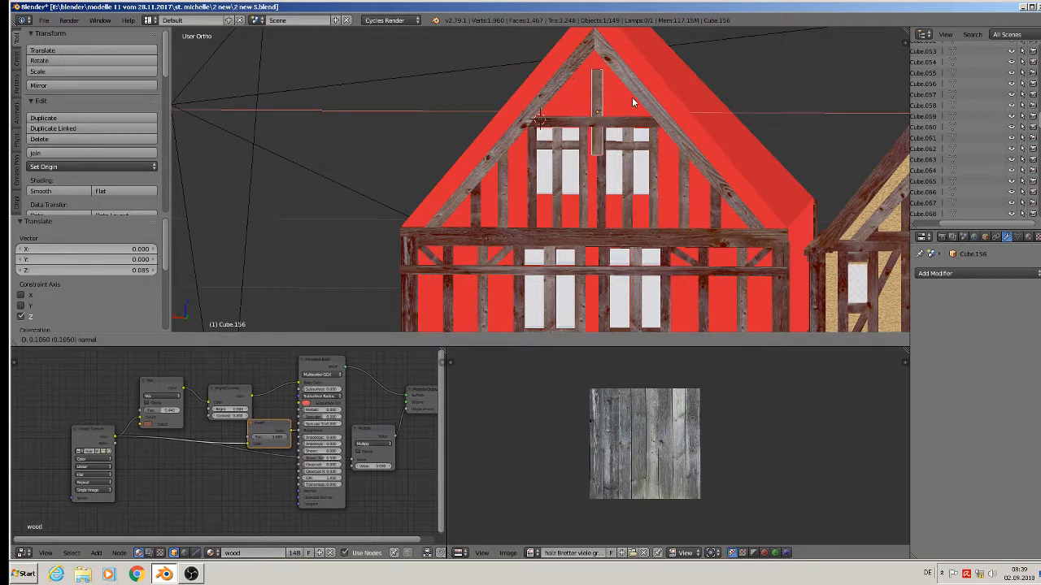
click(629, 96)
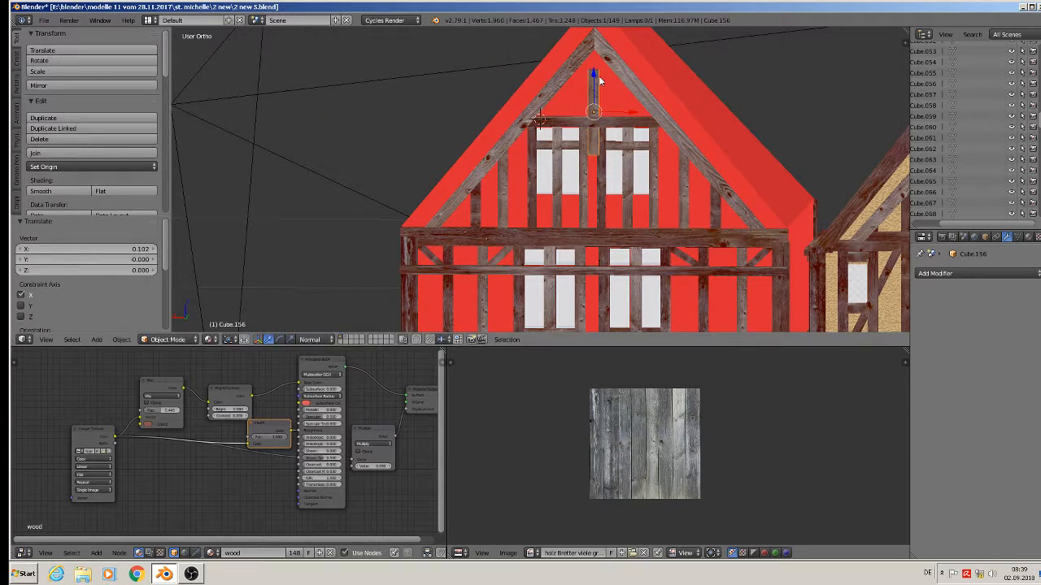
drag(599, 79, 598, 44)
- Duplicate the short dark post under the left rafter, place the copy above the upper left window, and shorten it along Z
right_click(481, 199)
key(shift+d)
key(x)
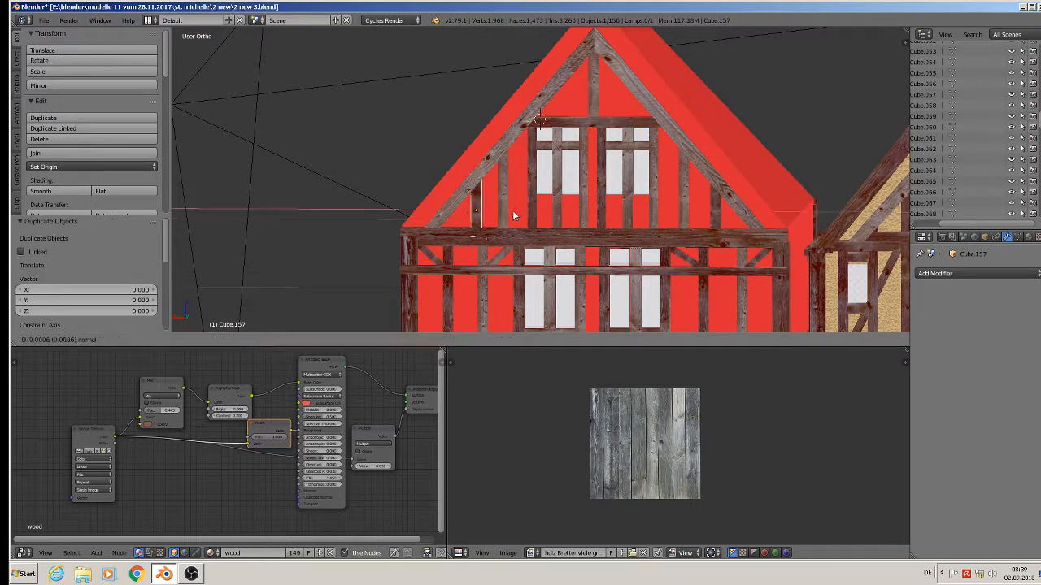
click(554, 180)
drag(555, 179, 591, 101)
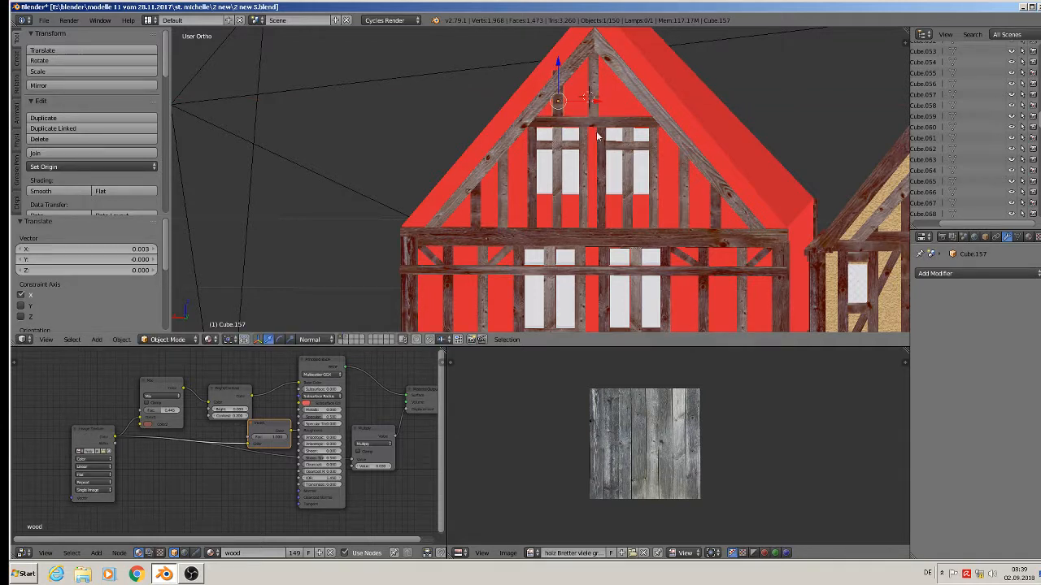
key(s)
key(z)
click(591, 120)
- Duplicate the short post above the upper left window along X to the matching spot under the right rafter
key(shift+d)
key(x)
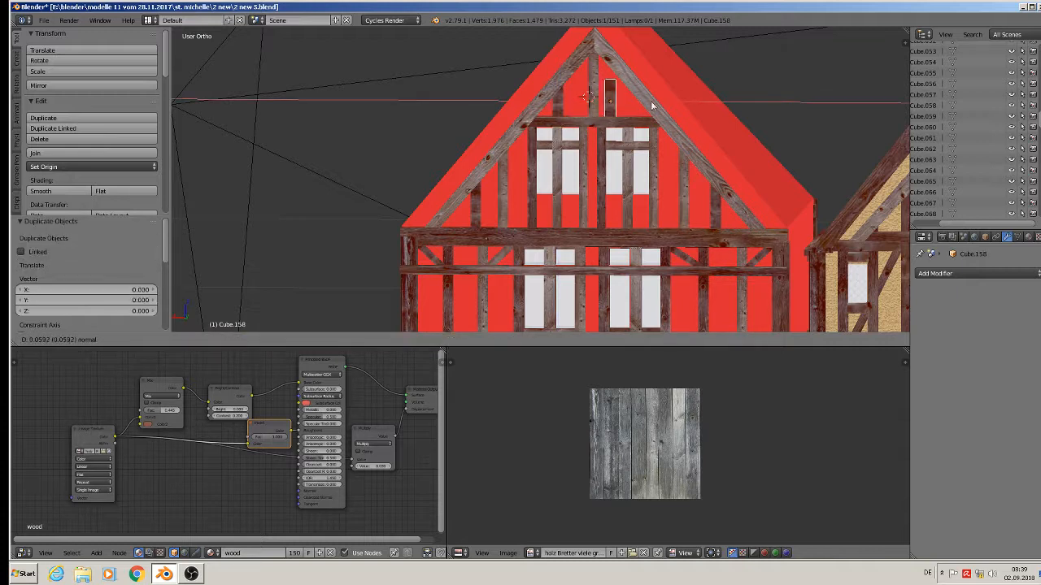
click(668, 108)
key(Tab)
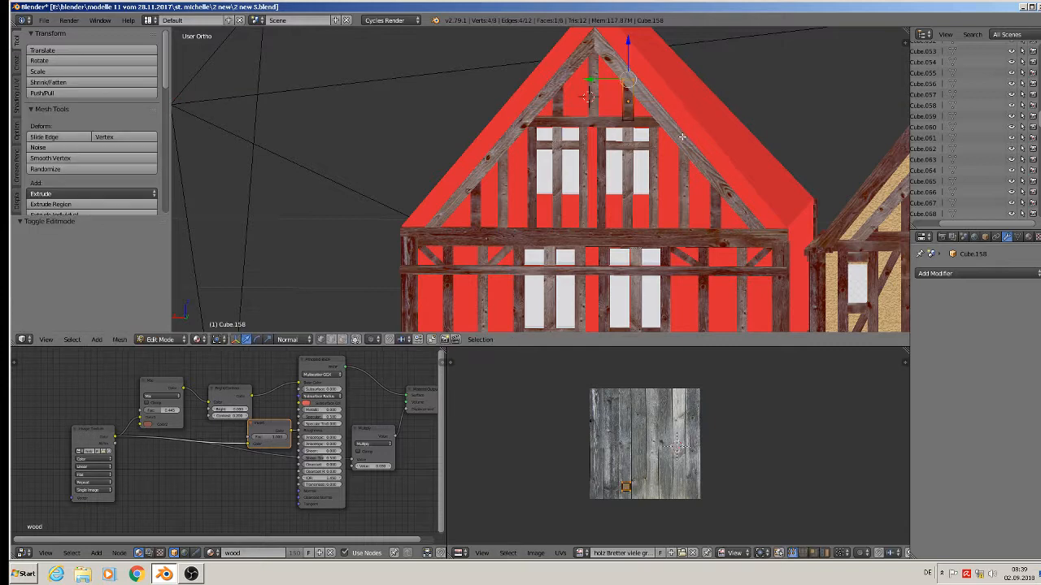
scroll(682, 141, down, 2)
key(Tab)
- Deselect everything and save the file with the finished gable framing
key(a)
scroll(681, 152, down, 2)
middle_drag(660, 200, 711, 165)
scroll(706, 172, up, 3)
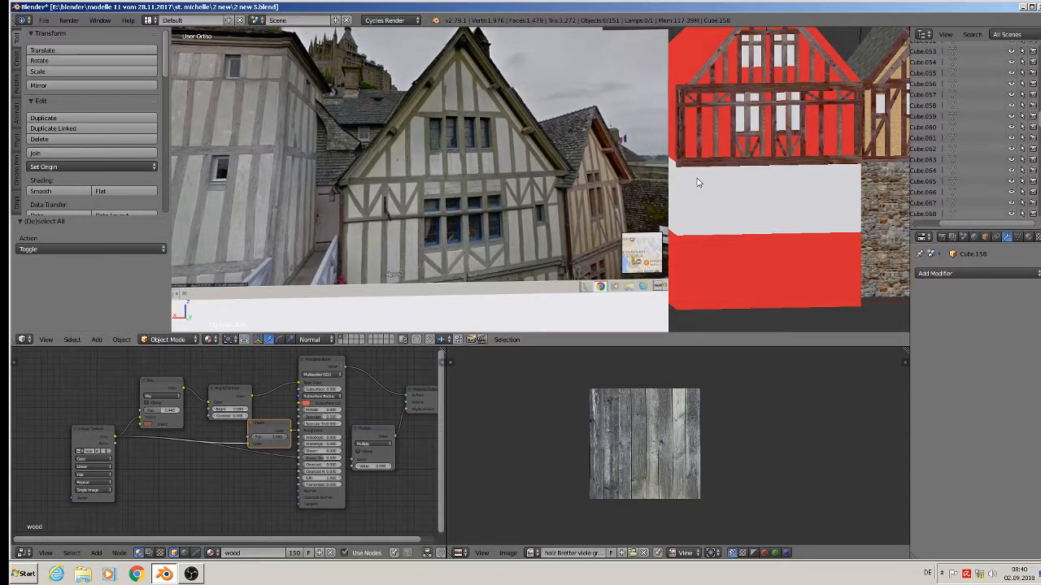
middle_drag(695, 174, 873, 173)
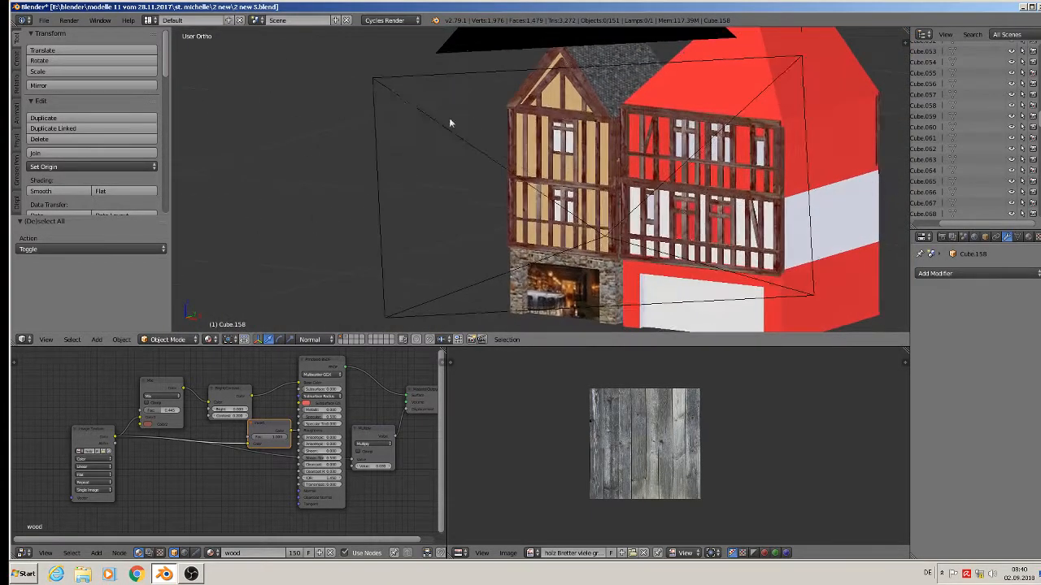
click(52, 17)
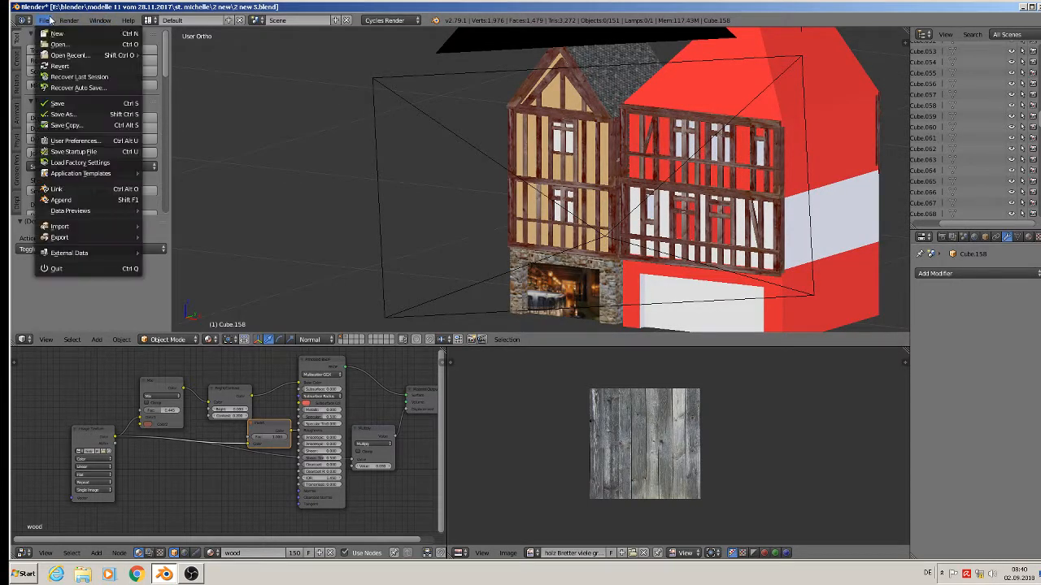
click(96, 99)
- Open the red house's body for mesh editing in front view, limit selection to visible geometry, and clear the face selection
shift+middle_drag(779, 134, 597, 140)
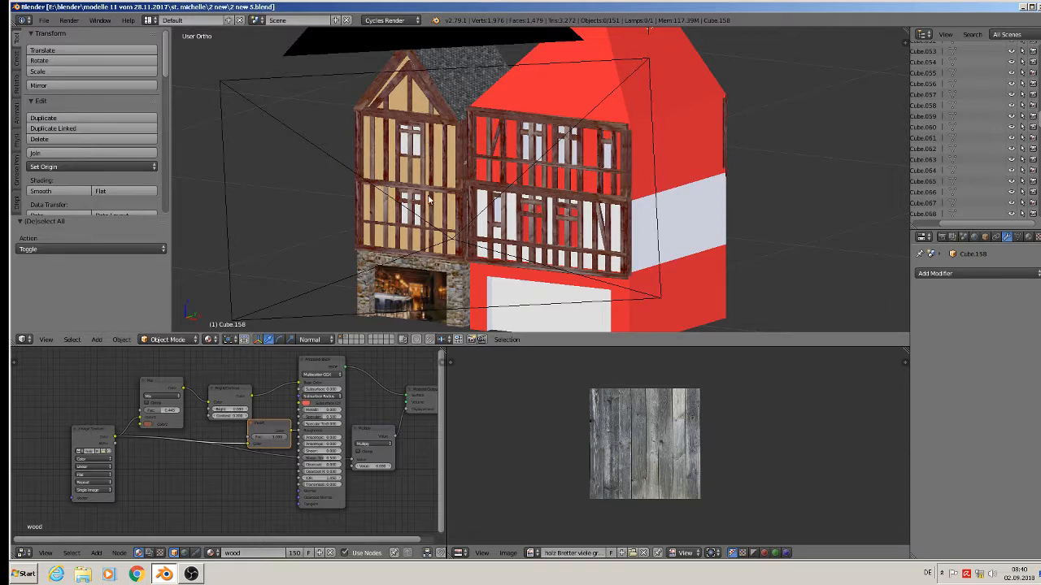
scroll(725, 279, down, 3)
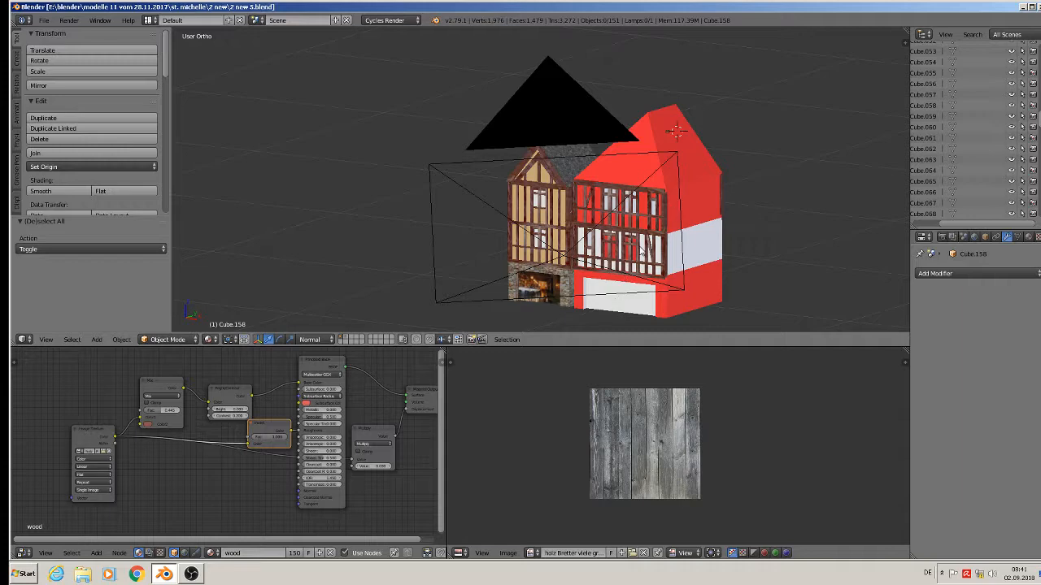
scroll(641, 250, up, 1)
middle_drag(641, 250, 697, 233)
scroll(697, 233, up, 1)
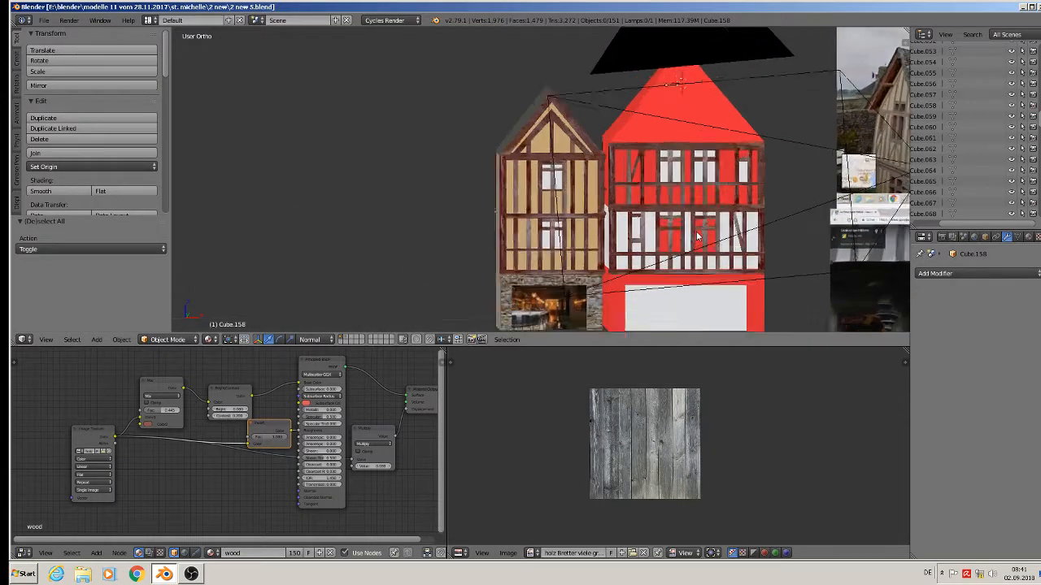
scroll(697, 235, up, 1)
scroll(662, 179, up, 1)
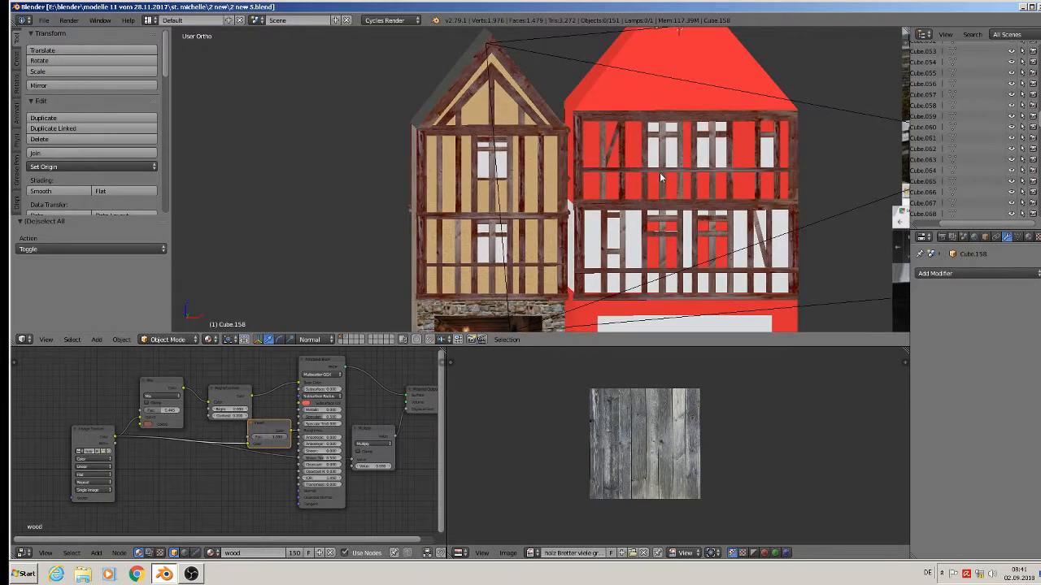
middle_drag(659, 173, 759, 141)
right_click(758, 141)
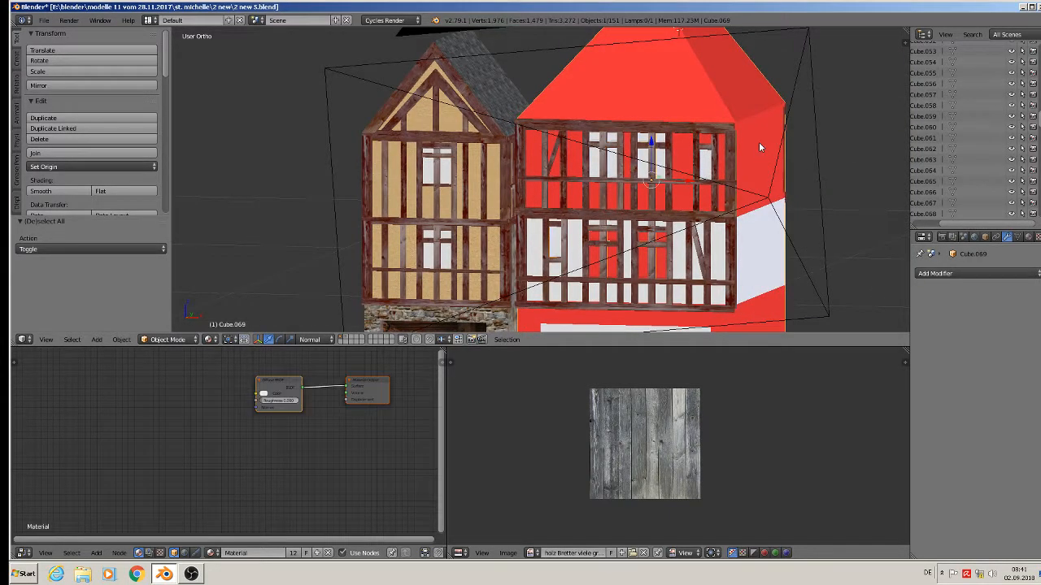
key(Tab)
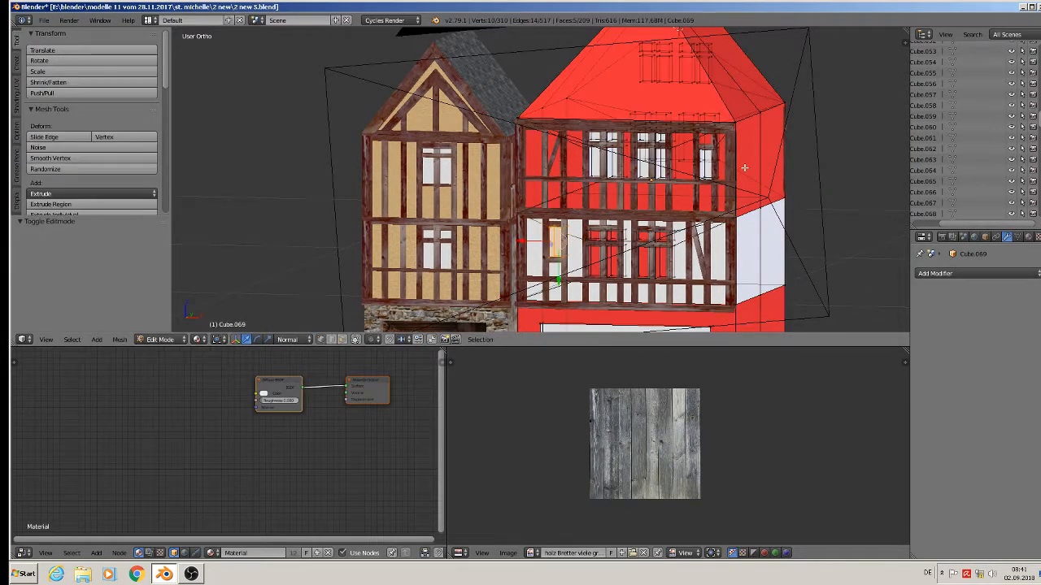
click(356, 340)
middle_drag(518, 266, 546, 252)
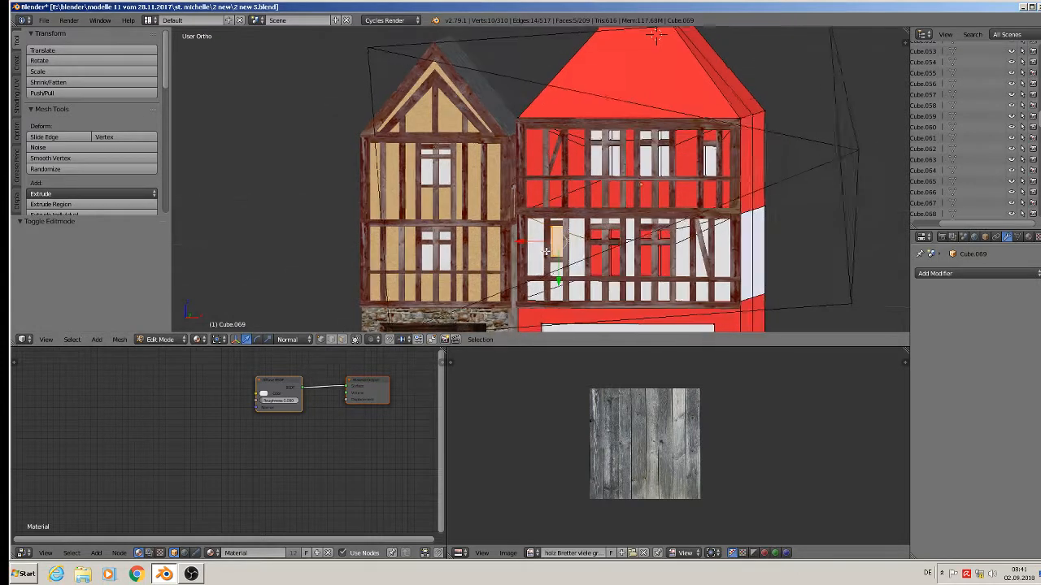
key(KP_1)
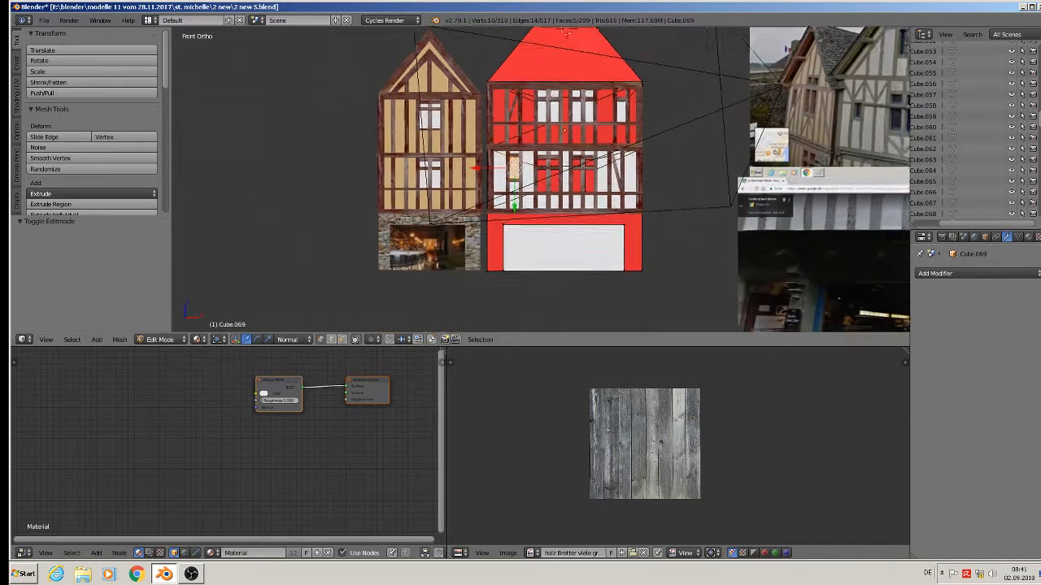
scroll(504, 159, up, 1)
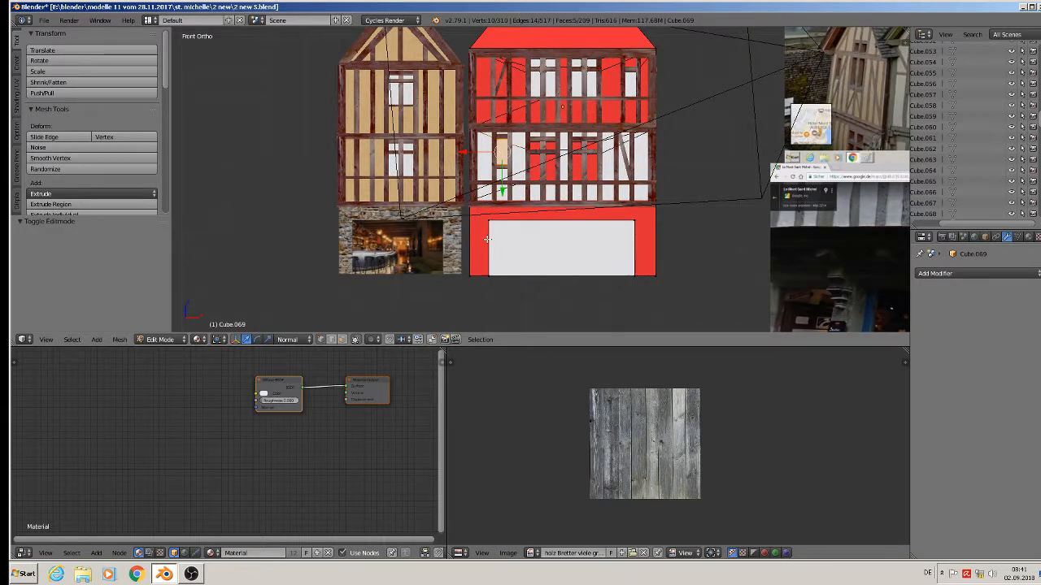
key(a)
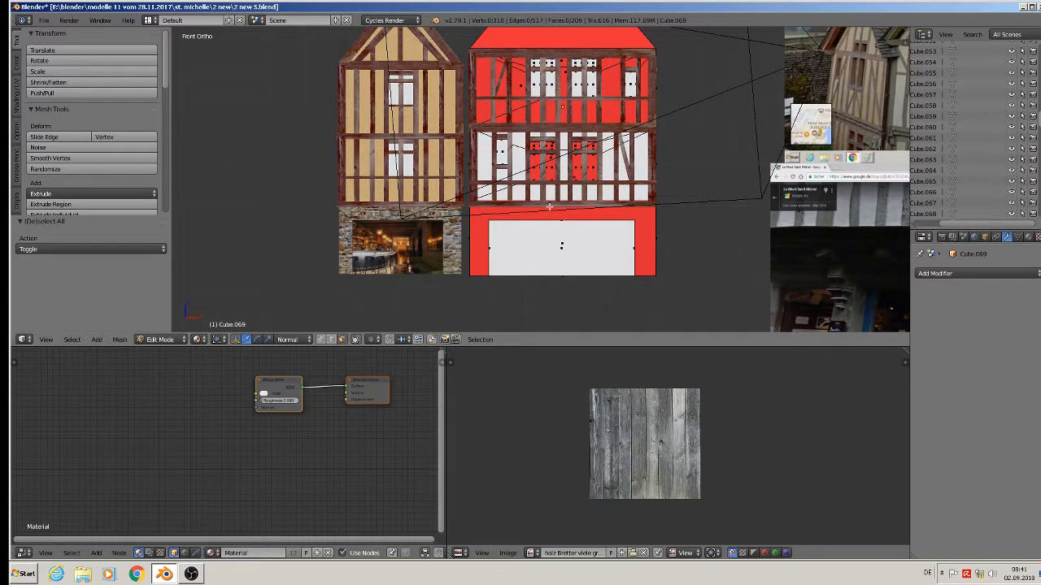
- Box-select the front facade faces of the red house and remove the large white ground-floor panel from the selection
key(b)
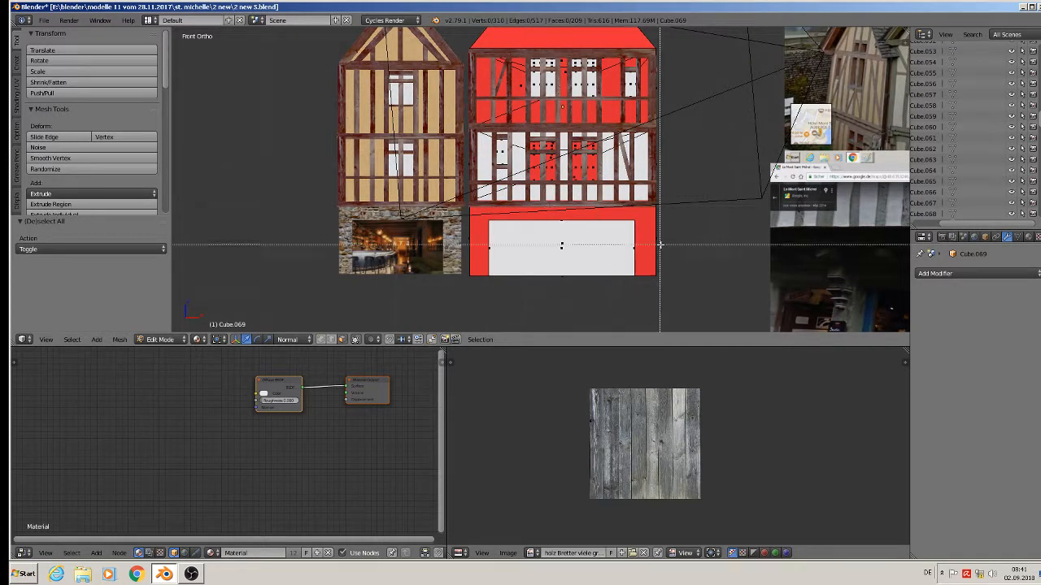
drag(671, 286, 444, 58)
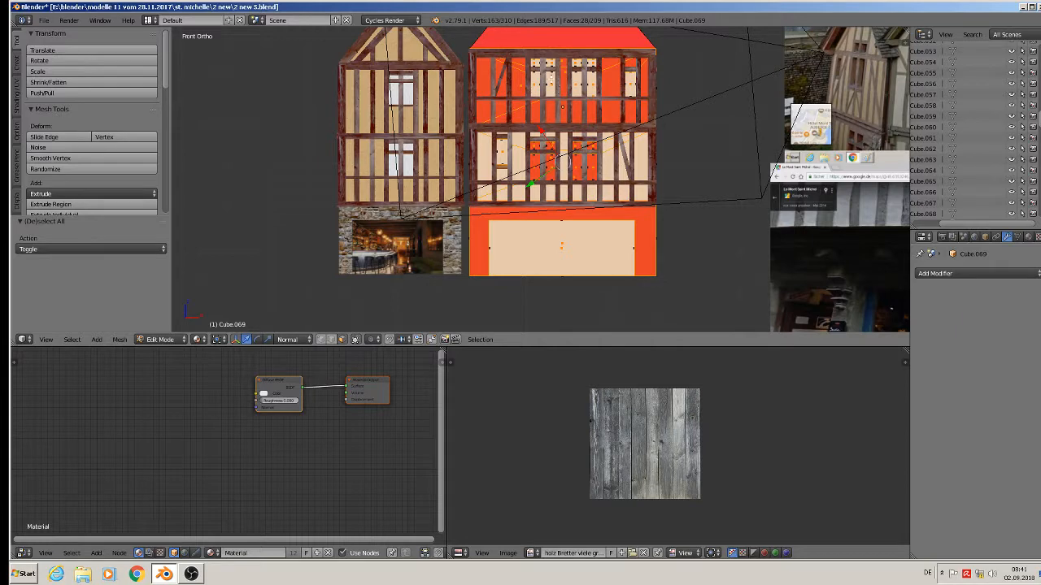
scroll(445, 60, up, 2)
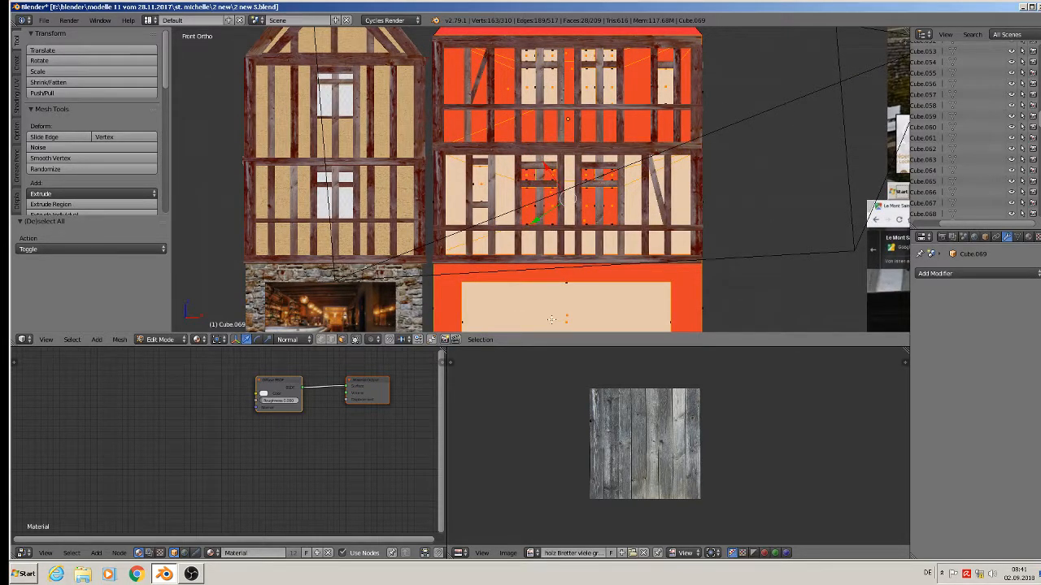
shift+right_click(547, 313)
- Remove the eight red window panes of the facade's middle storey from the face selection
shift+right_click(527, 206)
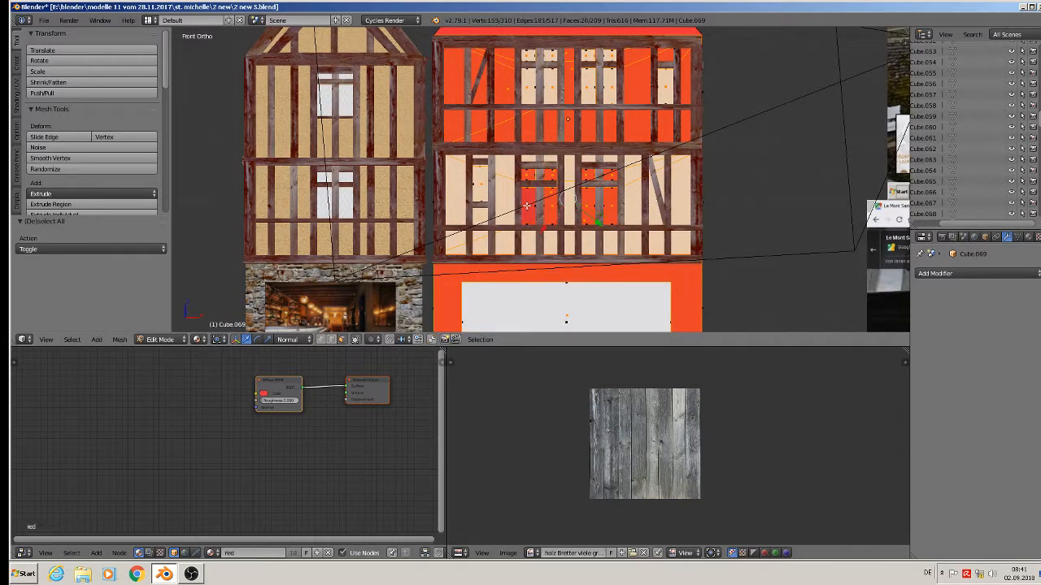
shift+right_click(528, 174)
shift+right_click(545, 175)
shift+right_click(552, 209)
shift+right_click(587, 202)
shift+right_click(613, 208)
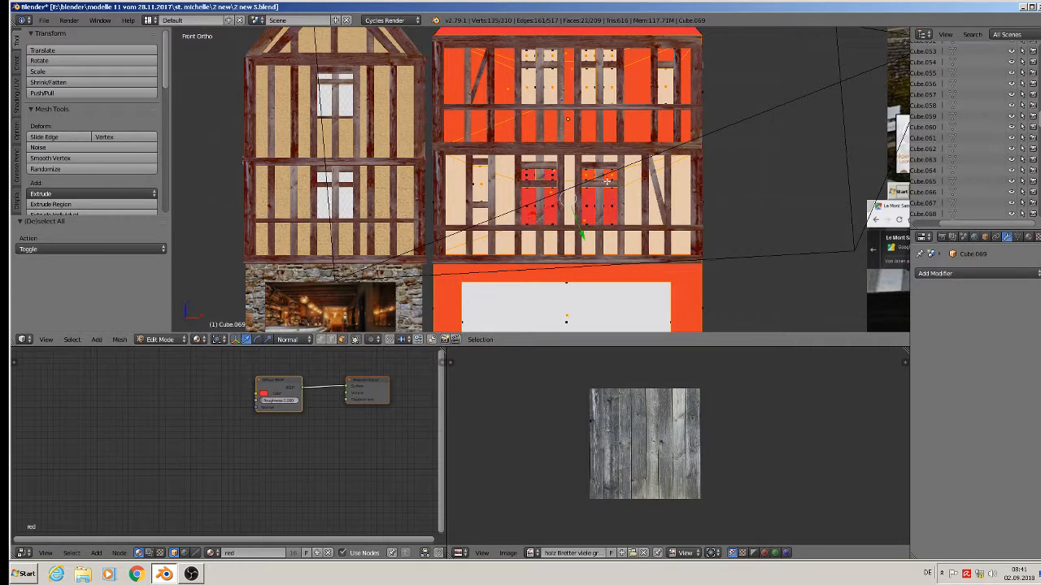
shift+right_click(608, 176)
shift+right_click(586, 175)
- Remove the middle storey's small white window and all white window panes of the upper storey from the face selection
shift+right_click(480, 184)
shift+right_click(532, 84)
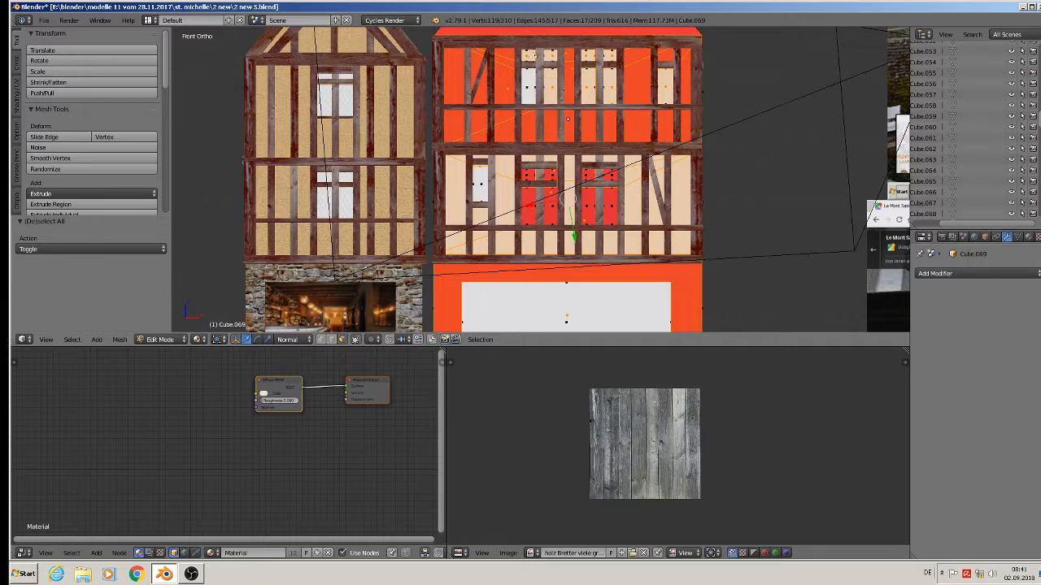
shift+right_click(530, 55)
shift+right_click(551, 56)
shift+right_click(550, 85)
shift+right_click(588, 86)
shift+right_click(609, 81)
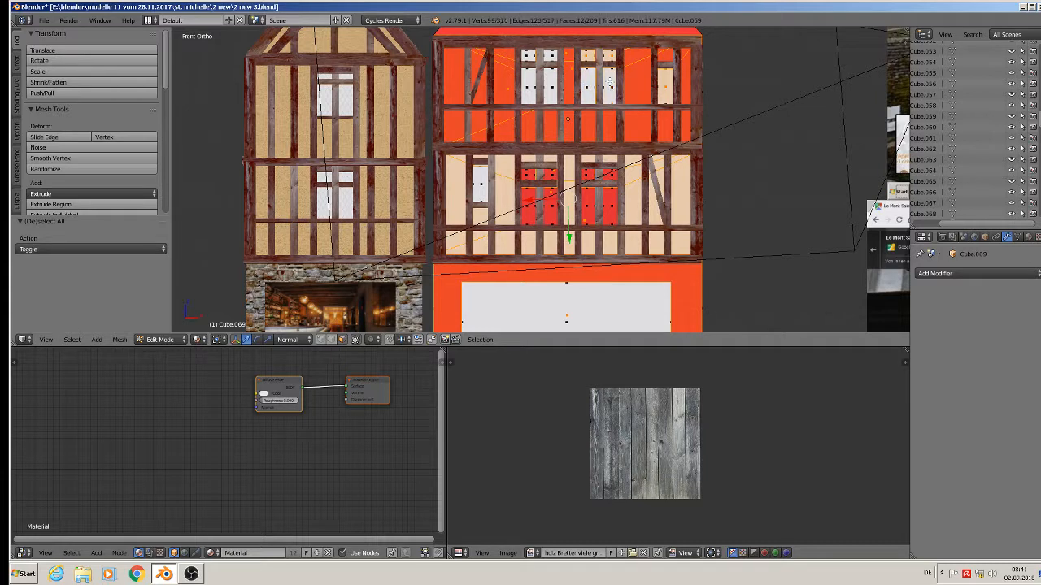
shift+right_click(612, 56)
shift+right_click(589, 55)
shift+right_click(666, 88)
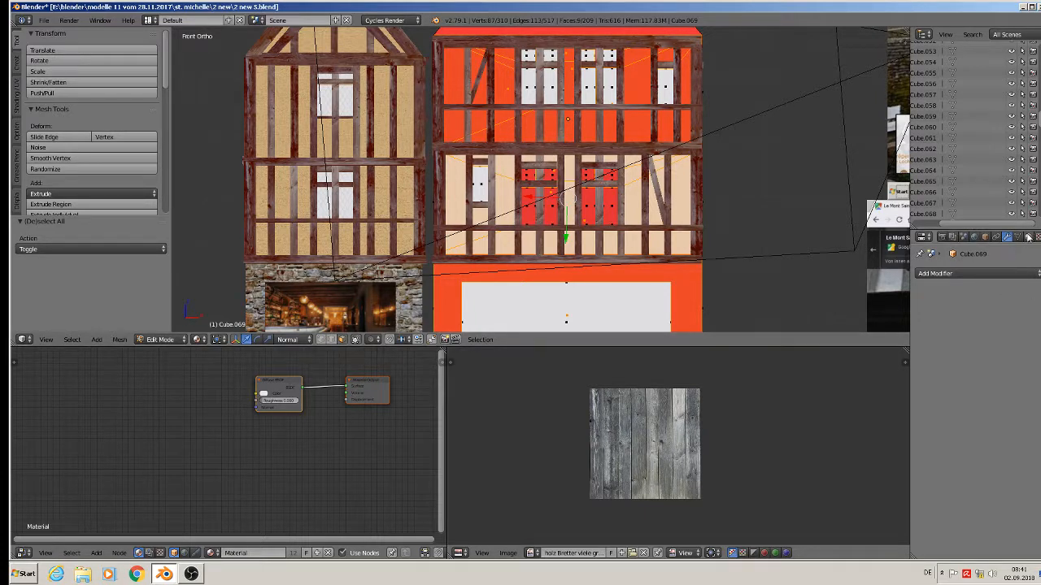
- Add a material slot with the existing putz material and assign it to the selected facade faces
click(1028, 237)
click(1027, 270)
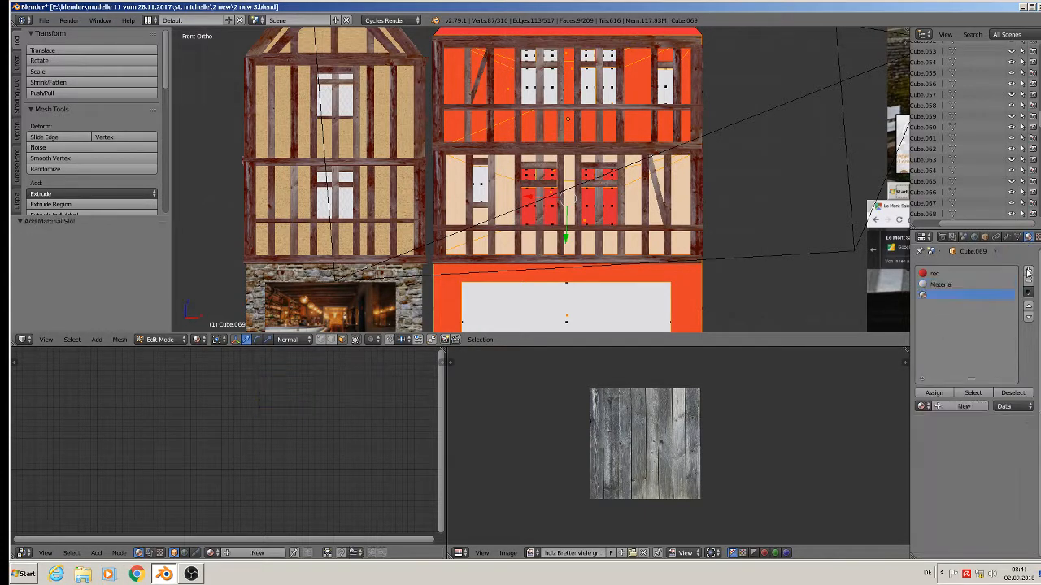
click(922, 406)
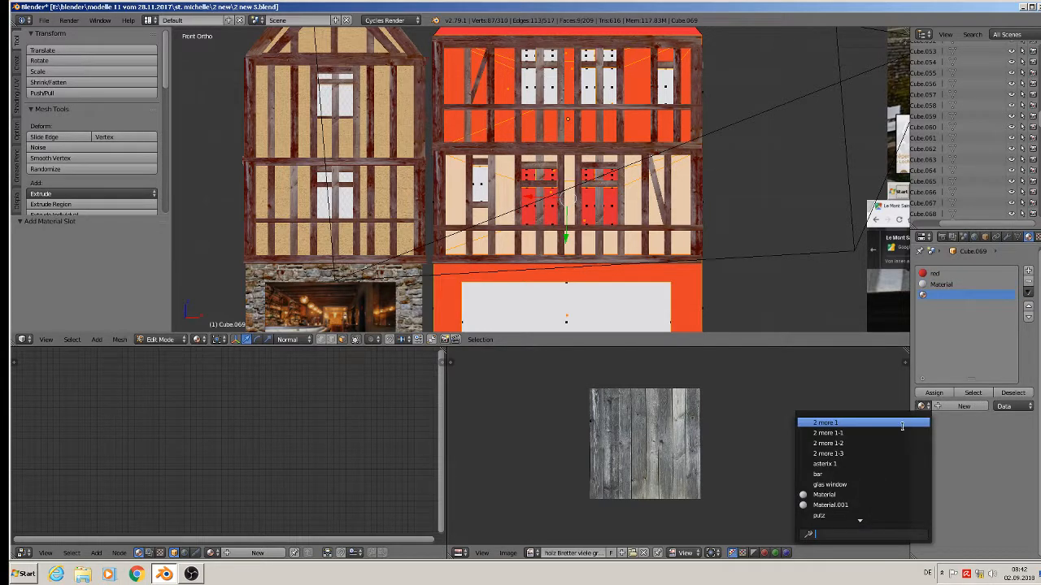
click(855, 517)
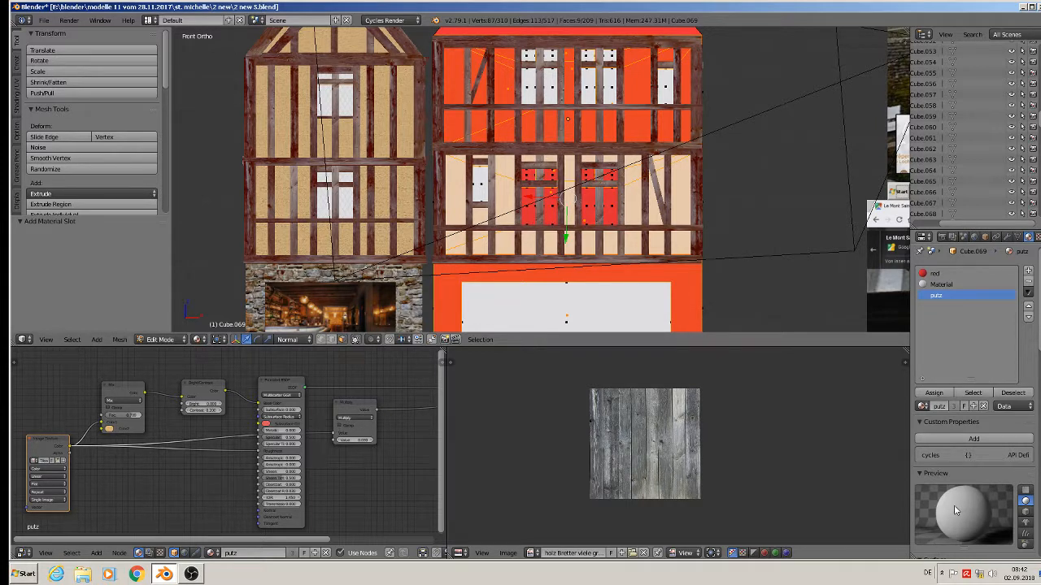
click(934, 393)
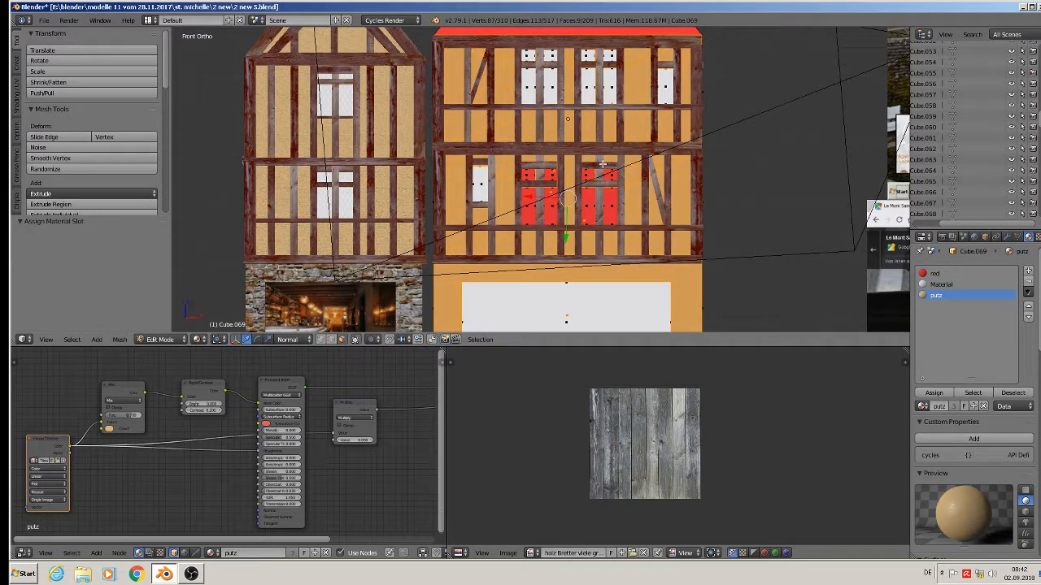
- Unwrap the selected facade faces with Project From View, scale their UVs up about 11.5 times, and return to Object Mode
scroll(577, 185, down, 3)
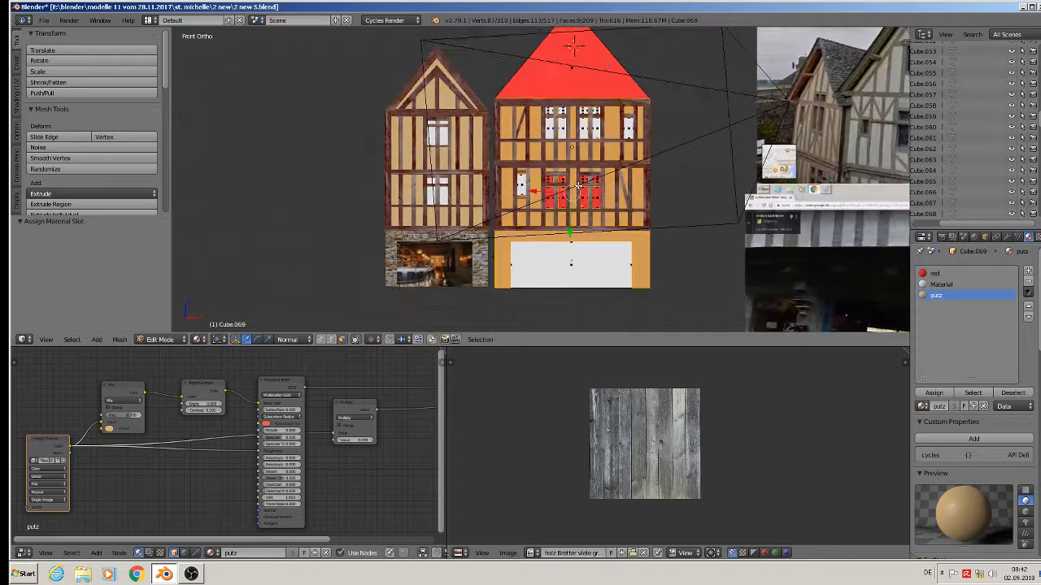
key(u)
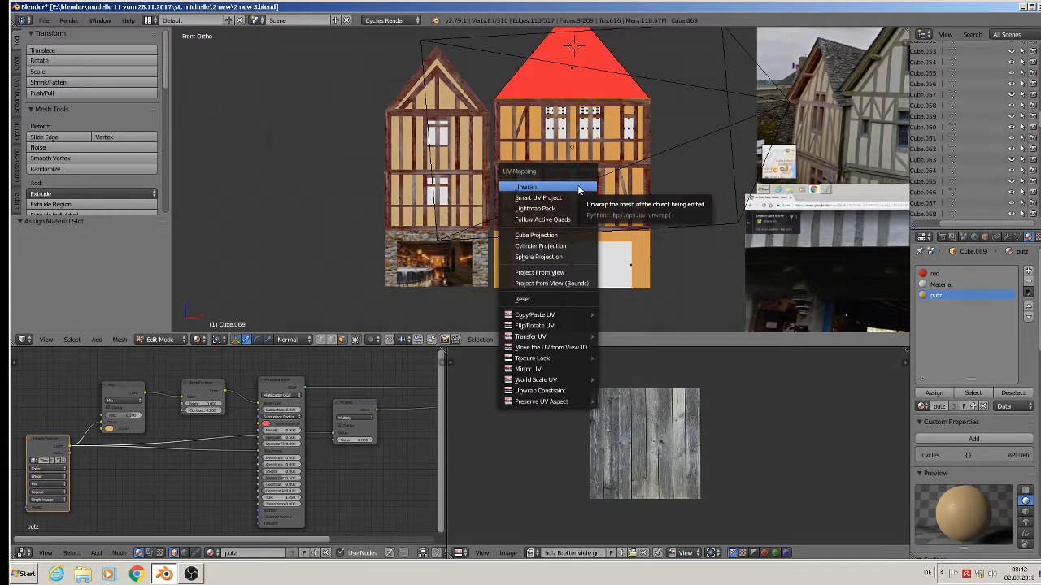
click(560, 275)
scroll(567, 257, up, 3)
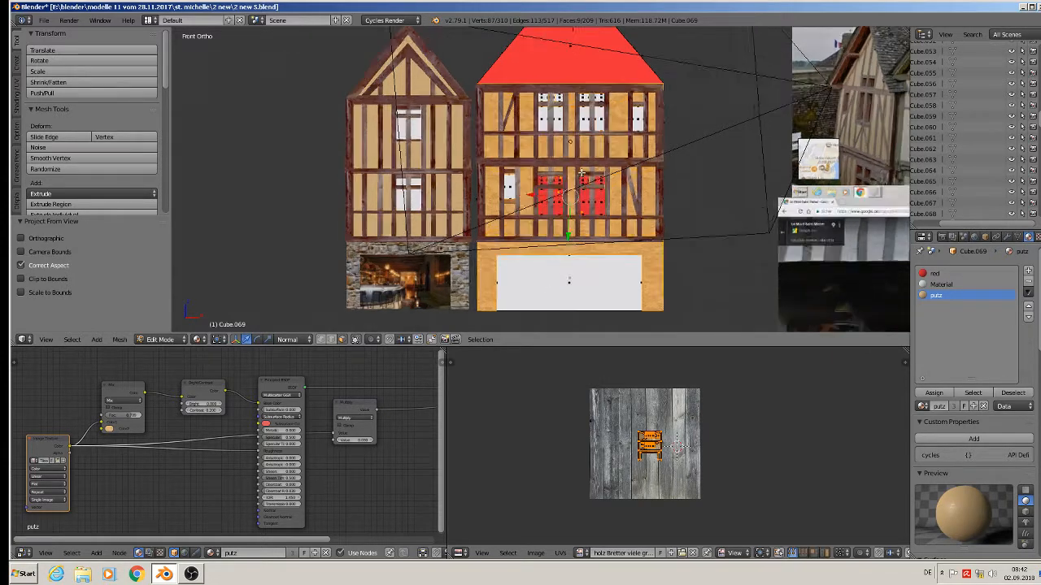
scroll(679, 448, up, 3)
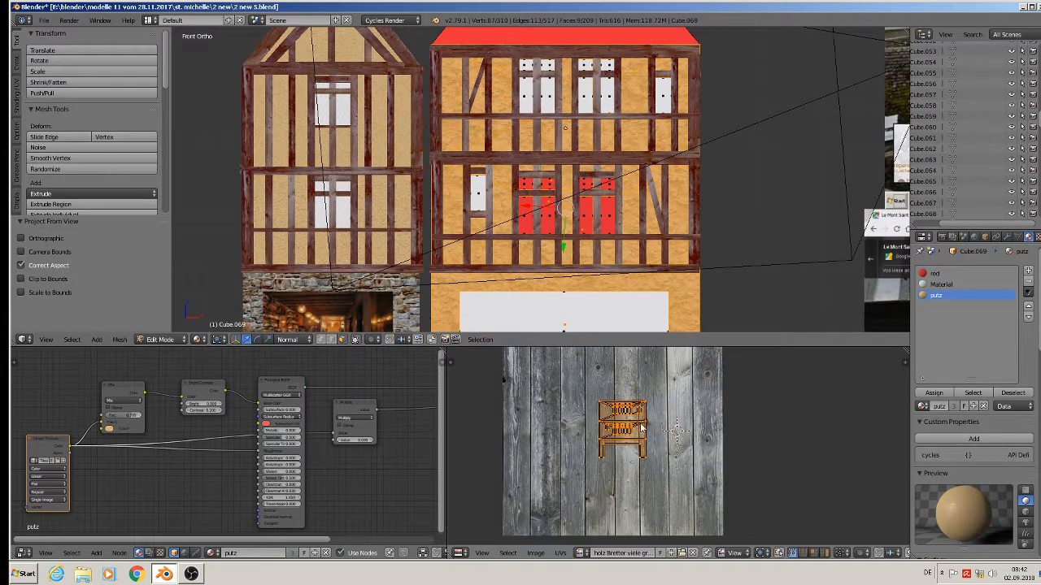
key(s)
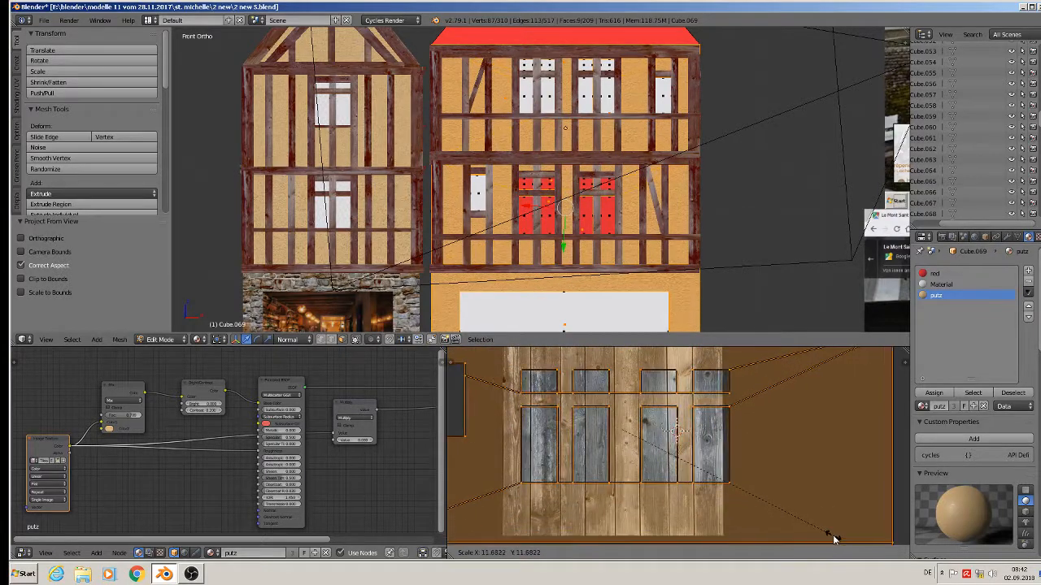
click(829, 534)
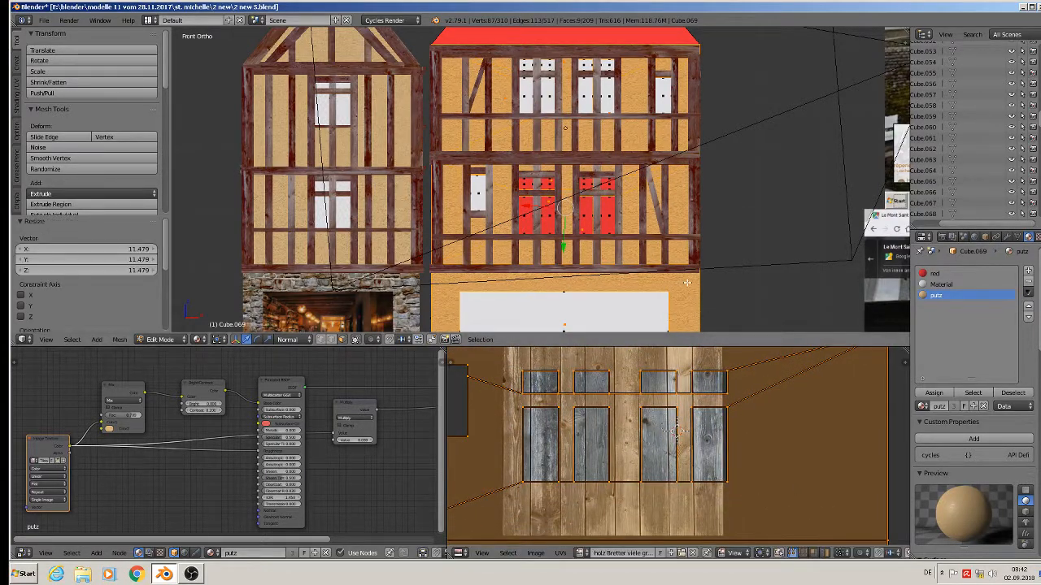
key(Tab)
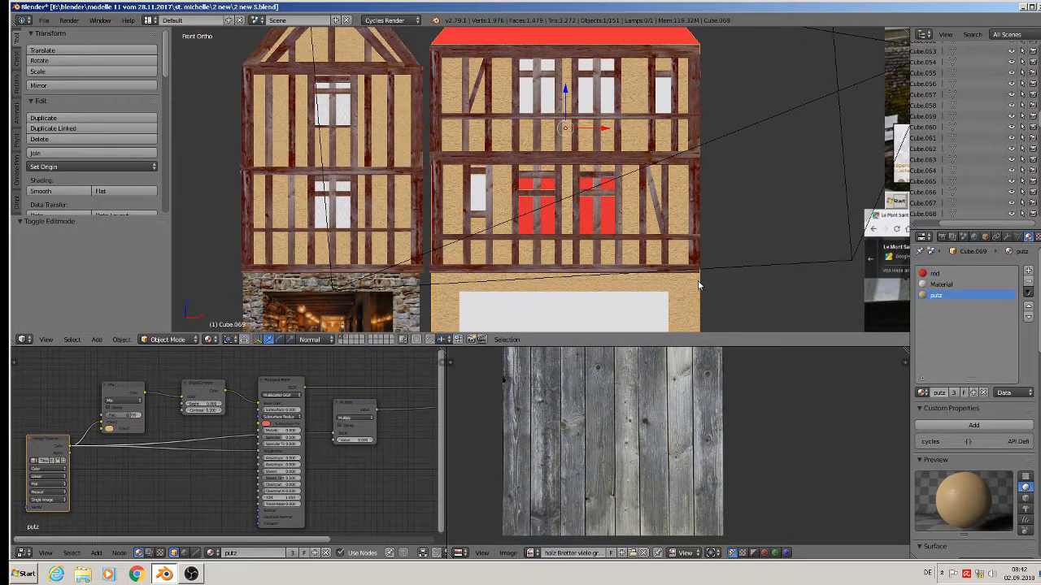
- Check the neighbouring house's material list, reselect the red-roofed house and add the existing stone material in a new slot
middle_drag(698, 285, 670, 240)
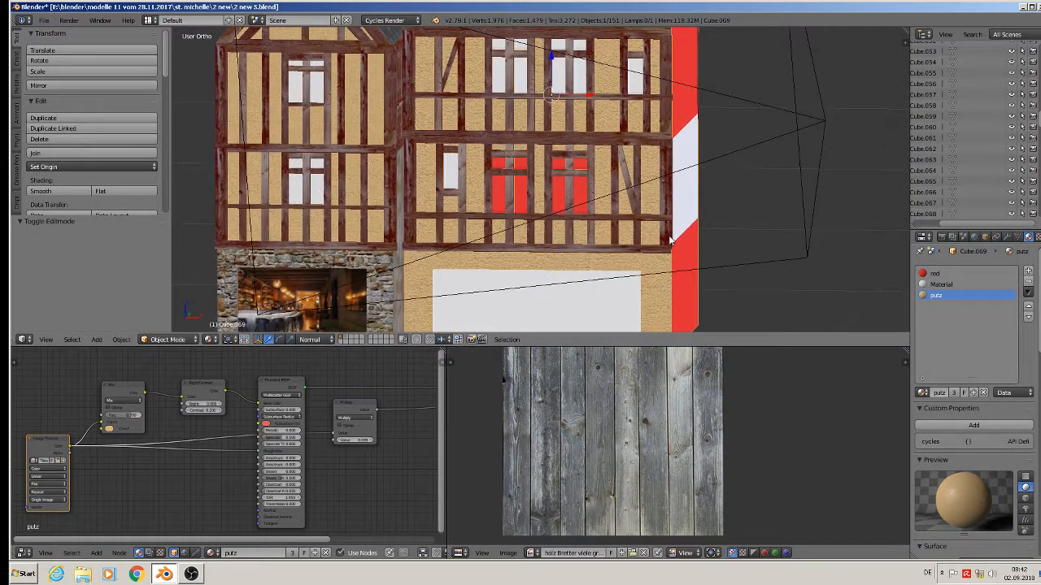
scroll(670, 240, down, 2)
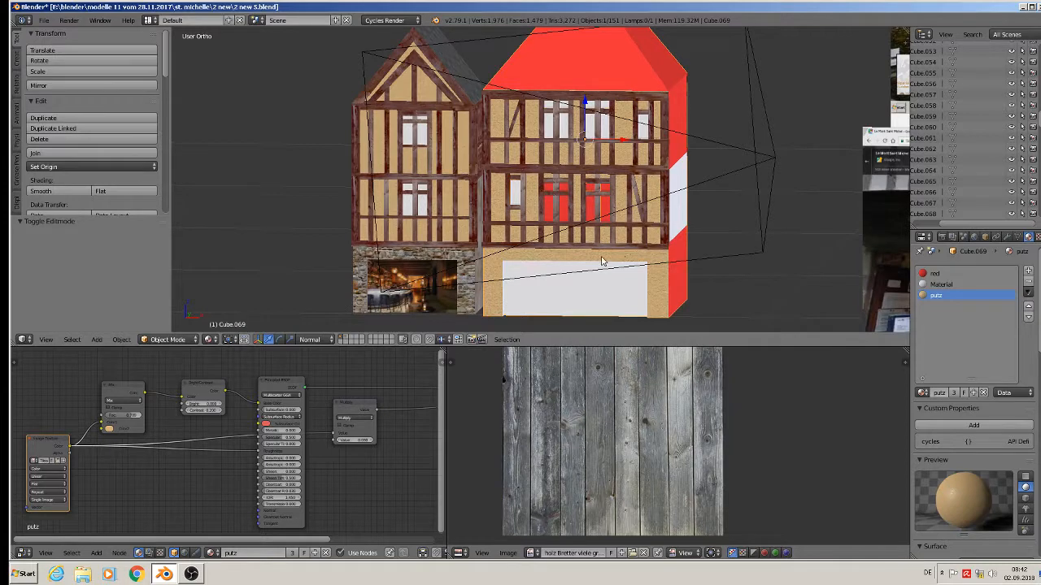
scroll(469, 282, up, 2)
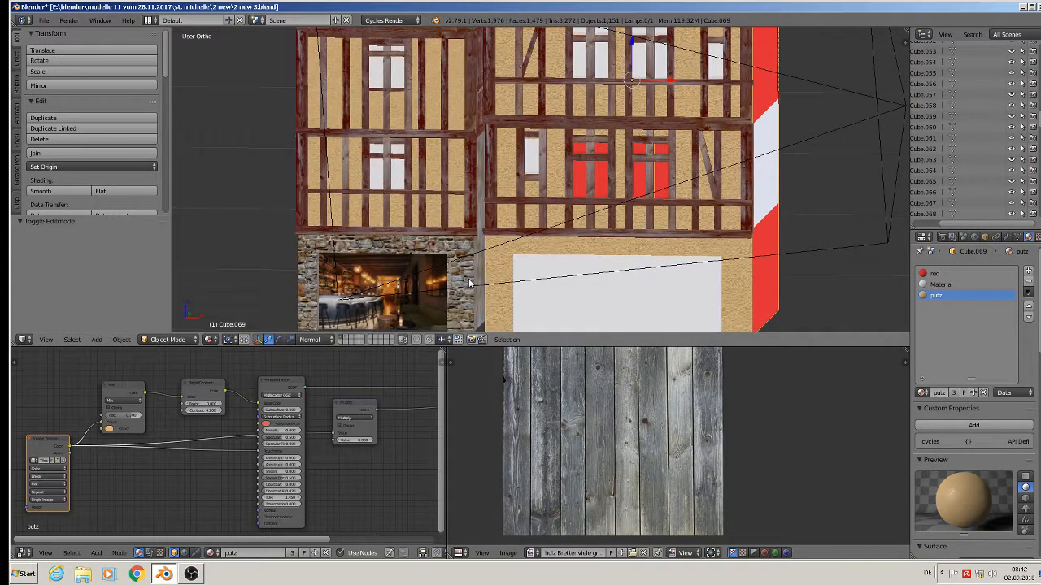
right_click(469, 278)
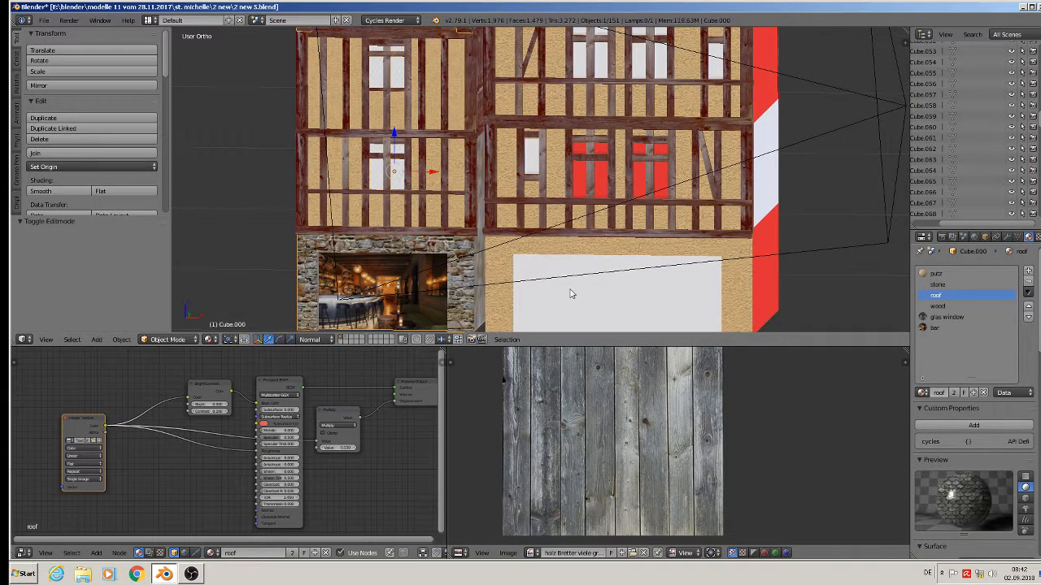
right_click(744, 287)
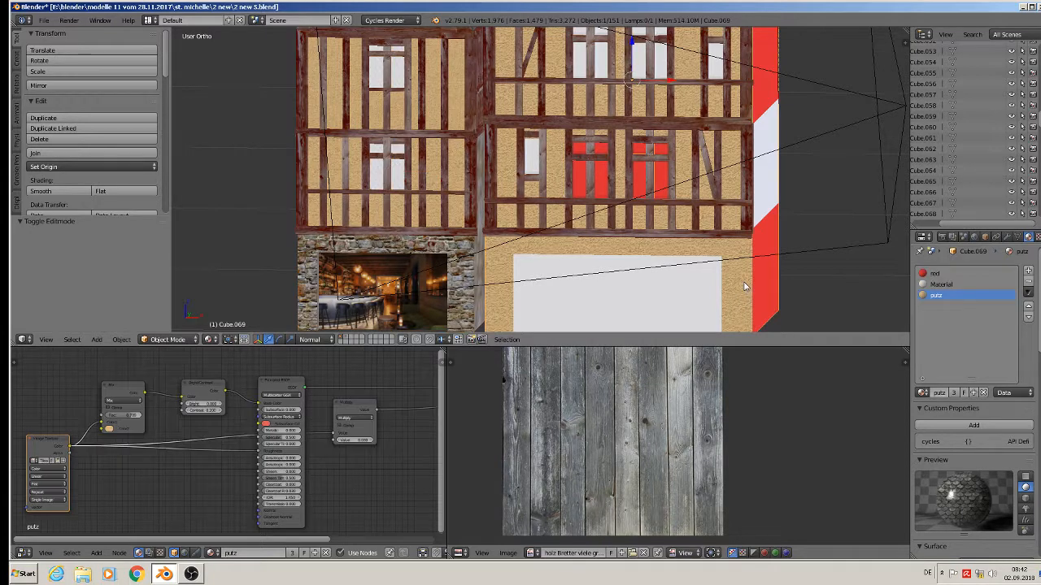
click(1028, 270)
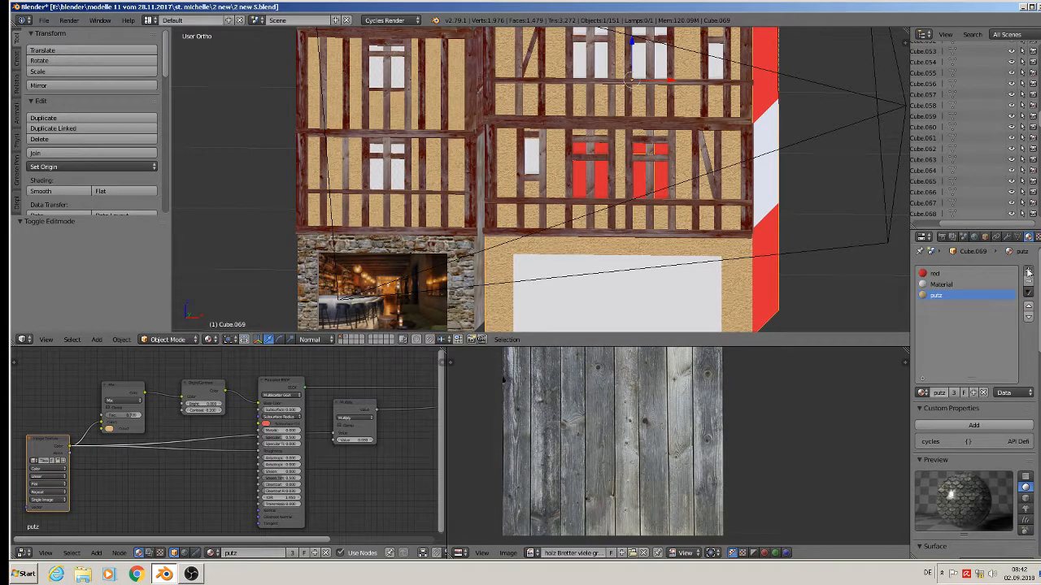
click(922, 393)
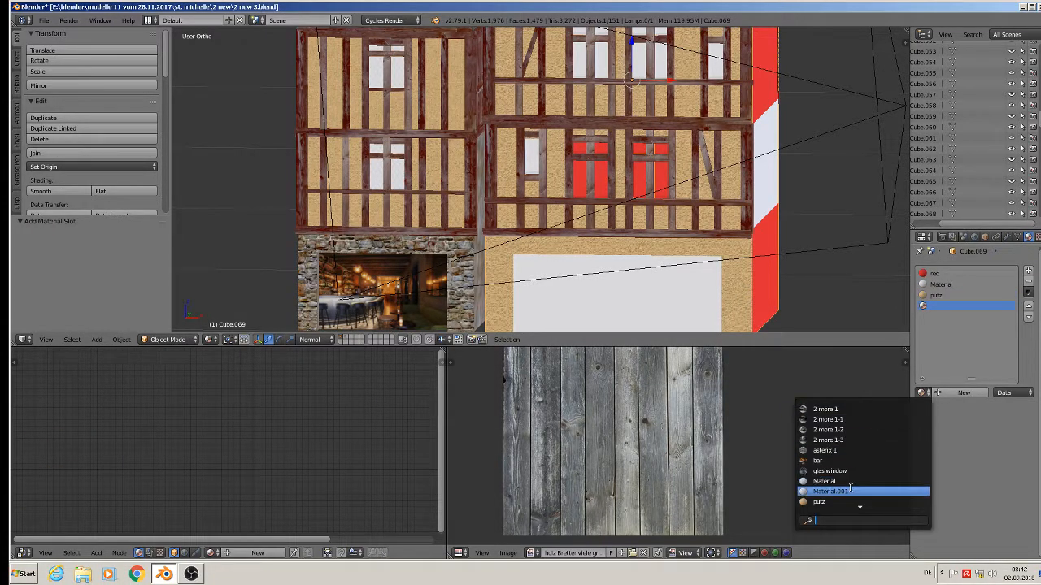
scroll(851, 492, down, 7)
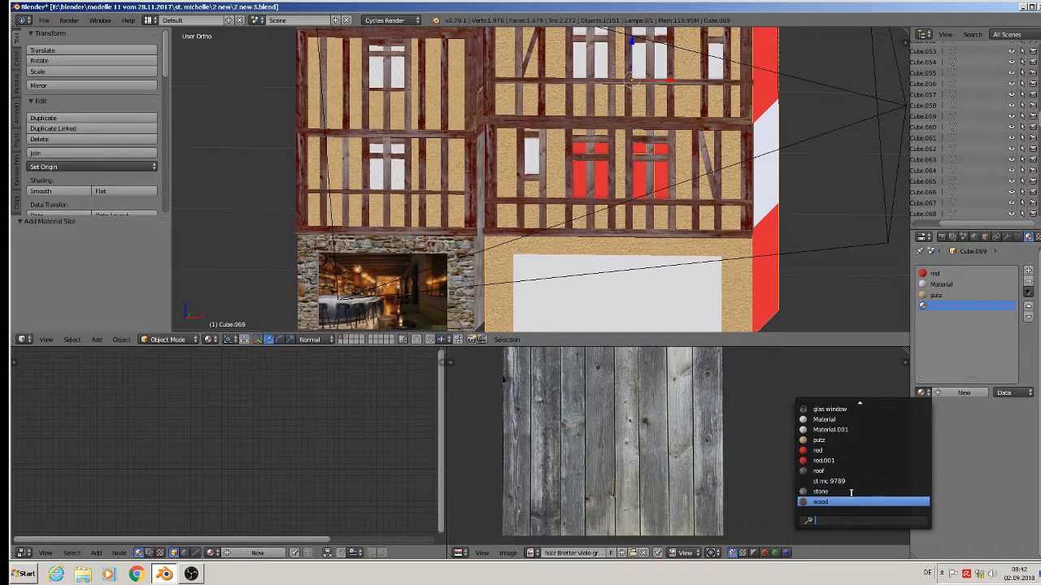
click(851, 491)
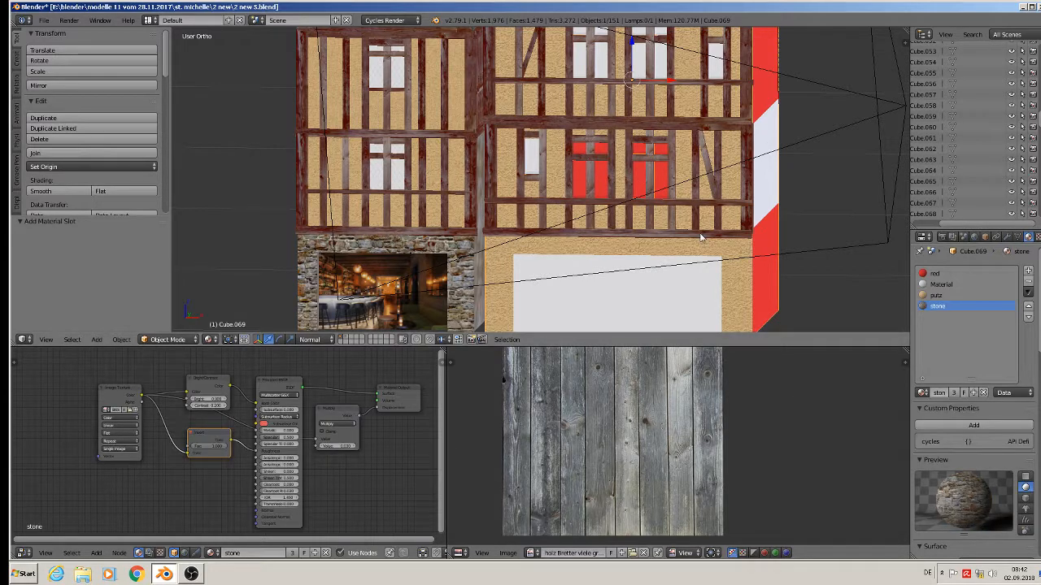
- Assign the stone material to the front face around the ground-floor opening, working in front view, and leave mesh editing
key(KP_1)
key(Tab)
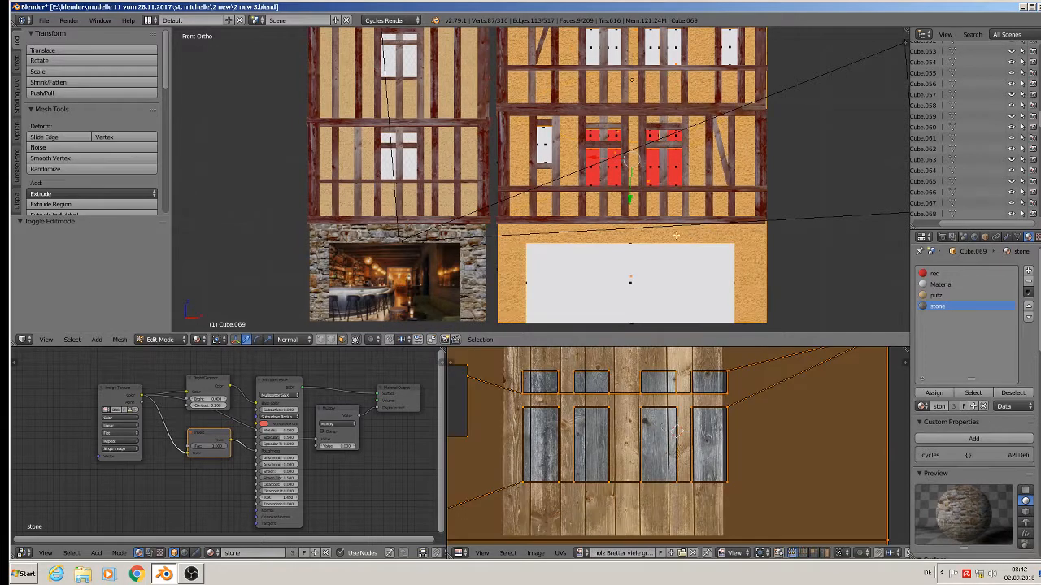
right_click(642, 235)
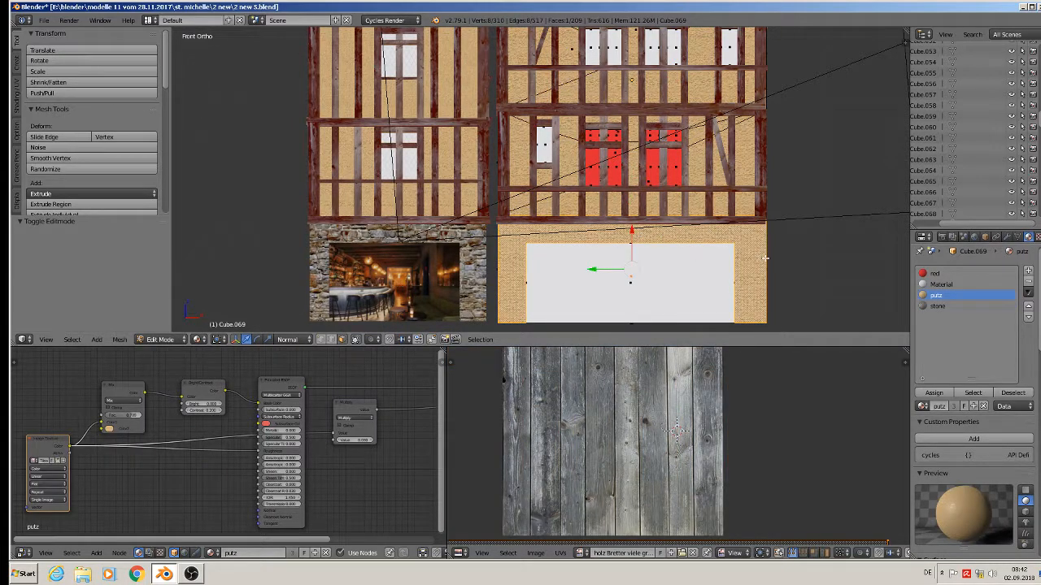
click(936, 306)
click(934, 392)
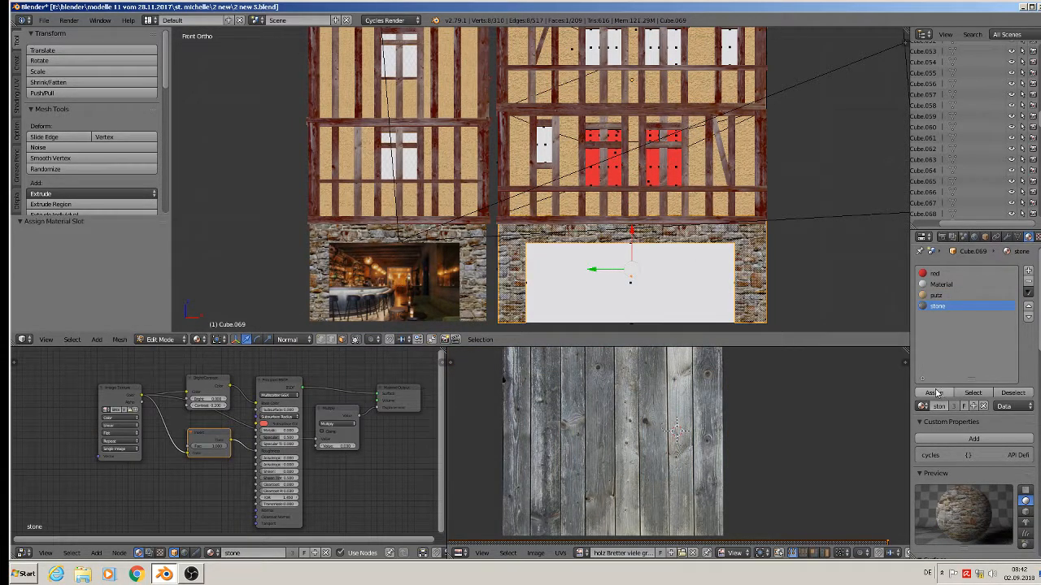
key(Tab)
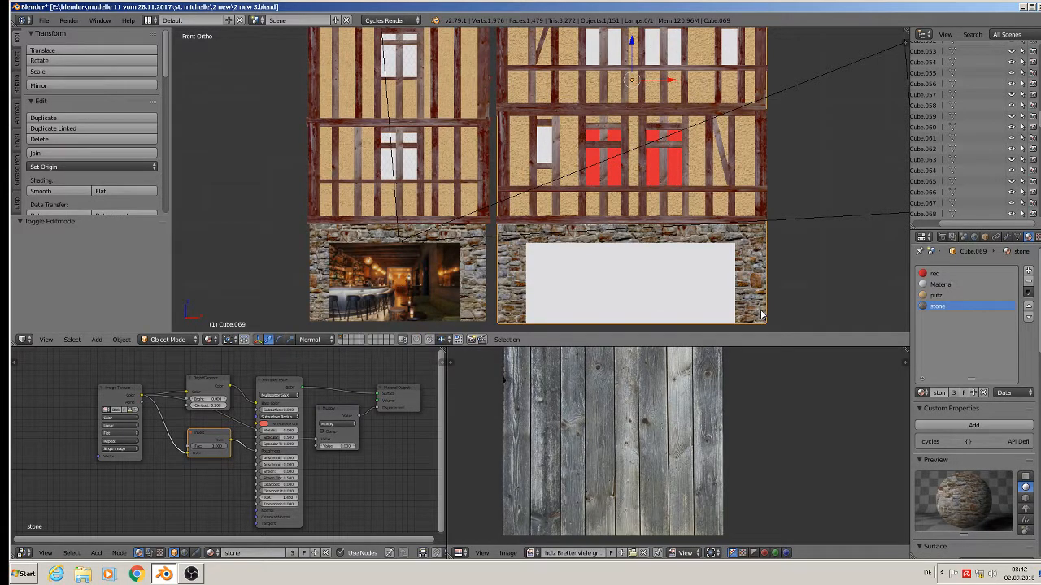
- Add another material slot to the red-roofed house and give it the existing glas window material
scroll(772, 296, down, 2)
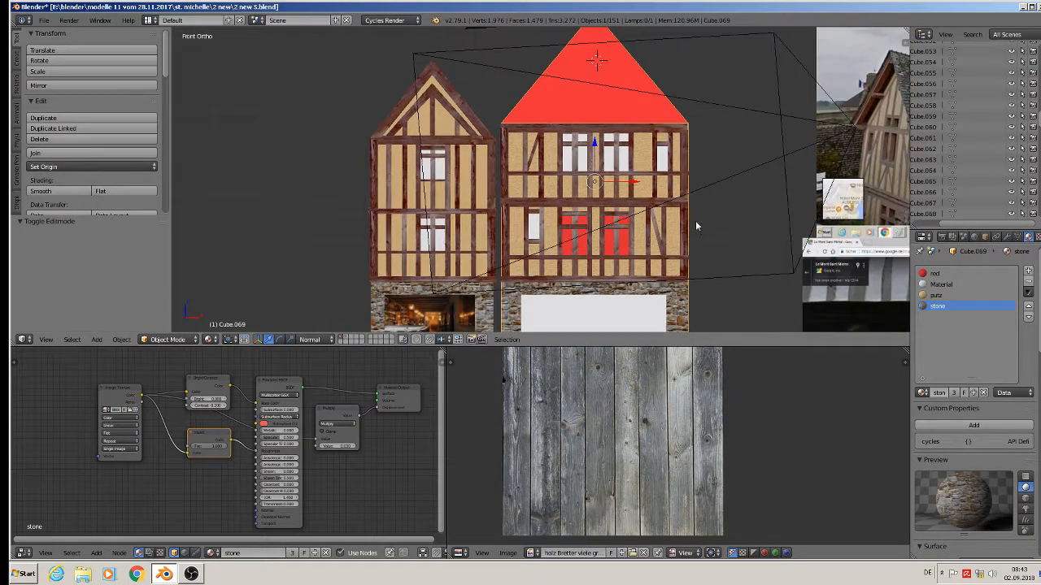
click(1028, 270)
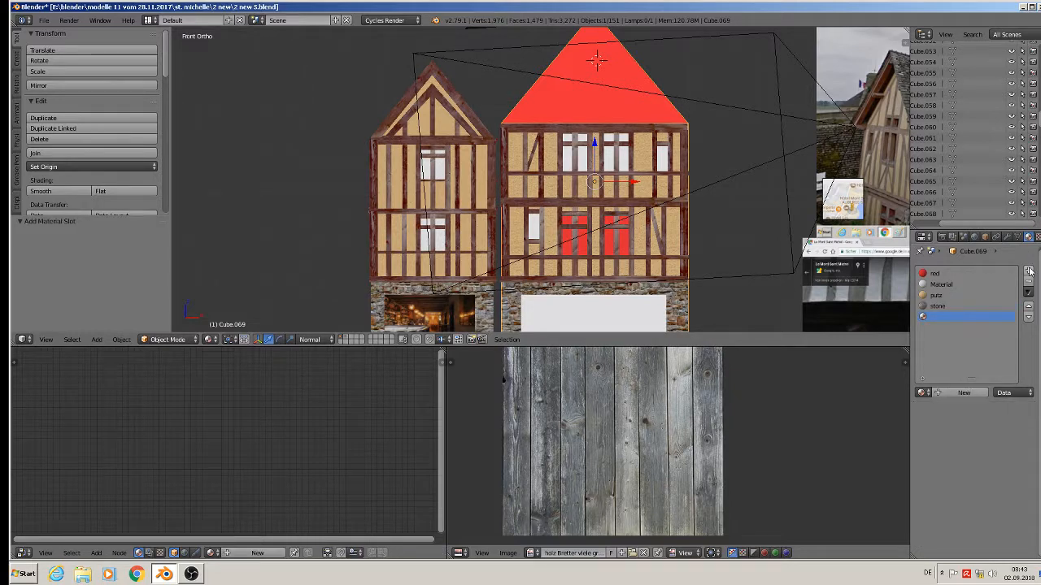
click(921, 393)
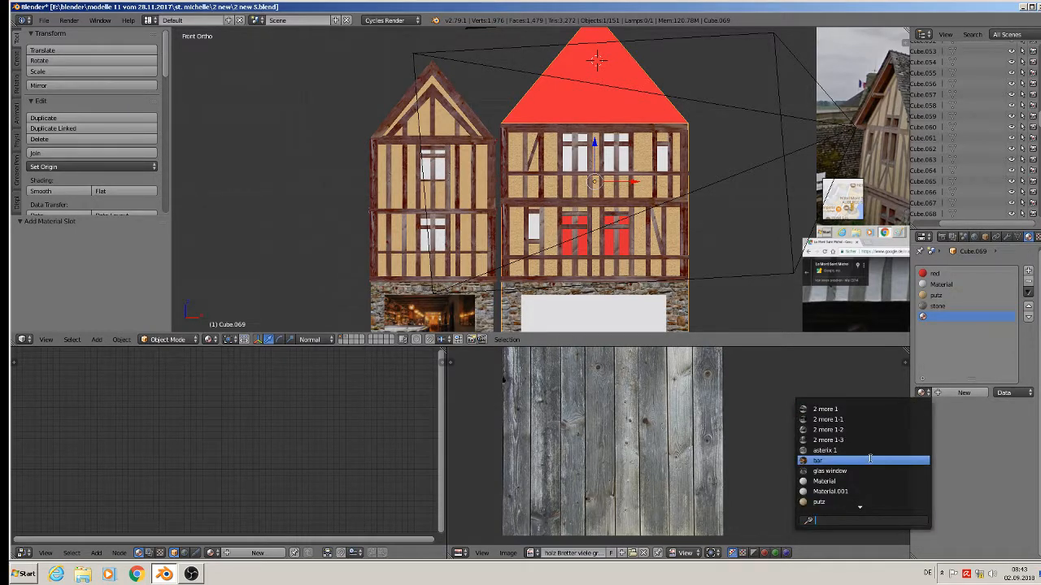
click(865, 471)
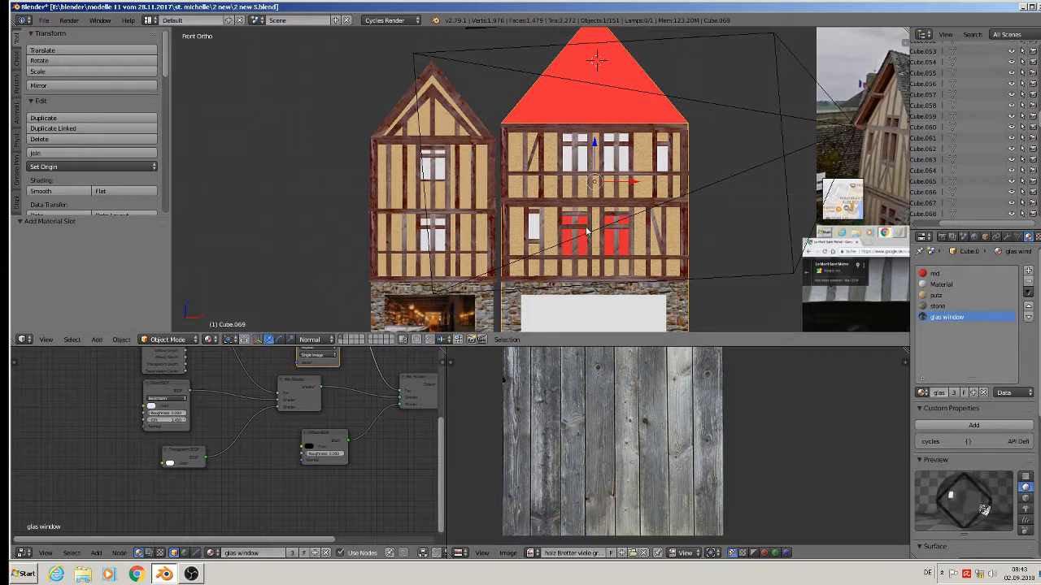
- Reopen the house body for mesh editing and select all nine white window panes of the upper storey
scroll(587, 231, up, 2)
key(Tab)
right_click(560, 130)
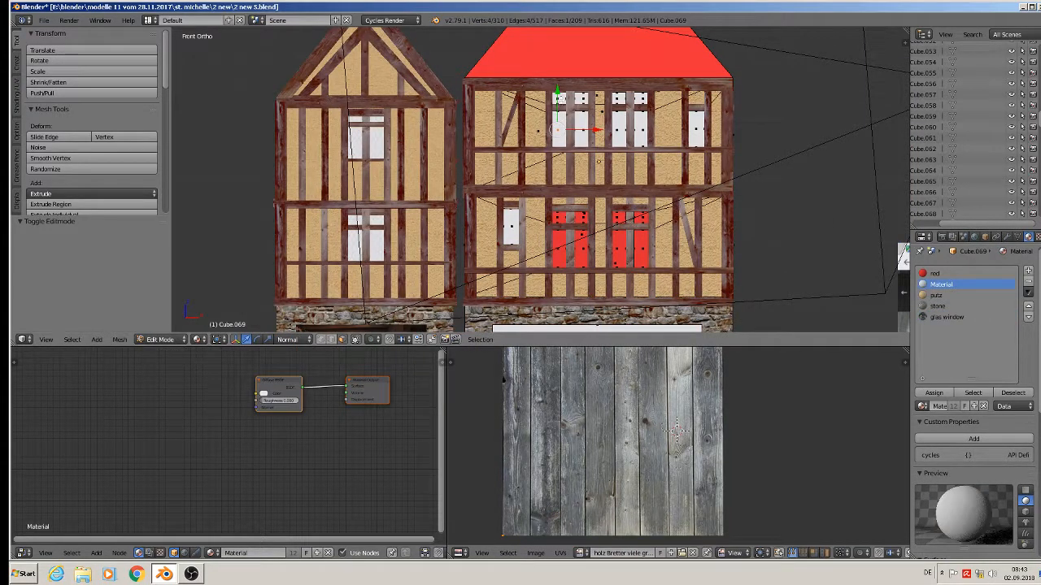
shift+right_click(561, 98)
shift+right_click(587, 99)
shift+right_click(583, 127)
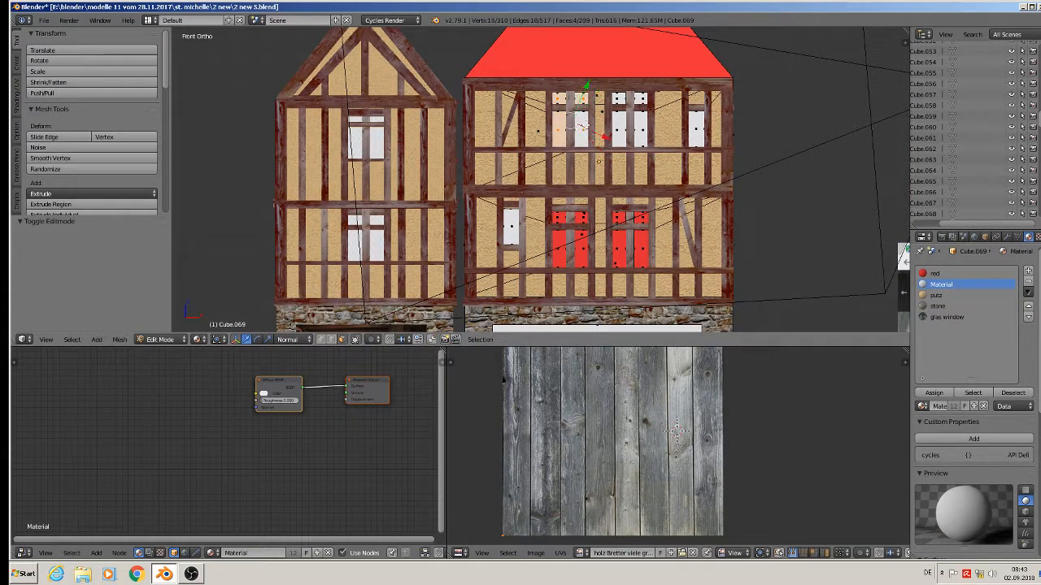
shift+right_click(620, 129)
shift+right_click(620, 97)
shift+right_click(640, 98)
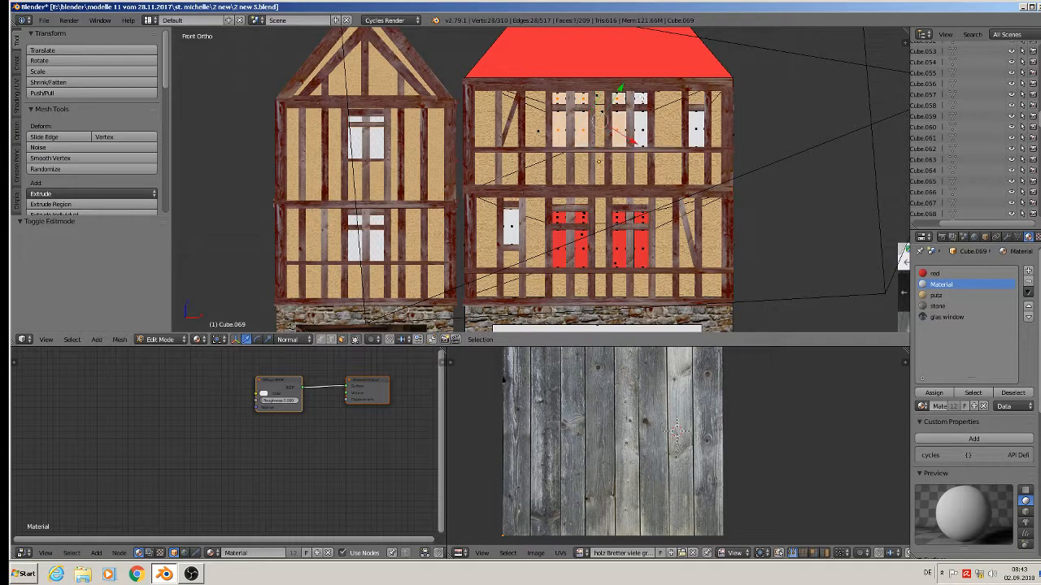
shift+right_click(641, 126)
shift+right_click(695, 126)
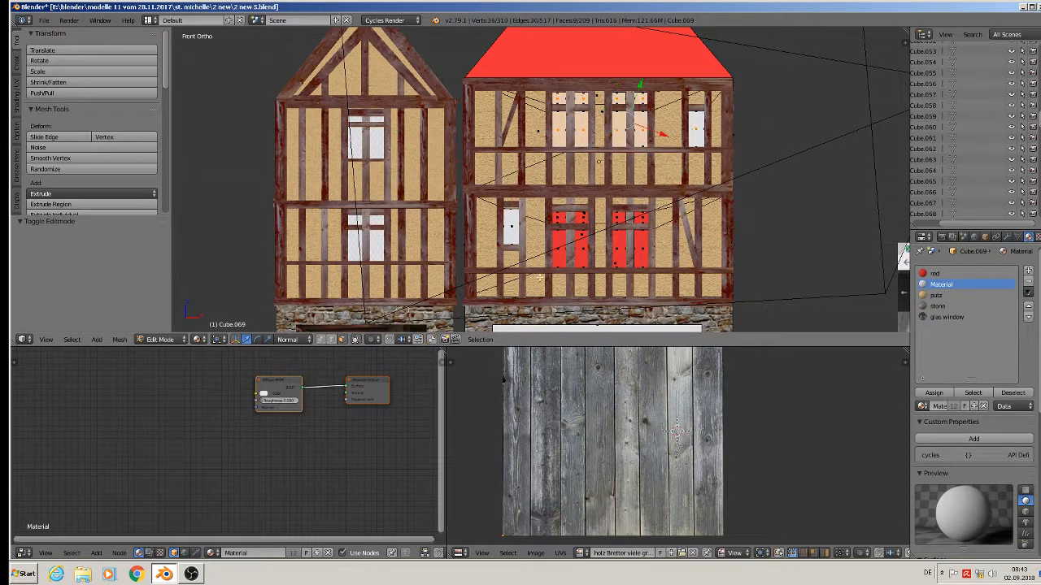
- Add the middle storey's small white window and its eight red window panes to the face selection
shift+right_click(511, 225)
shift+right_click(560, 218)
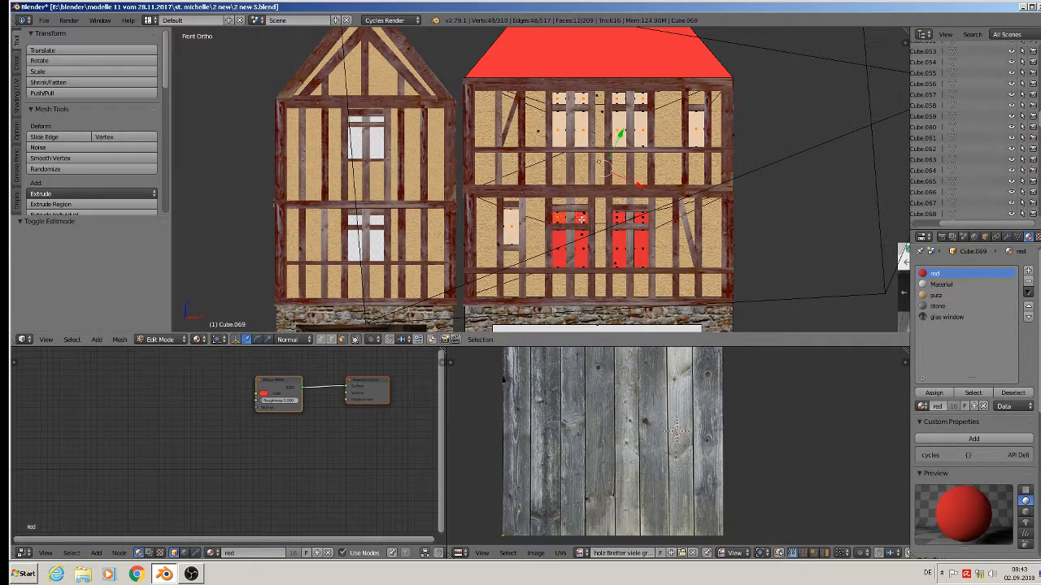
shift+right_click(560, 244)
shift+right_click(579, 250)
shift+right_click(618, 244)
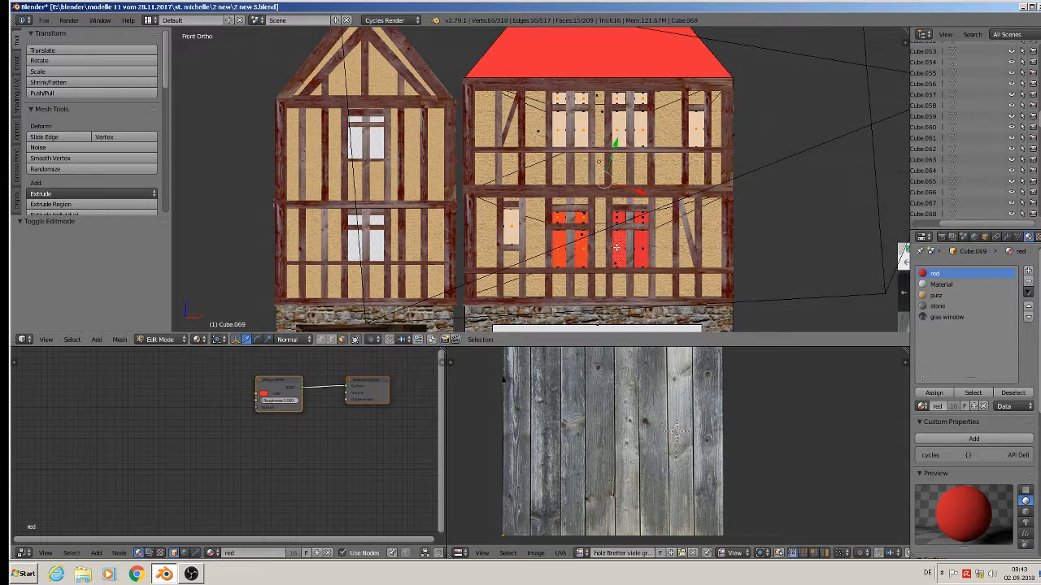
shift+right_click(638, 250)
shift+right_click(643, 219)
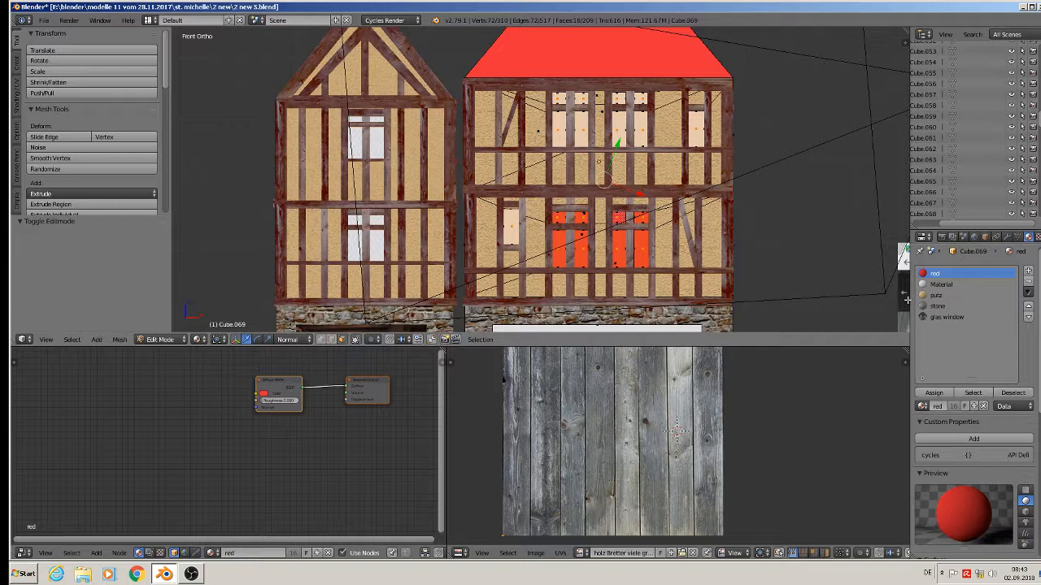
- Assign the glas window material to the selected window panes and unwrap them with Project From View
click(943, 317)
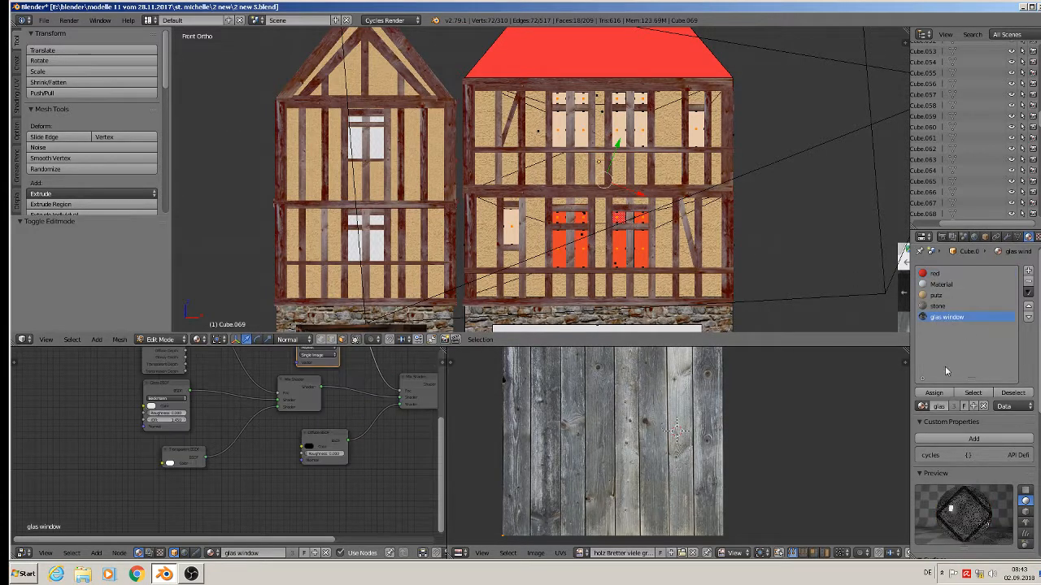
click(933, 393)
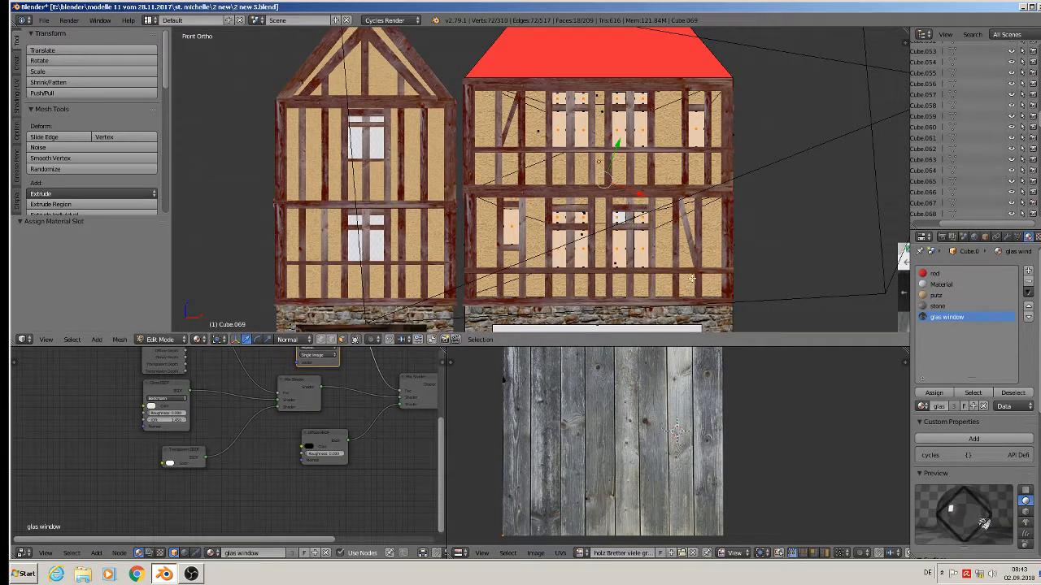
key(u)
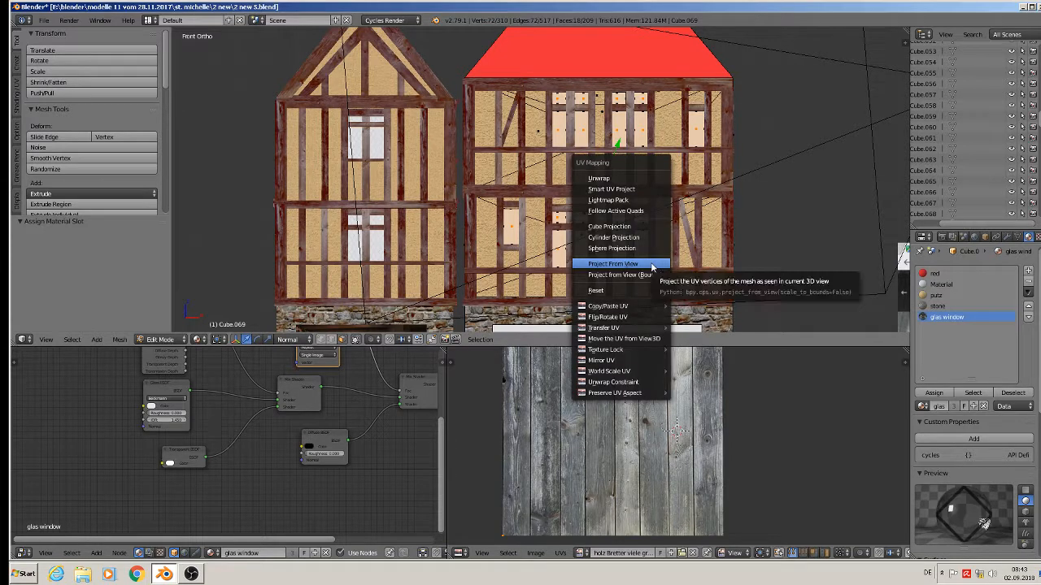
click(651, 266)
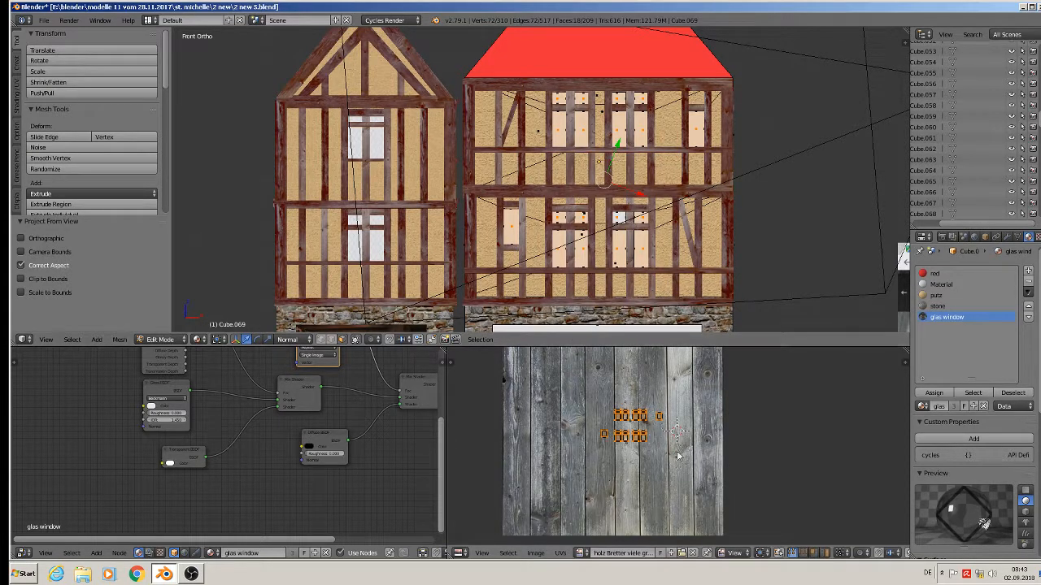
- Scale the window panes' UVs up far beyond the image bounds and leave mesh editing
scroll(663, 441, up, 3)
key(s)
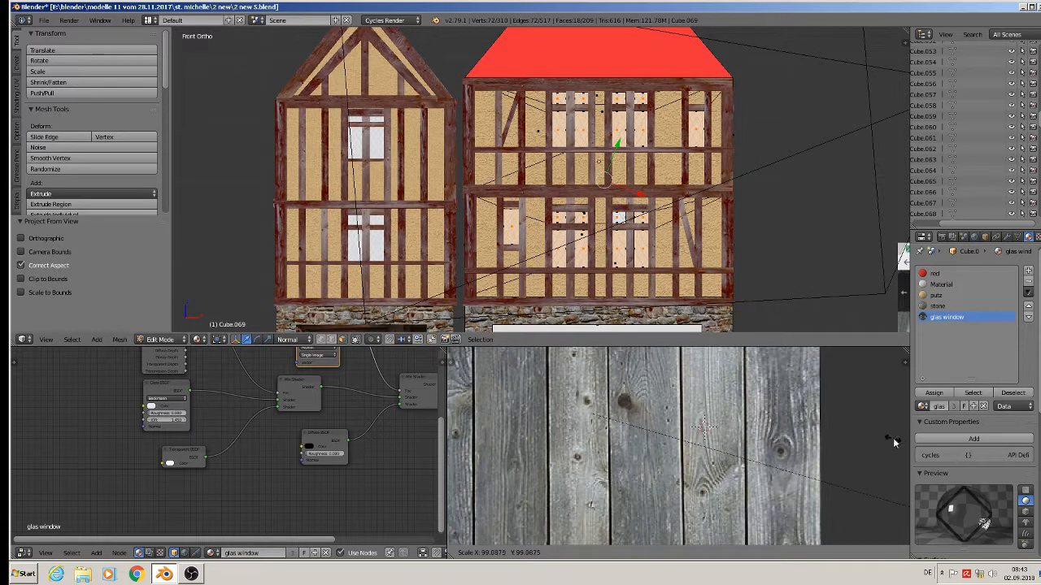
click(837, 381)
key(Tab)
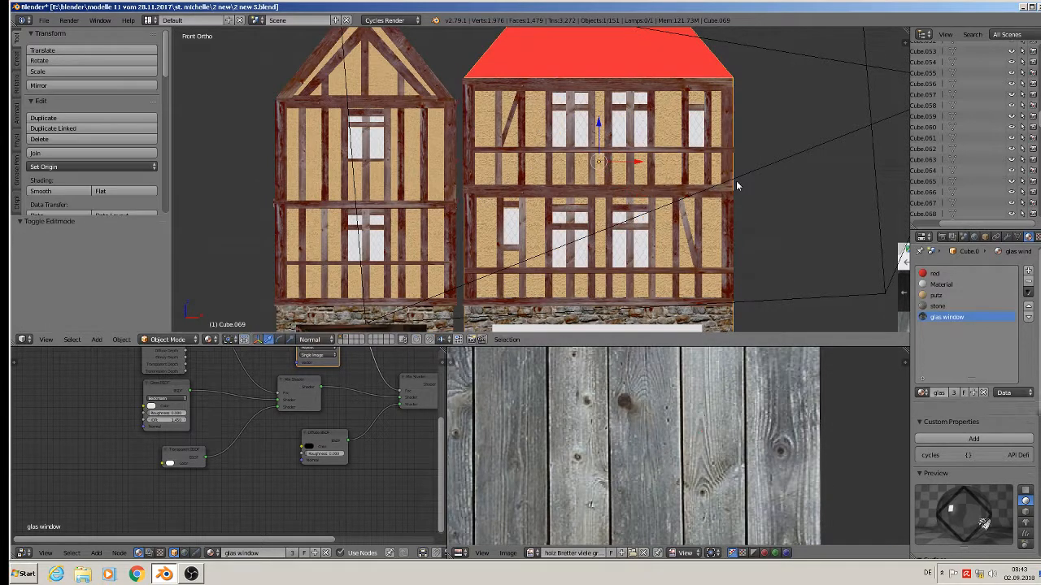
- Add another material slot to the red-roofed house and give it the existing roof material
scroll(736, 195, down, 2)
scroll(611, 227, up, 1)
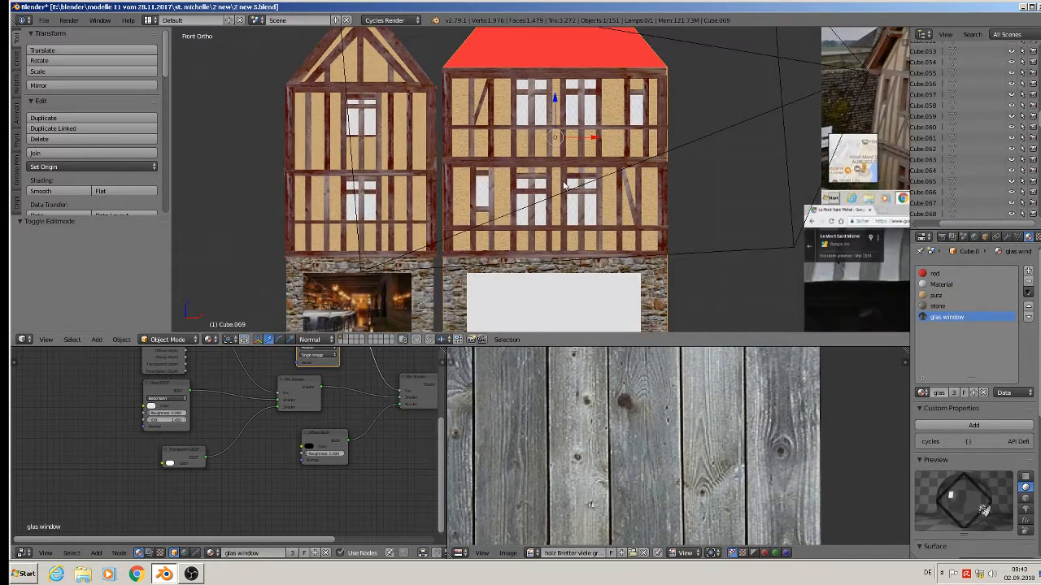
scroll(569, 195, down, 2)
scroll(570, 195, down, 2)
scroll(587, 120, up, 1)
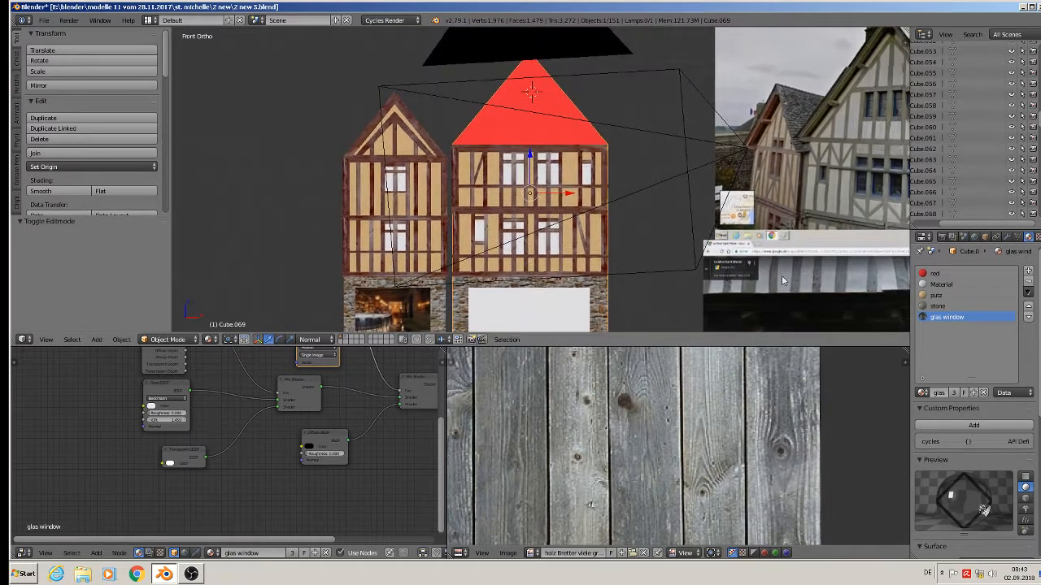
click(1028, 271)
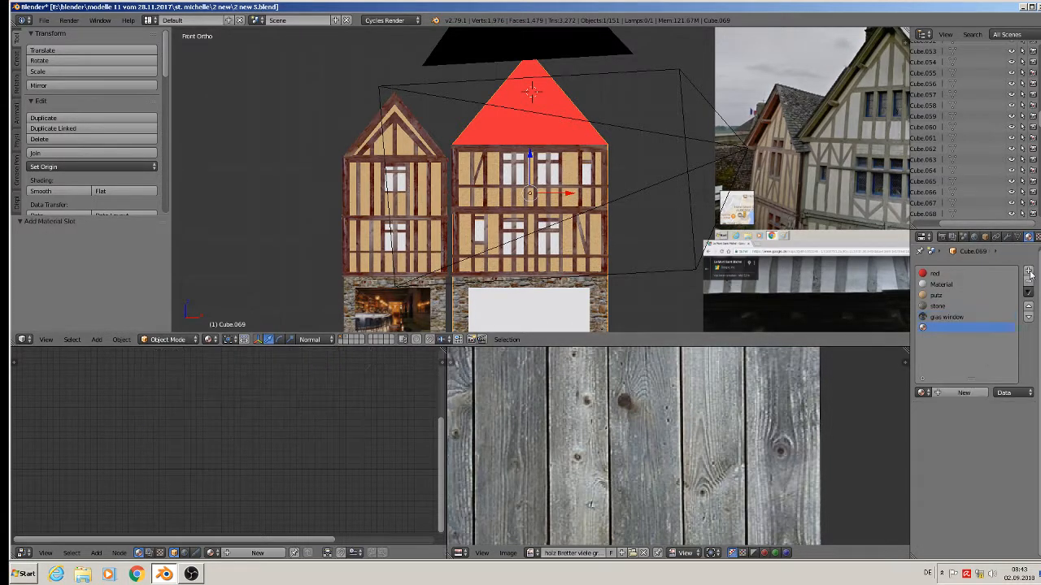
click(923, 393)
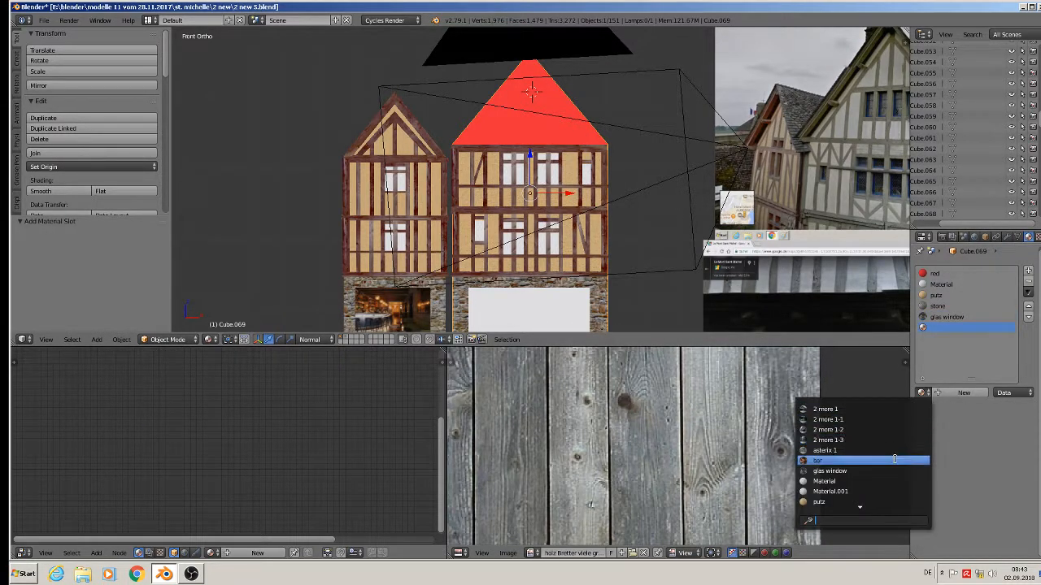
scroll(898, 491, down, 4)
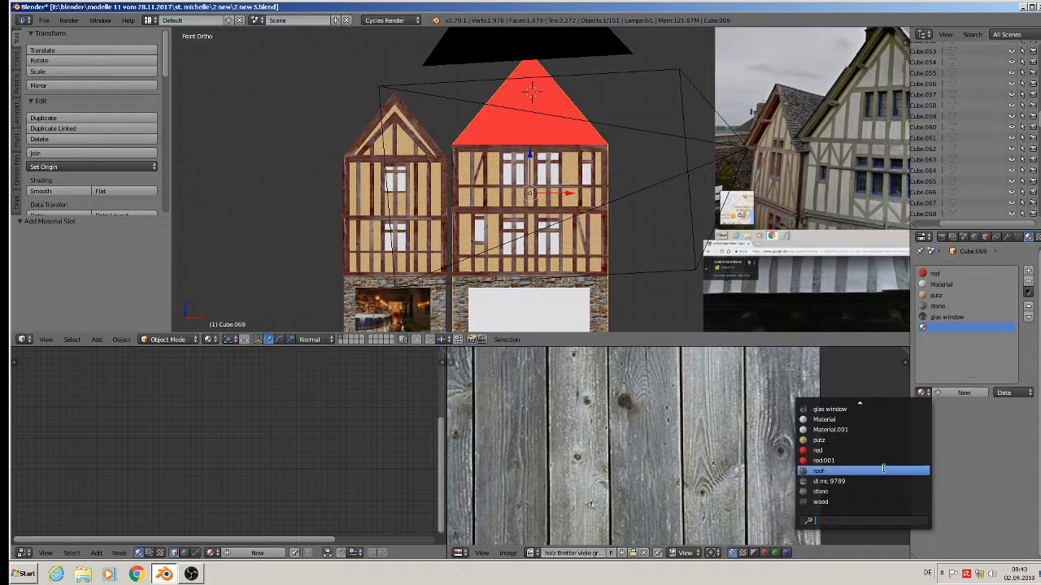
click(887, 471)
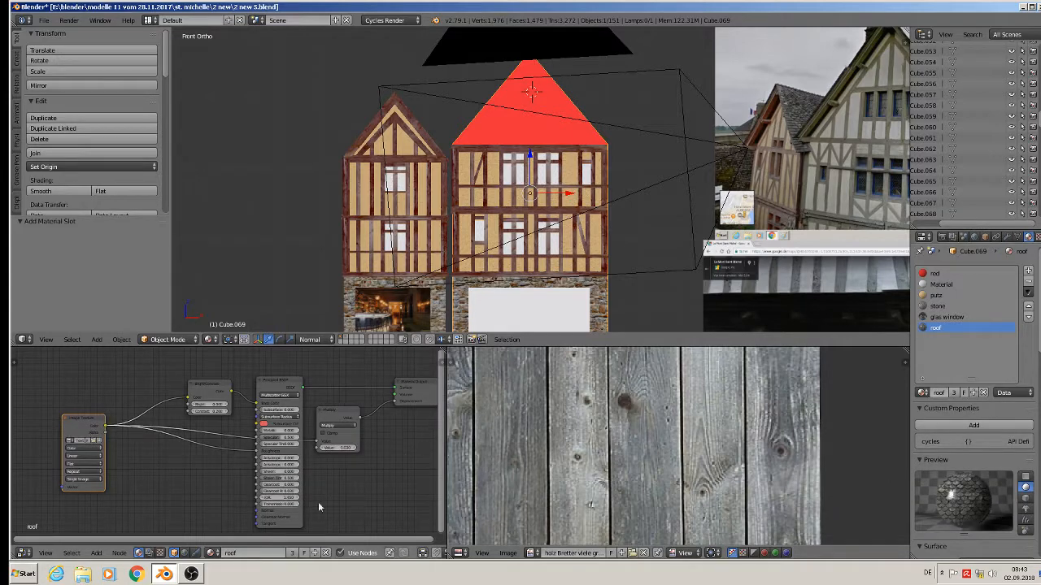
scroll(307, 501, up, 2)
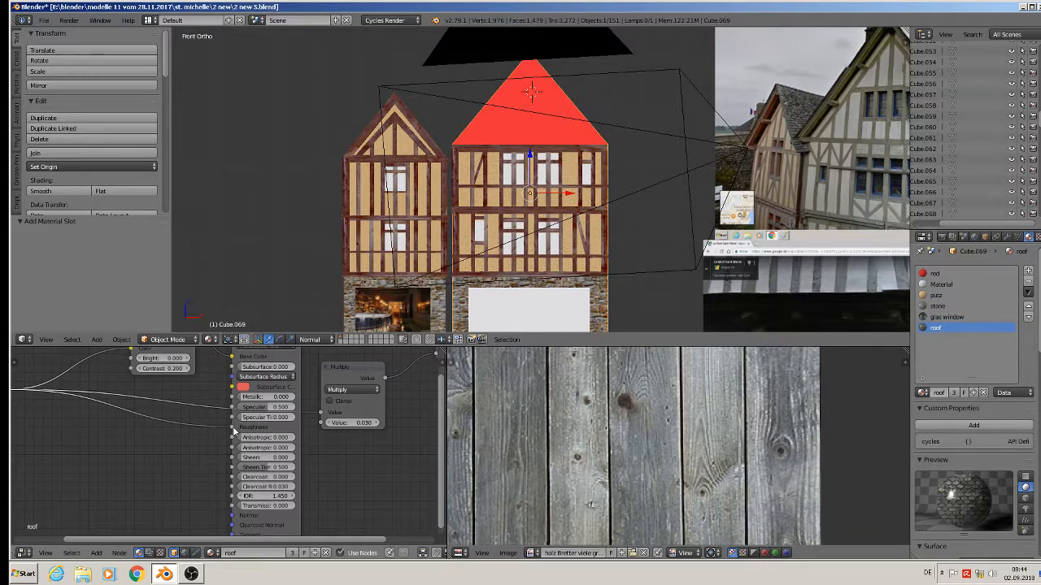
- Reopen the house body for mesh editing and assign the roof material to the red front roof face
scroll(608, 260, up, 3)
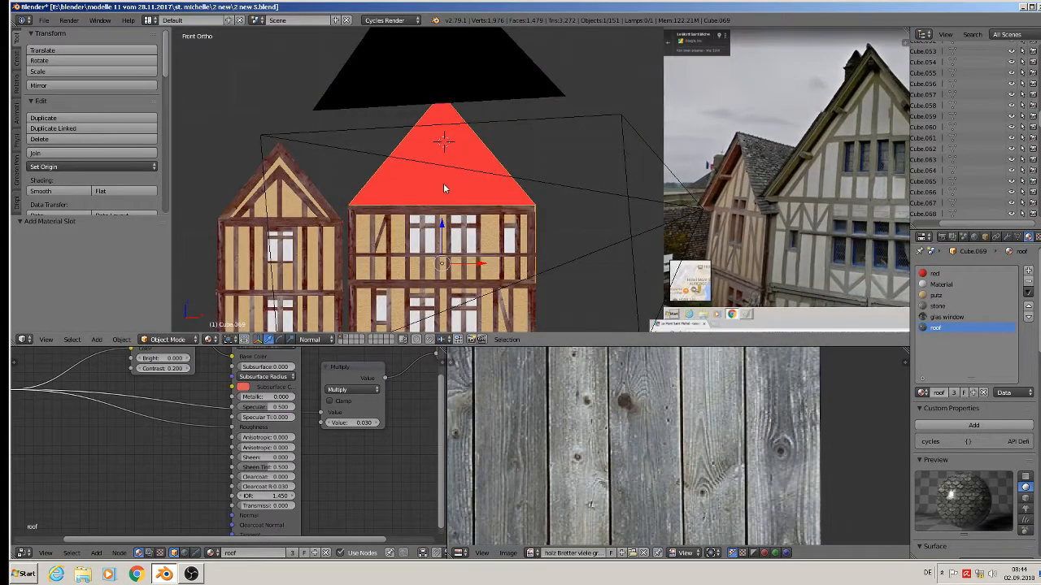
key(Tab)
click(944, 274)
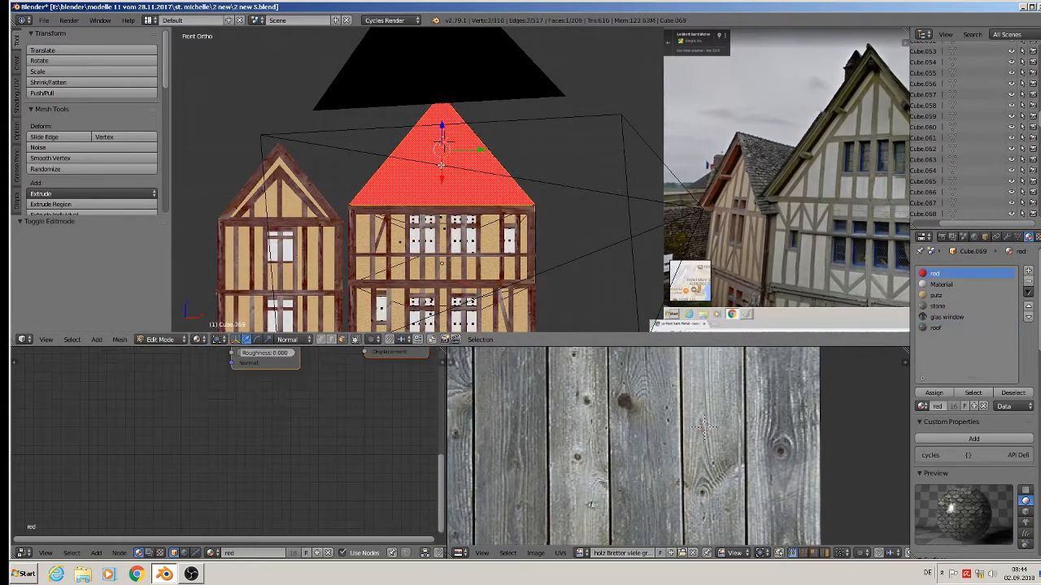
click(939, 327)
click(933, 393)
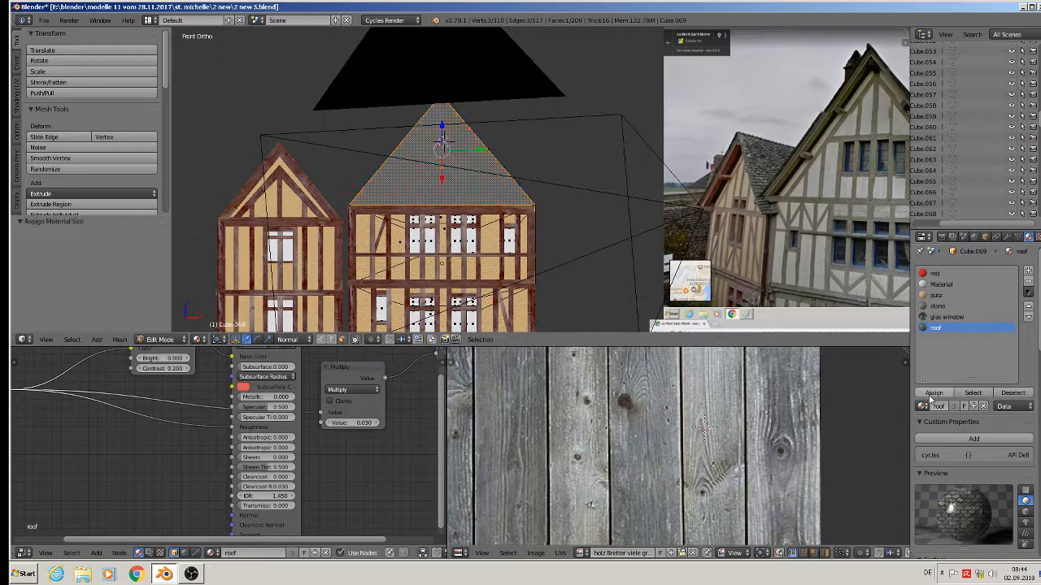
- Project the front roof face's UVs from view and enlarge them until the shingles are small
key(u)
click(505, 218)
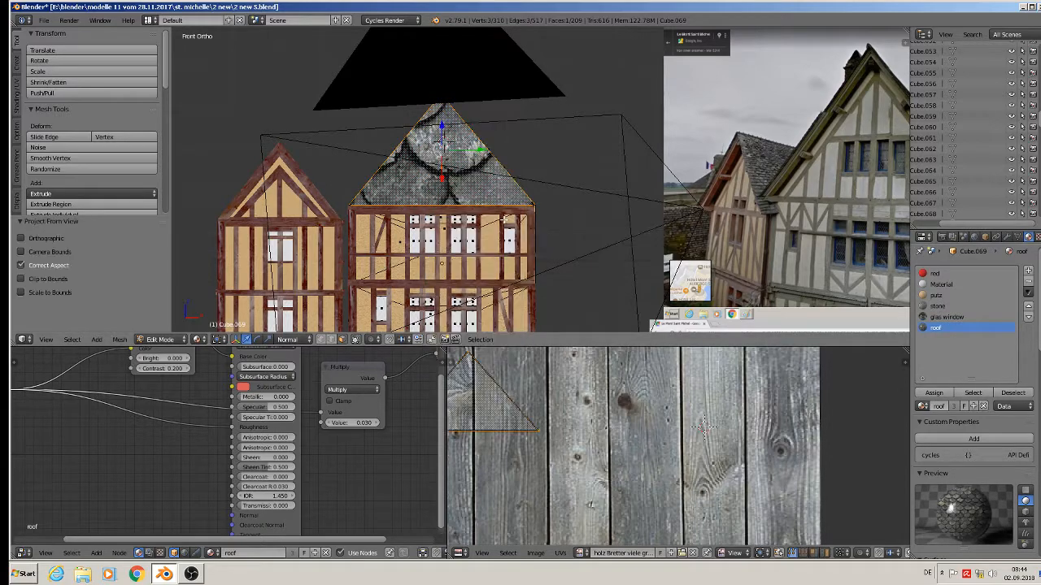
key(s)
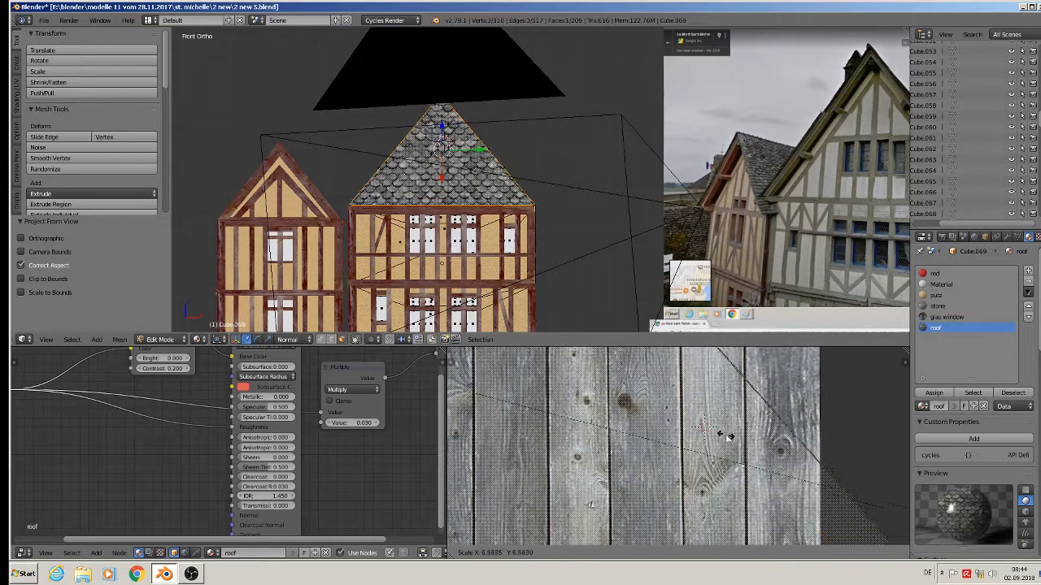
click(767, 407)
- Select only the two red roof faces on the house's side and assign the roof material to them
middle_drag(651, 198, 440, 178)
key(a)
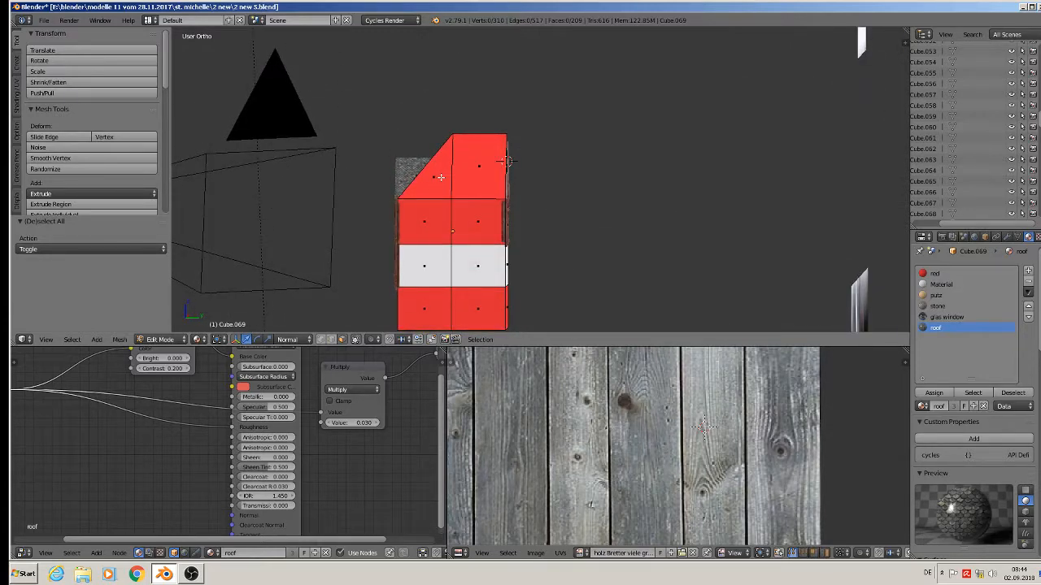
right_click(440, 178)
shift+right_click(484, 166)
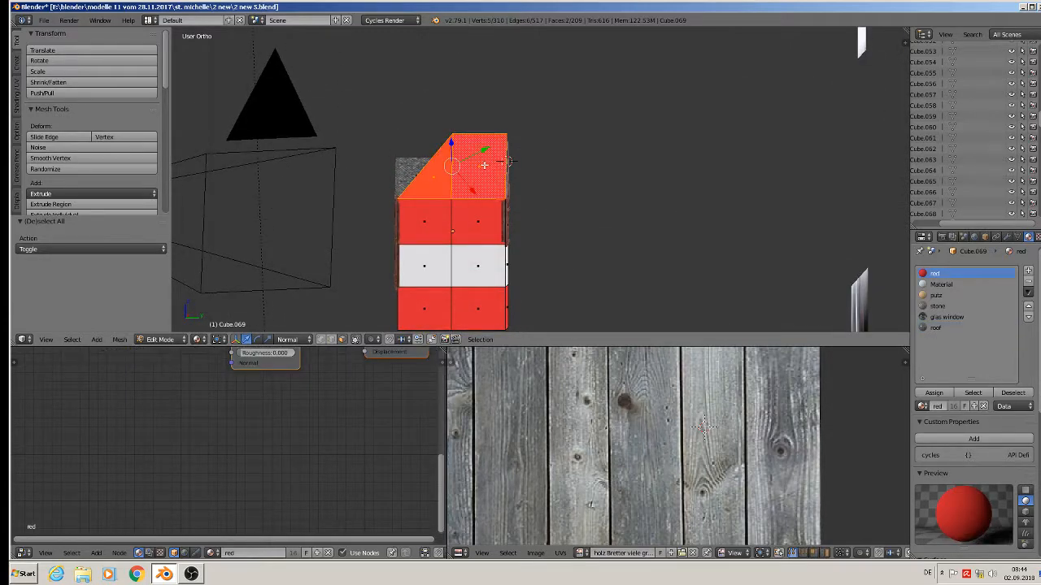
click(937, 327)
click(933, 393)
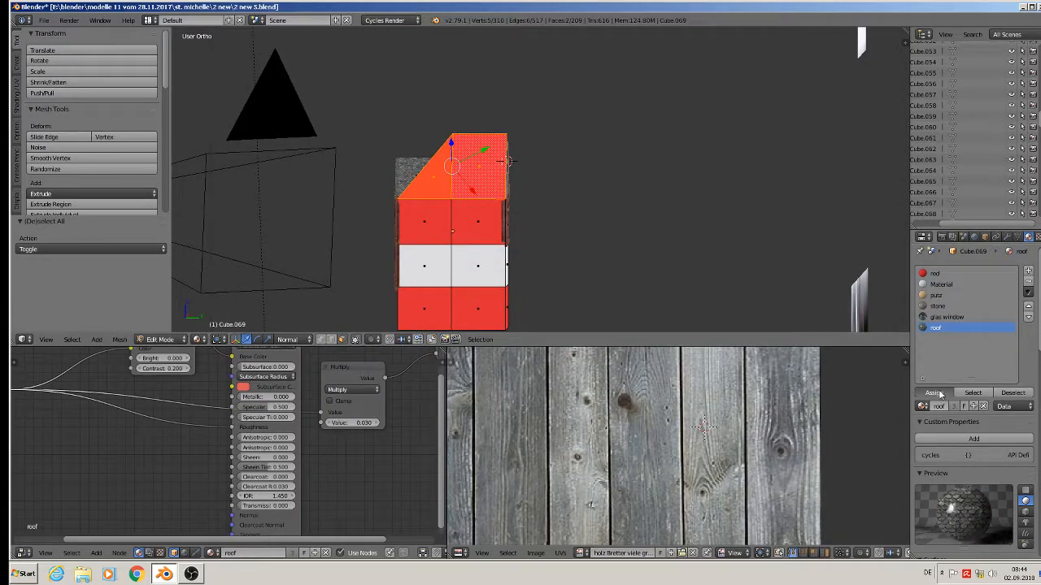
- Project the two side roof faces' UVs from view and scale them up by about 15.7
key(u)
click(528, 202)
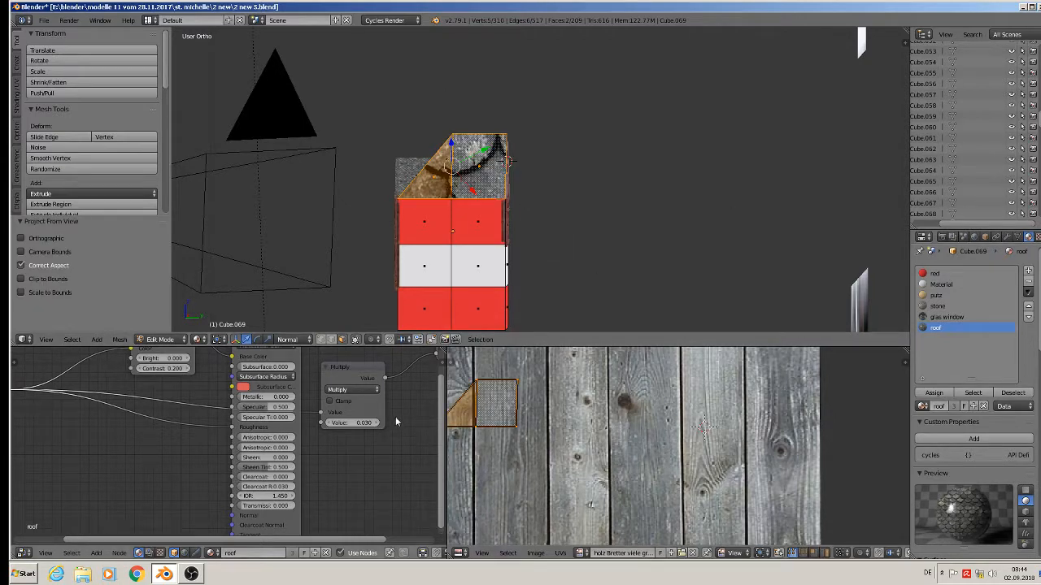
key(s)
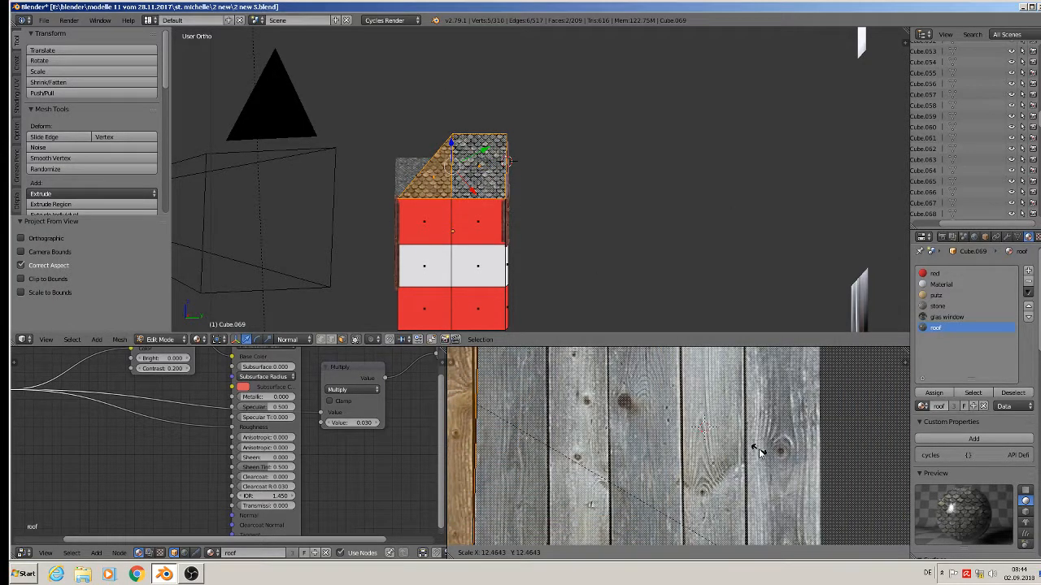
click(509, 525)
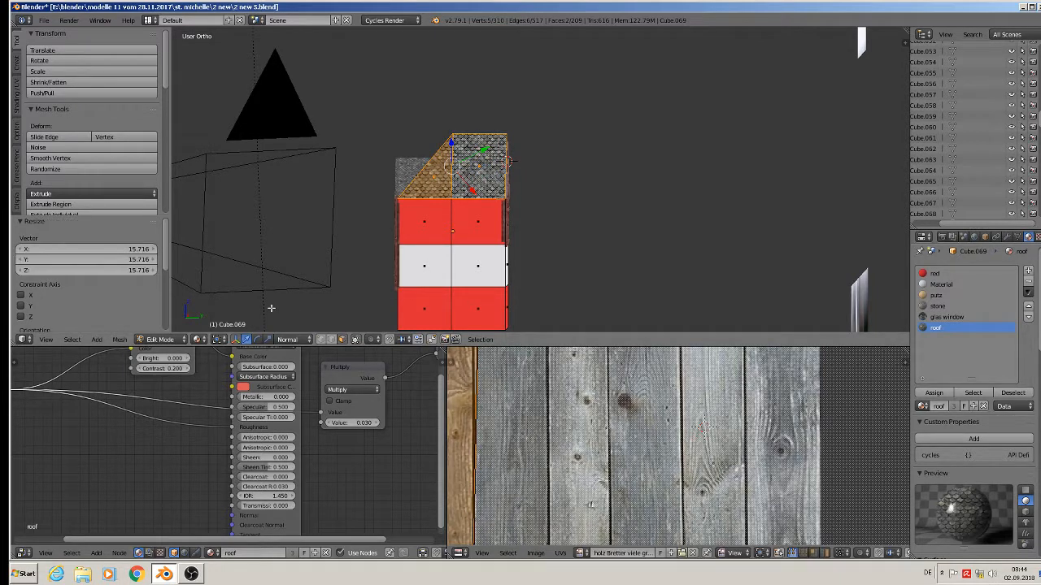
- Set the transform orientation to Global and select the six red and white wall faces below the side roof
click(287, 339)
click(287, 326)
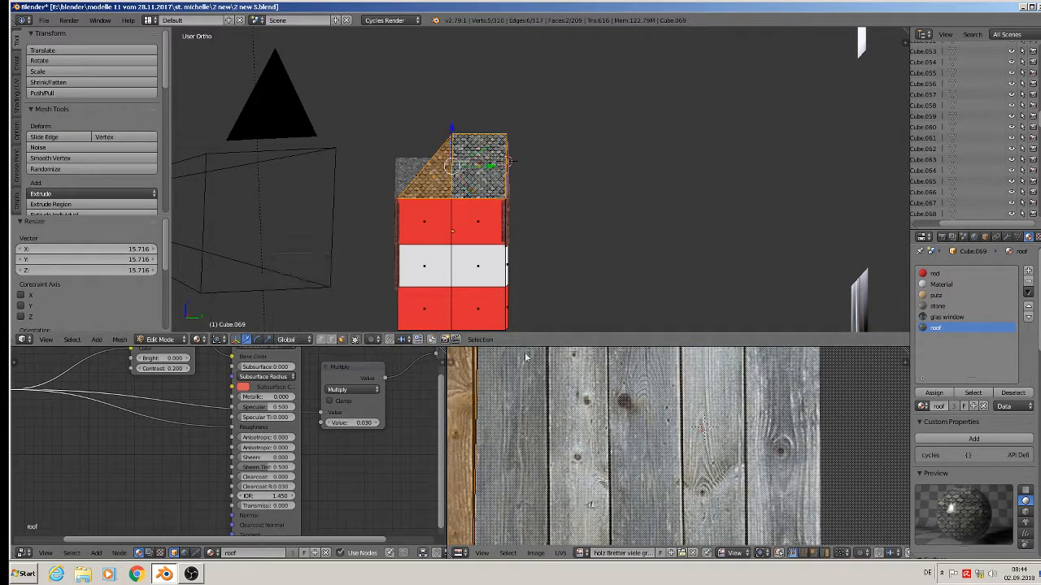
right_click(439, 222)
shift+right_click(476, 220)
shift+right_click(465, 248)
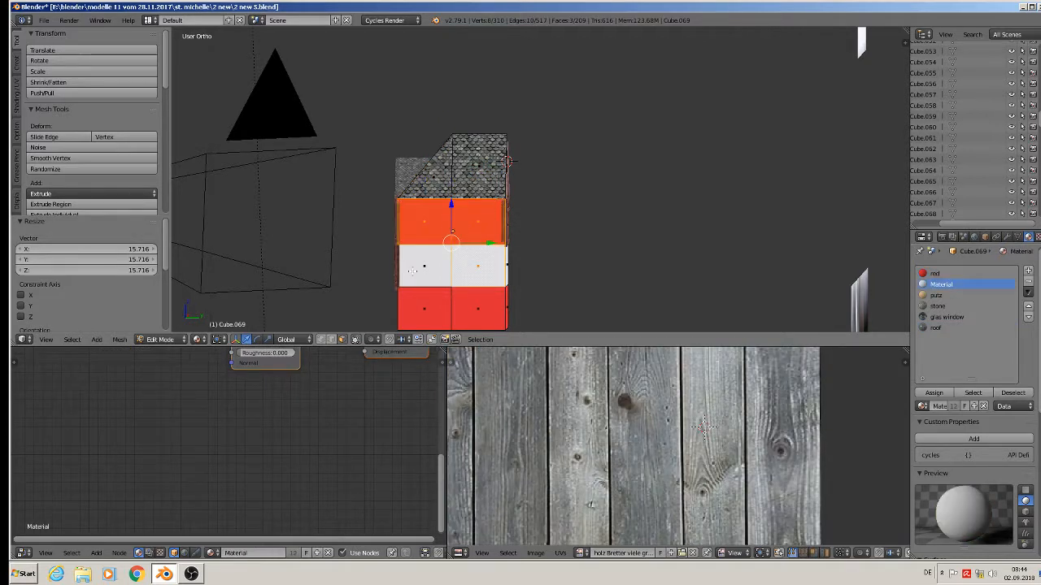
shift+right_click(416, 273)
shift+right_click(423, 308)
shift+right_click(474, 312)
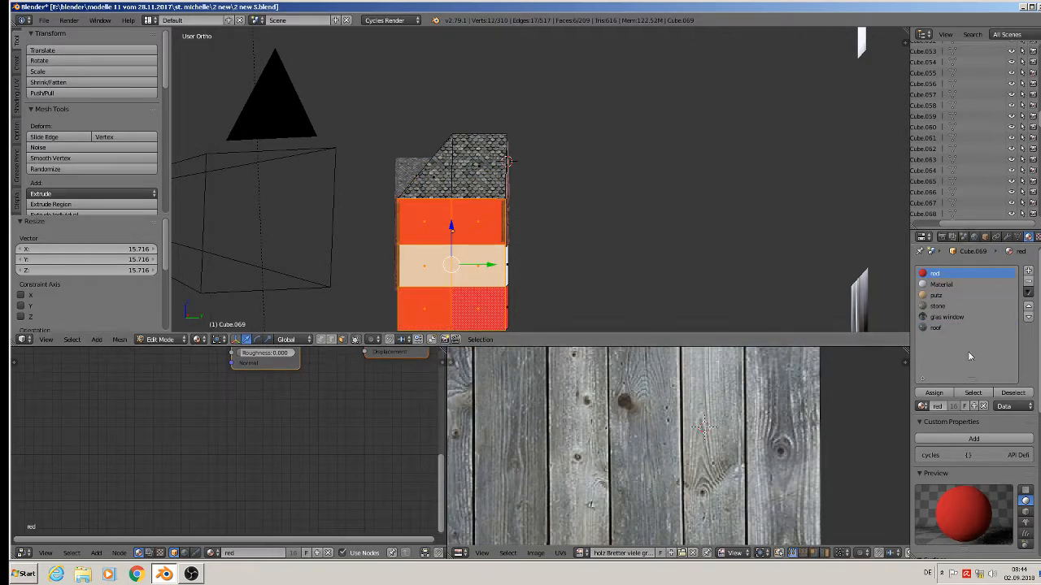
- Assign the stone material to the six selected side wall faces and unwrap them with Project From View
click(938, 307)
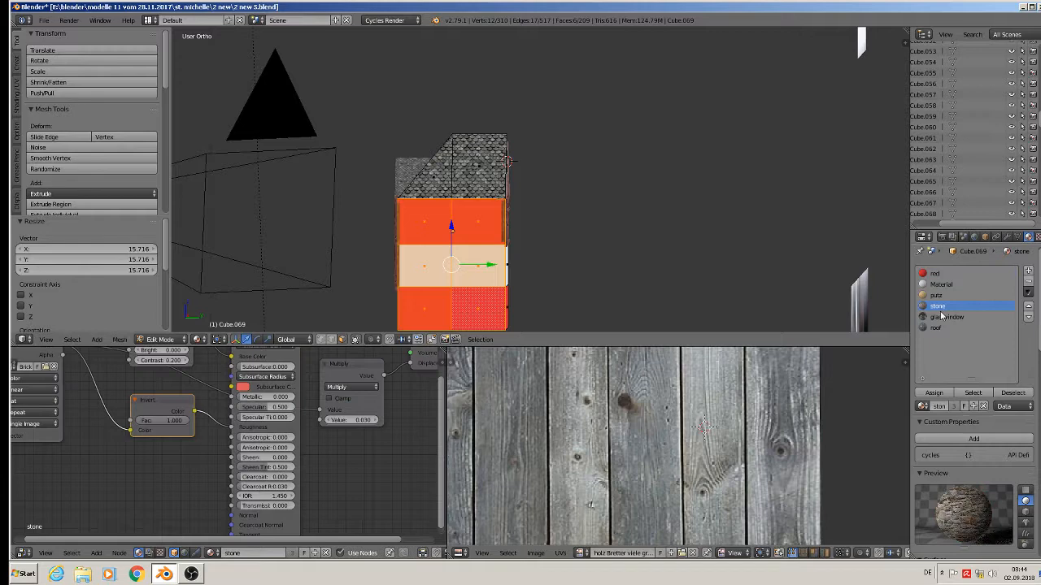
click(941, 394)
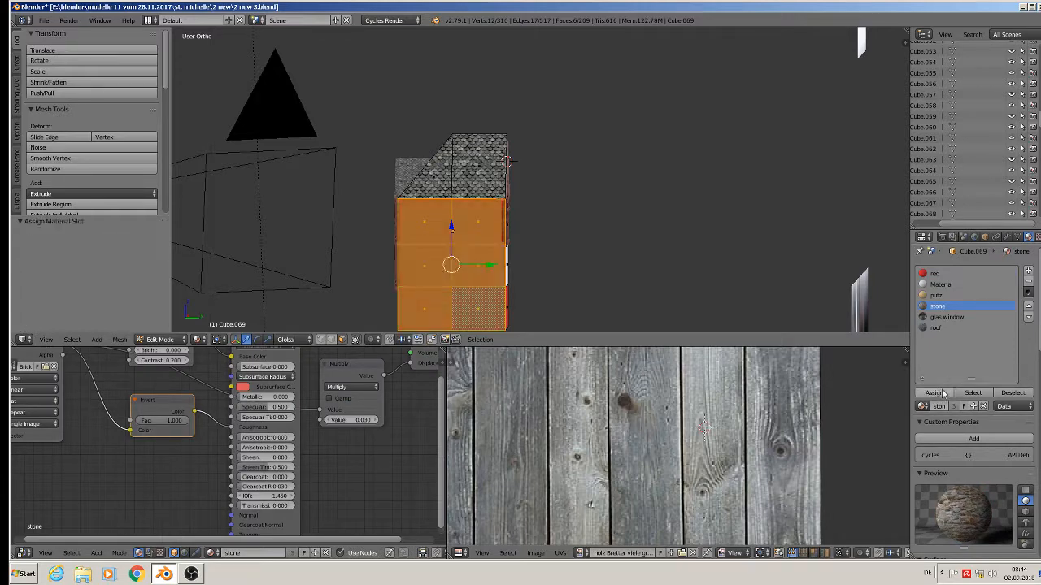
key(u)
click(440, 240)
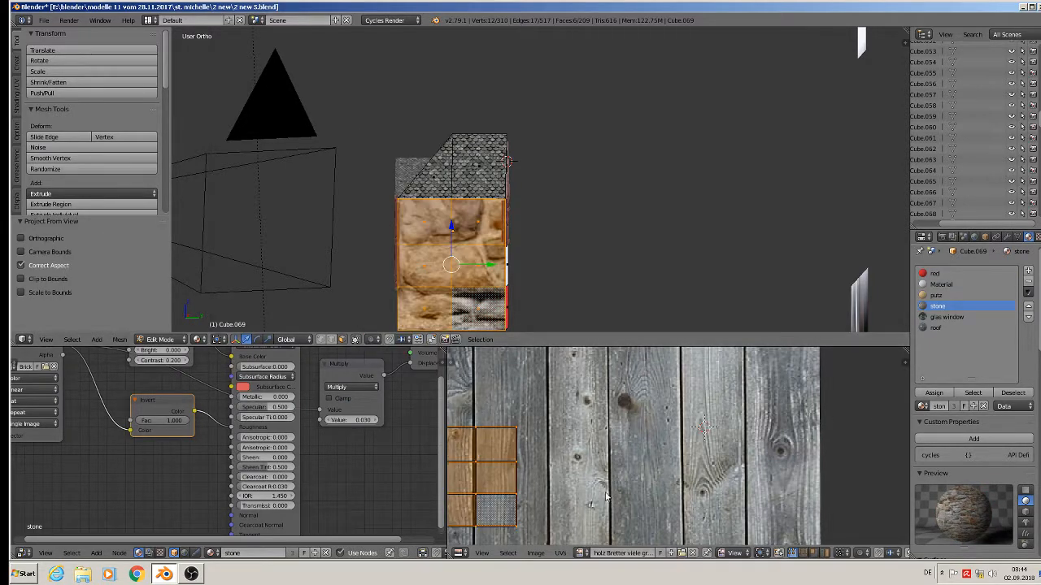
- Scale the side walls' UVs up by about 10.7 and leave mesh editing
key(s)
click(872, 470)
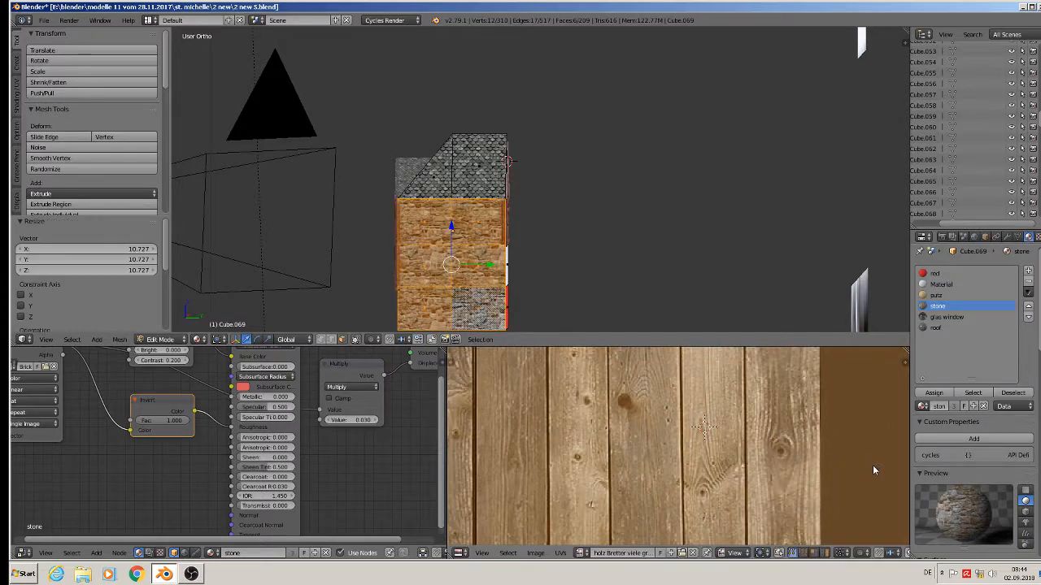
key(Tab)
- Assign the roof material to the two red roof faces on the house's opposite side and project their UVs from view
middle_drag(669, 279, 369, 267)
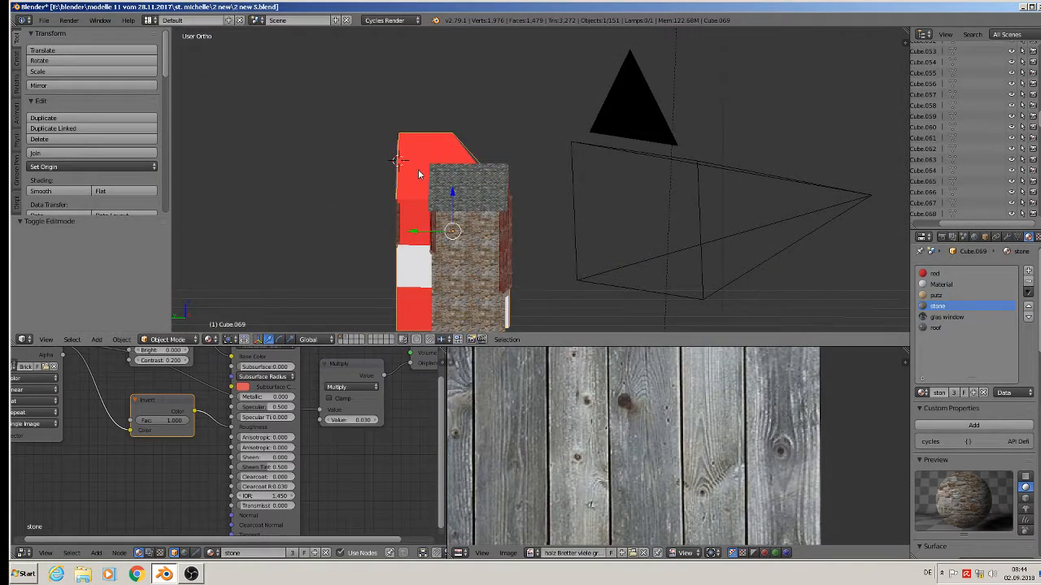
key(Tab)
right_click(465, 154)
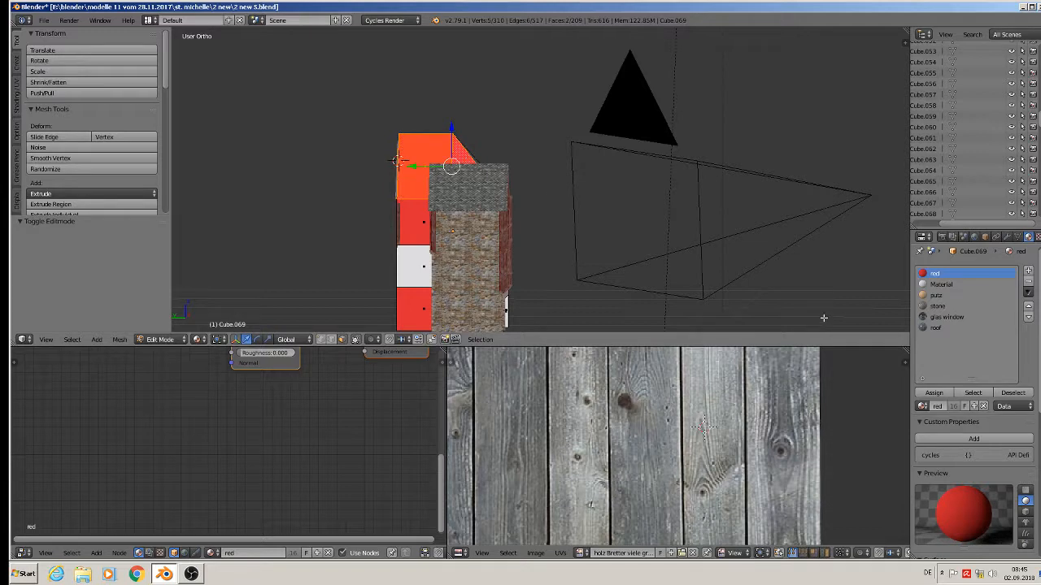
click(935, 327)
click(933, 393)
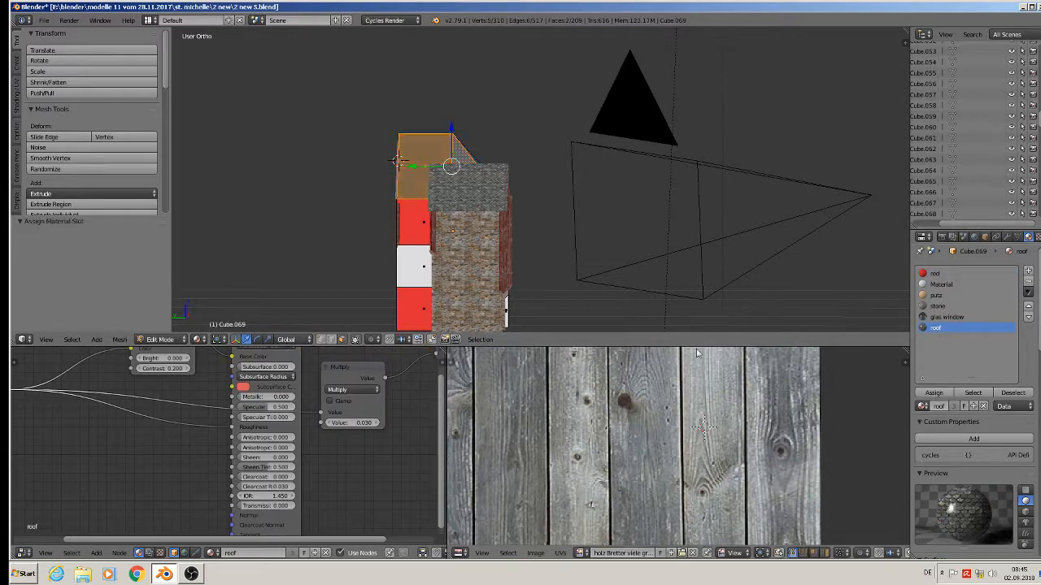
key(u)
click(314, 135)
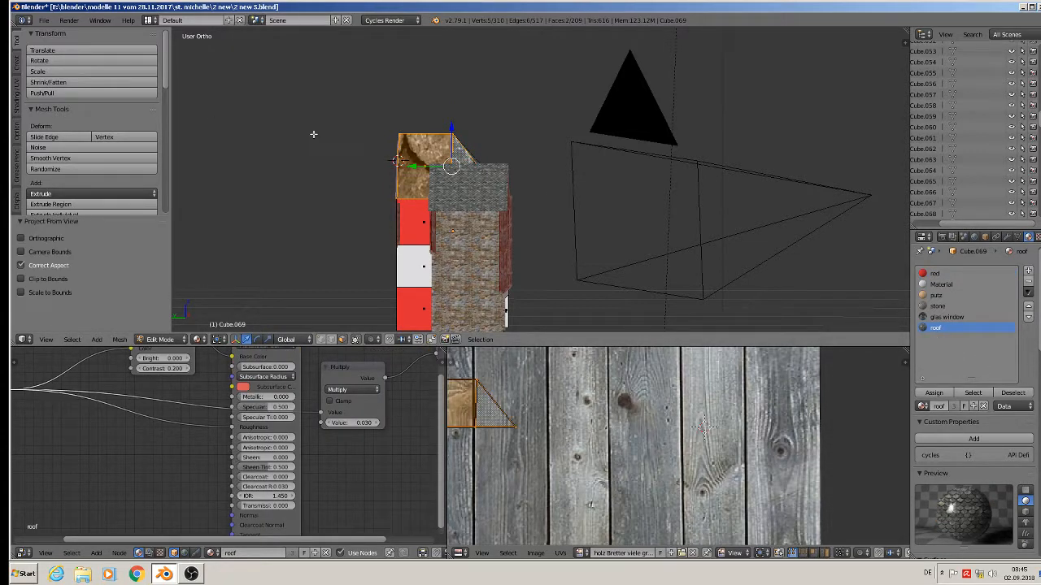
- Scale the UVs of the two selected roof faces up by about 16.4
key(s)
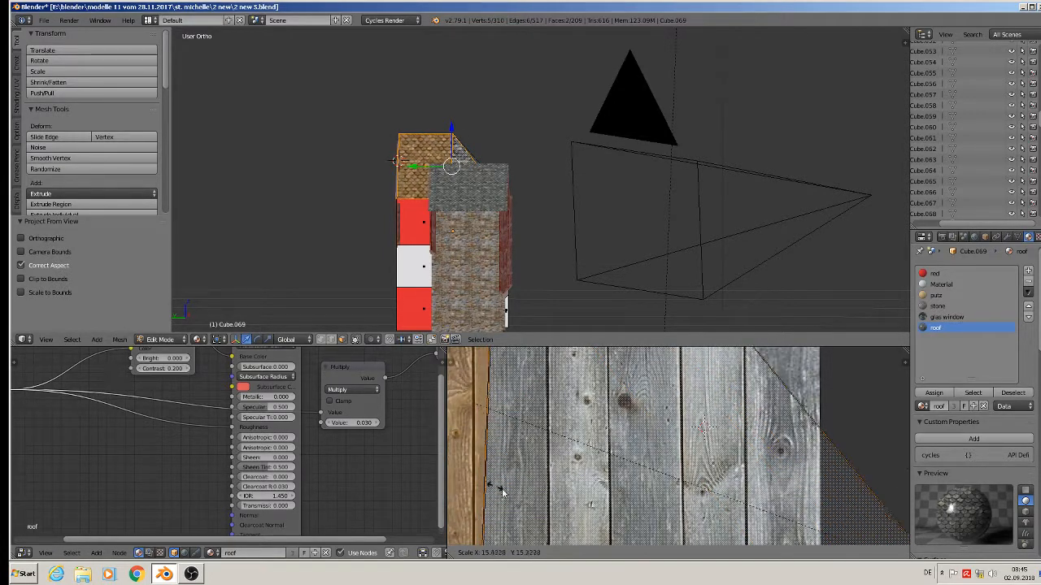
click(616, 539)
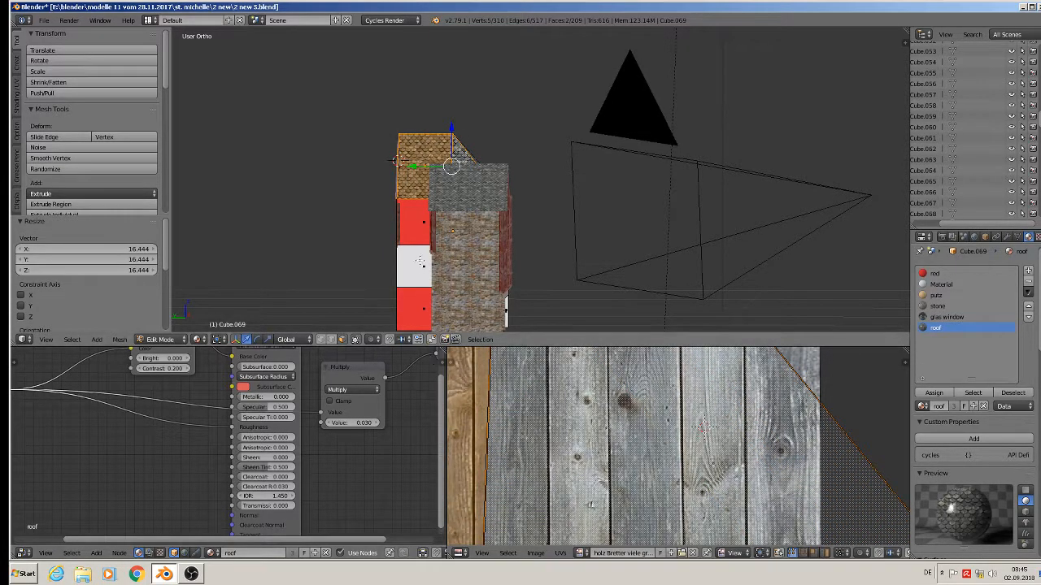
- Assign the stone material to the three red and white side wall faces below the newly textured roof
right_click(414, 219)
shift+right_click(417, 260)
shift+right_click(408, 307)
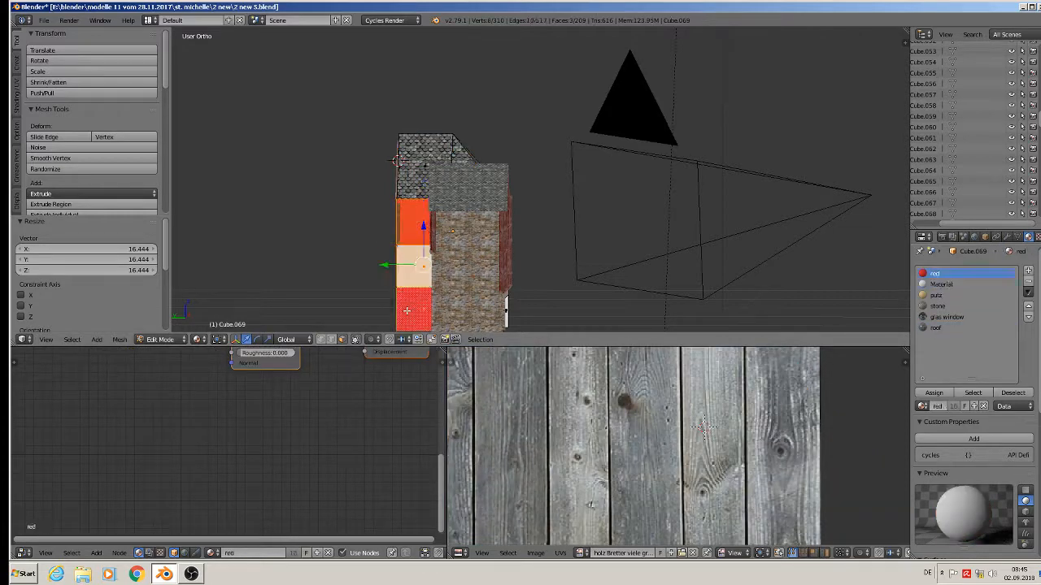
click(938, 306)
click(933, 392)
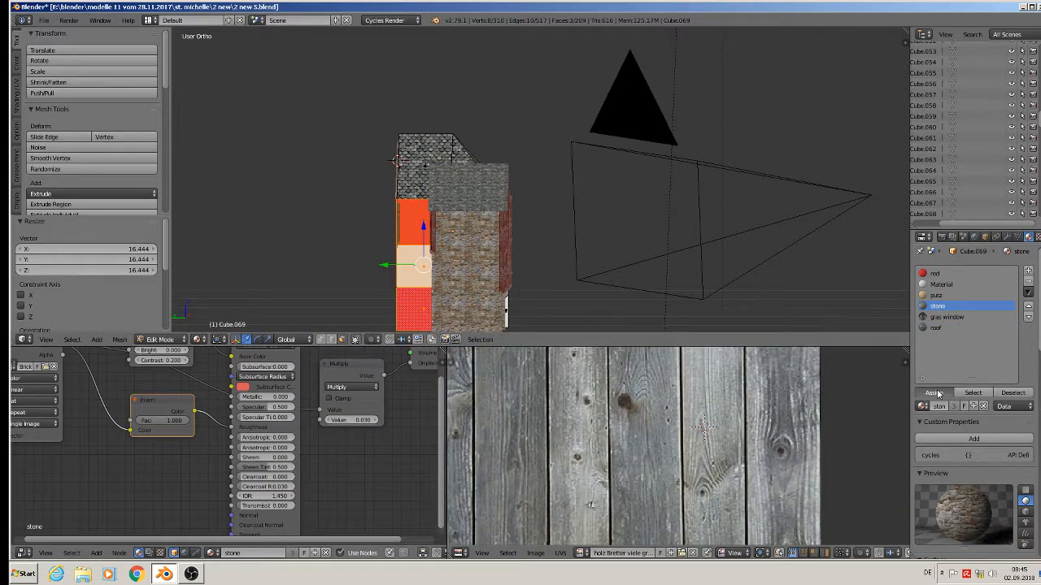
- Project the three wall faces' UVs from view, scale them up by about 11.6 and leave mesh editing
key(u)
click(518, 268)
key(s)
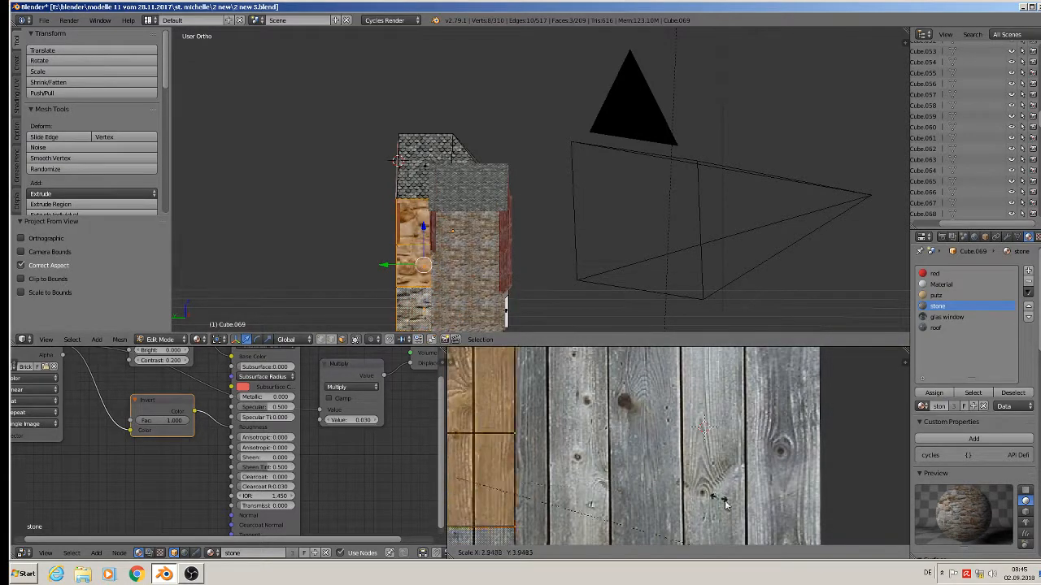
click(742, 469)
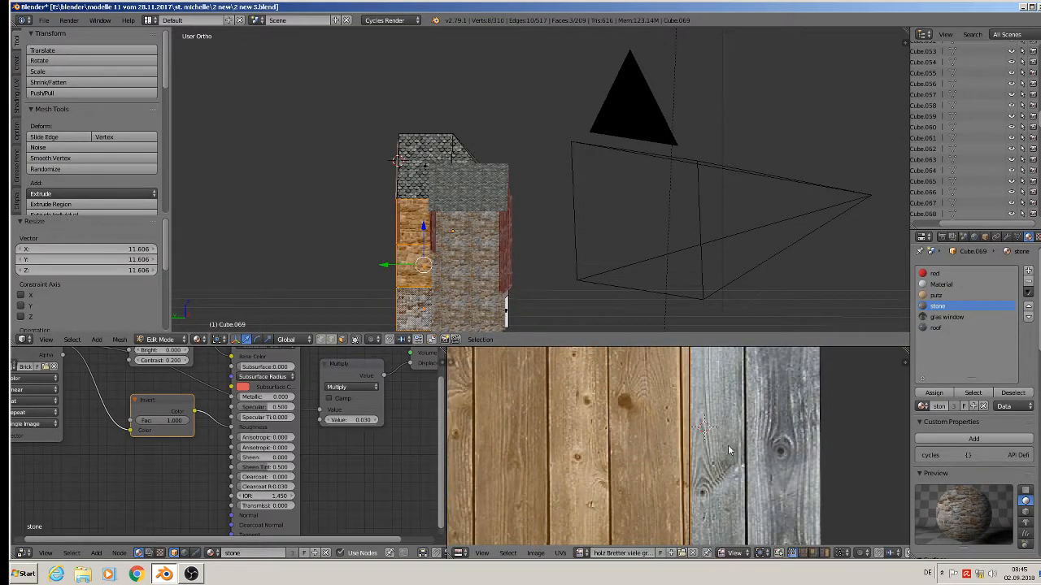
key(Tab)
- Assign the stone material to the three remaining red and white faces in the gap beside the smaller house
middle_drag(555, 301, 676, 314)
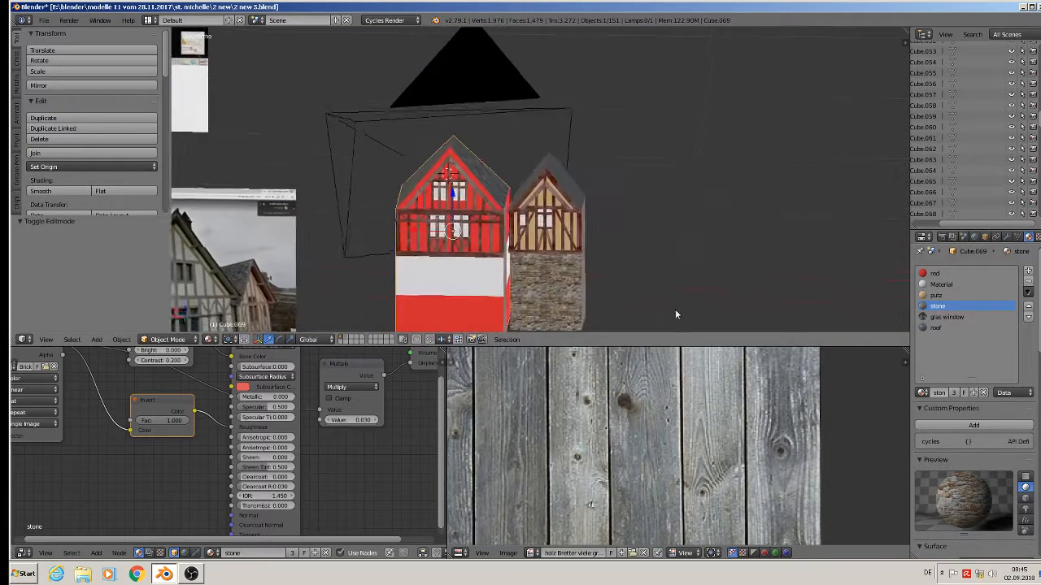
shift+middle_drag(617, 268, 657, 199)
scroll(431, 155, up, 2)
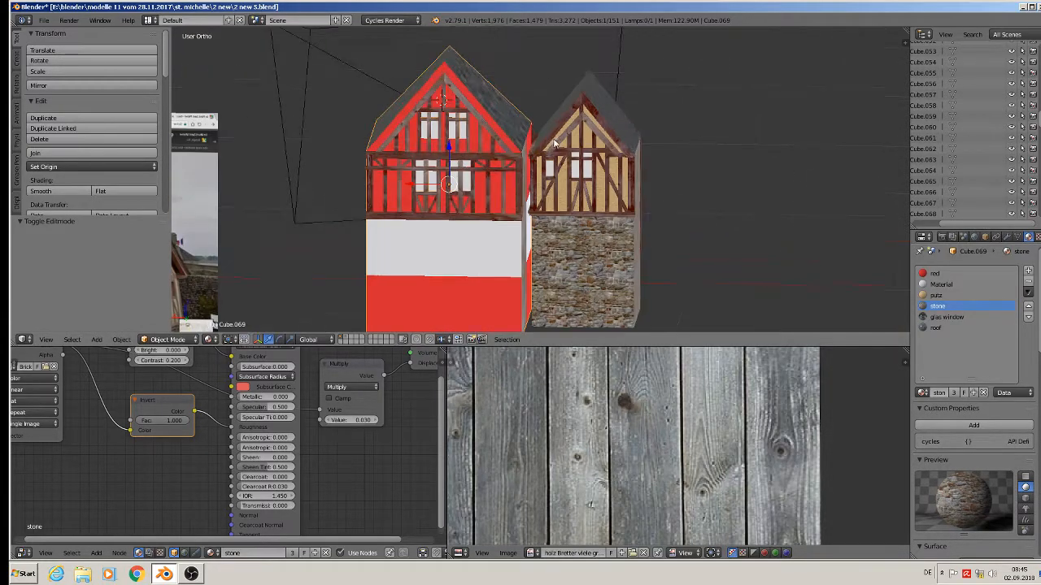
middle_drag(431, 154, 502, 197)
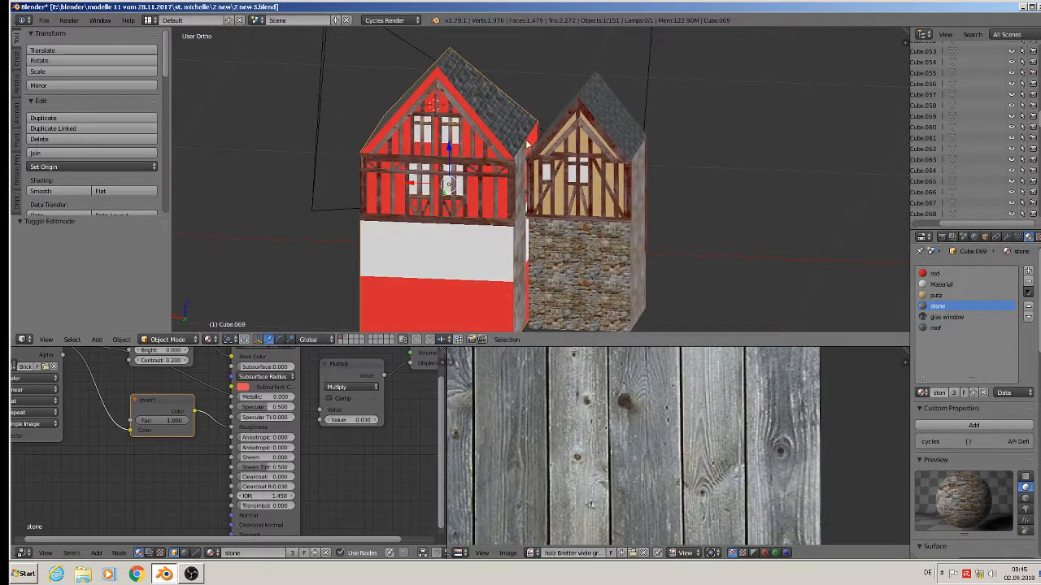
key(Tab)
shift+right_click(530, 239)
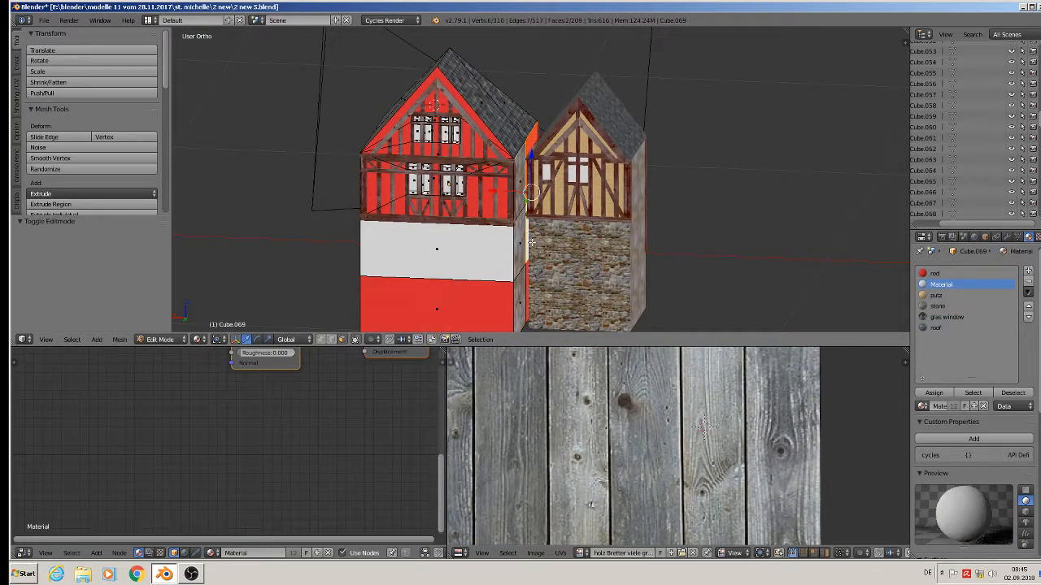
shift+right_click(528, 274)
middle_drag(529, 274, 439, 278)
click(938, 305)
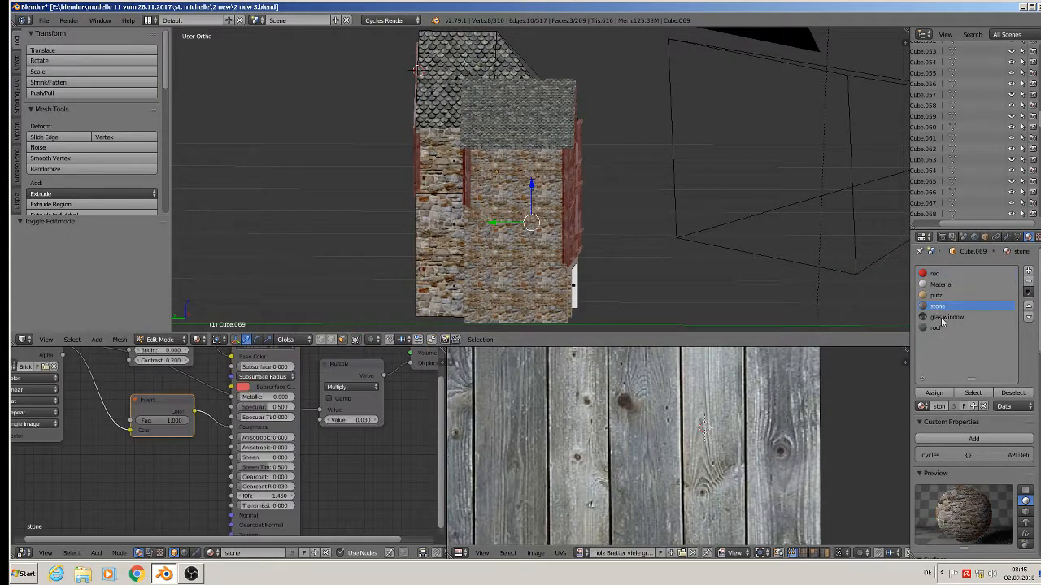
click(934, 392)
- Project the UVs of the wall faces in the gap from view and scale them up by about 5.1
key(u)
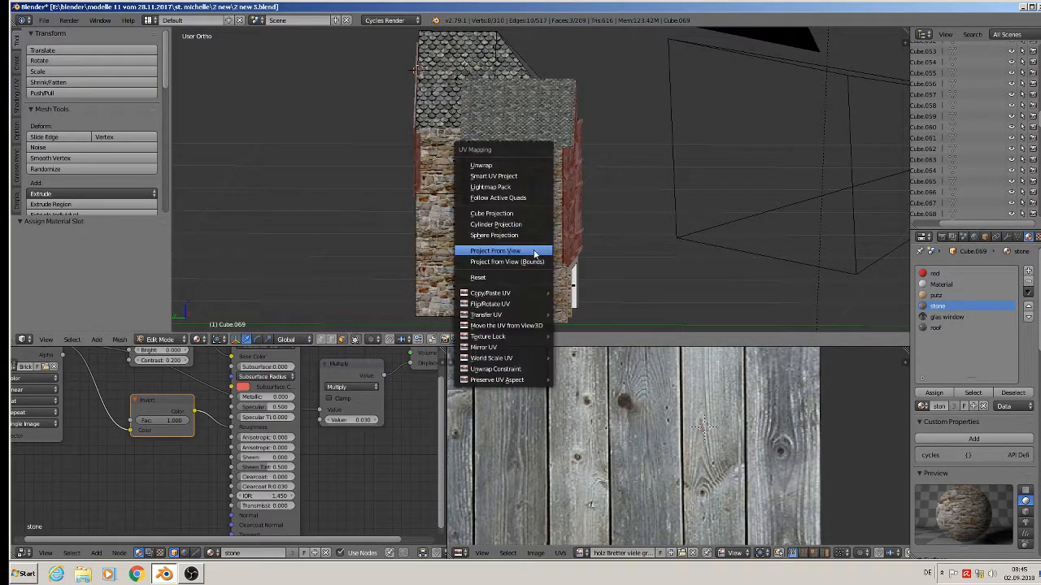
click(532, 253)
click(565, 393)
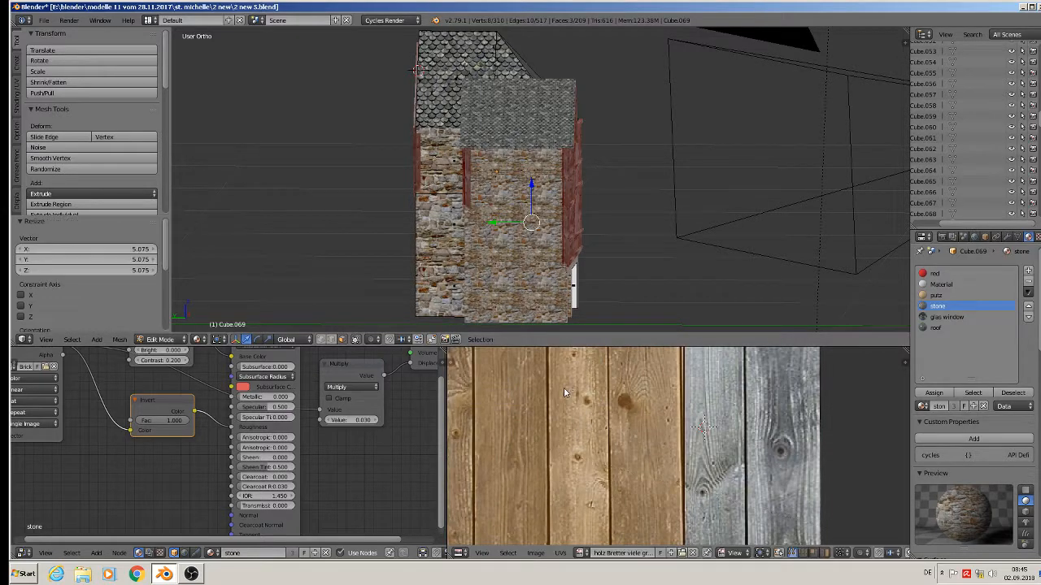
- Assign the stone material to the white and red ground-floor faces on the large house's front
middle_drag(388, 164, 563, 171)
key(a)
right_click(460, 246)
shift+right_click(454, 295)
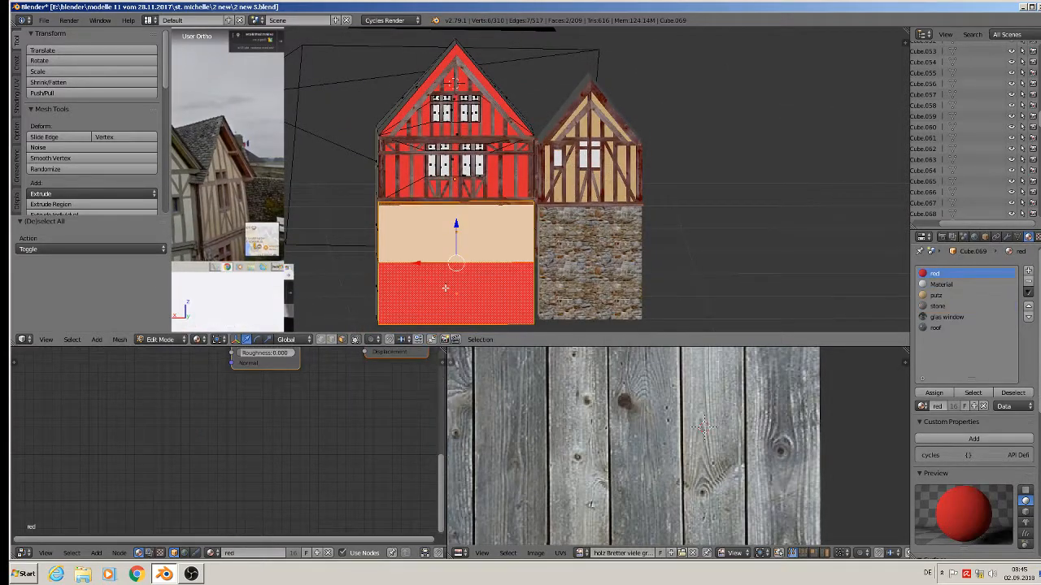
middle_drag(445, 288, 441, 274)
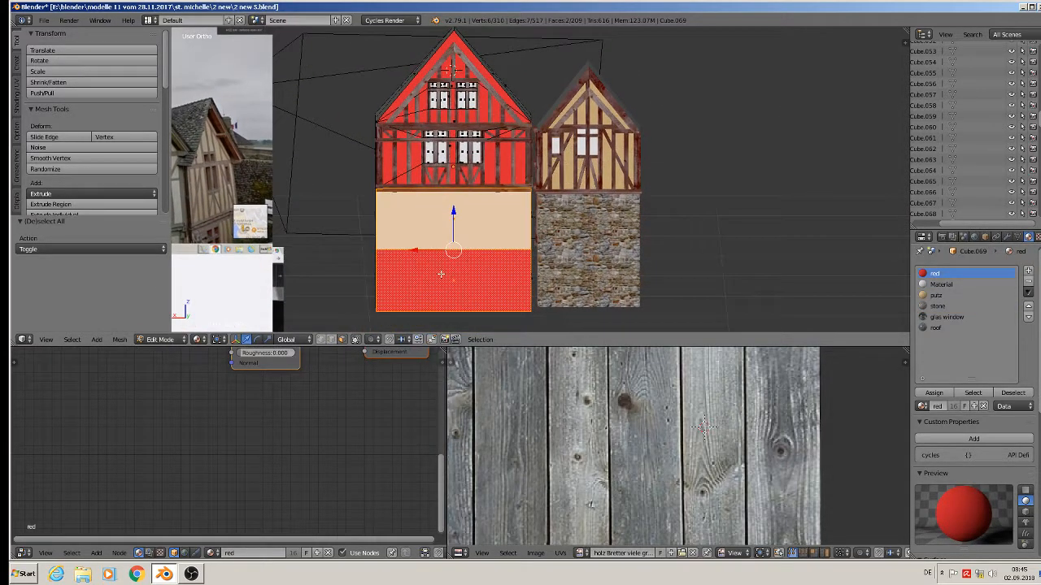
click(939, 306)
click(933, 393)
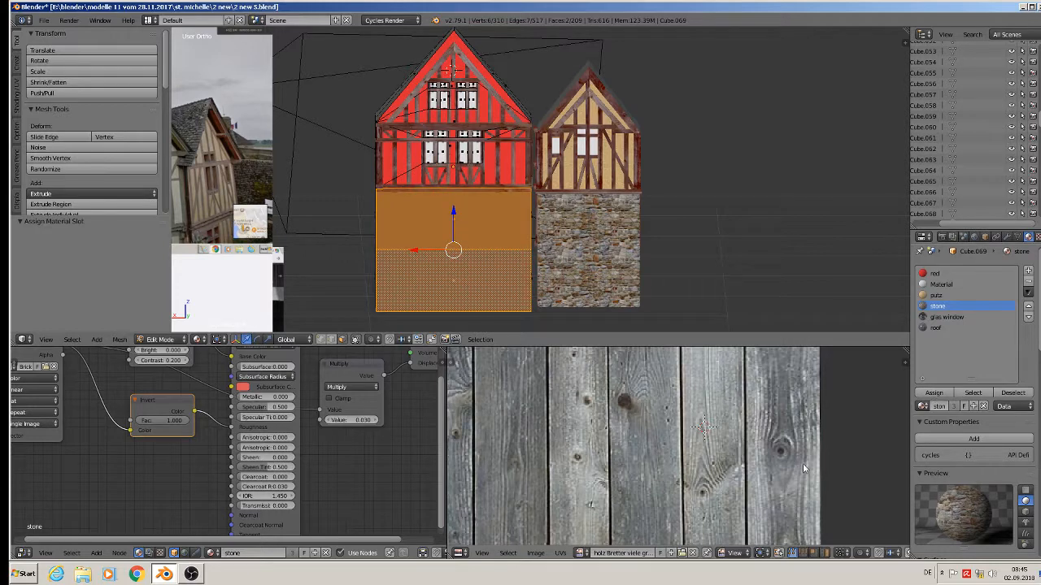
- Project the two ground-floor faces' UVs from view, enlarge them to suit the neighbouring house's stone pattern, and clear the selection
key(u)
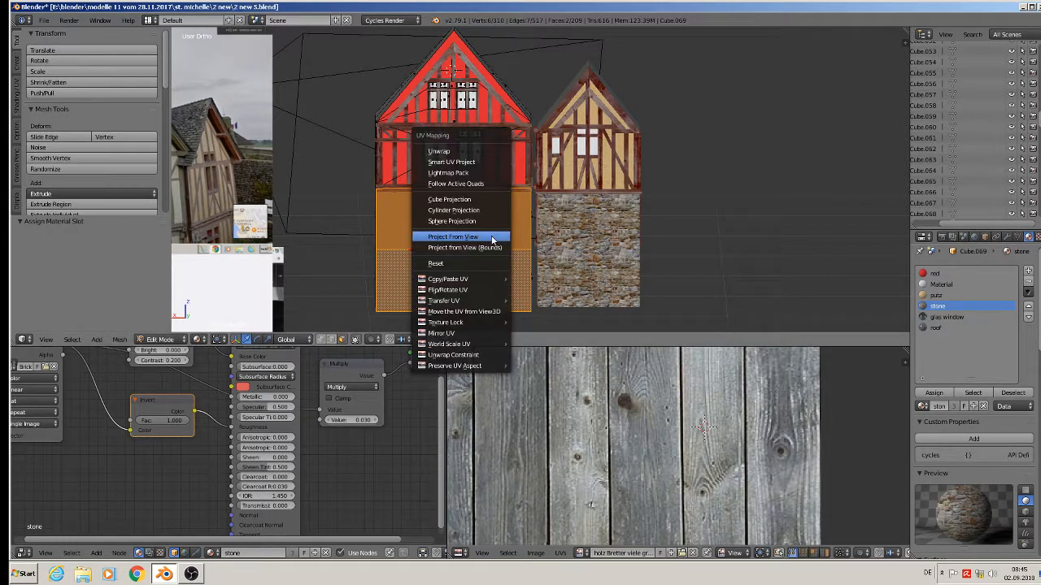
click(488, 235)
key(s)
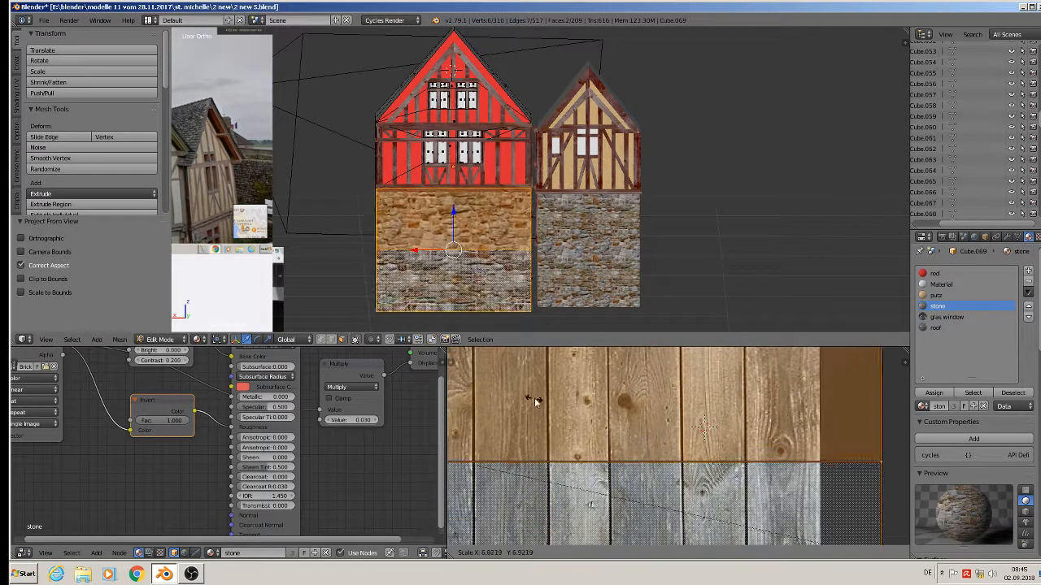
click(774, 493)
key(a)
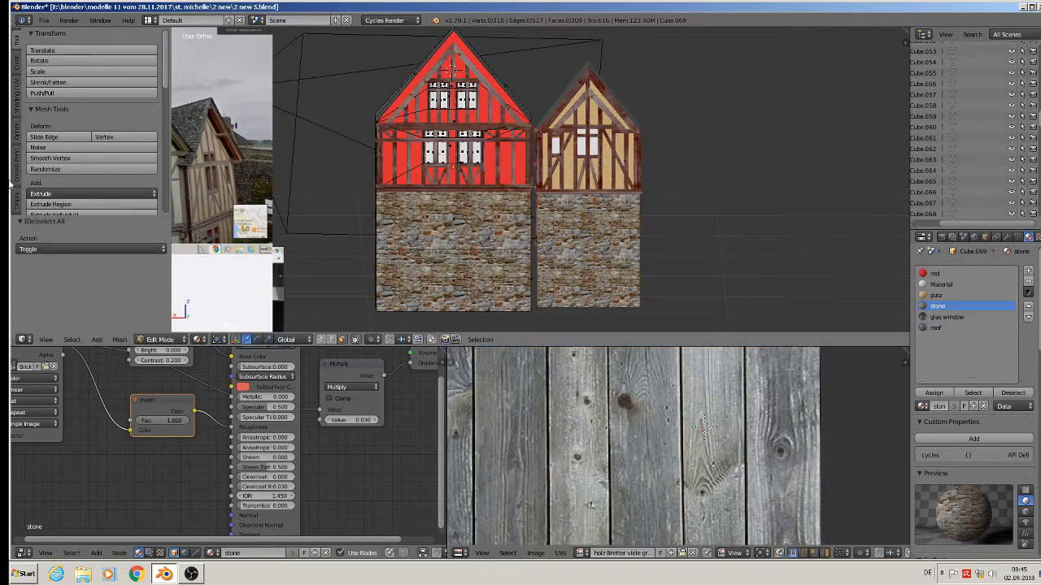
- Assign the putz material to the five red facade faces in the gable and upper floor of the large house
shift+middle_drag(520, 210, 579, 248)
scroll(528, 131, up, 2)
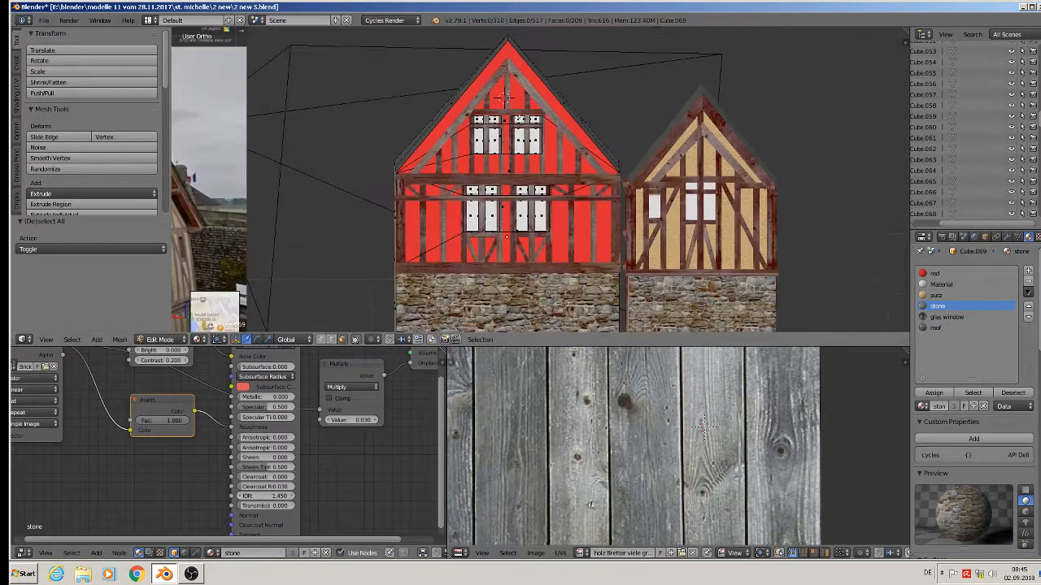
right_click(489, 72)
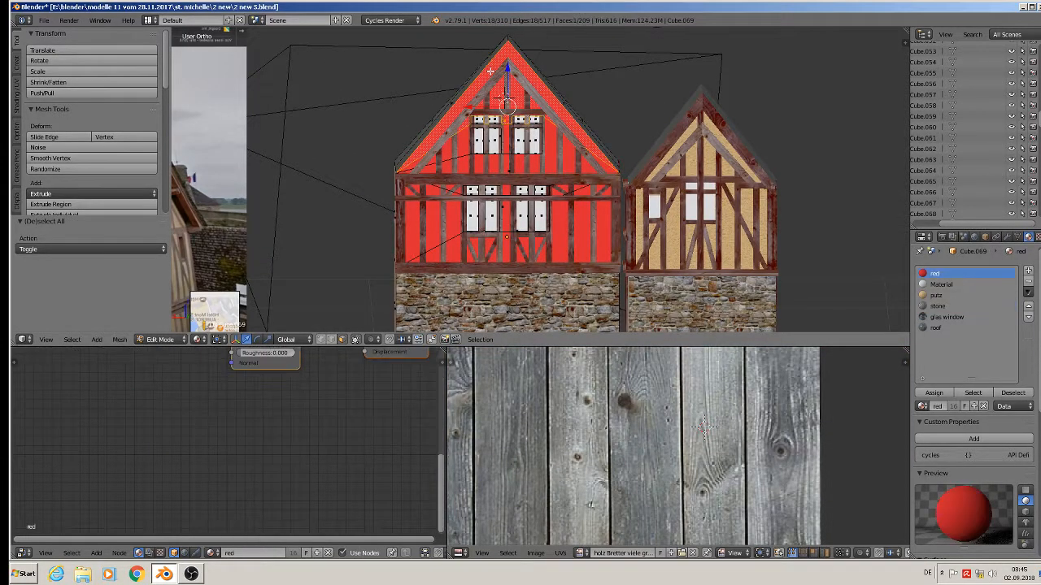
shift+right_click(456, 155)
shift+right_click(480, 165)
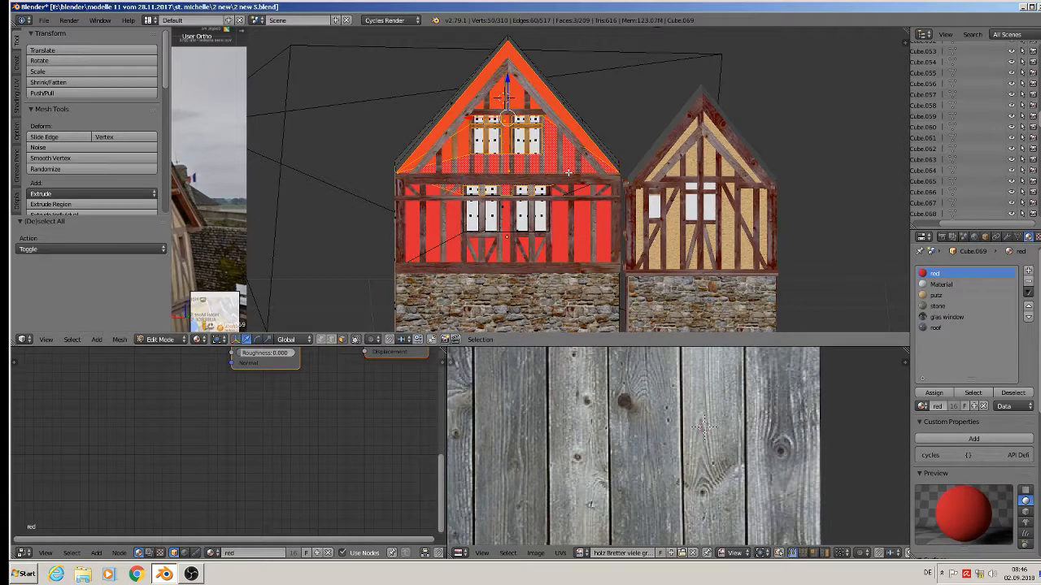
shift+right_click(514, 229)
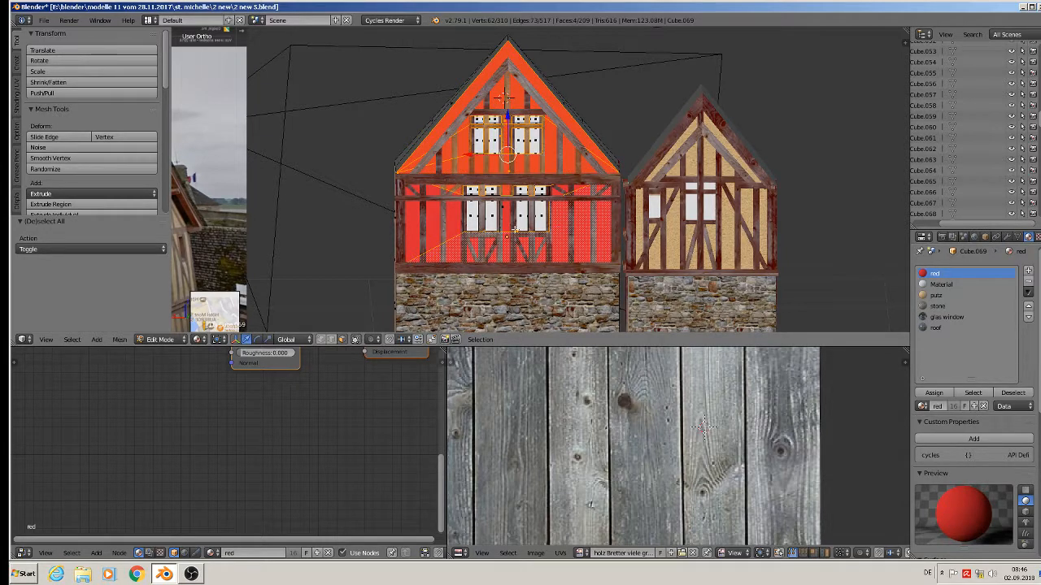
shift+right_click(477, 229)
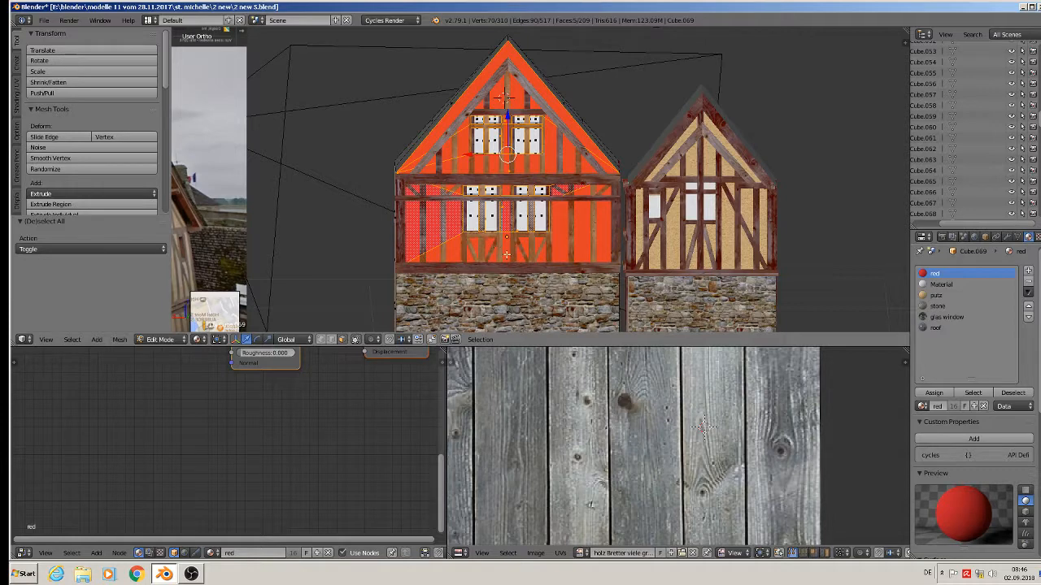
click(935, 295)
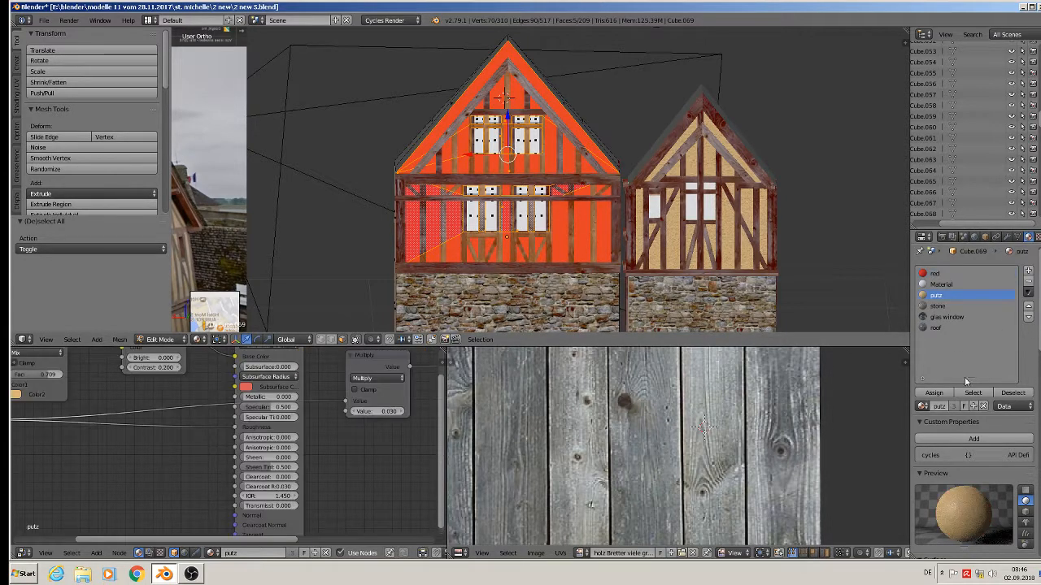
click(933, 393)
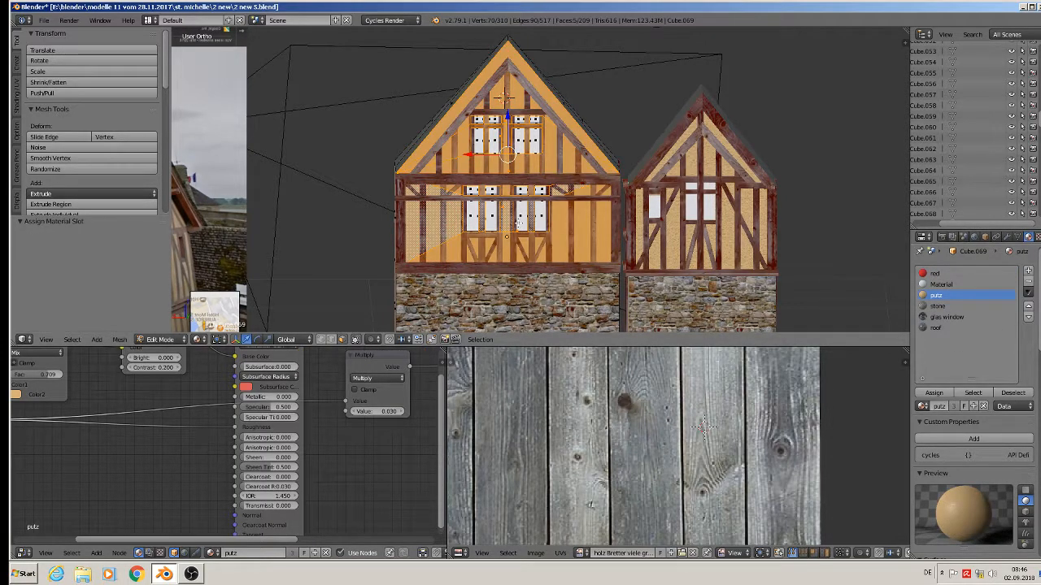
- Project the facade faces' UVs from view and scale them up by about 7.1
key(u)
click(513, 224)
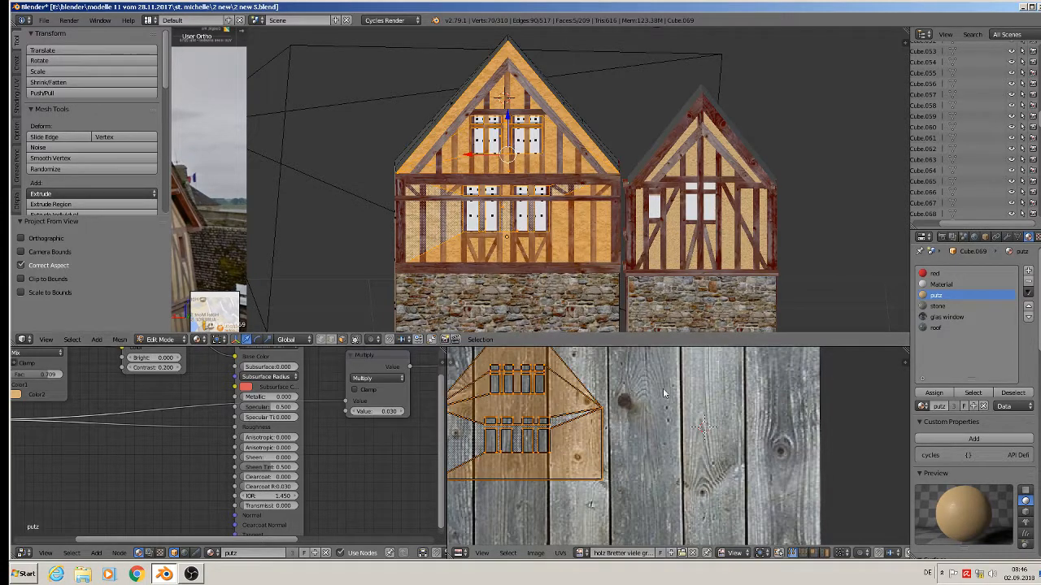
key(s)
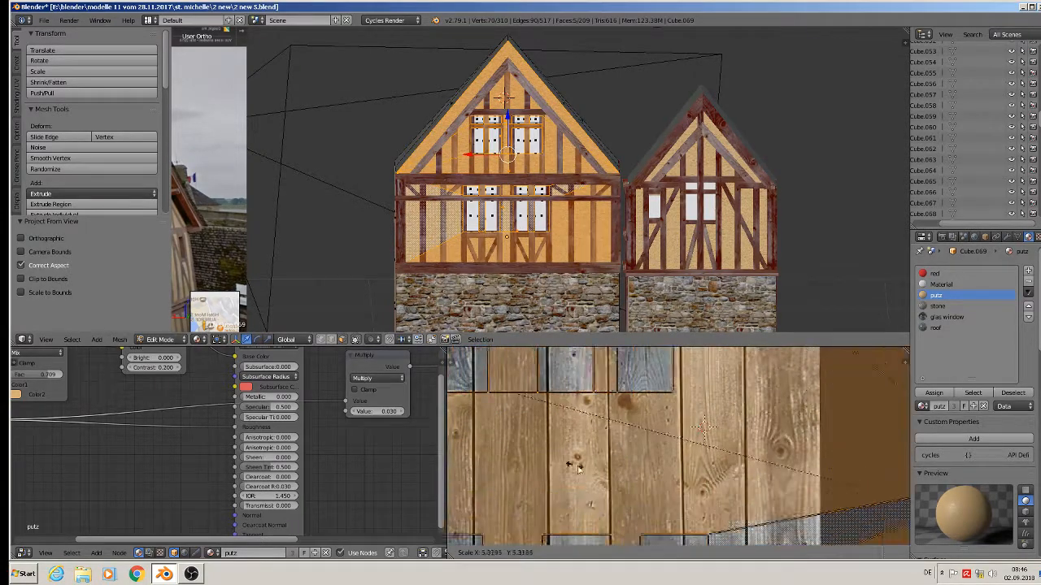
click(704, 503)
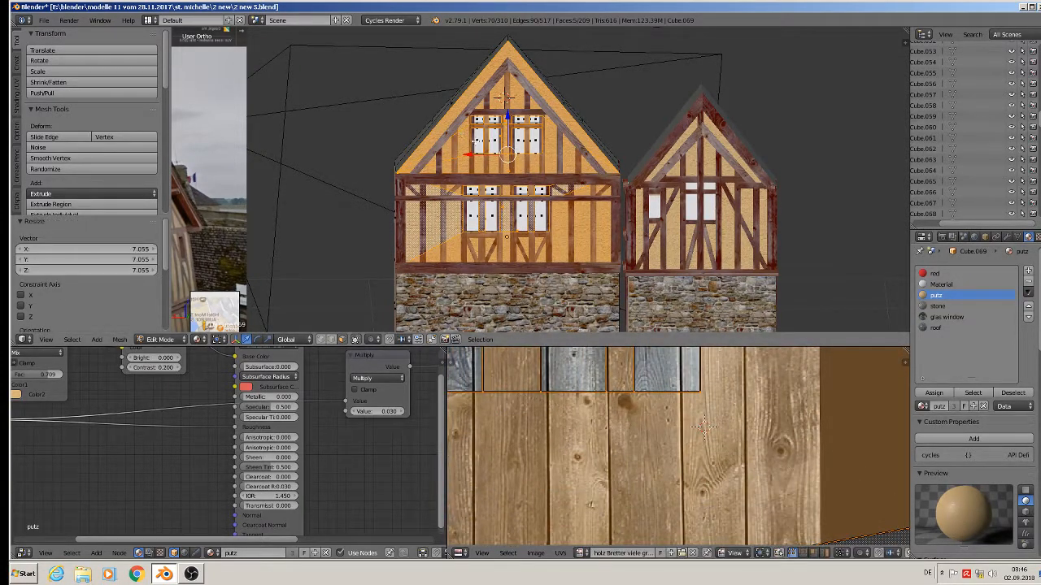
- Assign the glas window material to the 16 white window panes in the gable and upper floor of the large house
right_click(478, 140)
shift+right_click(477, 118)
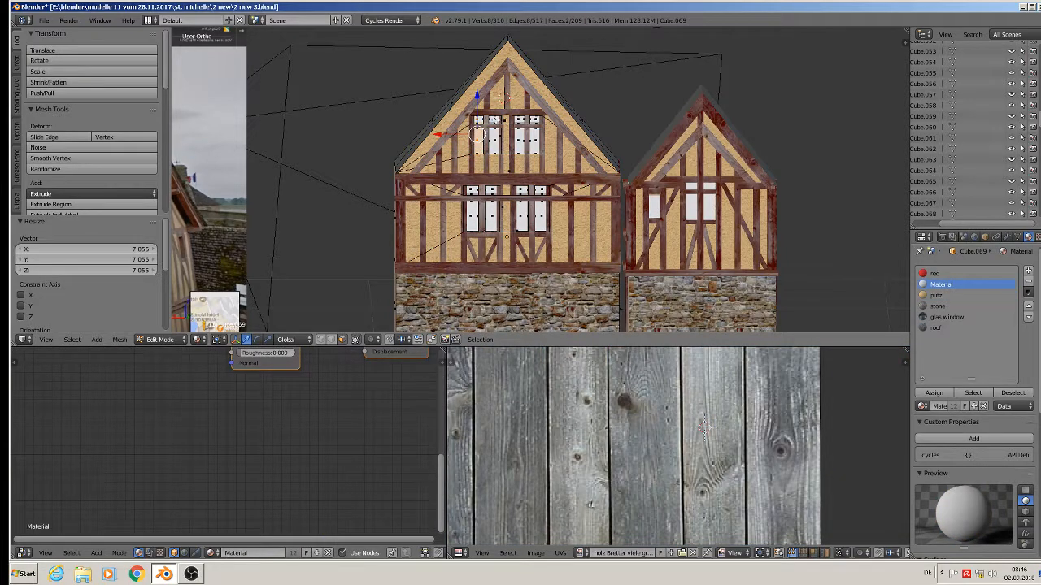
shift+right_click(493, 138)
shift+right_click(498, 139)
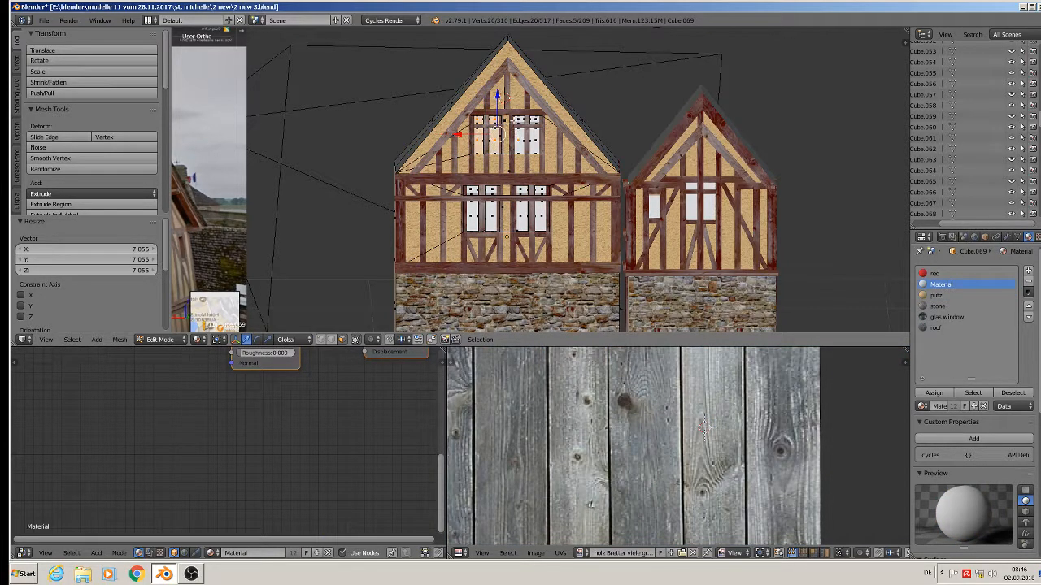
shift+right_click(520, 122)
shift+right_click(534, 120)
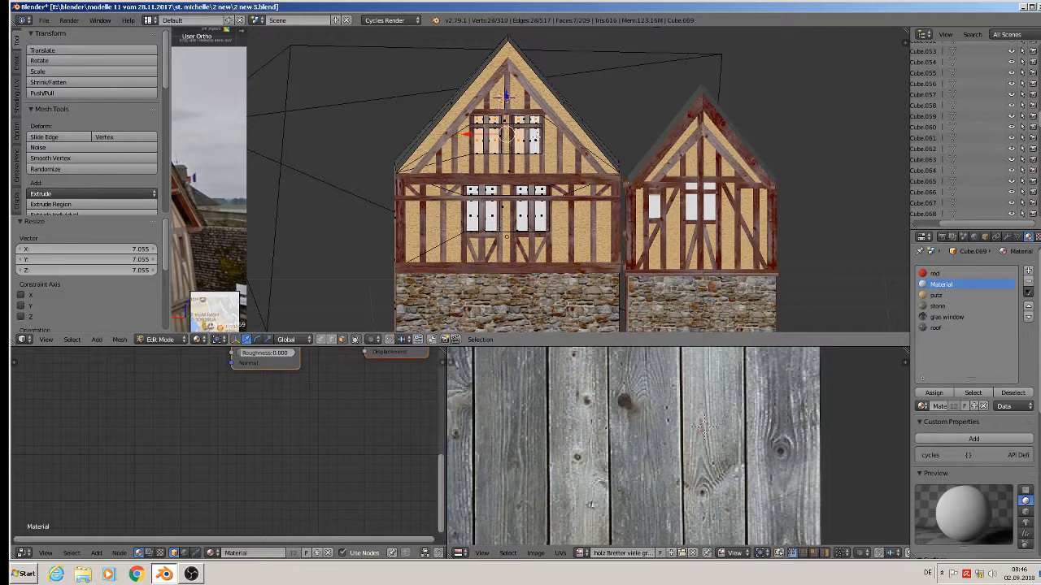
shift+right_click(539, 216)
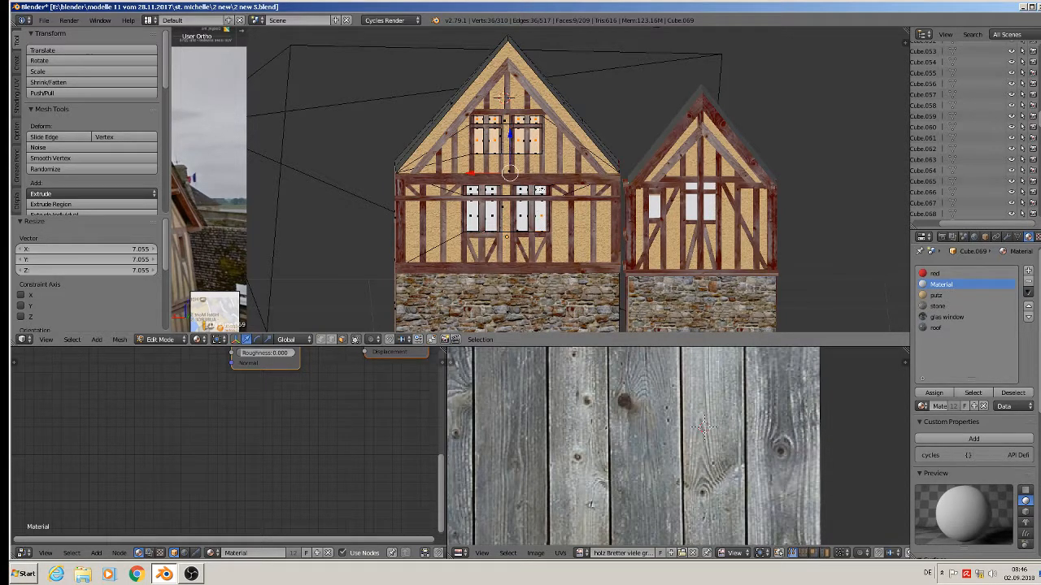
shift+right_click(540, 189)
shift+right_click(522, 191)
shift+right_click(524, 207)
shift+right_click(492, 210)
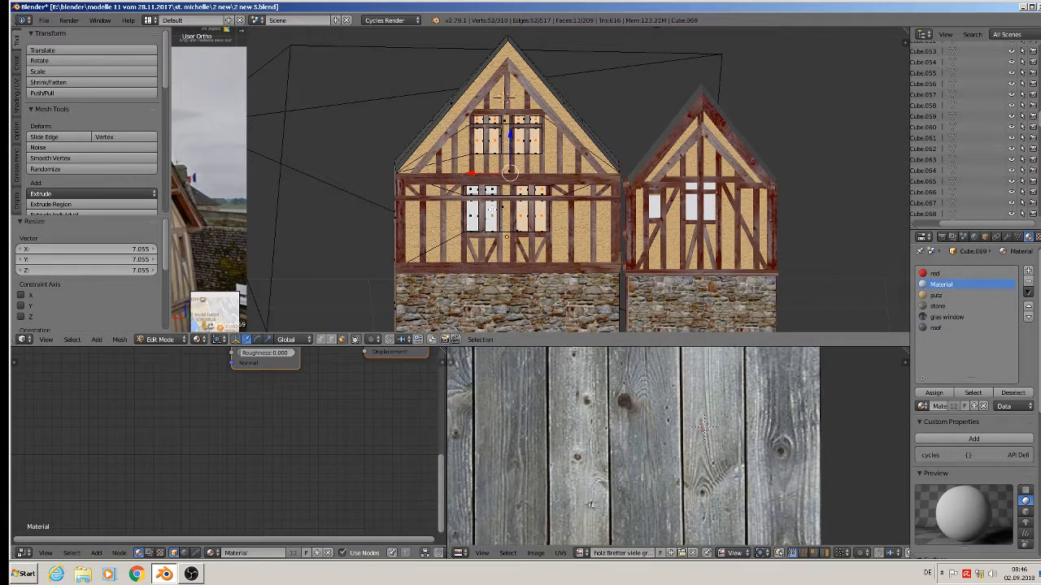
shift+right_click(492, 193)
shift+right_click(474, 198)
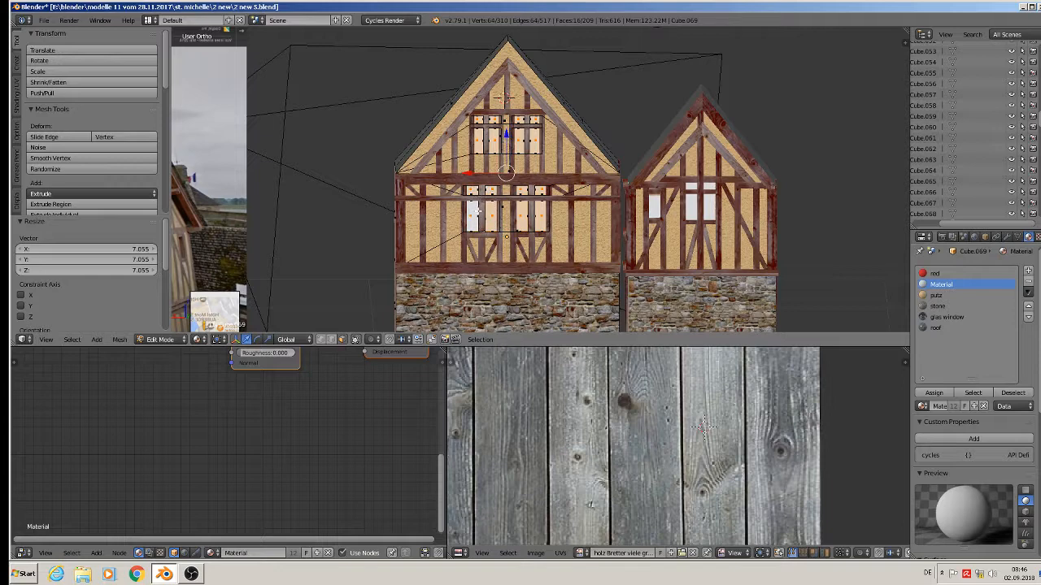
click(947, 318)
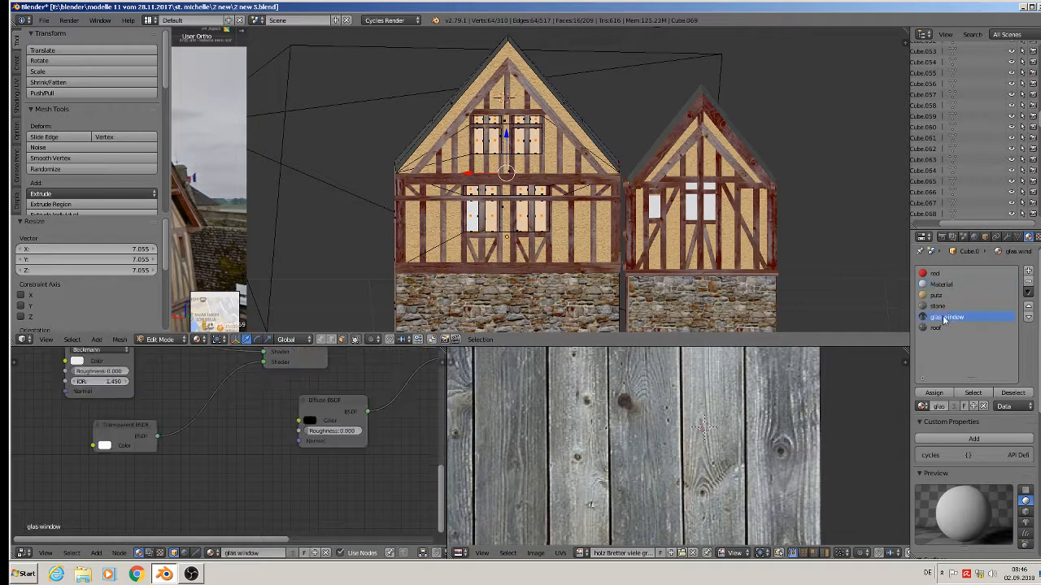
click(933, 393)
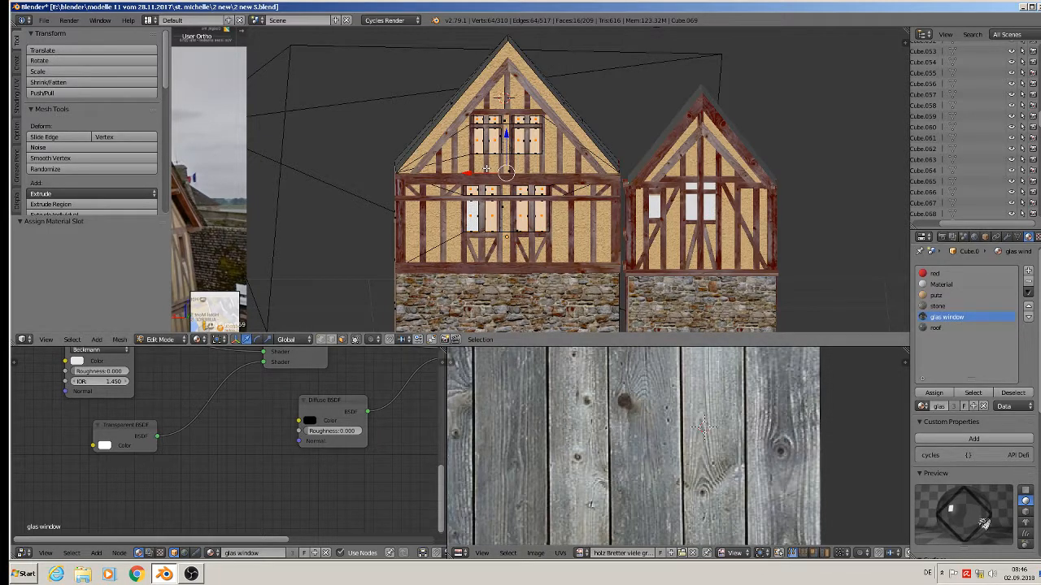
- Project the window panes' UVs from view, enlarge them strongly, clear the selection and leave mesh editing
key(u)
click(486, 168)
key(s)
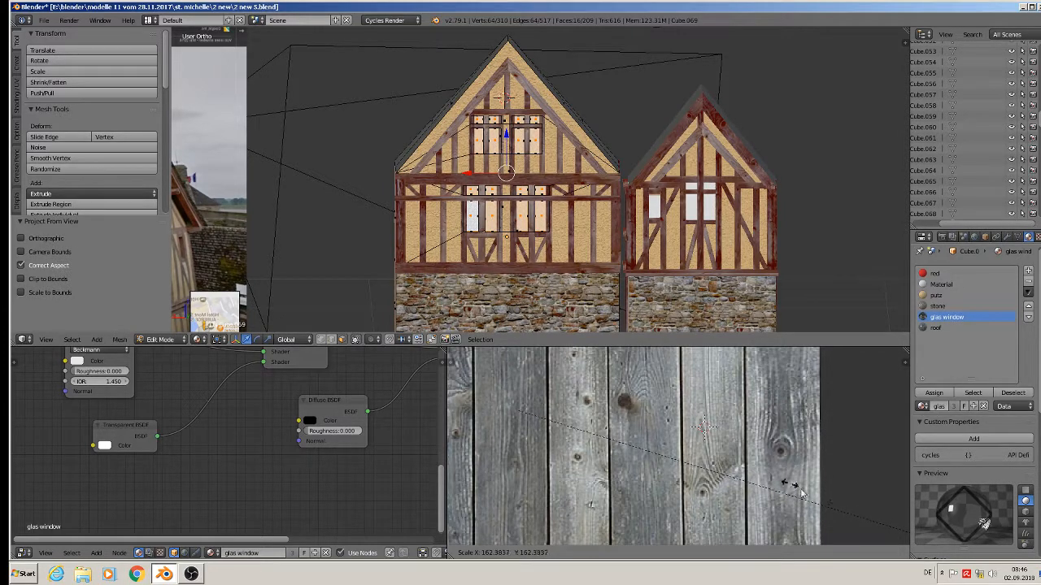
click(485, 523)
key(Tab)
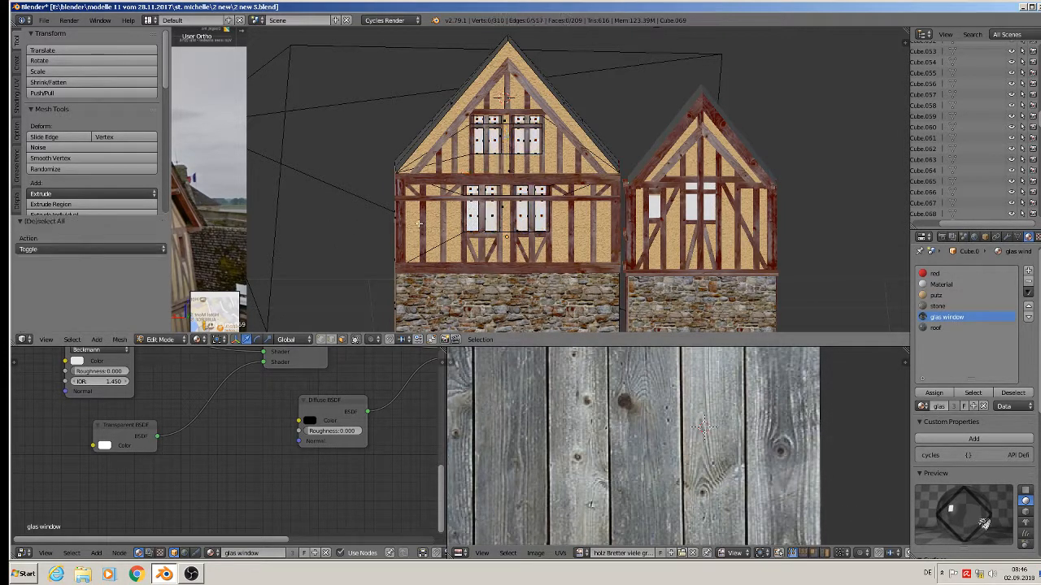
- Examine the large house's gable up close, including the materials on its roof and facade faces
middle_drag(436, 222, 433, 177)
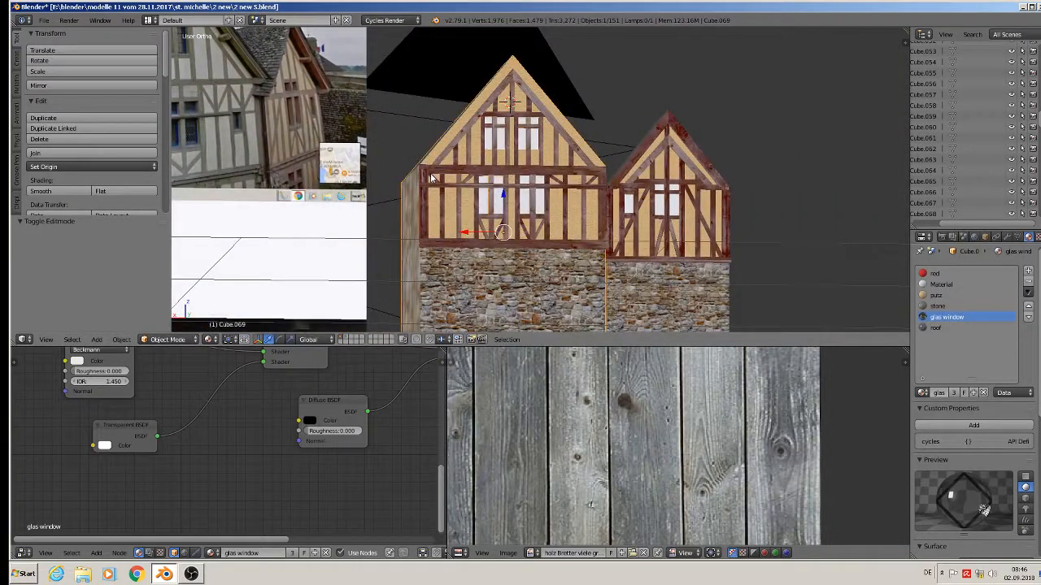
scroll(432, 178, down, 1)
scroll(435, 96, up, 4)
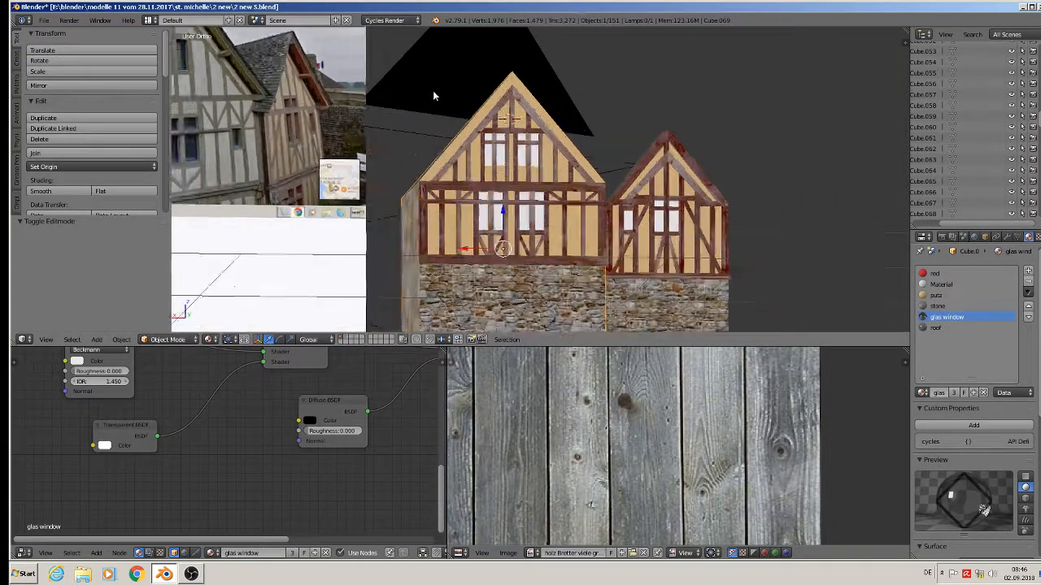
middle_drag(503, 126, 505, 144)
scroll(507, 146, up, 1)
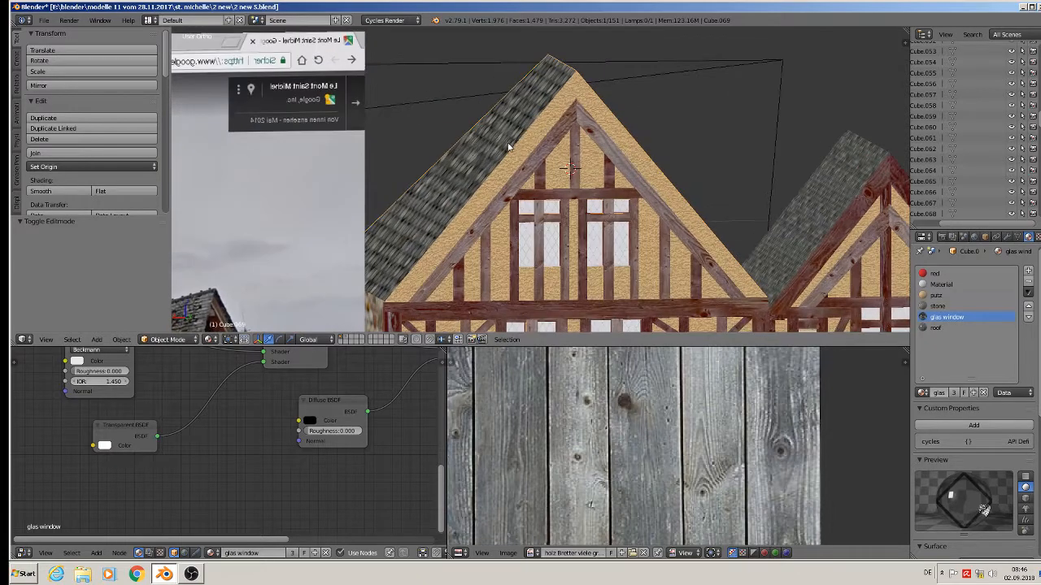
key(Tab)
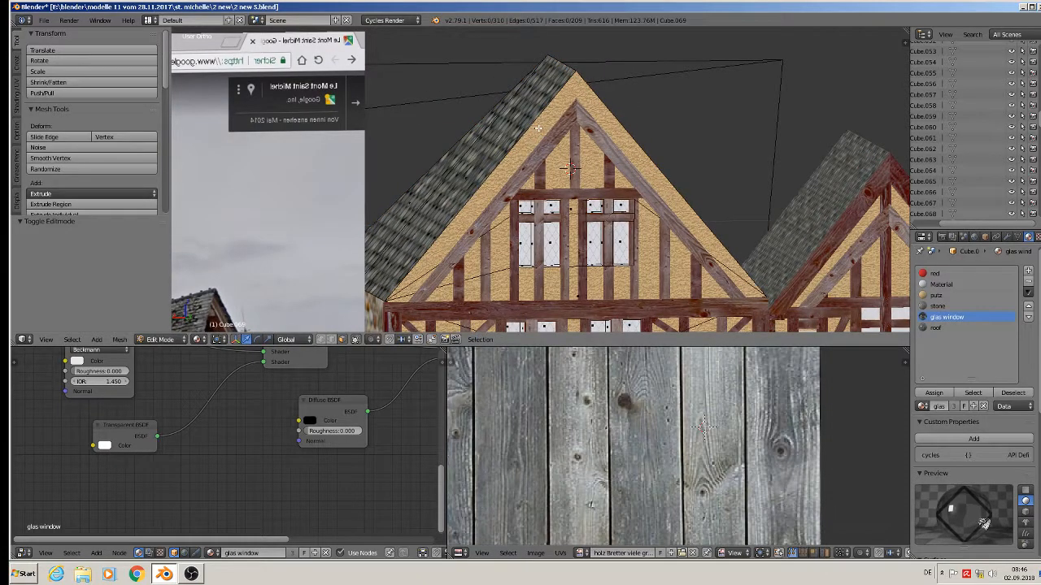
right_click(533, 121)
scroll(547, 133, down, 2)
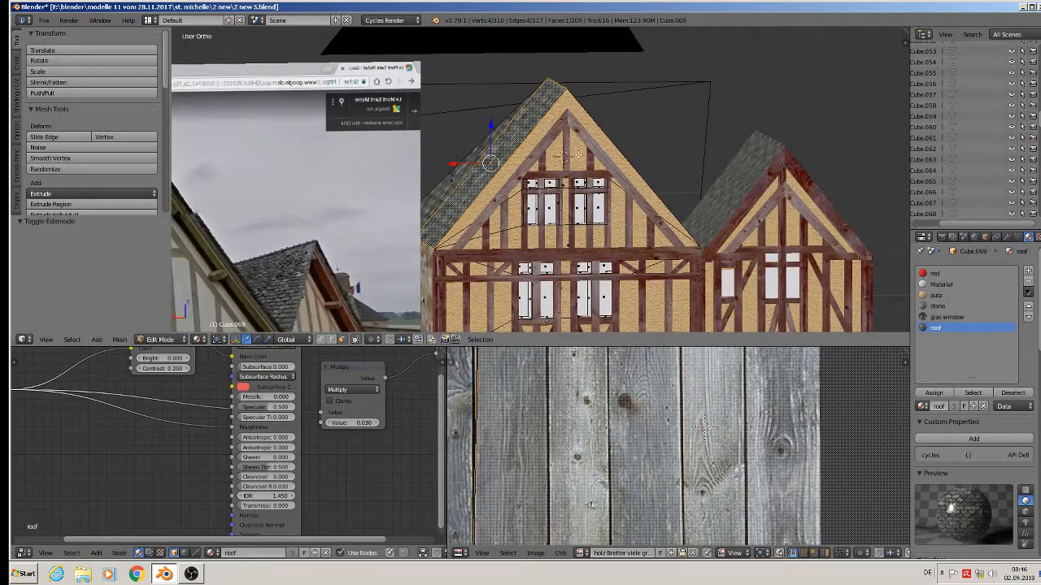
shift+middle_drag(582, 157, 629, 121)
scroll(625, 122, up, 1)
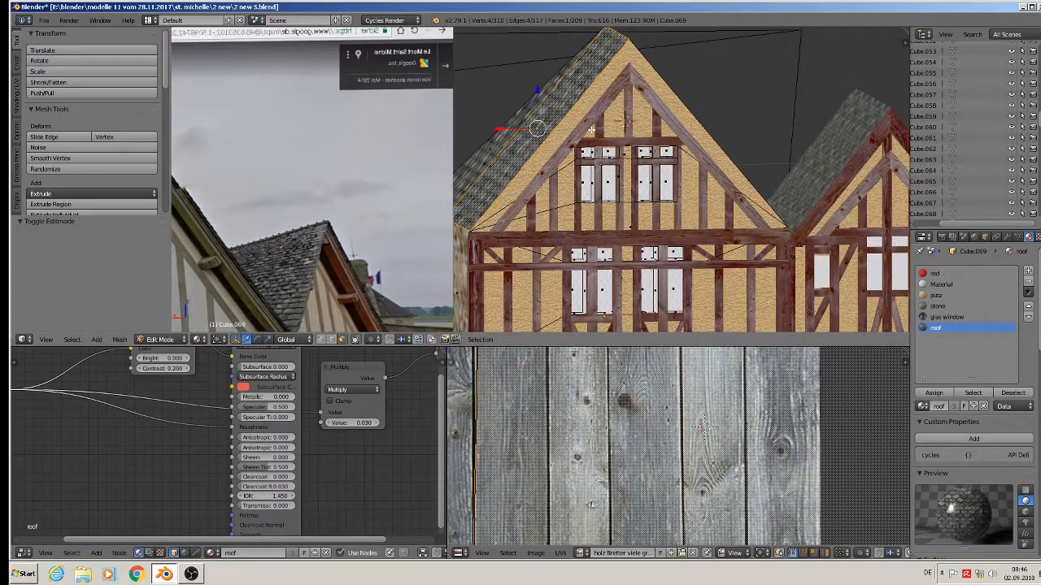
right_click(625, 120)
key(Tab)
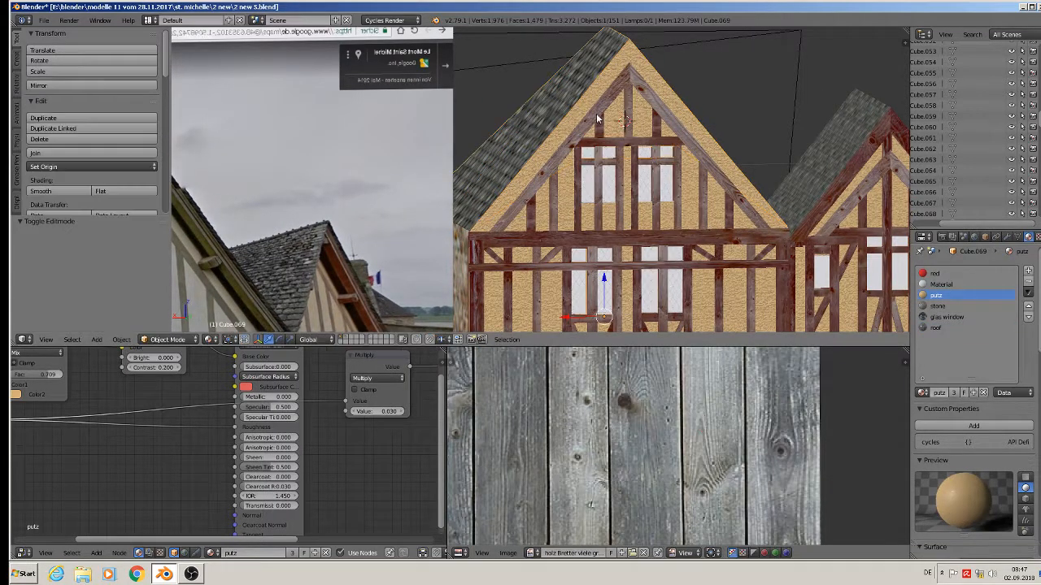
- Duplicate the large gable's diagonal beam pair and place the copy about 0.035 higher, along the roof edge
right_click(596, 113)
key(shift+d)
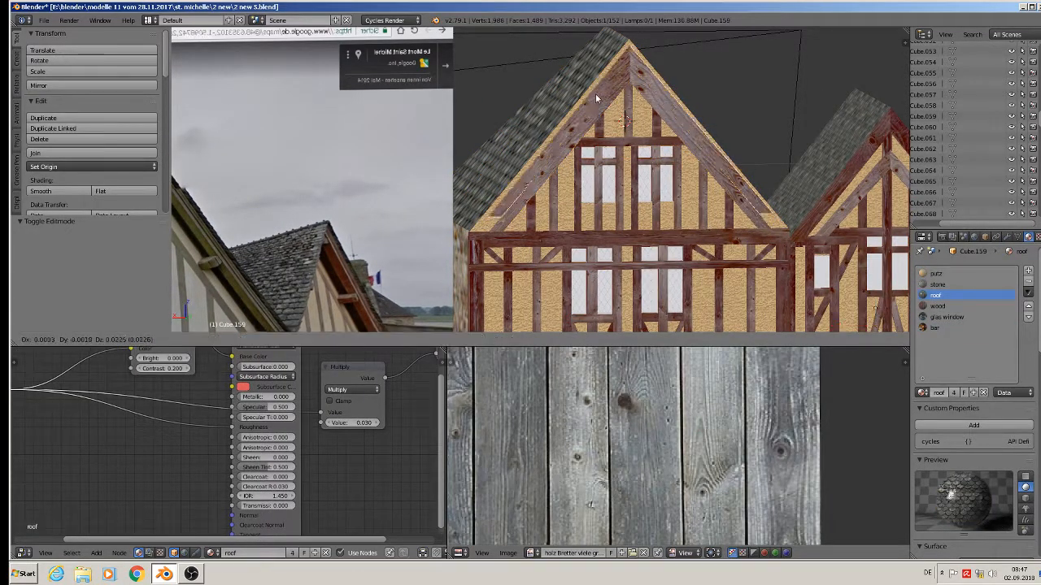
click(596, 92)
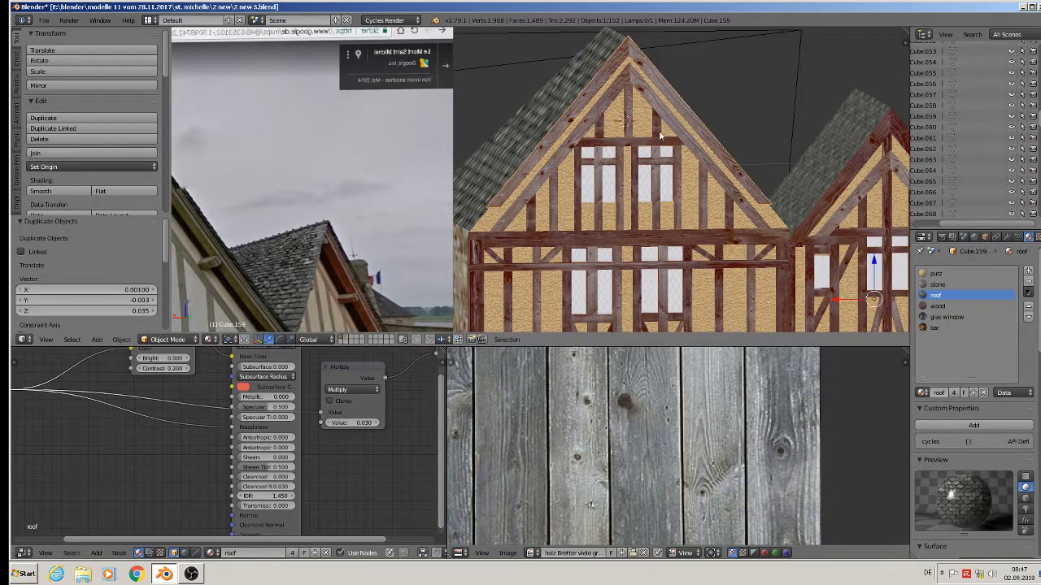
- Extend the left lower end of the duplicated gable beam down along the roof slope to the eave
key(Tab)
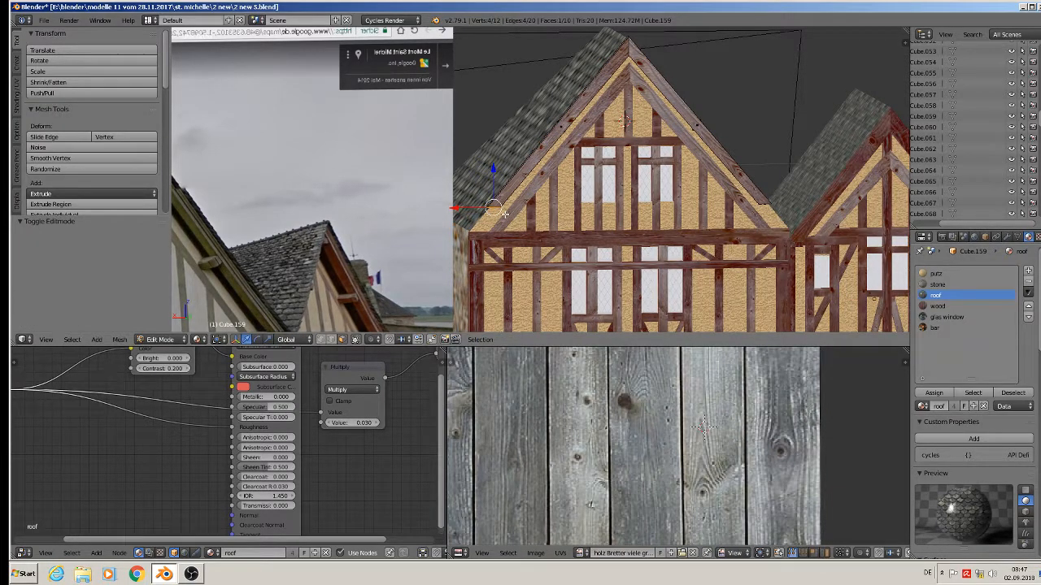
middle_drag(504, 215, 485, 211)
click(489, 181)
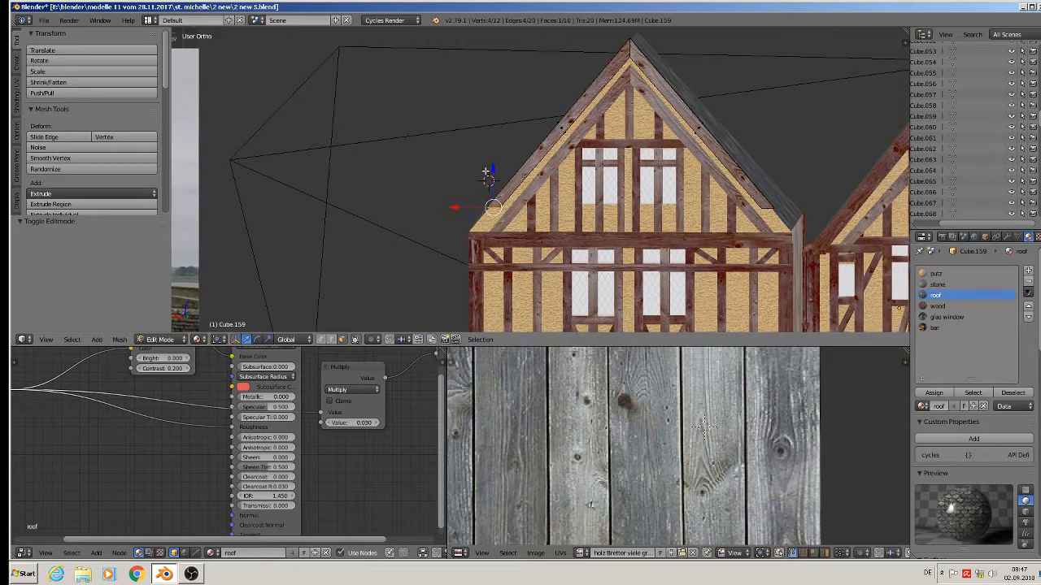
drag(492, 174, 476, 209)
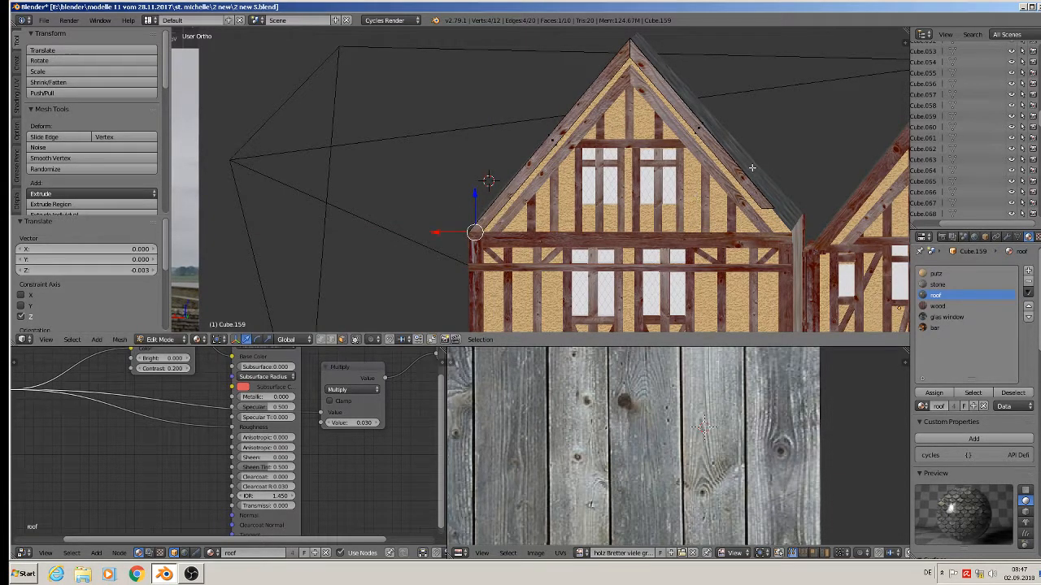
- Extend the right lower end of the duplicated gable beam to the eave, leave mesh editing and clear the selection
right_click(736, 170)
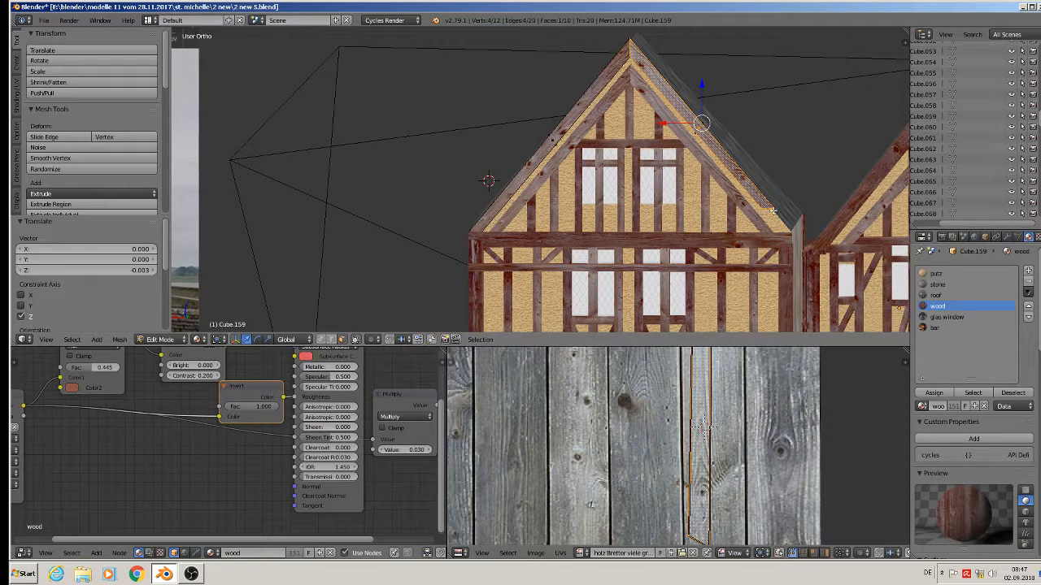
middle_drag(773, 209, 765, 206)
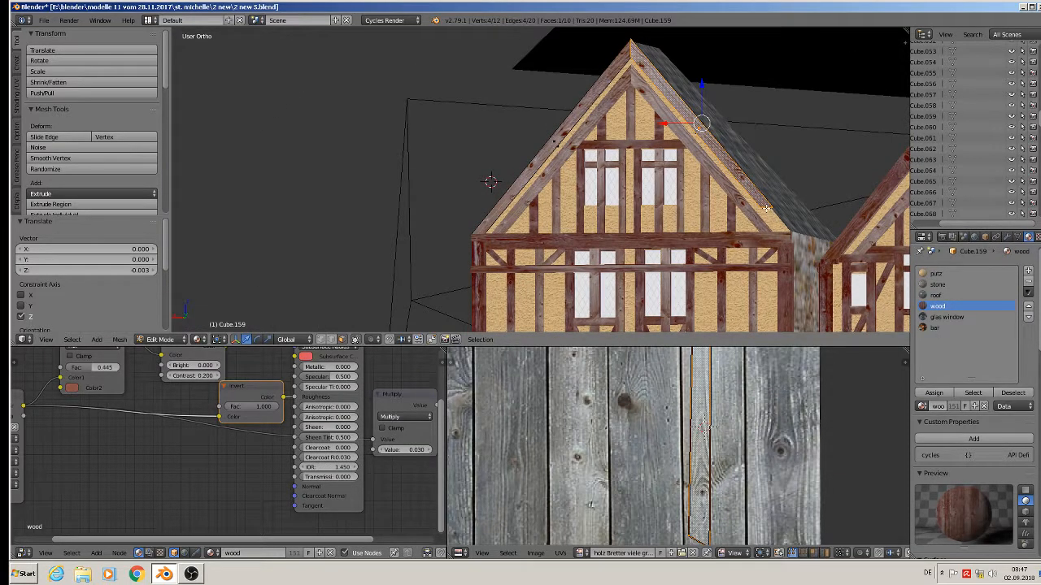
scroll(771, 209, up, 5)
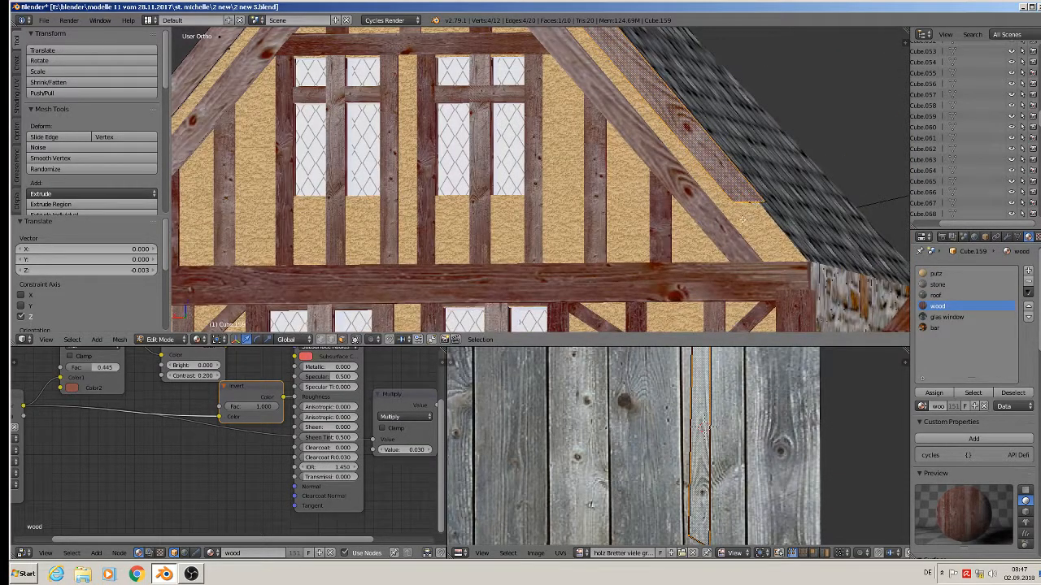
middle_drag(770, 209, 684, 209)
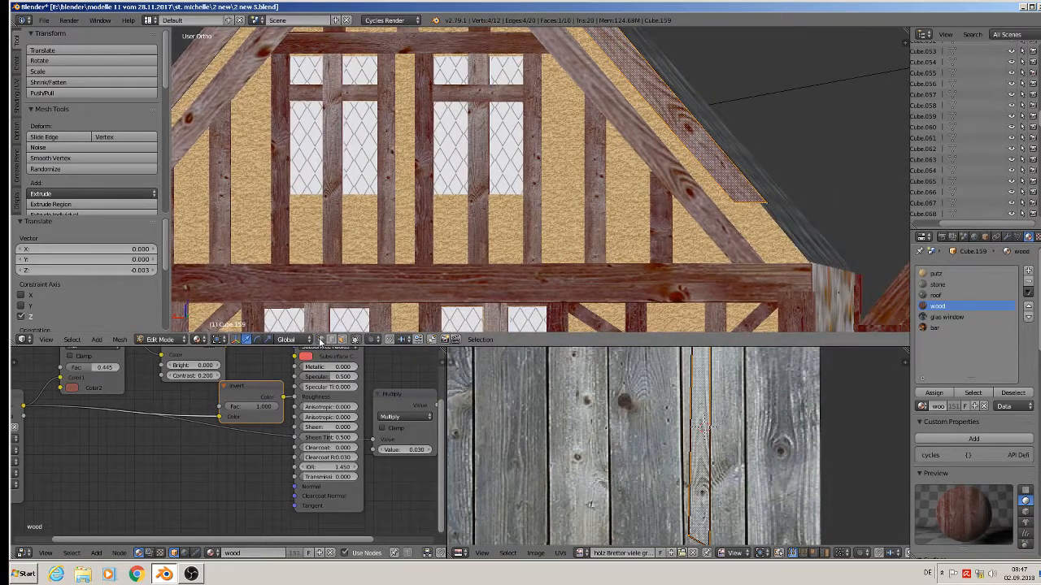
shift+right_click(768, 201)
right_click(676, 208)
key(a)
key(c)
click(766, 203)
click(735, 205)
right_click(722, 209)
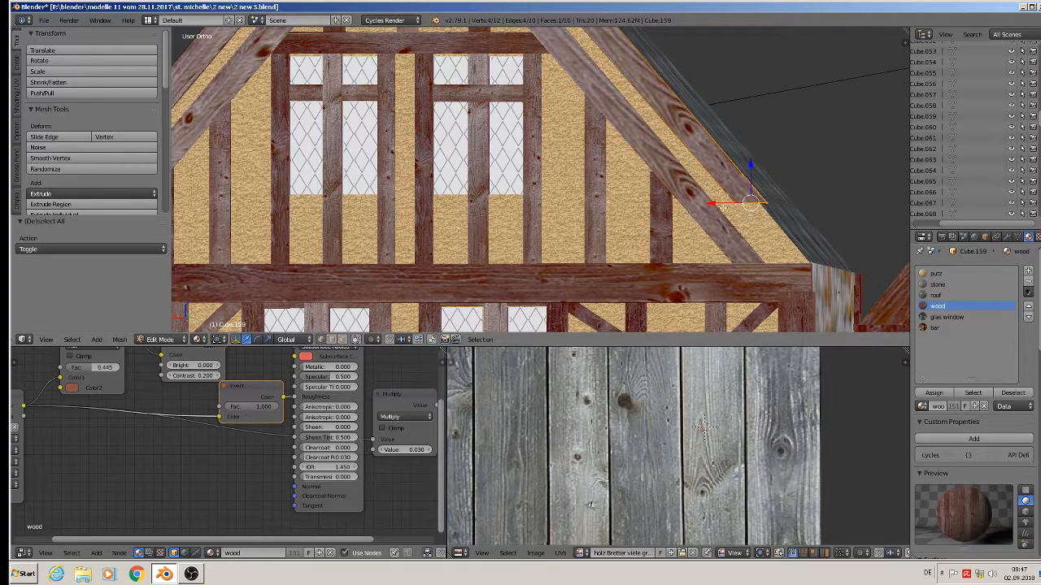
mouse_move(724, 209)
middle_down()
mouse_move(754, 222)
mouse_move(728, 206)
middle_up()
drag(754, 174, 764, 234)
drag(716, 263, 767, 258)
scroll(724, 224, down, 4)
key(Tab)
scroll(653, 166, down, 3)
key(a)
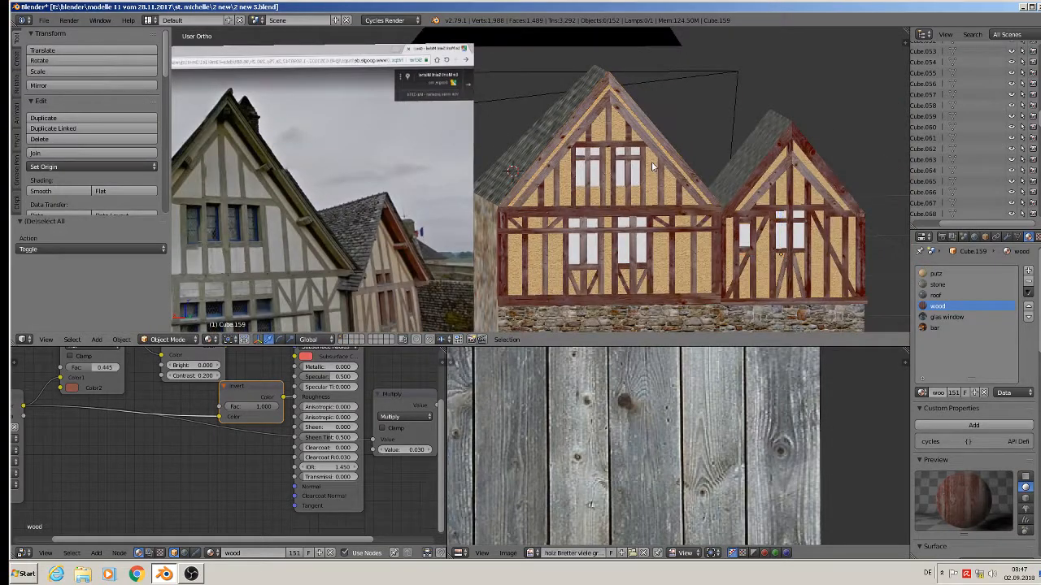
- Mirror the large gable's inner diagonal beam pair along the global X axis
middle_drag(639, 167, 621, 168)
scroll(630, 130, up, 2)
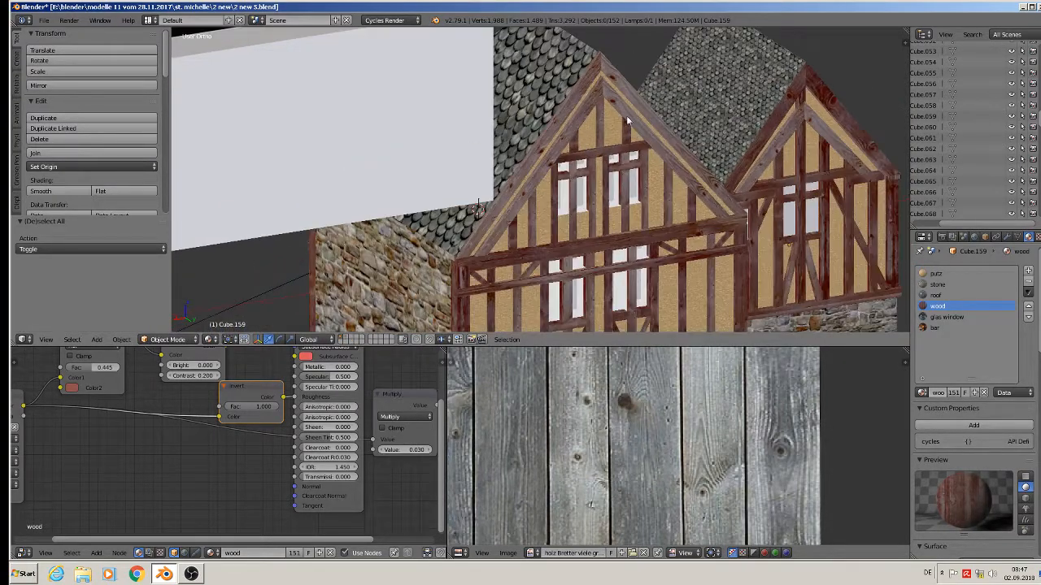
right_click(626, 116)
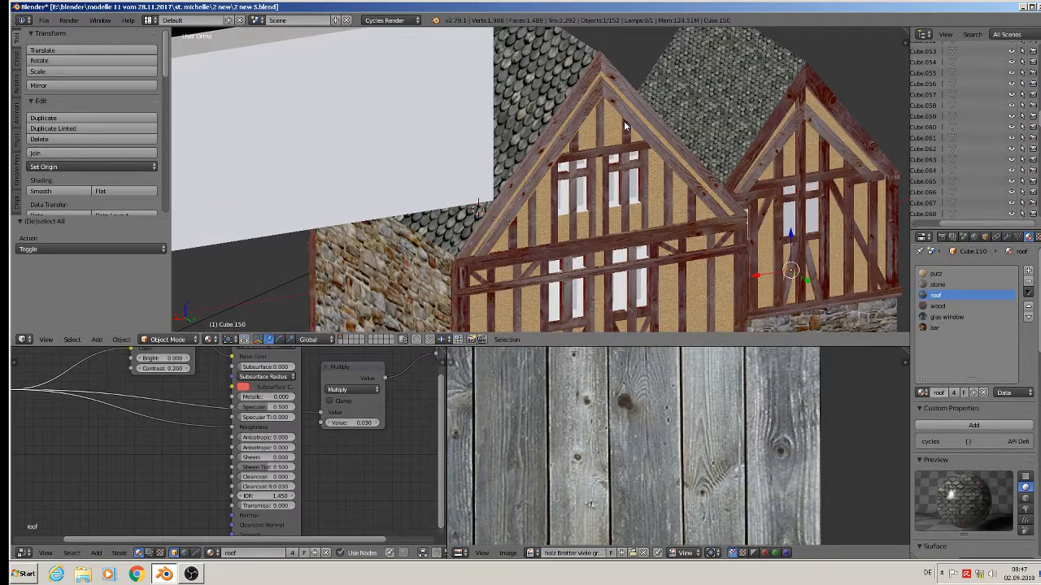
click(112, 345)
mouse_move(142, 280)
click(287, 277)
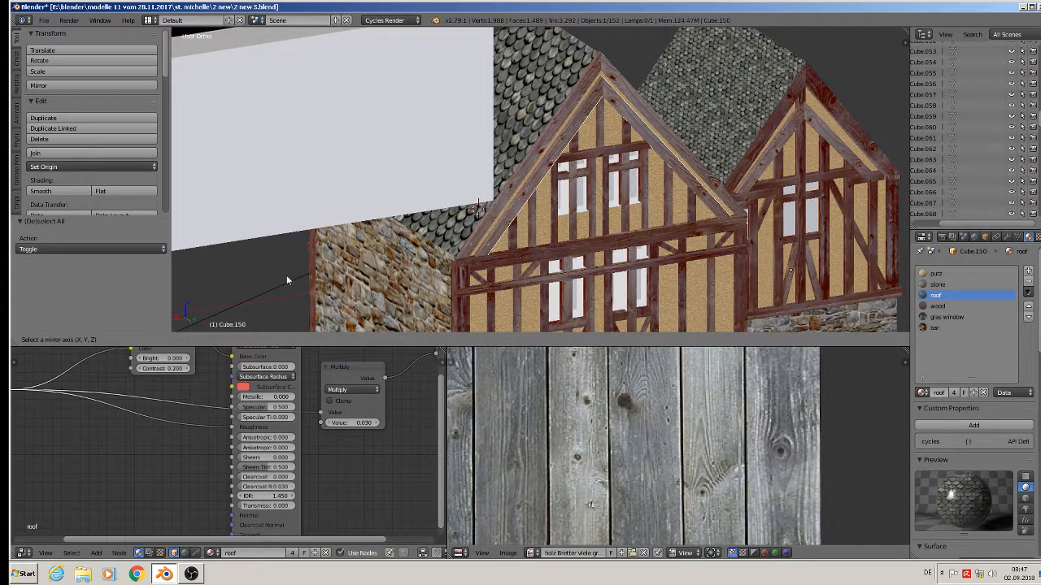
key(x)
click(315, 282)
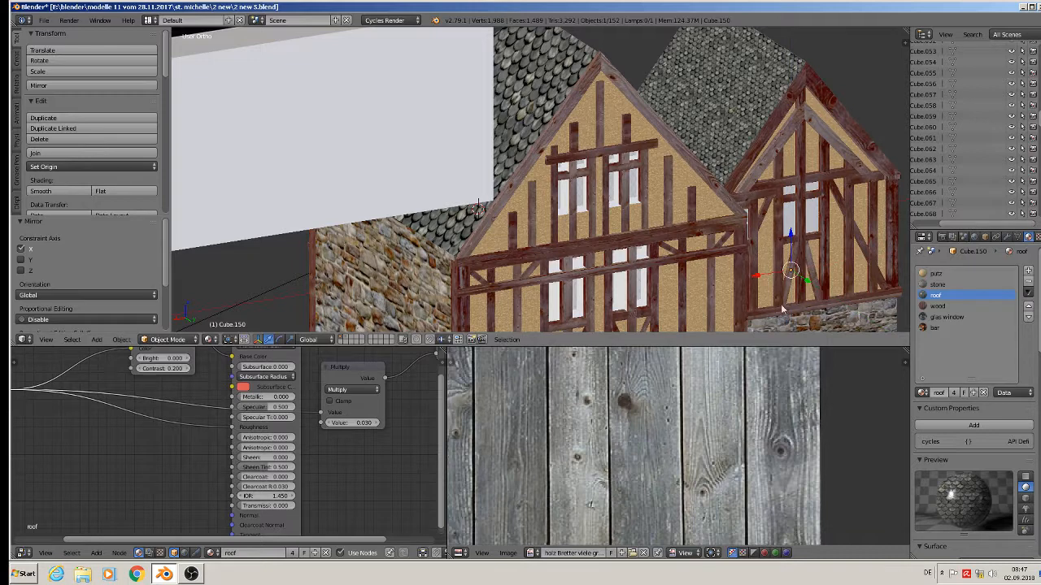
- Try to move the mirrored beam pair back onto the large house's gable, constrained to the global axes
key(g)
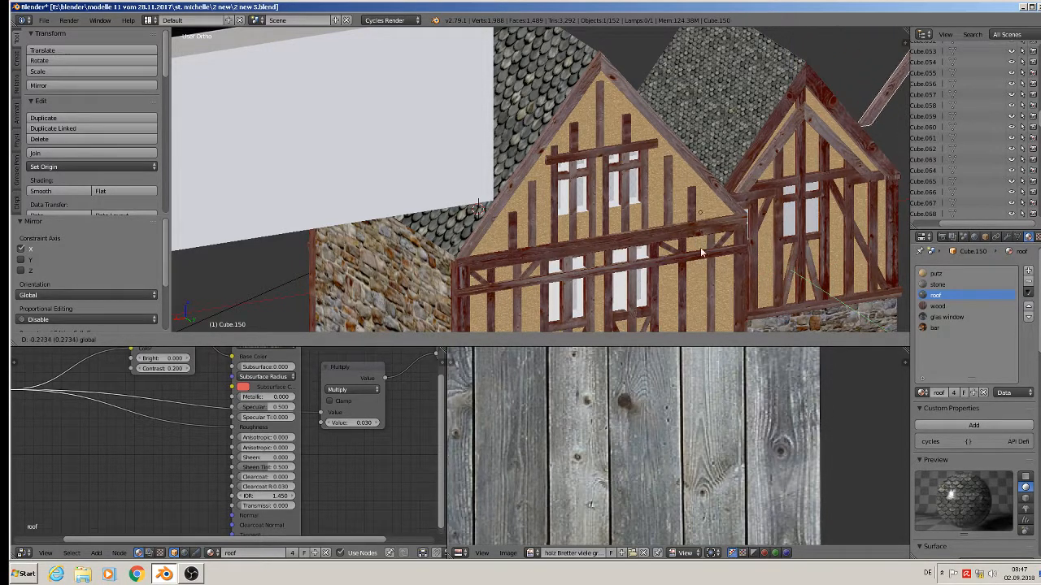
click(788, 278)
key(g)
key(y)
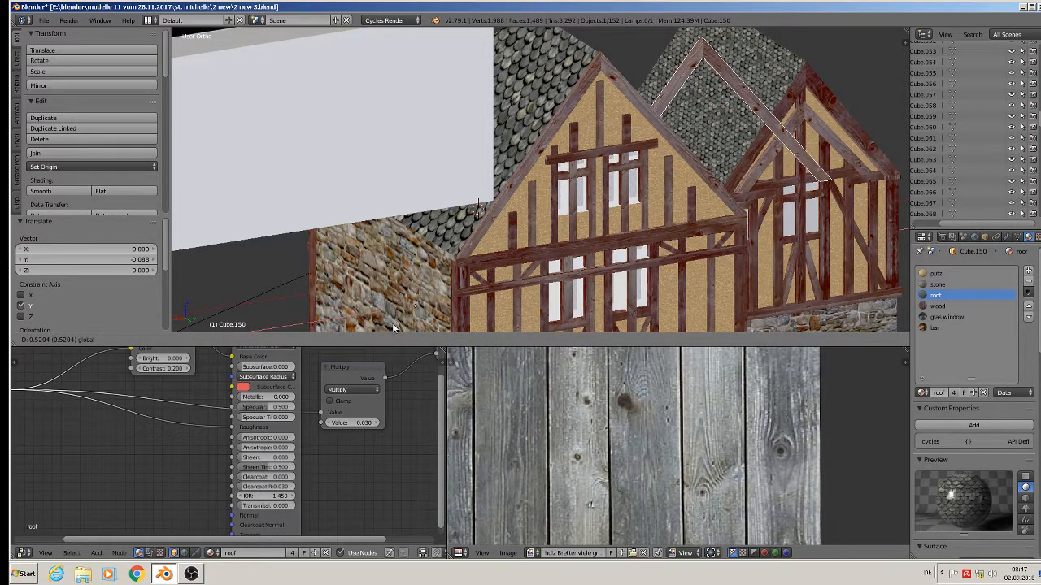
click(393, 327)
right_click(406, 322)
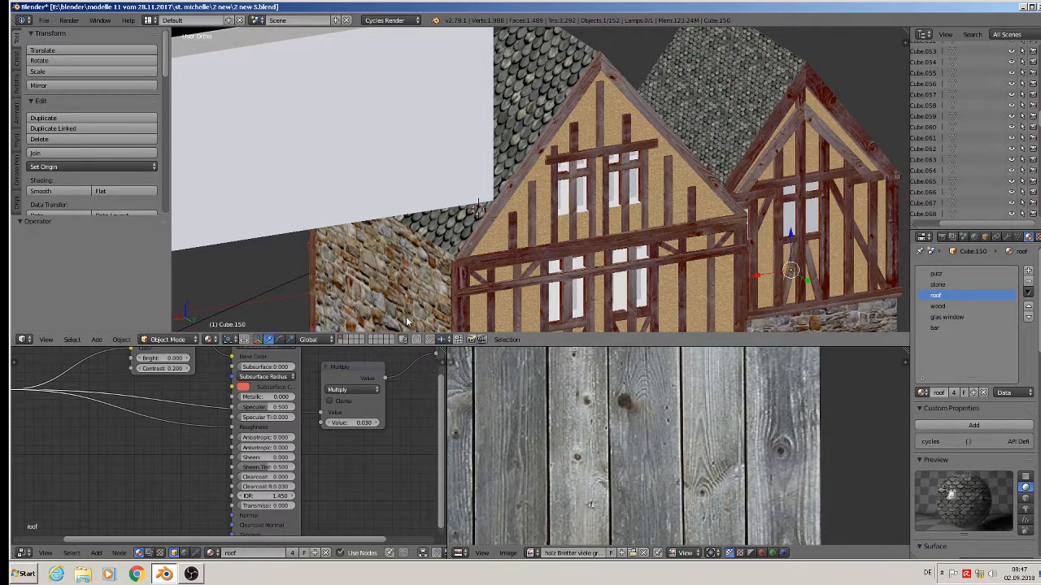
- Select the large gable's left inner diagonal beam face, relink the image holz Bretter viele grau.jpg, and move its UVs about -0.37 in X onto darker planks
key(KP_Decimal)
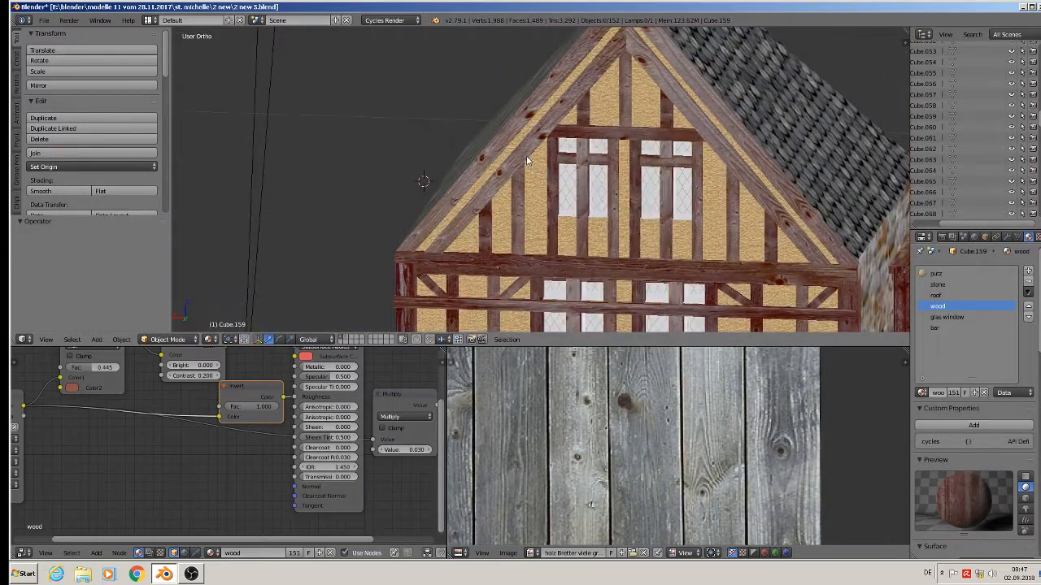
middle_drag(577, 164, 568, 142)
key(Tab)
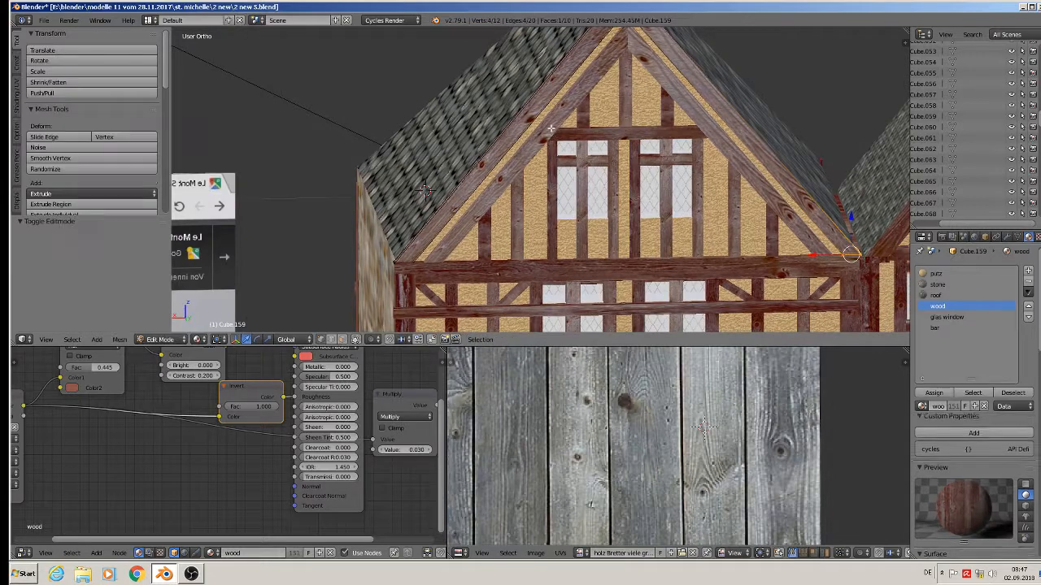
key(Tab)
right_click(551, 132)
key(Tab)
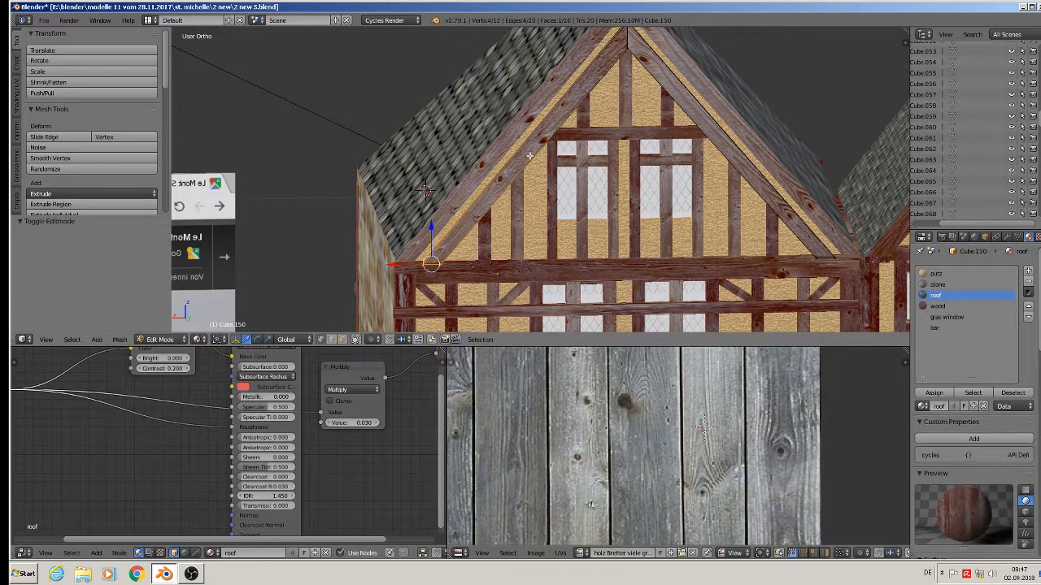
right_click(525, 146)
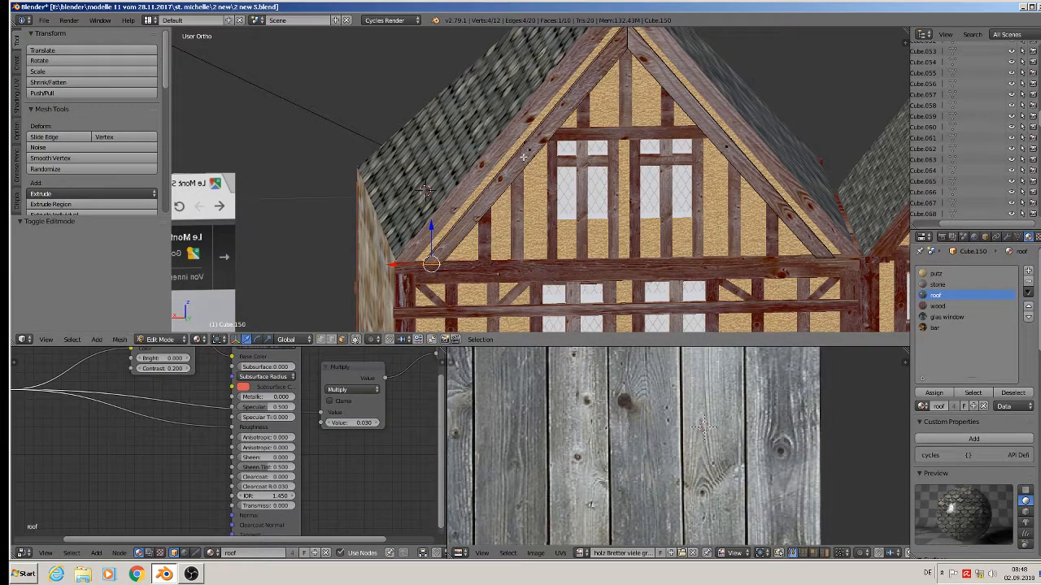
right_click(532, 149)
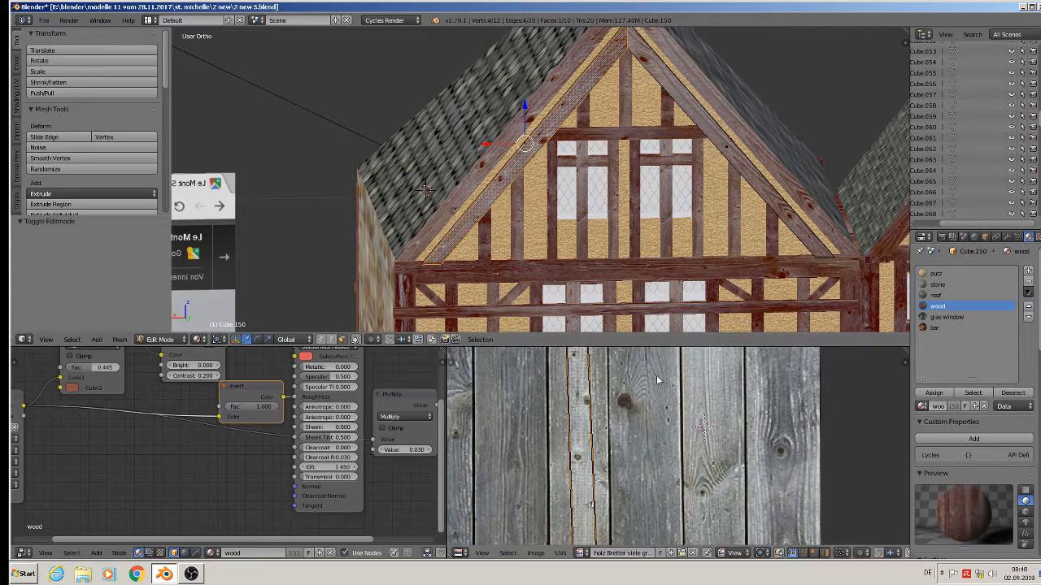
scroll(657, 379, down, 3)
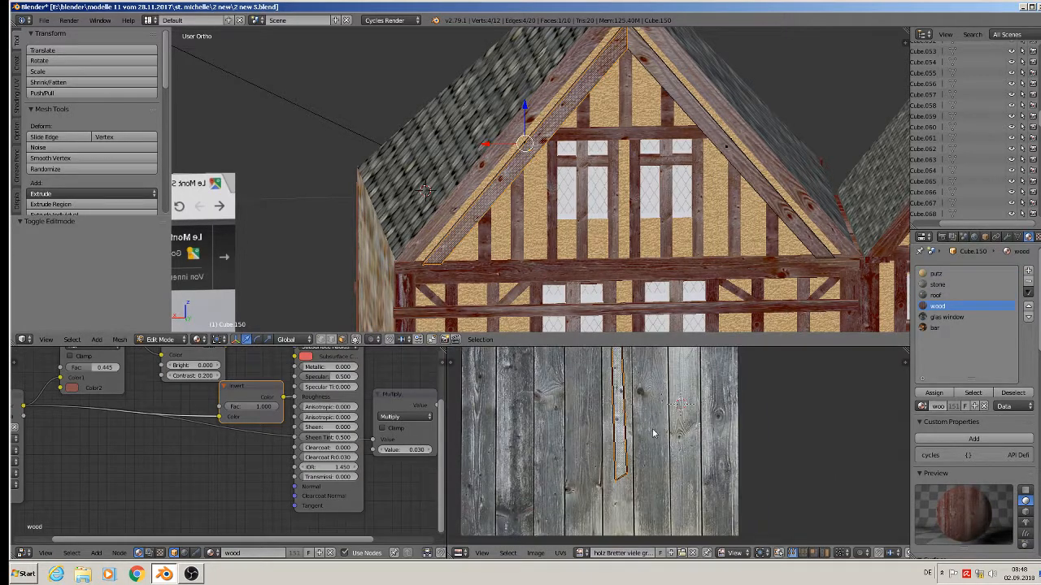
click(694, 553)
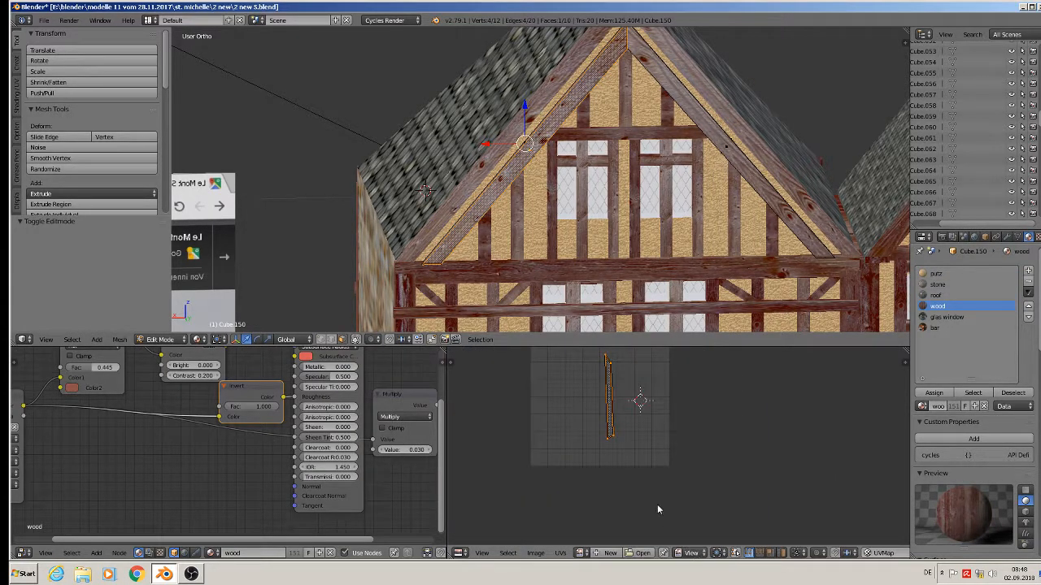
click(583, 553)
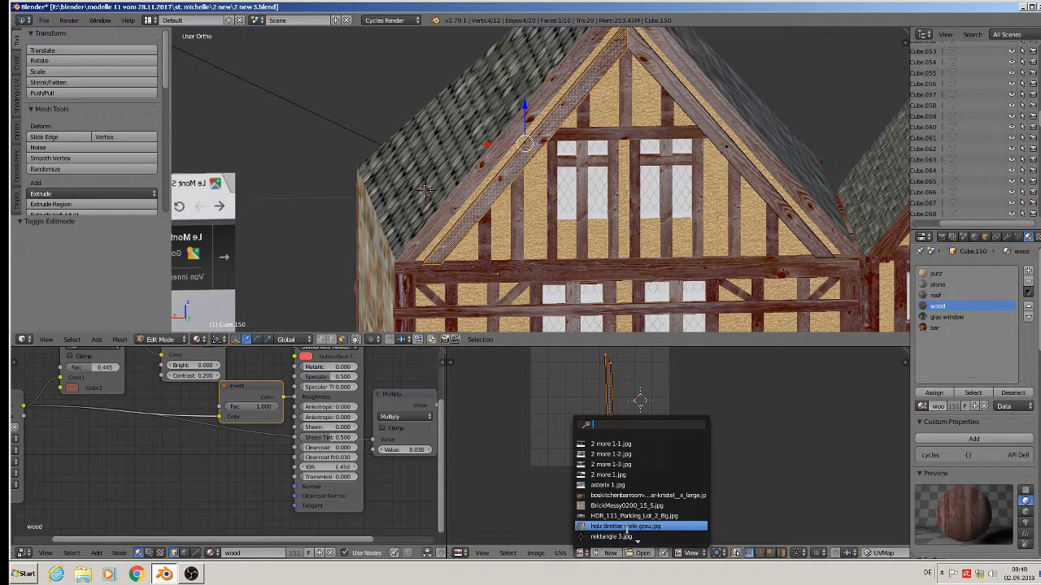
click(623, 526)
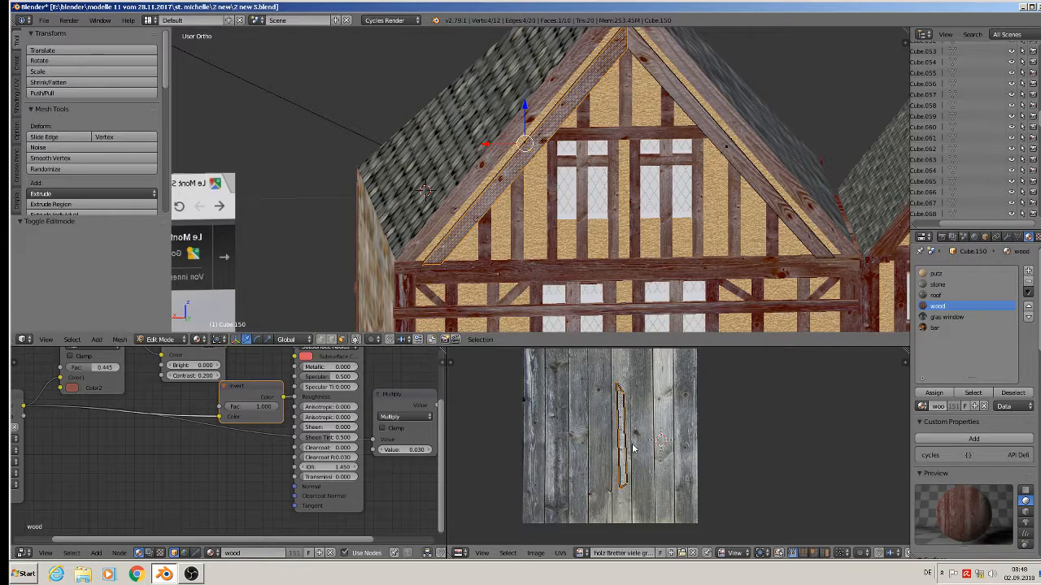
key(g)
click(571, 446)
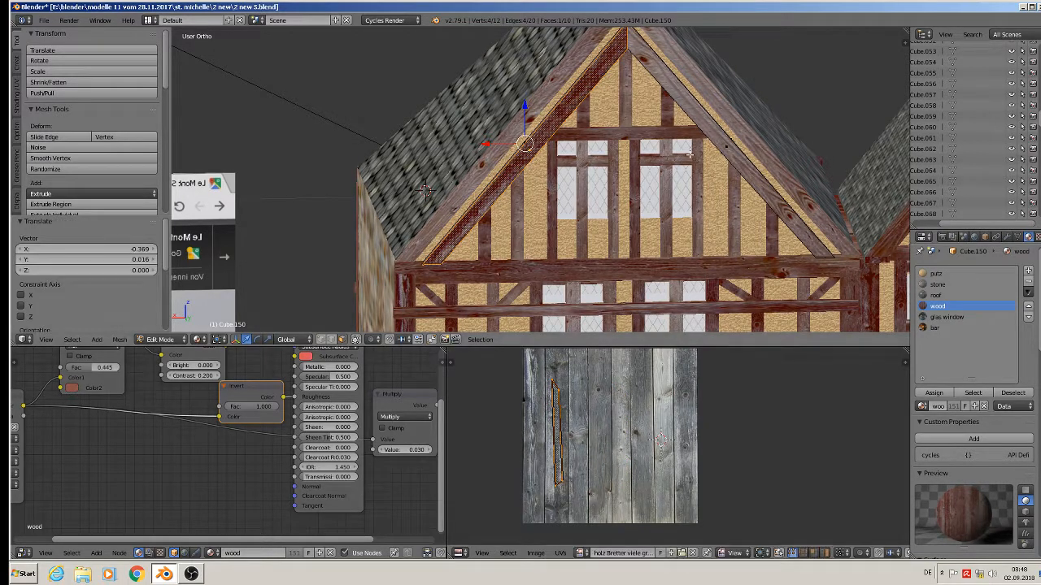
- Move the right inner diagonal beam face's UVs about 0.15 in X onto the image's edge plank, then leave mesh editing and clear the selection
right_click(728, 151)
right_click(736, 147)
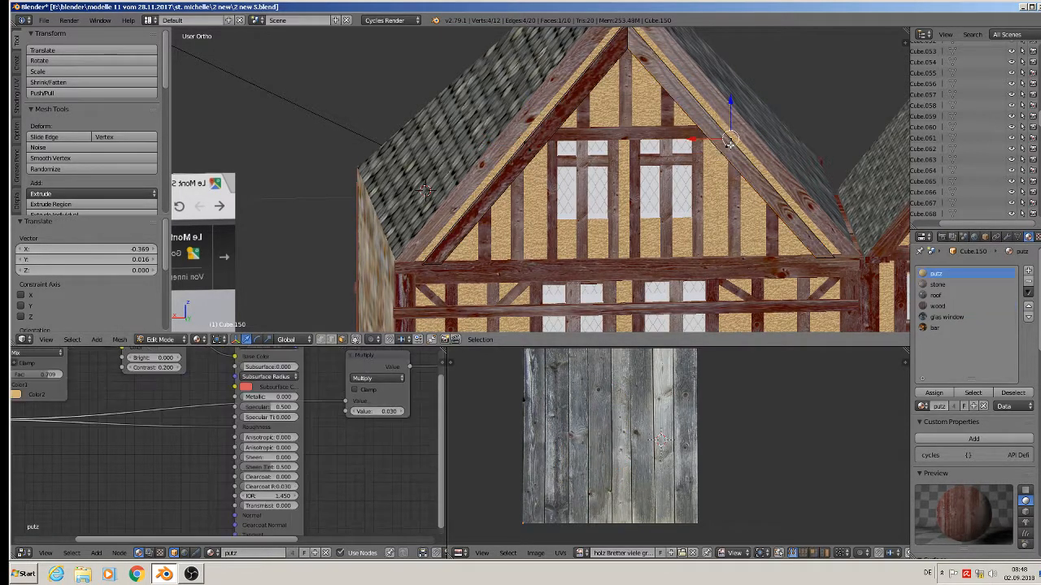
right_click(729, 148)
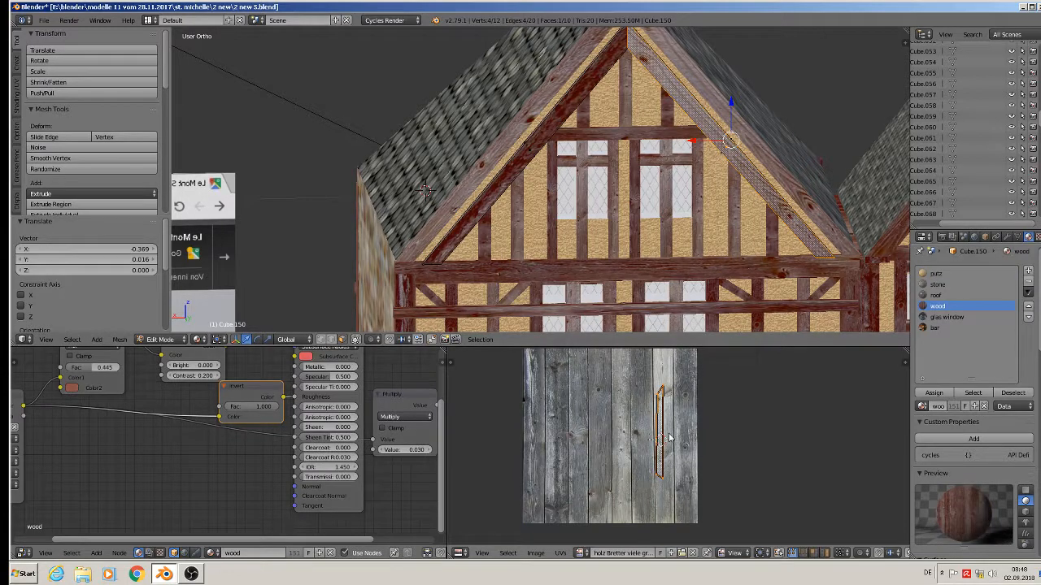
key(g)
click(695, 437)
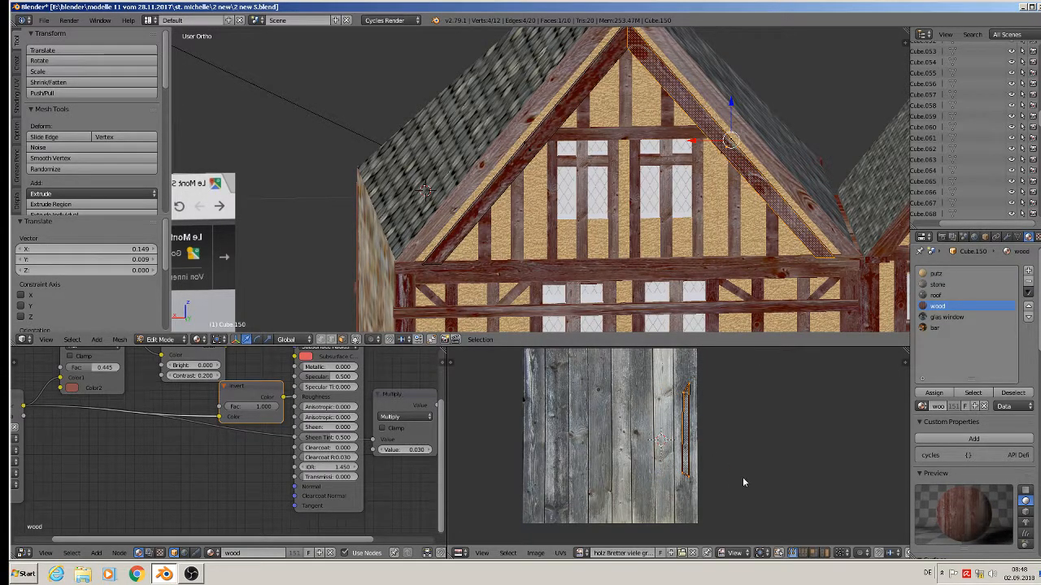
key(Tab)
key(a)
scroll(732, 221, down, 3)
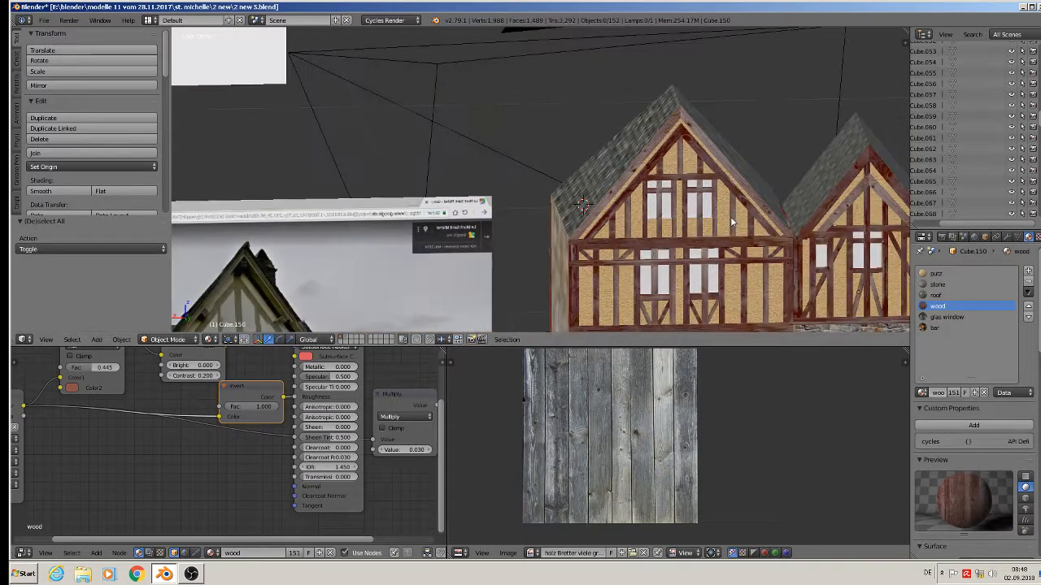
- Open the hip-roofed house for mesh editing and scale up the UVs of the two roof faces above its stone side wall by about 1.76
middle_drag(731, 221, 886, 209)
right_click(649, 199)
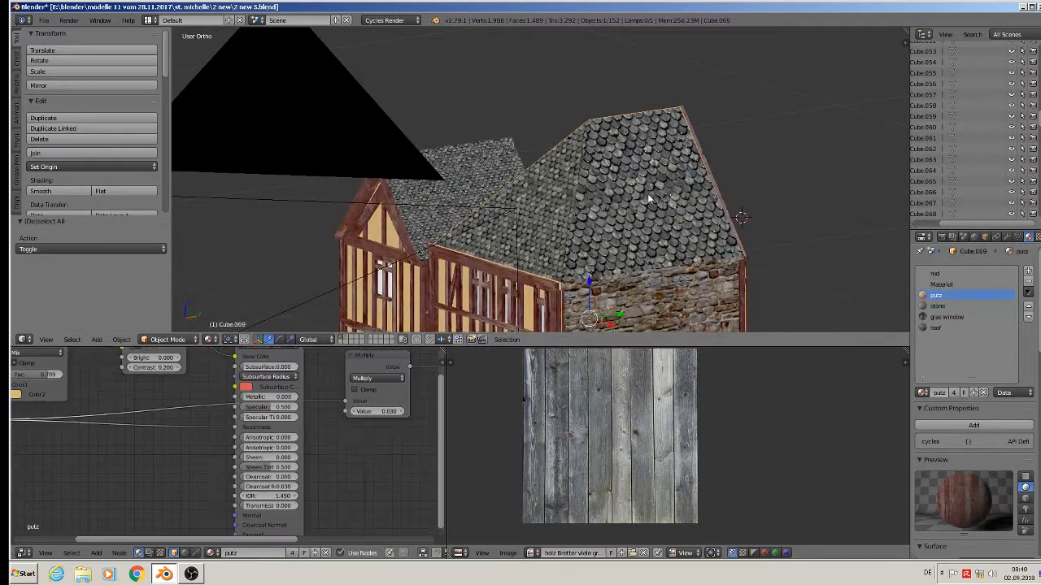
key(Tab)
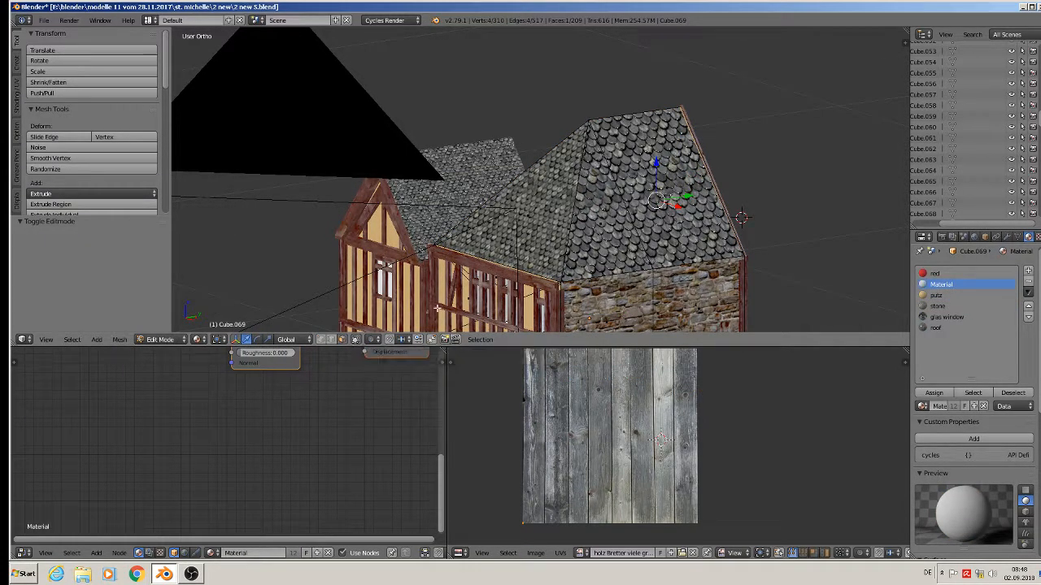
right_click(591, 212)
key(s)
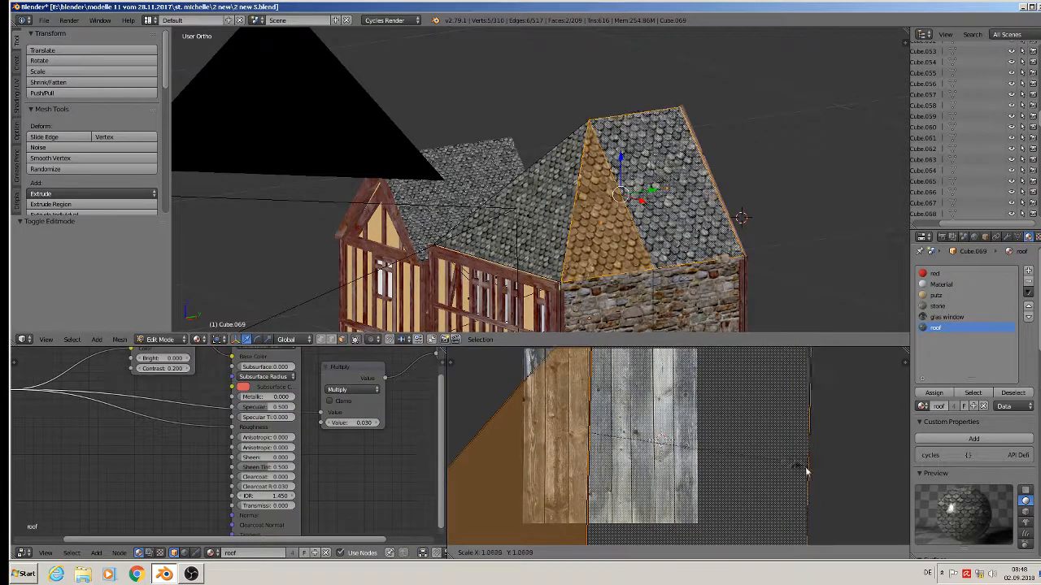
click(466, 494)
- Scale up the UVs of the two roof faces on the opposite side of the hip roof by about 1.38 and clear the selection
middle_drag(267, 237, 708, 199)
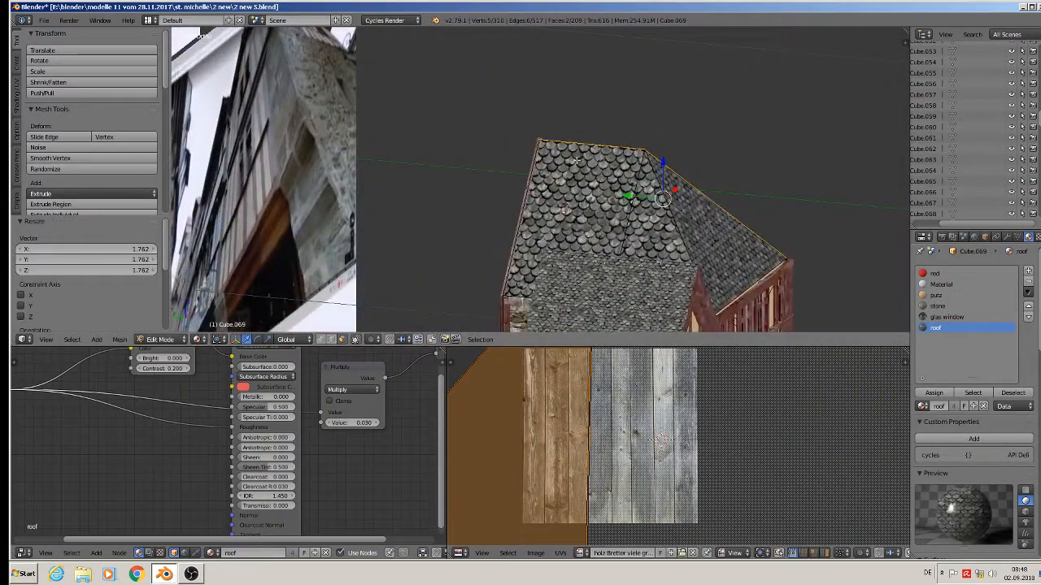
right_click(587, 193)
shift+right_click(650, 230)
middle_drag(776, 411, 760, 414)
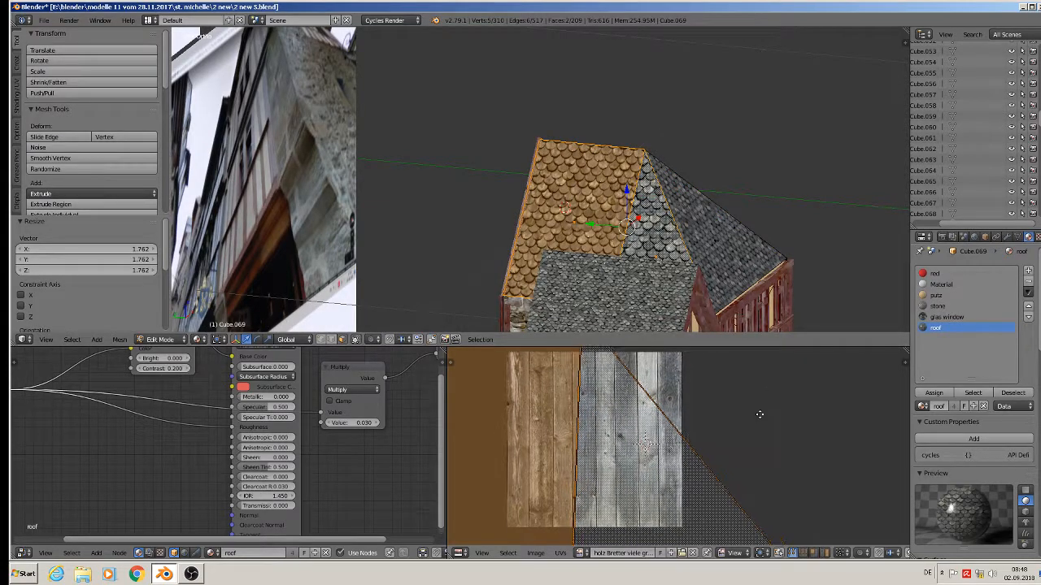
middle_drag(724, 259, 681, 254)
key(s)
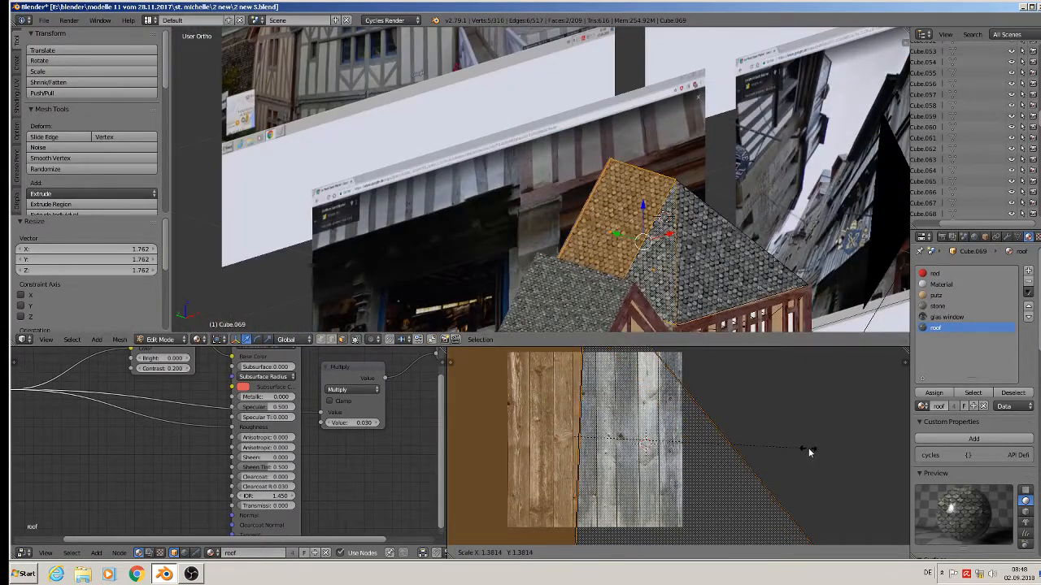
click(807, 449)
key(a)
- Save the blend file
middle_drag(774, 266, 676, 230)
scroll(675, 230, down, 3)
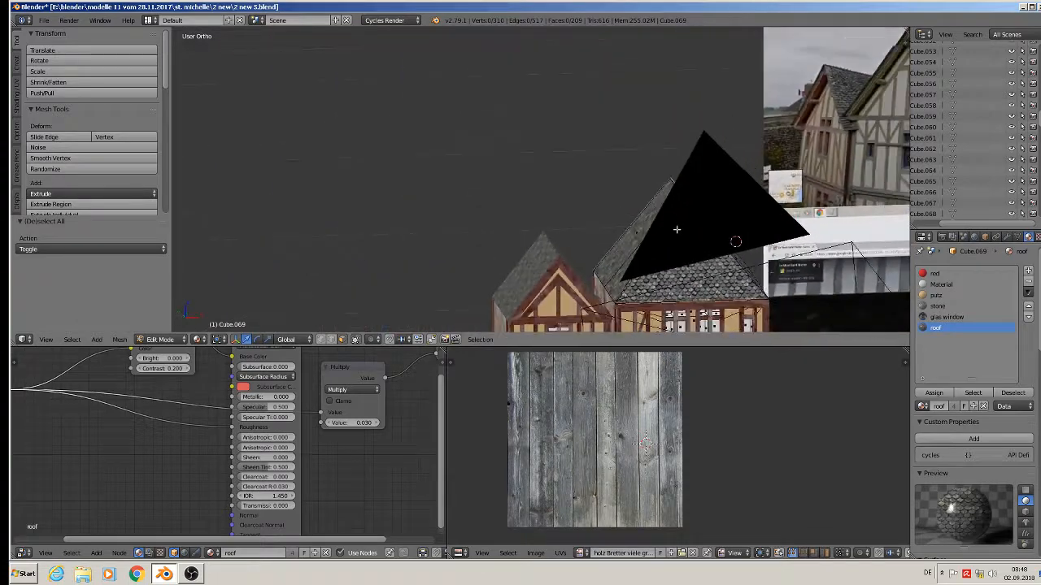
shift+middle_drag(608, 210, 448, 138)
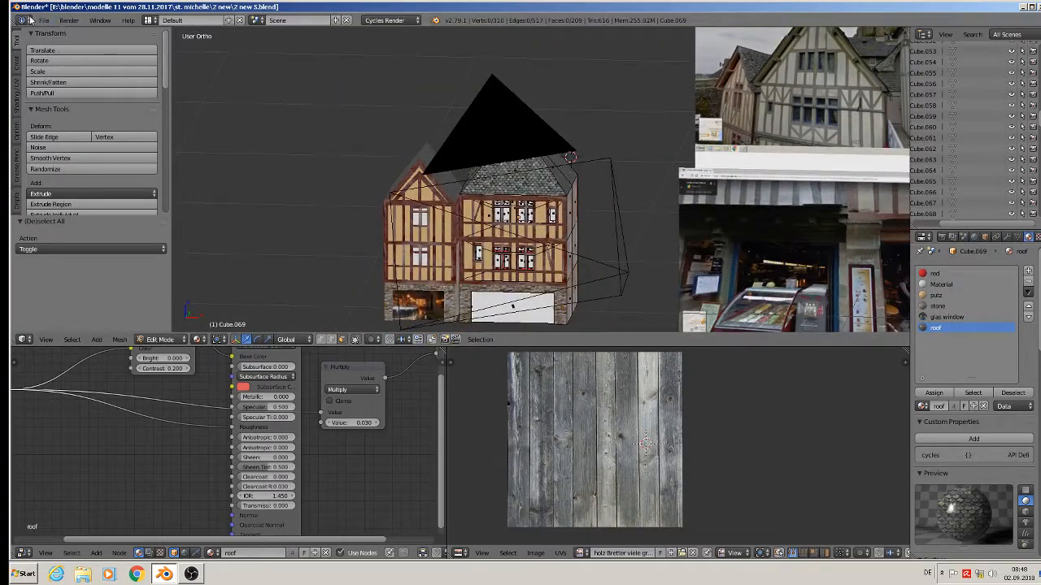
click(46, 20)
shift+middle_drag(558, 189, 340, 118)
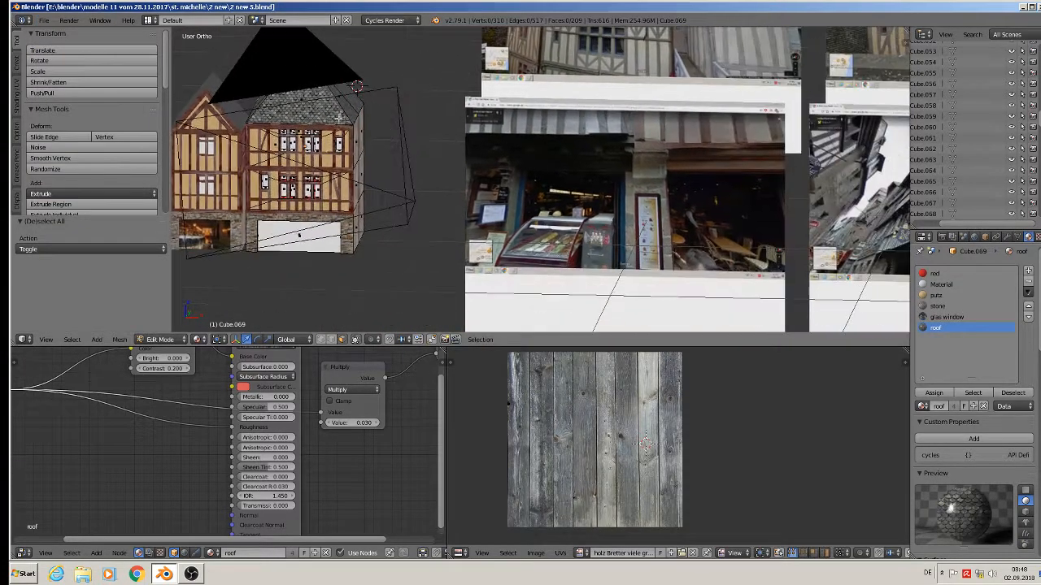
shift+middle_drag(617, 168, 725, 246)
scroll(721, 193, up, 1)
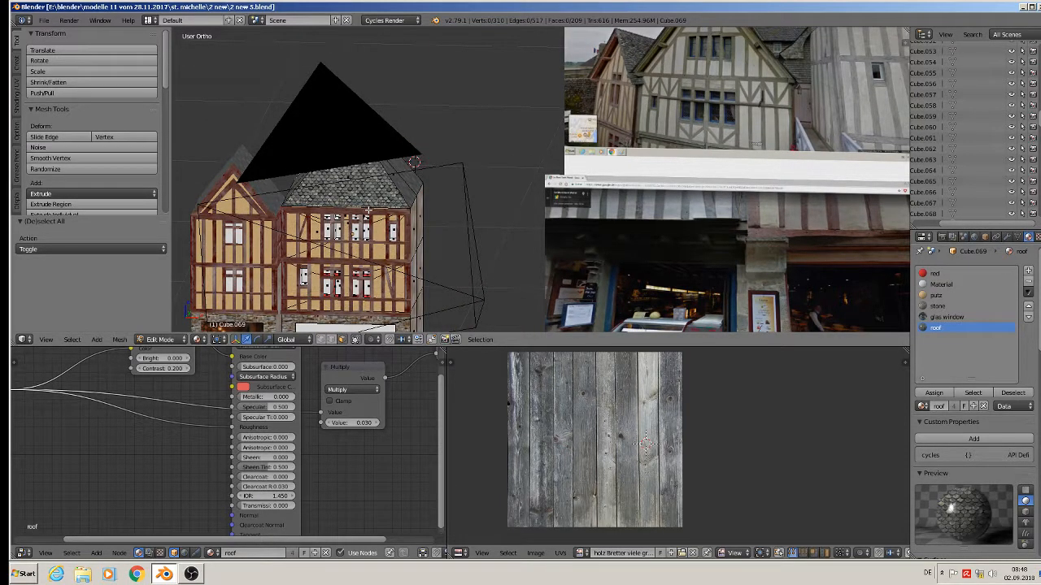
- Leave mesh editing and delete the gabled building's body beside the hip-roofed house
key(Tab)
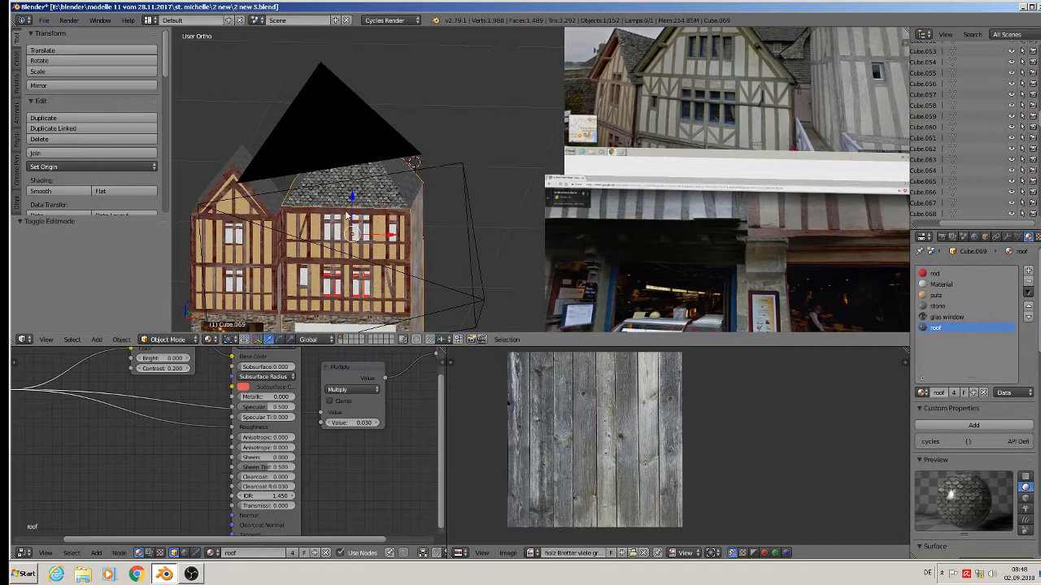
right_click(230, 179)
middle_drag(218, 200, 377, 172)
scroll(248, 189, down, 3)
key(x)
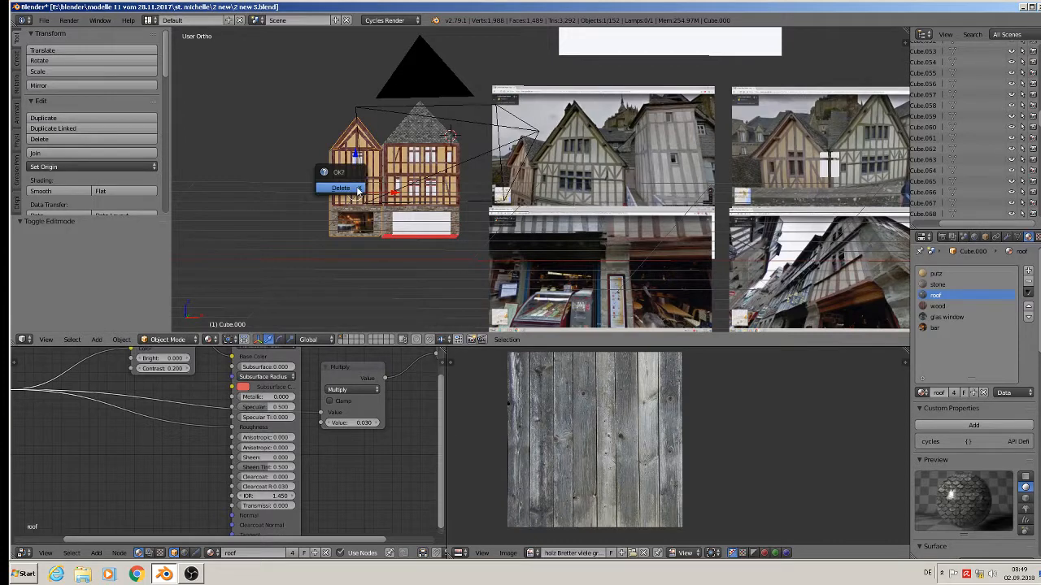
click(350, 193)
- Circle-select the outermost timber beams left from the gabled building and delete them
scroll(348, 179, up, 1)
right_click(347, 176)
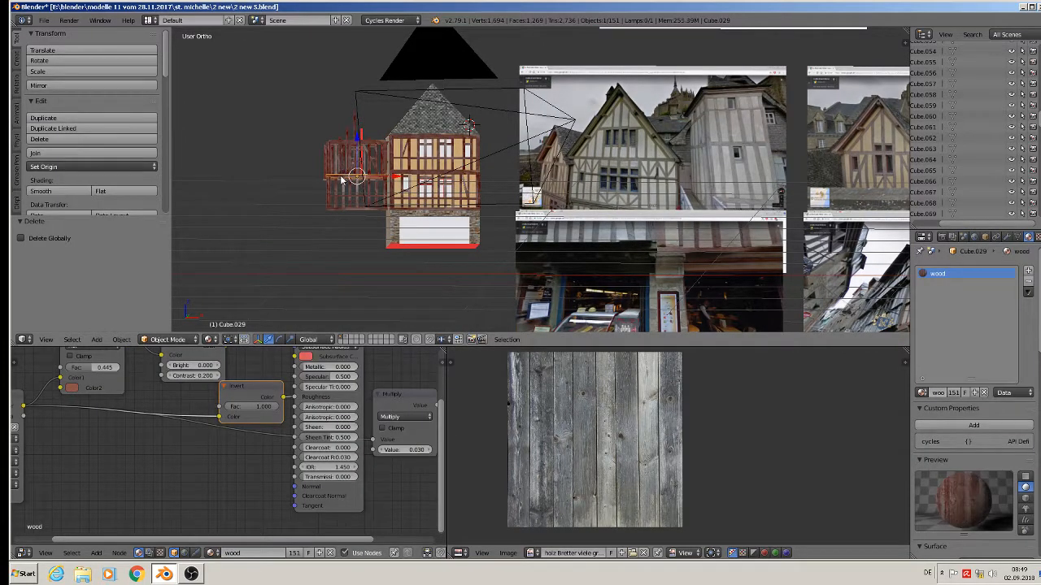
key(c)
drag(316, 133, 345, 209)
right_click(345, 209)
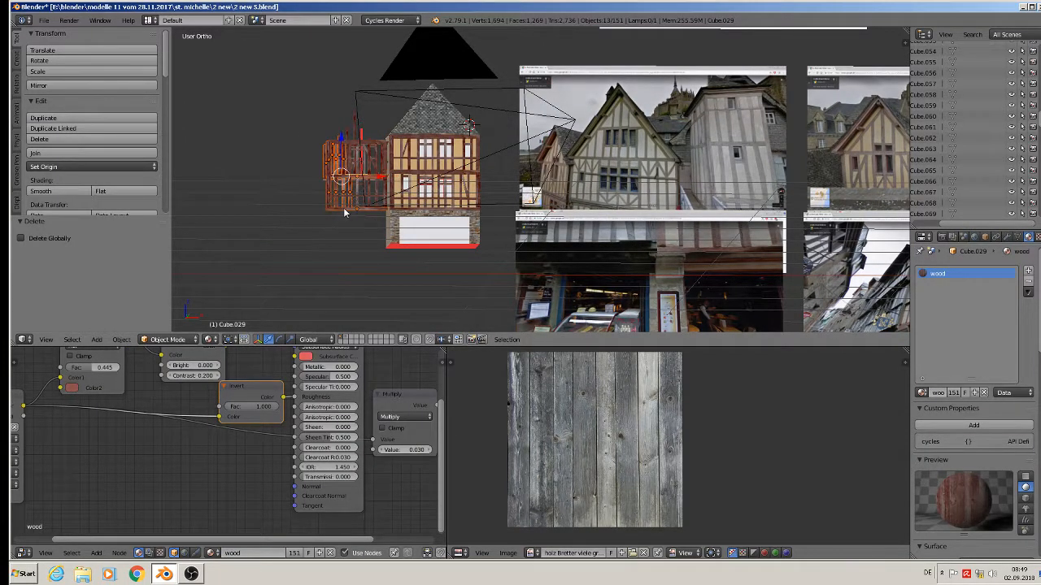
key(x)
click(328, 209)
key(c)
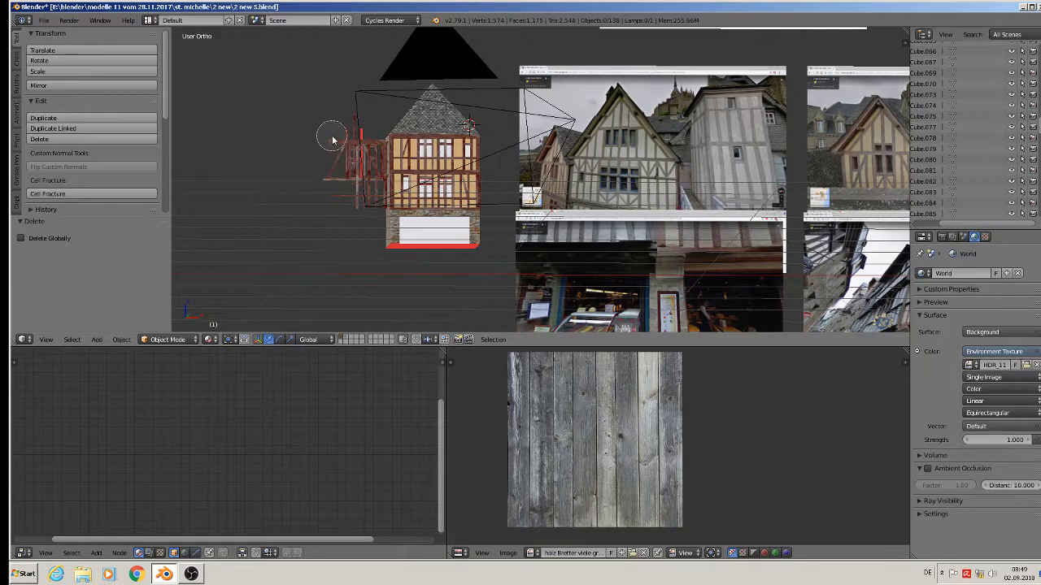
drag(332, 139, 351, 221)
right_click(350, 221)
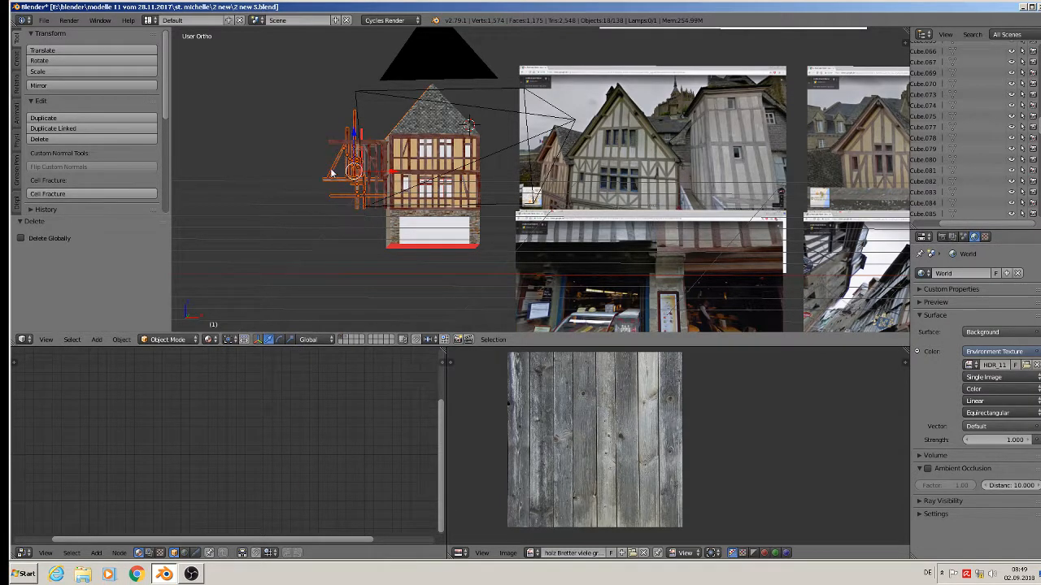
key(a)
- Move the camera about 1.78 along the X axis, away from the houses
middle_drag(336, 147, 318, 166)
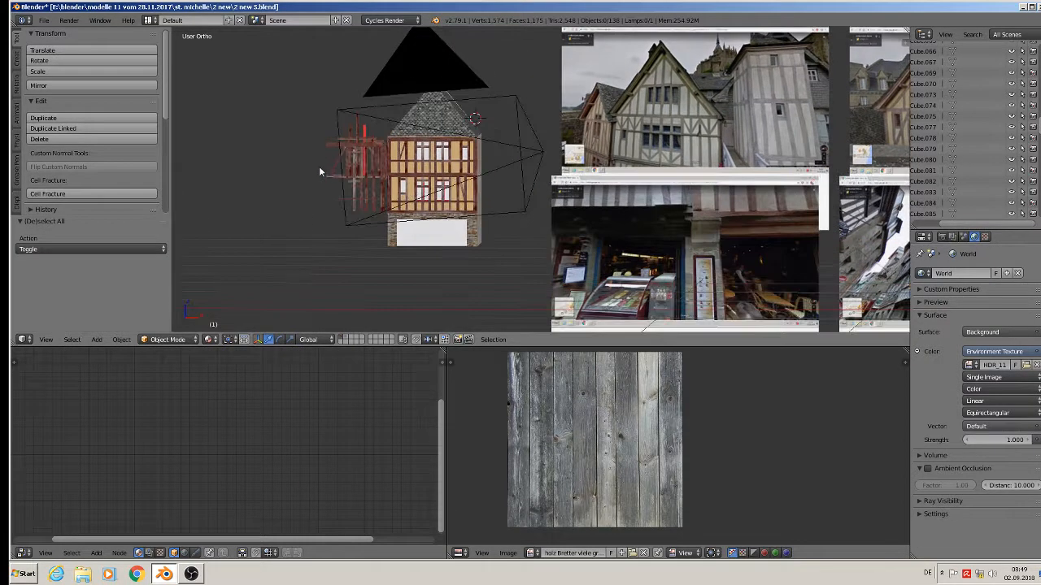
right_click(524, 157)
drag(576, 153, 944, 162)
scroll(343, 250, up, 2)
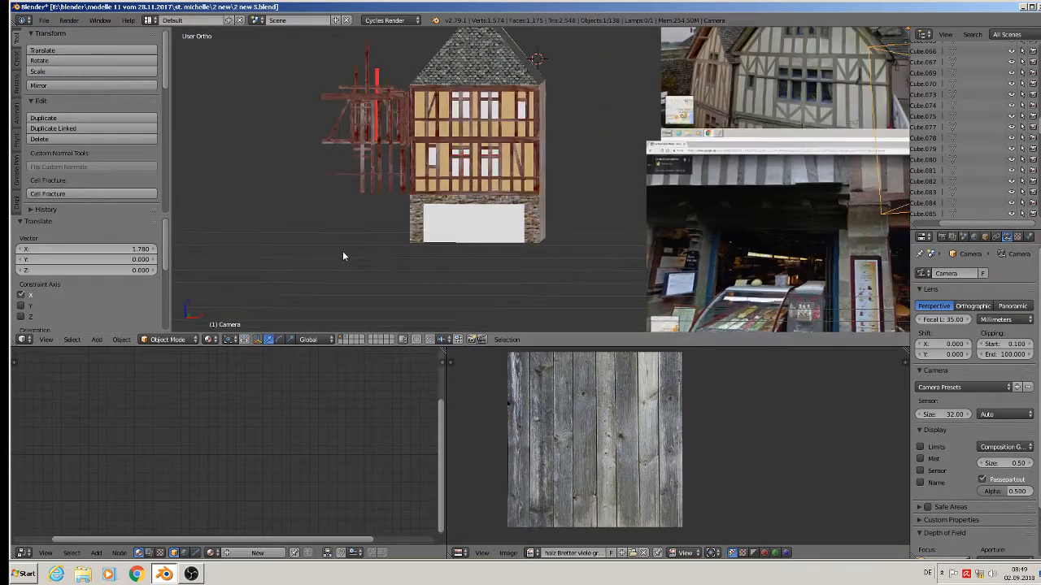
- Box-select all remaining loose timber beams beside the hip-roofed house and delete them together with the still selected camera
middle_drag(342, 251, 345, 253)
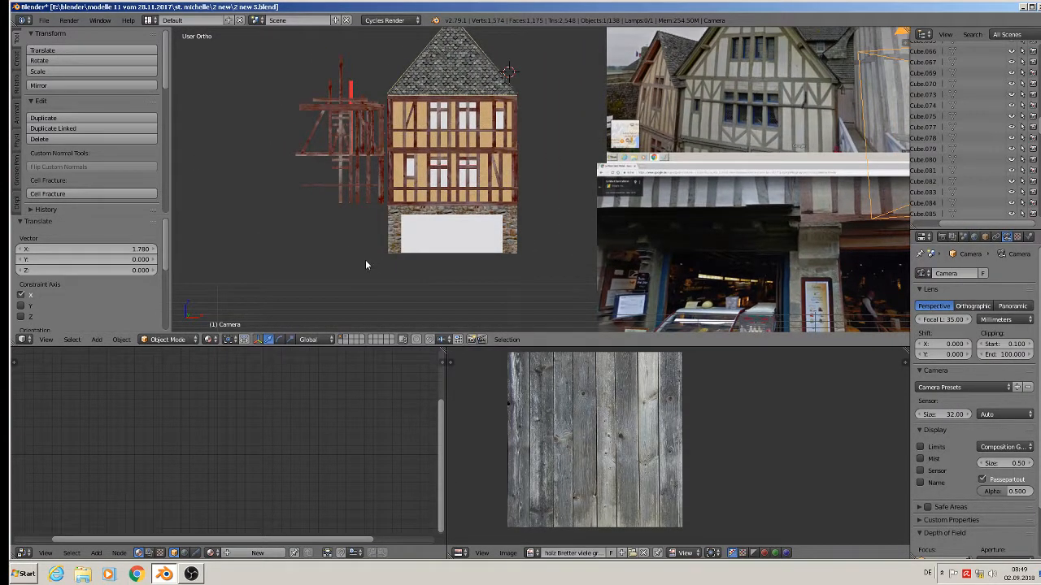
key(b)
drag(385, 235, 269, 31)
key(x)
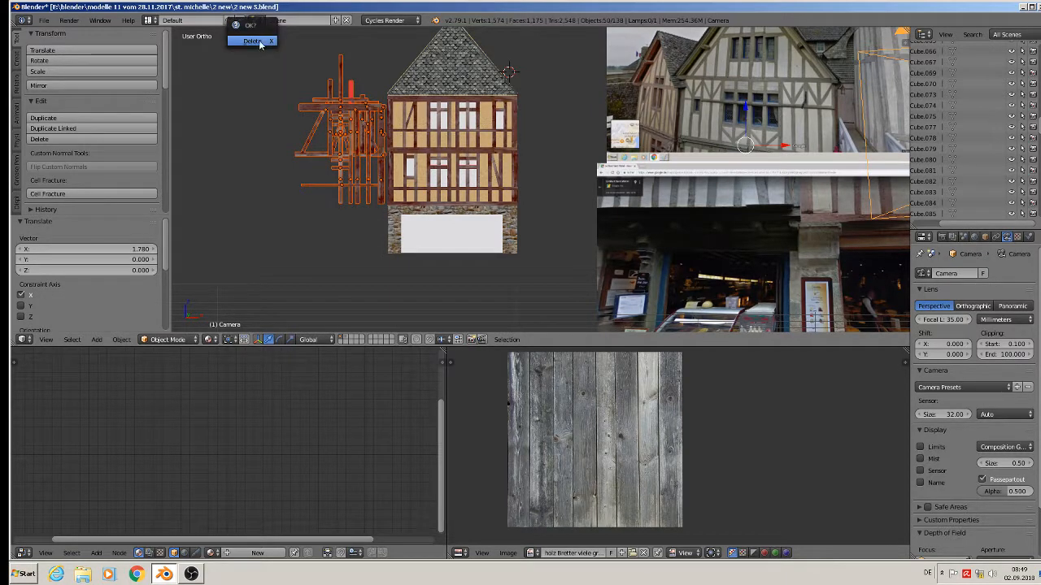
click(259, 41)
- Save the scene with only the hip-roofed house as a new file named 2-1 new 1.blend in the 2 new folder
middle_drag(300, 90, 407, 242)
scroll(372, 161, down, 3)
scroll(406, 242, up, 3)
click(43, 21)
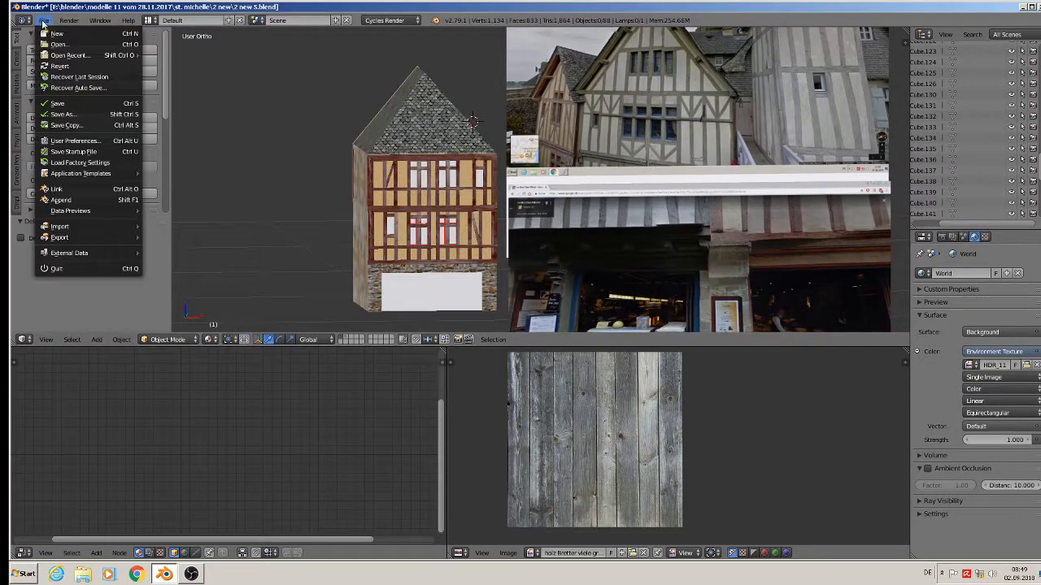
click(58, 115)
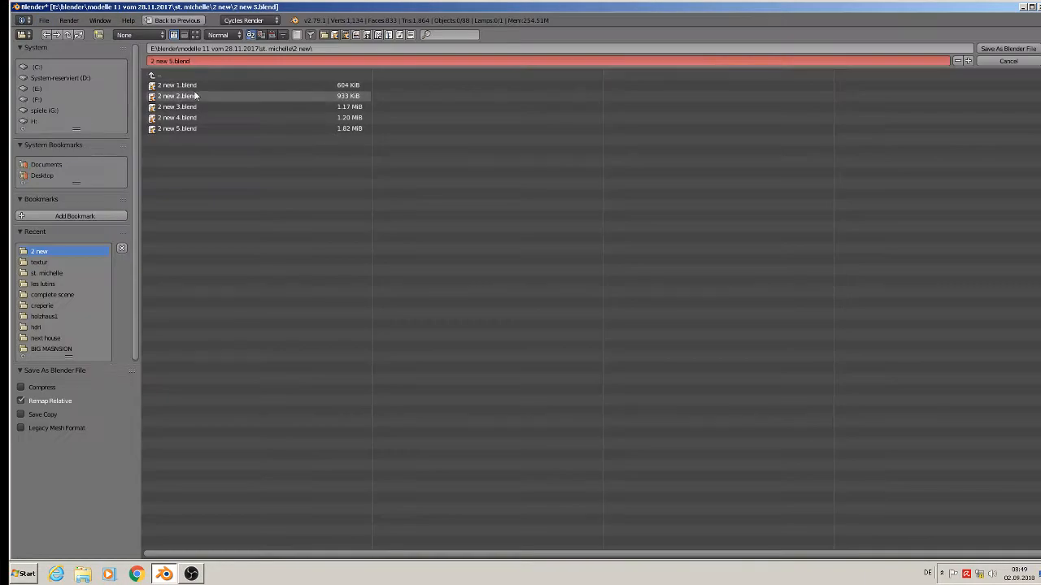
click(155, 61)
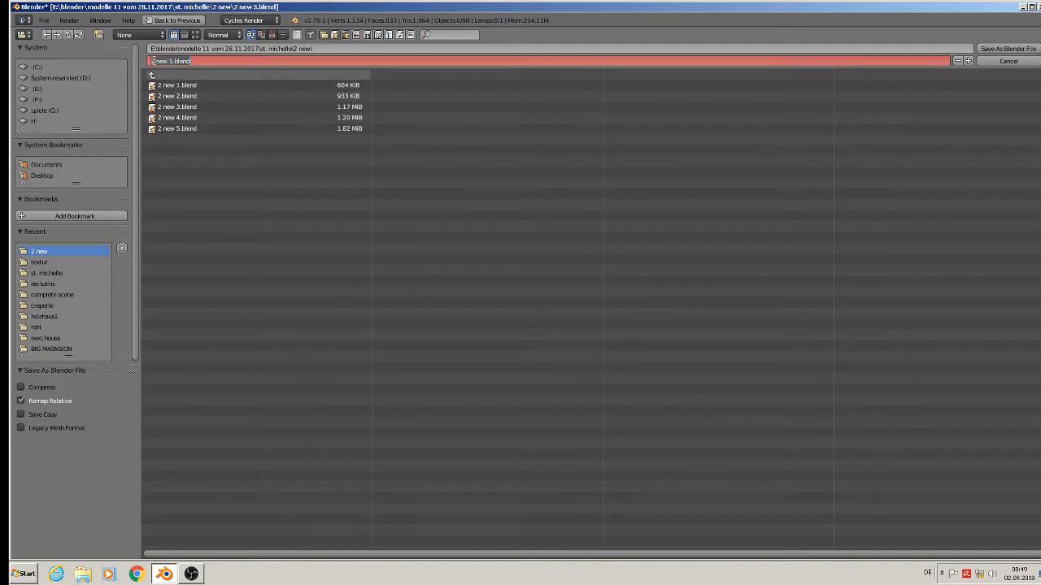
click(156, 61)
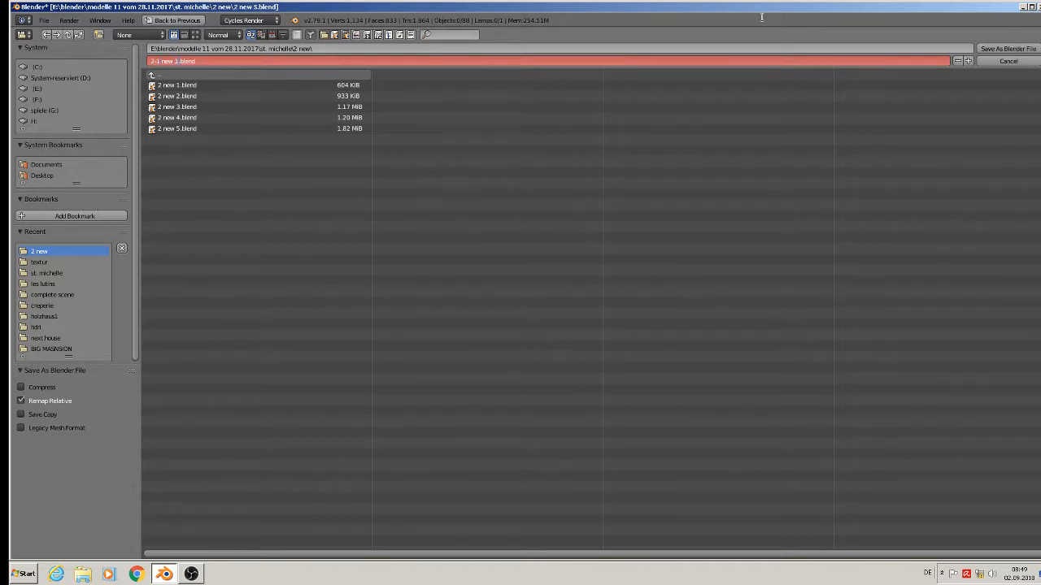
click(1009, 49)
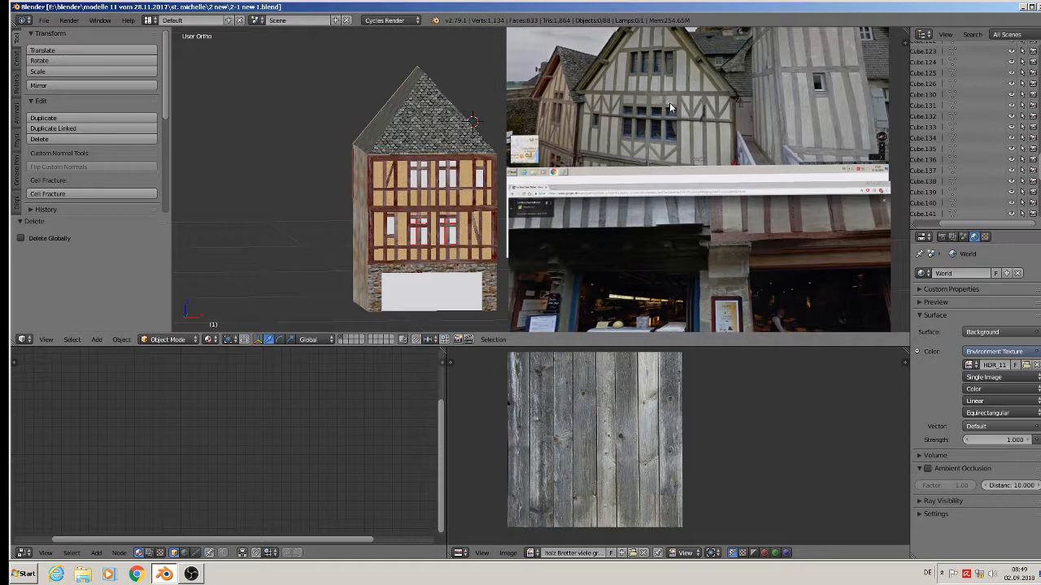
- Change the second mix colour of the beams' wood material to a neutral grey, matching the timber in the reference photo
scroll(669, 102, up, 4)
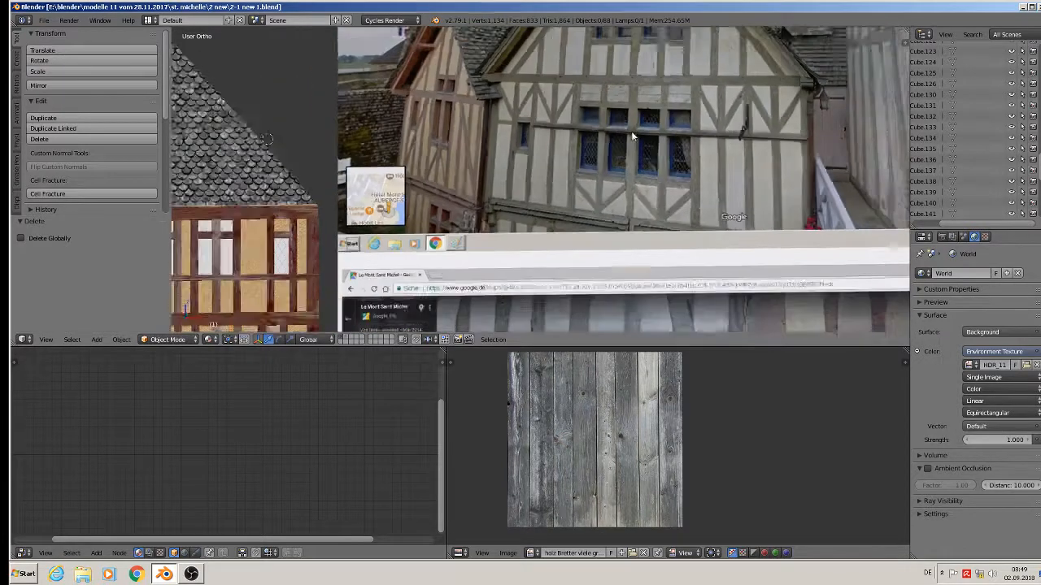
scroll(632, 135, down, 1)
shift+middle_drag(472, 185, 660, 132)
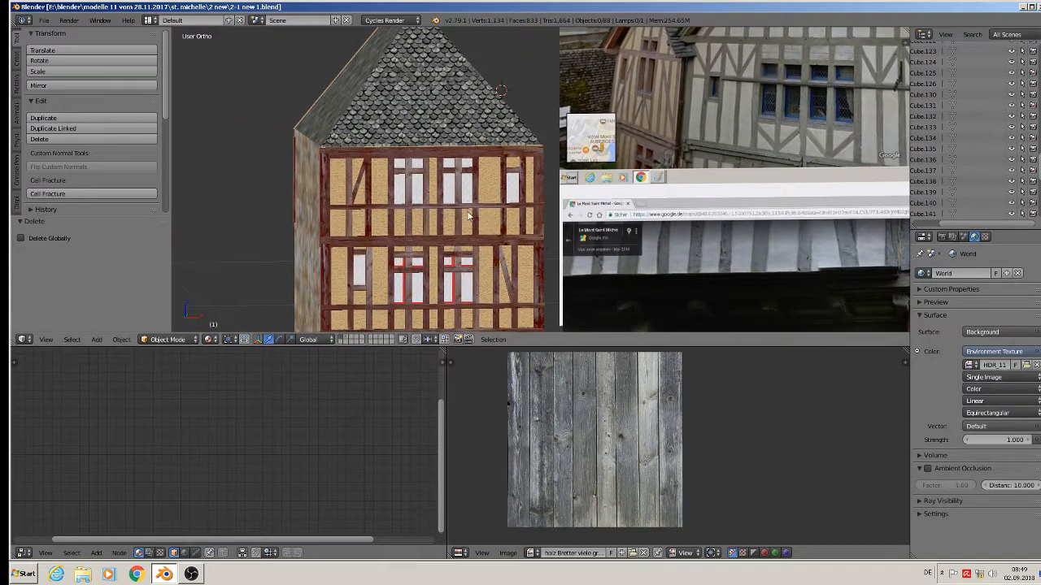
right_click(459, 168)
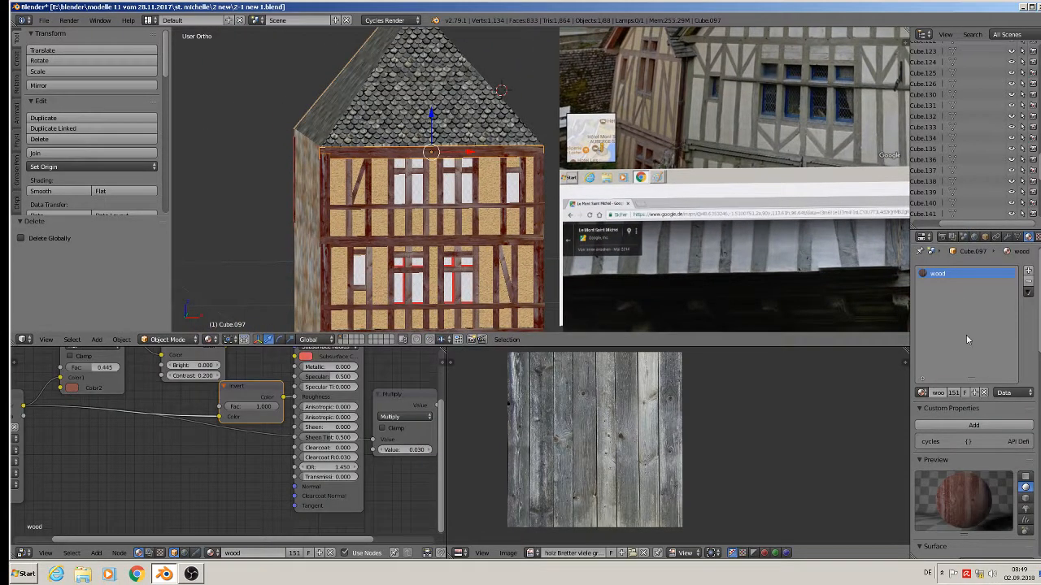
middle_drag(134, 394, 241, 437)
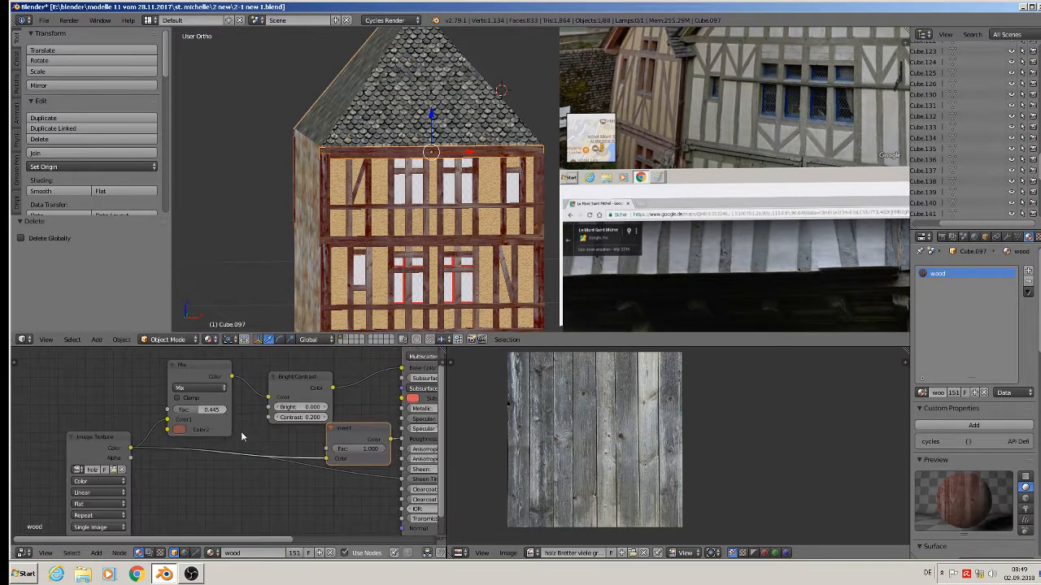
scroll(180, 433, up, 3)
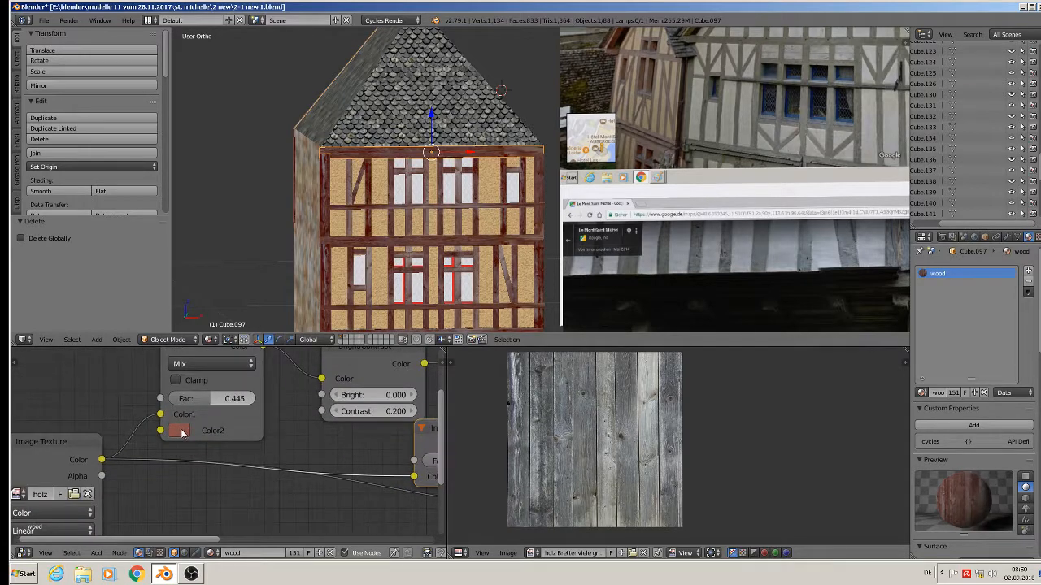
click(180, 432)
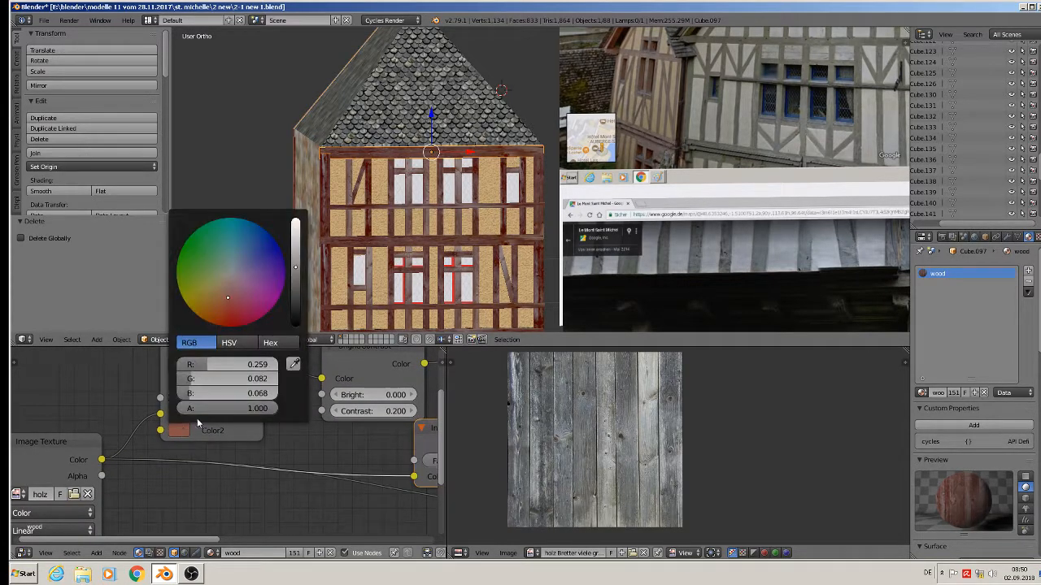
click(231, 276)
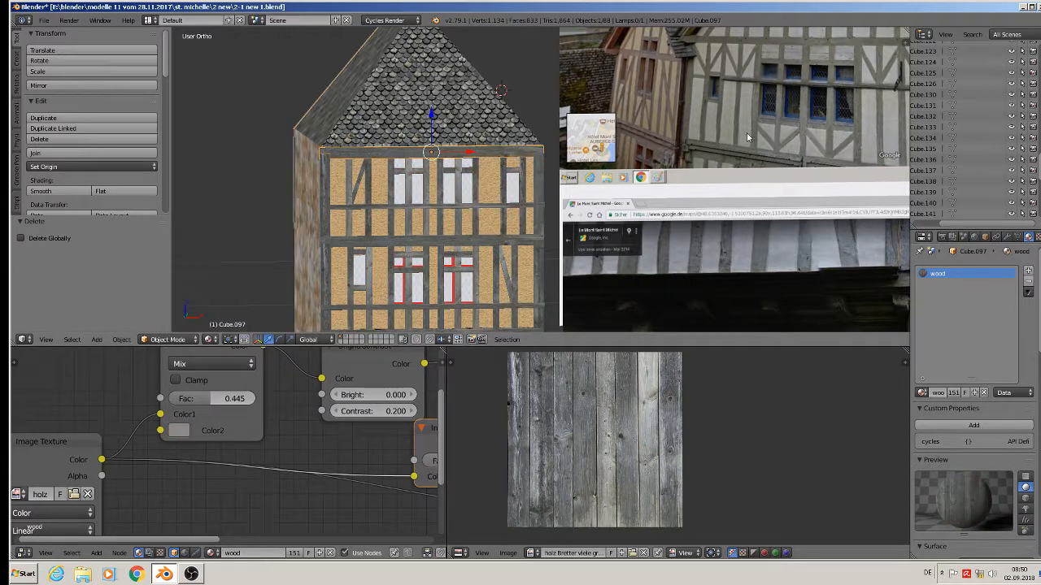
- Change the second mix colour of the house's putz material to a pale cream, matching the plaster in the reference photo
right_click(377, 193)
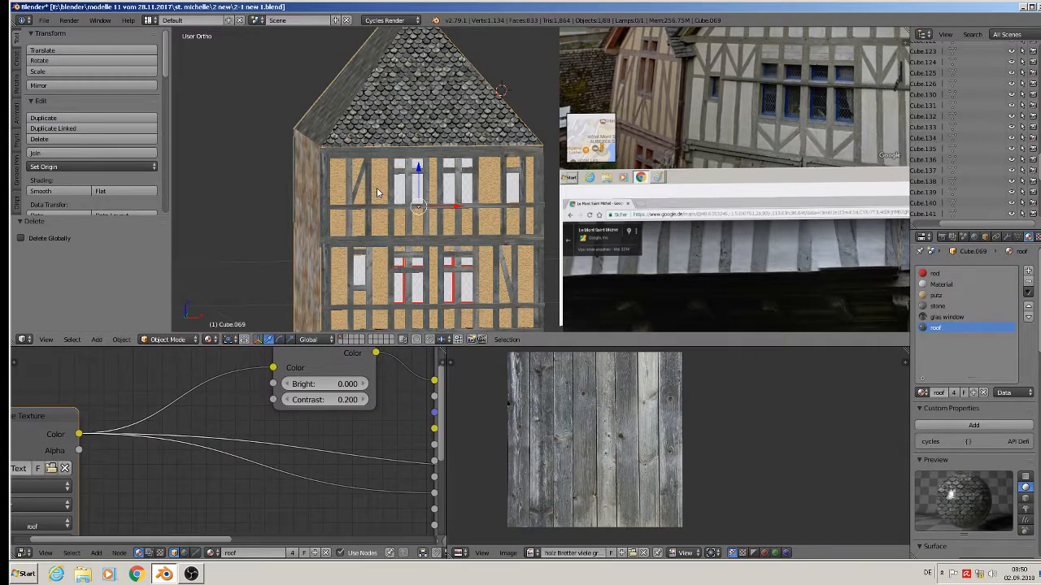
click(943, 296)
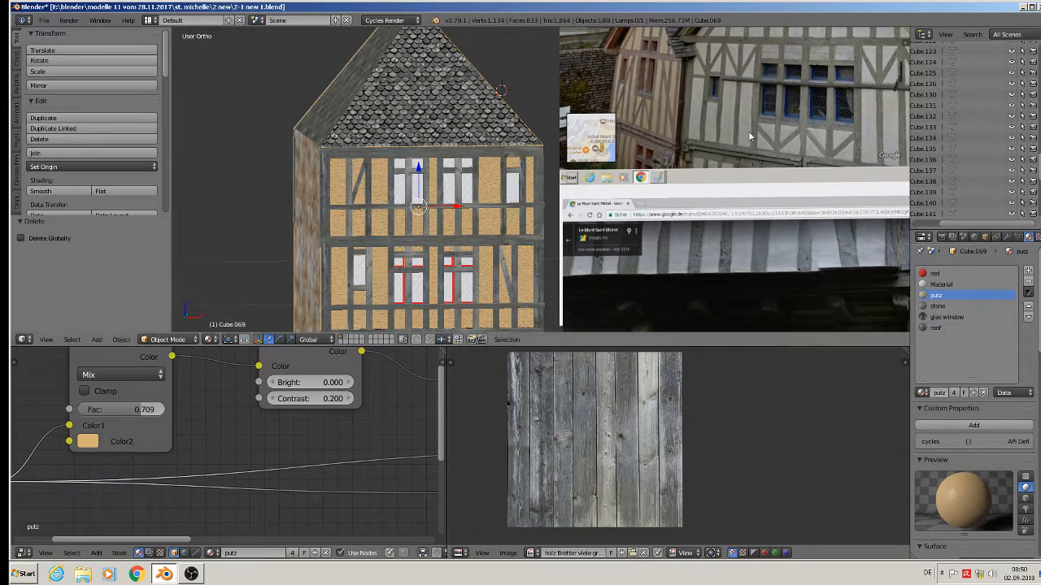
click(88, 440)
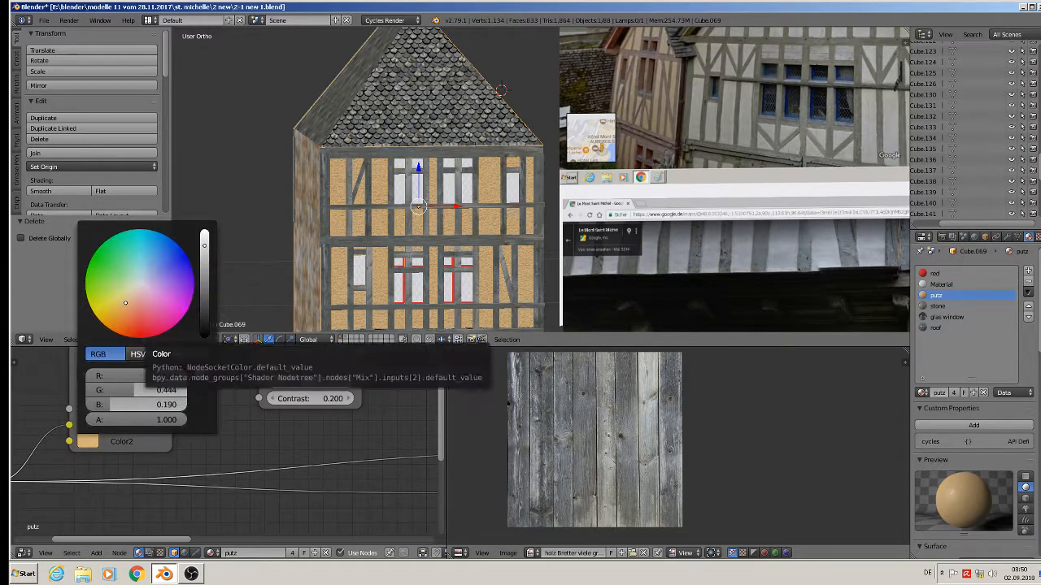
click(142, 286)
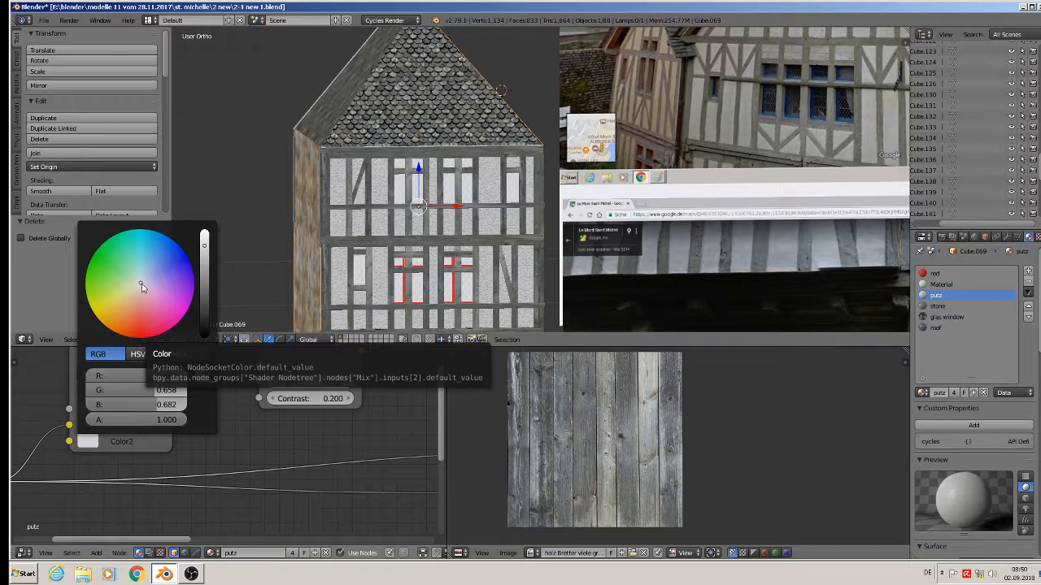
click(138, 291)
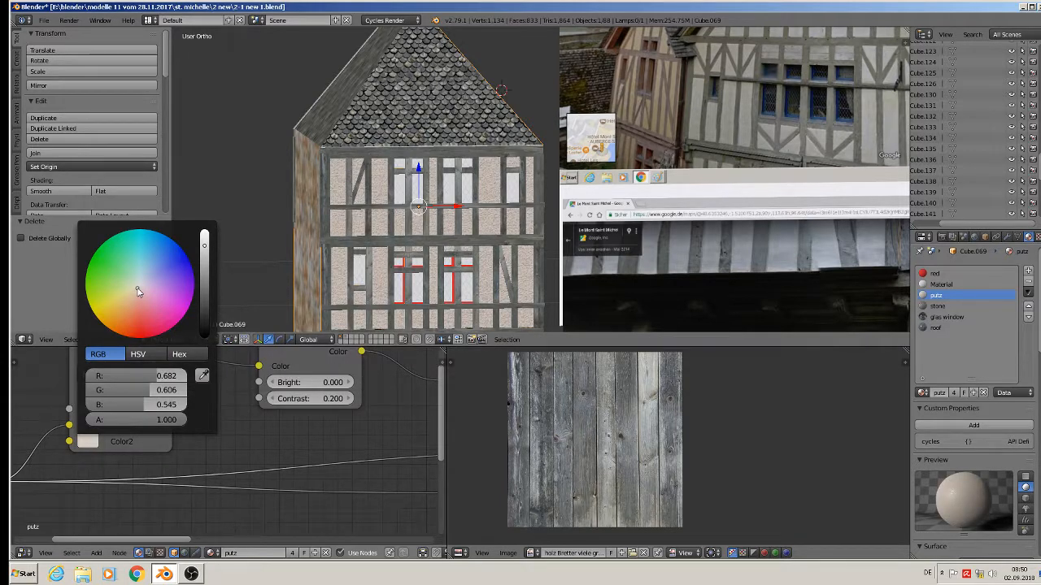
click(134, 292)
click(135, 294)
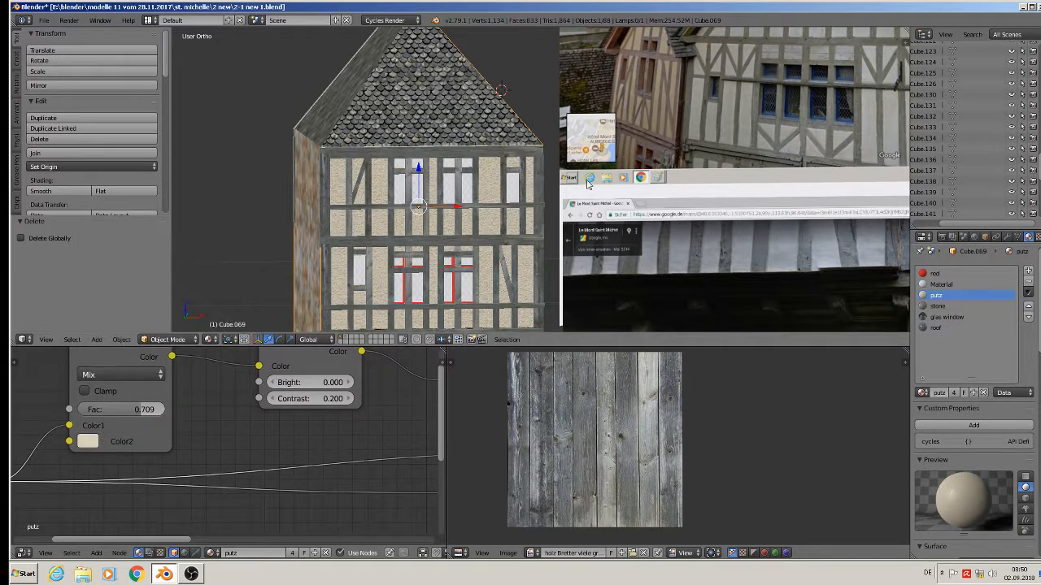
- Examine the recoloured timber facade and its recessed windows up close, with the house body selected
scroll(452, 203, down, 4)
key(a)
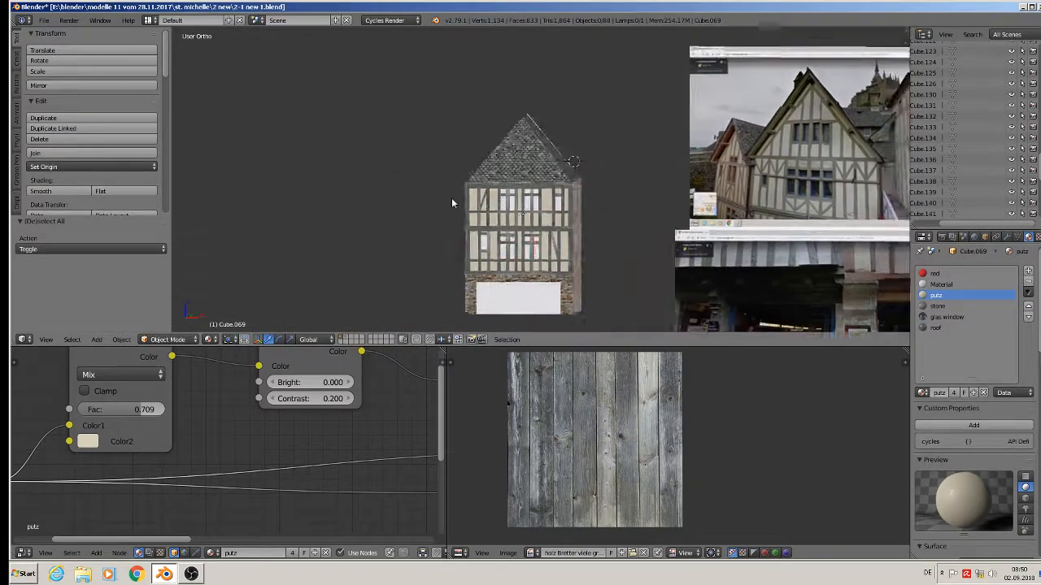
scroll(444, 197, up, 10)
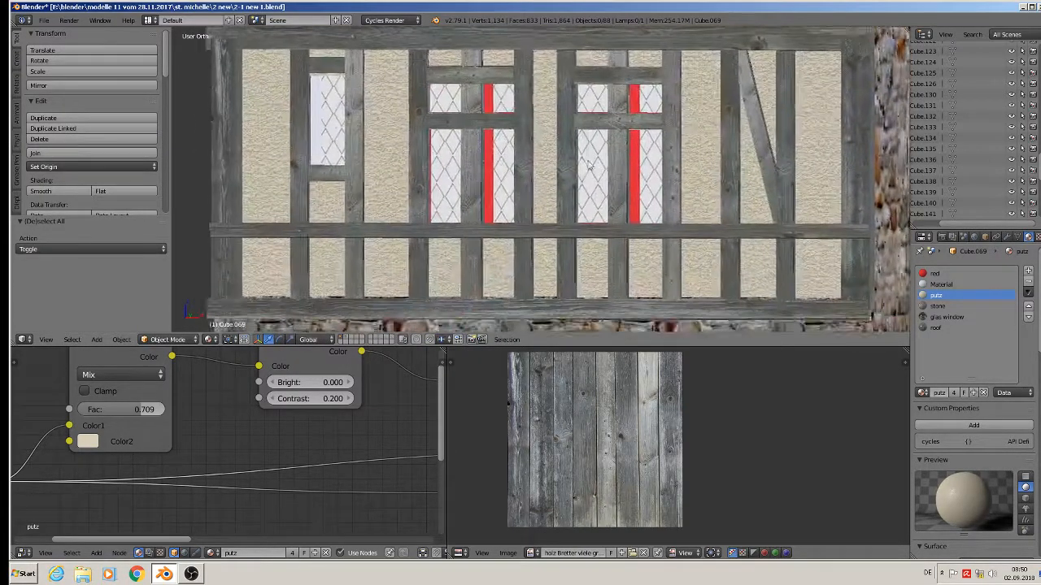
scroll(590, 165, up, 2)
middle_drag(589, 165, 506, 197)
scroll(409, 157, down, 5)
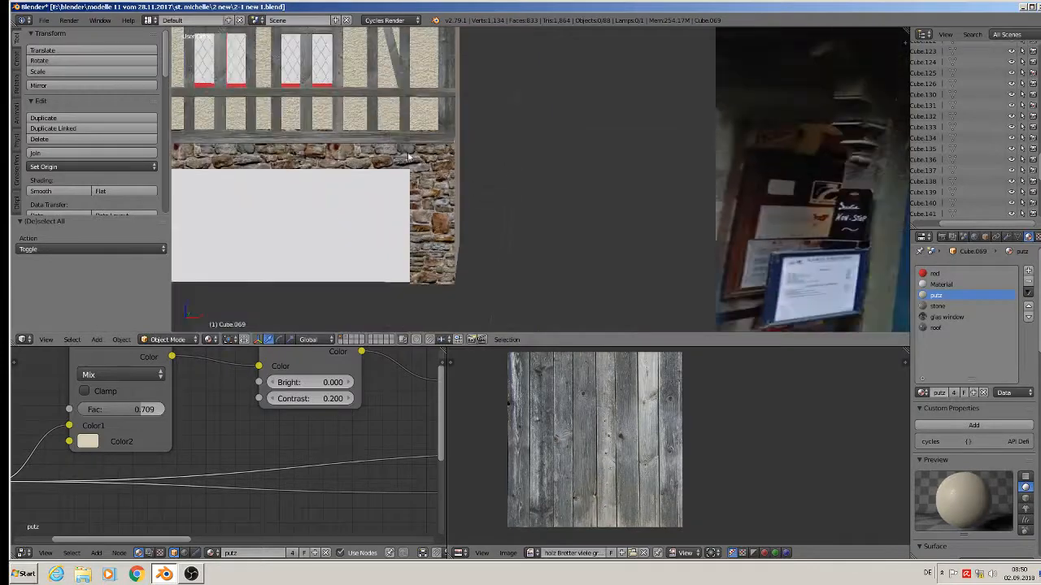
right_click(363, 111)
shift+middle_drag(363, 112, 561, 257)
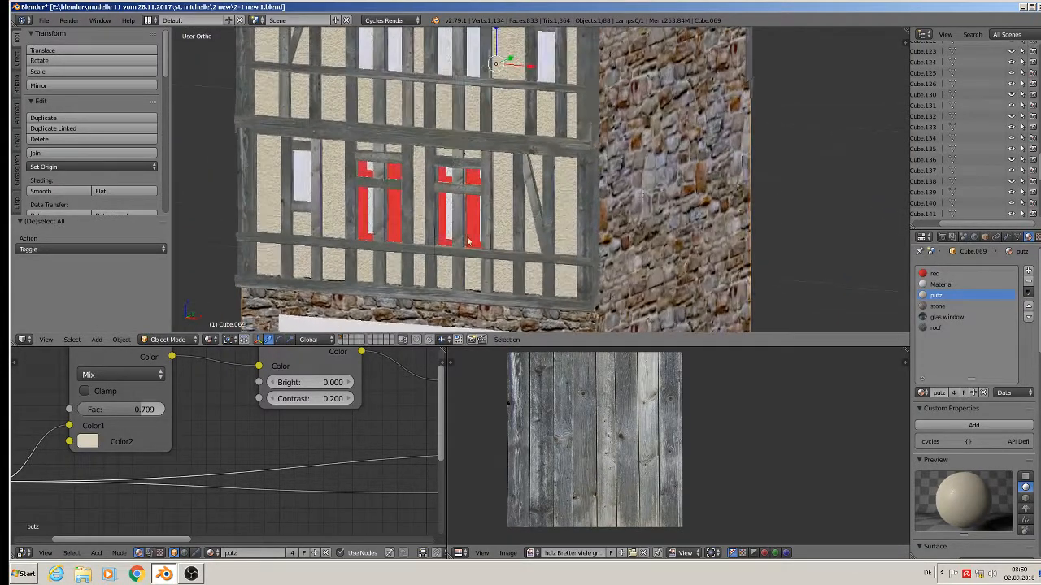
- Select the eight glass panes of the two double windows on the lower timbered storey and move them outward along Y to cover the red frames
key(Tab)
scroll(468, 242, up, 4)
right_click(360, 136)
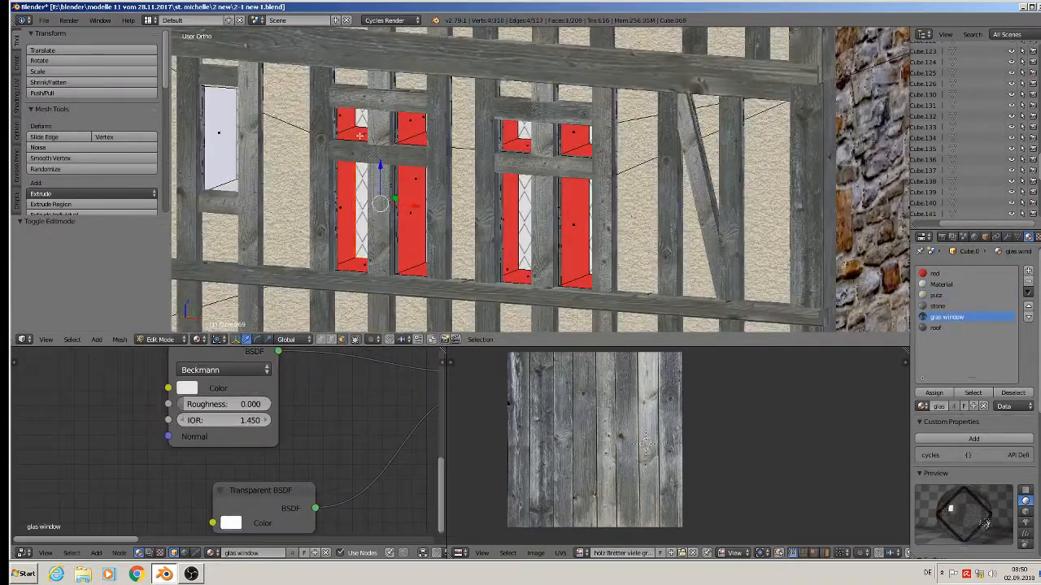
shift+right_click(364, 207)
middle_drag(363, 207, 392, 180)
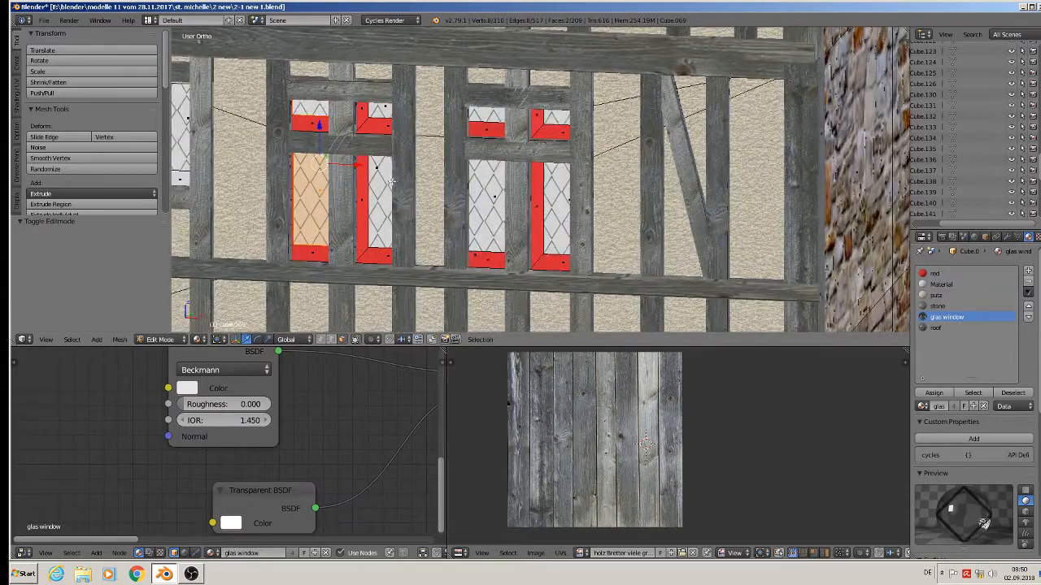
shift+right_click(311, 108)
shift+right_click(379, 114)
shift+right_click(489, 118)
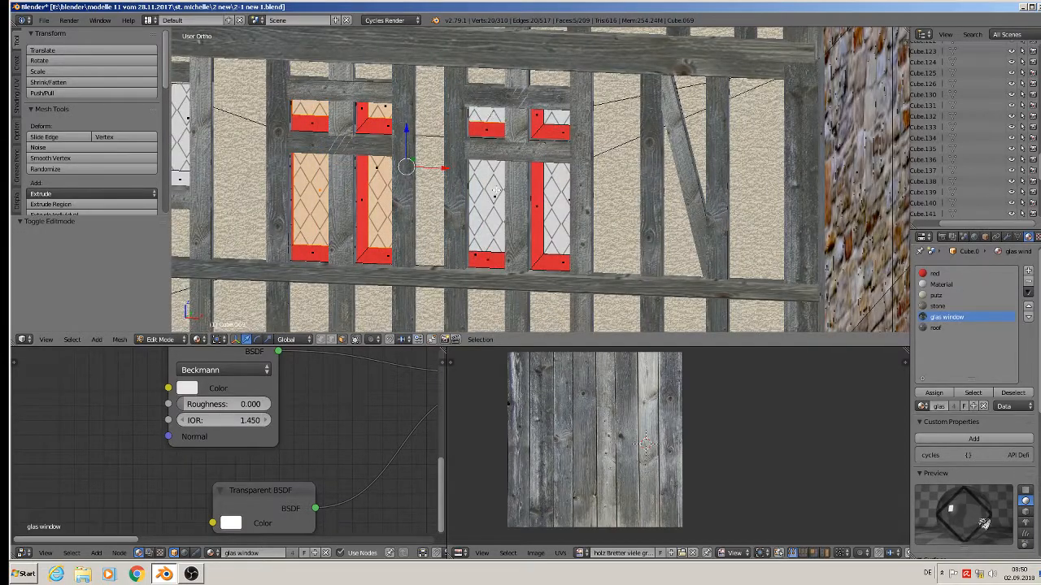
shift+right_click(487, 120)
shift+right_click(486, 207)
shift+right_click(556, 208)
middle_drag(555, 207, 482, 189)
drag(468, 162, 427, 193)
key(a)
- Select the nine glass panes of the upper storey's windows and move them about 0.047 outward along the Y axis
middle_drag(427, 193, 478, 63)
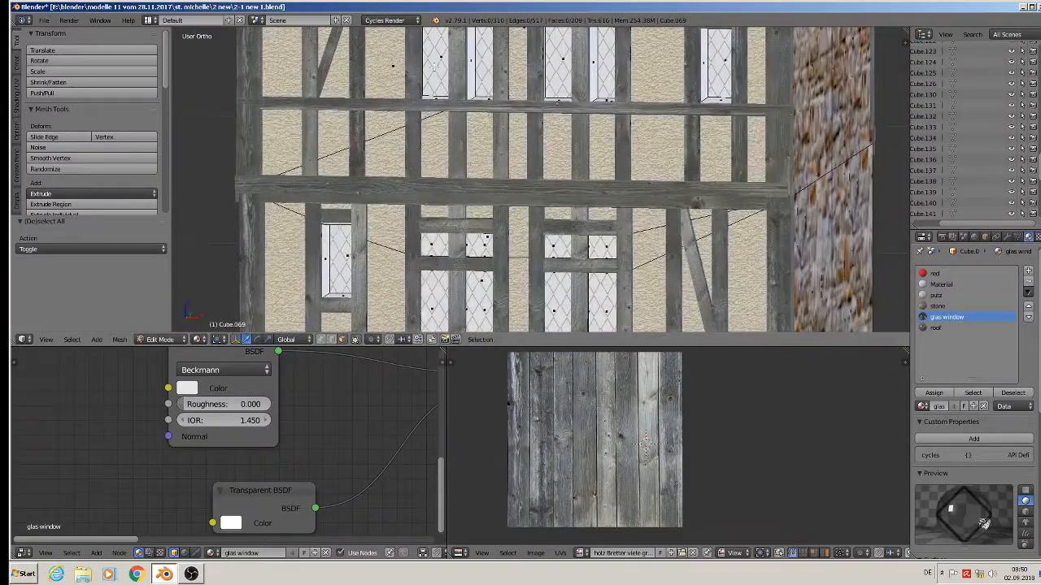
right_click(480, 63)
shift+right_click(488, 62)
shift+right_click(554, 59)
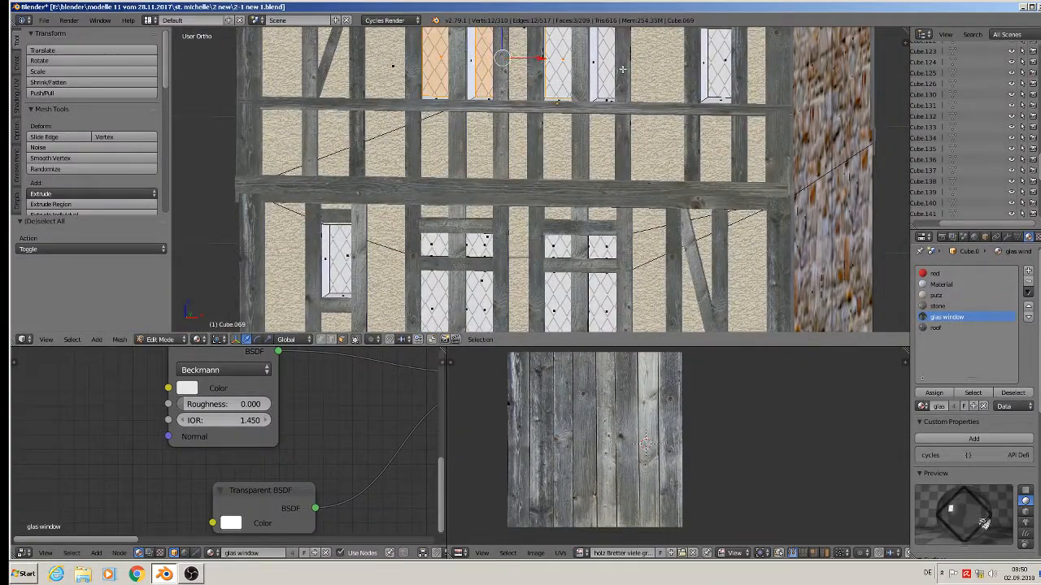
shift+right_click(606, 60)
shift+right_click(723, 66)
shift+middle_drag(719, 69, 736, 195)
shift+right_click(630, 121)
shift+right_click(576, 120)
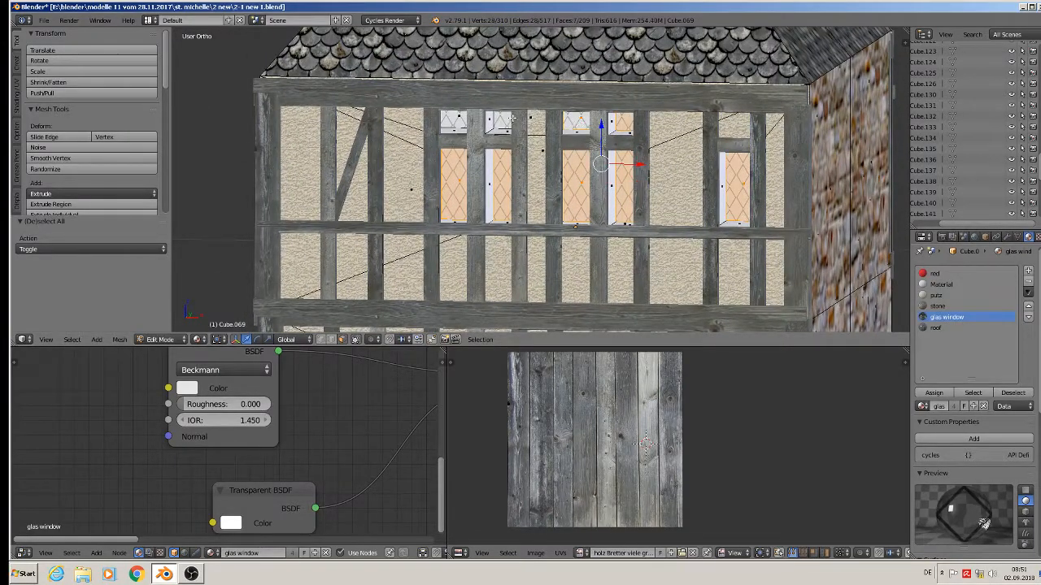
shift+right_click(504, 119)
shift+right_click(455, 121)
middle_drag(455, 121, 535, 197)
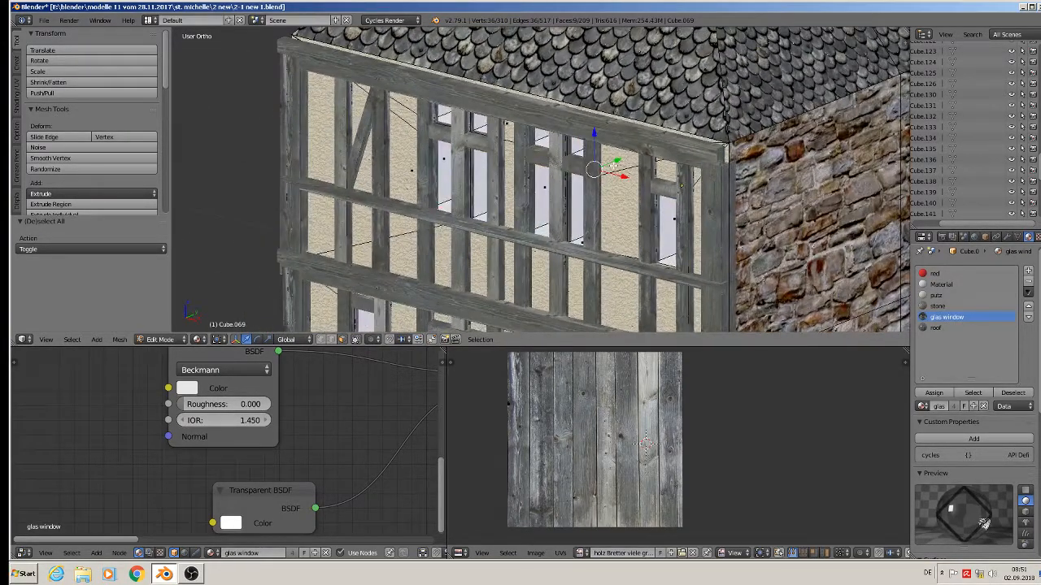
key(g)
key(y)
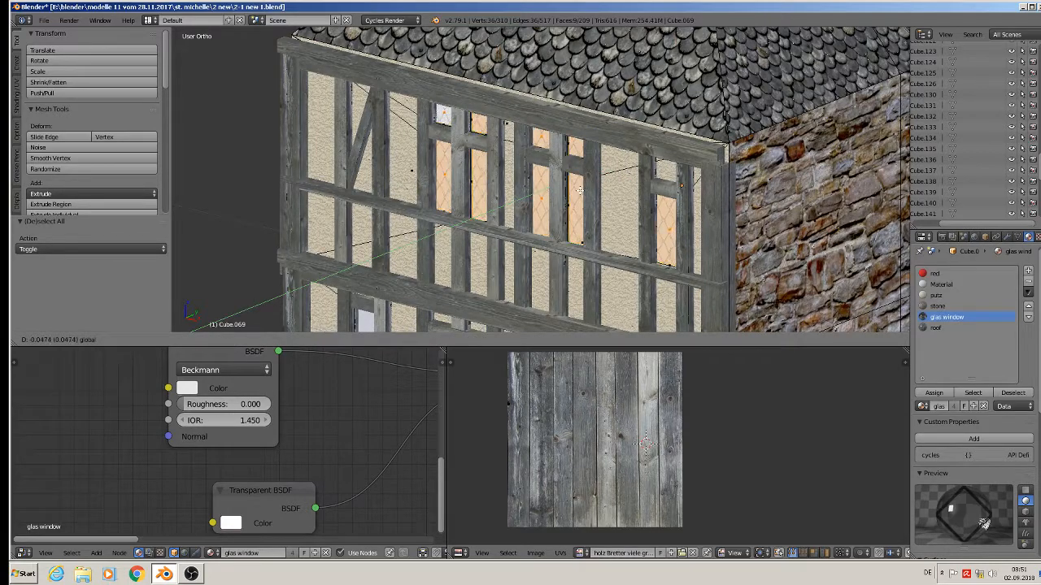
click(579, 190)
key(a)
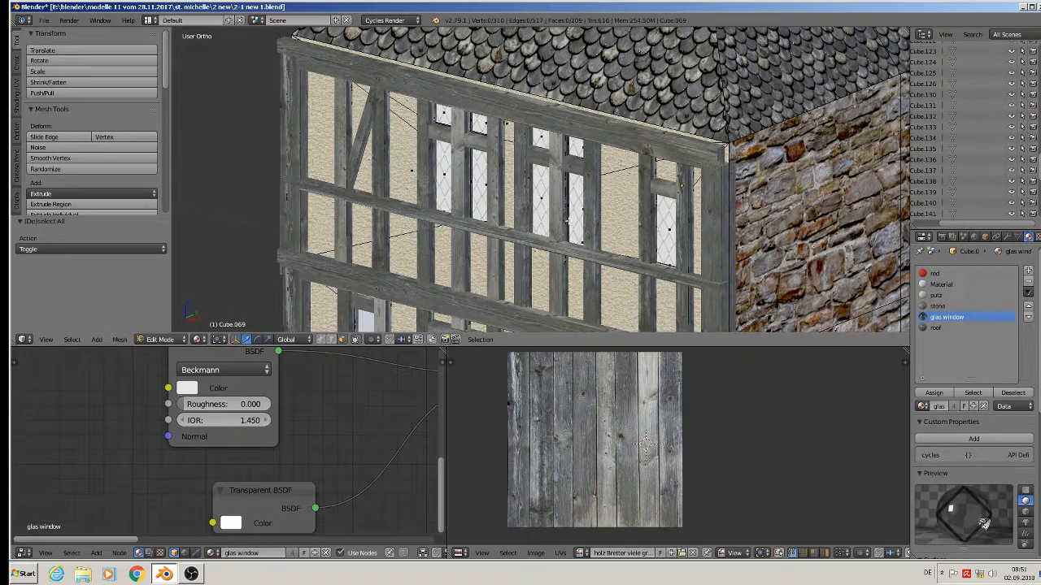
- Move the glass pane of the small single window on the lower timbered storey outward along Y
shift+middle_drag(567, 221, 702, 95)
middle_drag(505, 224, 516, 243)
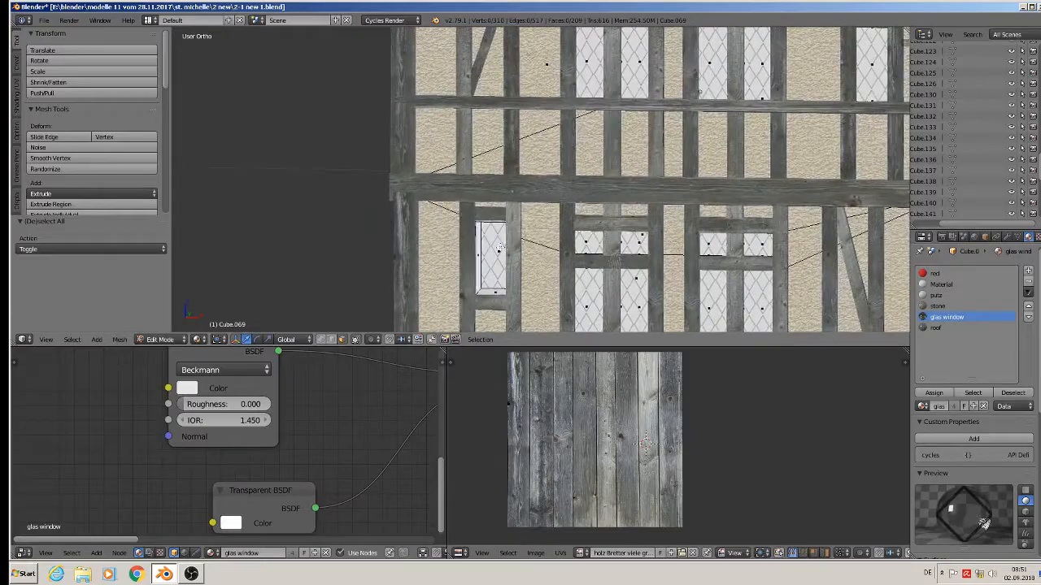
right_click(500, 246)
middle_drag(525, 192, 513, 243)
drag(513, 243, 486, 270)
scroll(485, 270, down, 2)
key(a)
- Select the eight glass panes of the two double windows in the rear facade's gable
middle_drag(486, 270, 766, 250)
shift+middle_drag(374, 200, 662, 206)
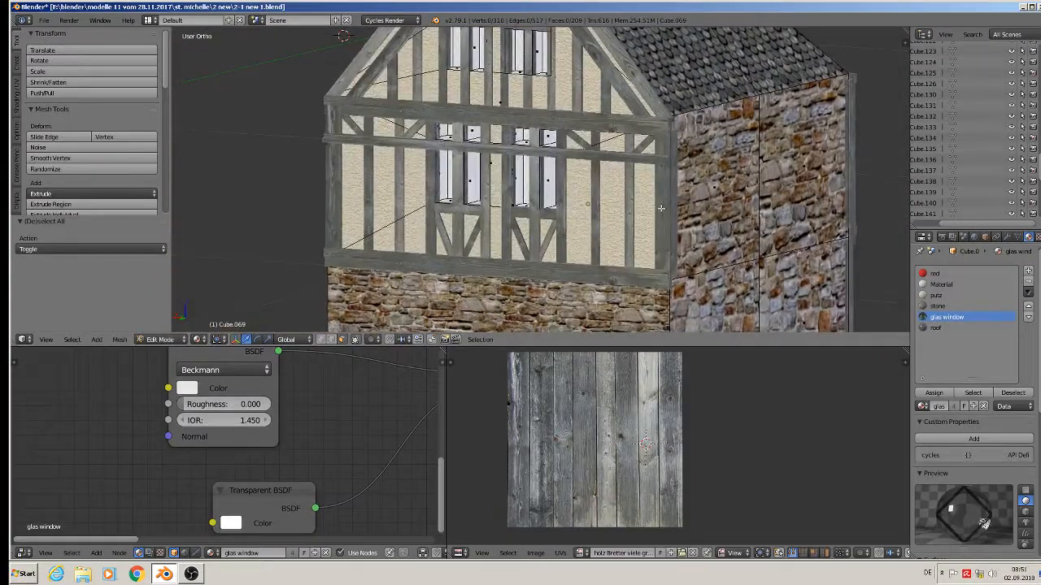
middle_drag(561, 167, 591, 184)
scroll(585, 180, down, 3)
scroll(581, 177, up, 5)
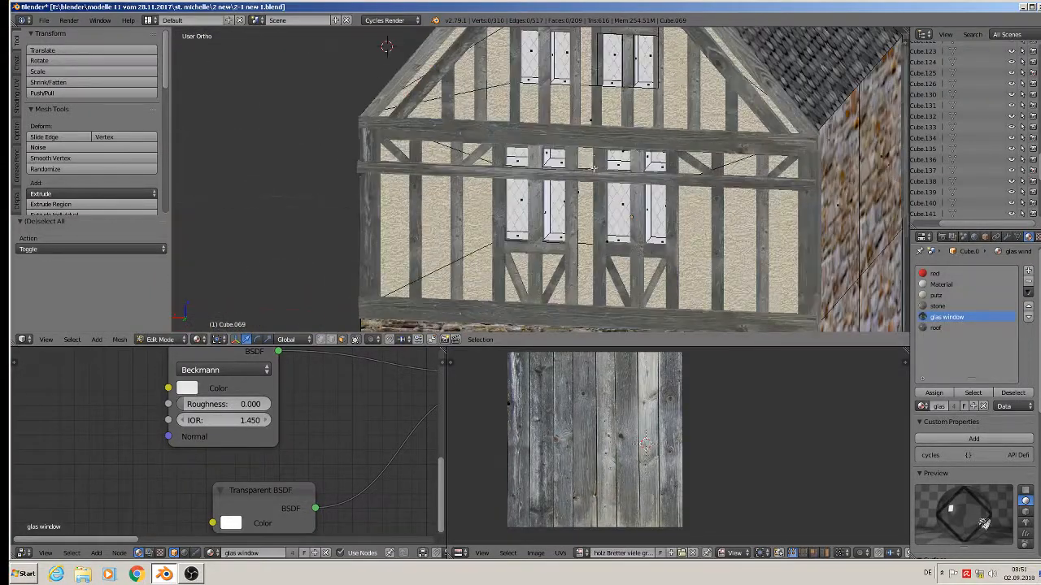
right_click(521, 54)
shift+right_click(566, 51)
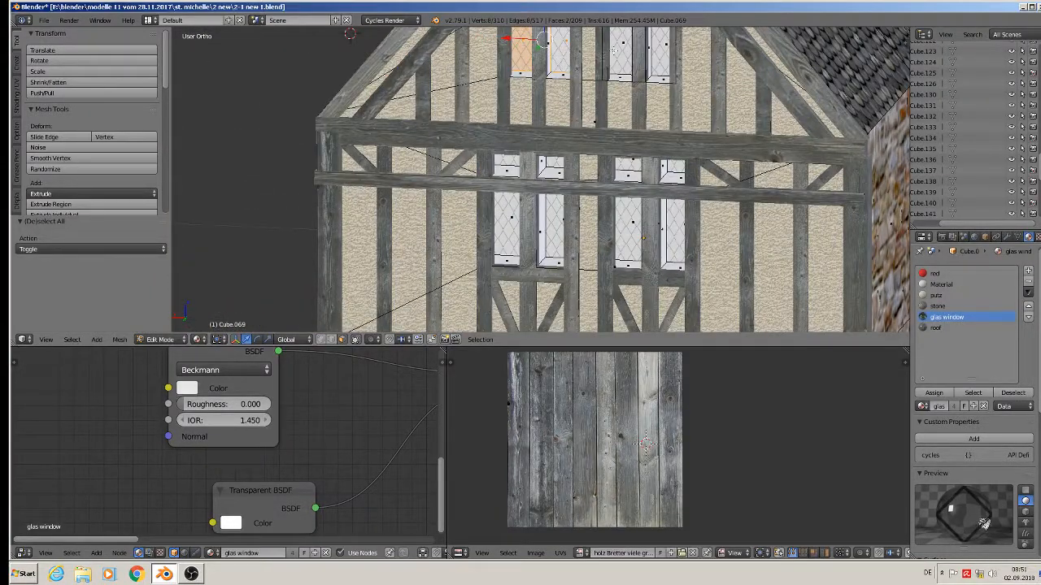
shift+right_click(619, 49)
shift+right_click(661, 54)
shift+middle_drag(631, 31, 595, 146)
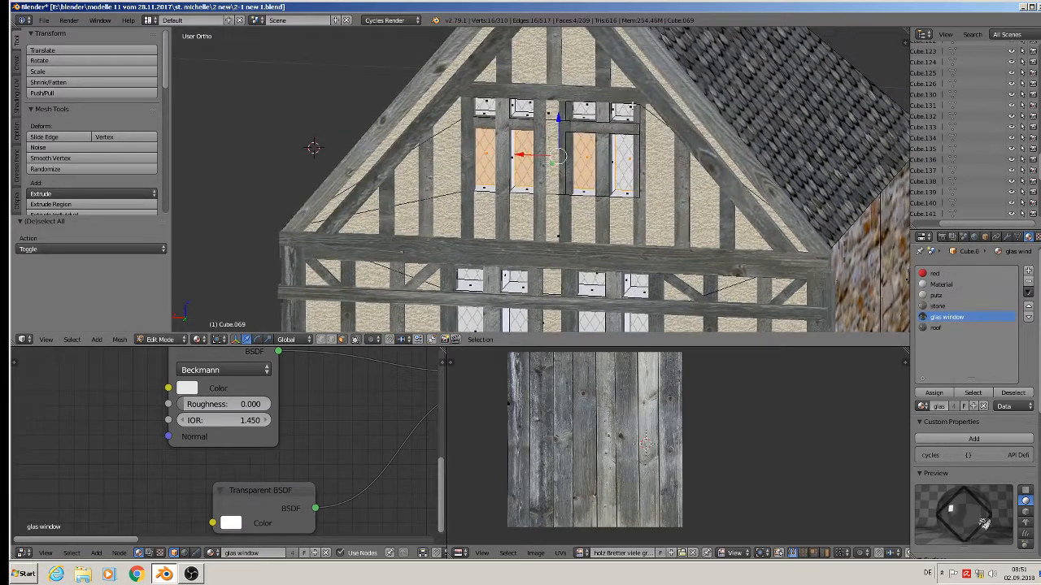
shift+right_click(623, 109)
shift+right_click(584, 108)
shift+right_click(522, 107)
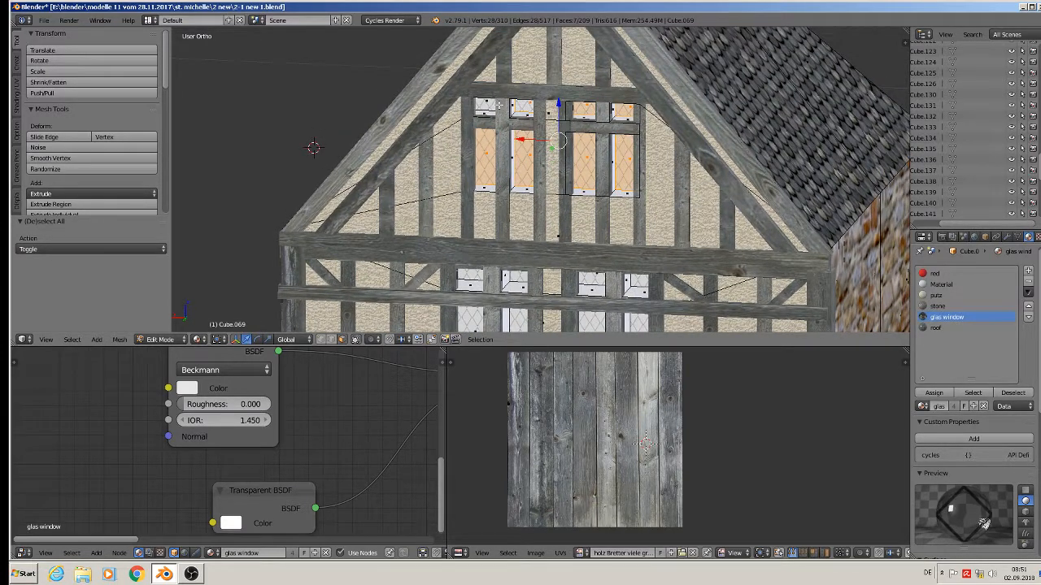
shift+right_click(488, 104)
- Add the eight panes of the rear facade's lower timbered storey to the selection and move all sixteen 0.039 outward along Y
shift+middle_drag(463, 317, 439, 187)
shift+right_click(446, 209)
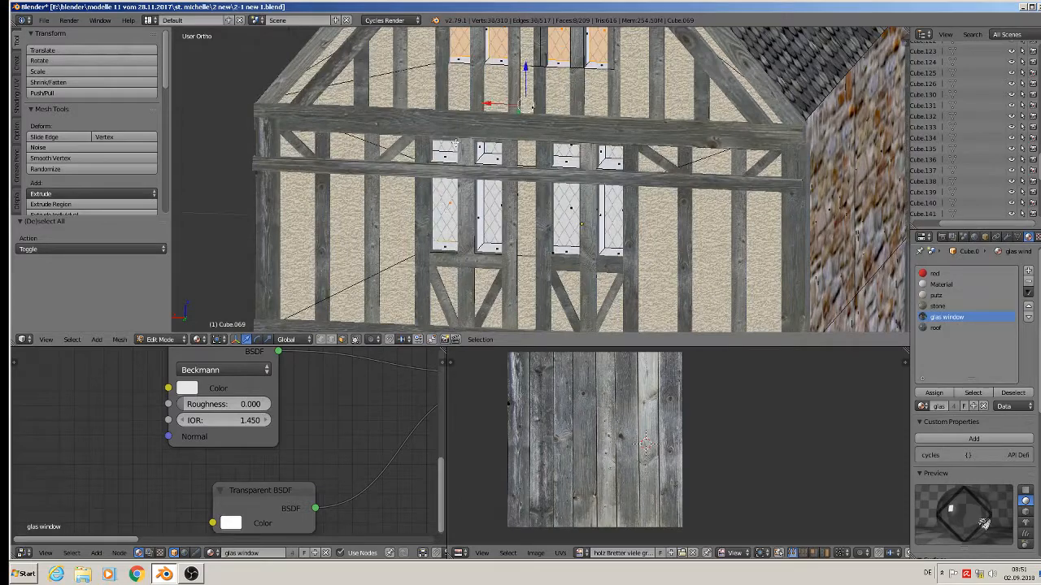
shift+right_click(454, 144)
shift+right_click(498, 205)
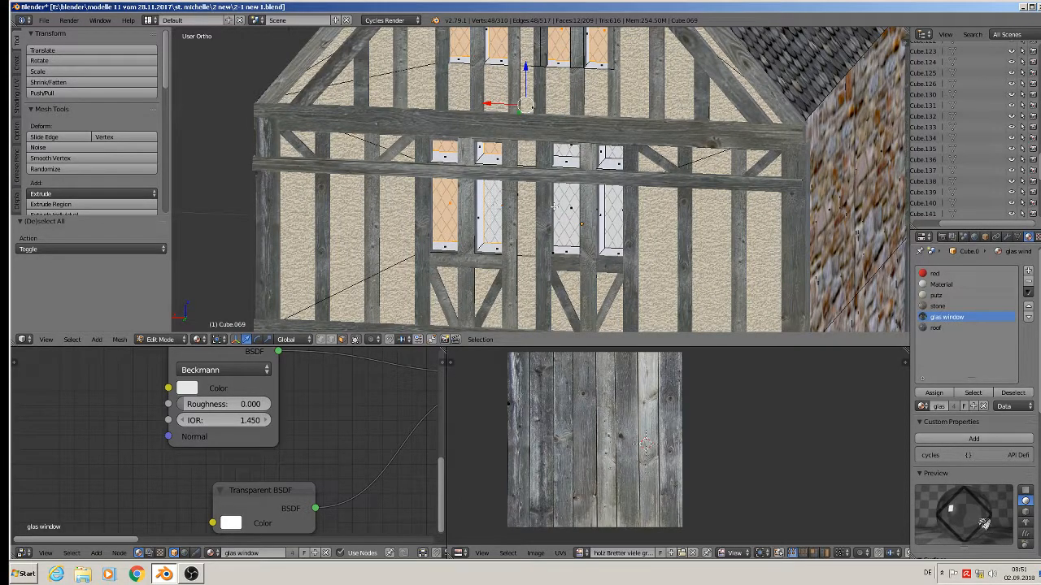
shift+right_click(568, 205)
shift+right_click(608, 213)
shift+right_click(607, 150)
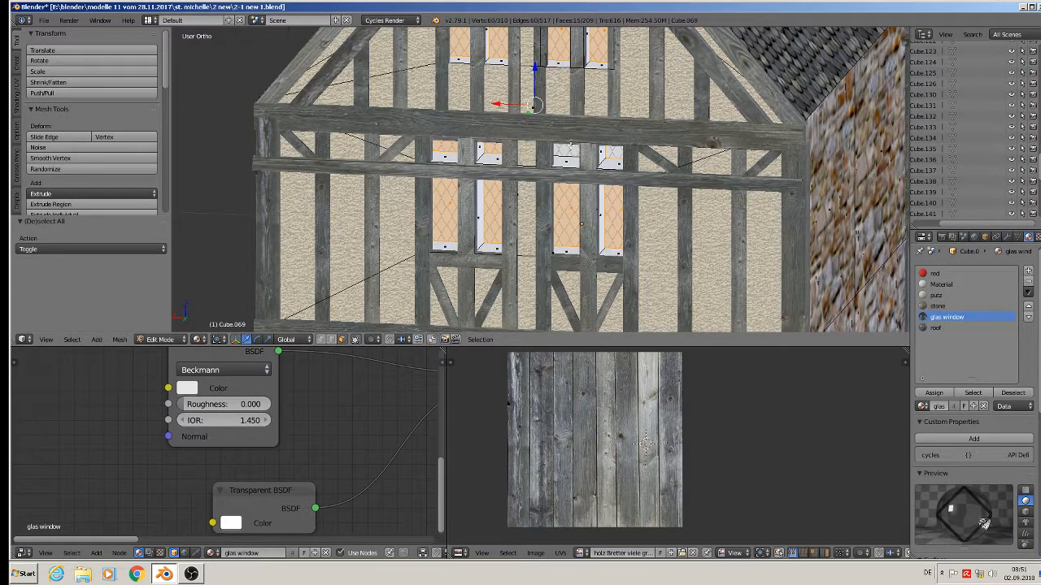
shift+right_click(567, 151)
middle_drag(566, 217, 502, 228)
key(g)
key(y)
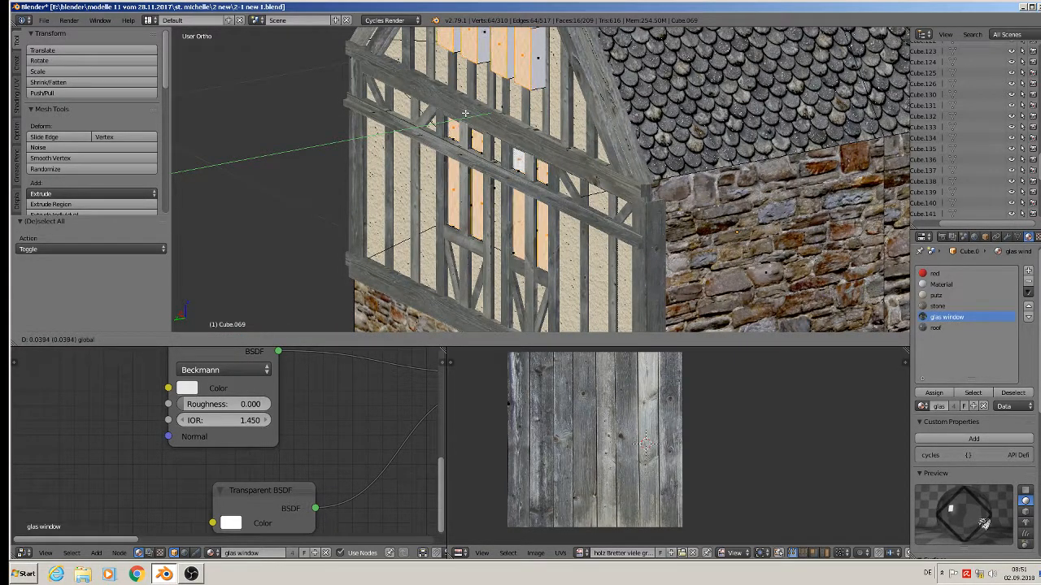
click(465, 114)
shift+middle_drag(465, 114, 507, 227)
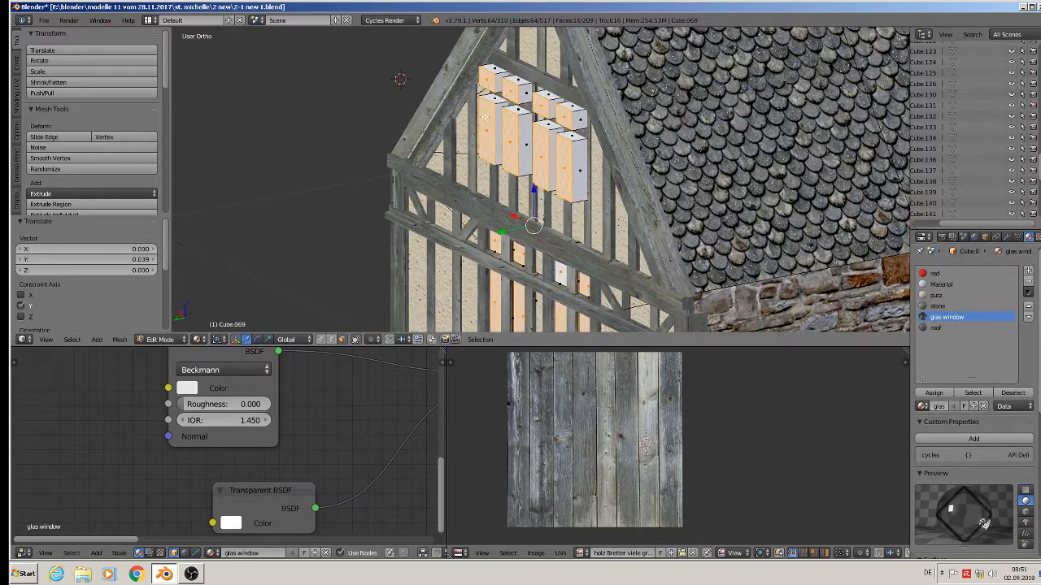
- Select only the eight gable panes and move them about 0.02 back inward along Y, behind the timber frame
right_click(484, 117)
shift+right_click(490, 77)
shift+right_click(510, 89)
shift+right_click(511, 132)
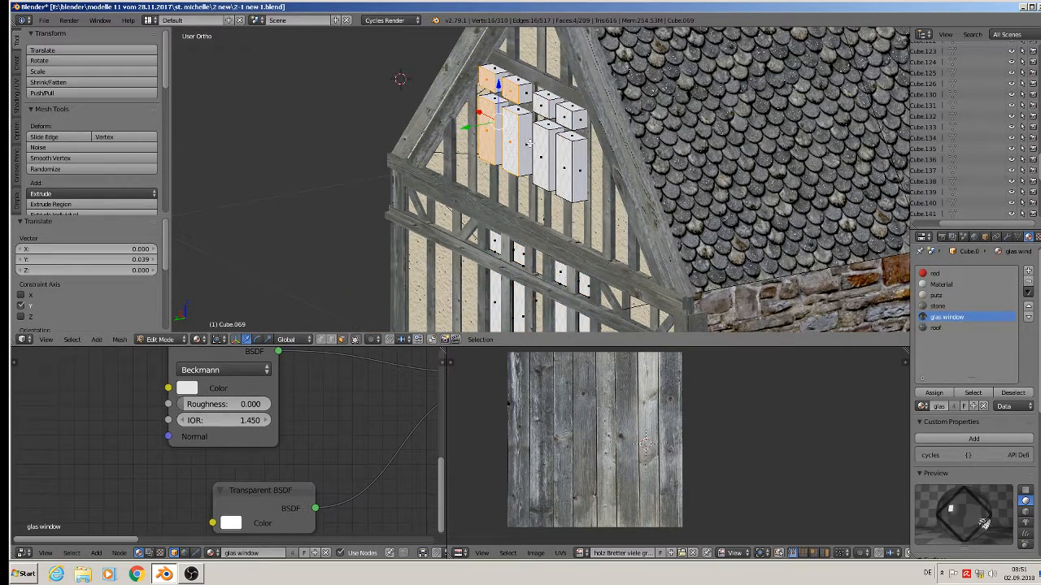
shift+right_click(543, 144)
shift+right_click(542, 107)
shift+right_click(562, 115)
shift+right_click(560, 160)
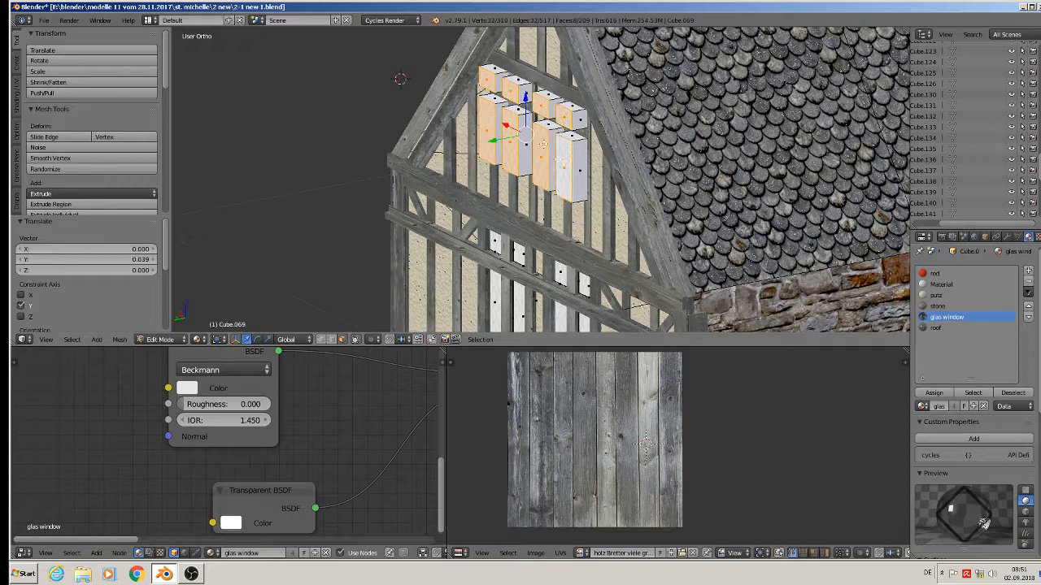
key(g)
key(y)
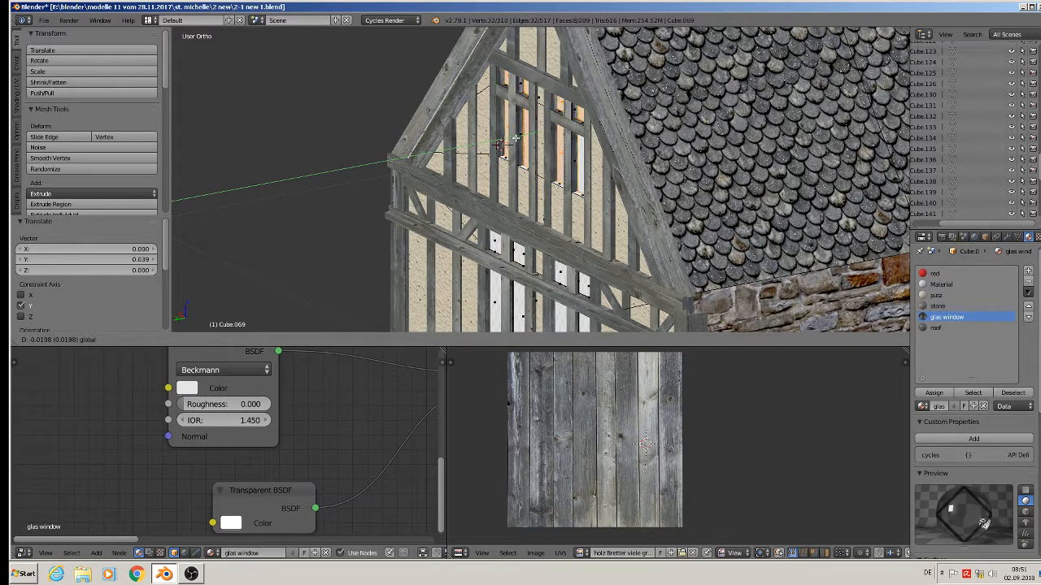
click(518, 138)
key(a)
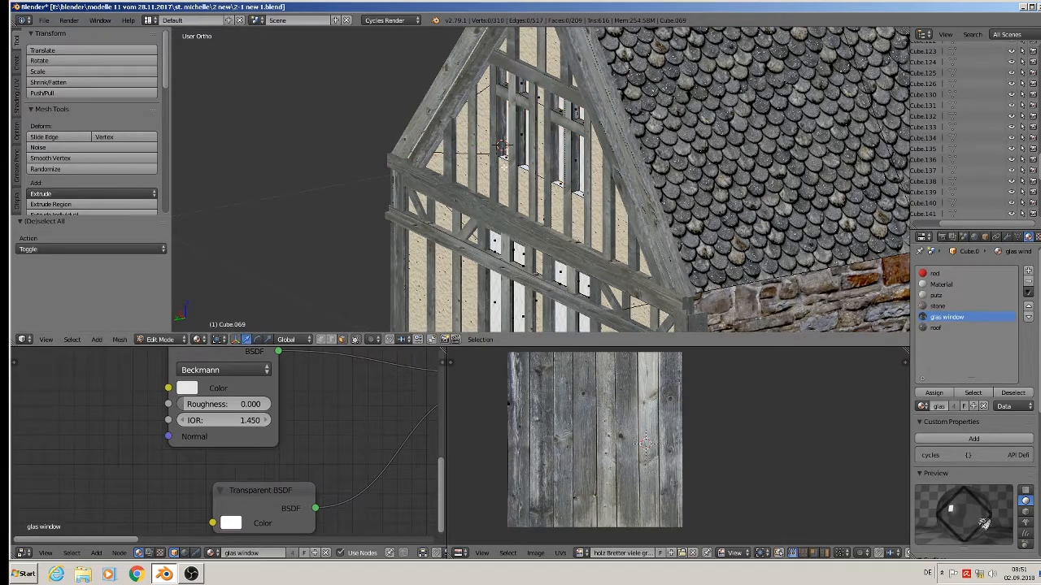
- Select the four sill faces below the gable windows and assign the putz material to them
scroll(504, 168, up, 3)
middle_drag(503, 167, 534, 181)
right_click(470, 131)
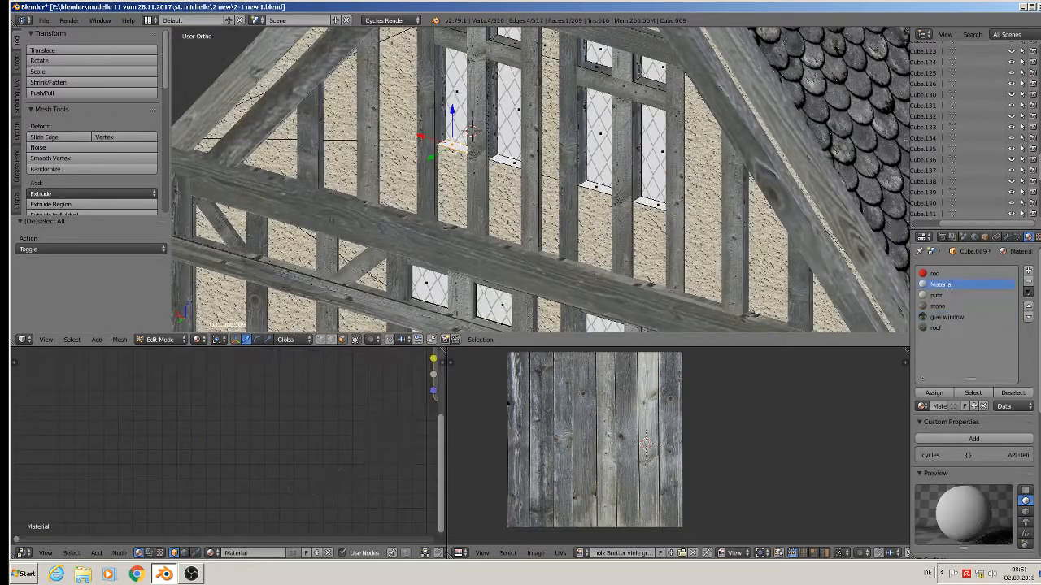
shift+right_click(590, 188)
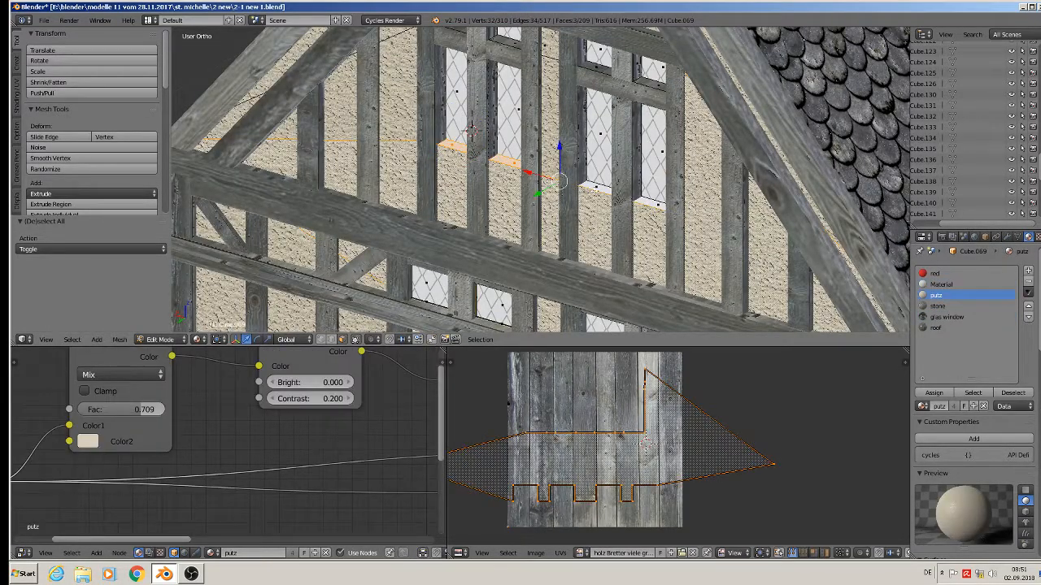
right_click(596, 187)
shift+right_click(653, 202)
shift+right_click(503, 159)
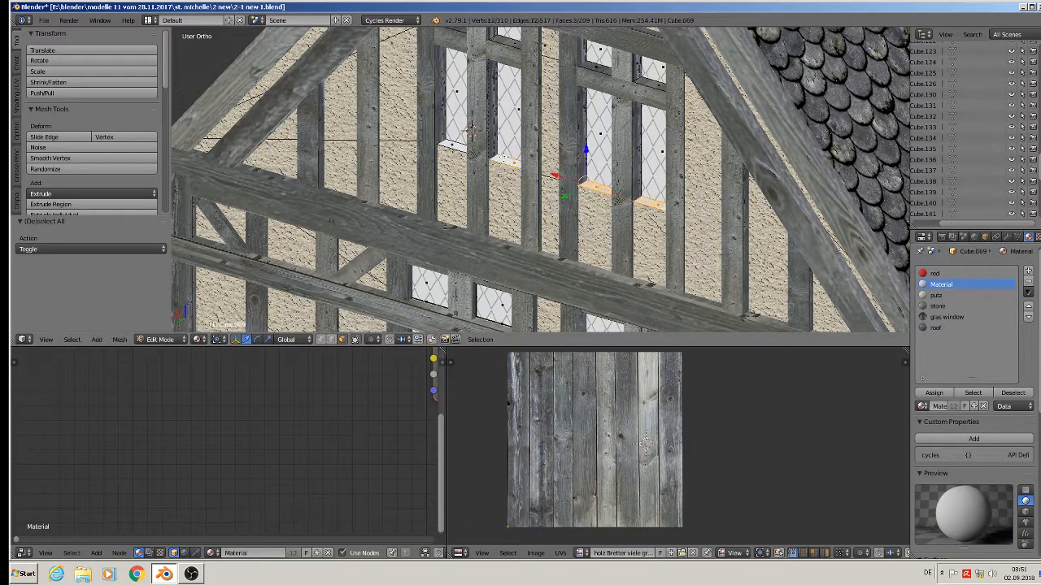
shift+right_click(452, 145)
click(937, 296)
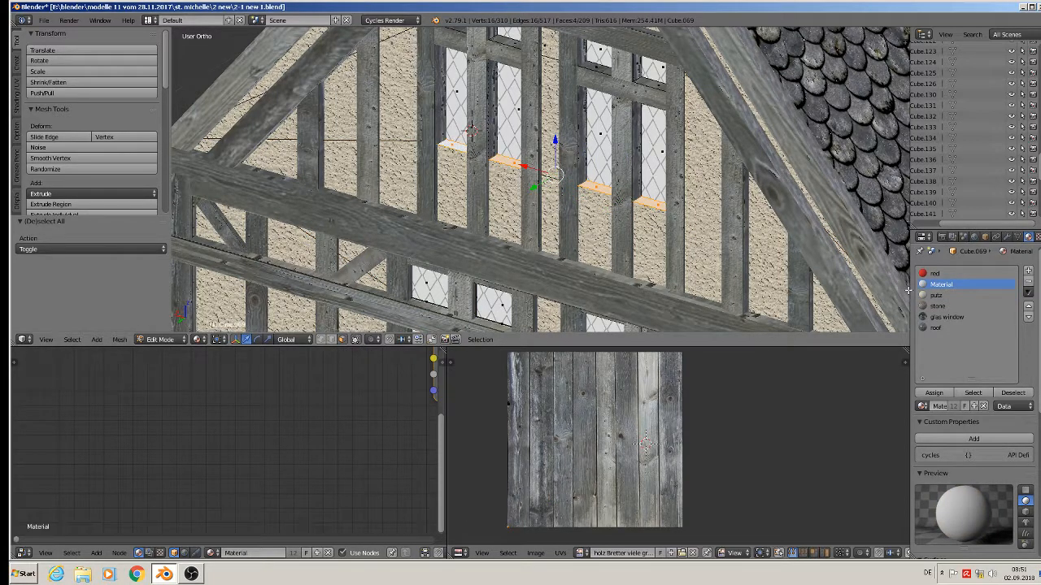
click(934, 392)
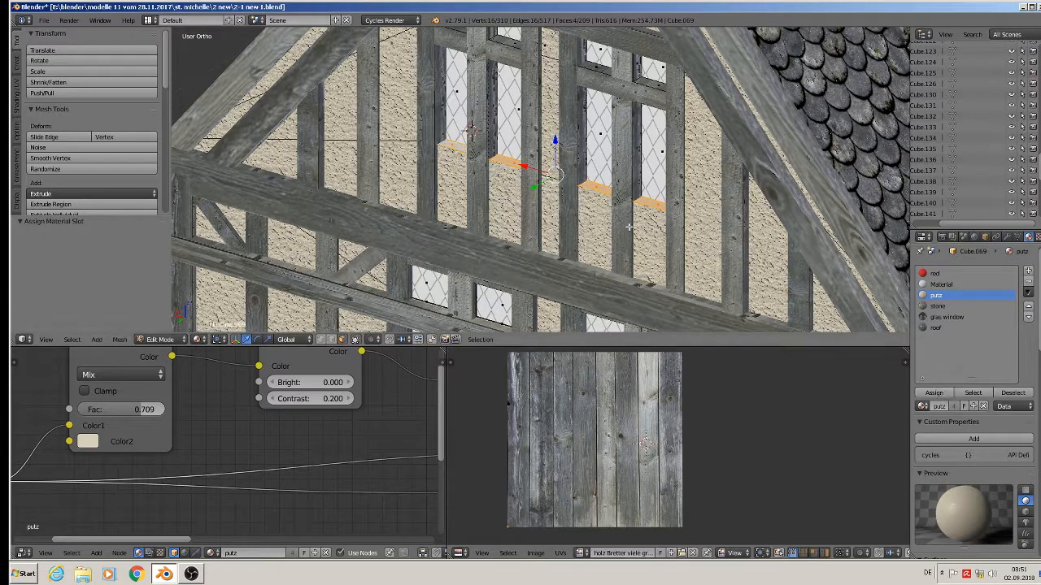
- Unwrap the four sill faces with Cube Projection, enlarge their UVs and return to Object Mode
key(u)
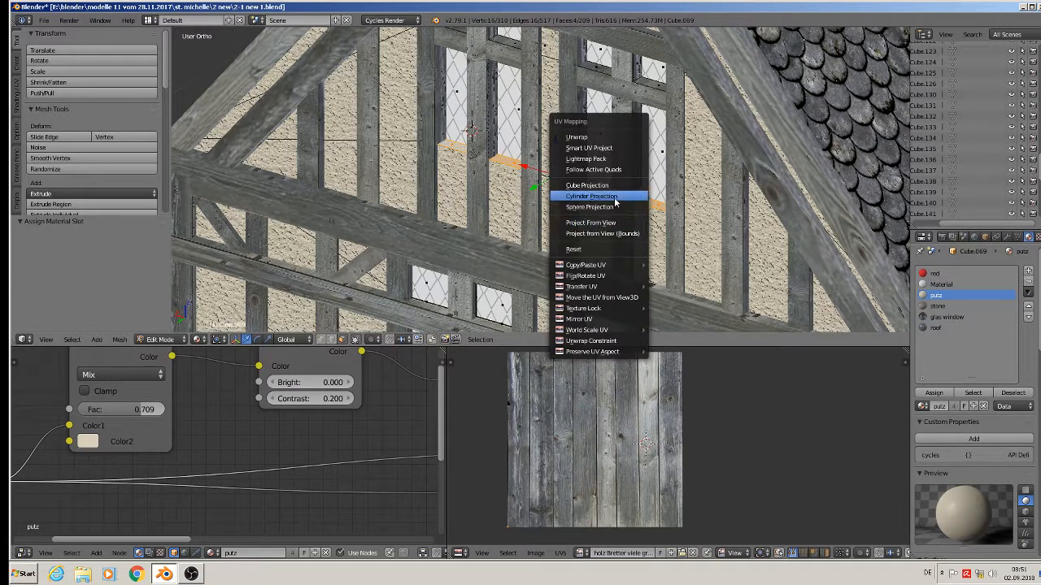
click(627, 176)
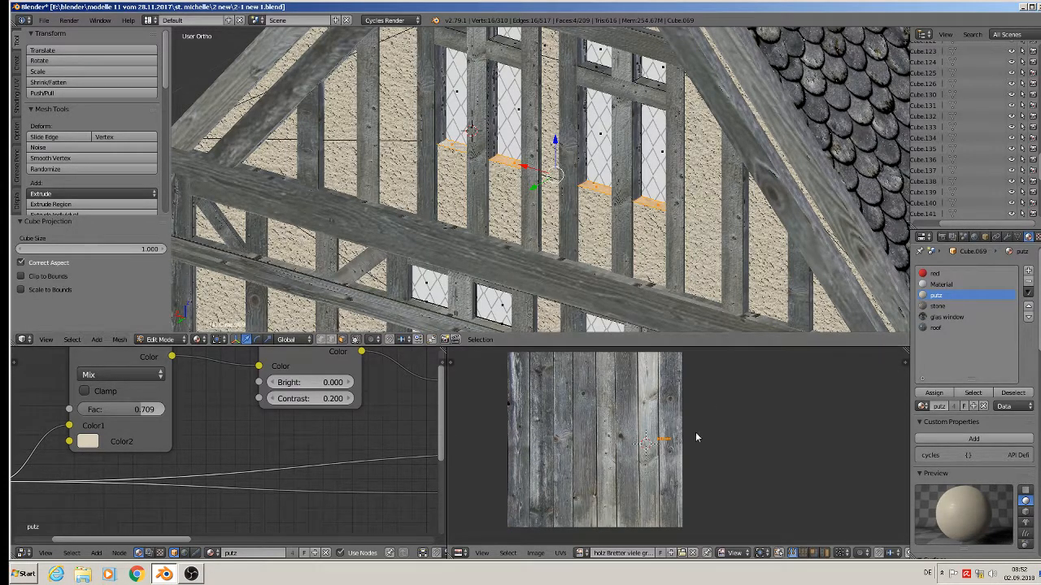
key(s)
click(797, 461)
key(Tab)
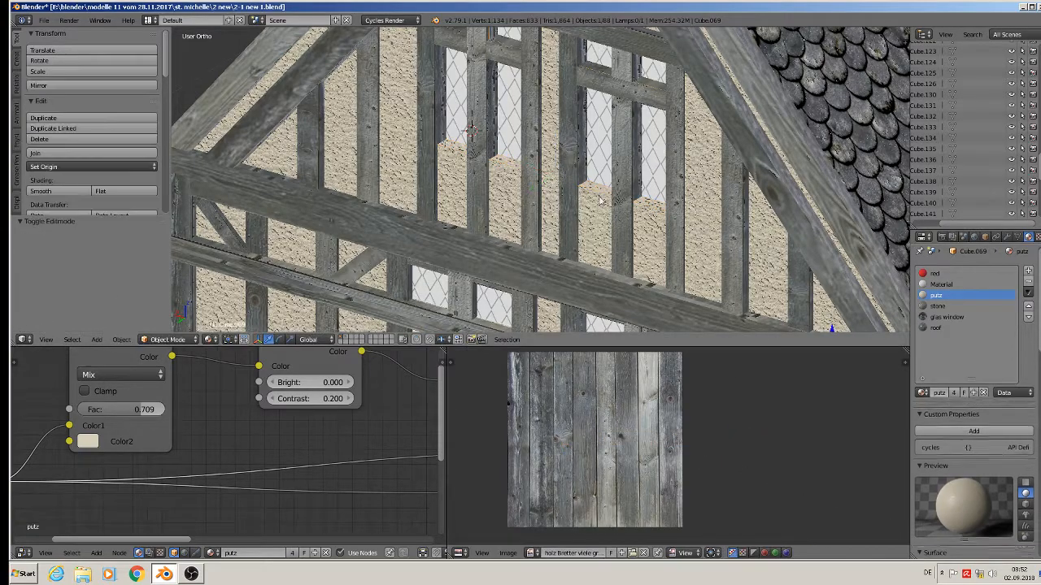
- Deselect the house body and save the file under its current name
scroll(539, 199, down, 3)
shift+middle_drag(539, 199, 510, 73)
scroll(510, 79, down, 4)
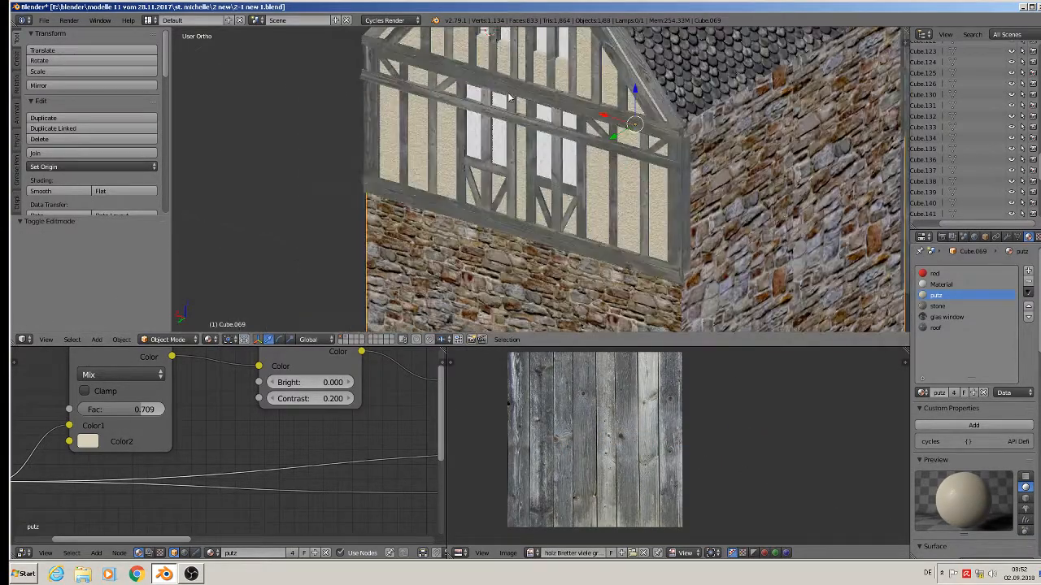
key(a)
scroll(510, 112, down, 5)
middle_drag(513, 117, 506, 215)
click(44, 20)
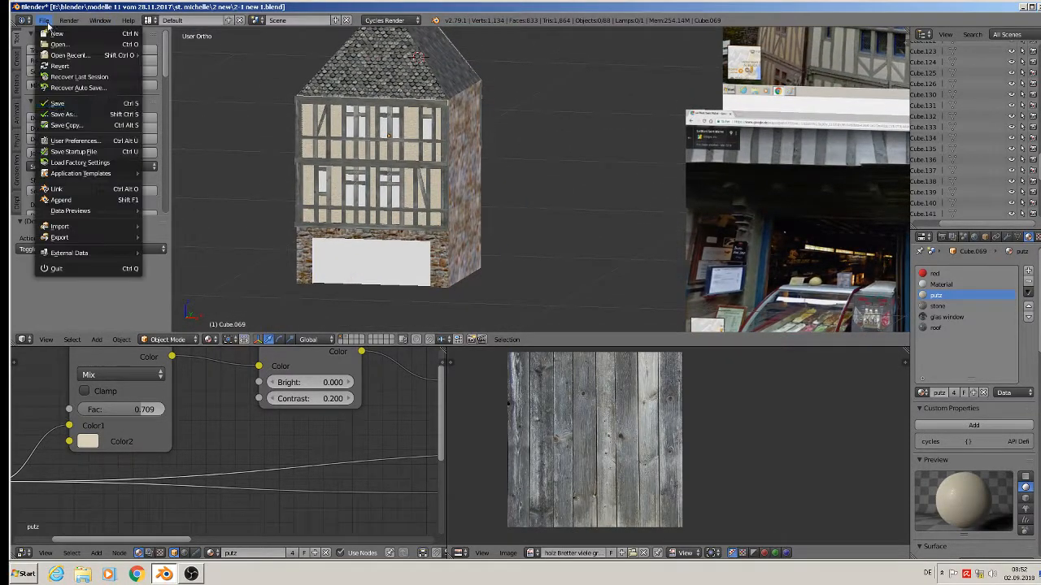
click(65, 102)
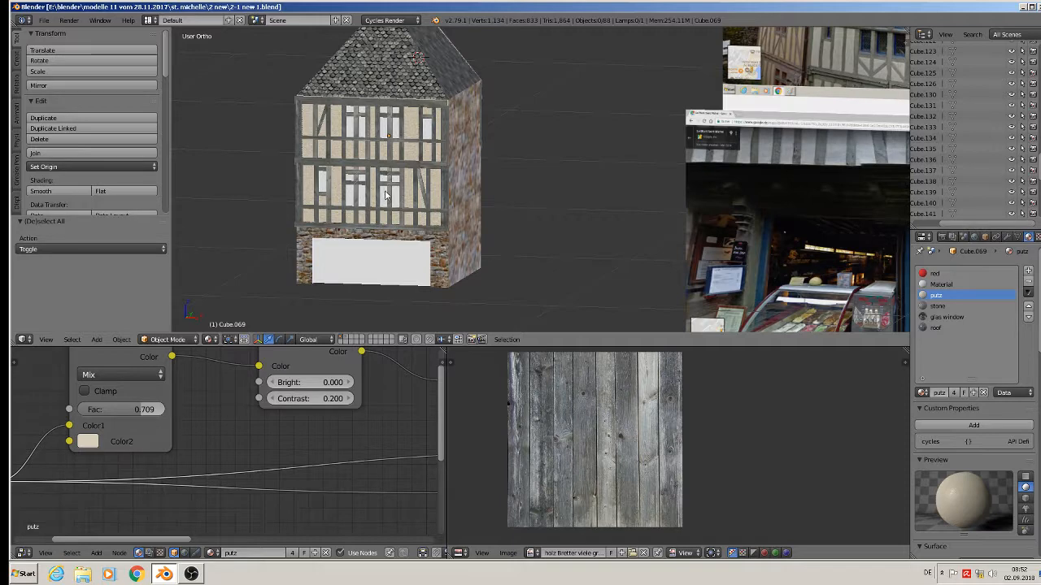
- Check the house's blank shop opening from the front, minimise Blender and open the Komerzielle Texturen folder from the desktop
key(KP_1)
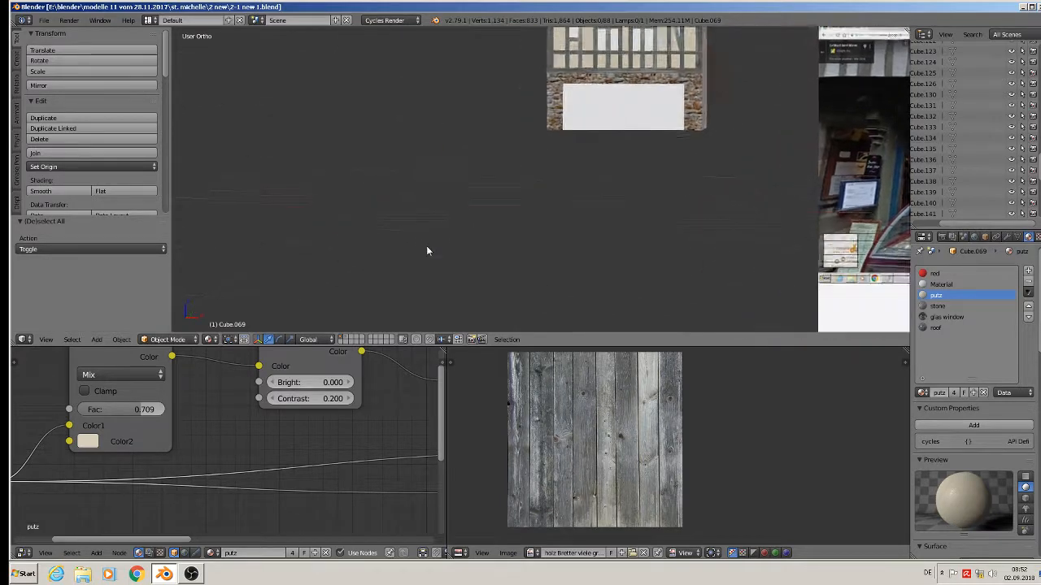
shift+middle_drag(681, 104, 496, 205)
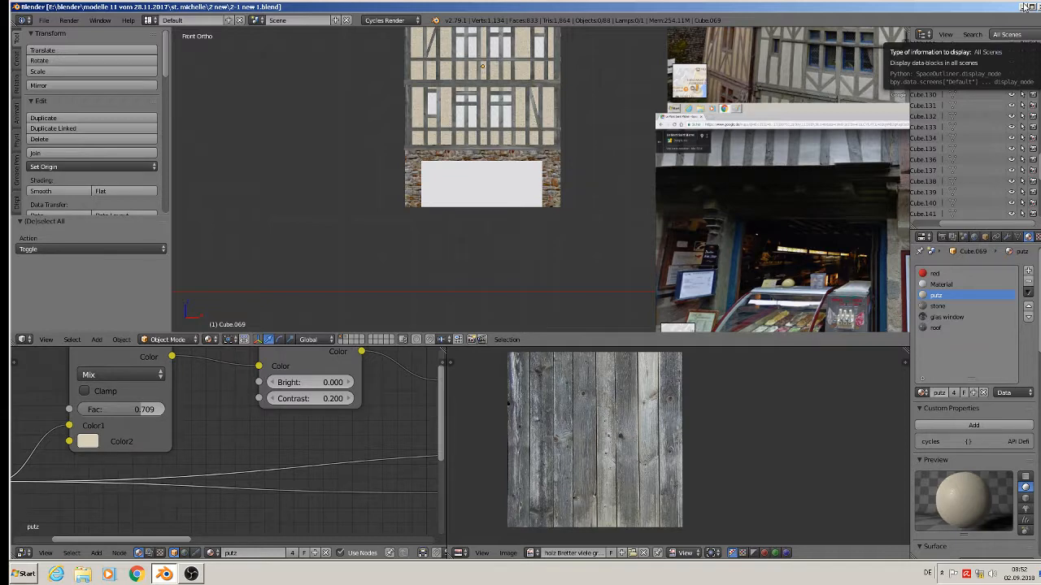
scroll(919, 101, down, 1)
scroll(897, 120, down, 1)
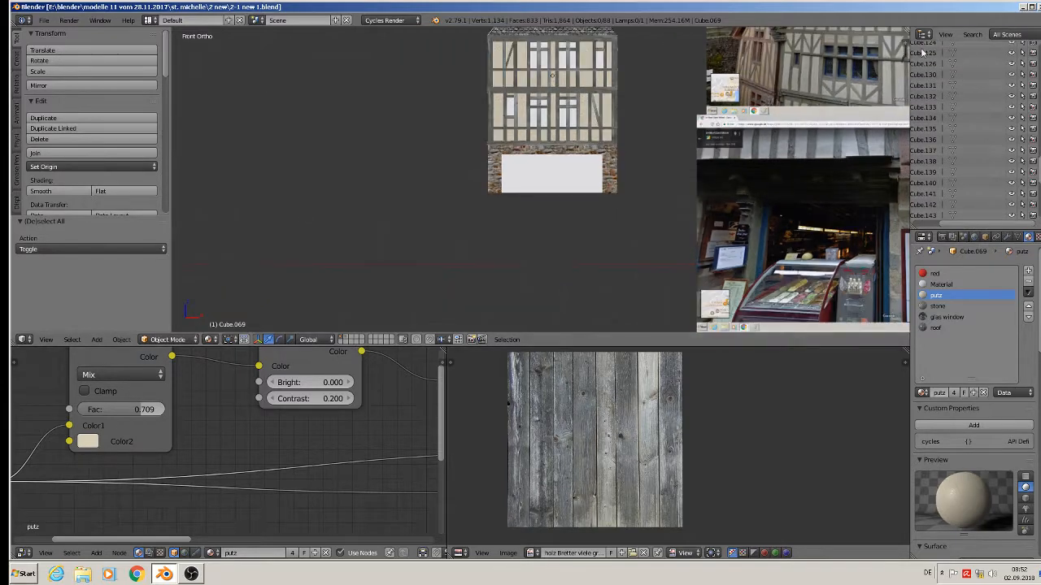
click(1022, 8)
click(1023, 6)
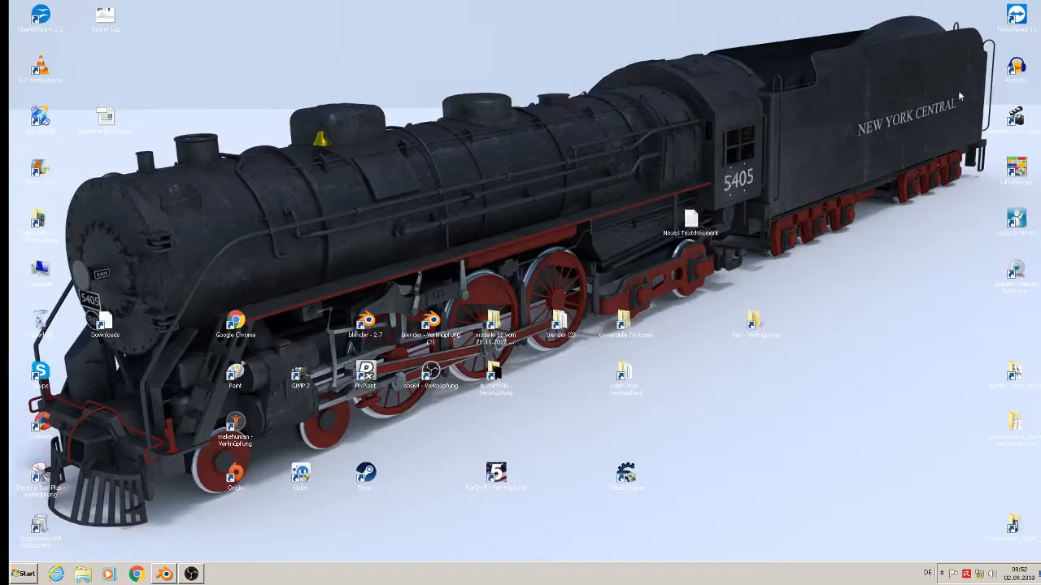
double_click(623, 324)
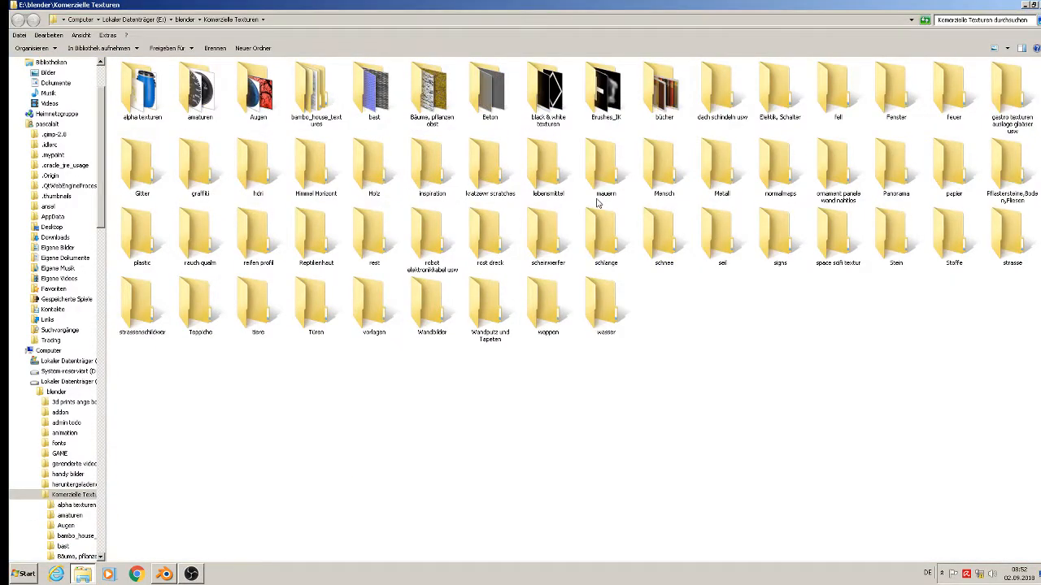
- Open the ladenfenster subfolder of the Fenster texture folder to browse the shop-window images
click(879, 152)
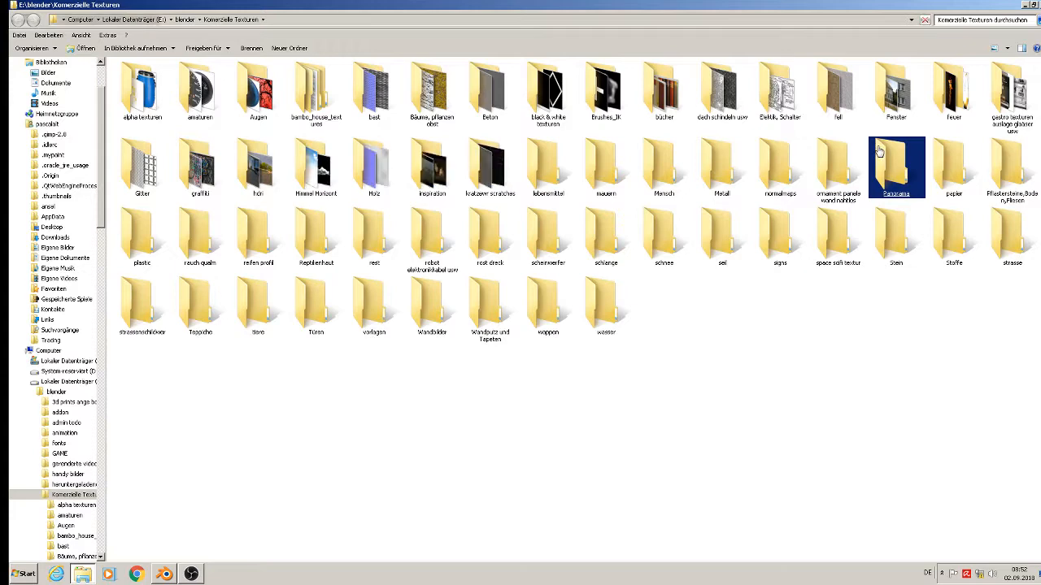
click(862, 154)
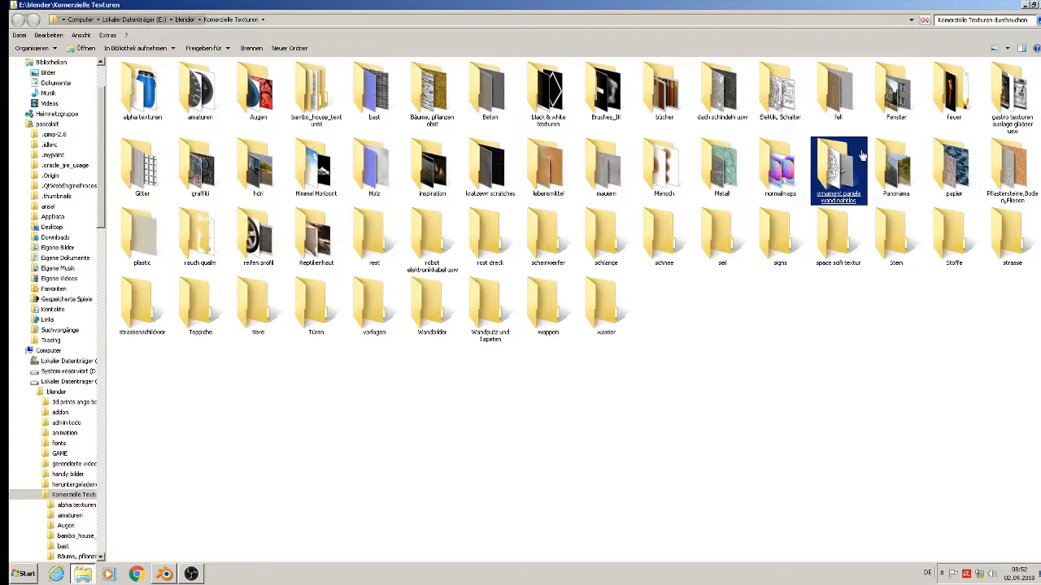
click(898, 114)
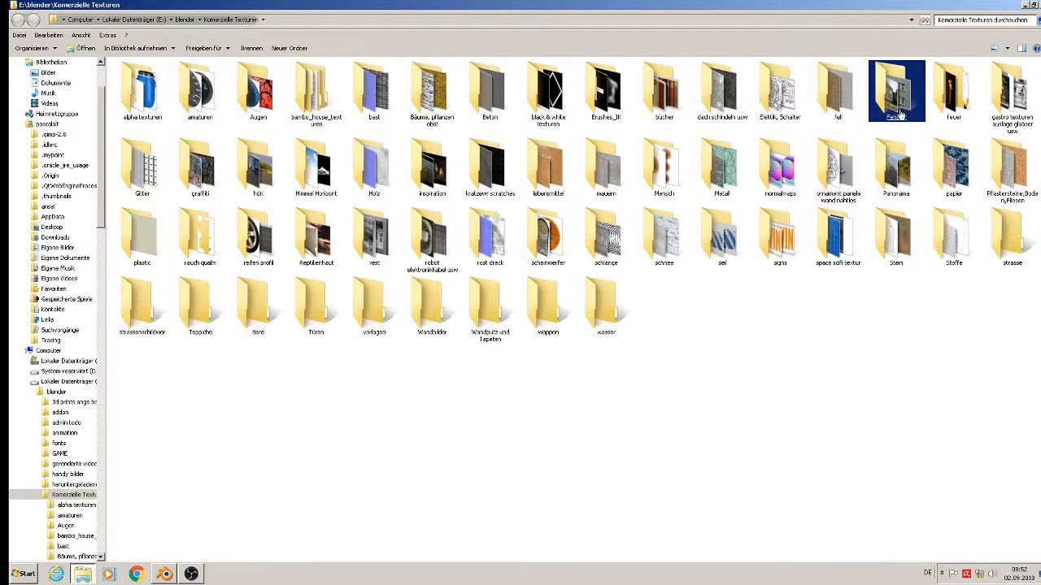
double_click(898, 114)
click(858, 132)
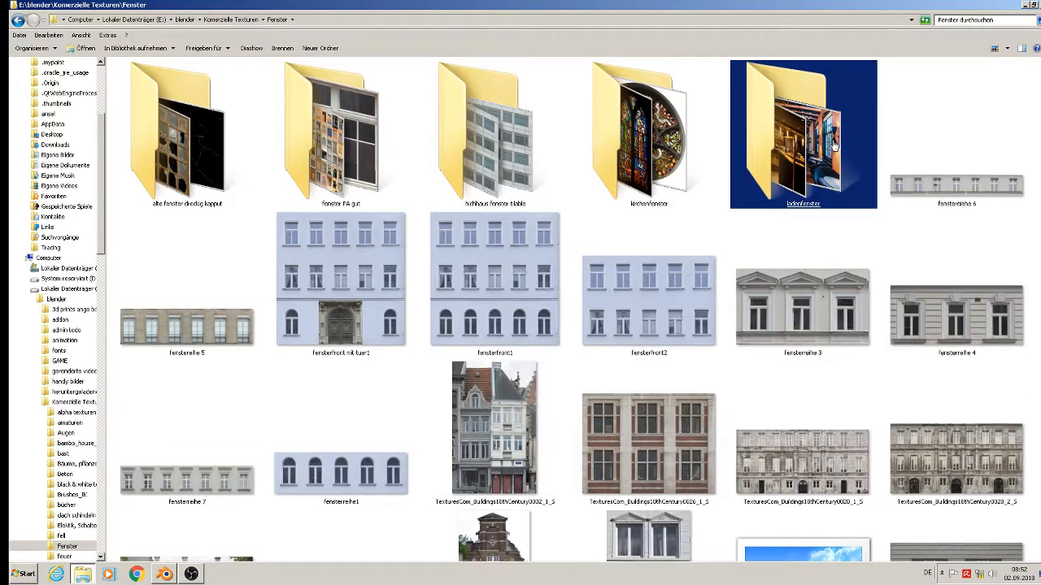
double_click(833, 145)
click(829, 145)
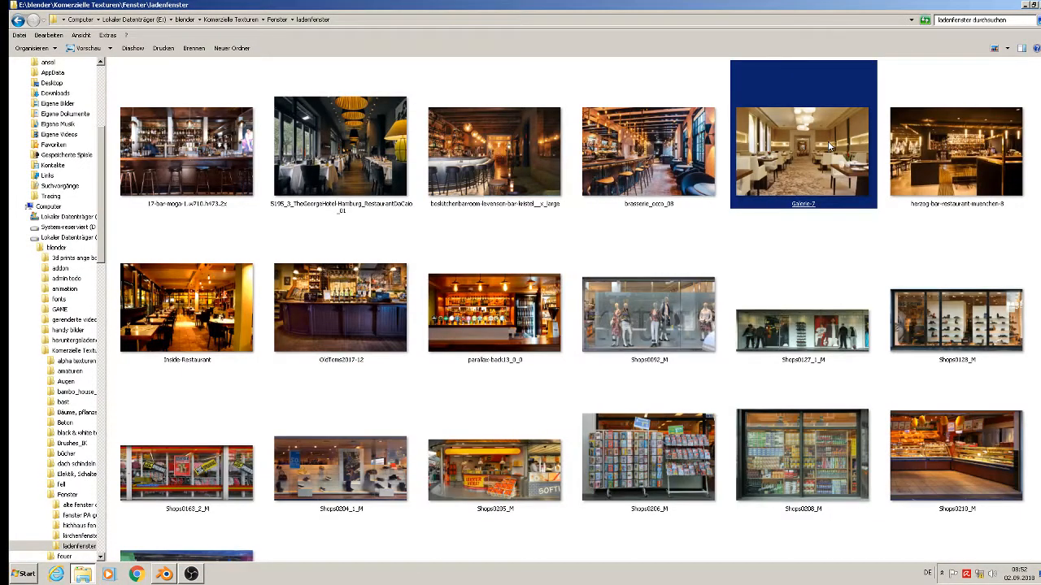
- Copy the bar image 17-bar-moga-1.w710.h473.2x from the ladenfenster folder and minimise the folder window
click(226, 144)
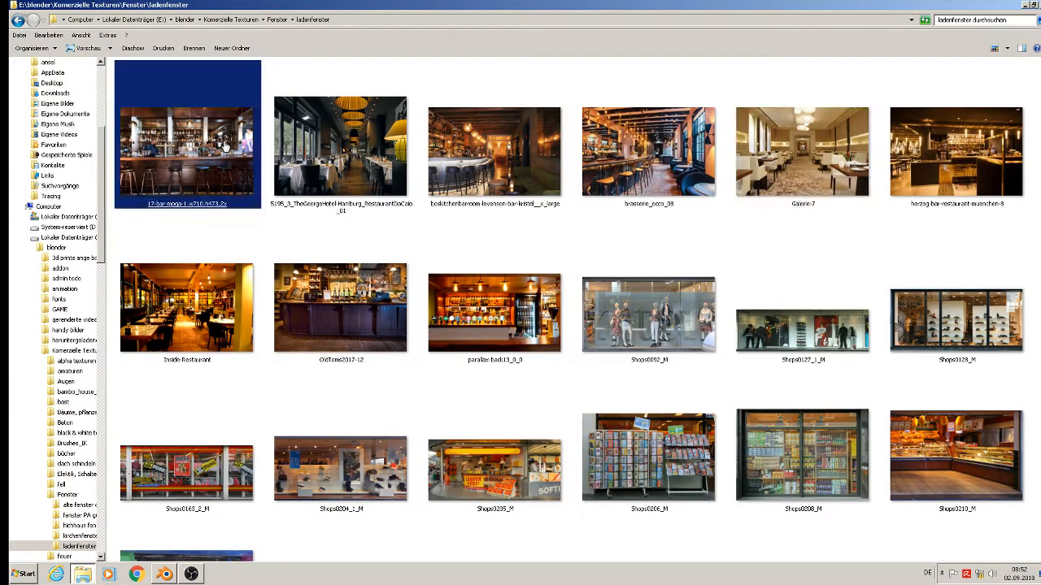
right_click(217, 161)
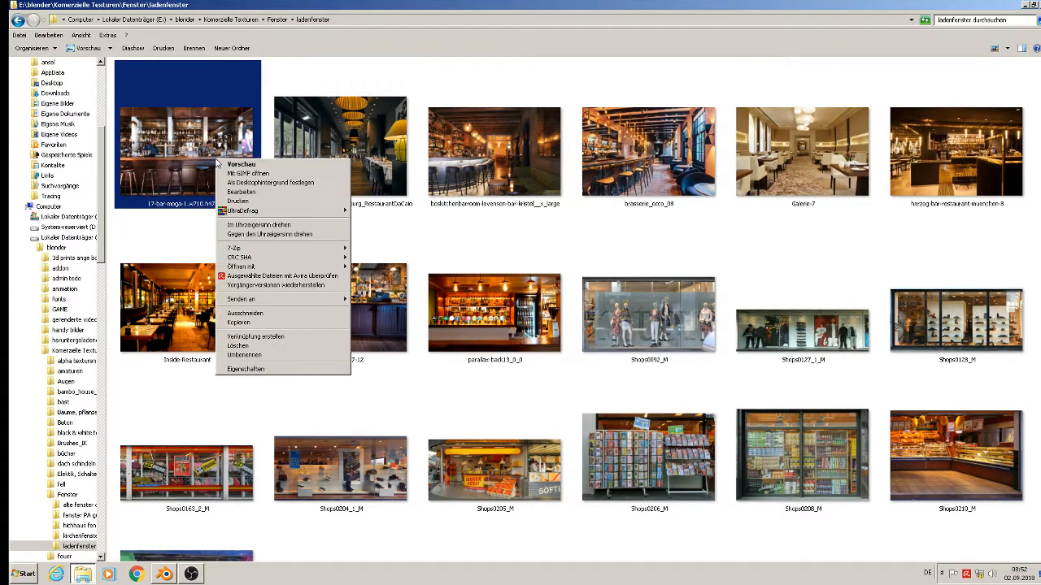
click(244, 322)
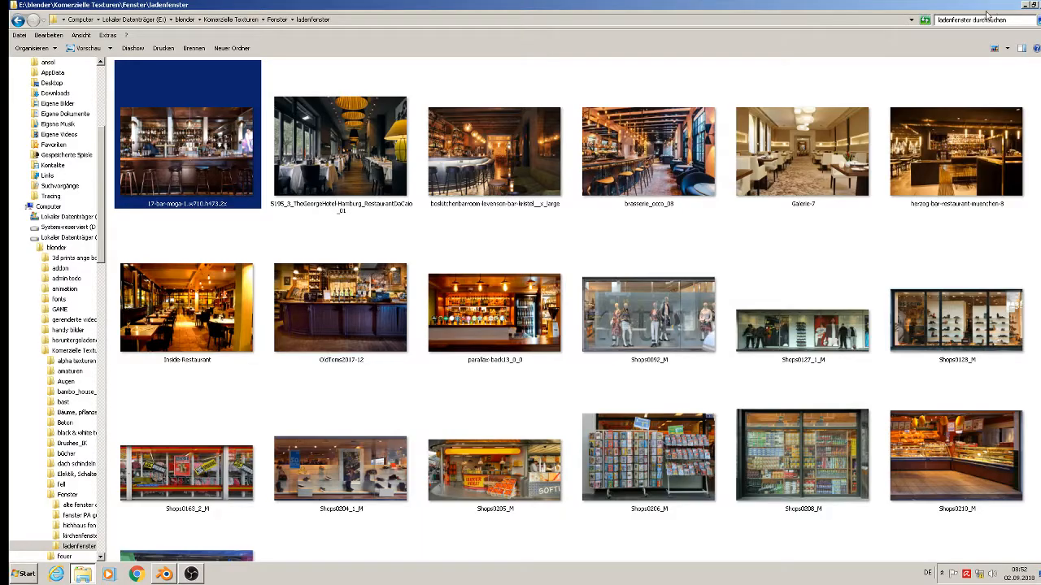
click(1026, 6)
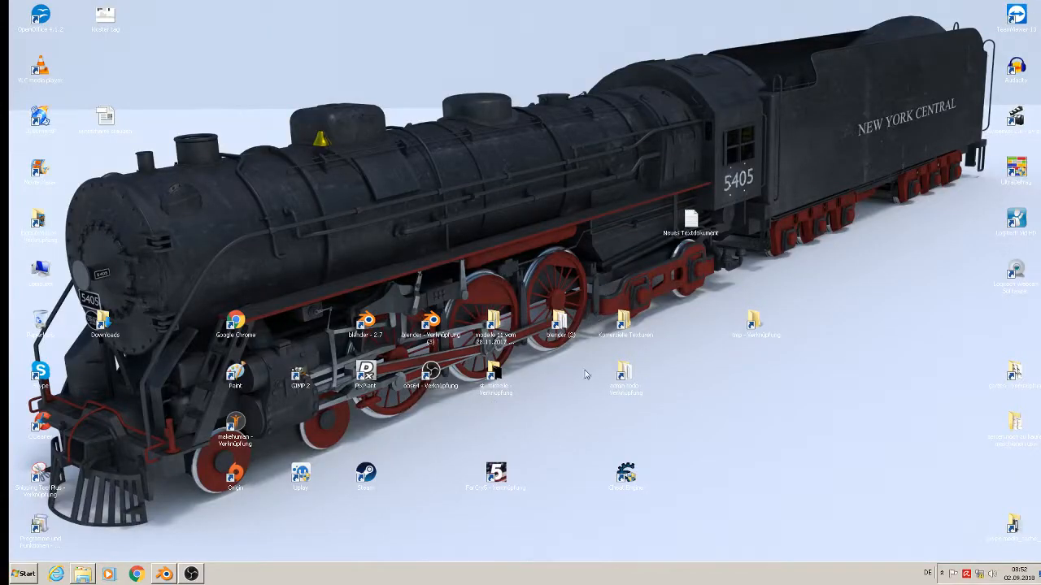
- Open the st. michelle project folder from the desktop and paste the copied bar image into its textur subfolder
double_click(494, 380)
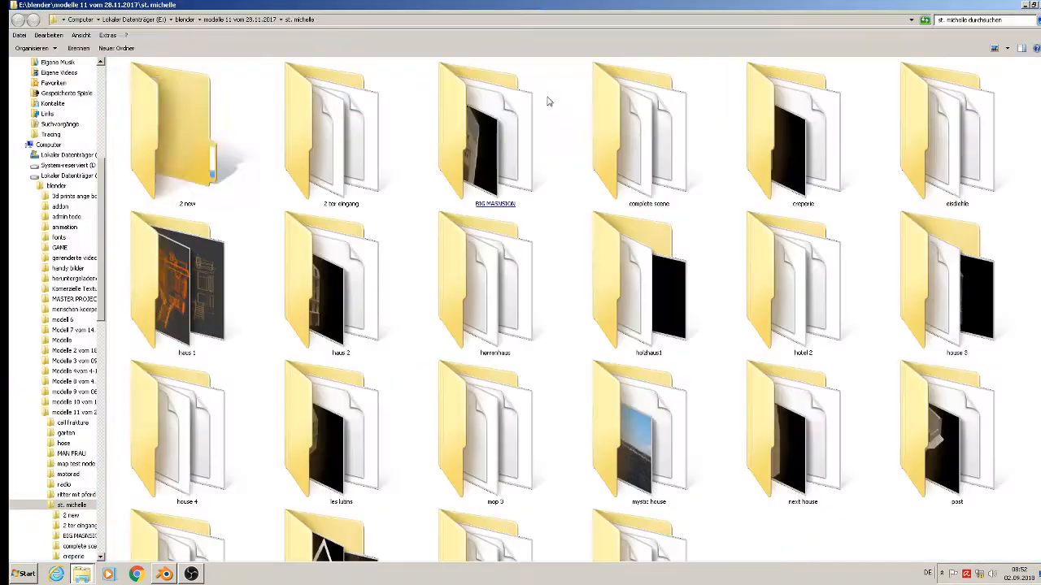
scroll(608, 439, down, 5)
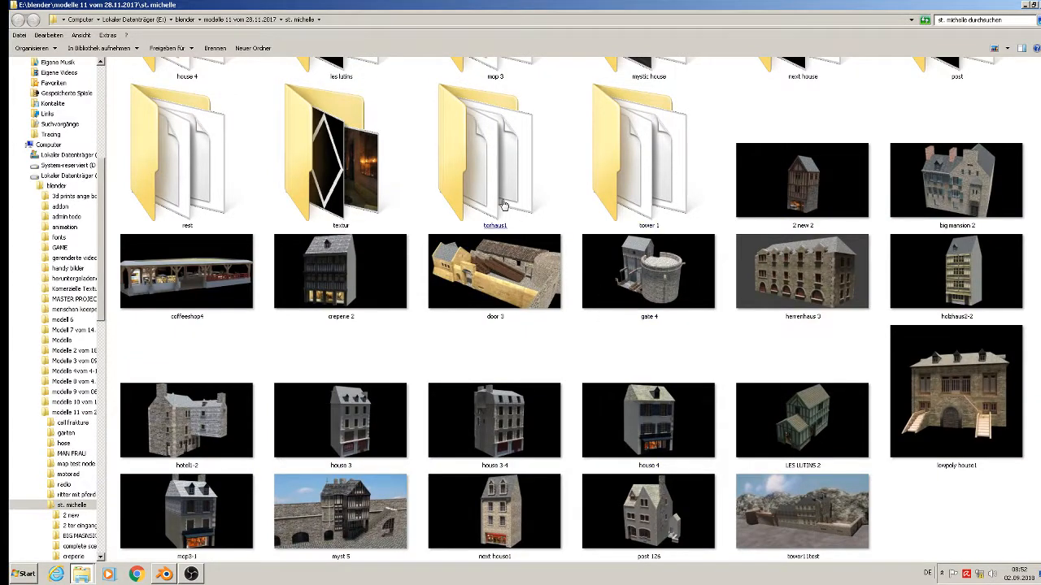
double_click(376, 215)
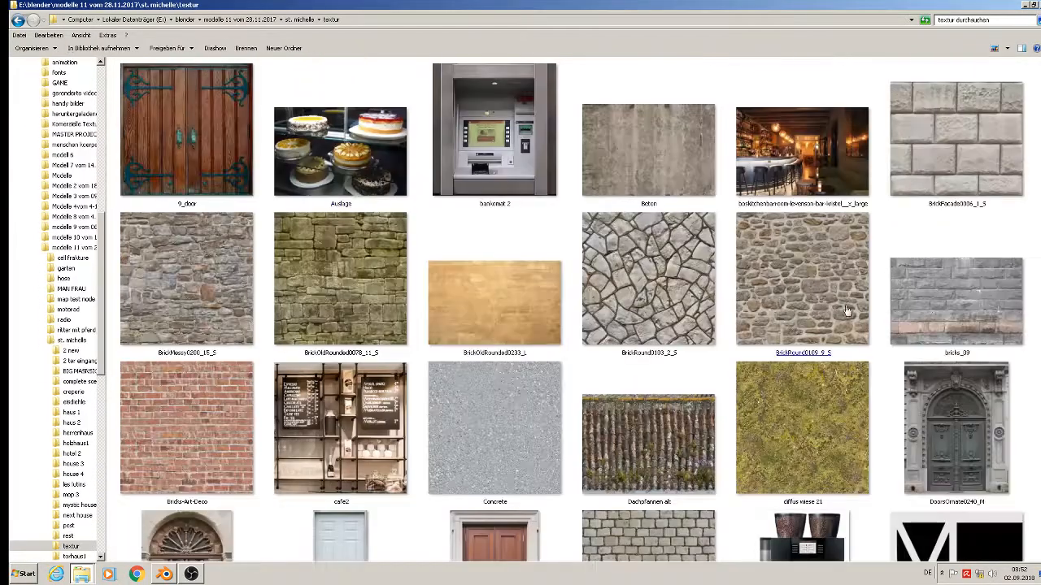
right_click(1035, 235)
click(968, 291)
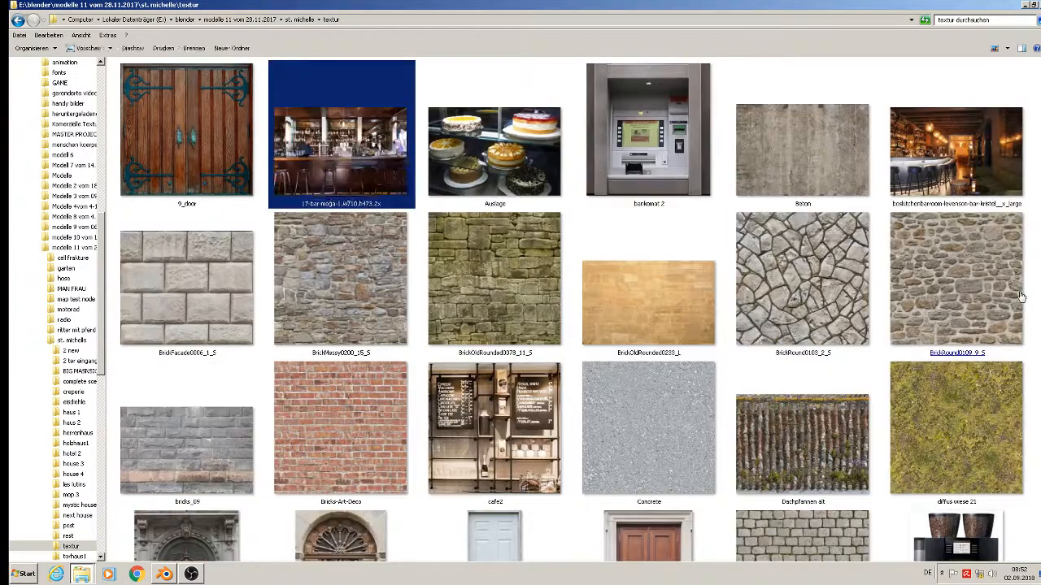
- Switch back to Blender, add a material slot to the house body and create a new material named shop
click(165, 574)
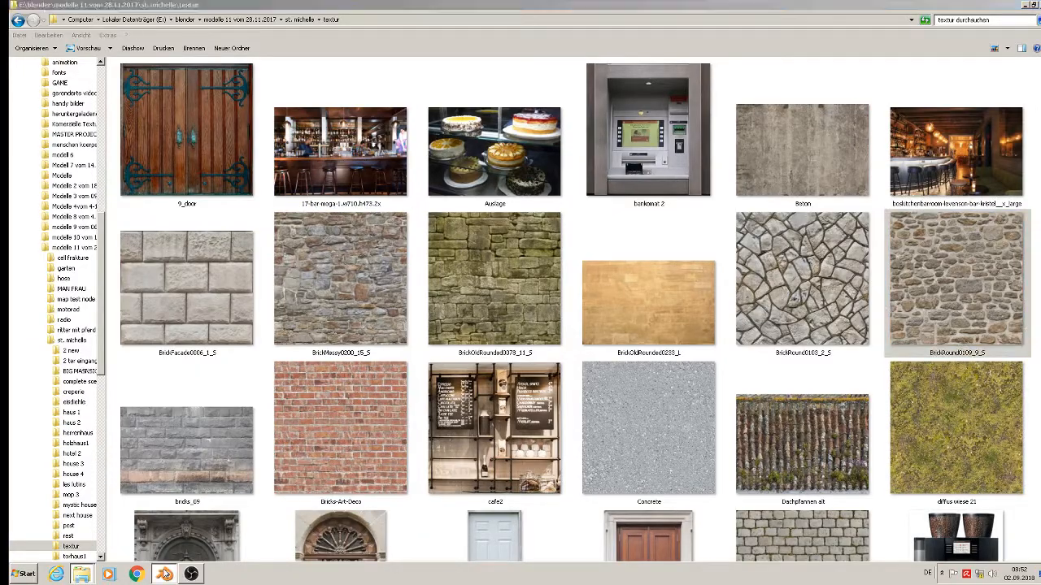
scroll(545, 170, up, 2)
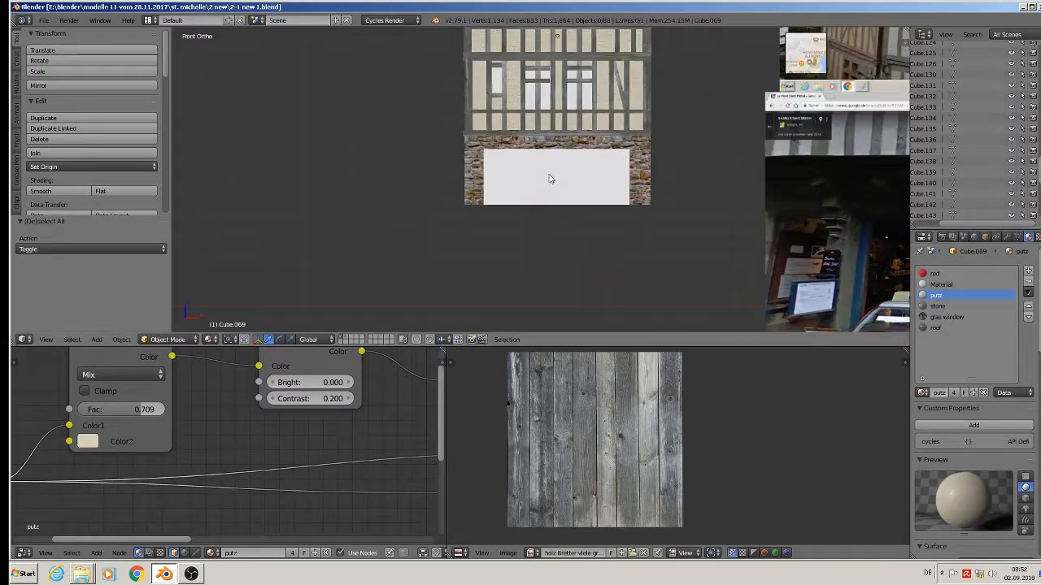
click(1028, 272)
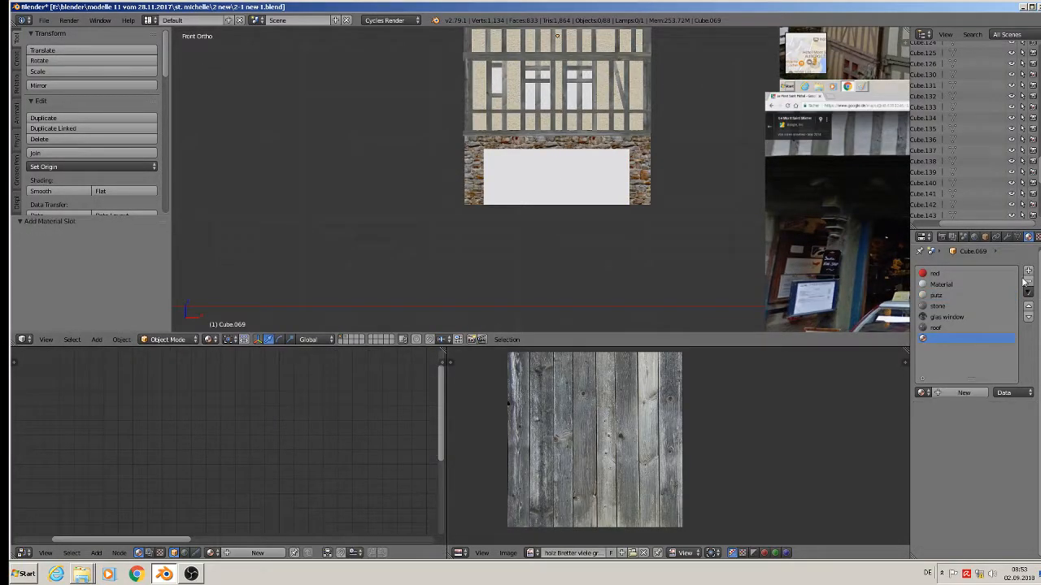
click(960, 393)
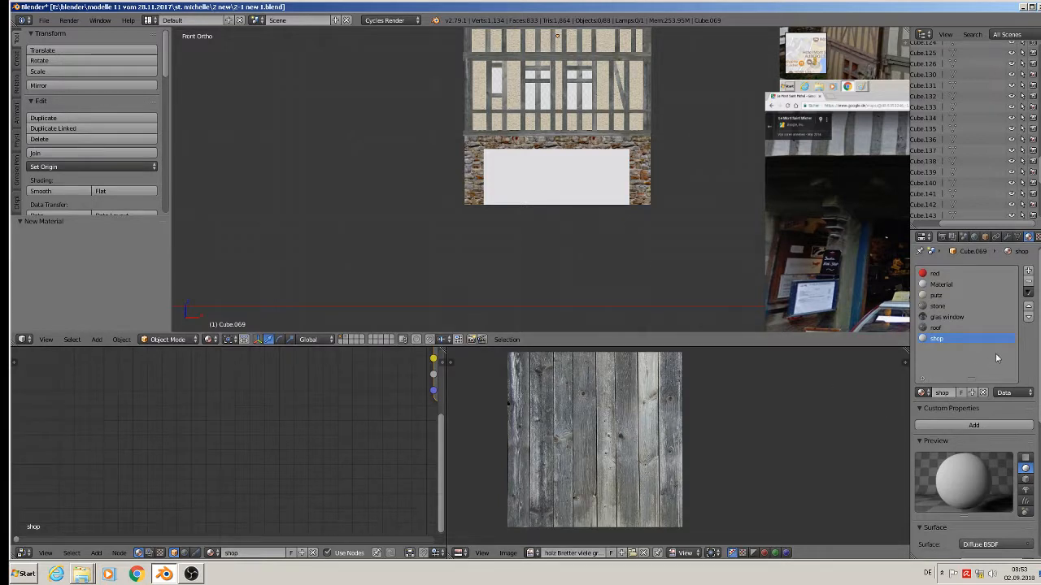
- Change the shop material's surface shader to Emission
scroll(997, 427, down, 2)
scroll(994, 428, down, 4)
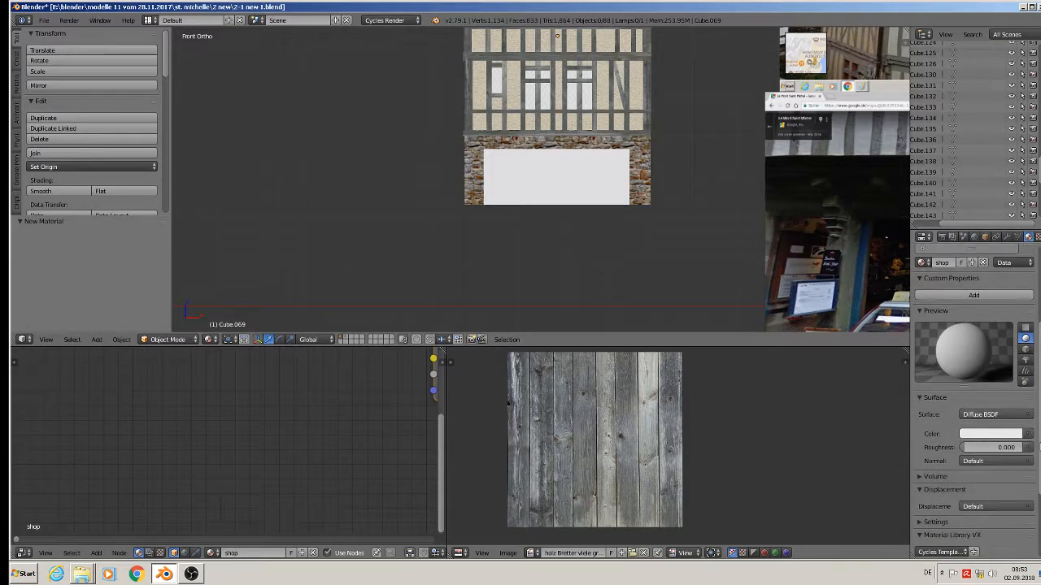
click(1027, 435)
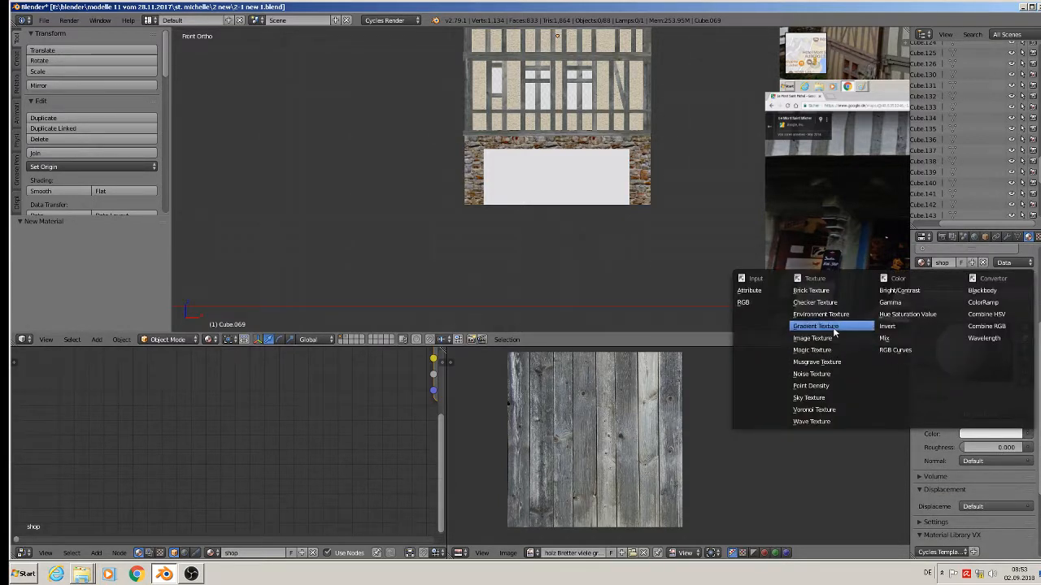
click(1012, 415)
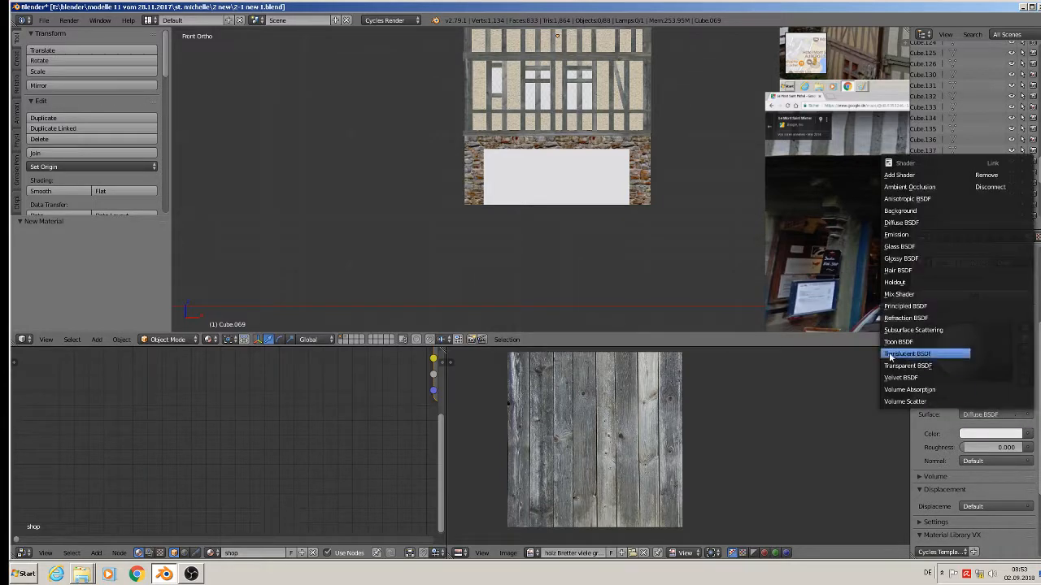
click(917, 232)
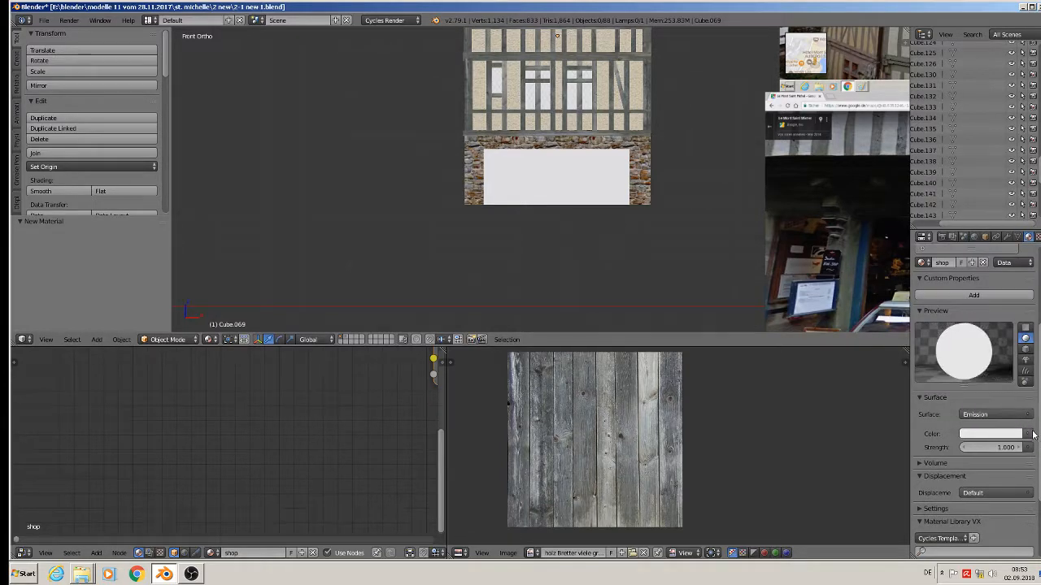
- Add an Image Texture to the emission colour and browse the textur folder as thumbnails for its image
click(1030, 436)
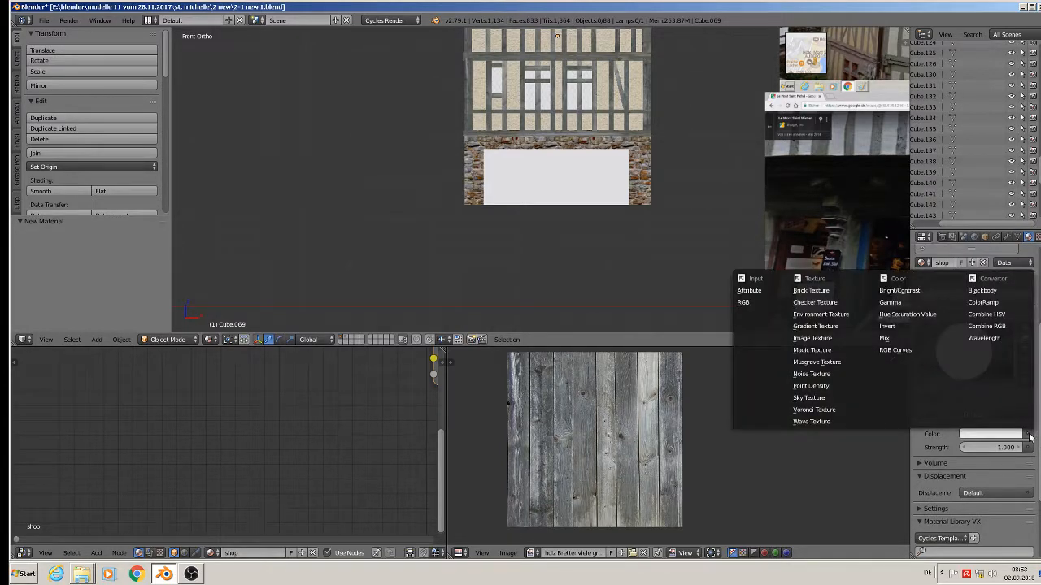
click(816, 338)
click(1009, 449)
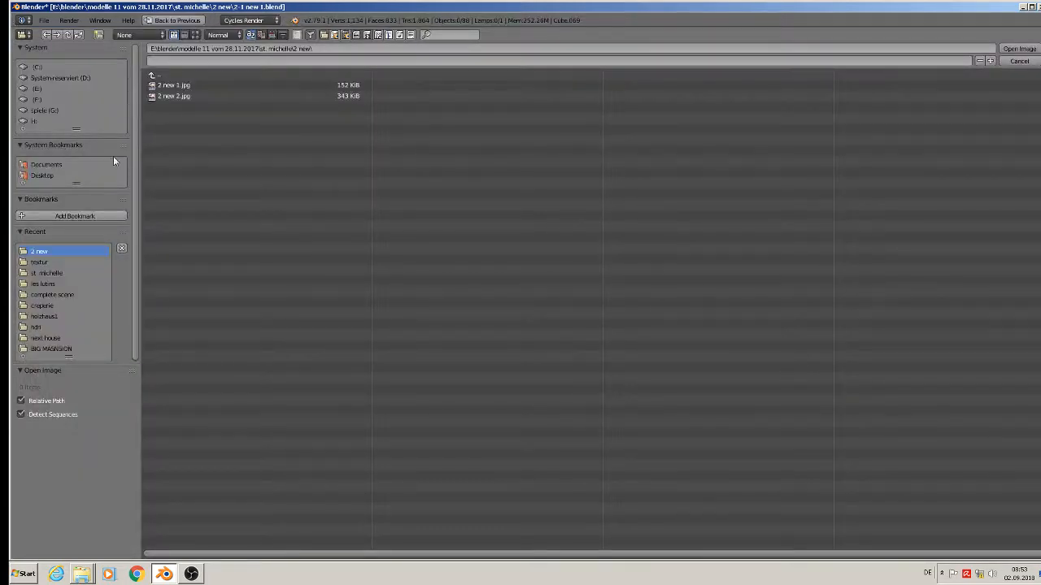
click(52, 264)
click(195, 34)
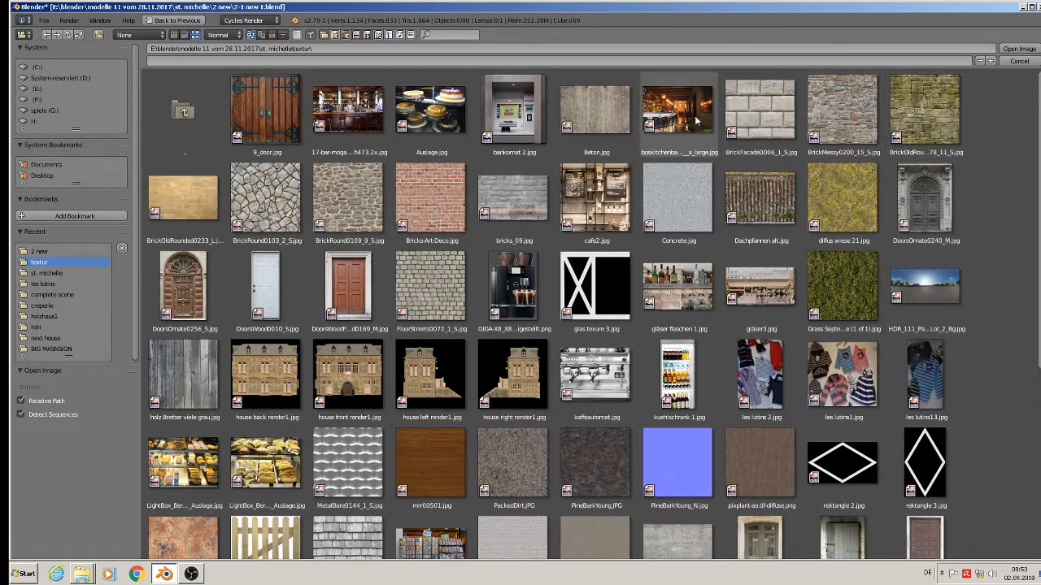
- Look through the texture thumbnails and load the 17-bar-moga bar interior image into the shop material
scroll(1002, 336, down, 5)
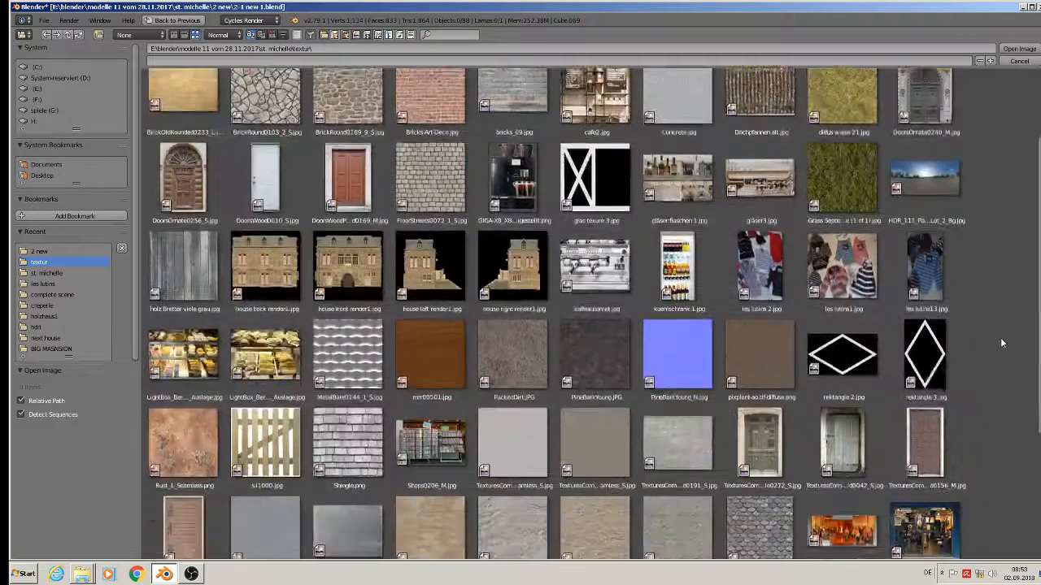
scroll(996, 348, down, 2)
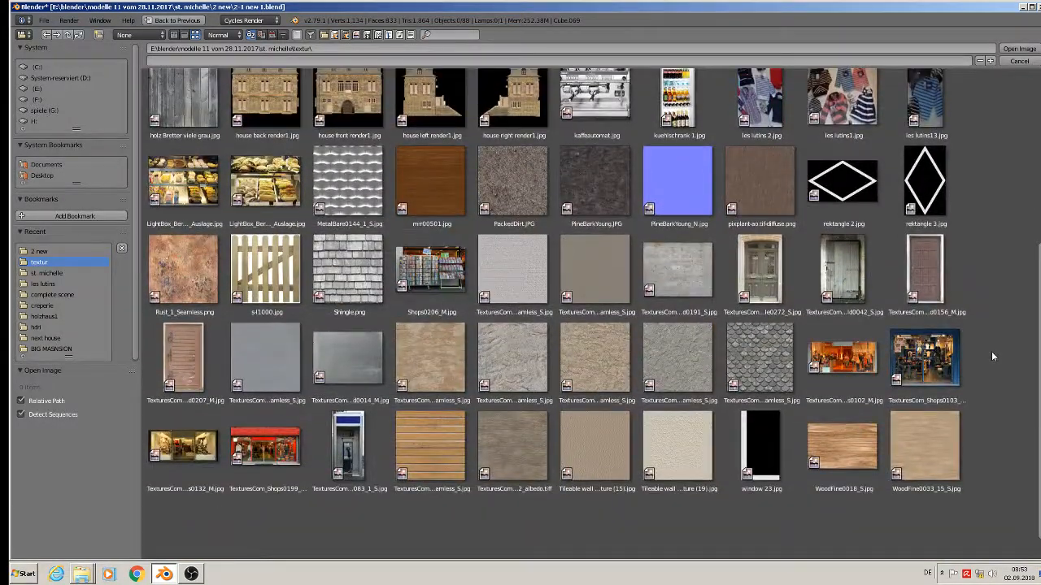
scroll(990, 356, up, 2)
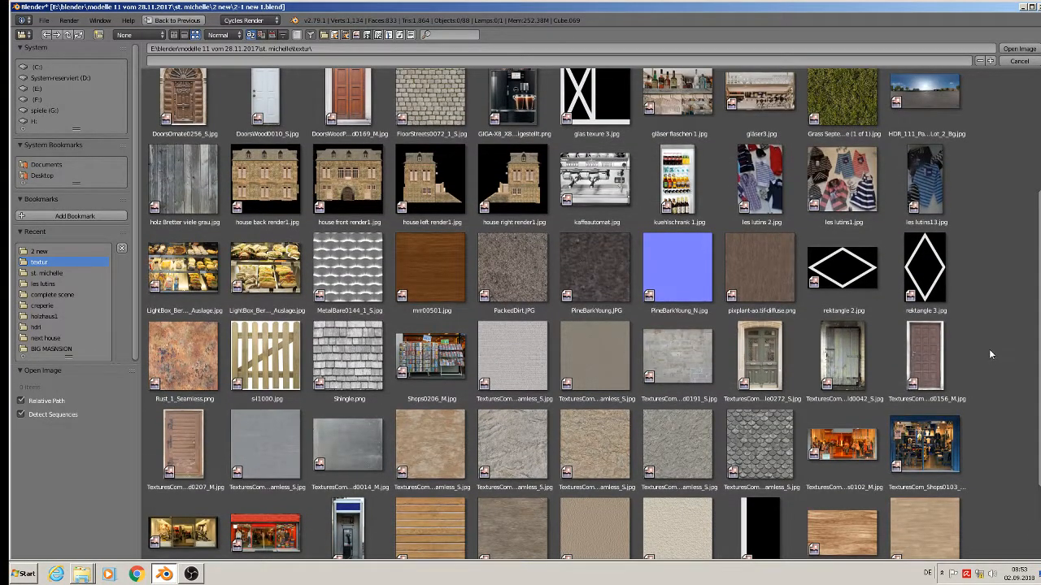
scroll(988, 349, up, 4)
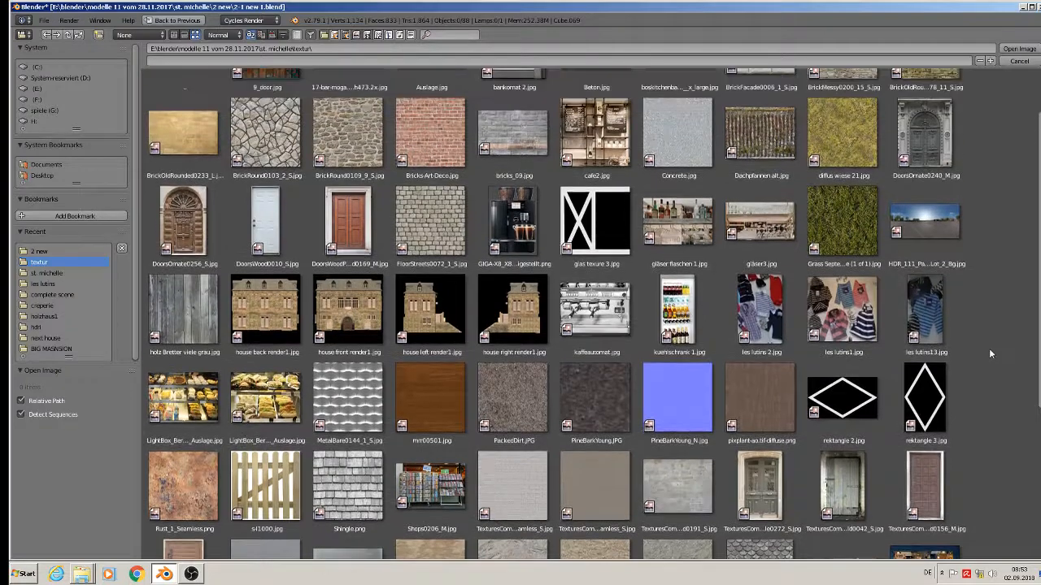
scroll(989, 348, up, 1)
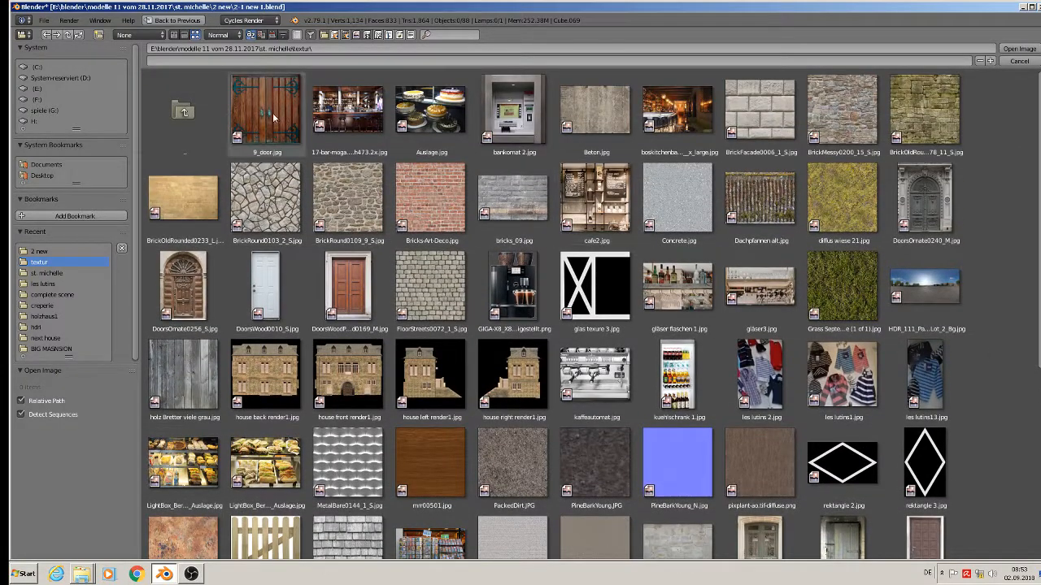
click(342, 109)
double_click(343, 110)
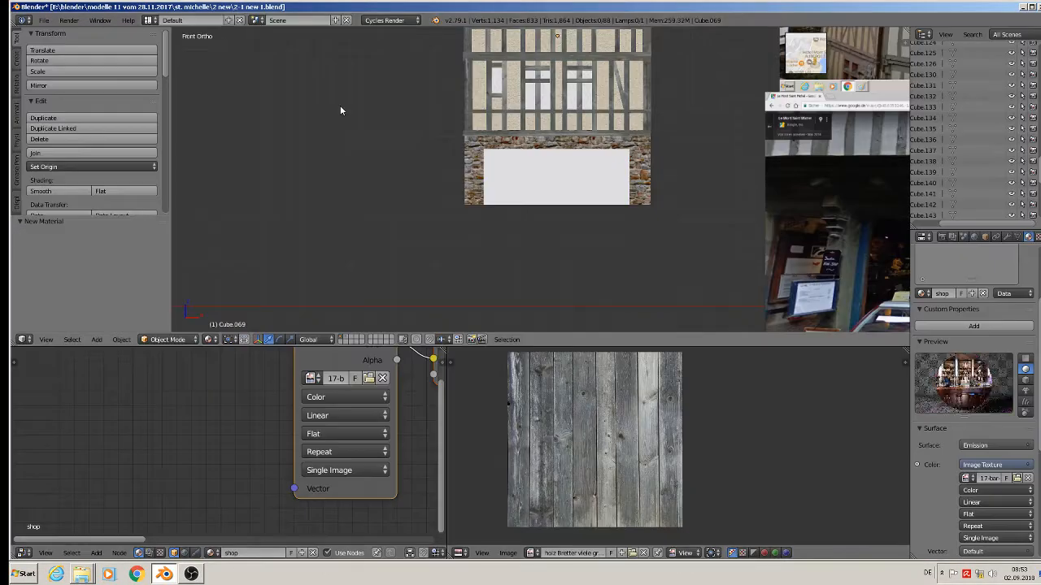
- Select the blank shop opening face in Edit Mode and unwrap it with Project from View (Bounds)
scroll(547, 179, up, 3)
right_click(549, 177)
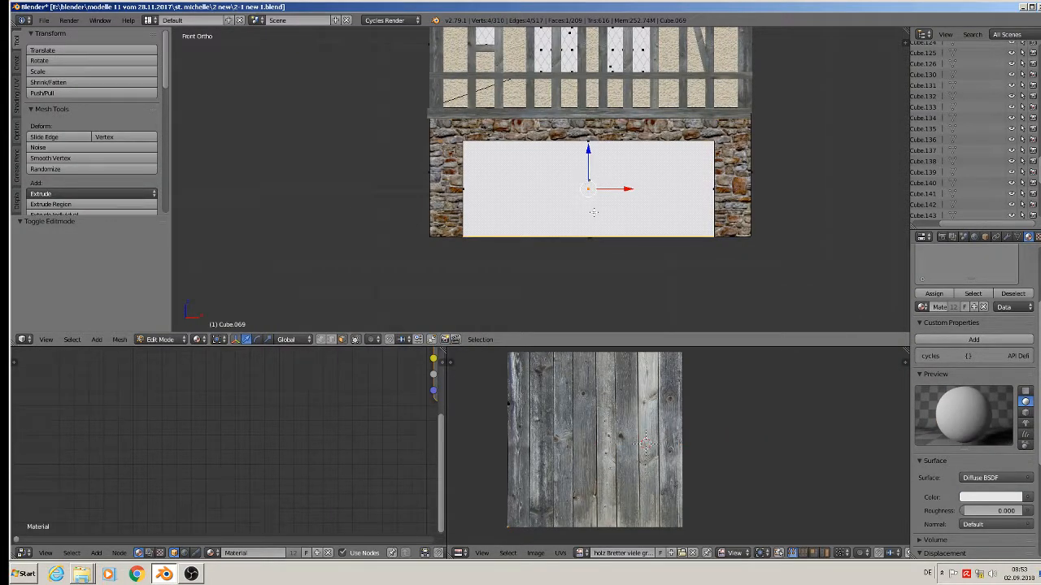
key(u)
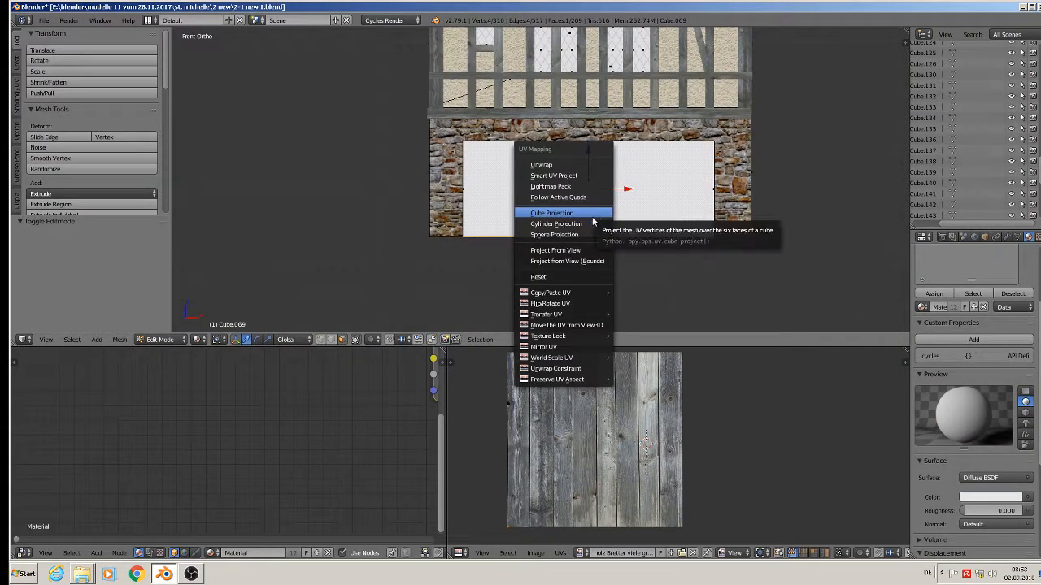
click(585, 261)
- Assign the shop material to the selected opening face and clear the selection
scroll(981, 298, up, 4)
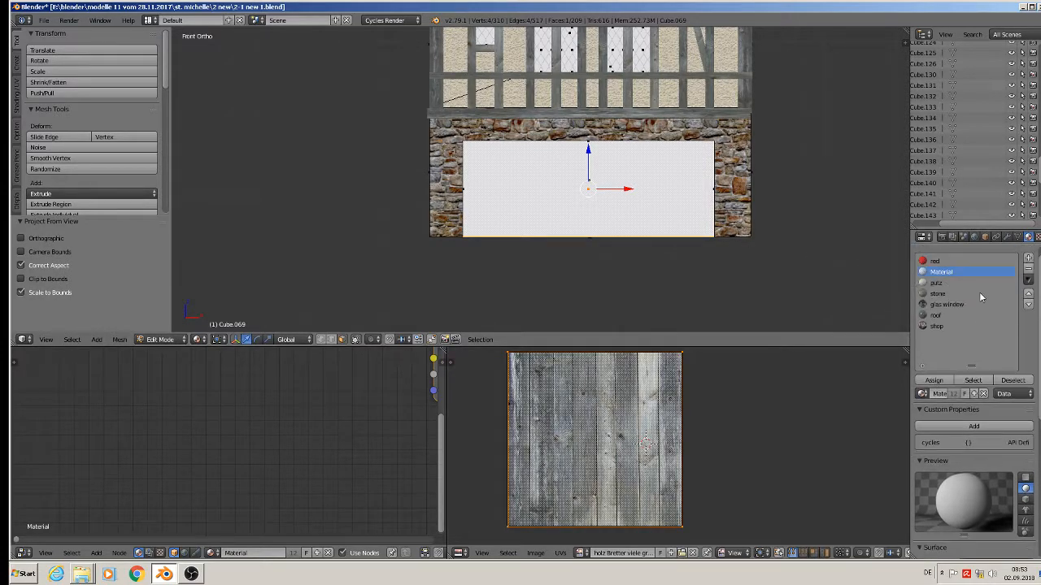
click(937, 326)
click(934, 380)
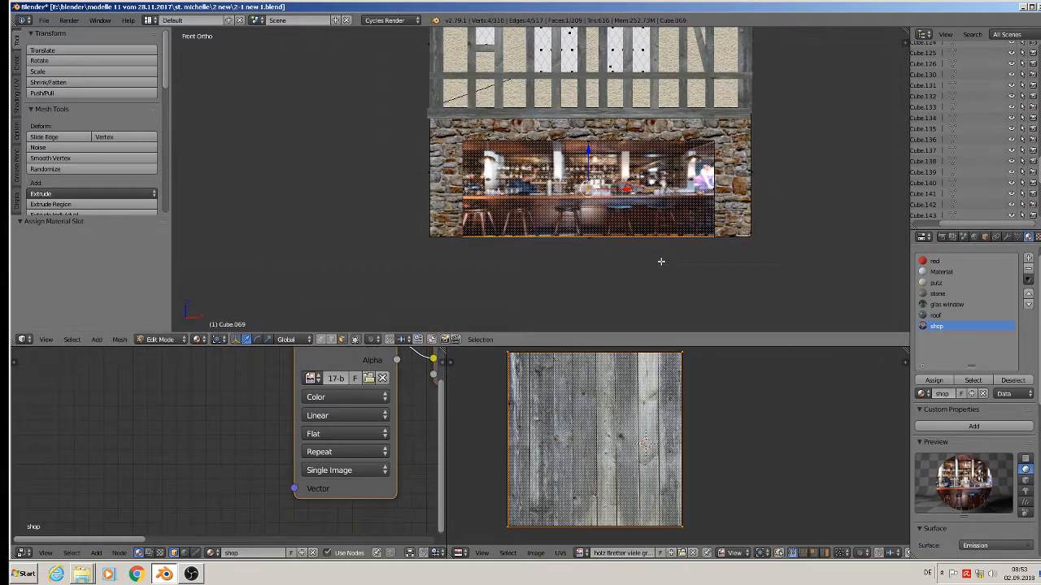
key(a)
- Select the two side reveals and the upper reveal of the shop opening and assign the stone material to them
middle_drag(662, 260, 639, 288)
scroll(481, 239, up, 3)
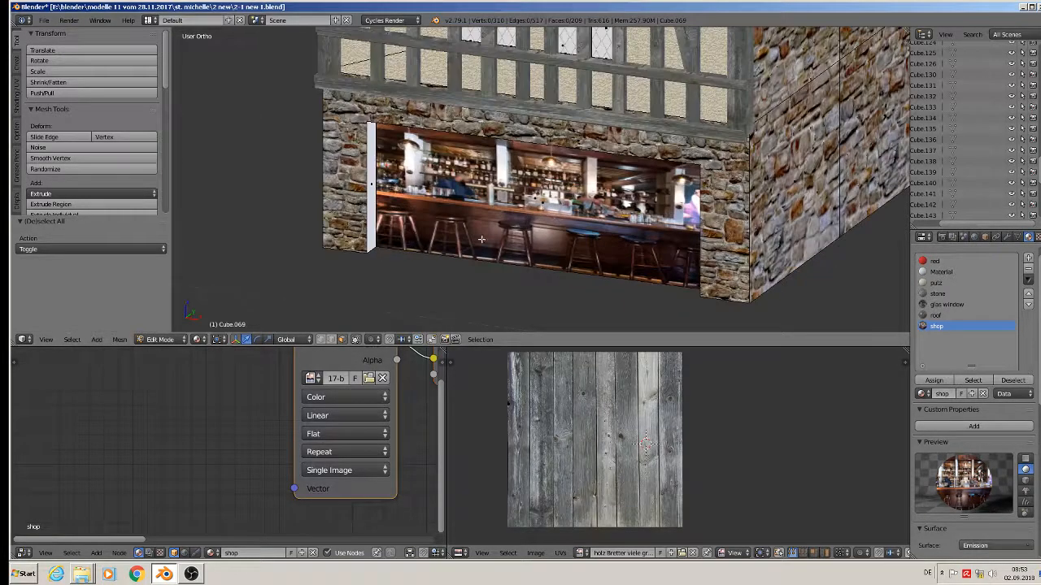
right_click(371, 181)
middle_drag(439, 202, 442, 130)
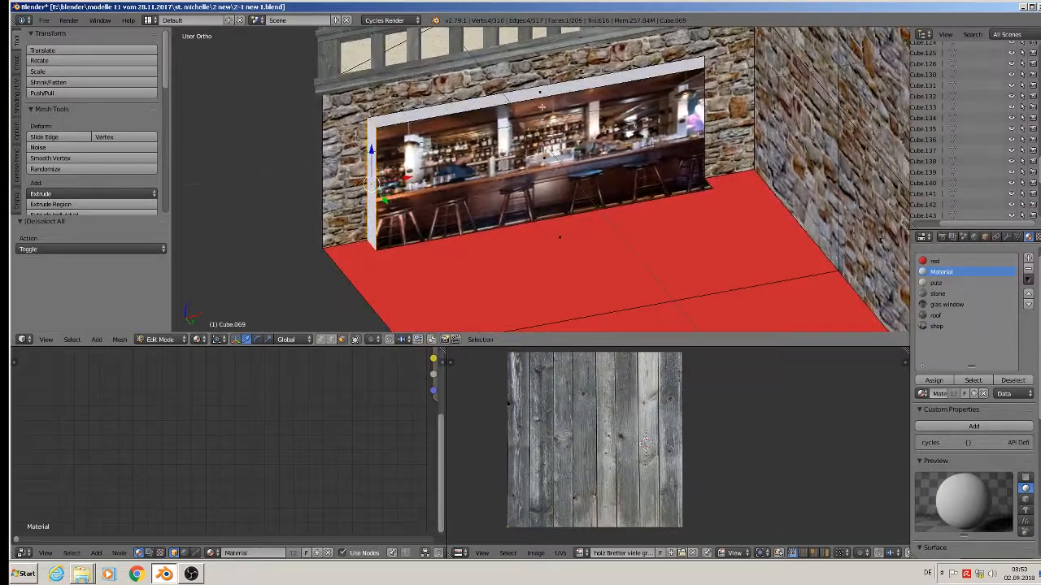
shift+right_click(534, 93)
middle_drag(534, 93, 673, 157)
shift+right_click(673, 157)
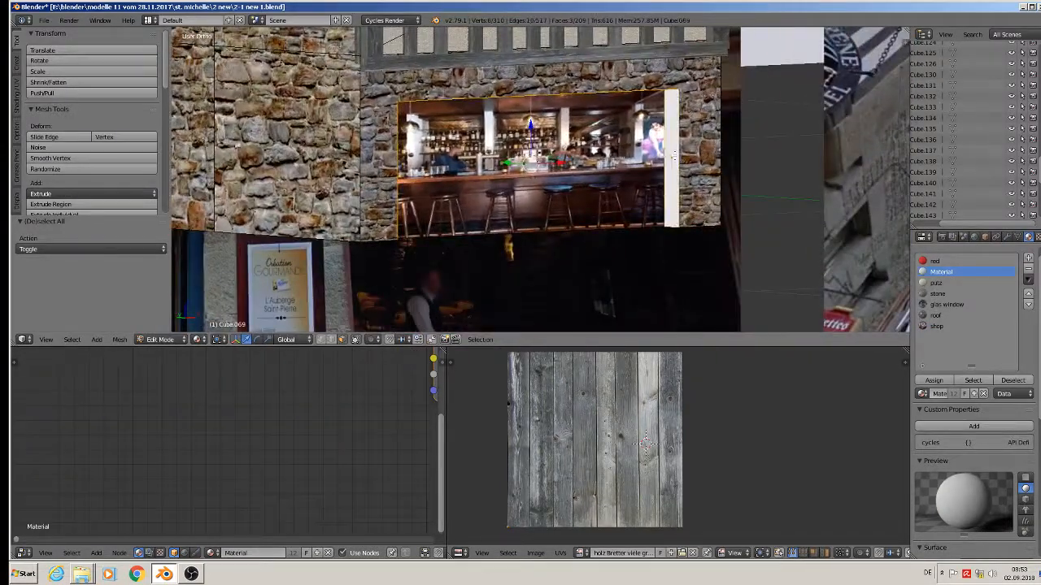
click(943, 294)
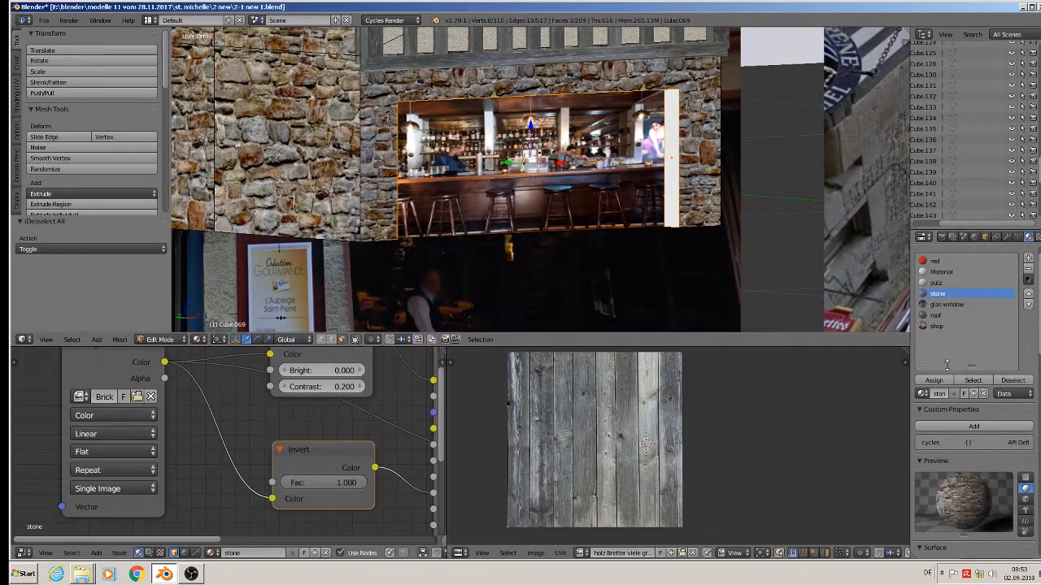
click(934, 380)
- Unwrap the shop opening's selected reveals with Cube Projection, enlarge their UVs in the image editor and leave Edit Mode
middle_drag(776, 286, 671, 261)
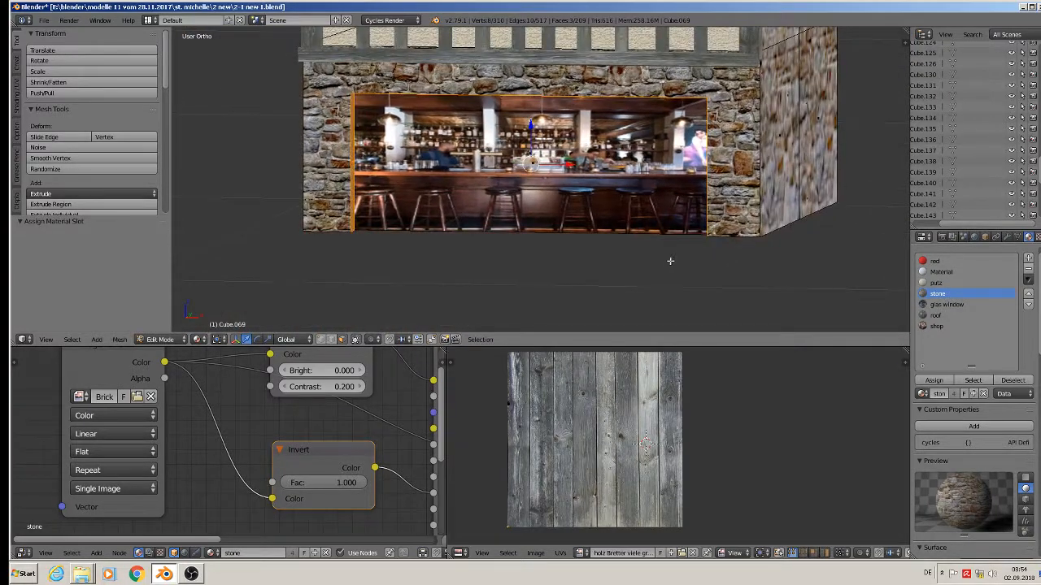
key(u)
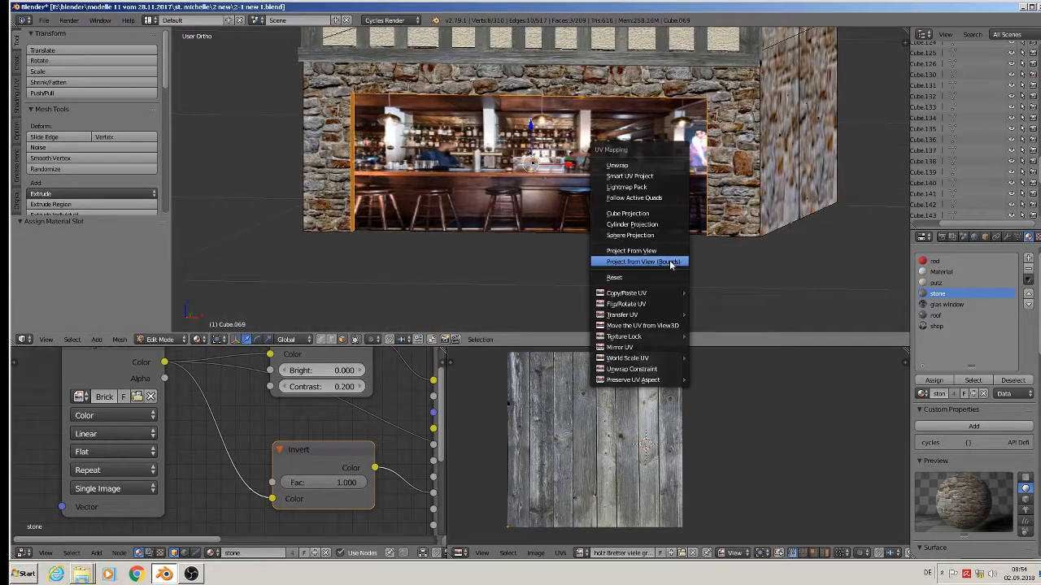
click(655, 213)
middle_drag(651, 236, 618, 278)
key(s)
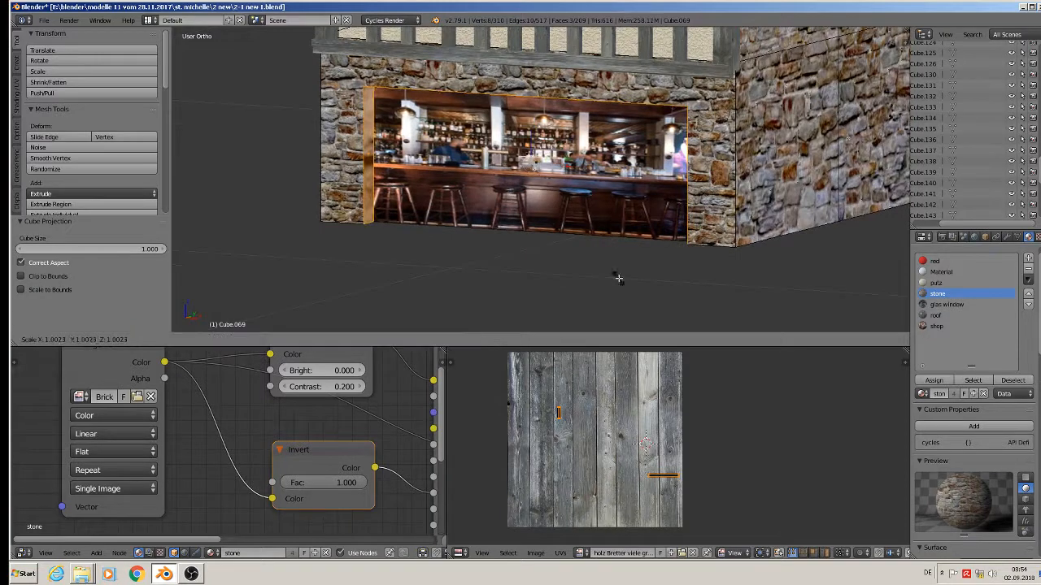
key(Escape)
key(s)
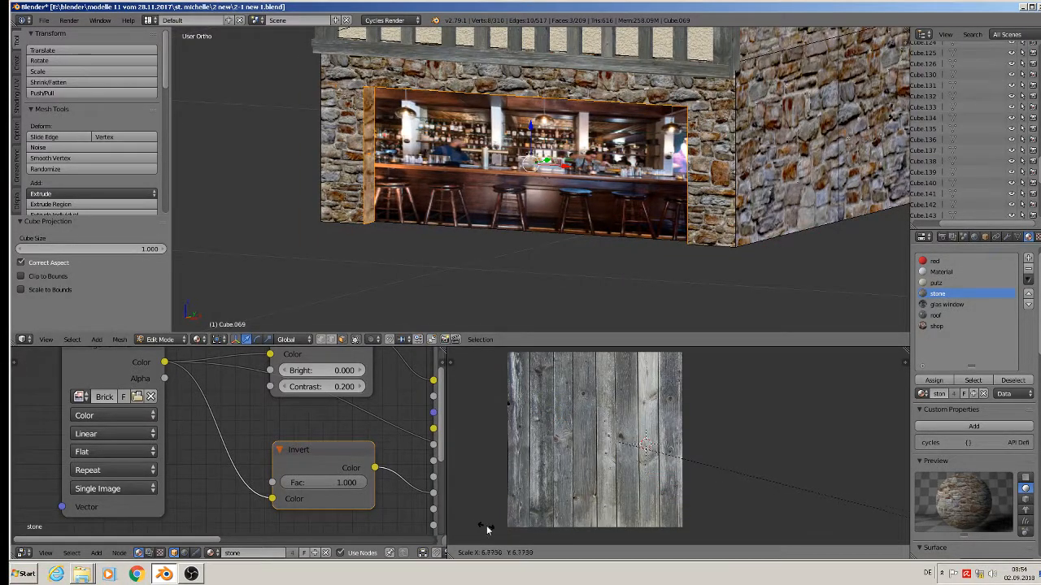
click(596, 537)
key(Tab)
- Deselect all objects of the house and save the current blend file under its existing name
key(a)
key(a)
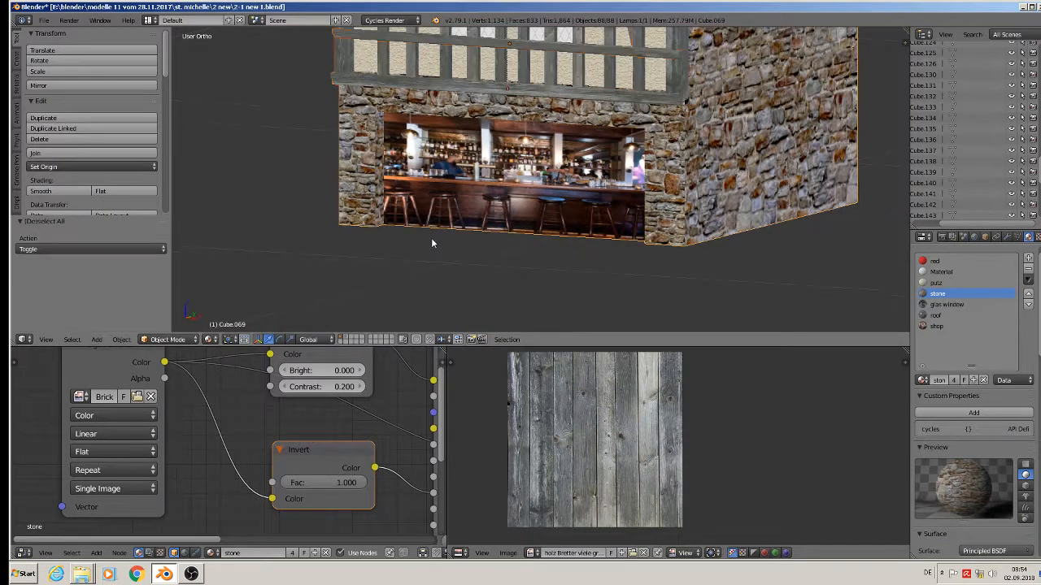
scroll(474, 236, down, 8)
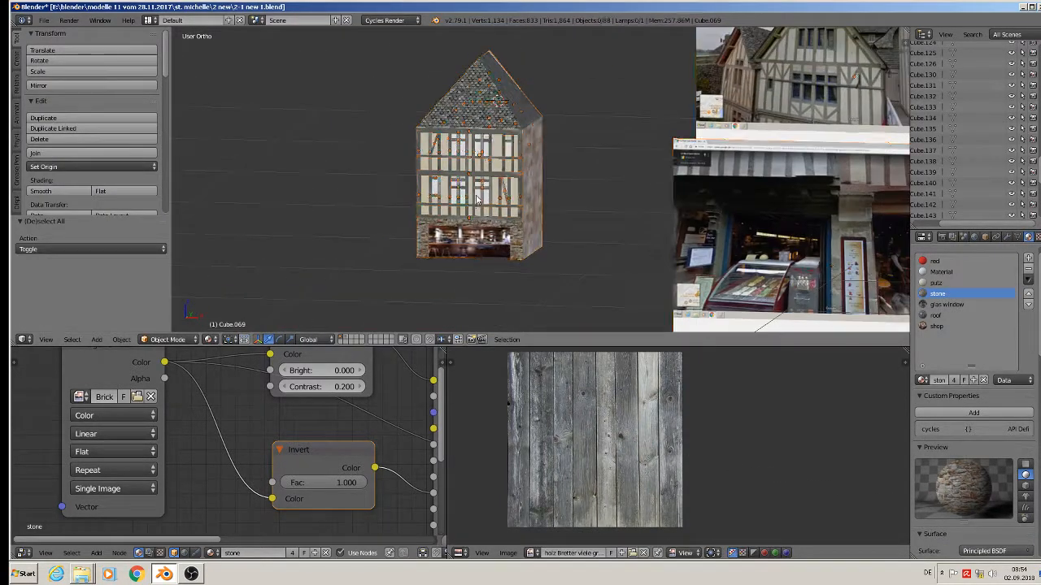
scroll(476, 198, up, 4)
right_click(433, 95)
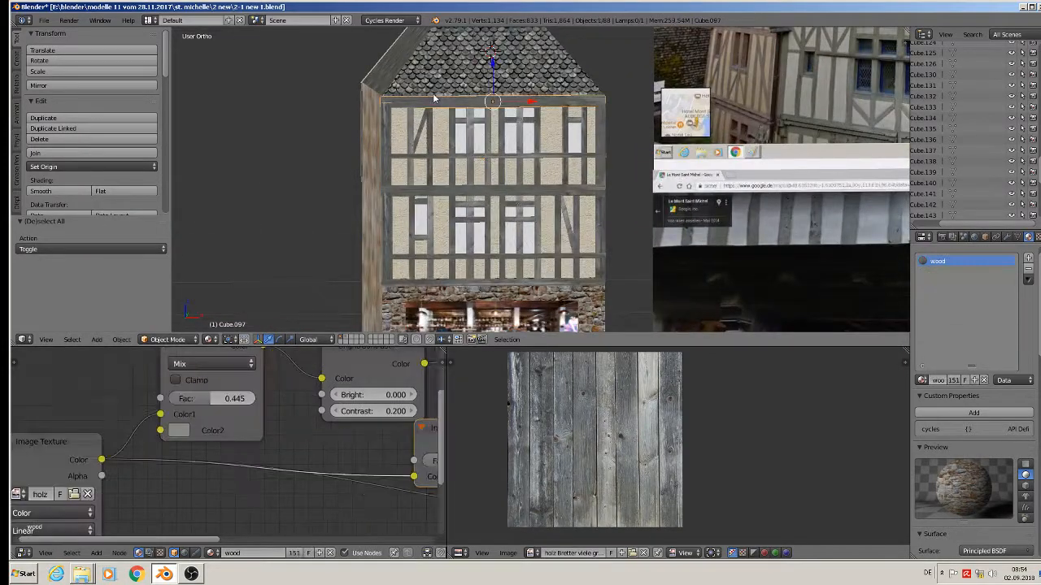
drag(492, 71, 492, 71)
key(a)
scroll(564, 139, down, 1)
middle_drag(564, 139, 545, 166)
scroll(520, 141, down, 2)
scroll(472, 161, down, 1)
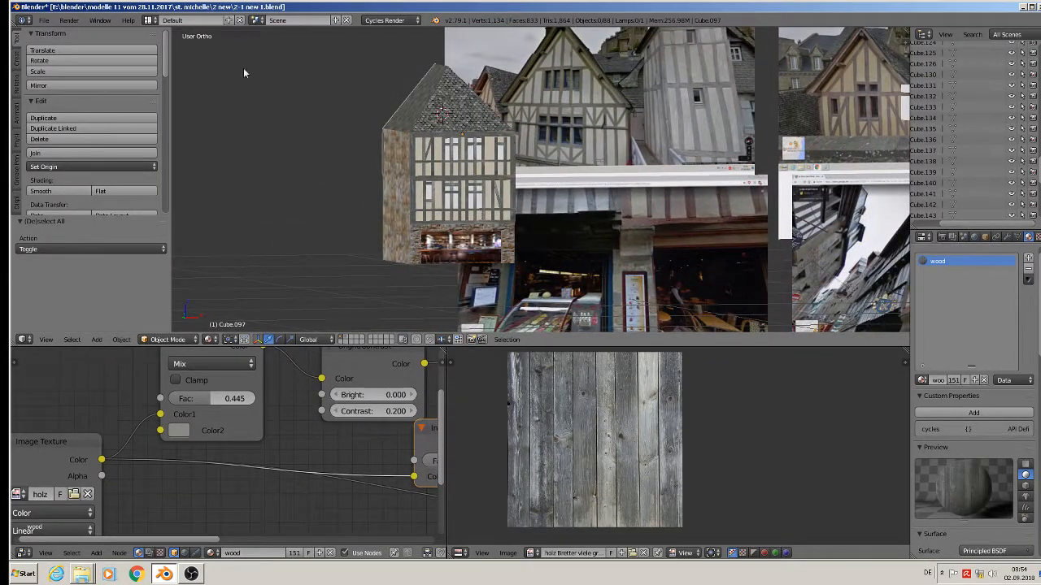
click(44, 20)
click(74, 104)
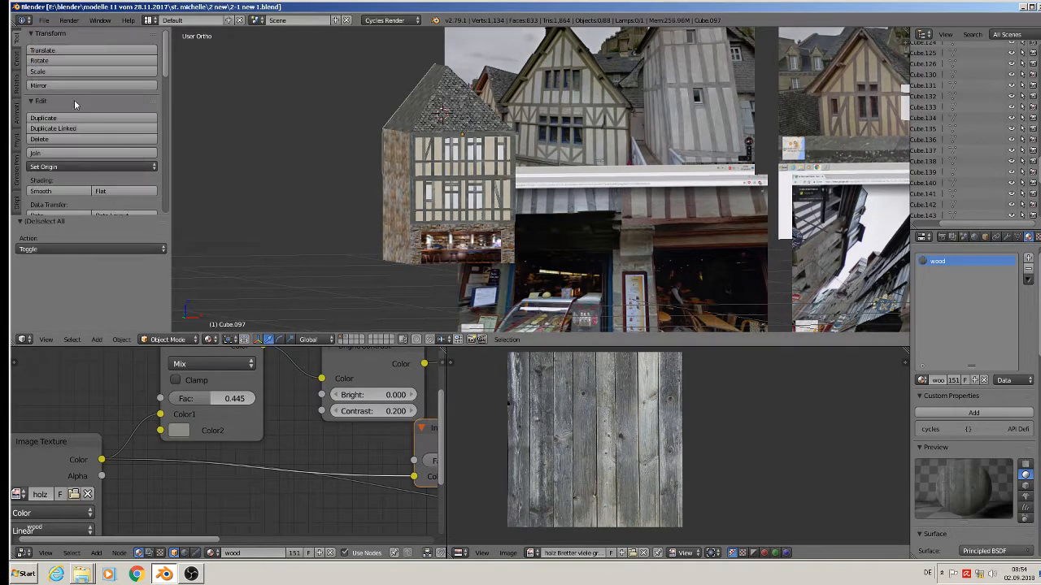
scroll(509, 101, up, 4)
scroll(516, 114, down, 3)
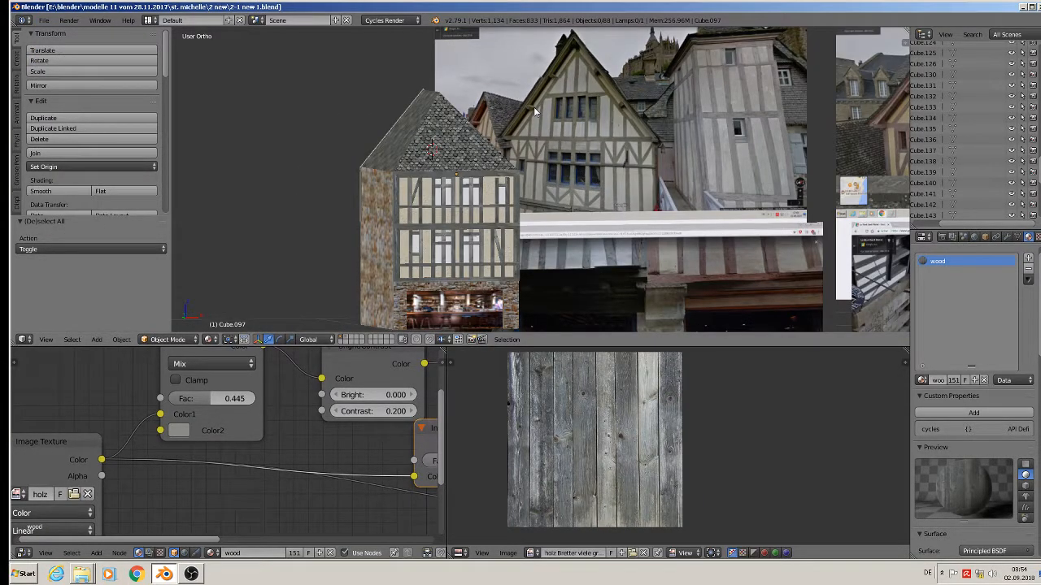
middle_drag(535, 111, 493, 126)
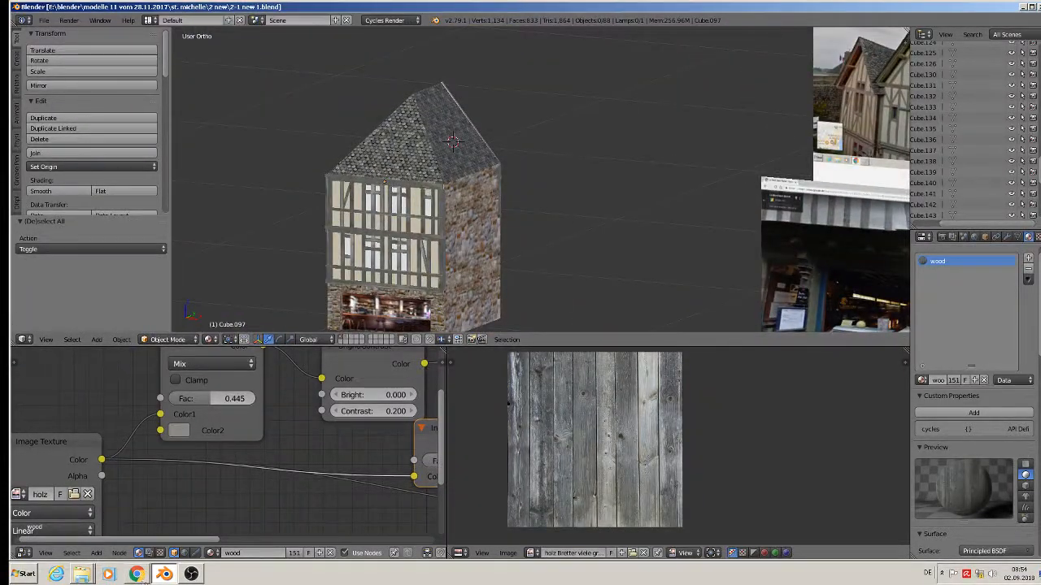